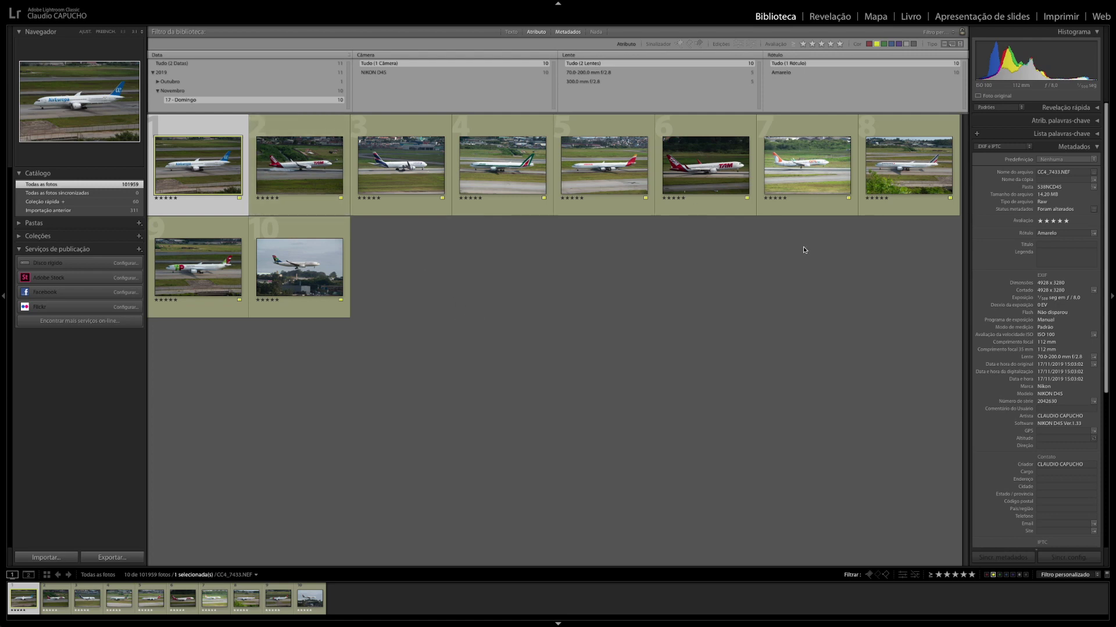
# - Open the Air Europa 787 photo in Loupe view and inspect the registration, tail and nose at 1:1
pyautogui.doubleClick(195, 185)
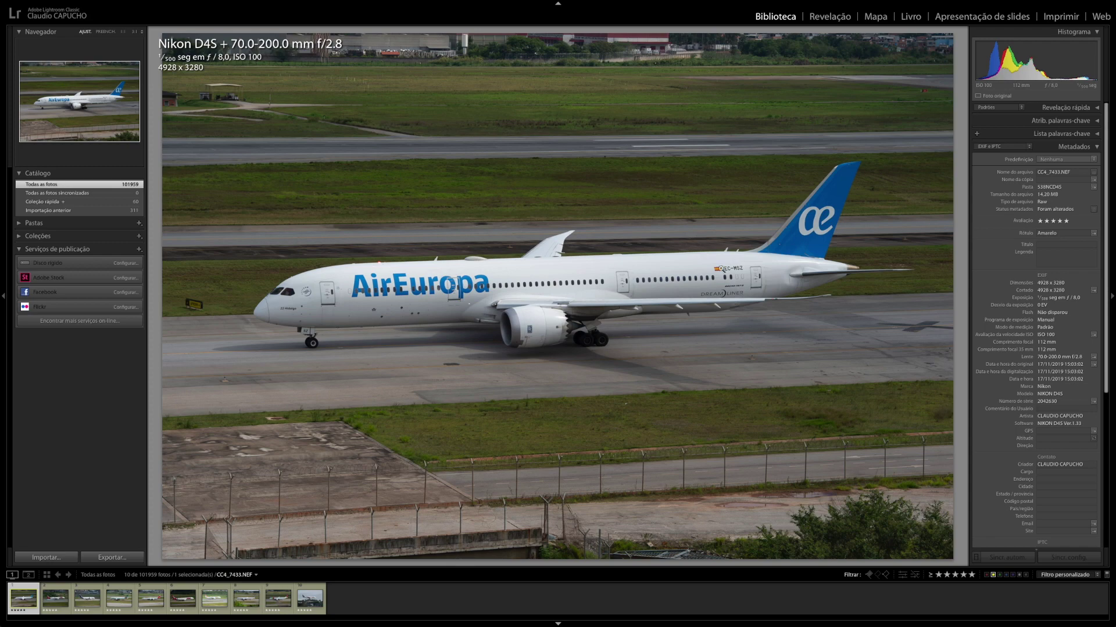
pyautogui.click(719, 269)
pyautogui.moveTo(720, 268); pyautogui.dragTo(371, 281)
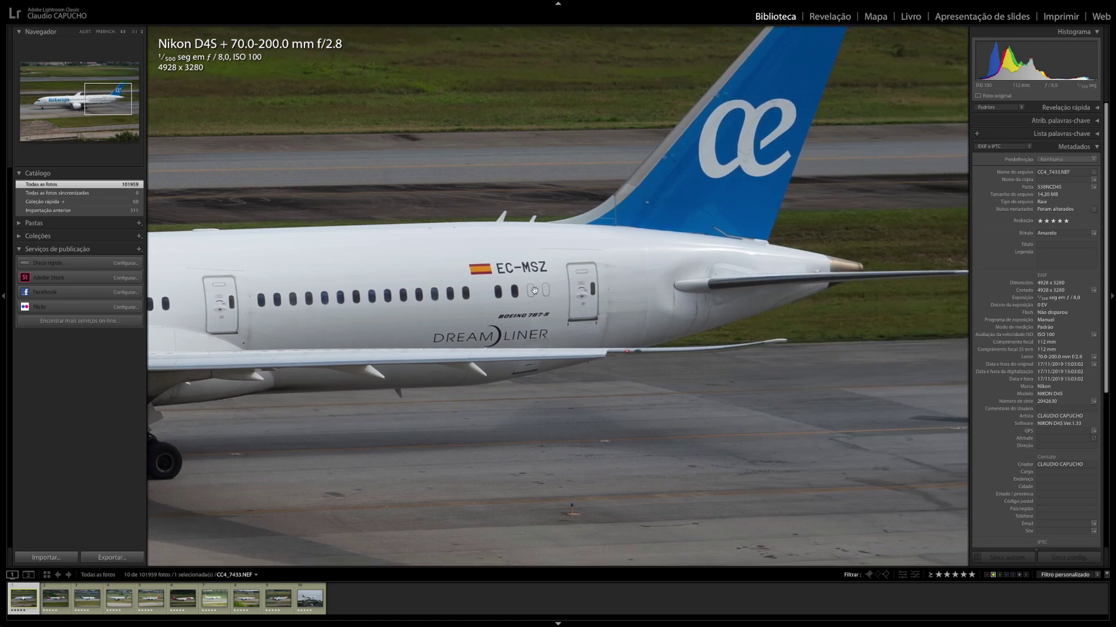
pyautogui.moveTo(538, 291); pyautogui.dragTo(394, 348)
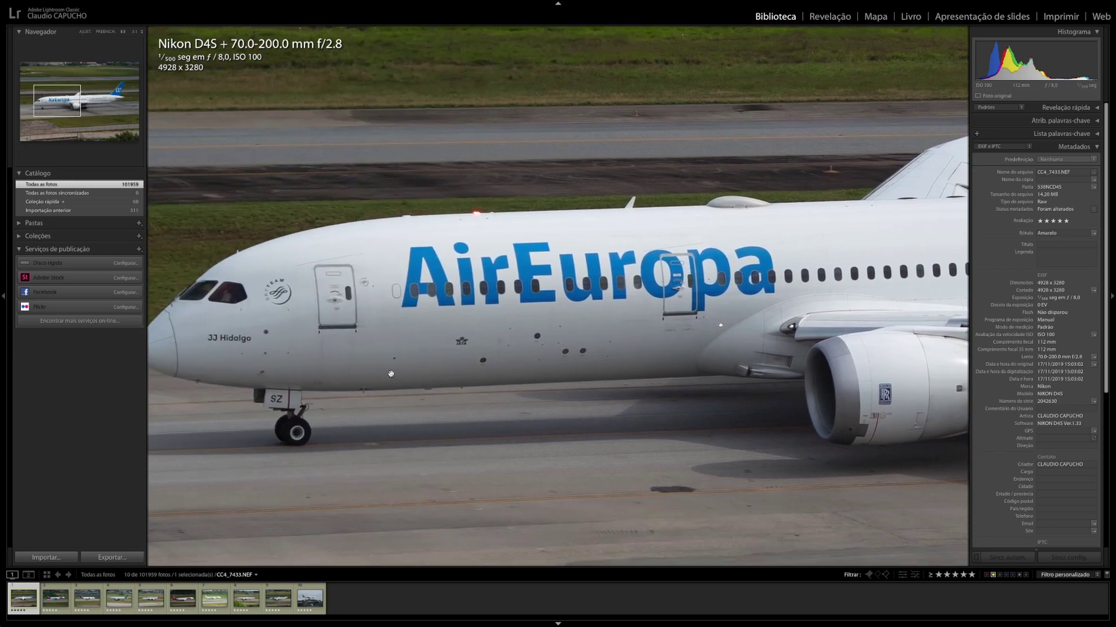
pyautogui.click(449, 430)
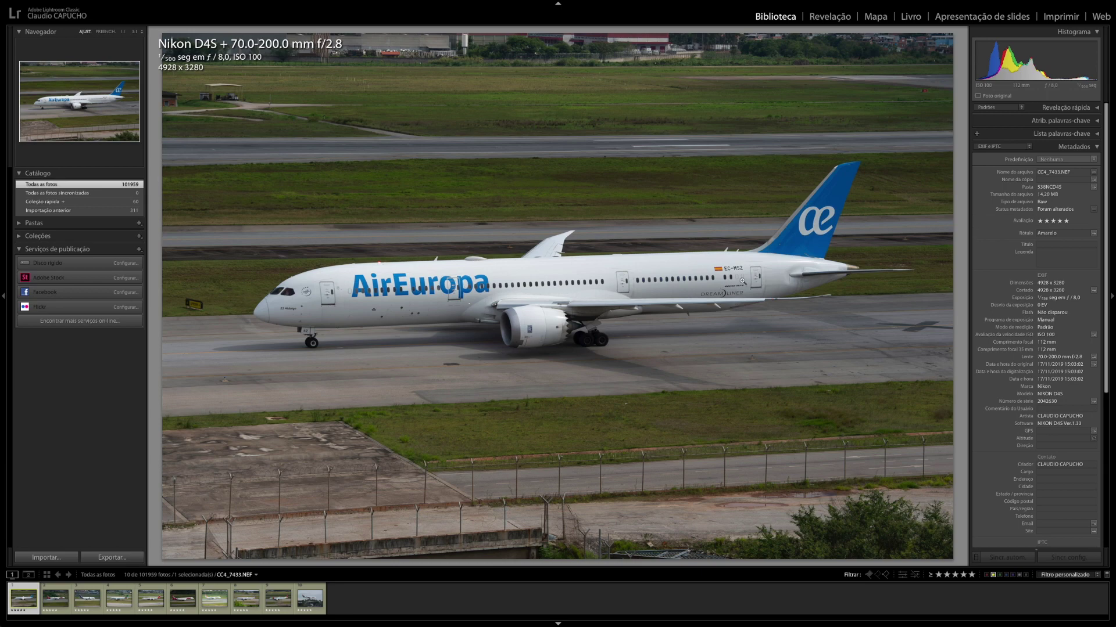
# - Inspect the fuselage and tail up close again, then bring the photo into Develop
pyautogui.click(742, 274)
pyautogui.moveTo(742, 274); pyautogui.dragTo(650, 275)
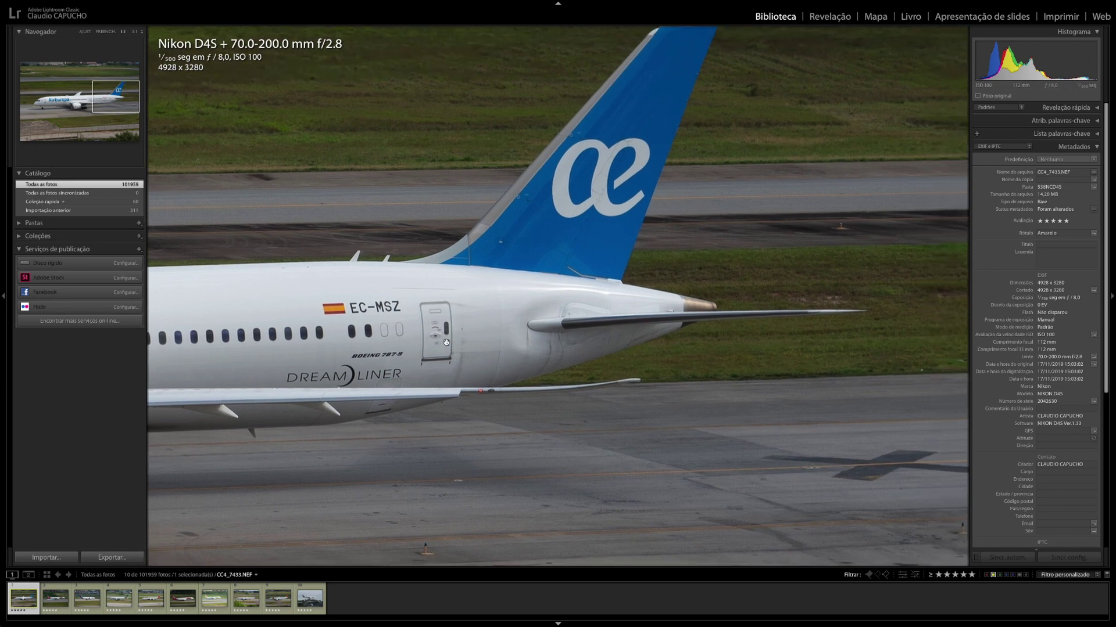
pyautogui.moveTo(446, 343); pyautogui.dragTo(378, 352)
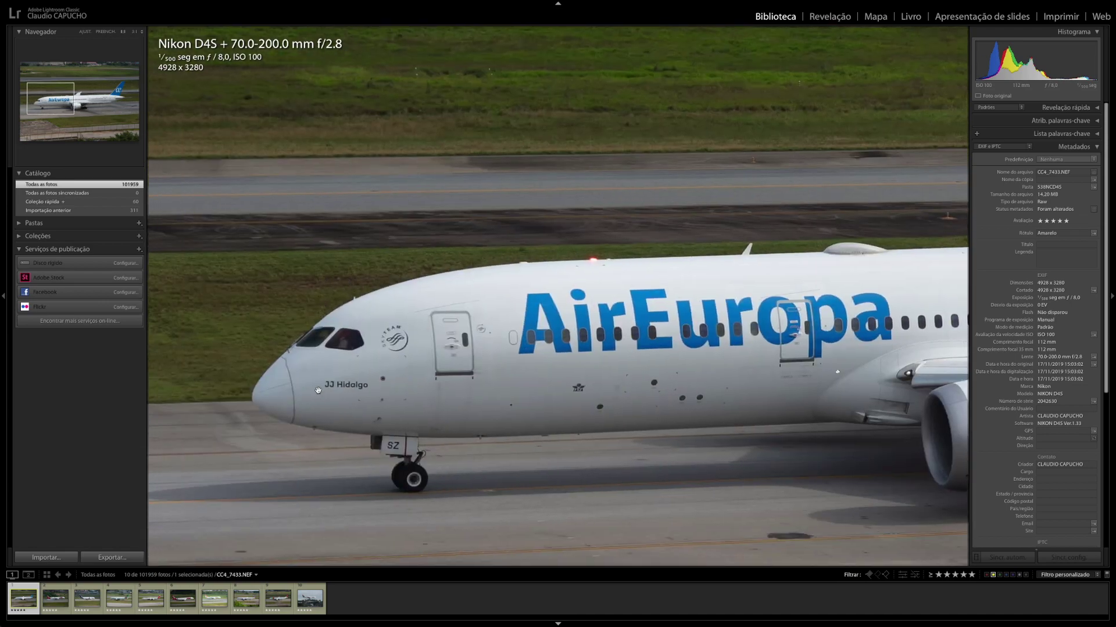
pyautogui.click(305, 411)
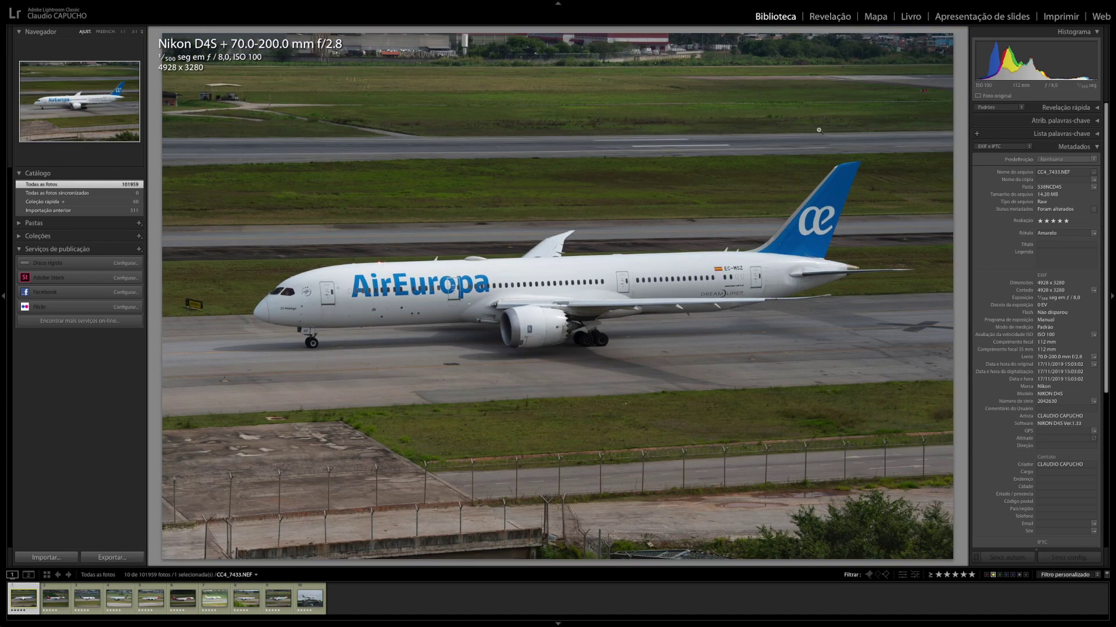
pyautogui.click(829, 17)
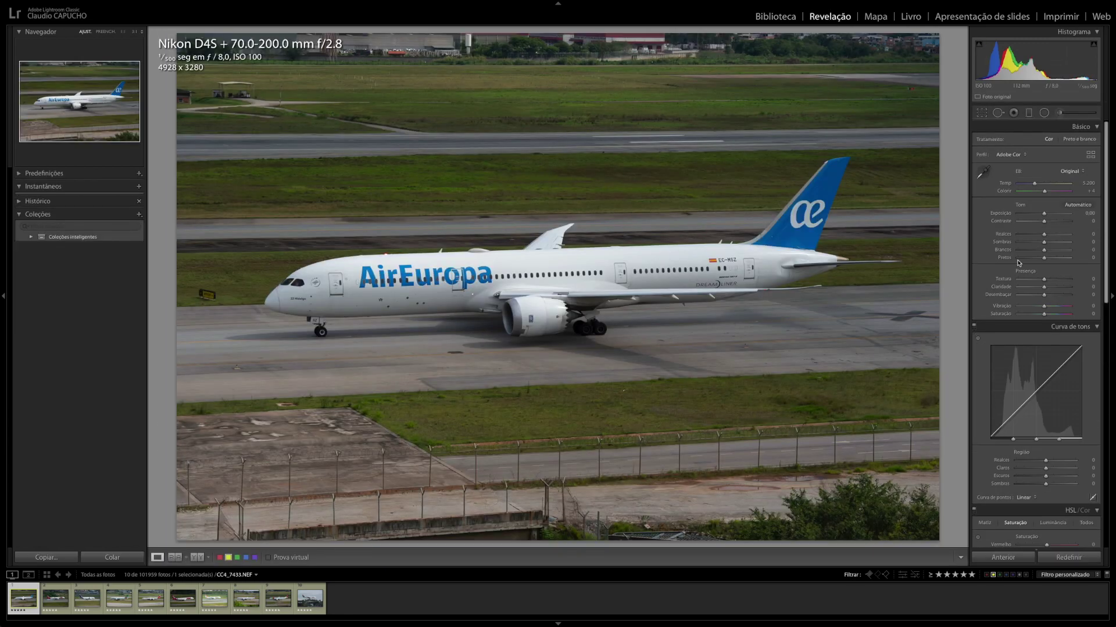
# - Raise the Detail panel's Sharpening Amount to 150 and view the result at 1:1
pyautogui.scroll(-2, 1020, 246)
pyautogui.scroll(-3, 1020, 250)
pyautogui.scroll(-3, 1022, 279)
pyautogui.scroll(-2, 1026, 302)
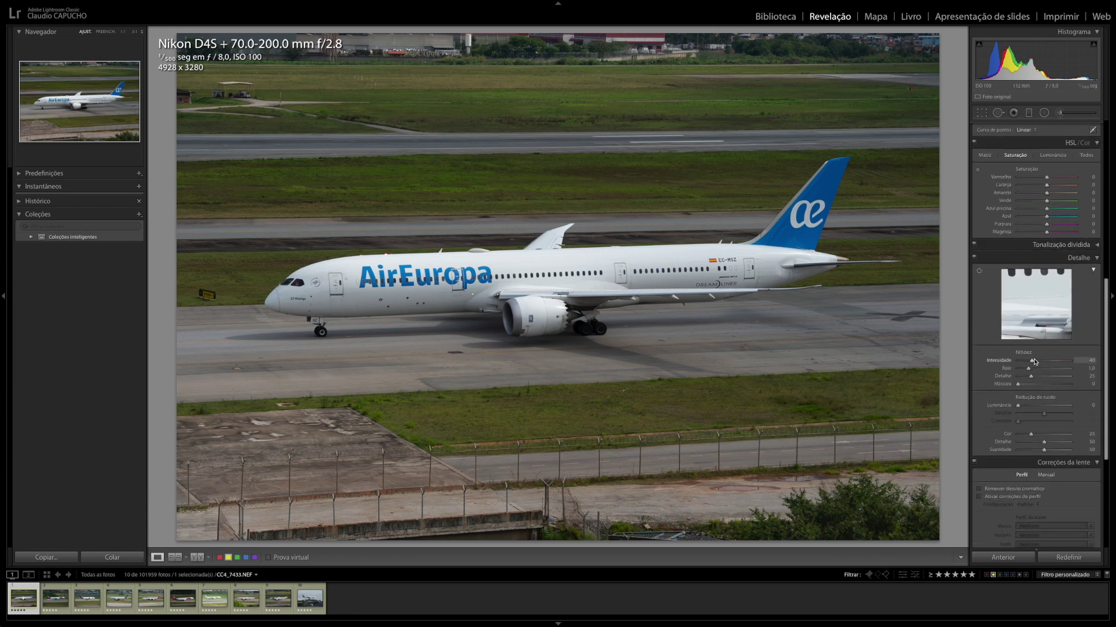
pyautogui.moveTo(1032, 364); pyautogui.dragTo(1084, 366)
pyautogui.click(732, 266)
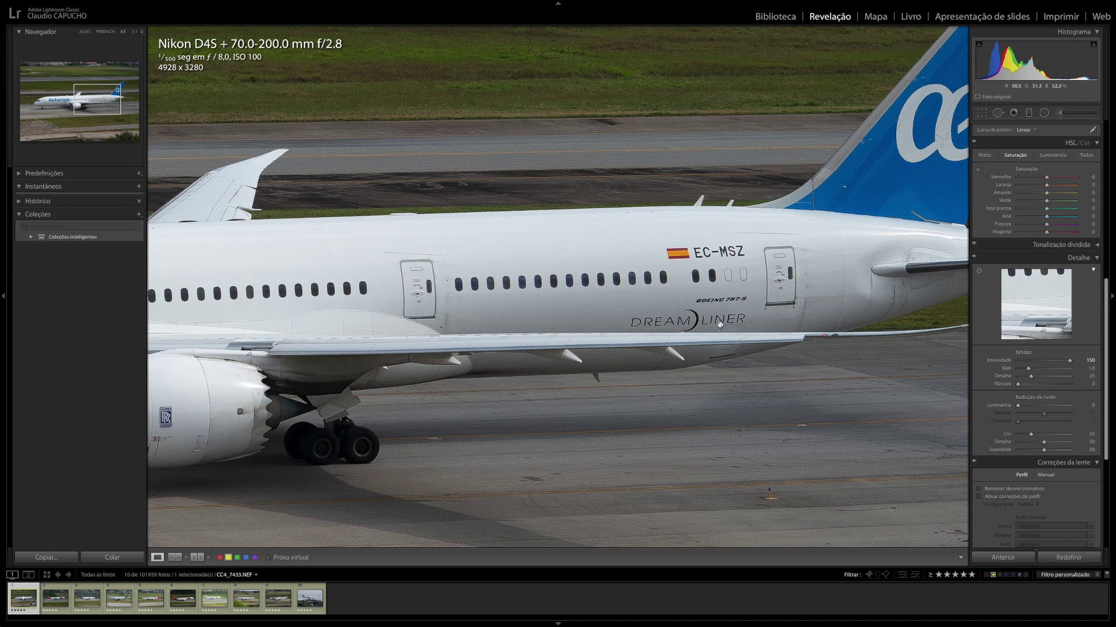
# - Lower Sharpening Detail to about 12, checking along the fuselage before zooming back out
pyautogui.moveTo(1031, 376); pyautogui.dragTo(1041, 377)
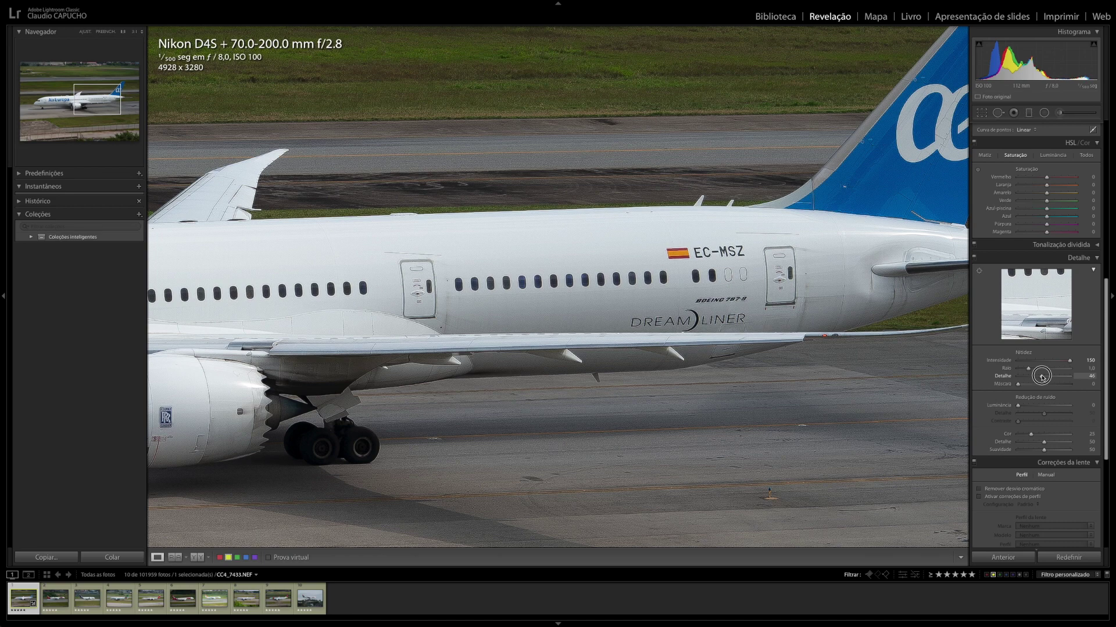
pyautogui.moveTo(1041, 377); pyautogui.dragTo(1023, 376)
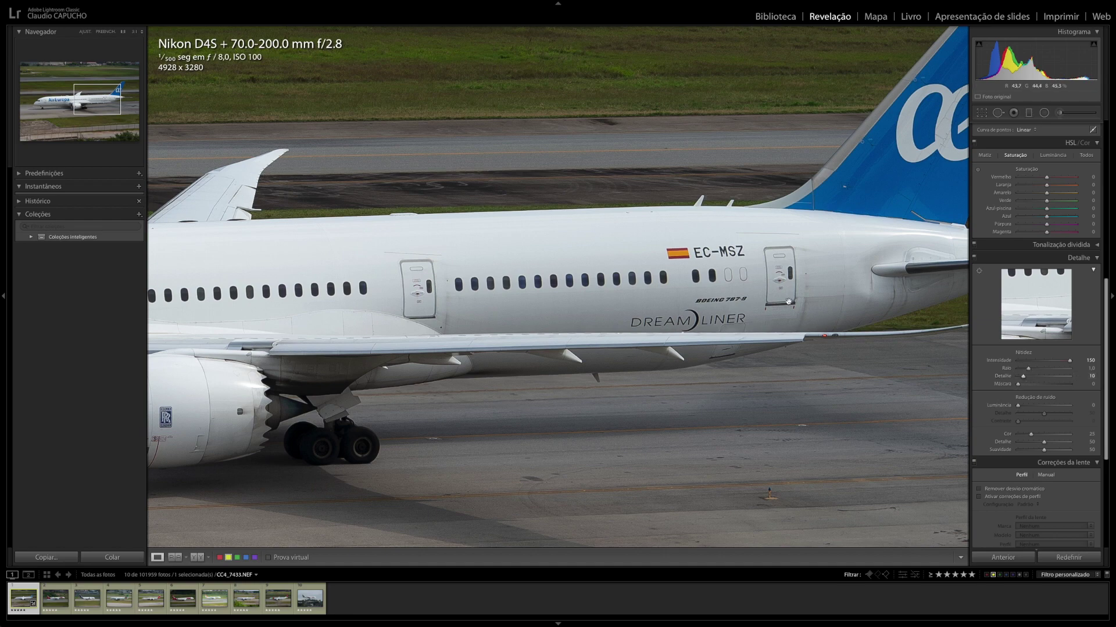
pyautogui.moveTo(783, 278); pyautogui.dragTo(723, 273)
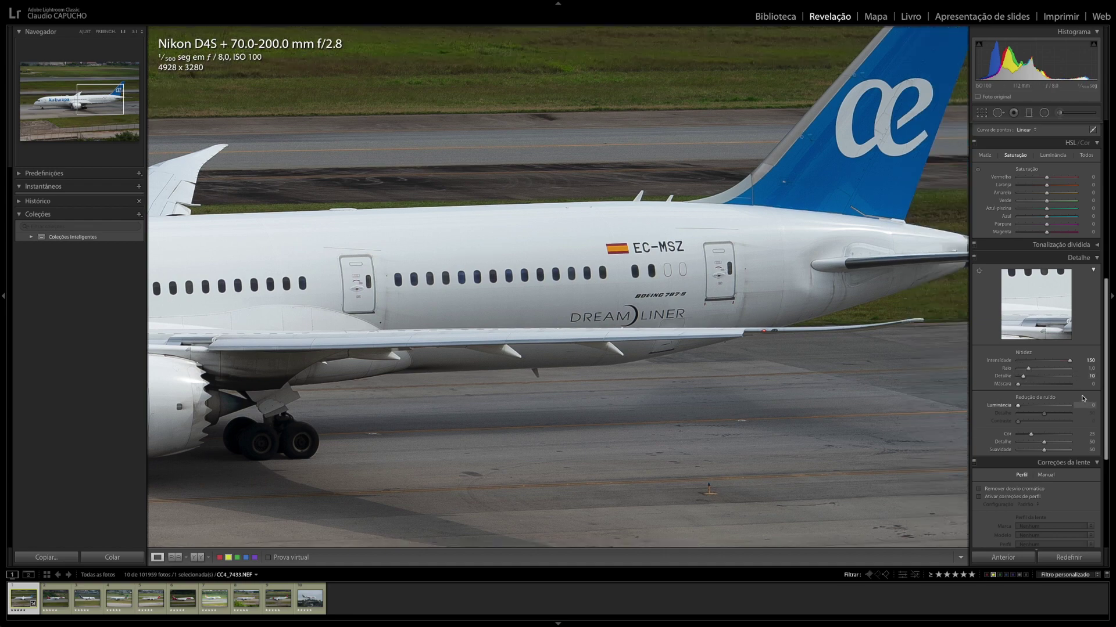
pyautogui.hscroll(-2, 758, 329)
pyautogui.hscroll(-5, 755, 327)
pyautogui.hscroll(-5, 753, 327)
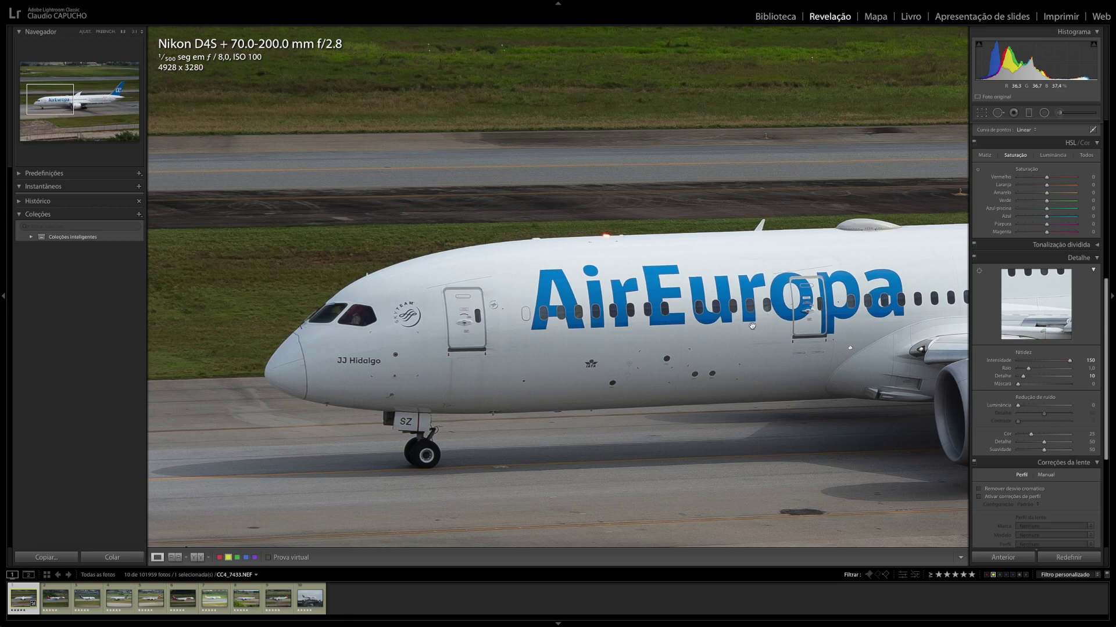
pyautogui.hscroll(-3, 751, 326)
pyautogui.scroll(-3, 752, 326)
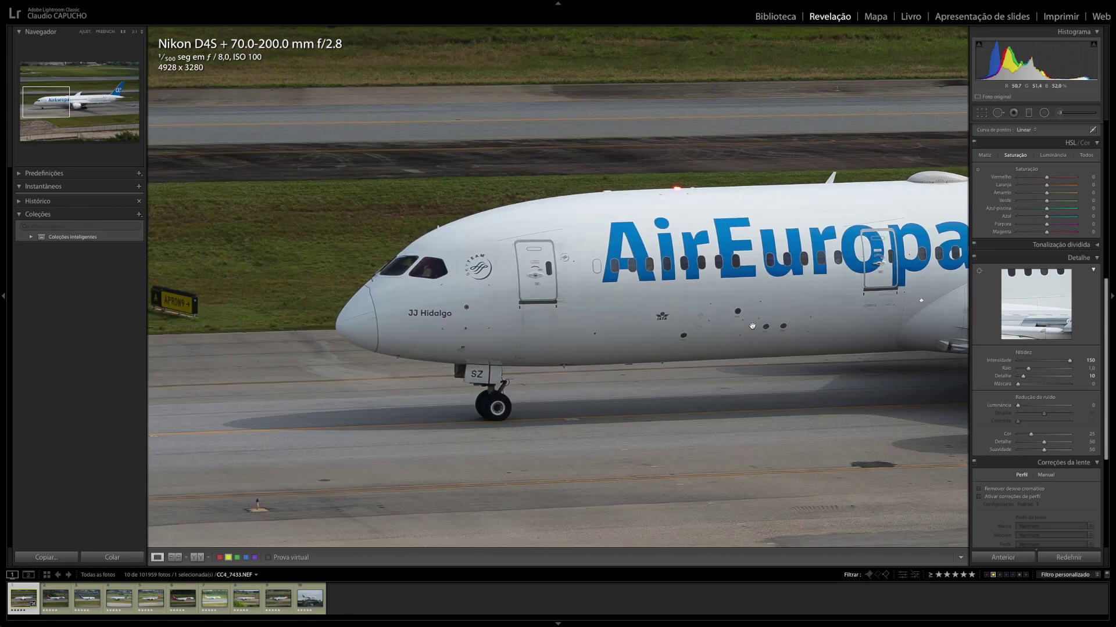
pyautogui.hscroll(10, 419, 289)
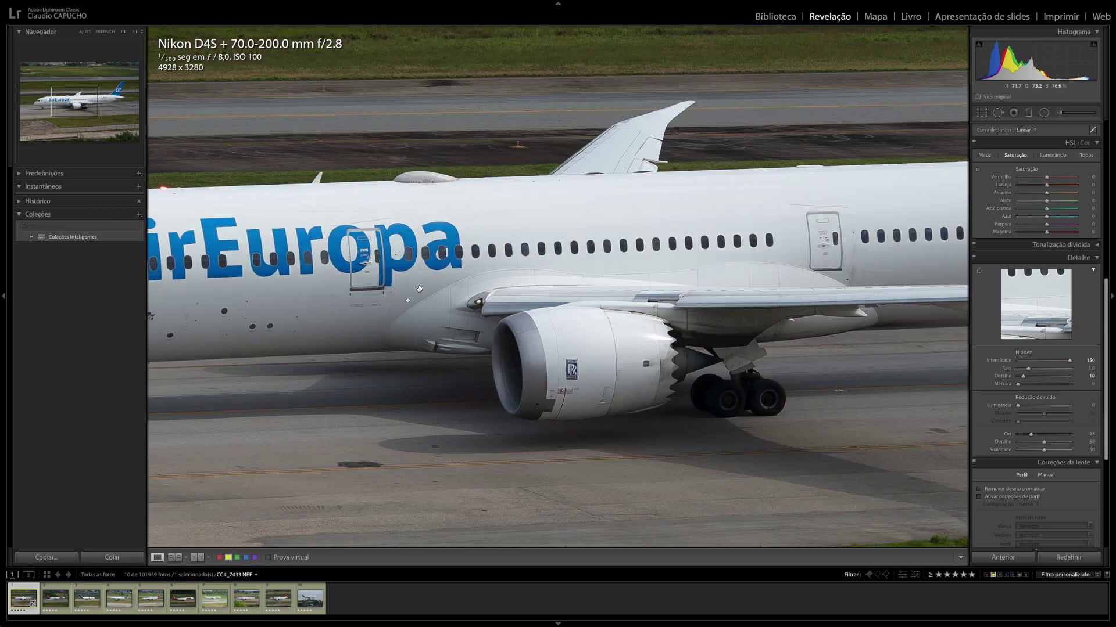
pyautogui.hscroll(2, 581, 250)
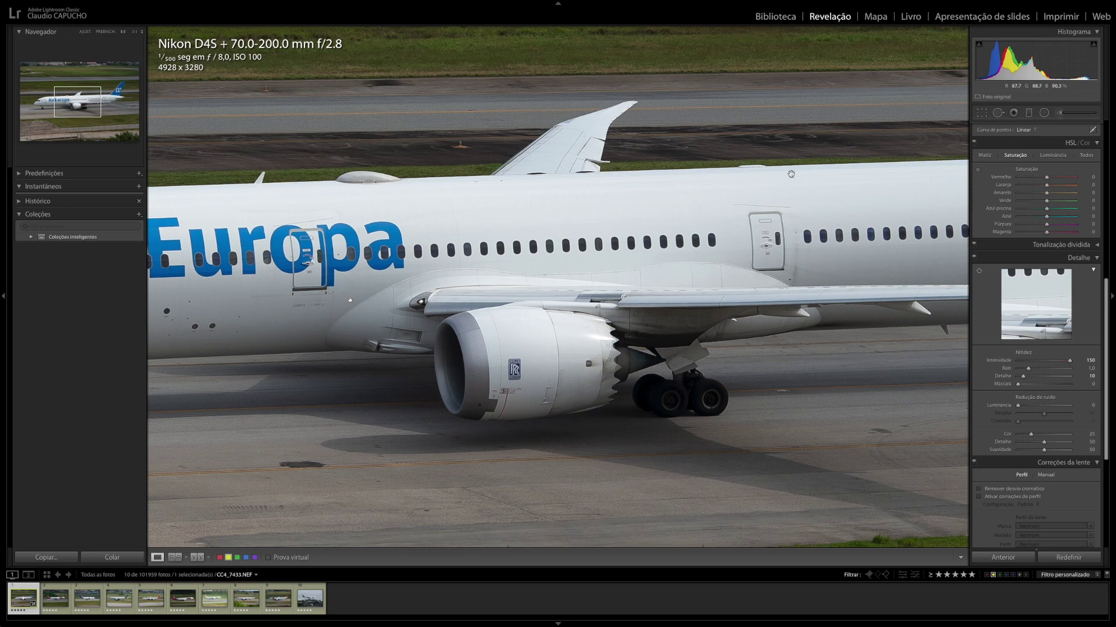
pyautogui.click(756, 184)
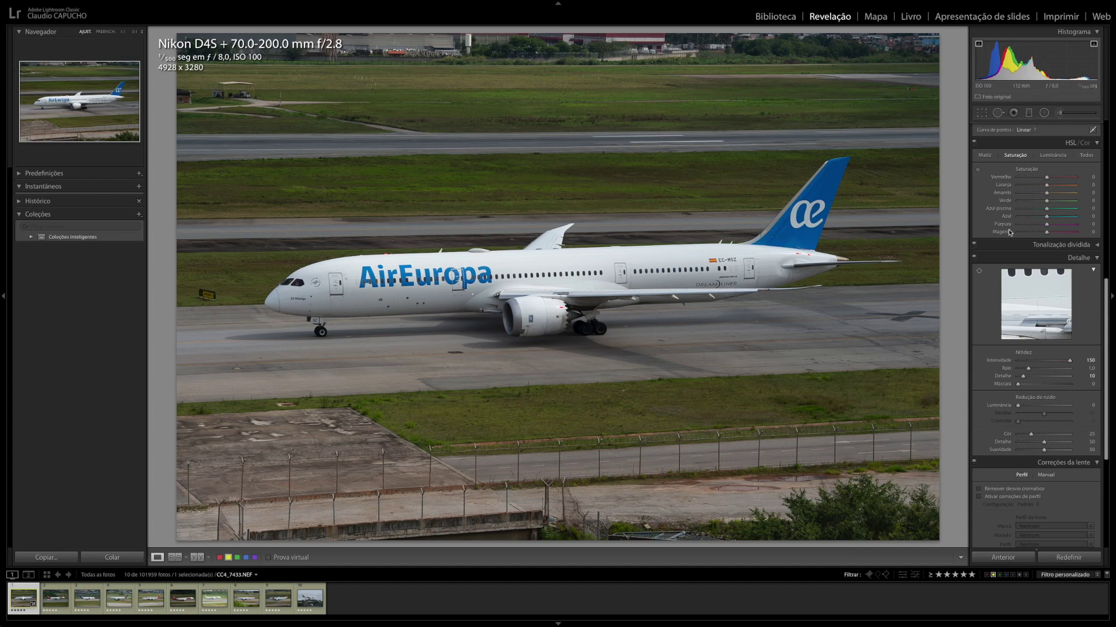
pyautogui.scroll(5, 1009, 232)
pyautogui.scroll(3, 1023, 175)
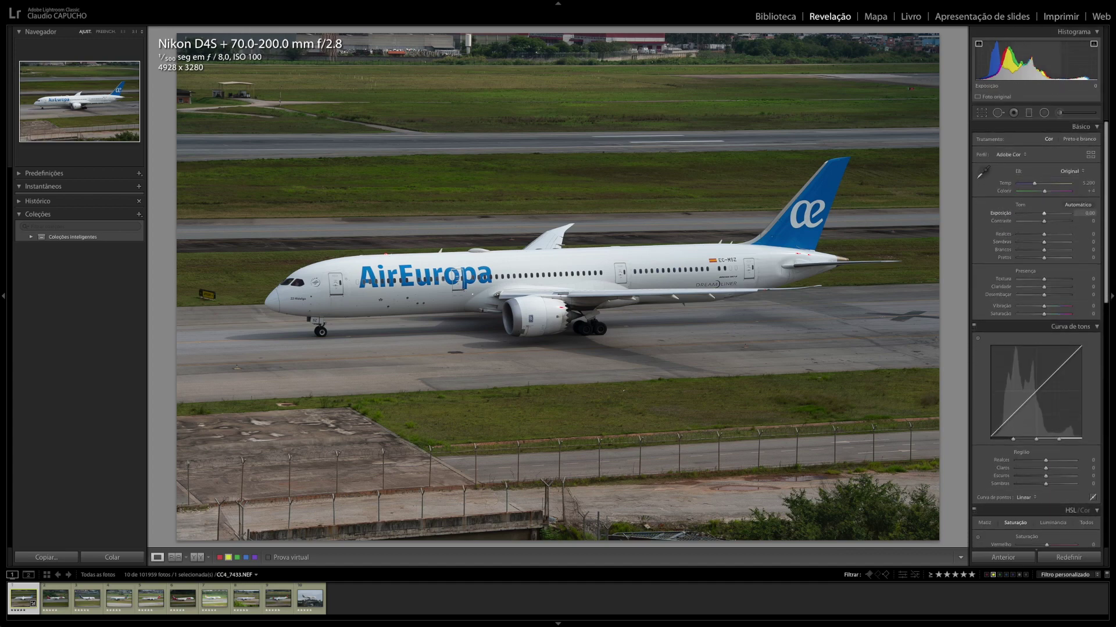
# - Set exposure to about +0.85 and contrast to +74, checking tail highlights with the clipping warning
pyautogui.moveTo(1014, 61)
pyautogui.mouseDown()
pyautogui.moveTo(1040, 61)
pyautogui.moveTo(1028, 62)
pyautogui.mouseUp()
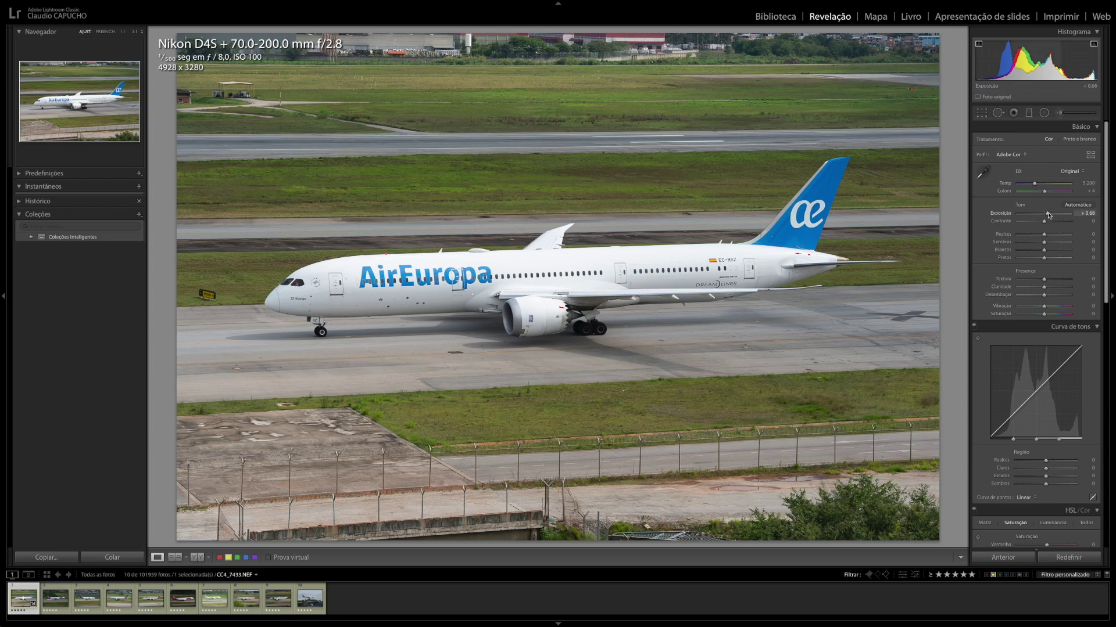
pyautogui.moveTo(1048, 215); pyautogui.dragTo(1063, 224)
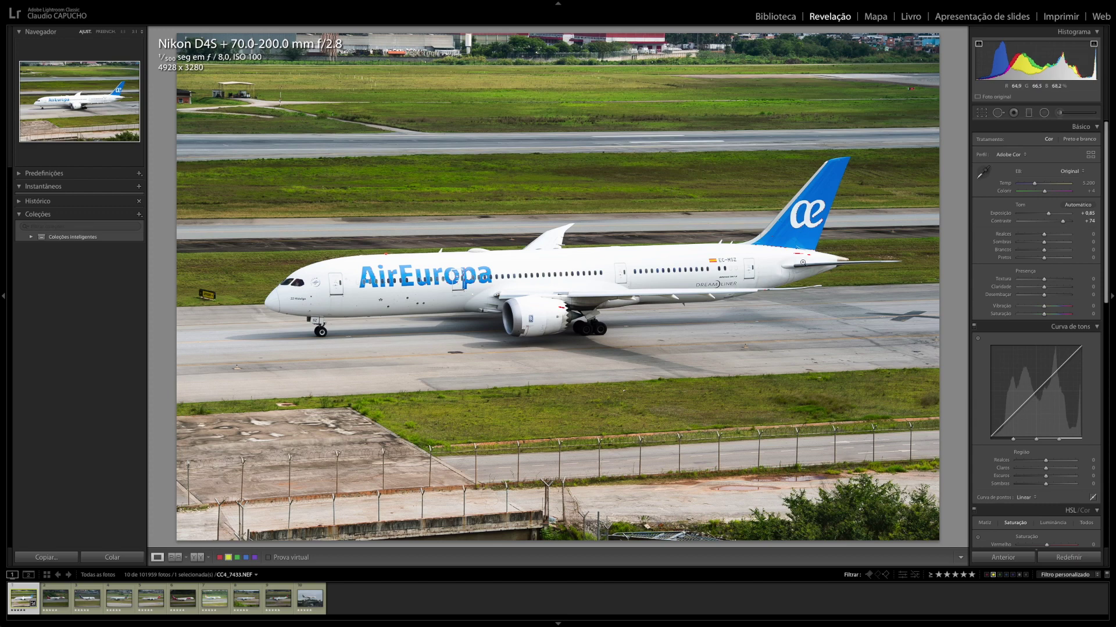
pyautogui.click(804, 257)
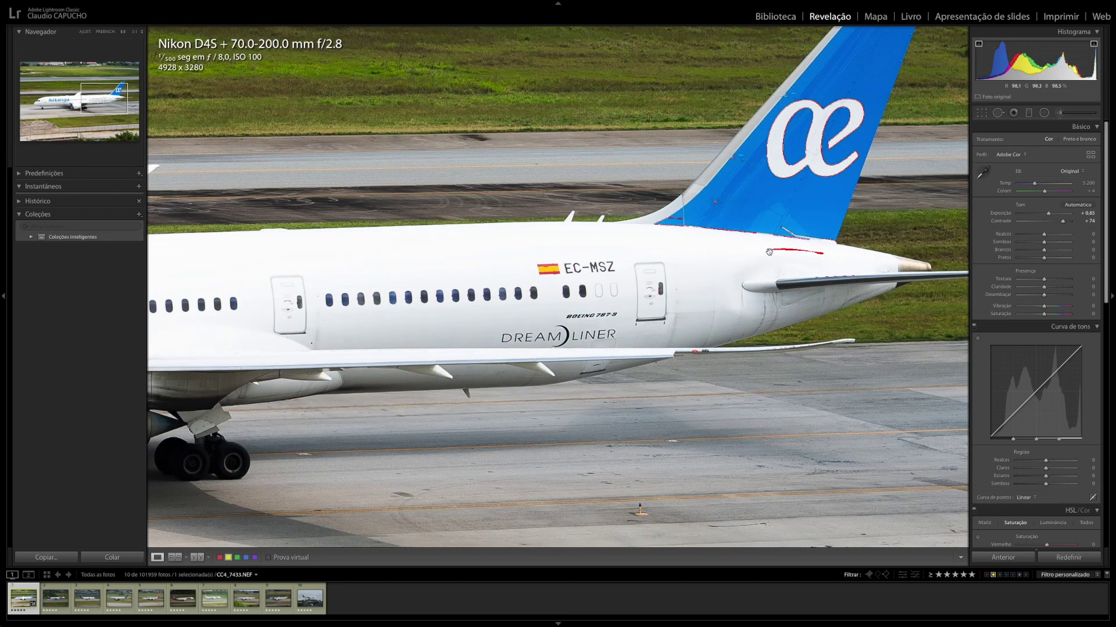
pyautogui.click(1093, 45)
pyautogui.click(1093, 46)
pyautogui.click(1093, 46)
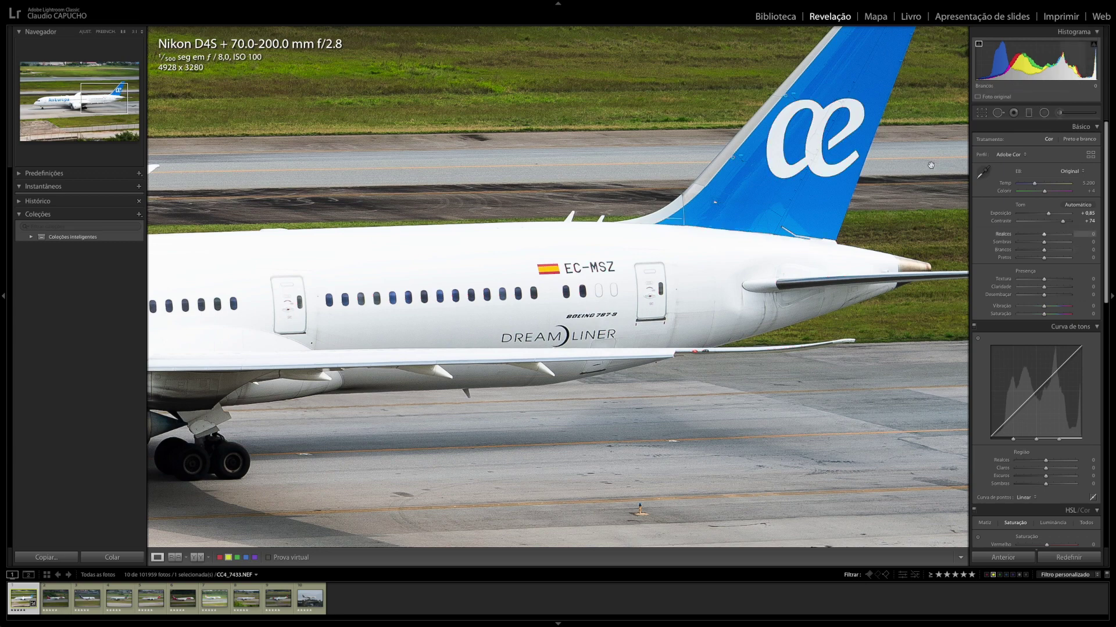
pyautogui.click(770, 233)
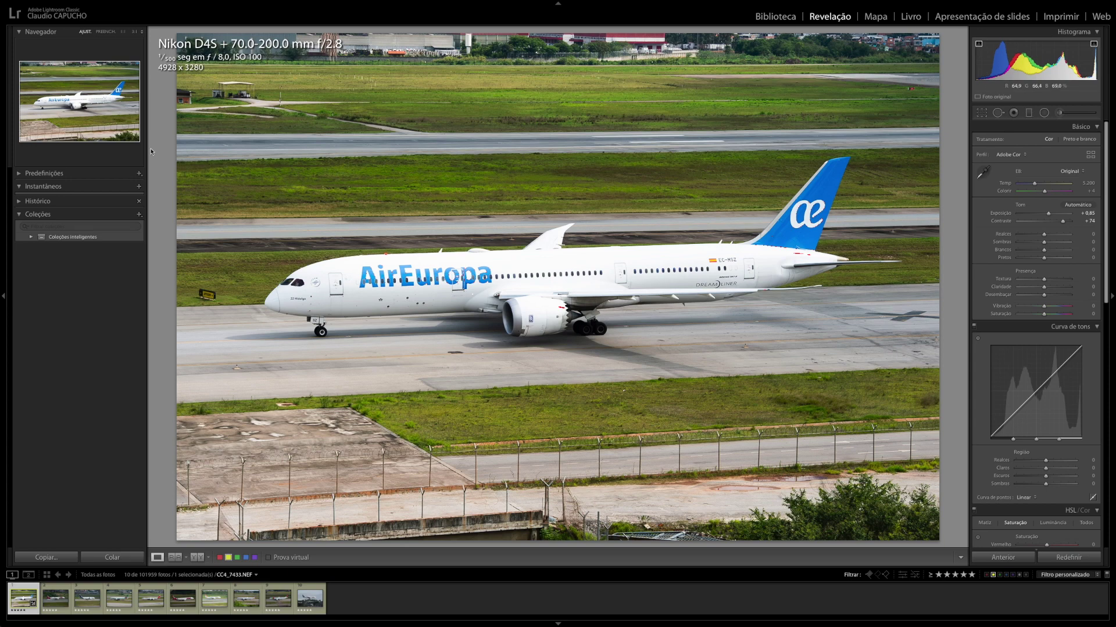
# - Crop away the background at the top with an unlocked aspect ratio and apply it
pyautogui.click(981, 113)
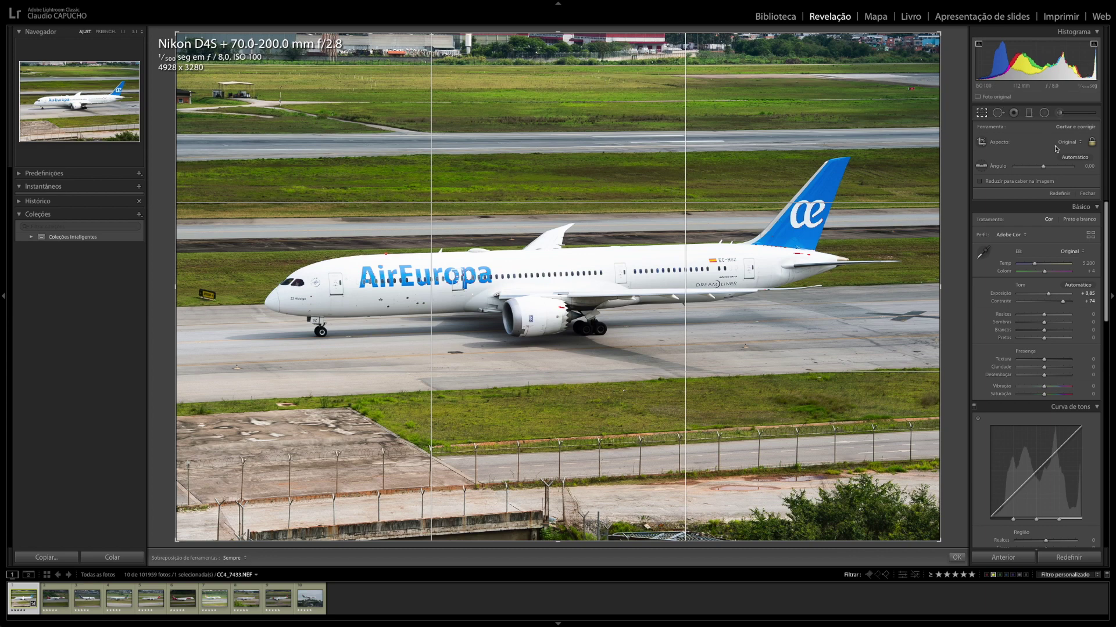
pyautogui.click(981, 113)
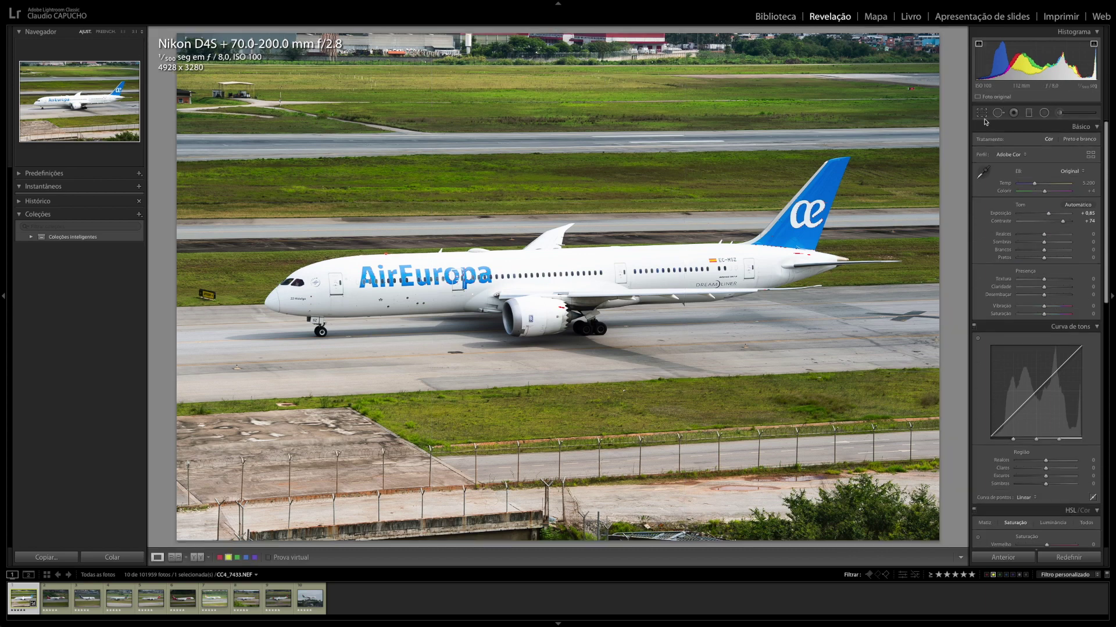
pyautogui.click(982, 114)
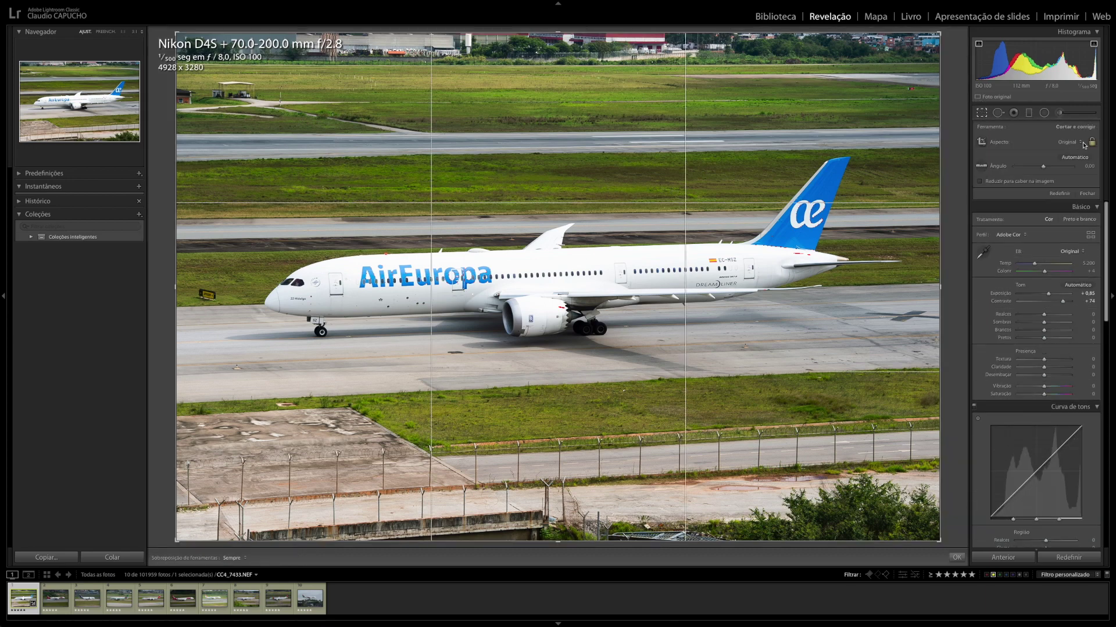
pyautogui.click(1091, 142)
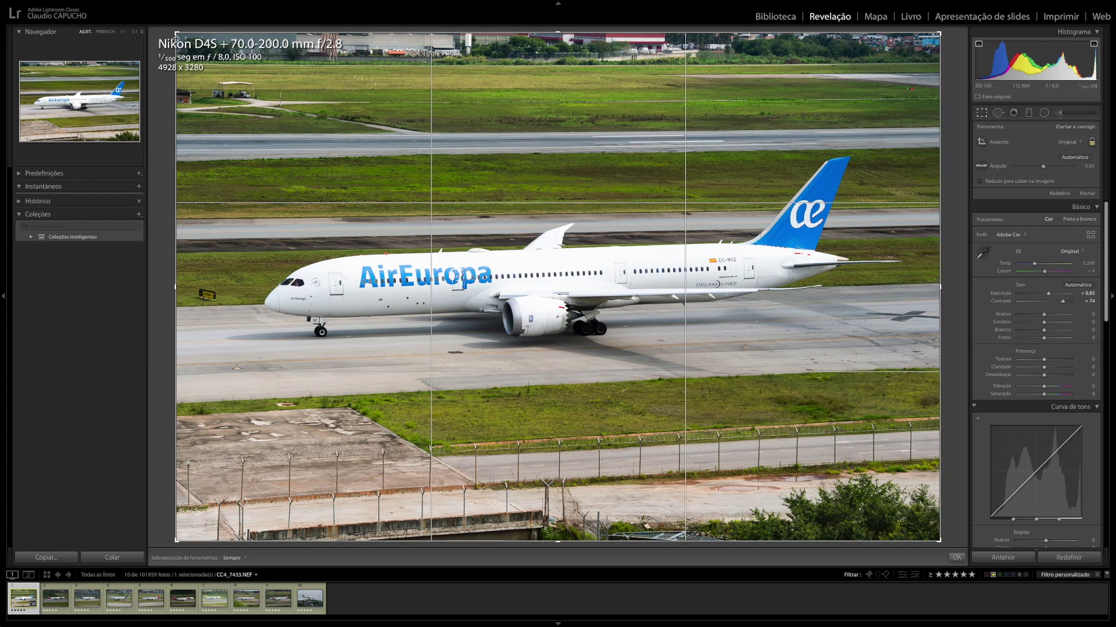
pyautogui.click(1091, 143)
pyautogui.moveTo(178, 31); pyautogui.dragTo(177, 137)
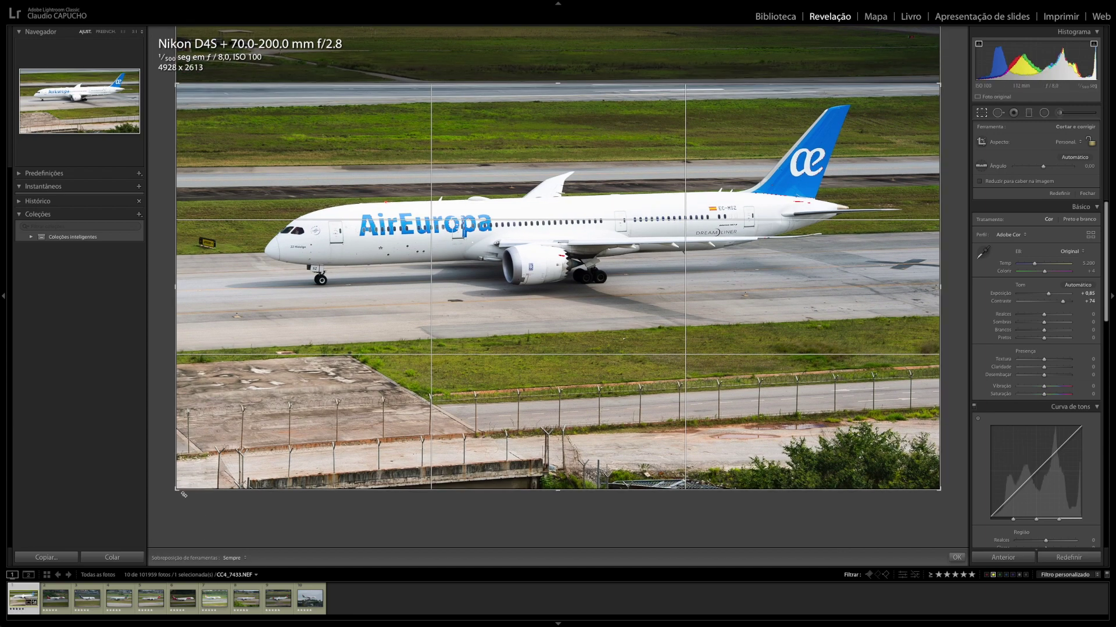
pyautogui.moveTo(358, 298); pyautogui.dragTo(340, 332)
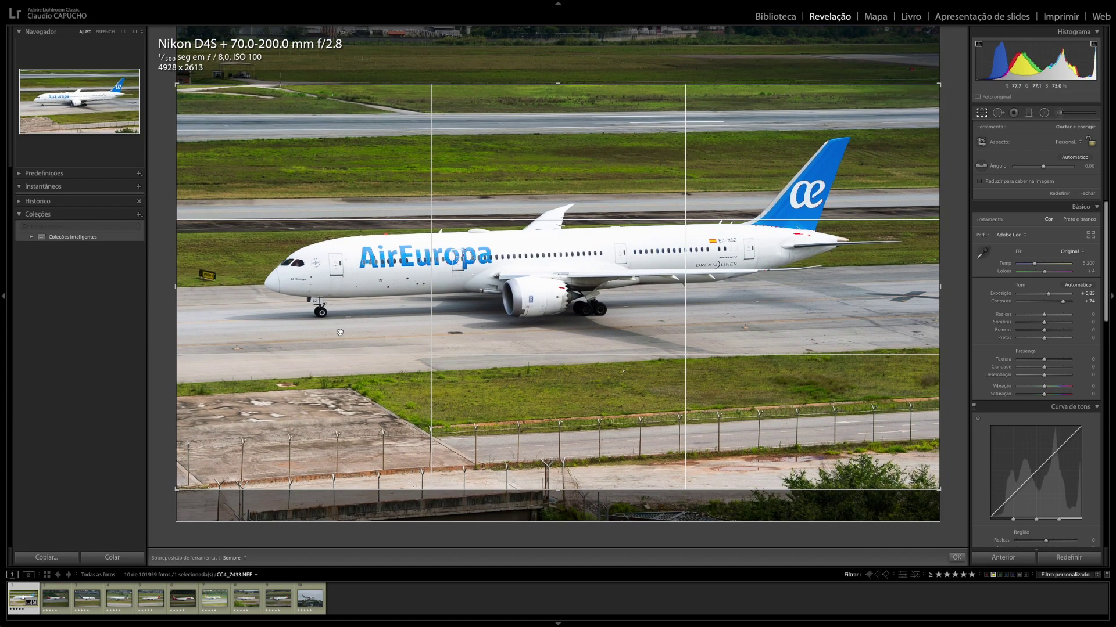
pyautogui.press('Return')
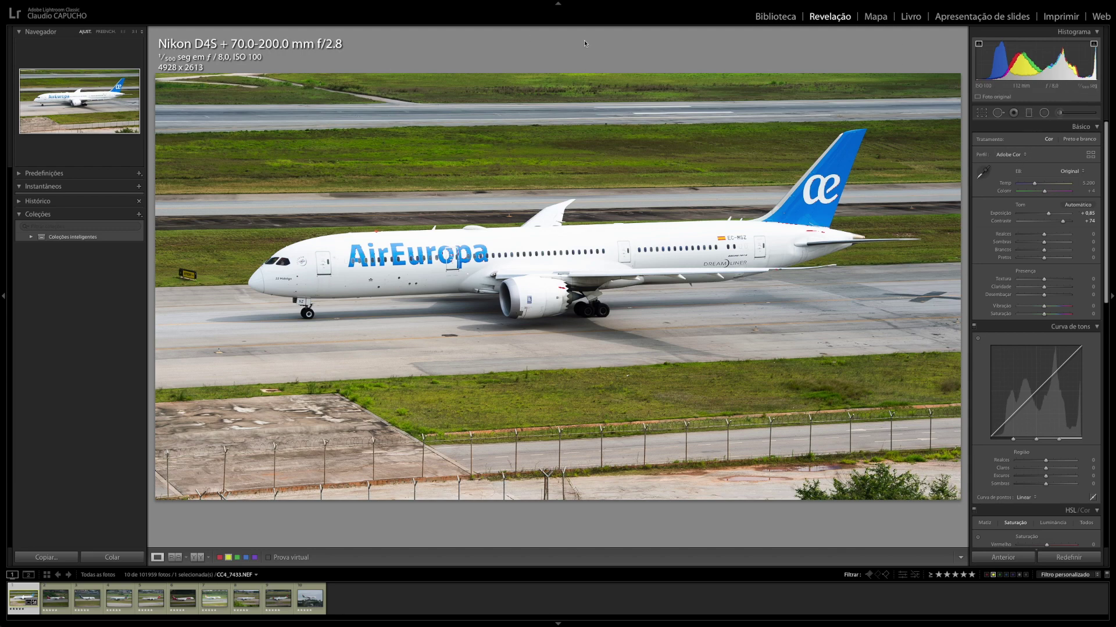
# - Reset the crop Aspect to Original, restoring the full 4928 x 3280 frame
pyautogui.click(981, 112)
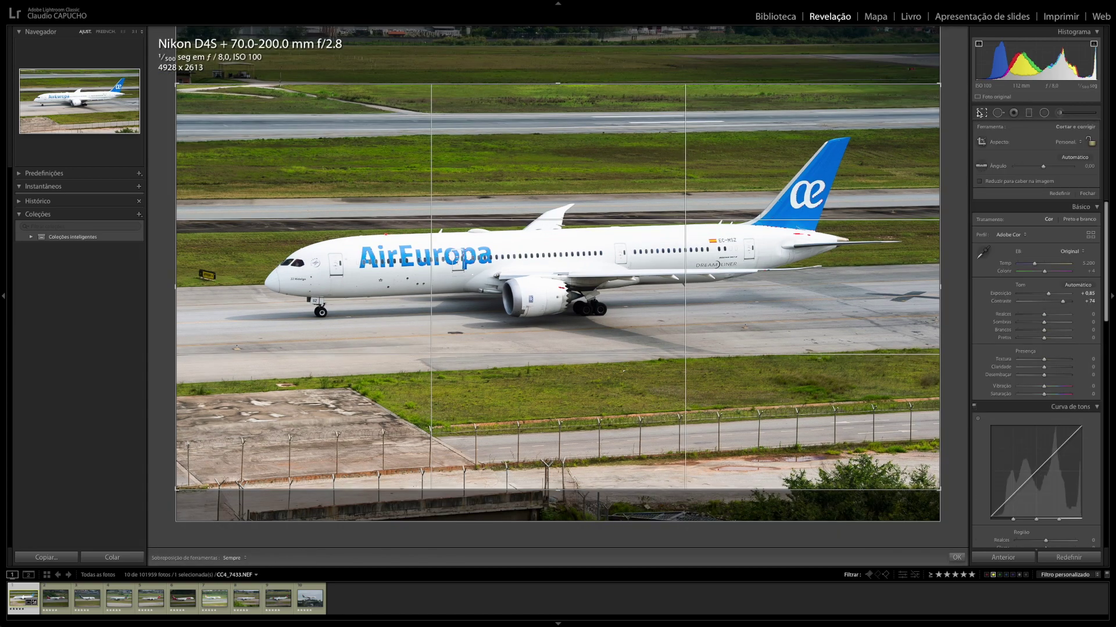
pyautogui.click(1073, 145)
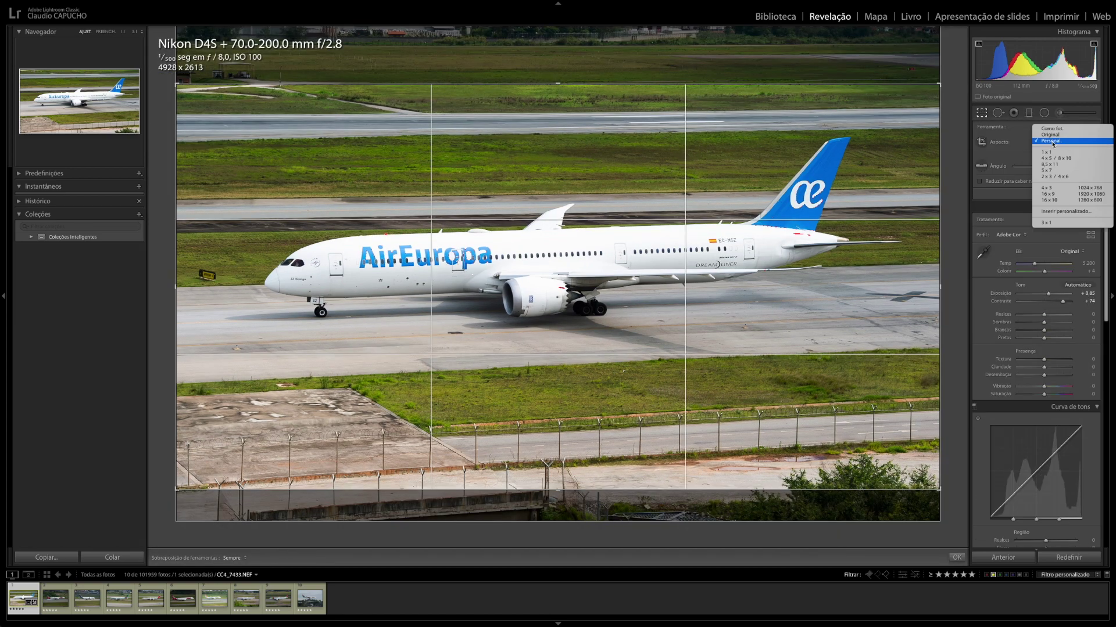
pyautogui.click(1052, 135)
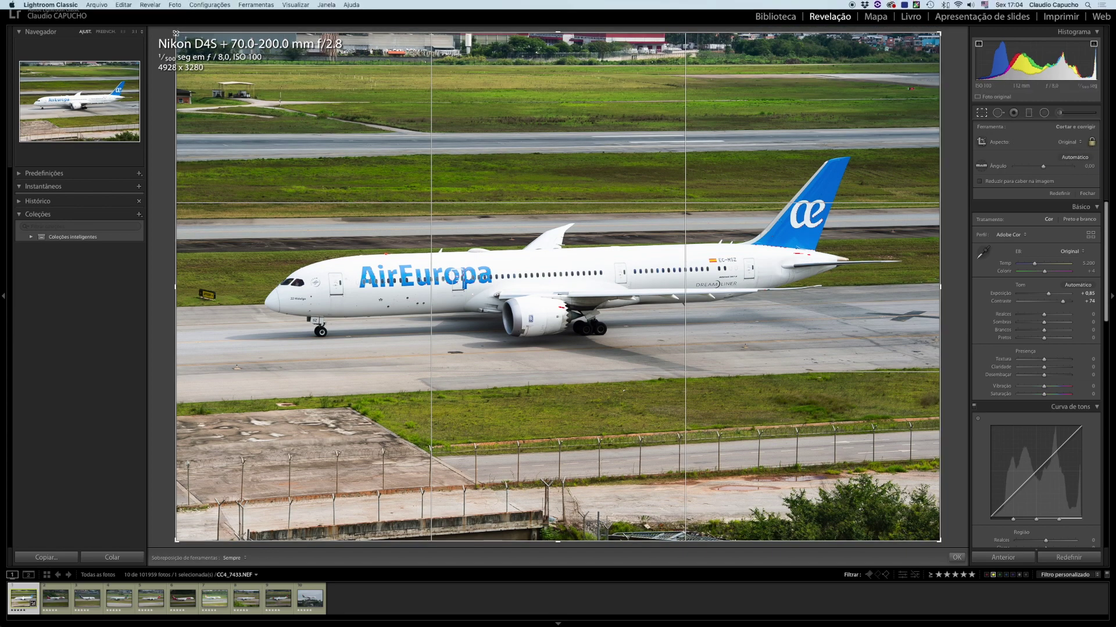
# - Tighten the crop around the plane to 4360 x 2902, keeping the original proportions
pyautogui.moveTo(175, 33); pyautogui.dragTo(201, 56)
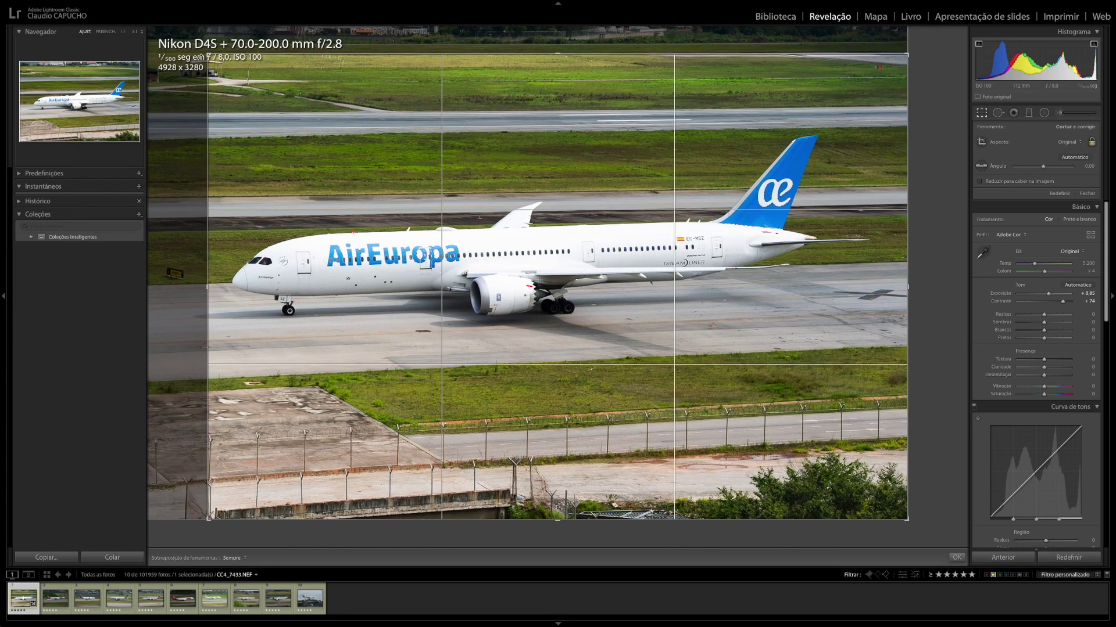
pyautogui.moveTo(906, 518); pyautogui.dragTo(896, 512)
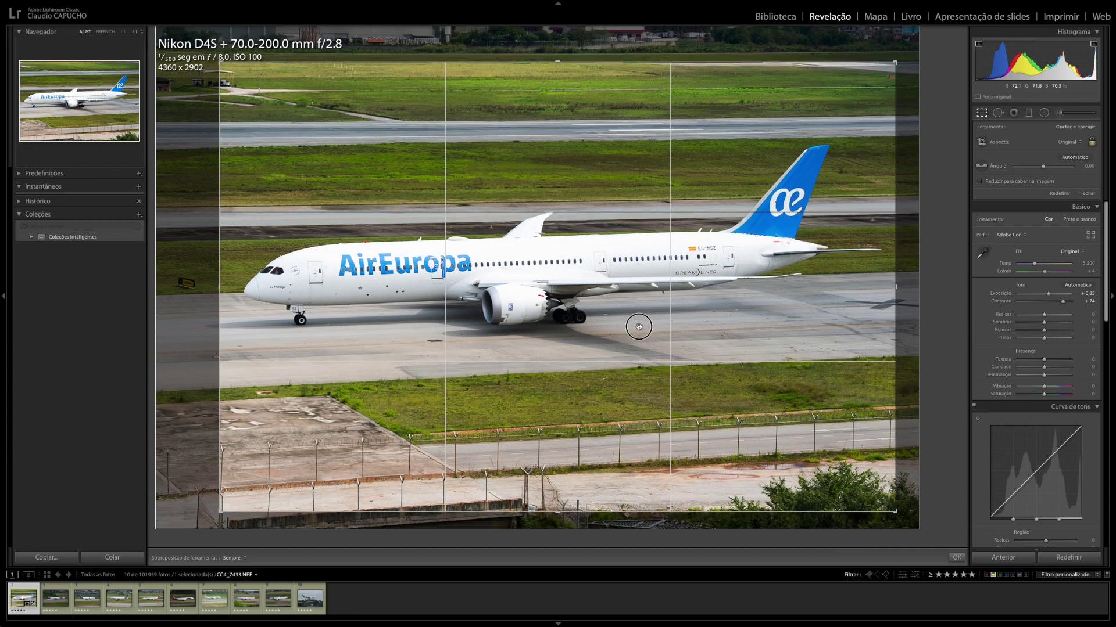
pyautogui.moveTo(639, 327); pyautogui.dragTo(639, 322)
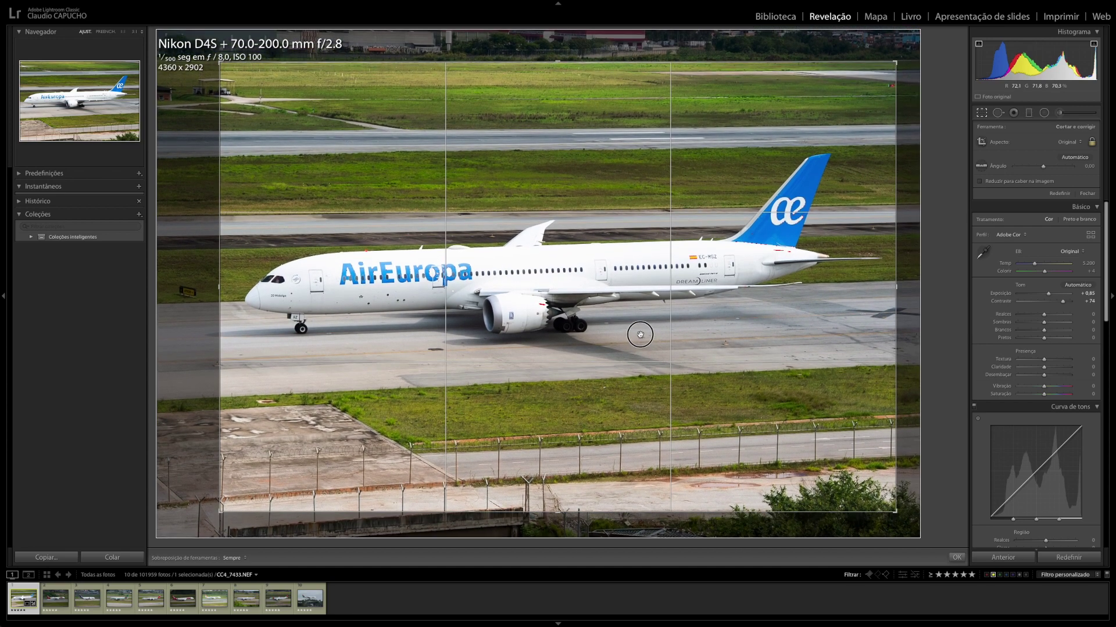
pyautogui.moveTo(639, 331); pyautogui.dragTo(638, 337)
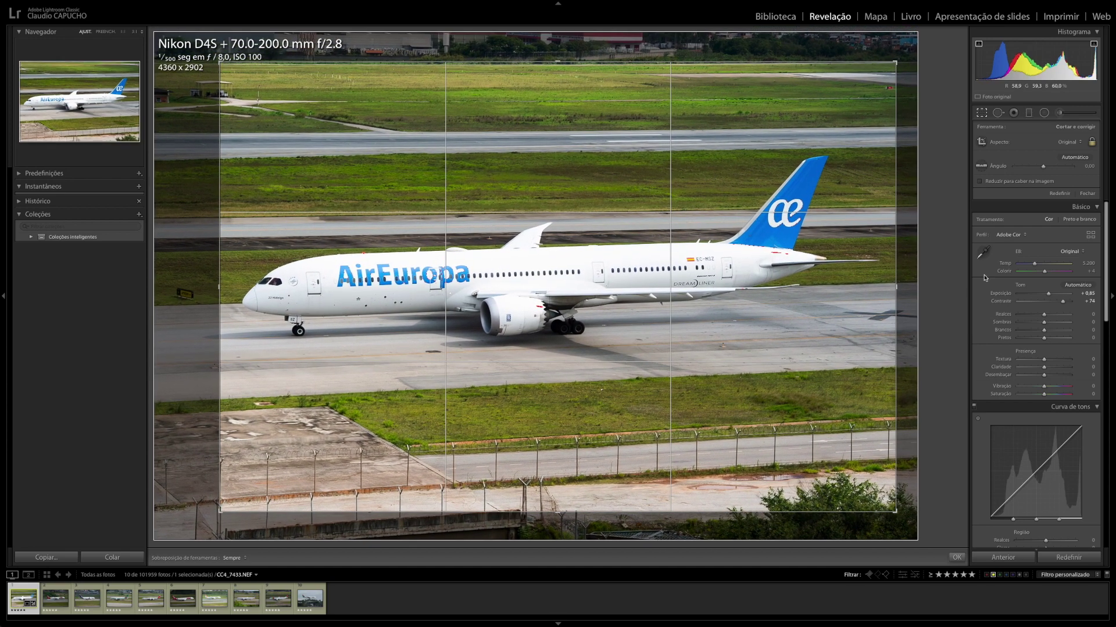
pyautogui.click(1066, 141)
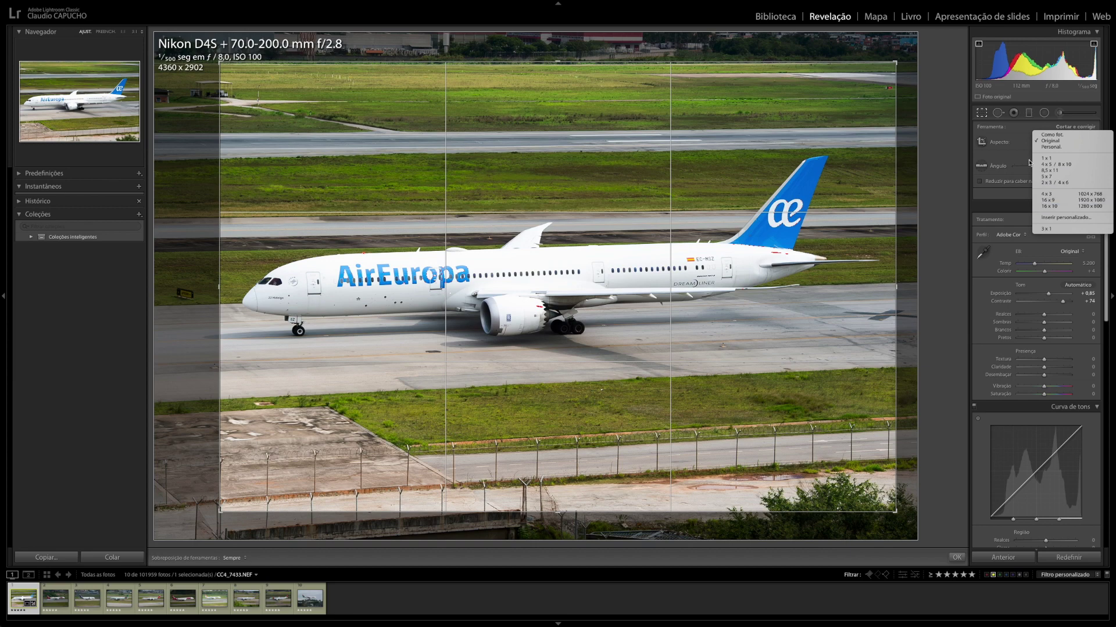
pyautogui.click(1025, 137)
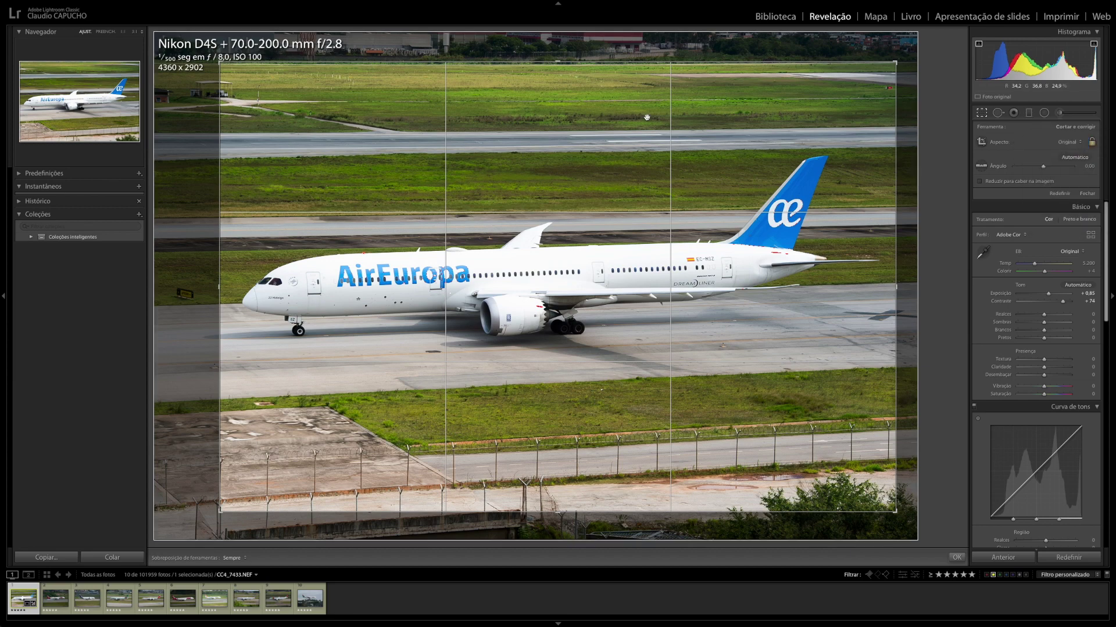
pyautogui.moveTo(590, 181); pyautogui.dragTo(585, 184)
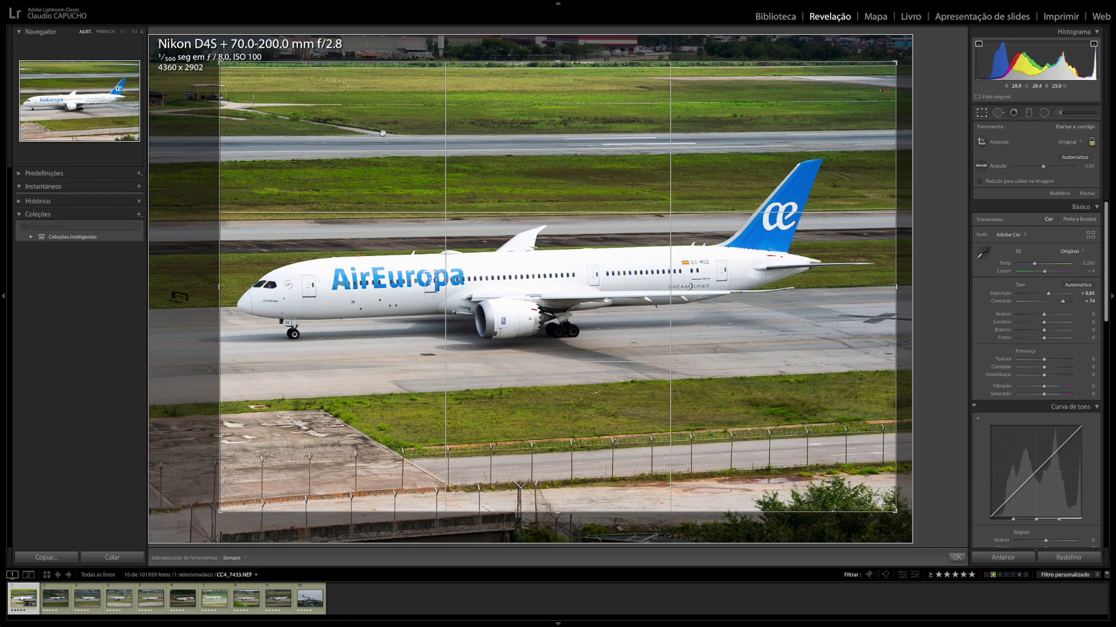
pyautogui.press('Return')
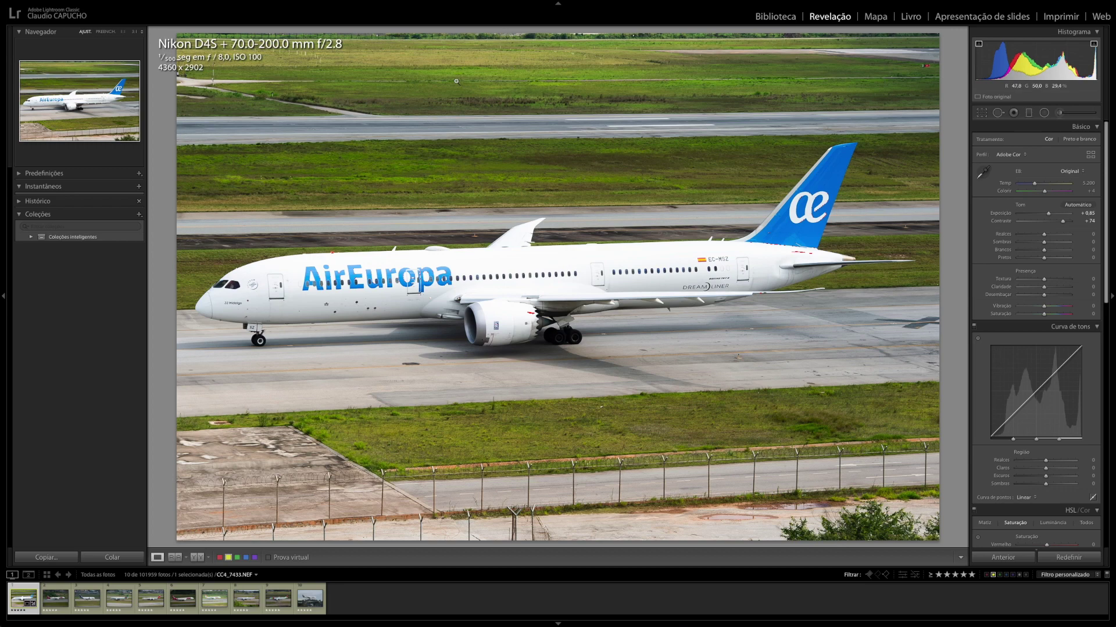
pyautogui.click(982, 113)
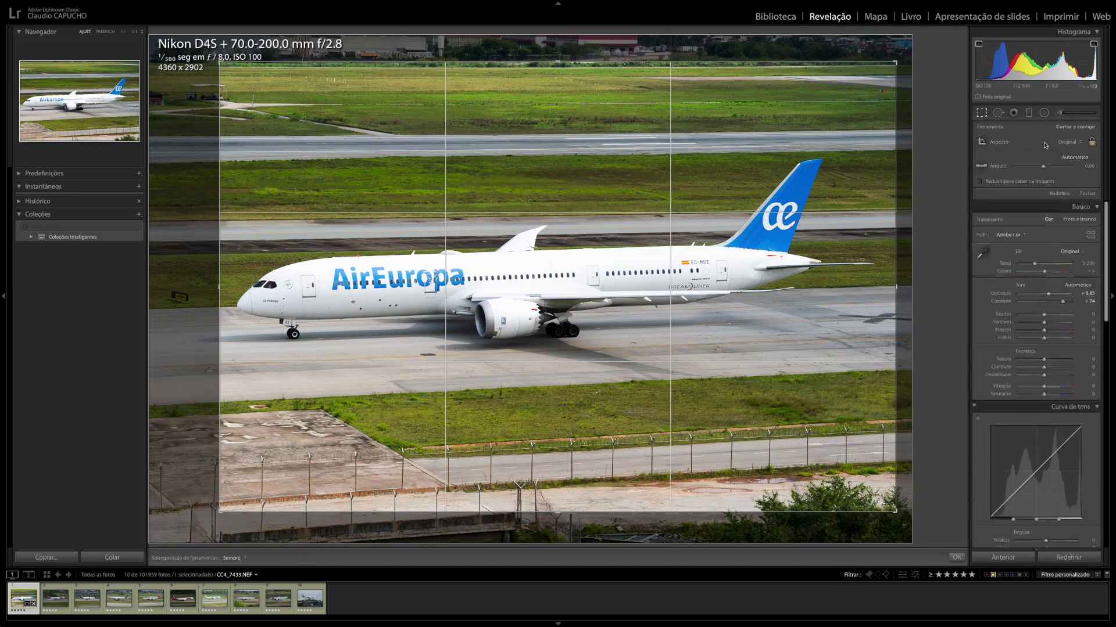
# - Switch the crop to a 16 x 9 ratio, reposition the plane, and apply it at 4360 x 2453
pyautogui.click(1062, 146)
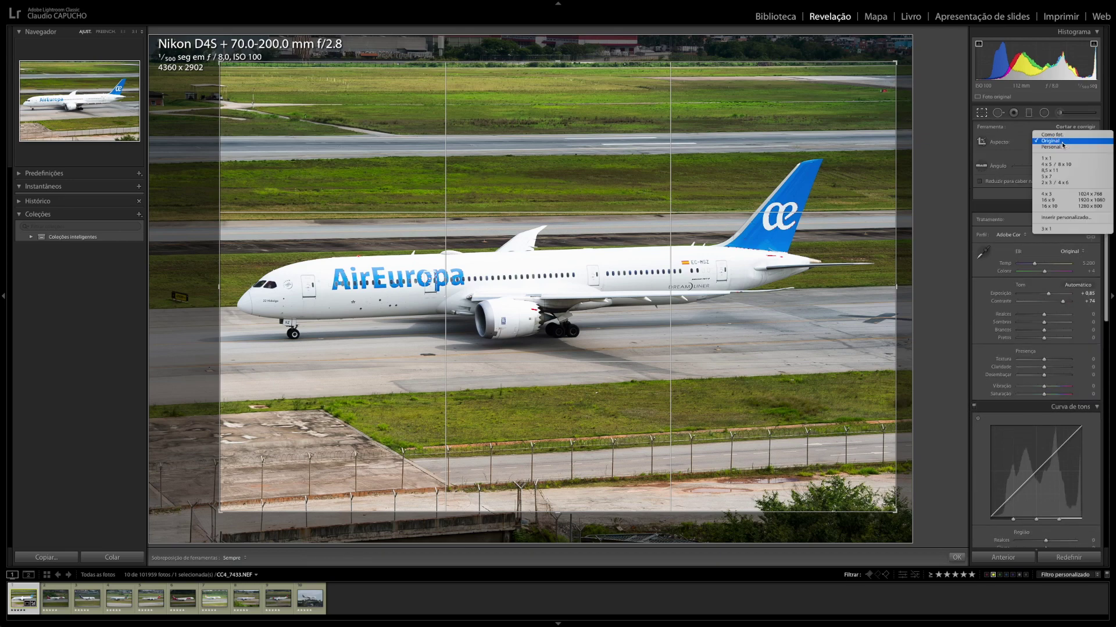
pyautogui.click(1077, 201)
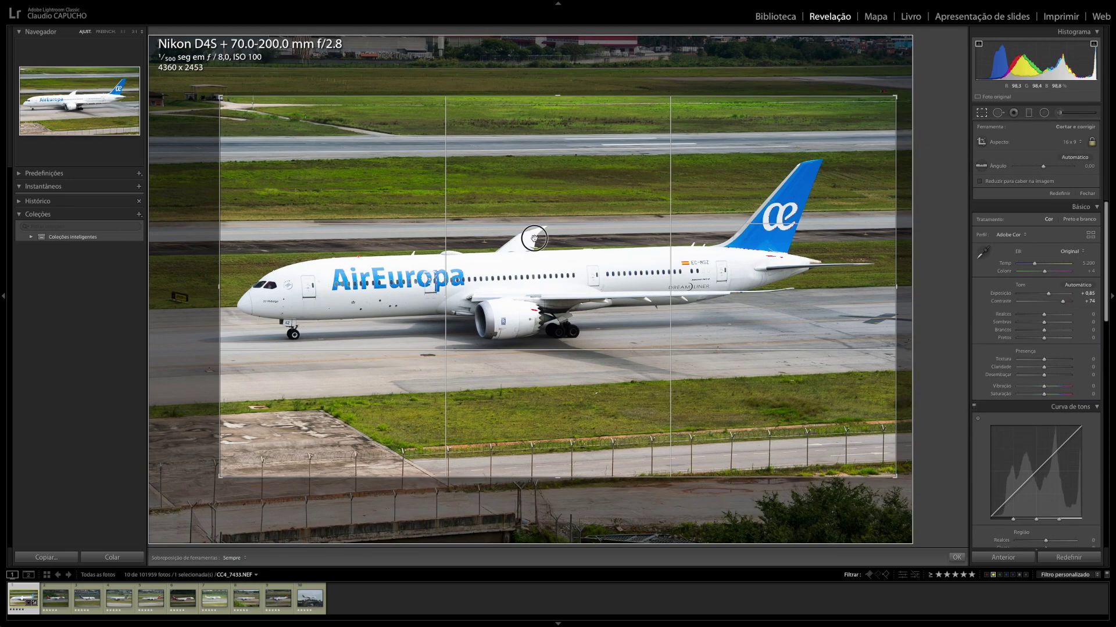
pyautogui.moveTo(534, 235); pyautogui.dragTo(535, 241)
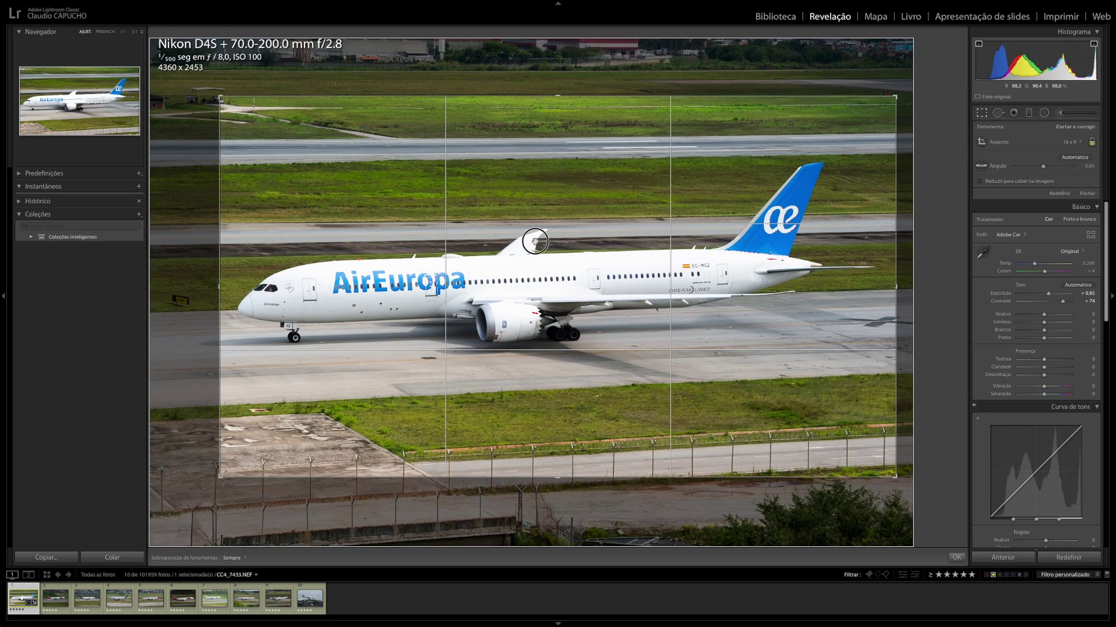
pyautogui.press('Return')
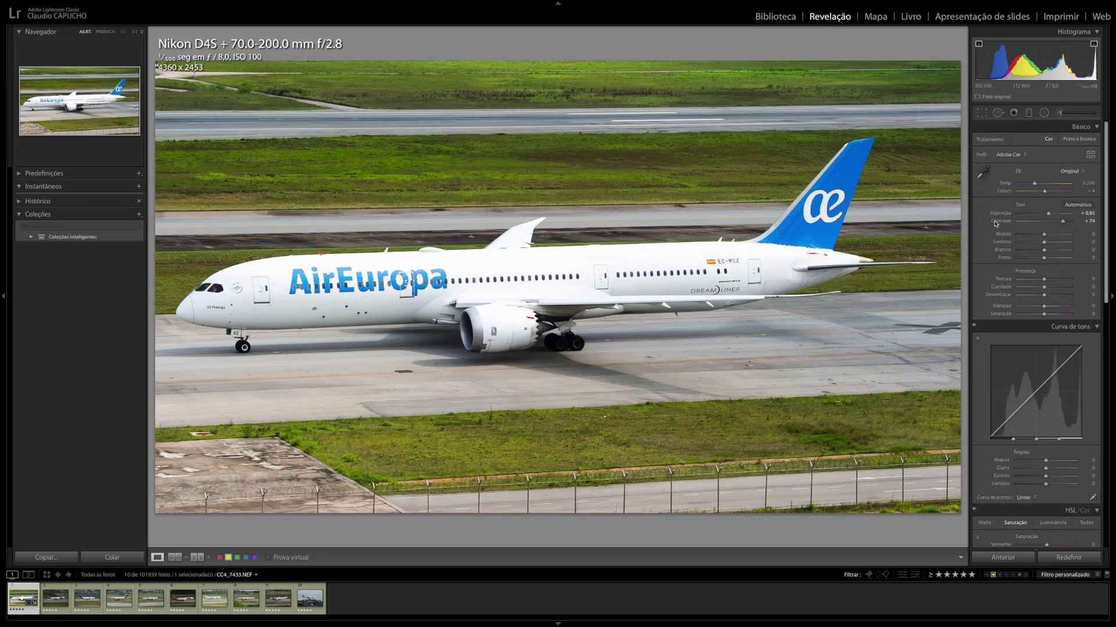
# - Pull the highlights down and set the whites to −29
pyautogui.moveTo(1044, 250); pyautogui.dragTo(1037, 252)
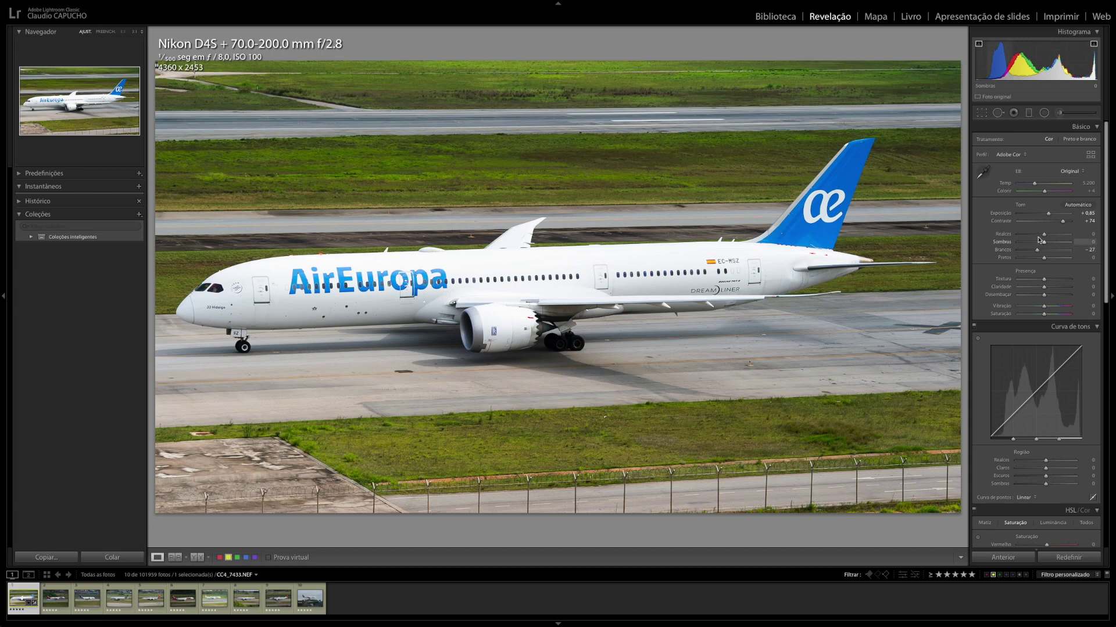
pyautogui.moveTo(1038, 235); pyautogui.dragTo(1034, 234)
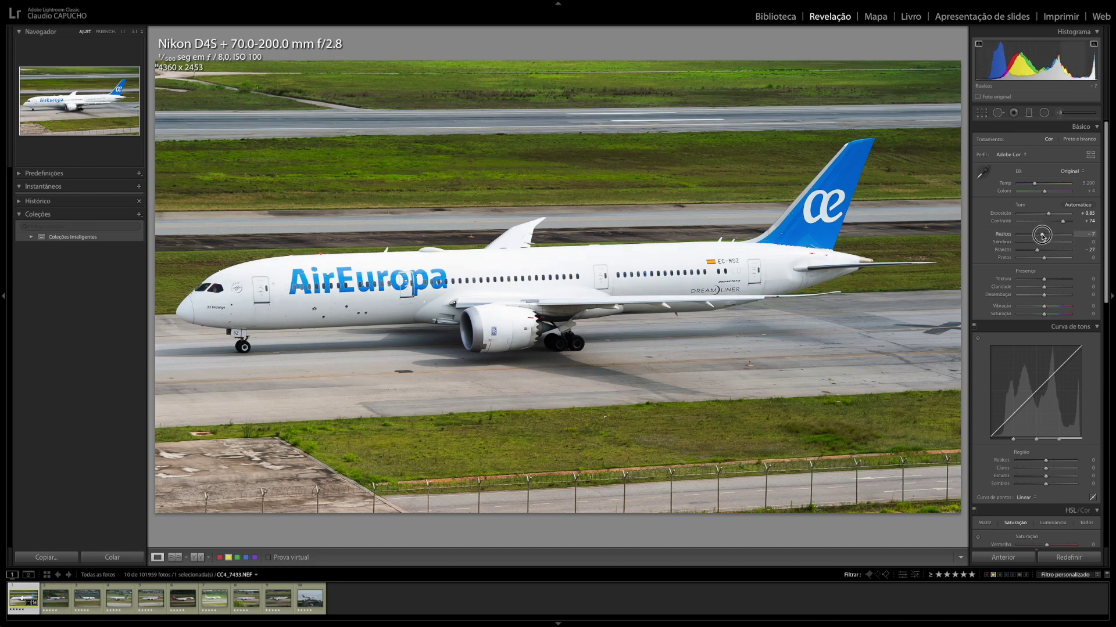
pyautogui.moveTo(1041, 235); pyautogui.dragTo(1035, 251)
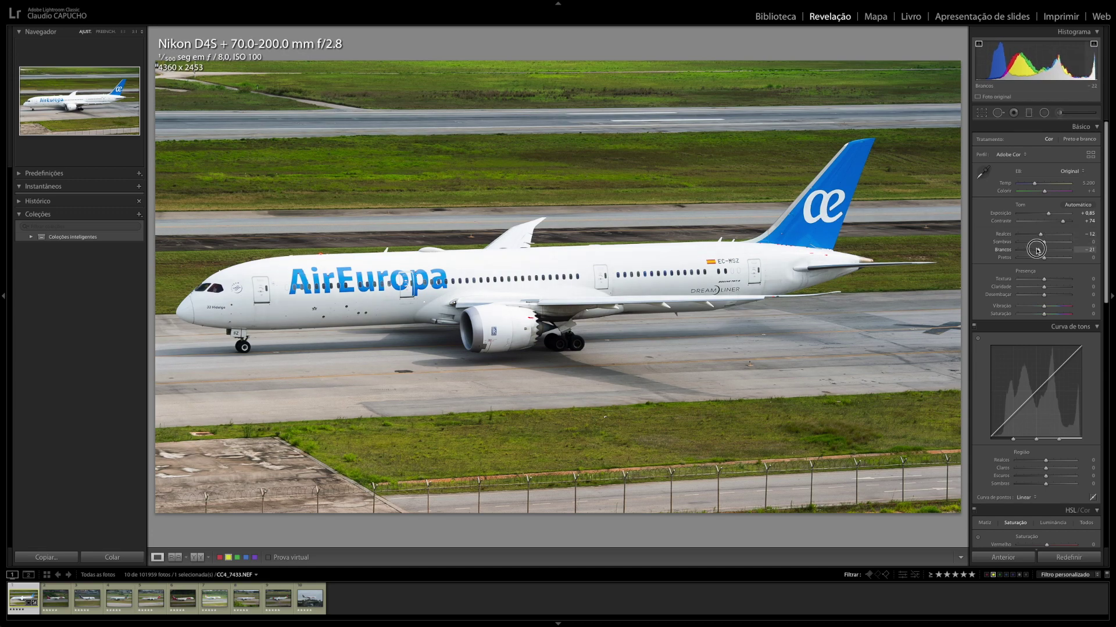
pyautogui.moveTo(1035, 251); pyautogui.dragTo(1038, 250)
pyautogui.moveTo(1091, 65); pyautogui.dragTo(1090, 69)
pyautogui.moveTo(1038, 249); pyautogui.dragTo(1043, 235)
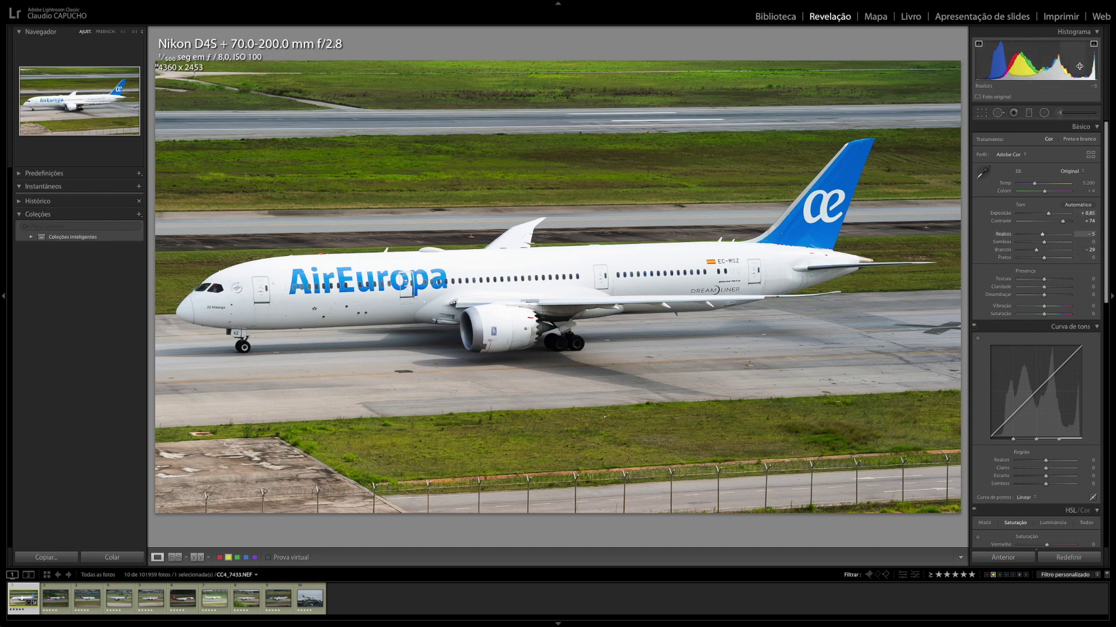
# - Deepen the blacks to −9, then check the engine detail up close
pyautogui.click(1043, 258)
pyautogui.moveTo(1043, 258); pyautogui.dragTo(1041, 257)
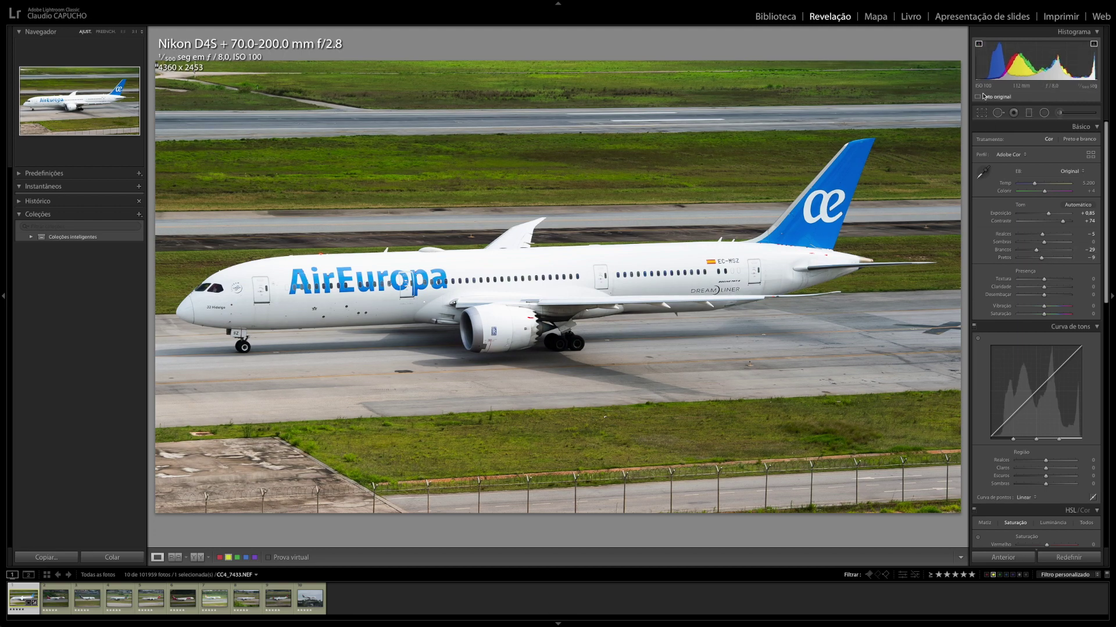
pyautogui.moveTo(999, 65); pyautogui.dragTo(980, 47)
pyautogui.moveTo(999, 65); pyautogui.dragTo(1004, 65)
pyautogui.click(492, 327)
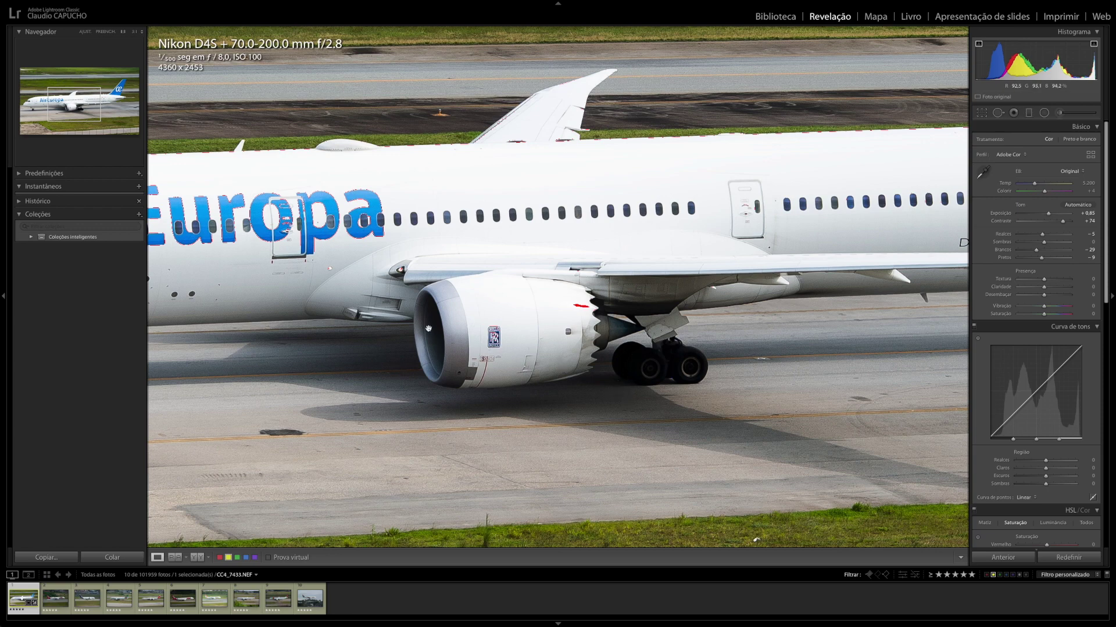
pyautogui.click(604, 384)
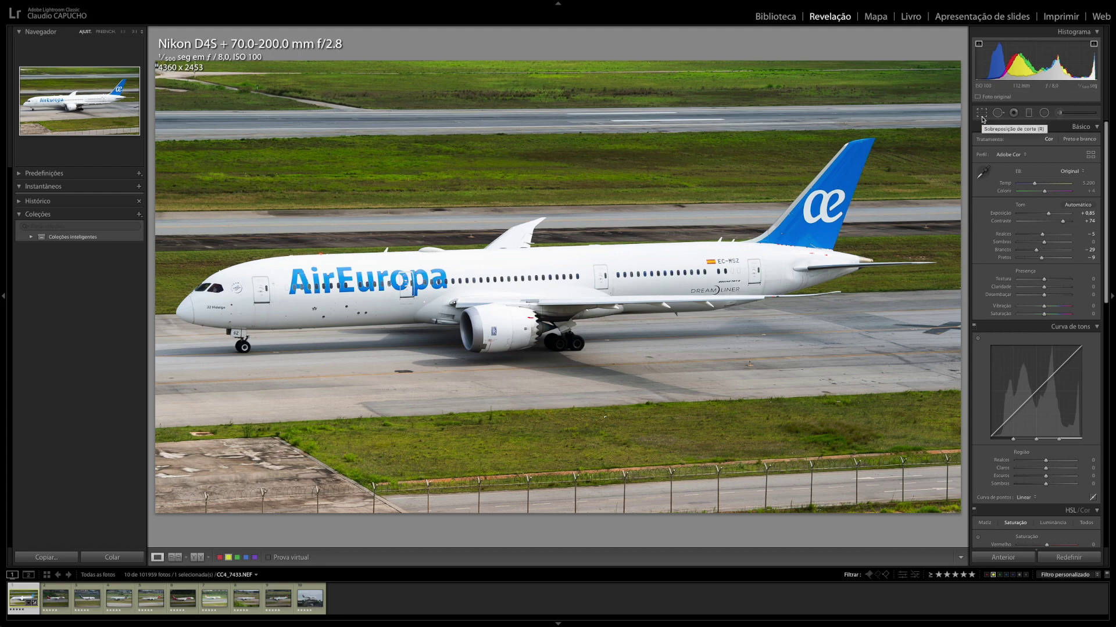
# - Zoom in to inspect the fence along the photo's bottom edge
pyautogui.click(981, 116)
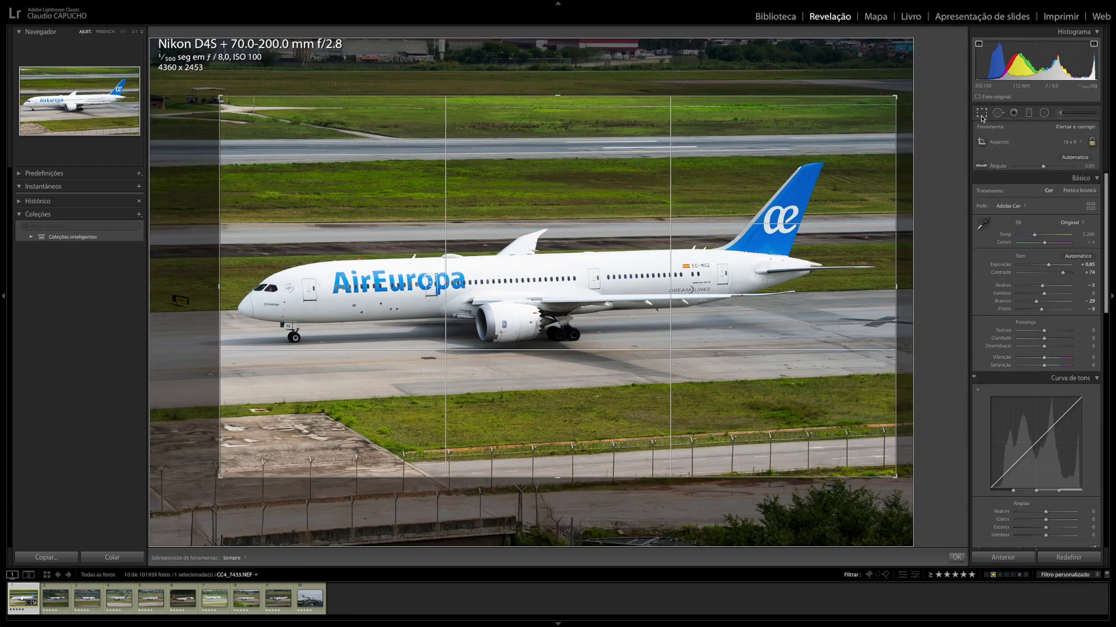
pyautogui.click(981, 116)
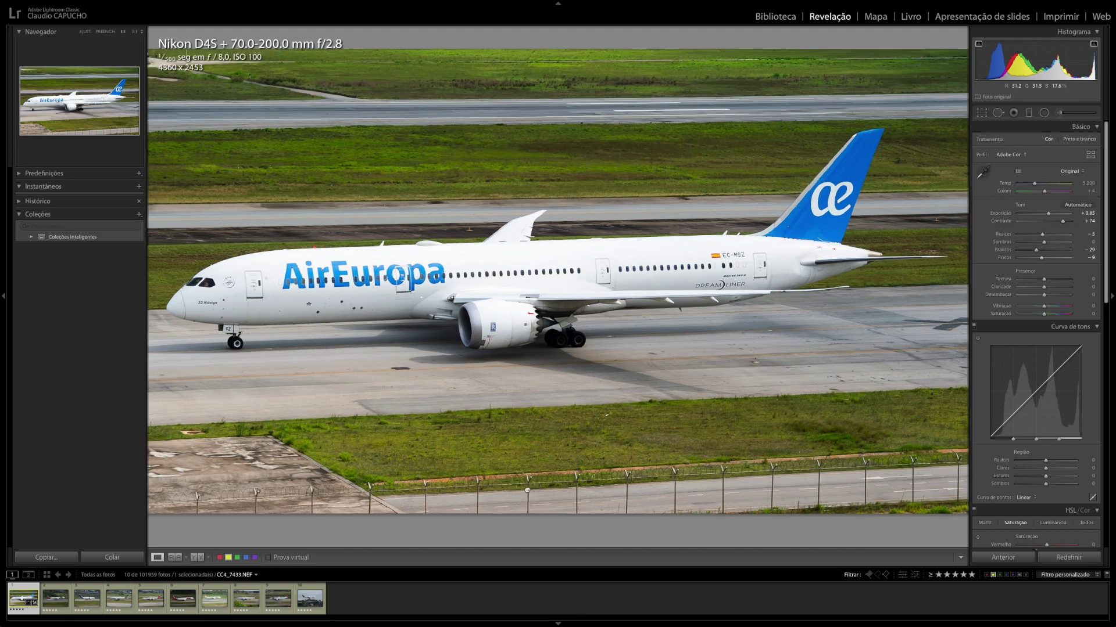
pyautogui.click(515, 494)
pyautogui.moveTo(516, 494); pyautogui.dragTo(529, 379)
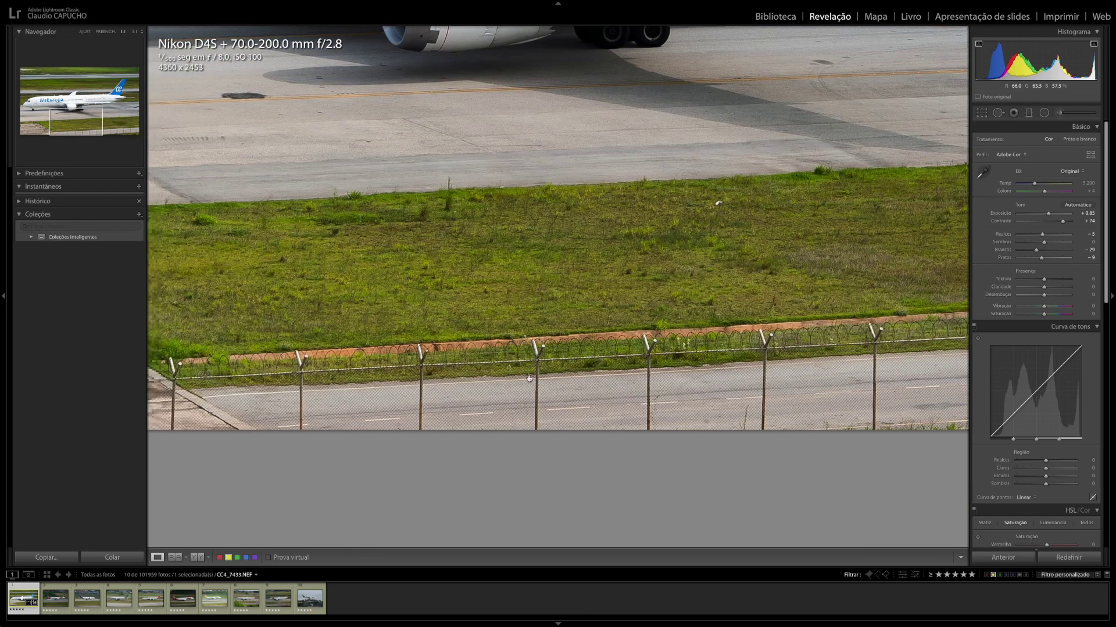
pyautogui.click(574, 391)
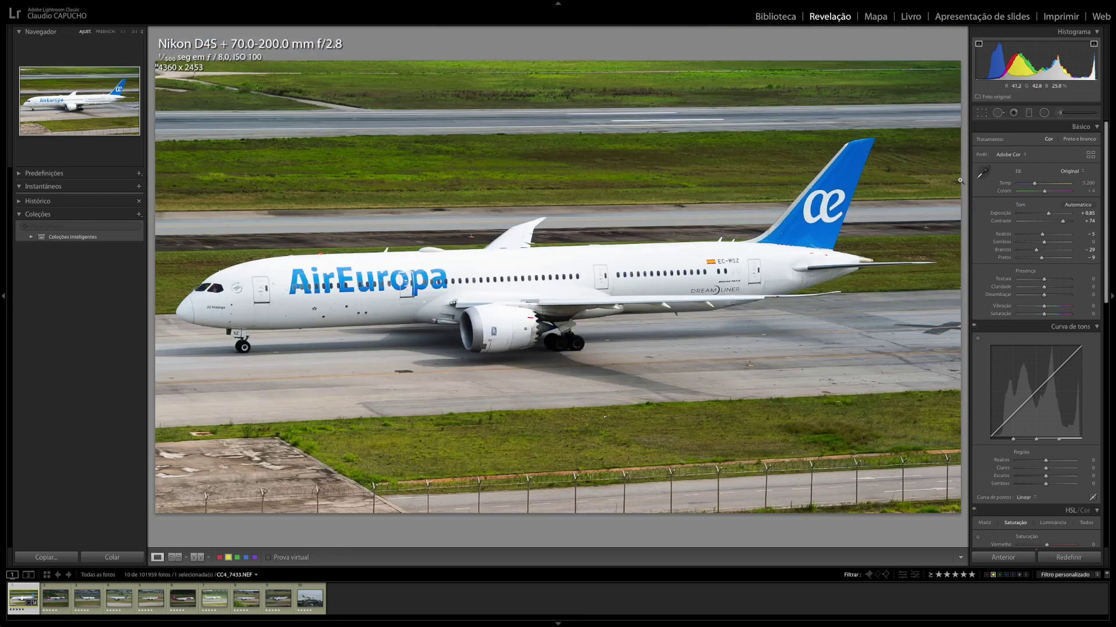
# - Straighten the Air Europa photo with a rotation of about 0.51°
pyautogui.click(980, 115)
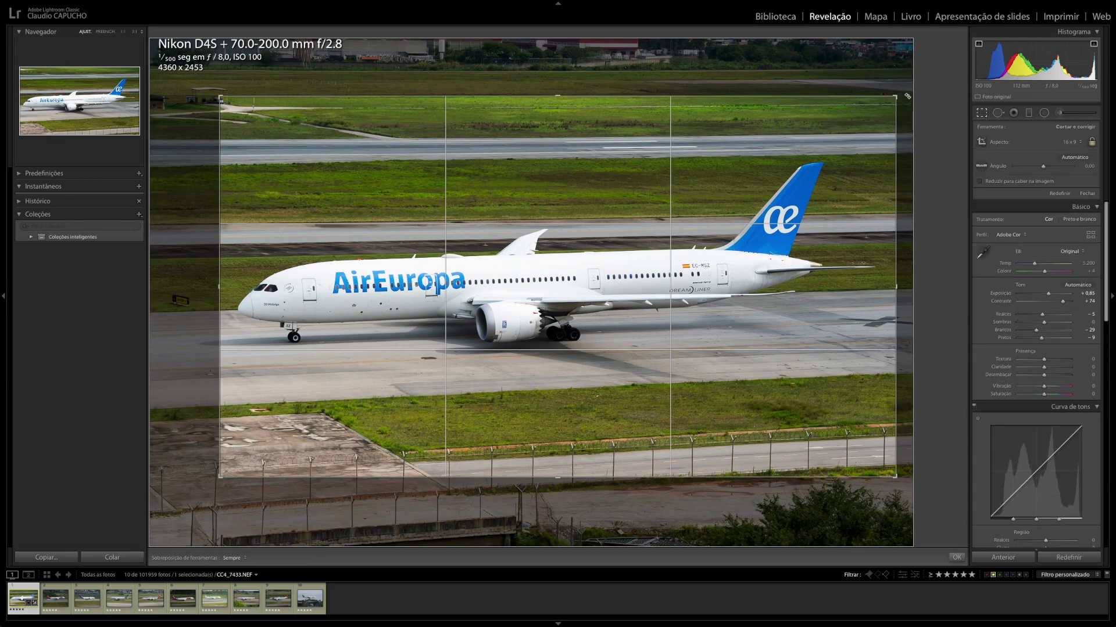
pyautogui.moveTo(905, 92); pyautogui.dragTo(904, 95)
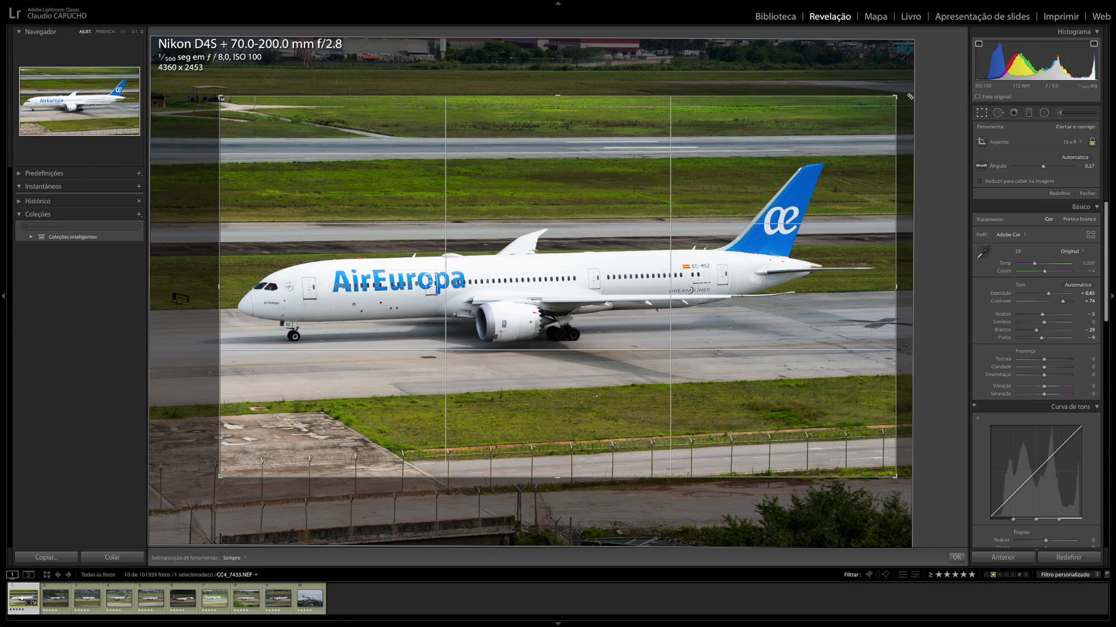
pyautogui.moveTo(904, 98); pyautogui.dragTo(905, 99)
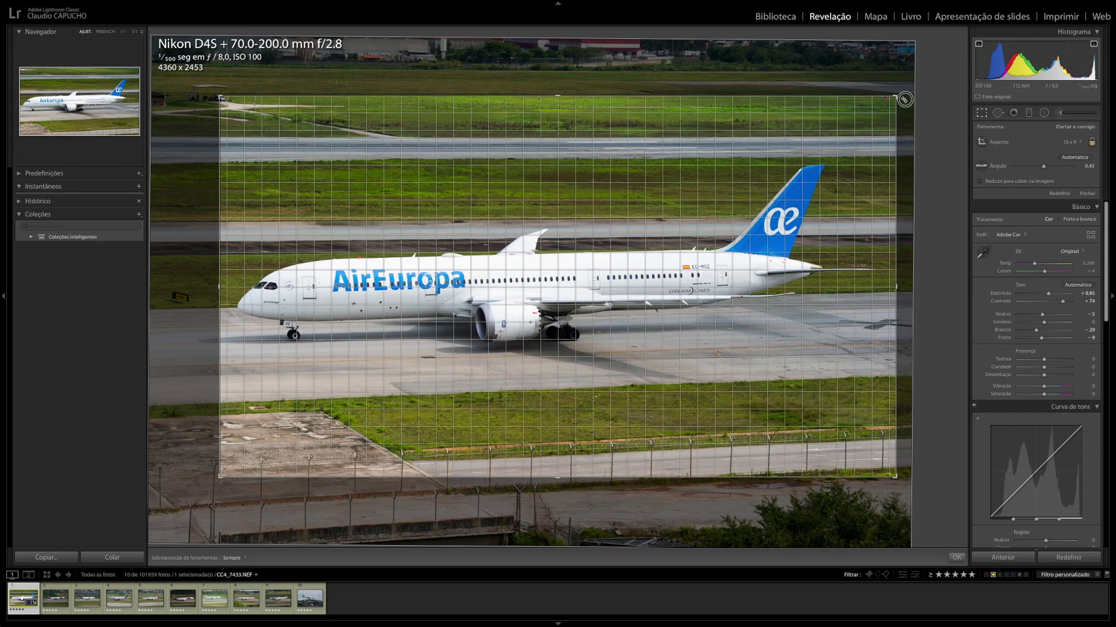
pyautogui.moveTo(905, 100); pyautogui.dragTo(905, 99)
pyautogui.moveTo(904, 100); pyautogui.dragTo(904, 99)
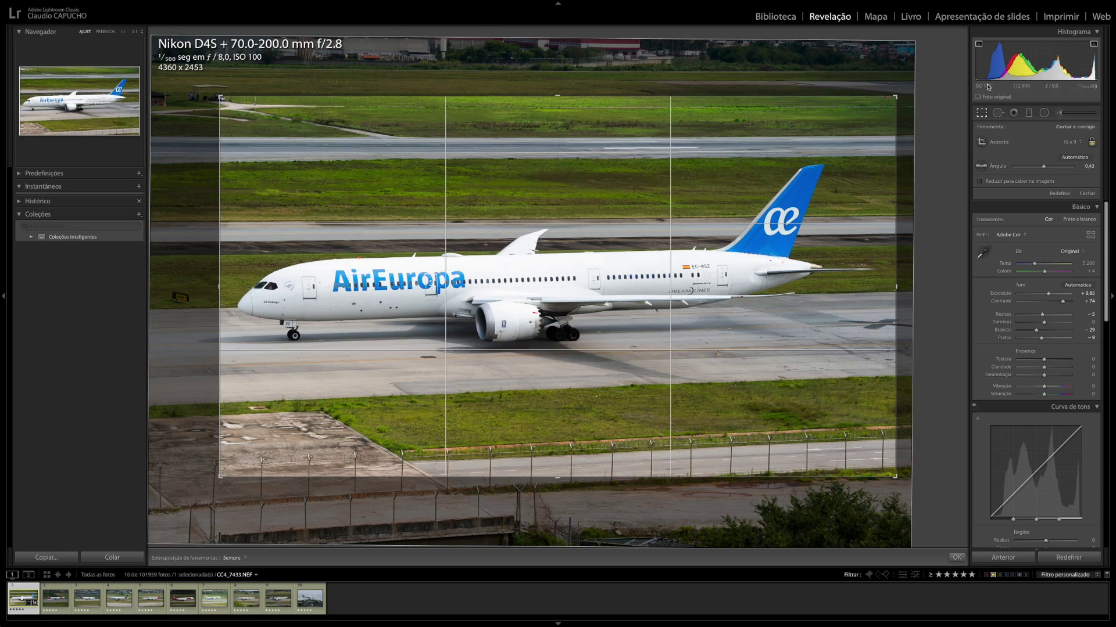
pyautogui.moveTo(905, 133); pyautogui.dragTo(905, 133)
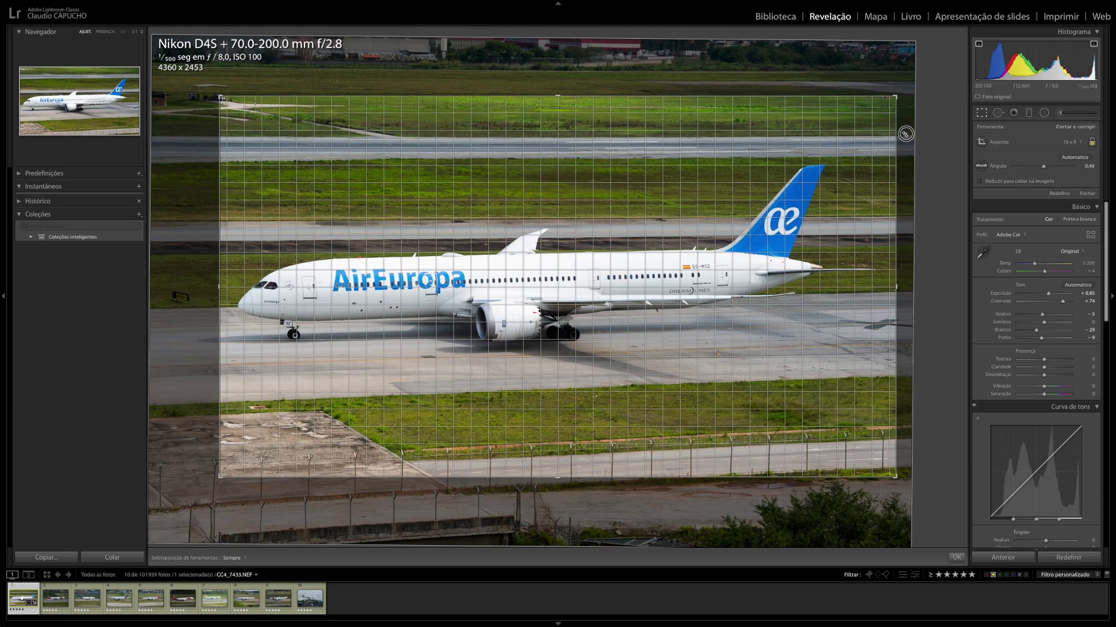
pyautogui.moveTo(905, 133); pyautogui.dragTo(906, 133)
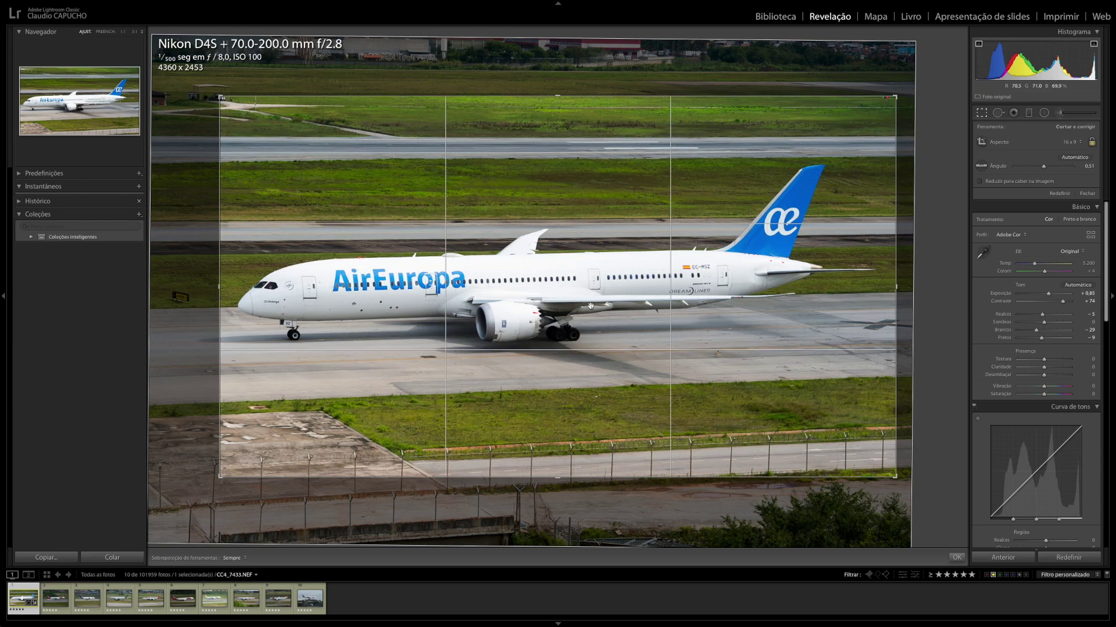
# - Nudge the photo within the 16 x 9 crop frame and apply the crop
pyautogui.moveTo(362, 300); pyautogui.dragTo(362, 295)
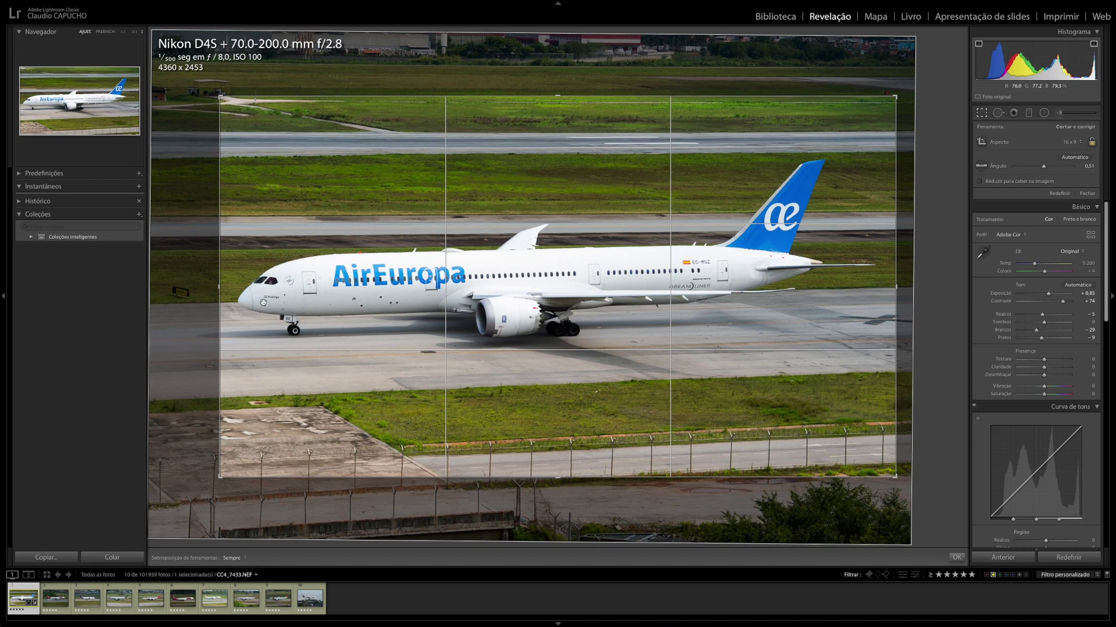
pyautogui.moveTo(523, 313); pyautogui.dragTo(522, 317)
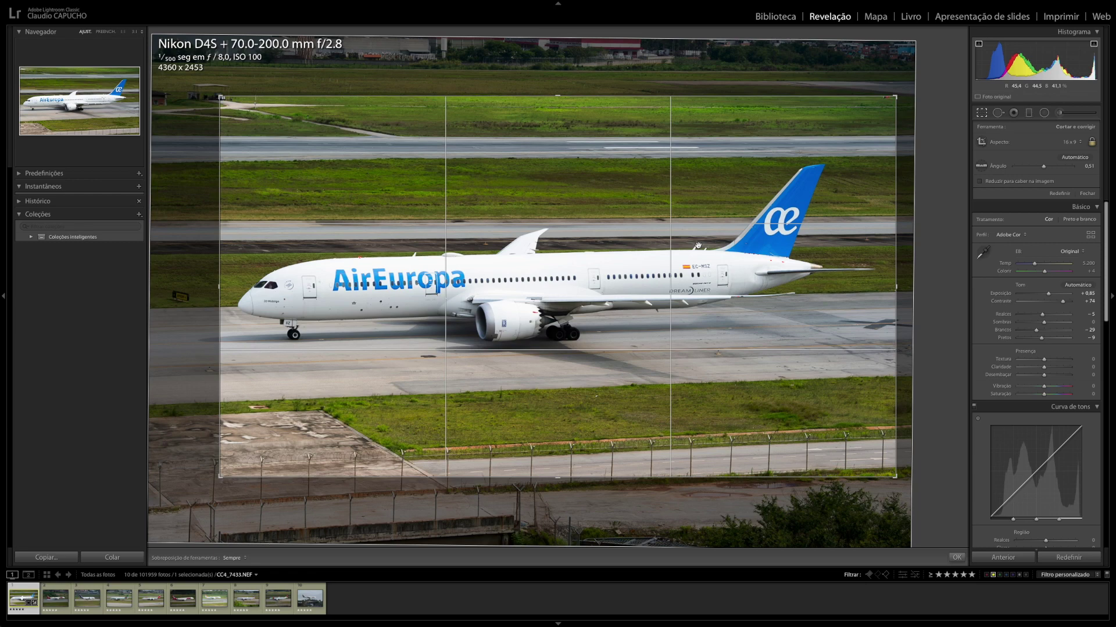
pyautogui.click(697, 265)
pyautogui.moveTo(697, 265); pyautogui.dragTo(665, 264)
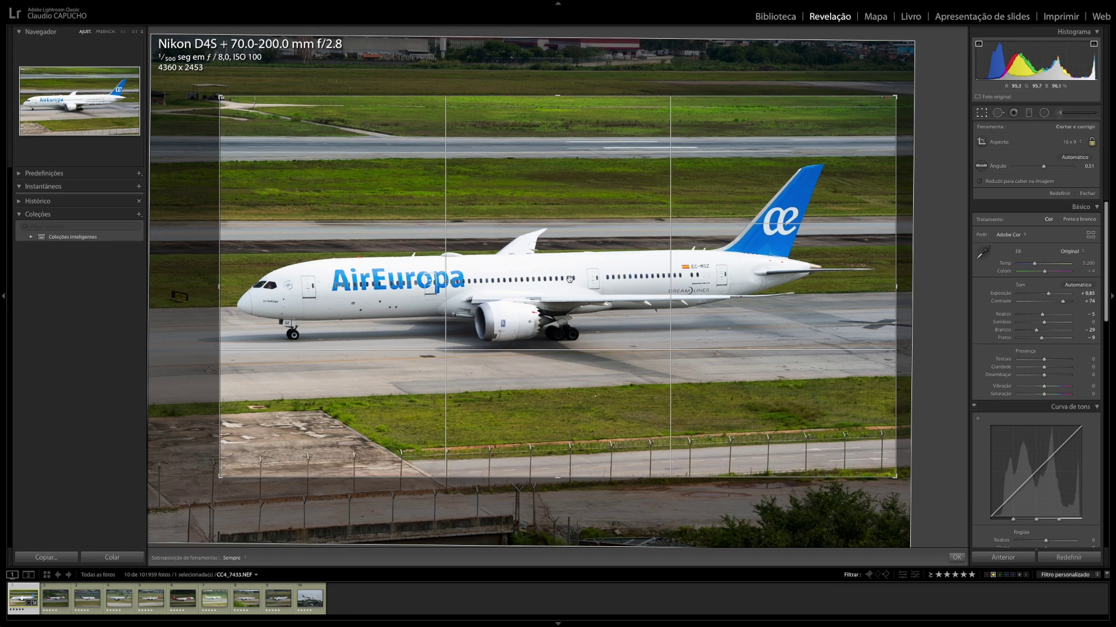
pyautogui.press('Return')
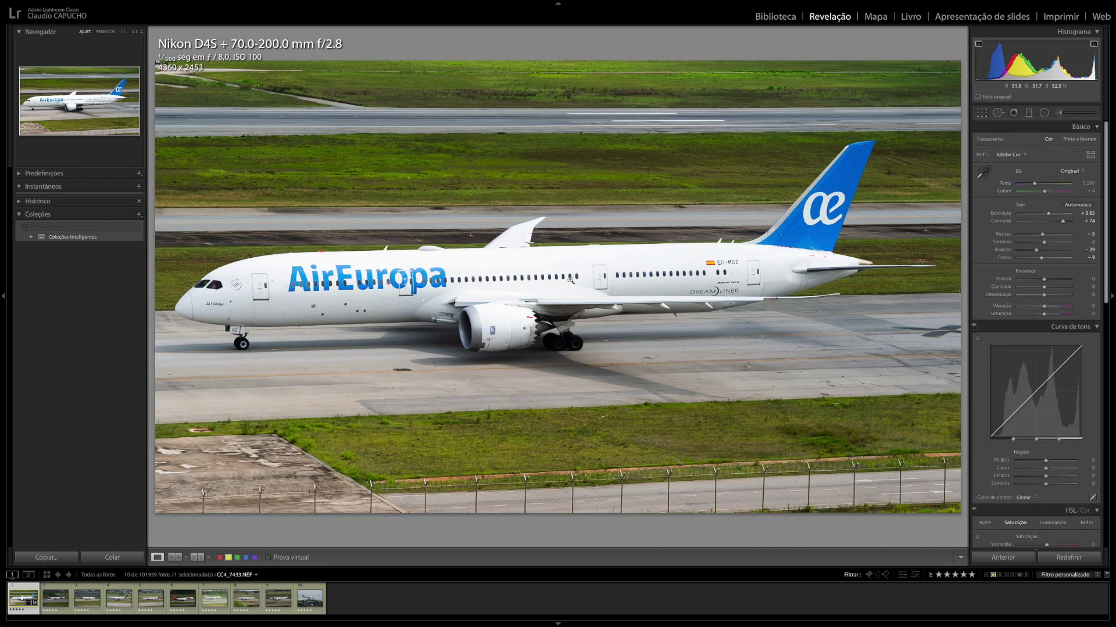
# - Raise contrast to +85, lift blacks to −4 and pull whites to −71, checking the lettering
pyautogui.moveTo(1067, 223); pyautogui.dragTo(1069, 223)
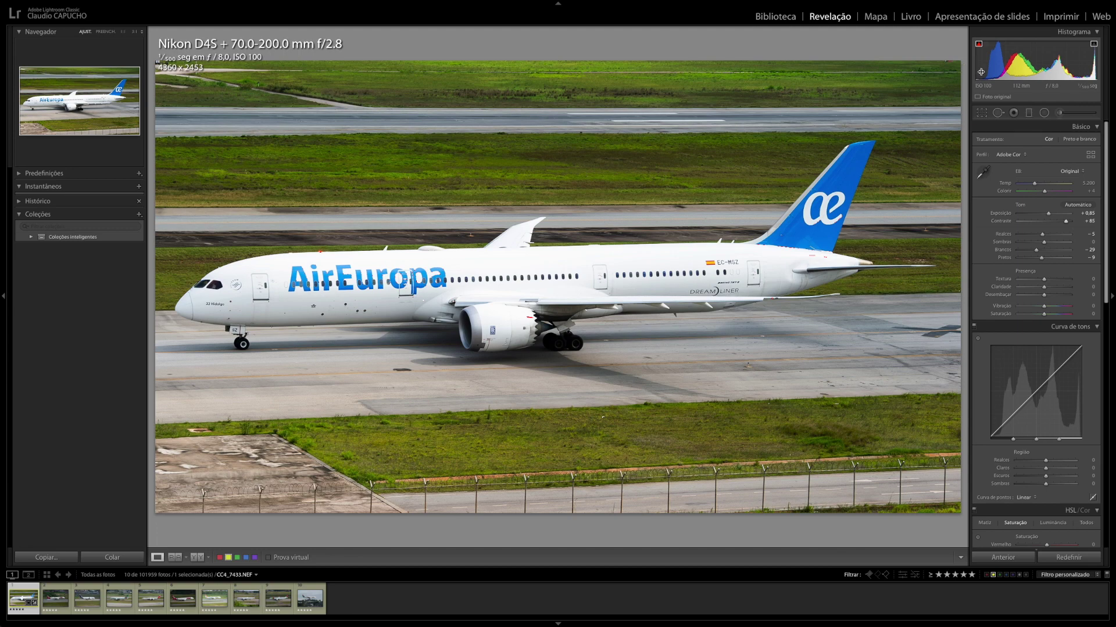
pyautogui.moveTo(1014, 64); pyautogui.dragTo(1072, 71)
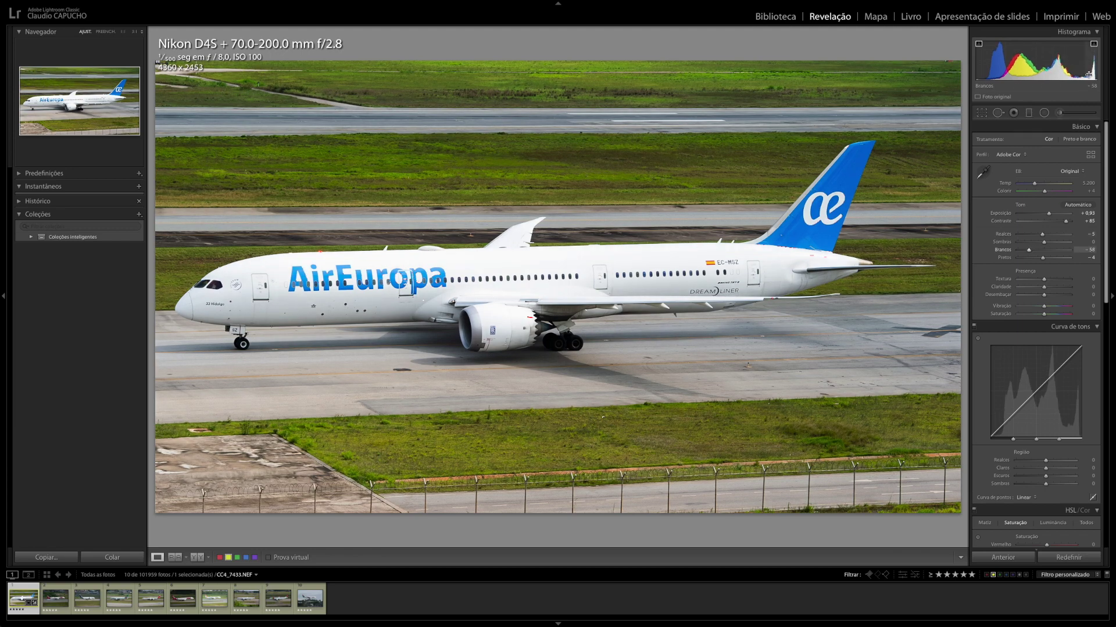
pyautogui.click(332, 276)
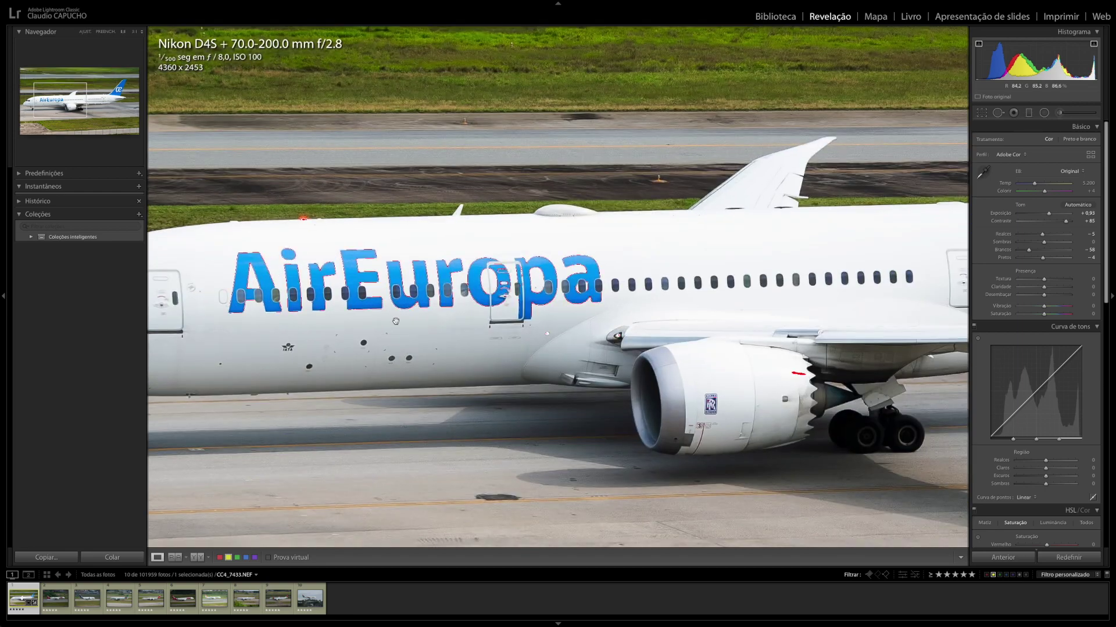
pyautogui.hscroll(5, 396, 321)
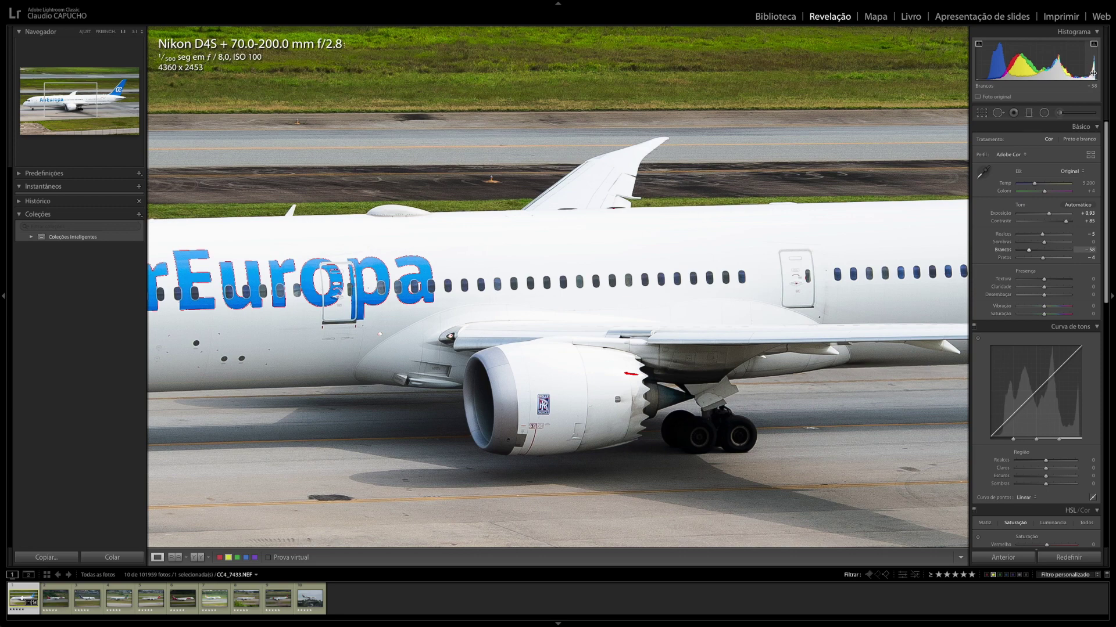
pyautogui.moveTo(1058, 63); pyautogui.dragTo(1052, 60)
pyautogui.click(787, 239)
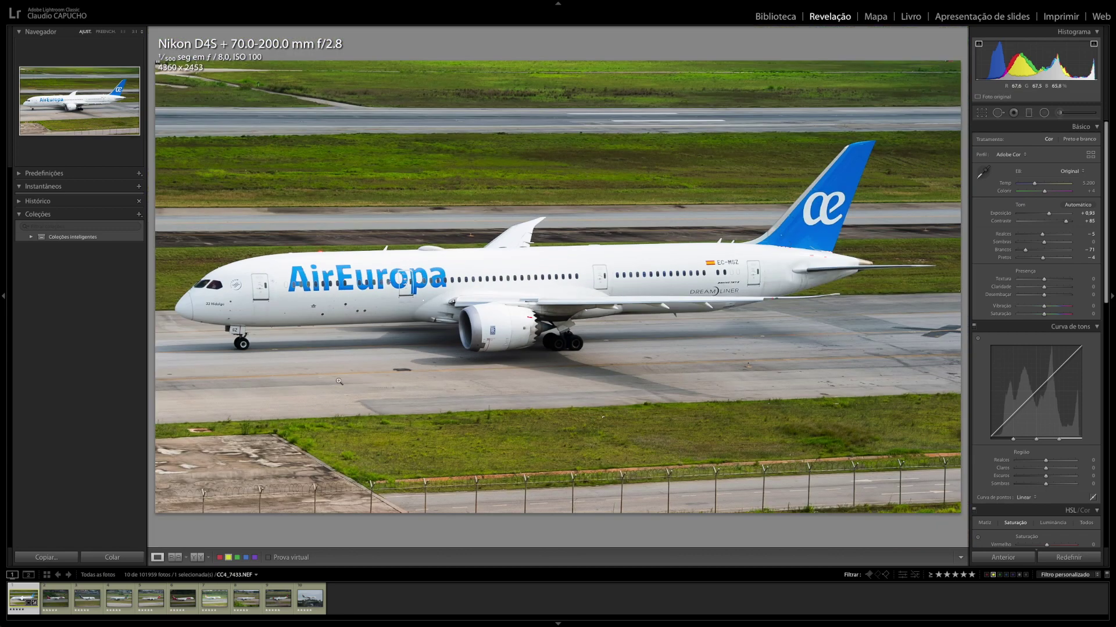
# - Lower the whites further, to about −81, checking fuselage highlights at 1:1
pyautogui.click(557, 246)
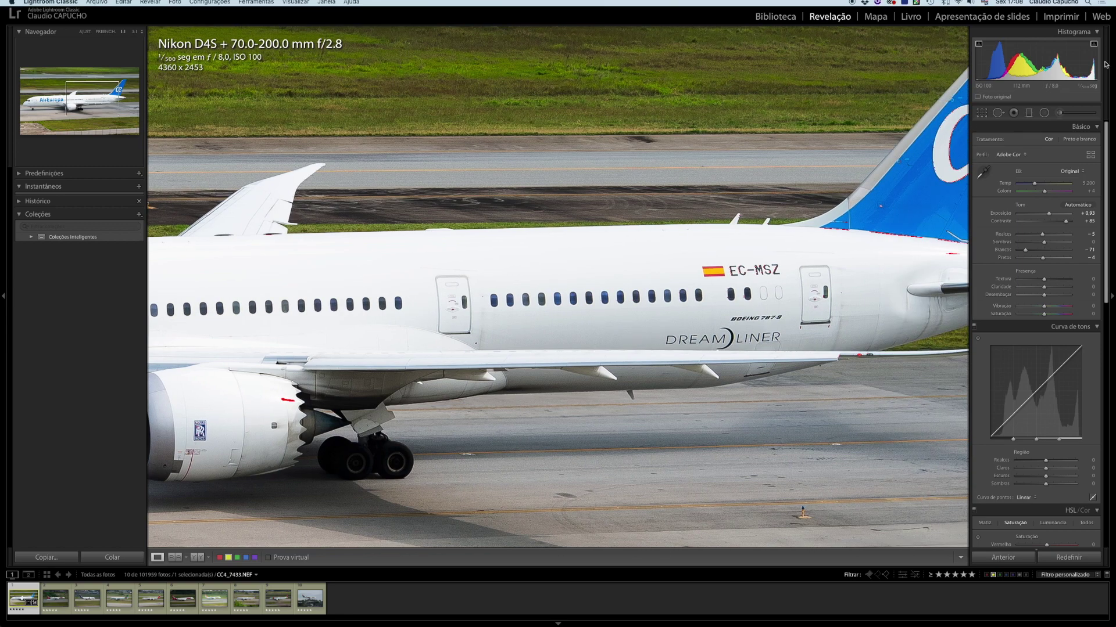
pyautogui.moveTo(1093, 68); pyautogui.dragTo(1089, 68)
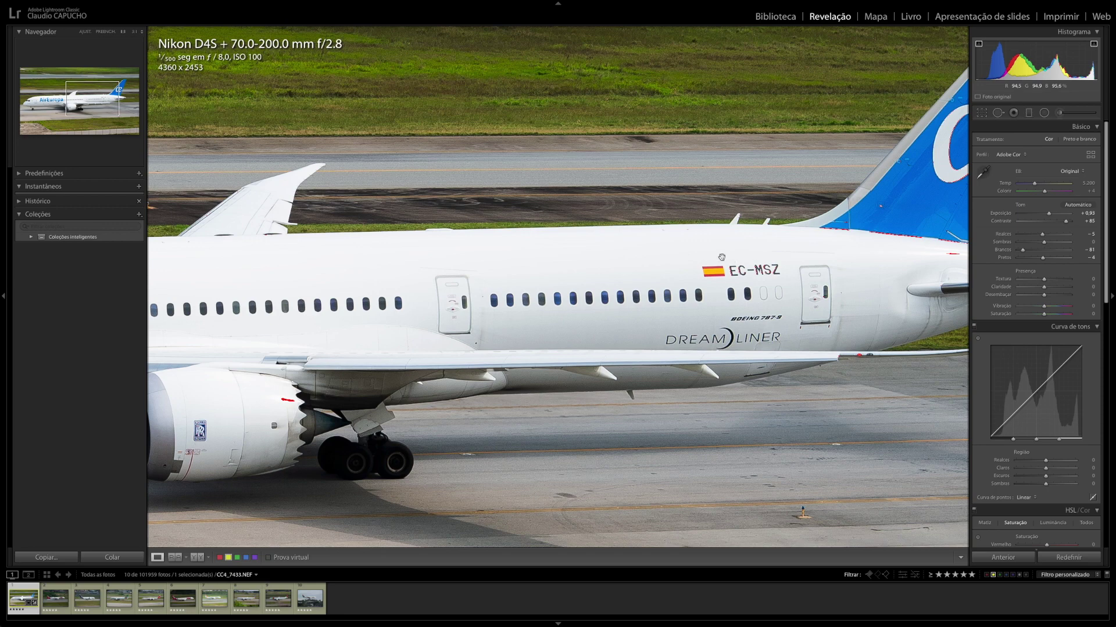
pyautogui.click(596, 285)
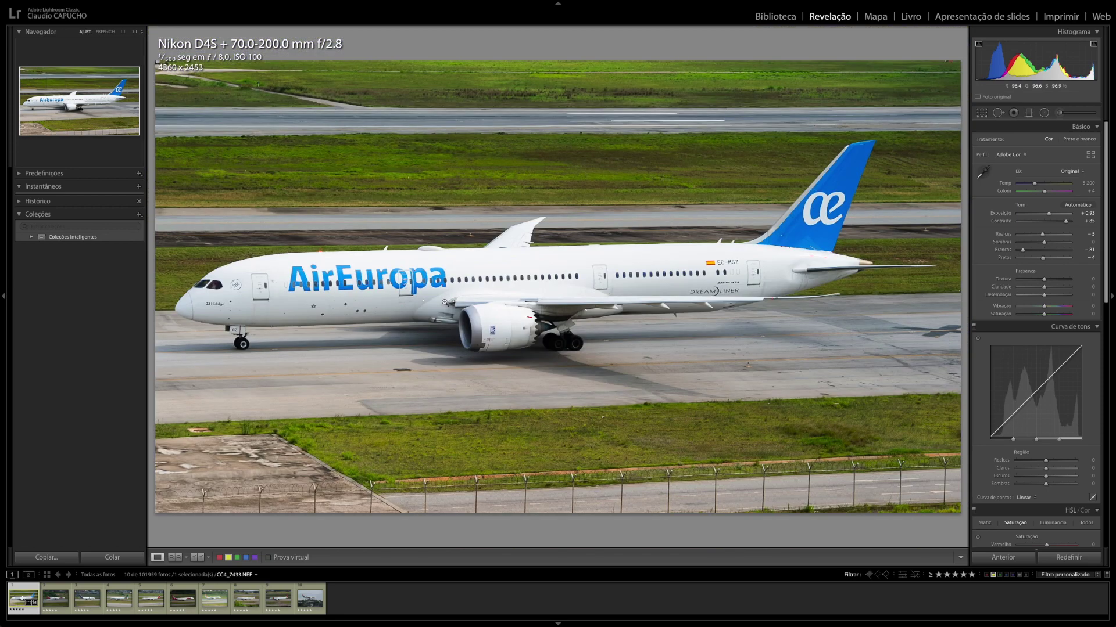
pyautogui.click(483, 261)
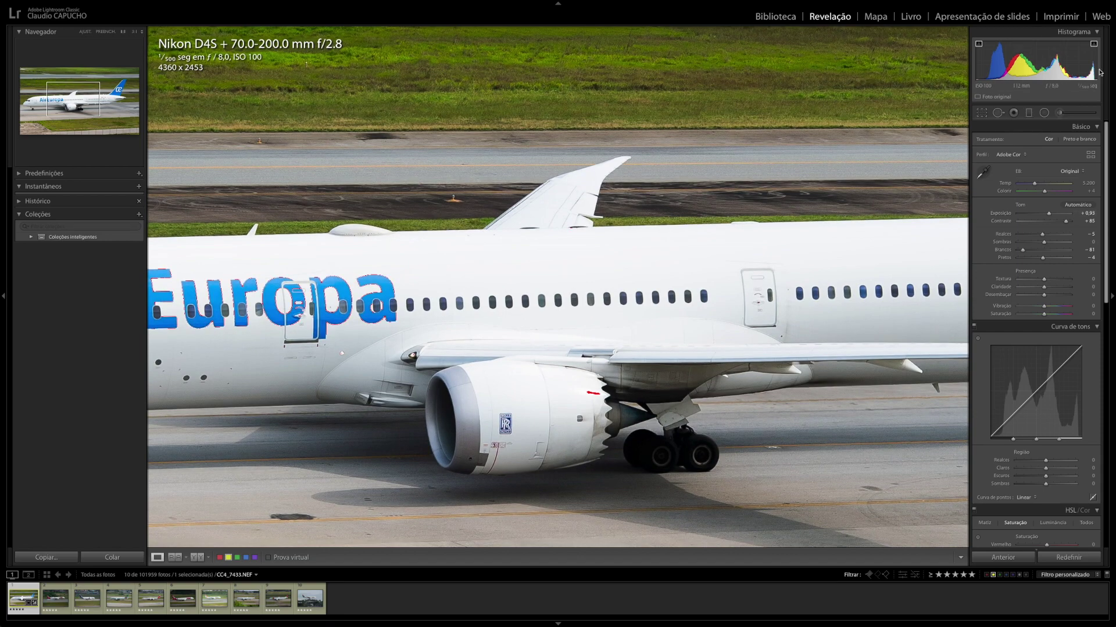
pyautogui.click(508, 284)
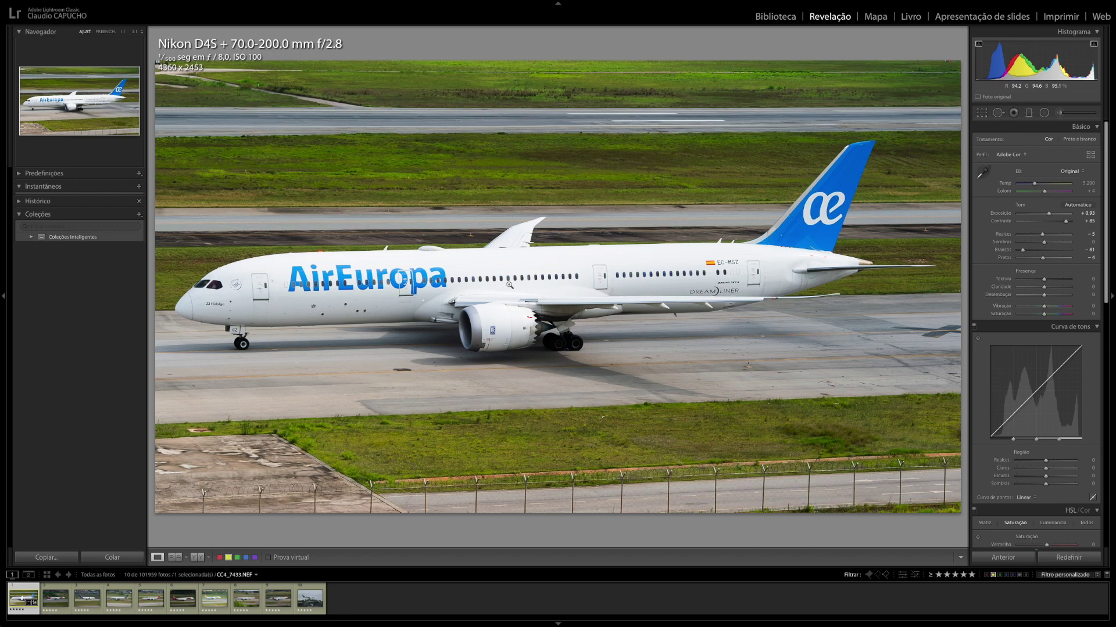
# - Move to the TAM landing photo and set exposure +0.54 and contrast +38
pyautogui.press('Right')
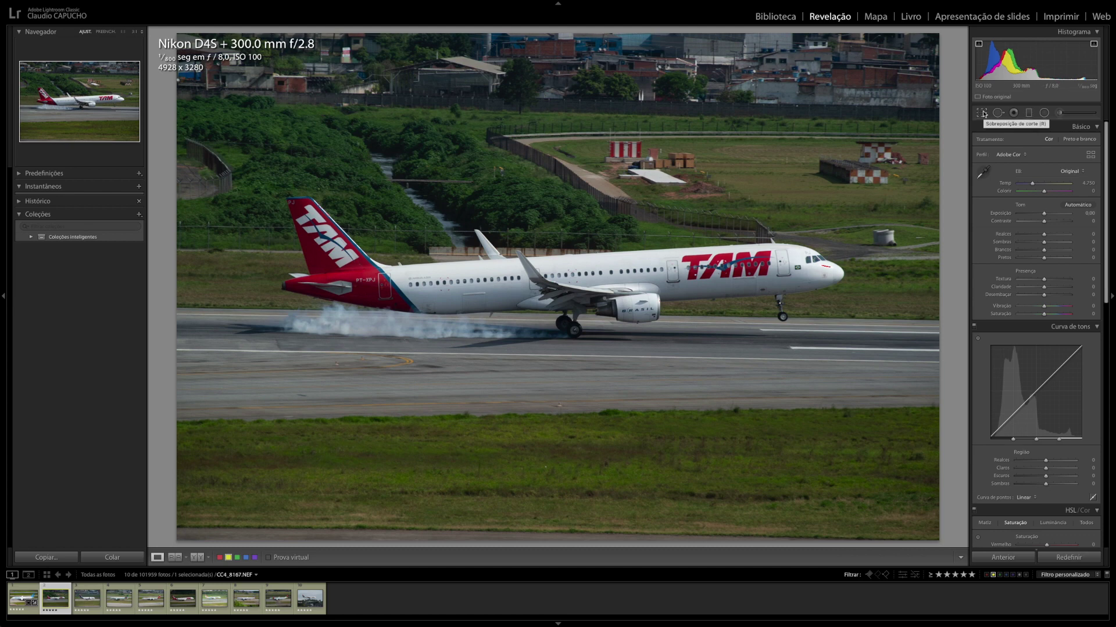
pyautogui.moveTo(1011, 58); pyautogui.dragTo(1021, 58)
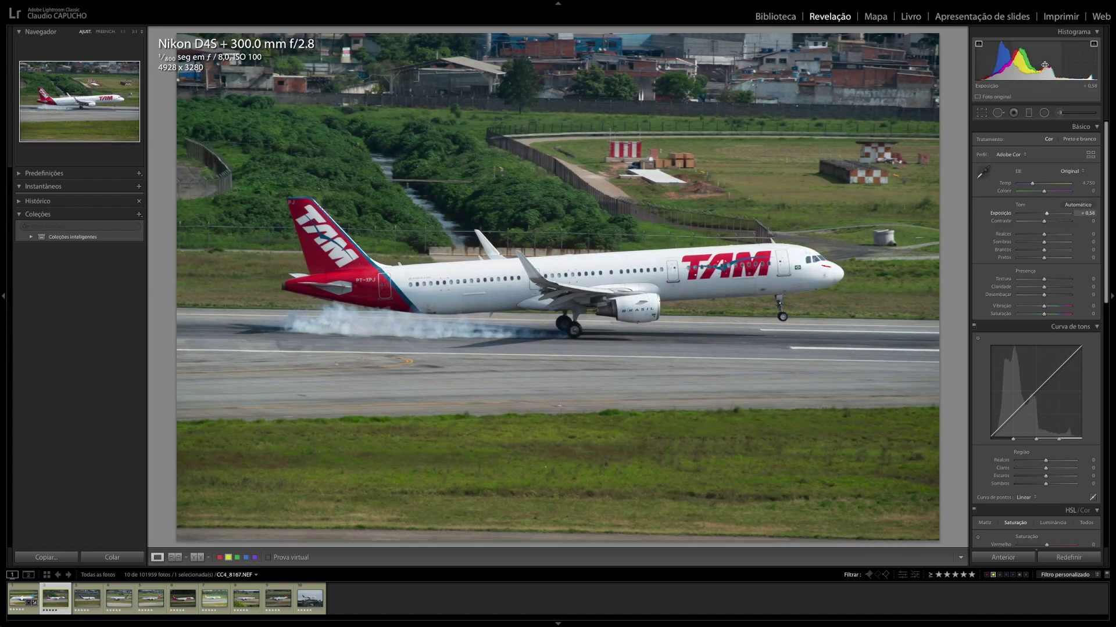
pyautogui.click(1053, 221)
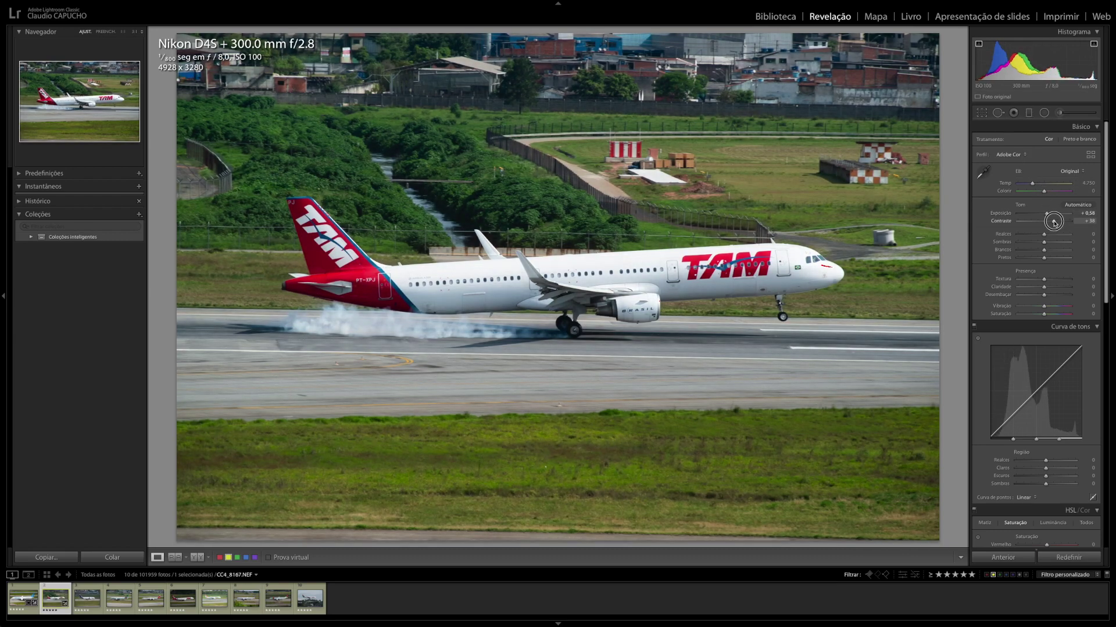
# - Try a tighter crop from the top-right corner, cancel it, and reopen cropping
pyautogui.click(984, 114)
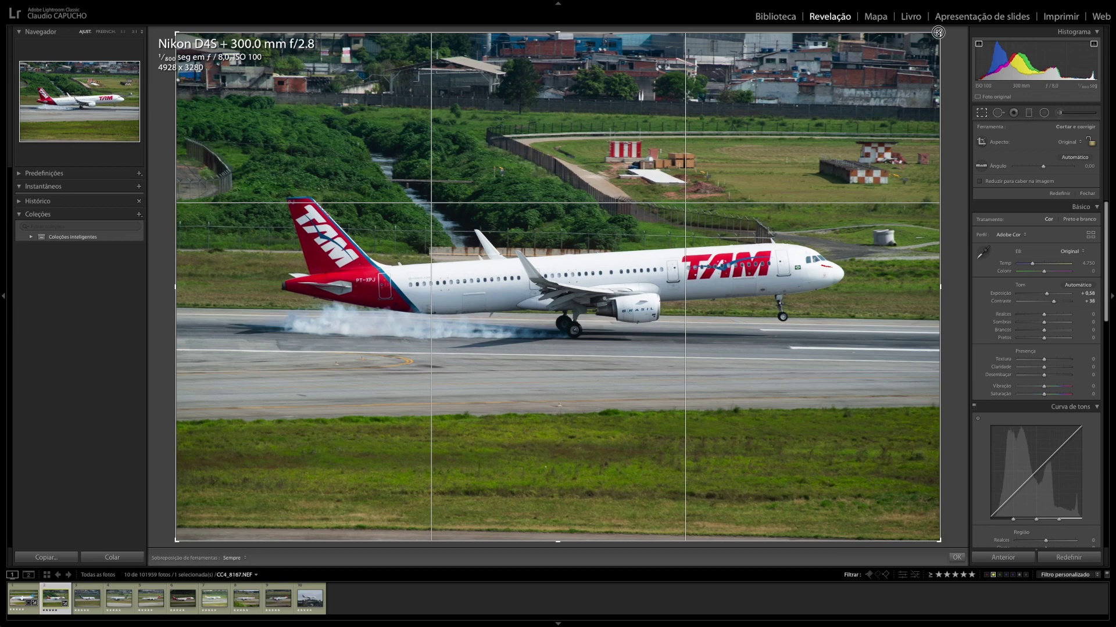
pyautogui.moveTo(937, 32); pyautogui.dragTo(915, 62)
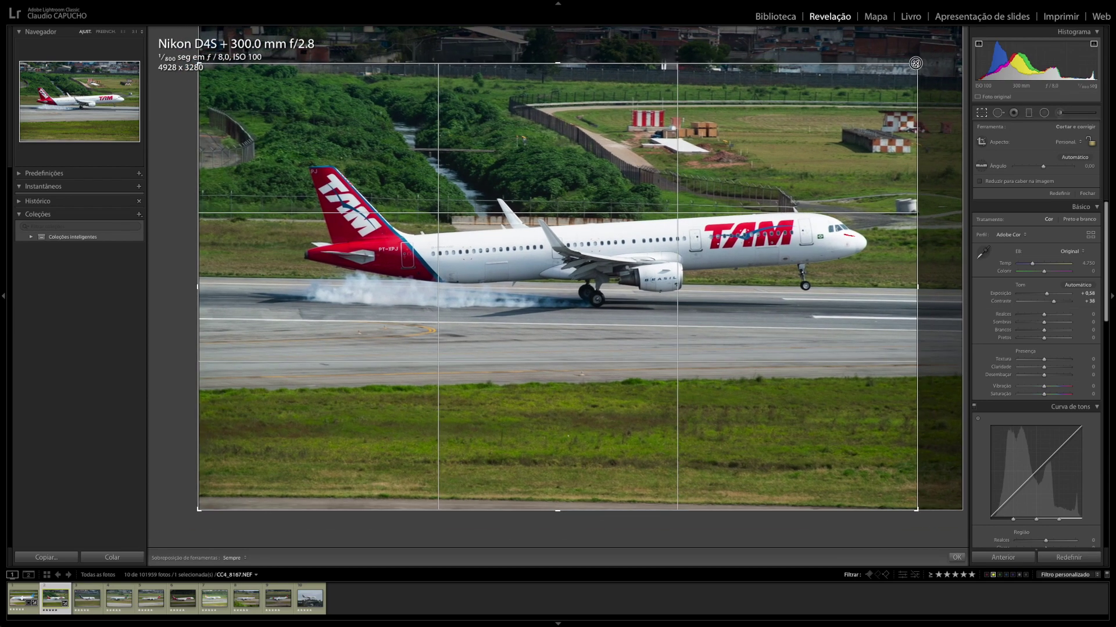
pyautogui.press('Escape')
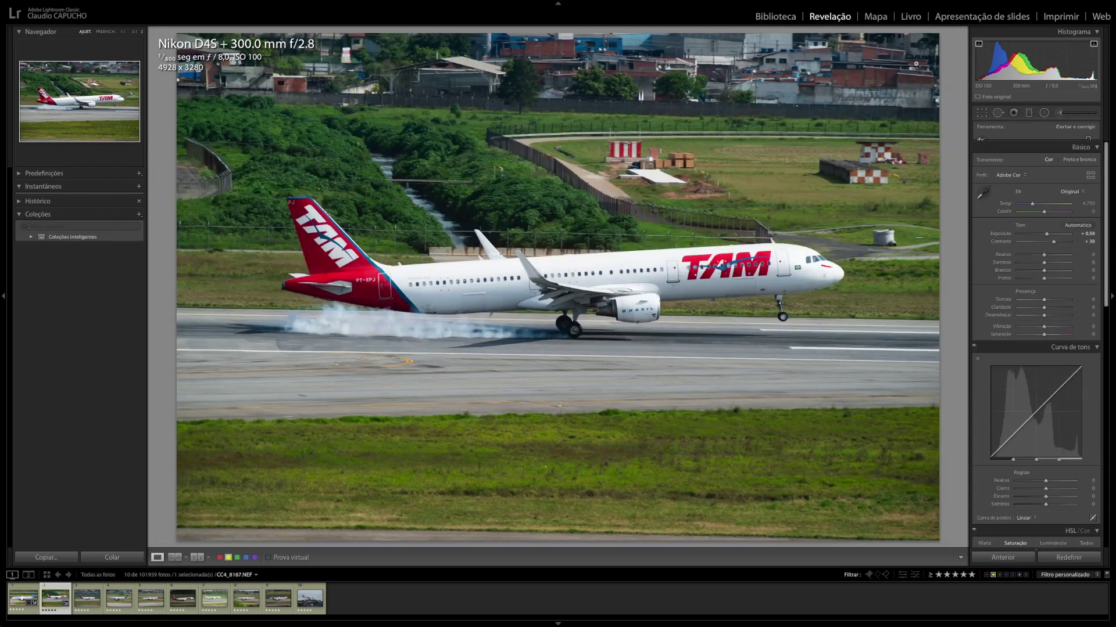
pyautogui.click(982, 113)
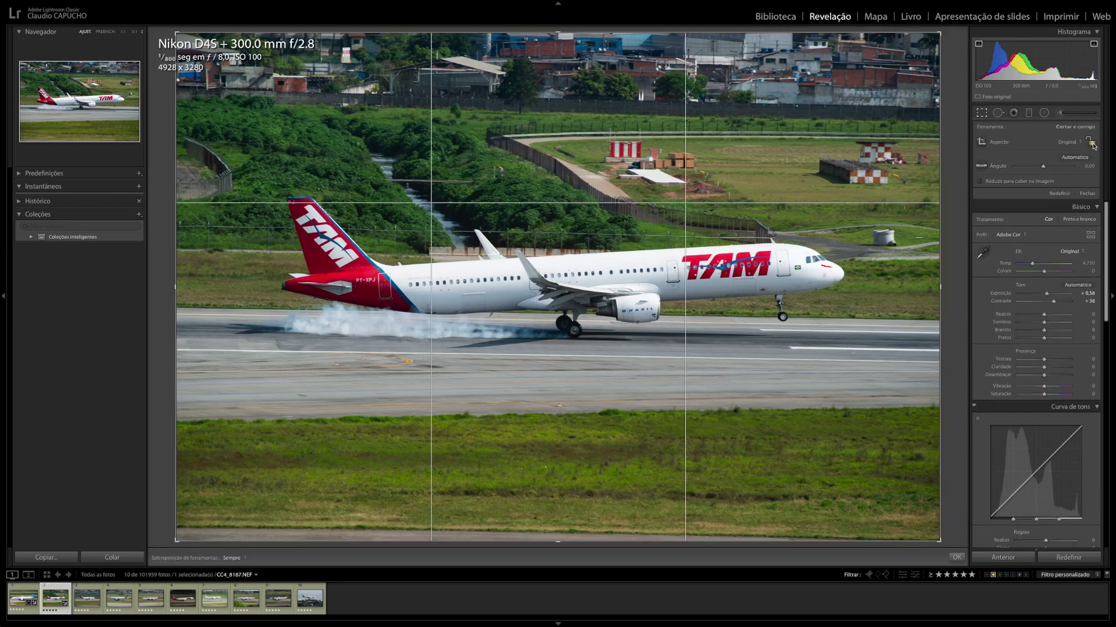
# - Tighten the crop around the TAM plane from the corners and reposition the photo in the frame
pyautogui.moveTo(941, 34); pyautogui.dragTo(922, 65)
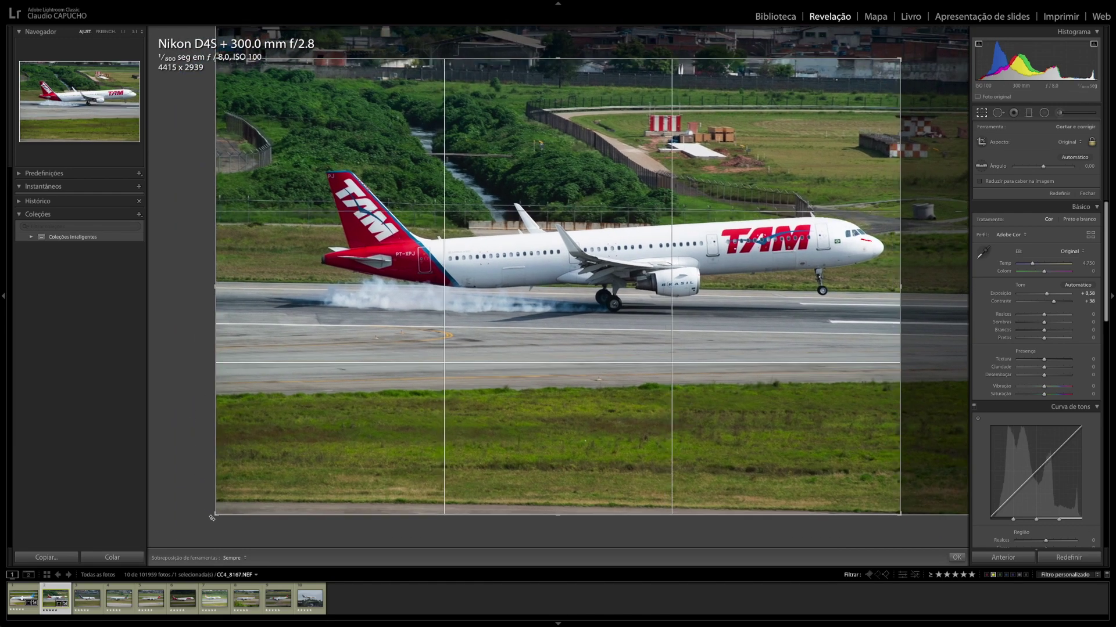
pyautogui.moveTo(211, 520); pyautogui.dragTo(235, 489)
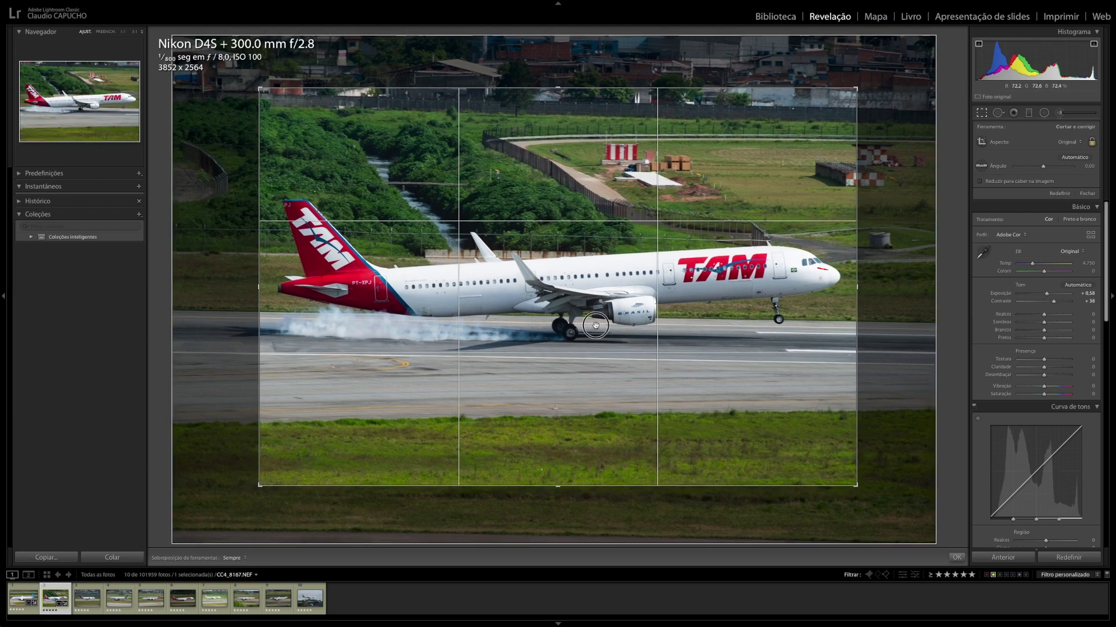
pyautogui.moveTo(595, 327); pyautogui.dragTo(598, 332)
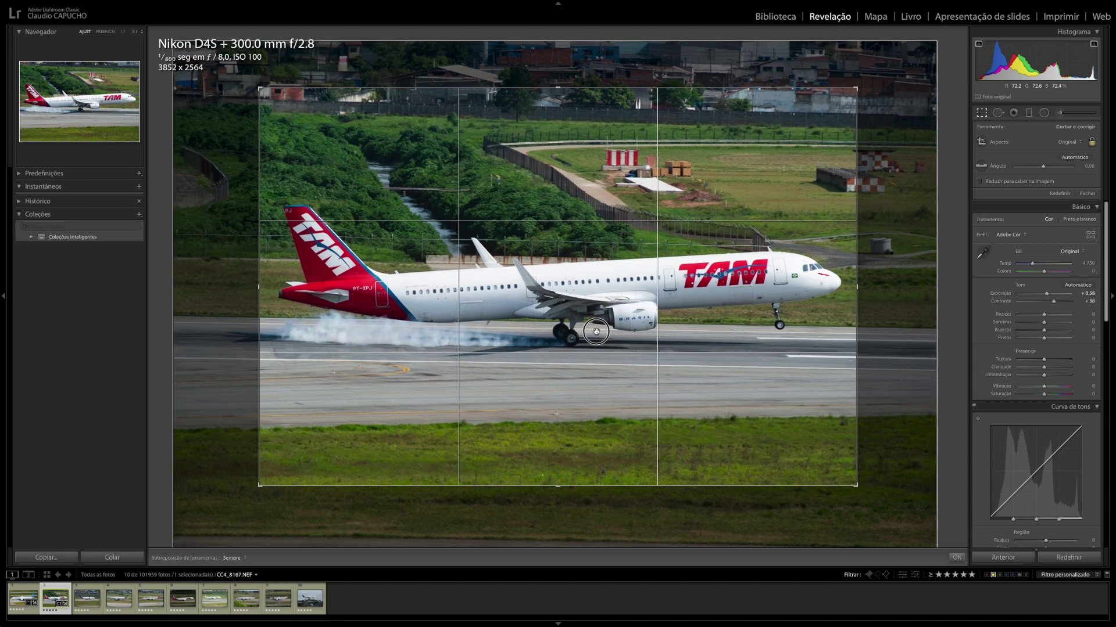
pyautogui.moveTo(597, 332); pyautogui.dragTo(594, 333)
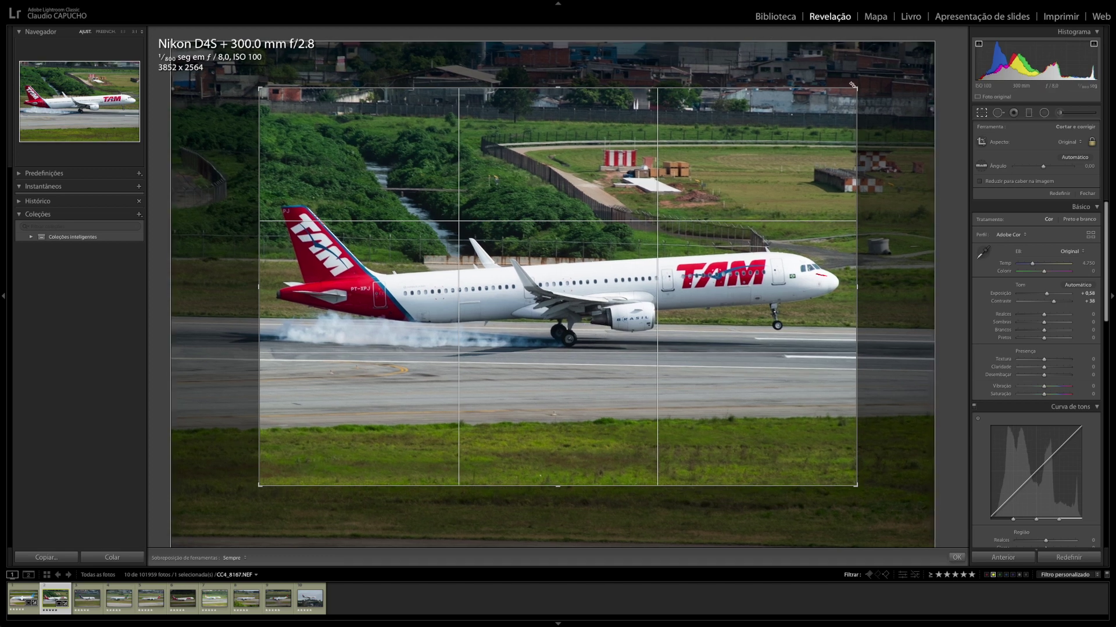
pyautogui.moveTo(852, 85); pyautogui.dragTo(849, 87)
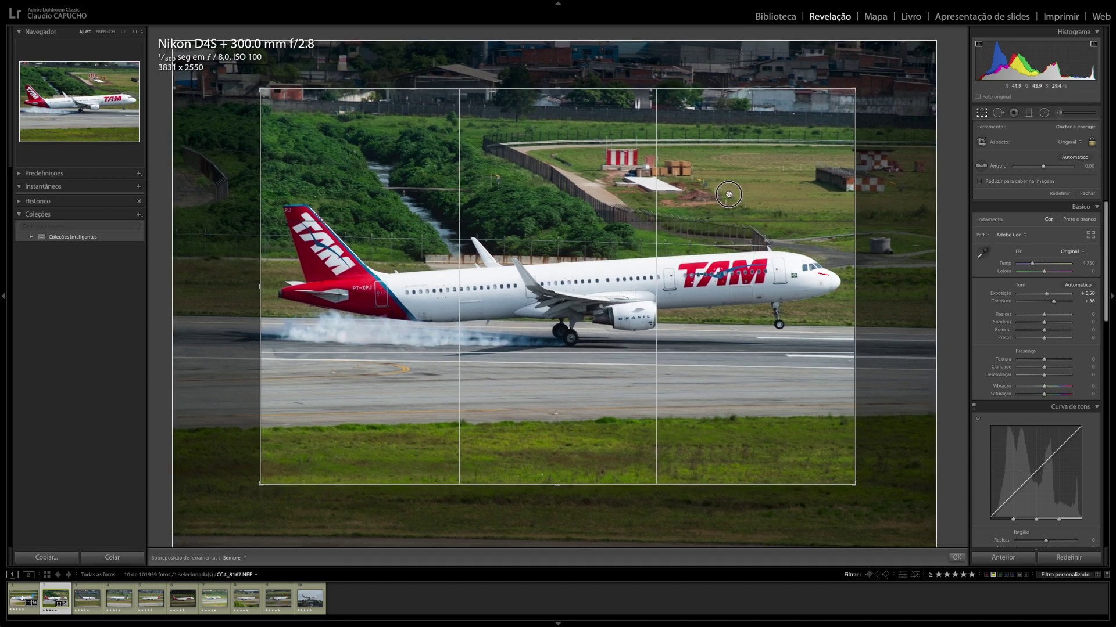
# - Straighten the TAM photo by about −1.62° and commit the crop
pyautogui.moveTo(872, 155); pyautogui.dragTo(872, 155)
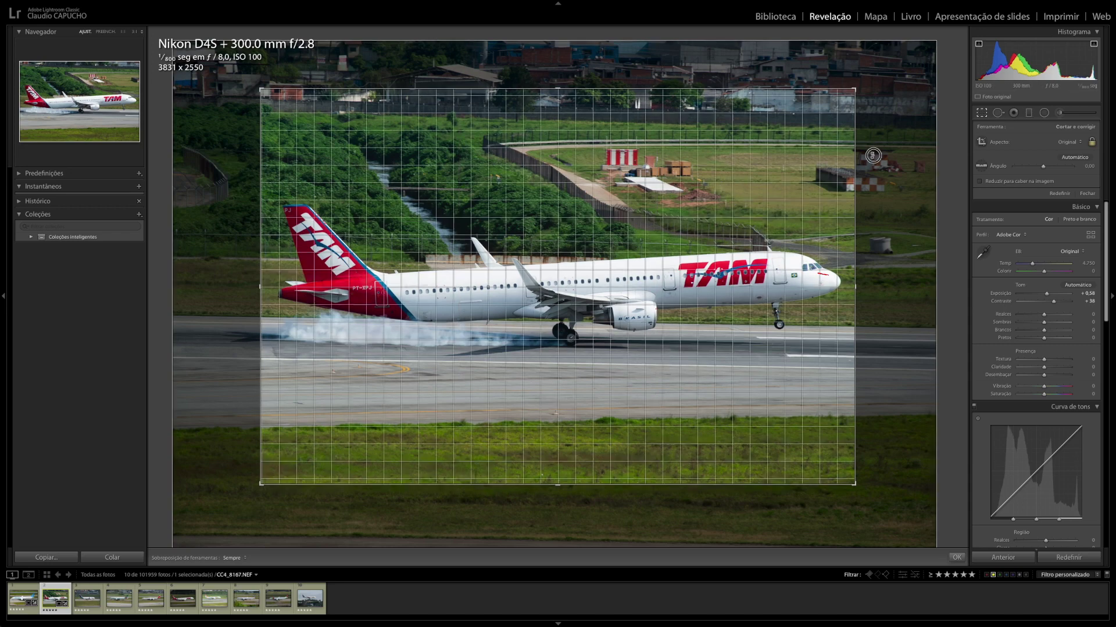
pyautogui.moveTo(872, 155); pyautogui.dragTo(877, 188)
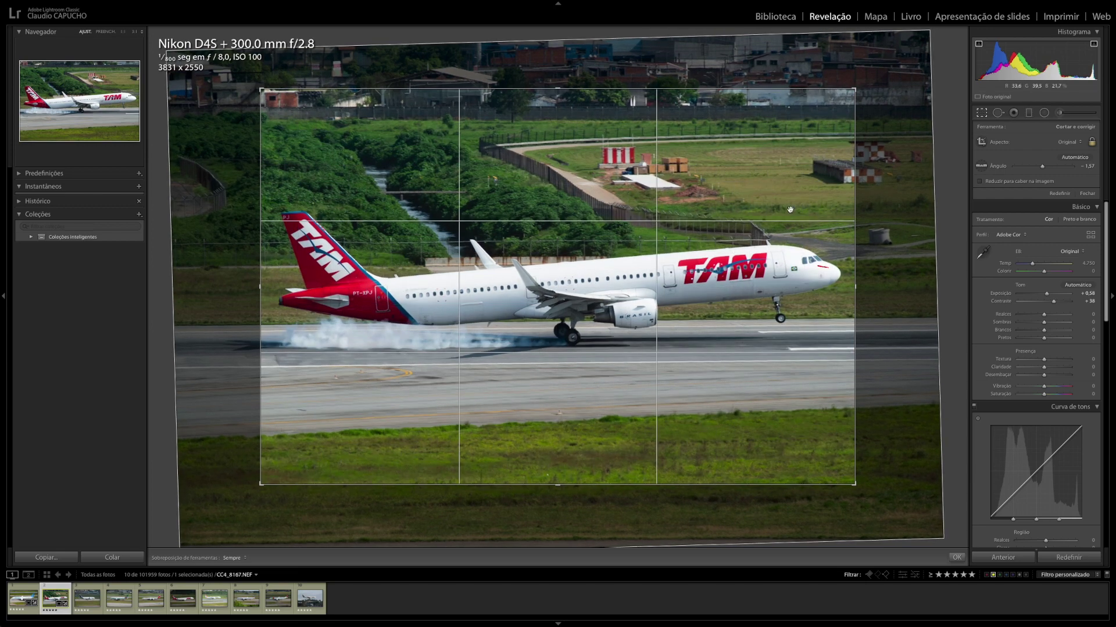
pyautogui.moveTo(877, 232); pyautogui.dragTo(871, 242)
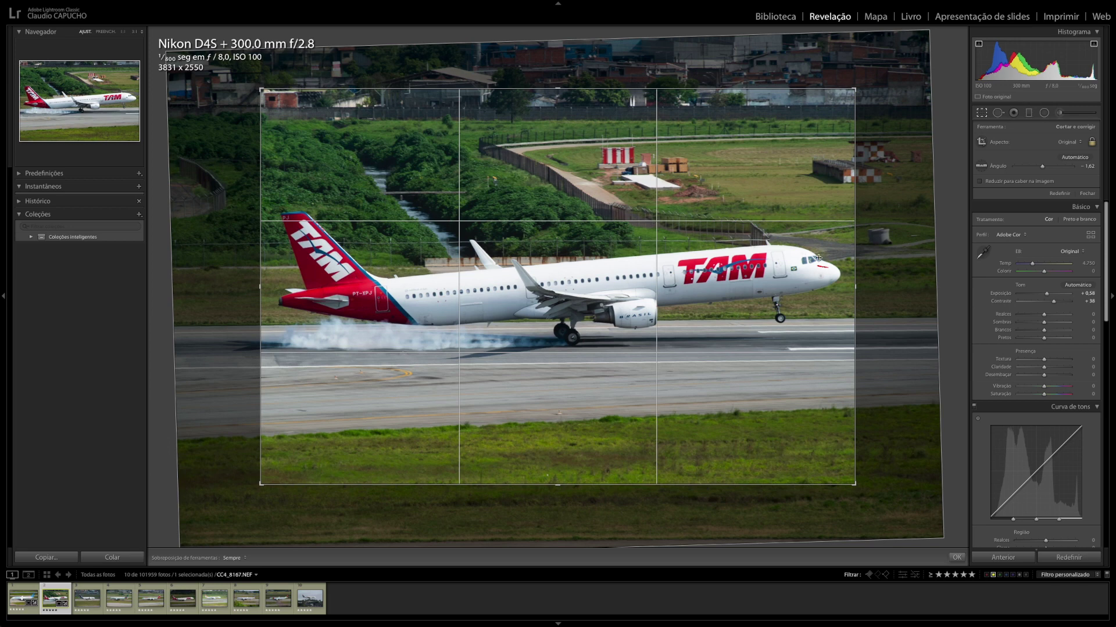
pyautogui.click(730, 275)
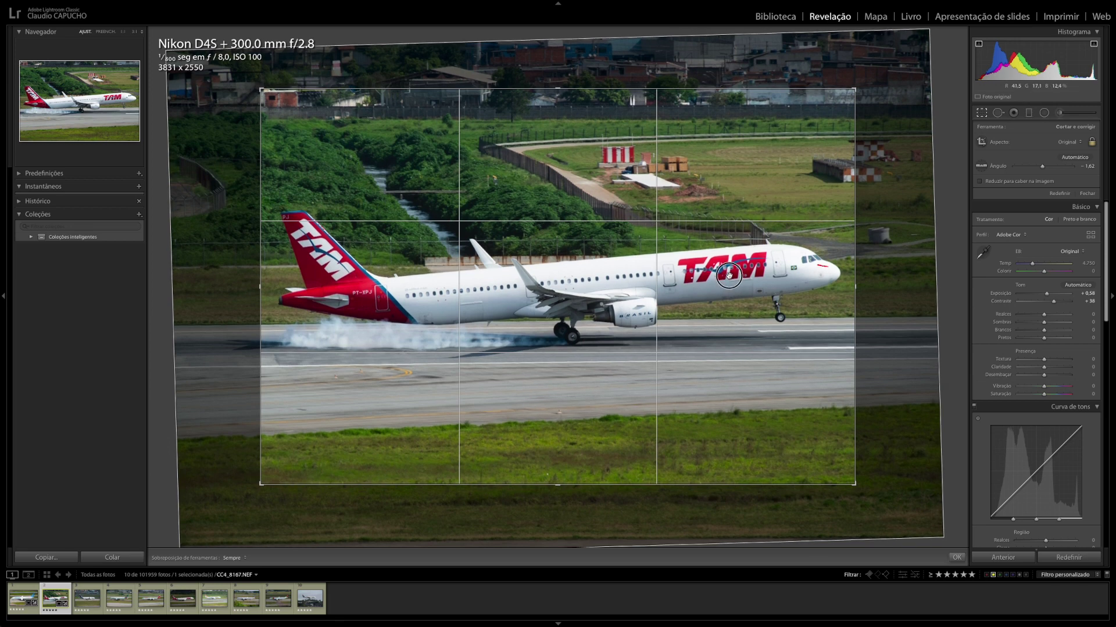
pyautogui.moveTo(729, 275); pyautogui.dragTo(728, 277)
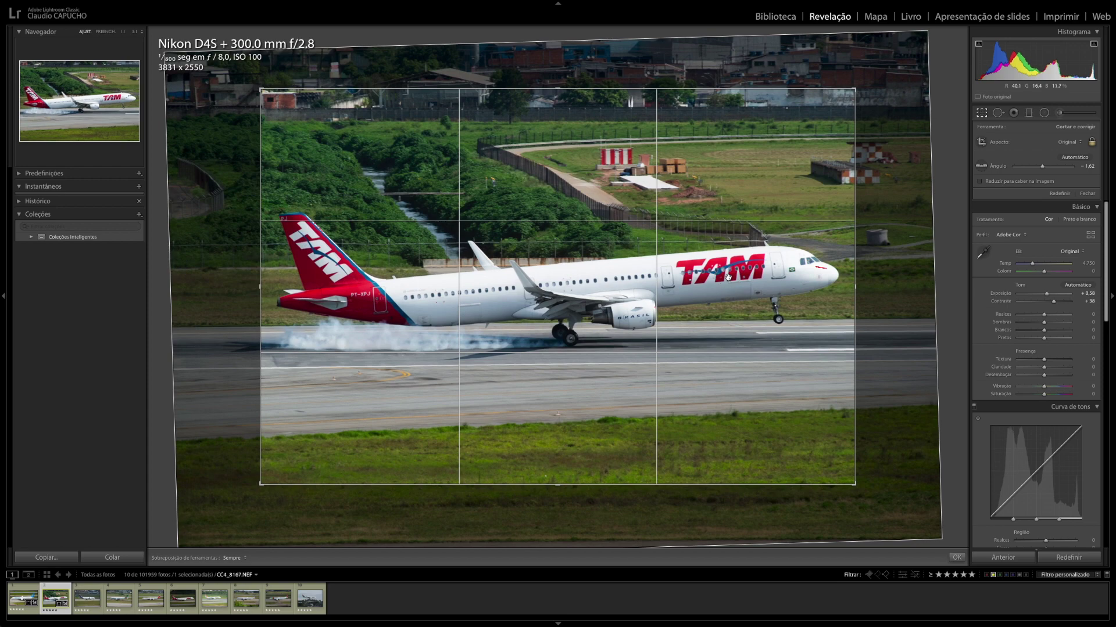
pyautogui.press('Return')
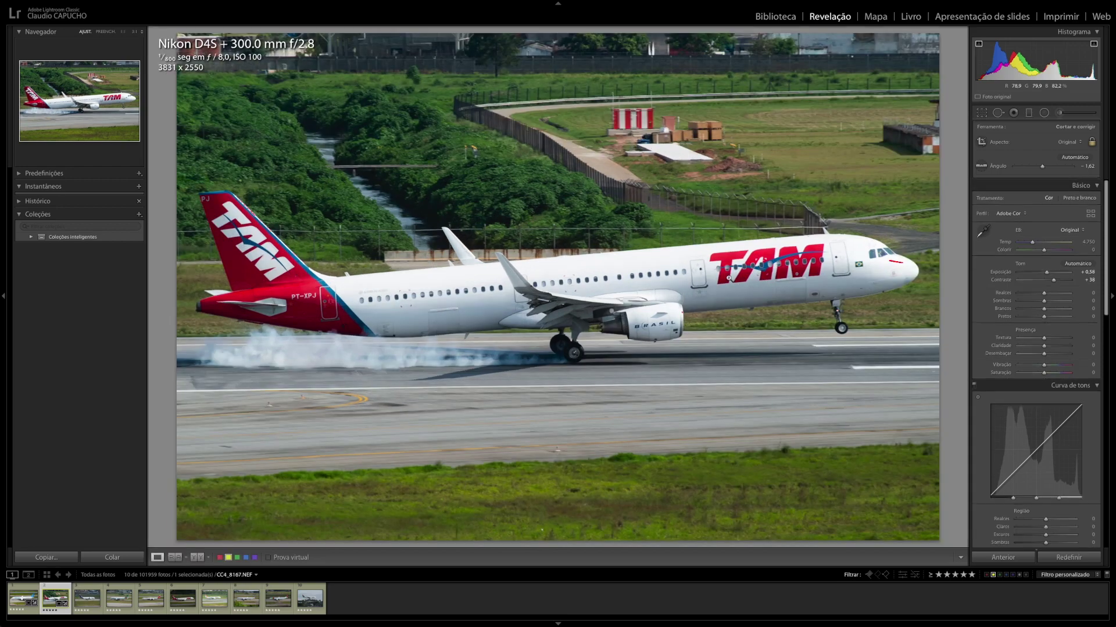
# - Copy the Air Europa photo's settings (exposure +0.95, contrast +83, whites −81) onto the TAM photo
pyautogui.press('Left')
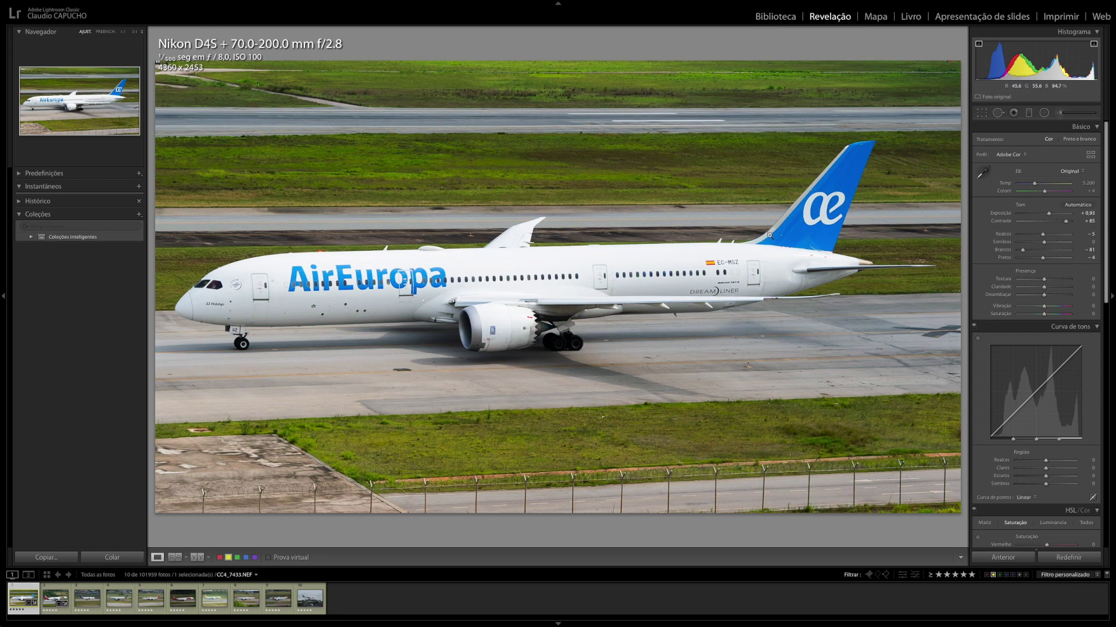
pyautogui.click(49, 559)
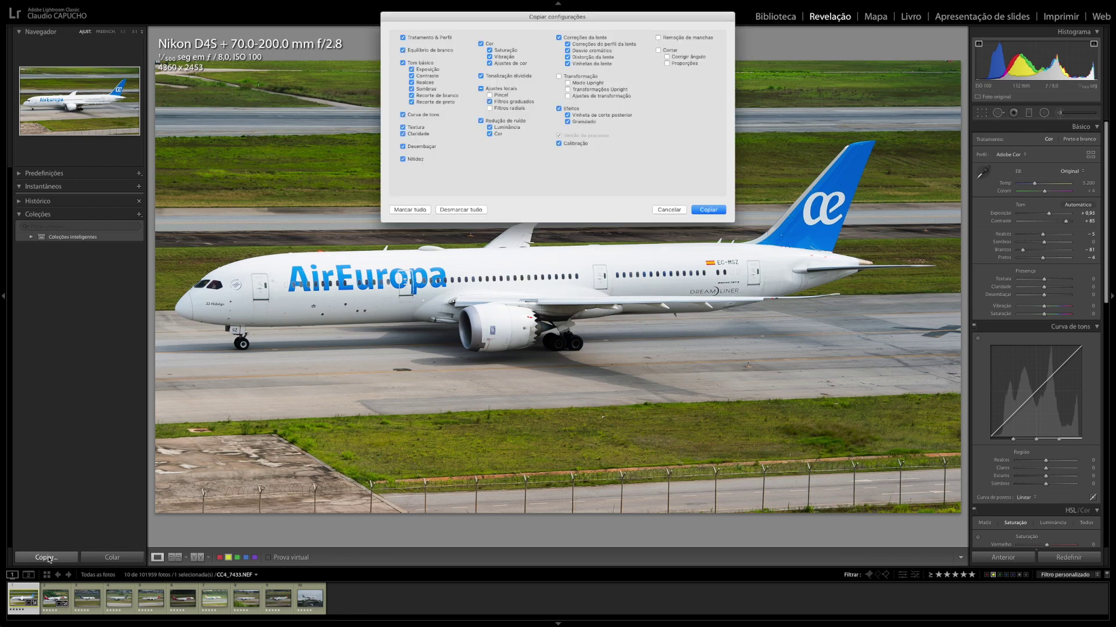
pyautogui.press('Return')
pyautogui.press('Right')
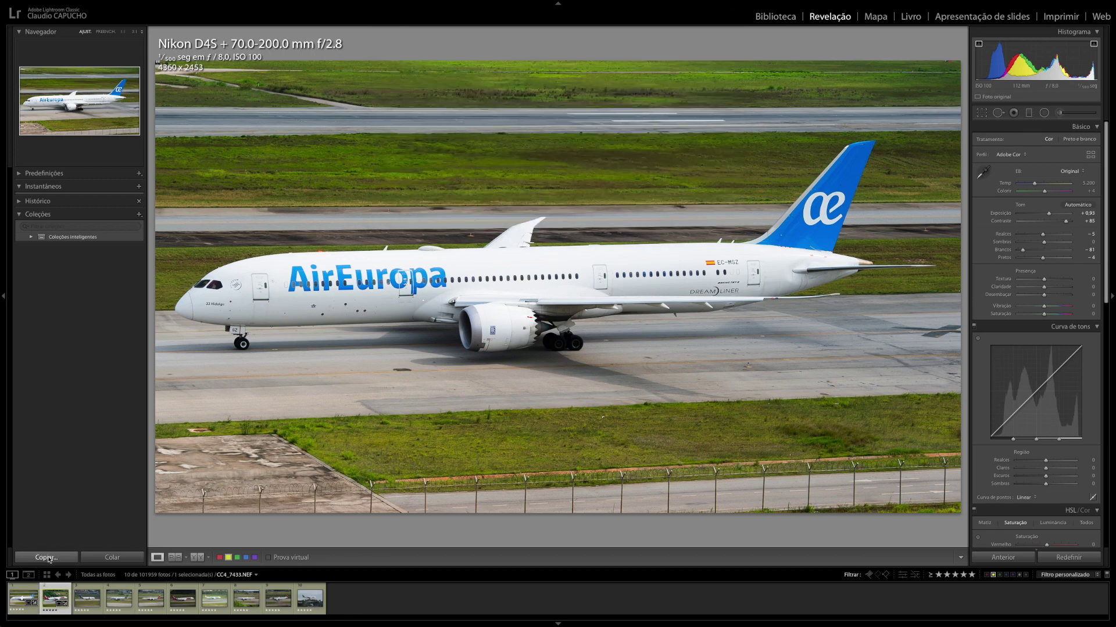
pyautogui.click(111, 558)
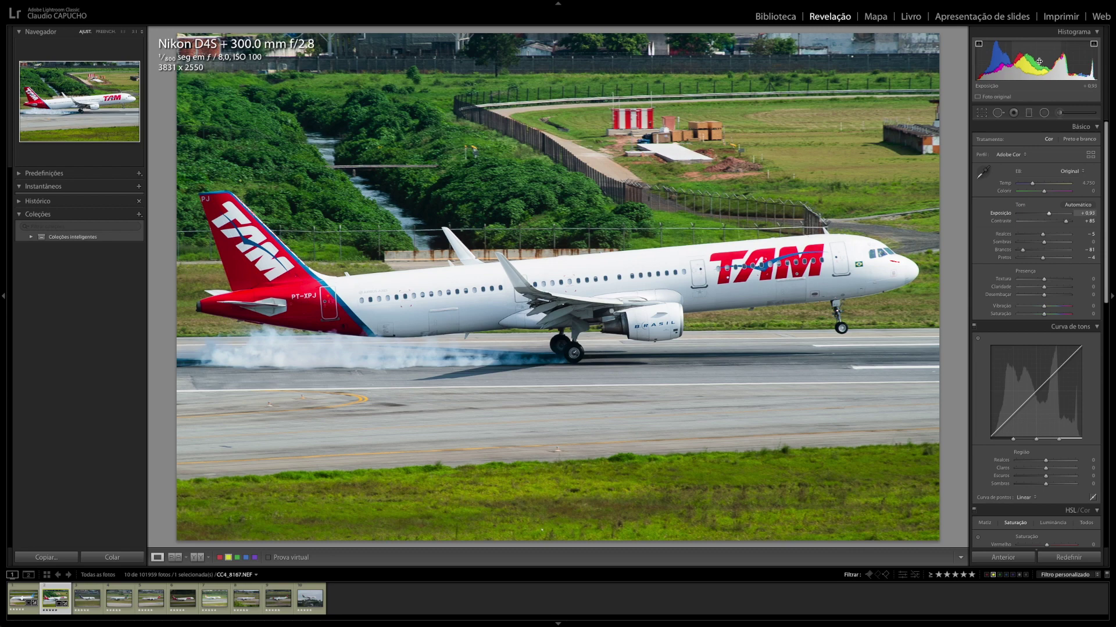
# - Raise exposure to +1.07, pull whites to −100 and reduce saturation to −18
pyautogui.moveTo(1046, 61); pyautogui.dragTo(1053, 61)
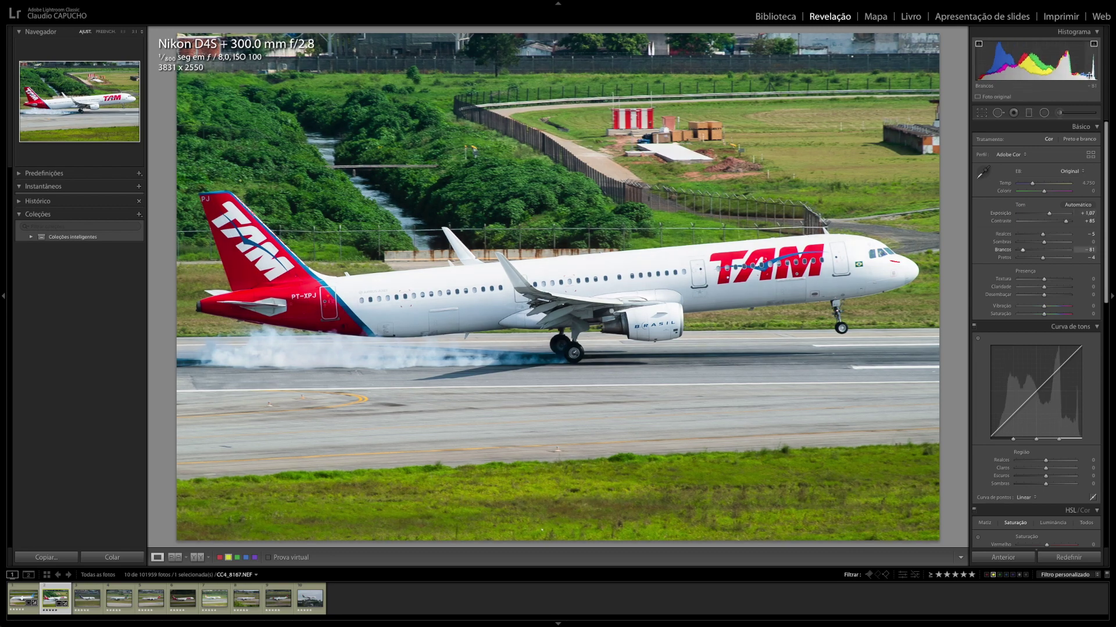
pyautogui.moveTo(1078, 61)
pyautogui.mouseDown()
pyautogui.moveTo(1069, 61)
pyautogui.moveTo(1091, 76)
pyautogui.mouseUp()
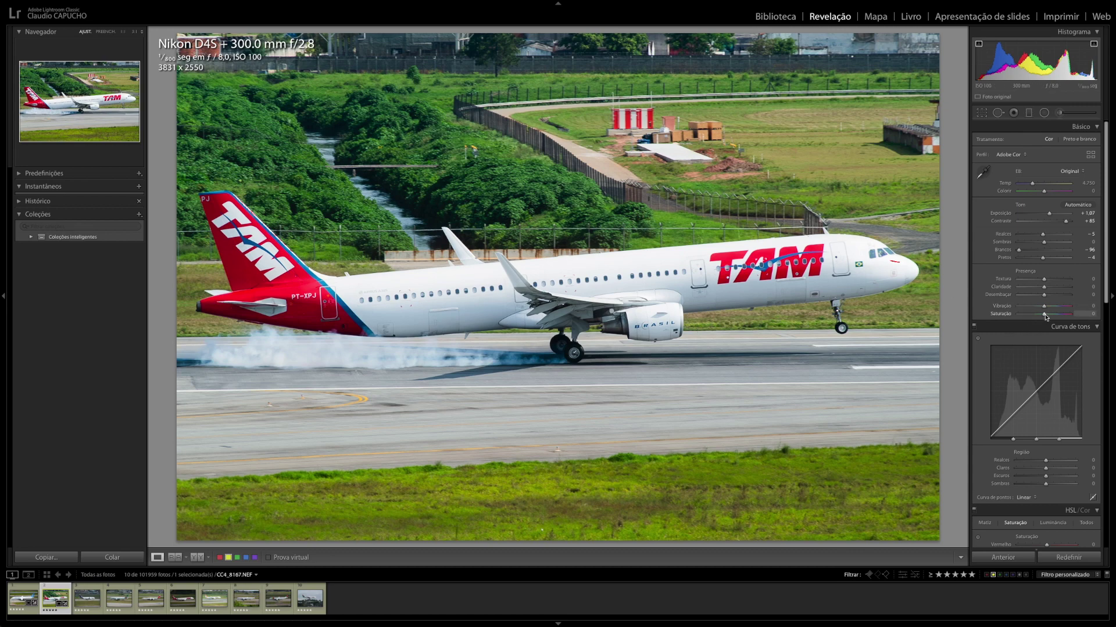
pyautogui.click(1044, 316)
pyautogui.click(1044, 315)
pyautogui.moveTo(1043, 315); pyautogui.dragTo(1042, 315)
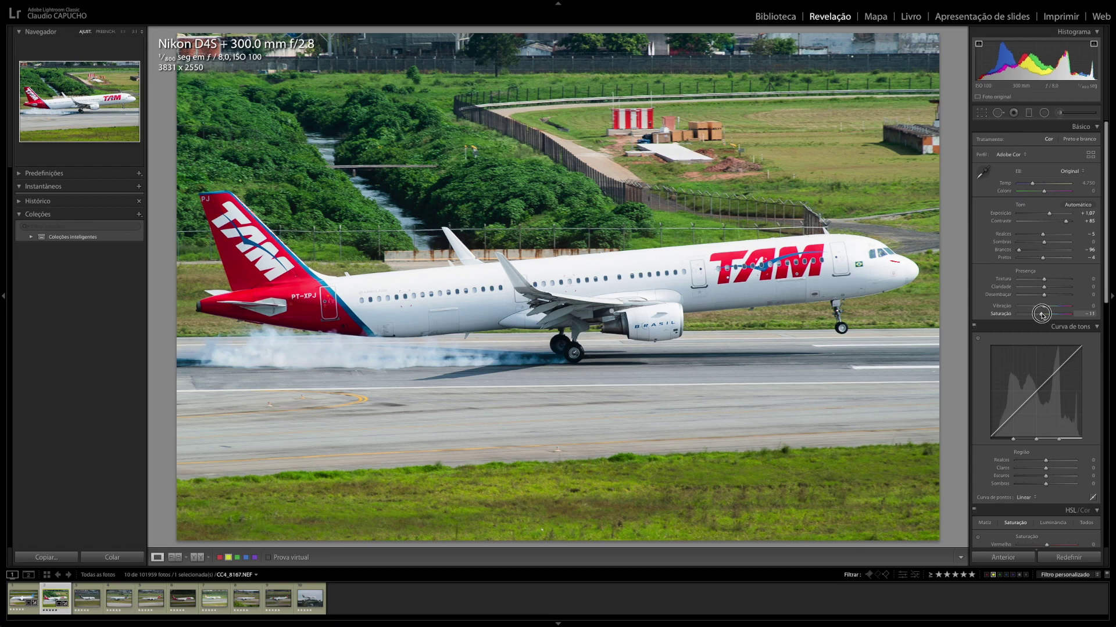
pyautogui.moveTo(1042, 317); pyautogui.dragTo(1038, 316)
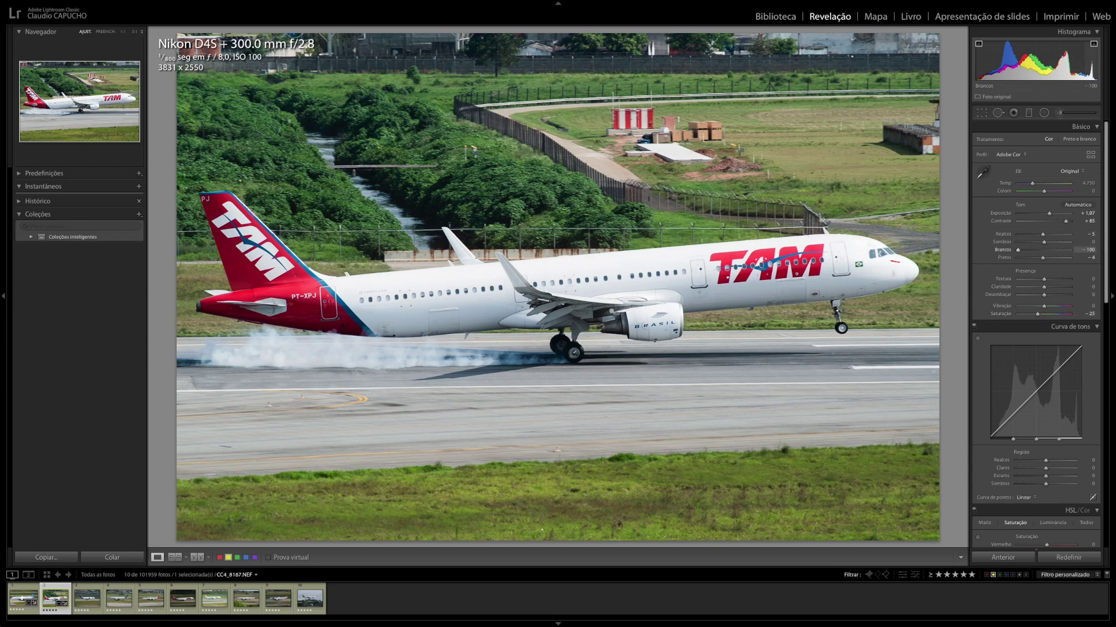
# - Boost contrast to +99, set blacks to −24 and highlights to −18, checking the nose close up
pyautogui.moveTo(1066, 221); pyautogui.dragTo(1073, 258)
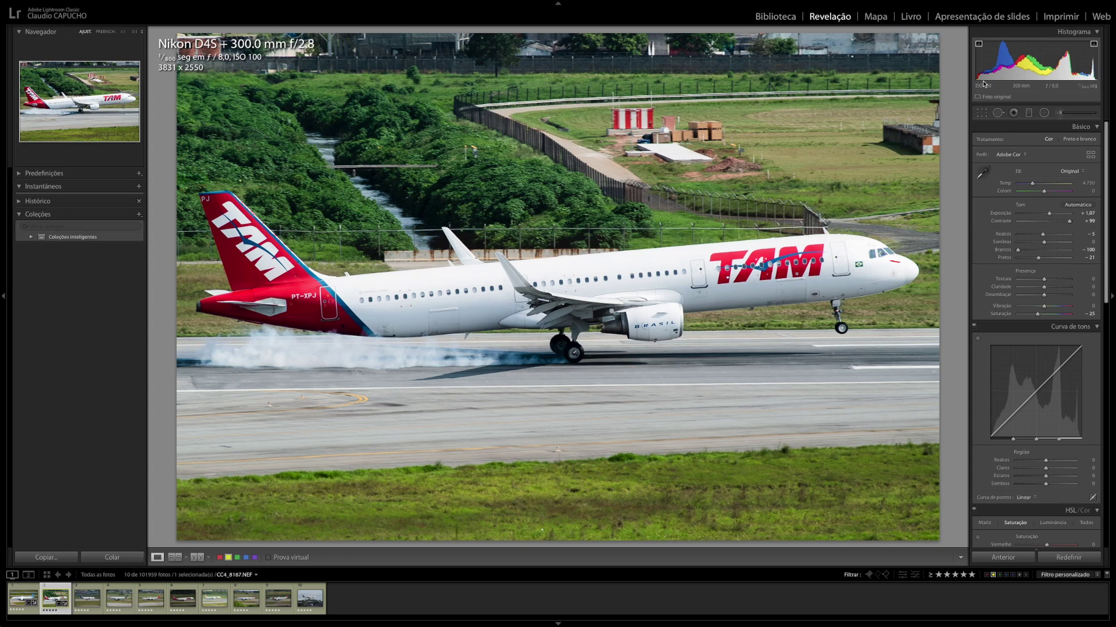
pyautogui.moveTo(988, 61); pyautogui.dragTo(985, 61)
pyautogui.moveTo(986, 61); pyautogui.dragTo(988, 61)
pyautogui.click(896, 262)
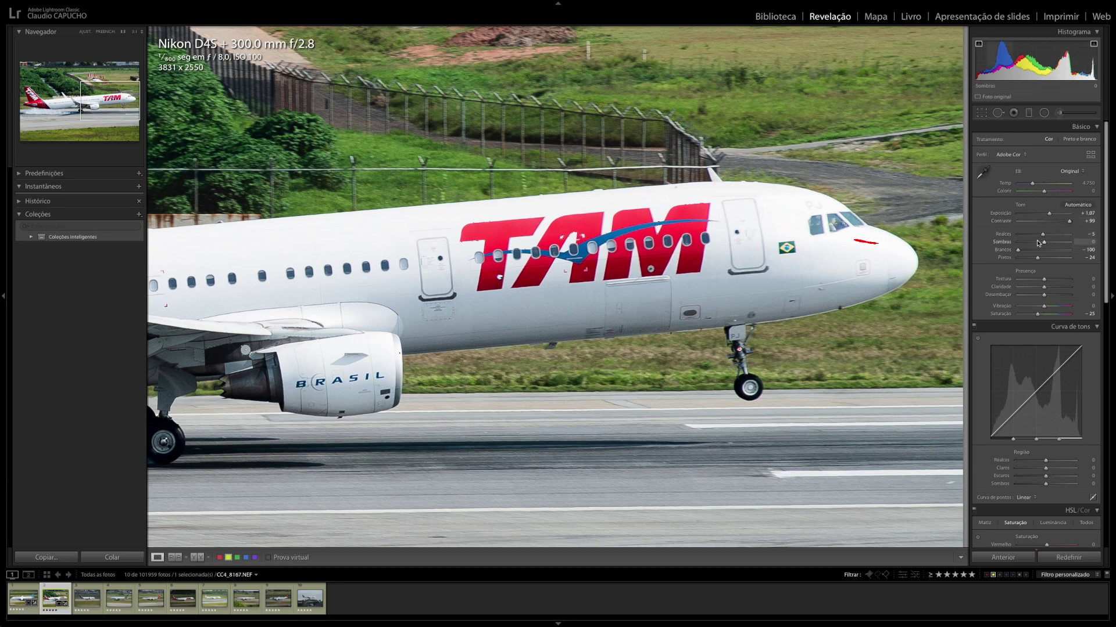
pyautogui.moveTo(1043, 234); pyautogui.dragTo(1039, 235)
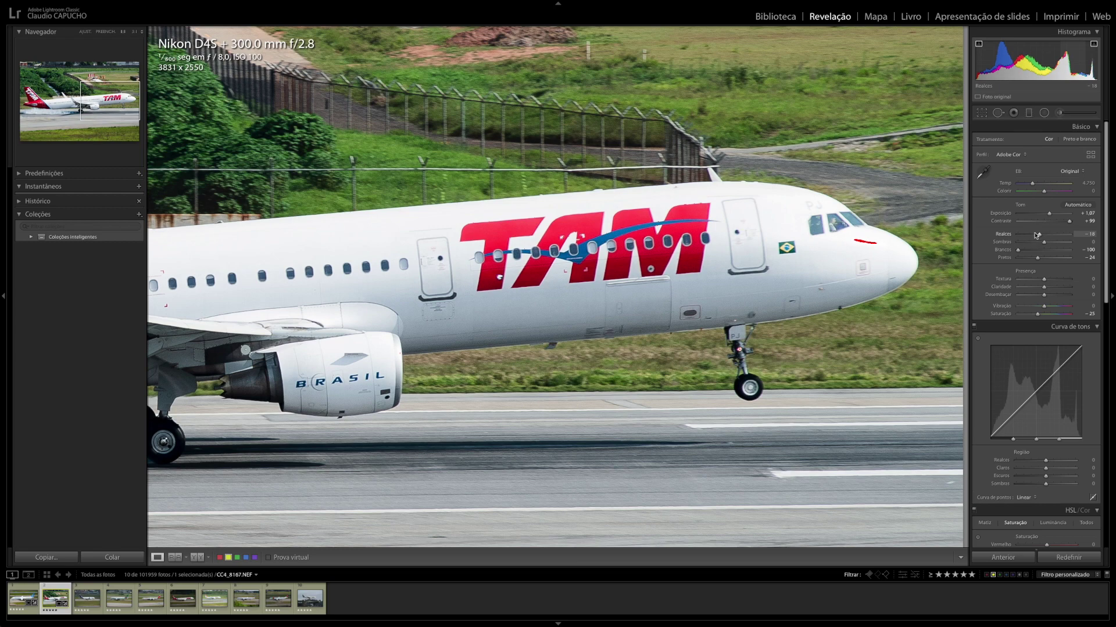
pyautogui.click(850, 198)
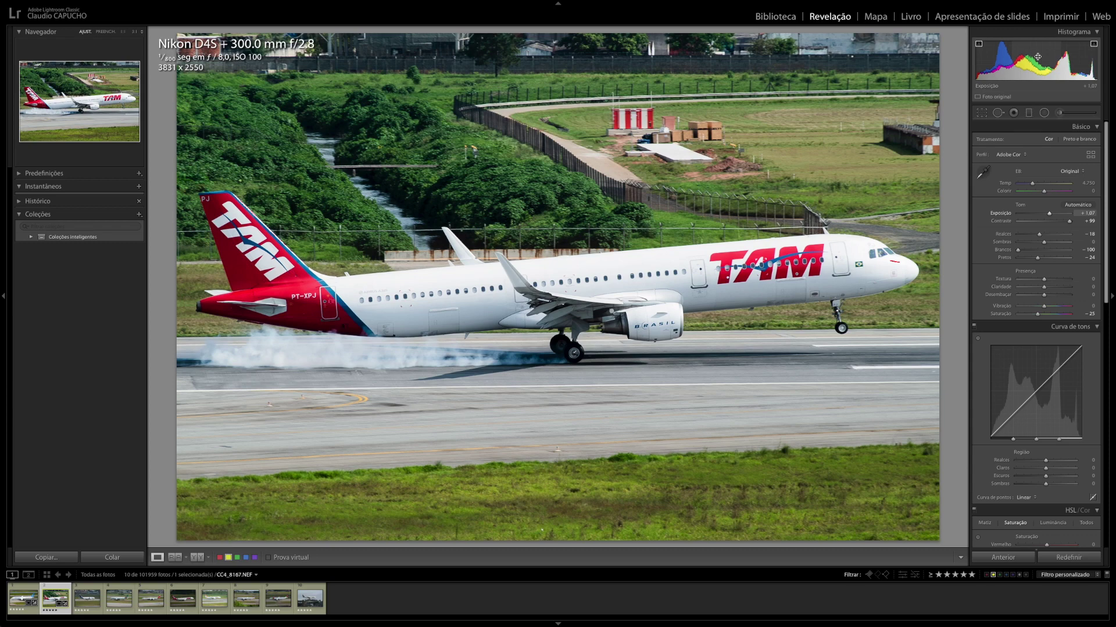
# - Paste the TAM photo's settings onto the LATAM photo, easing exposure to +0.43, and enter cropping
pyautogui.click(59, 555)
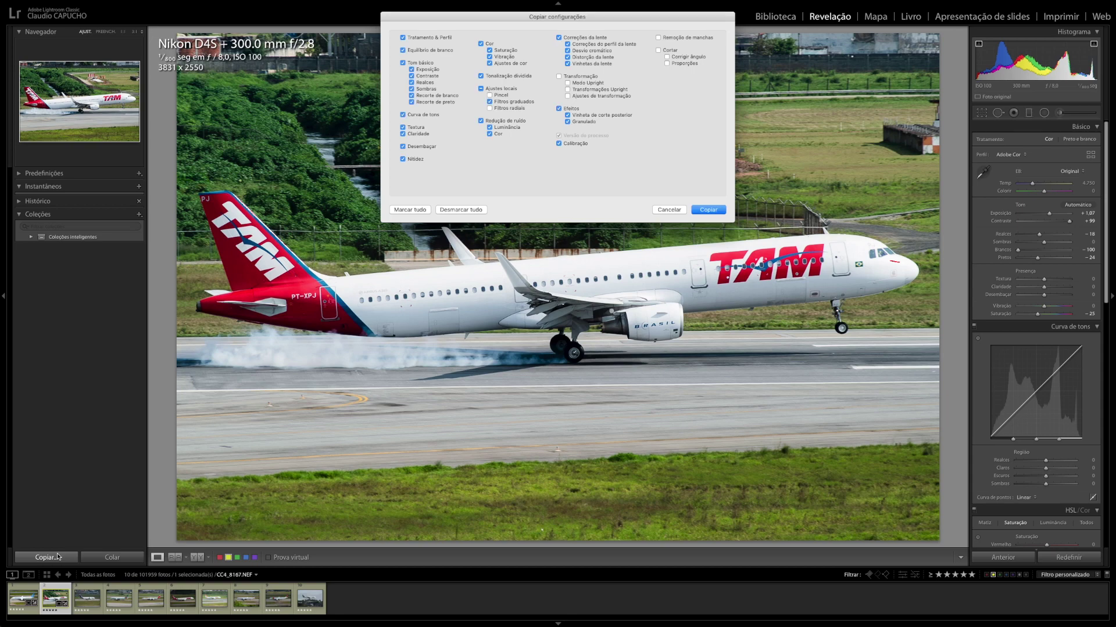
pyautogui.press('Return')
pyautogui.press('Right')
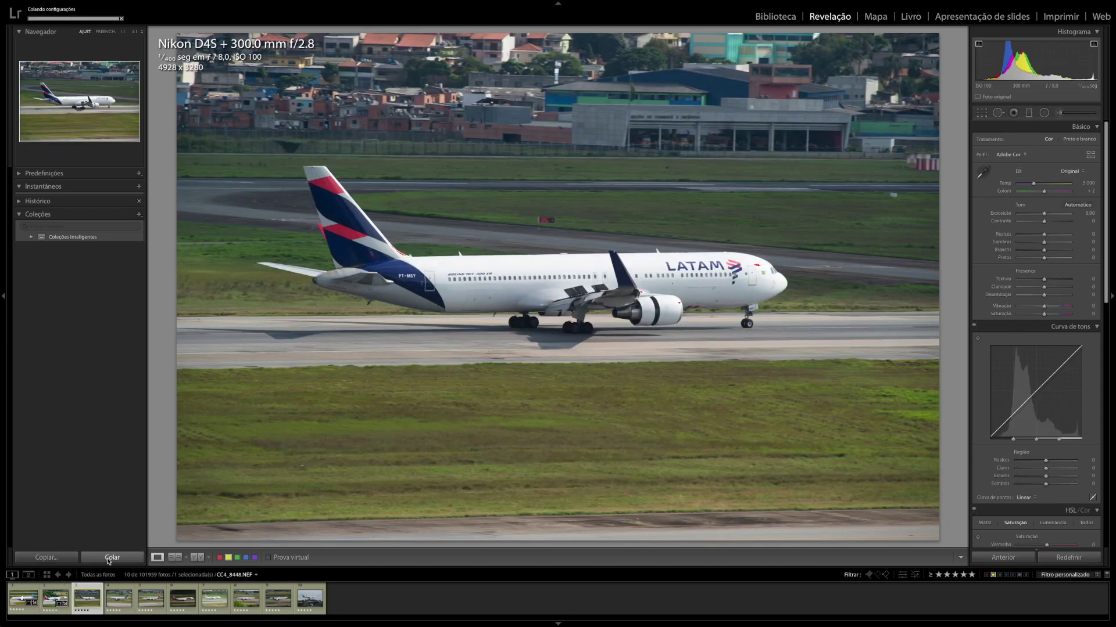
pyautogui.click(108, 557)
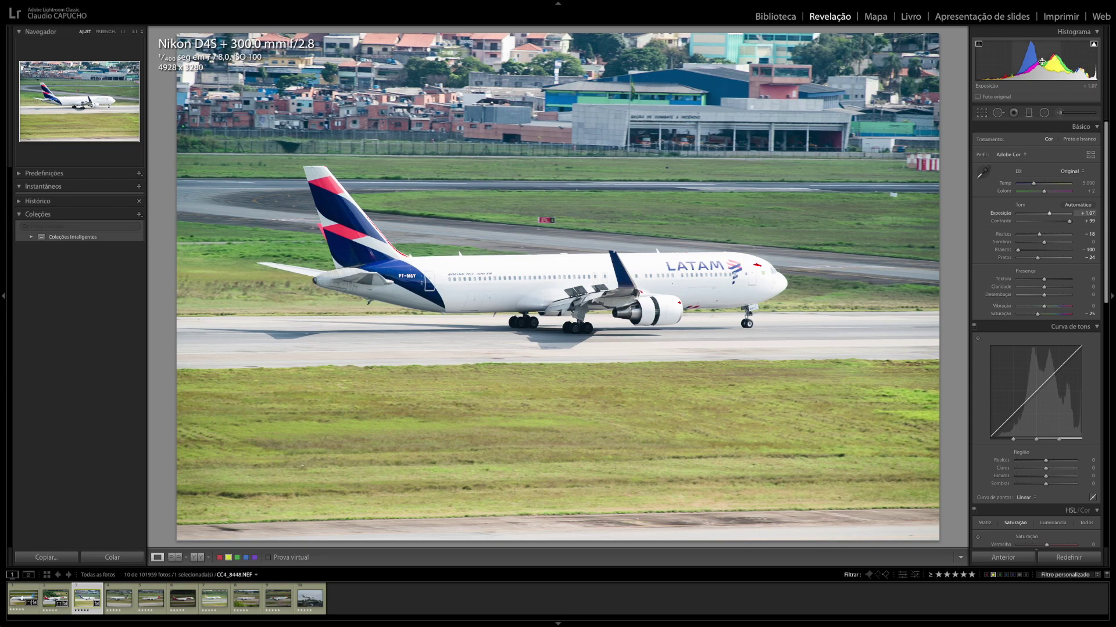
pyautogui.press('-')
pyautogui.press('-')
pyautogui.moveTo(1039, 62); pyautogui.dragTo(1041, 62)
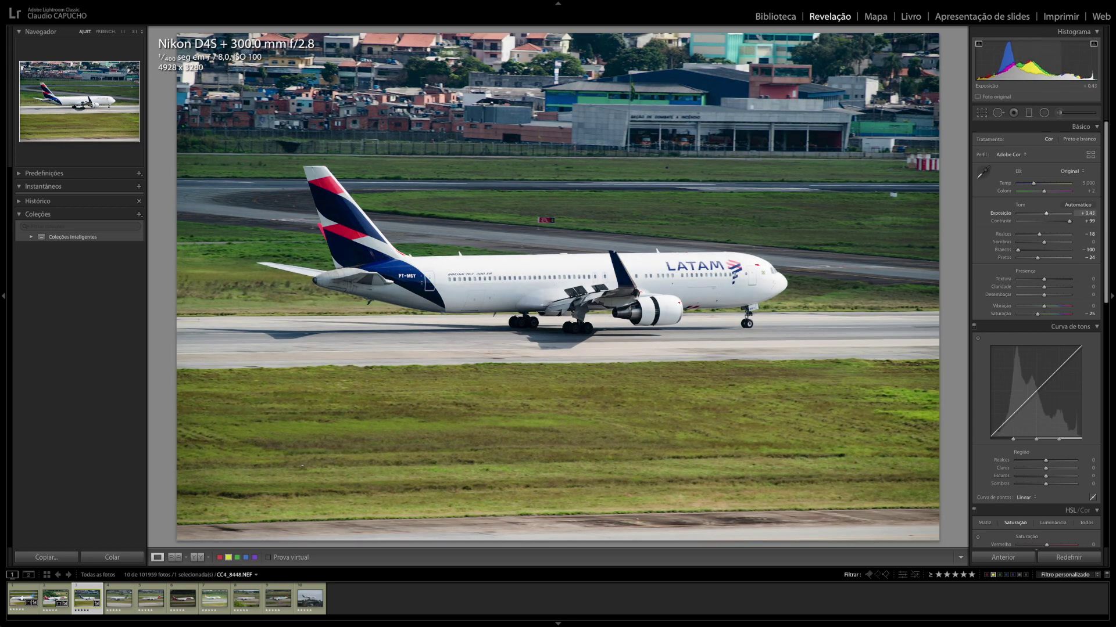
pyautogui.click(982, 114)
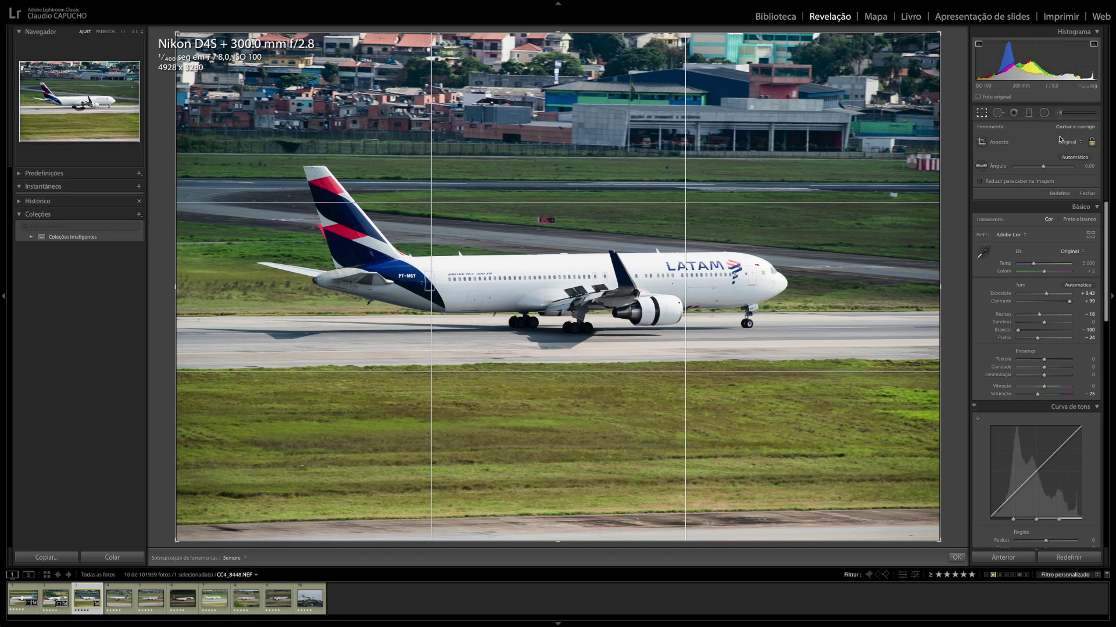
# - Tighten the LATAM crop from the top-right and bottom-left corners and reposition the aircraft
pyautogui.moveTo(939, 34); pyautogui.dragTo(897, 78)
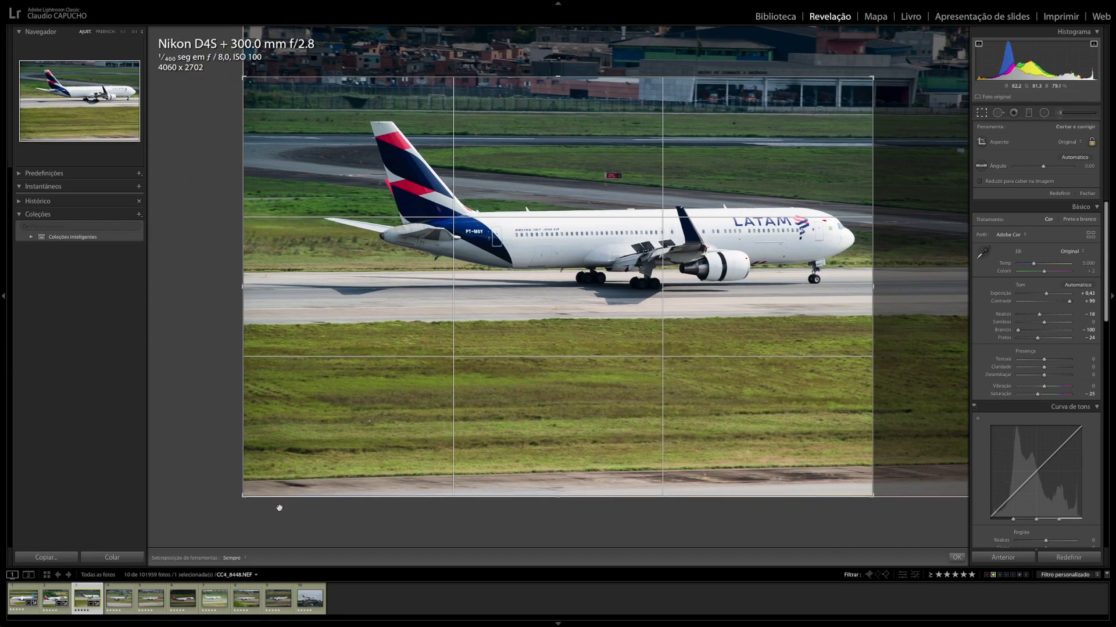
pyautogui.moveTo(245, 494); pyautogui.dragTo(264, 468)
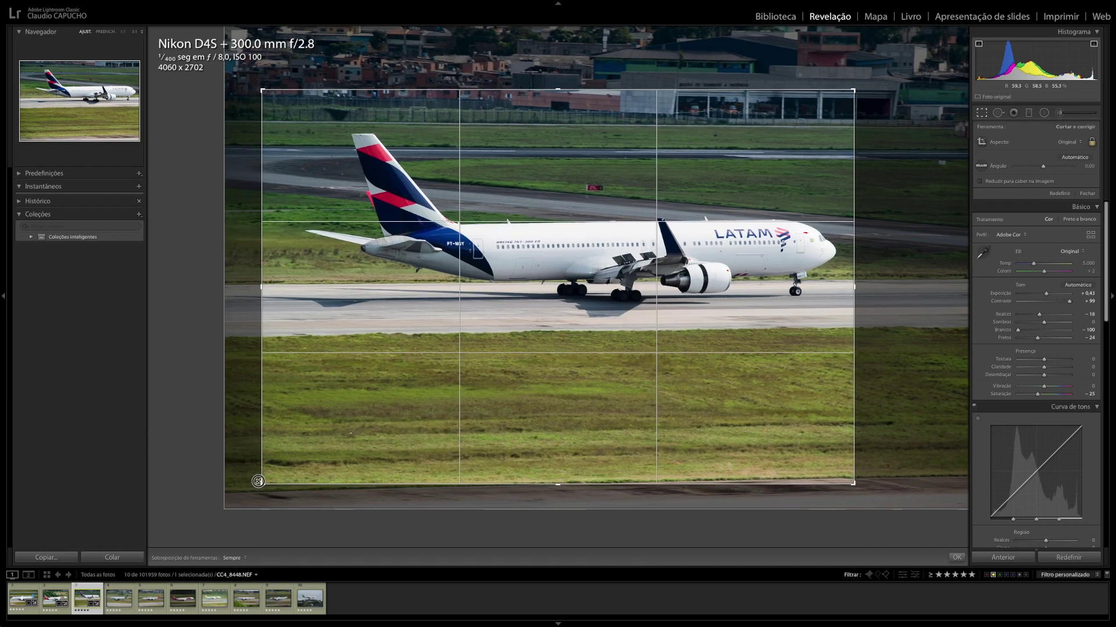
pyautogui.moveTo(589, 369); pyautogui.dragTo(589, 381)
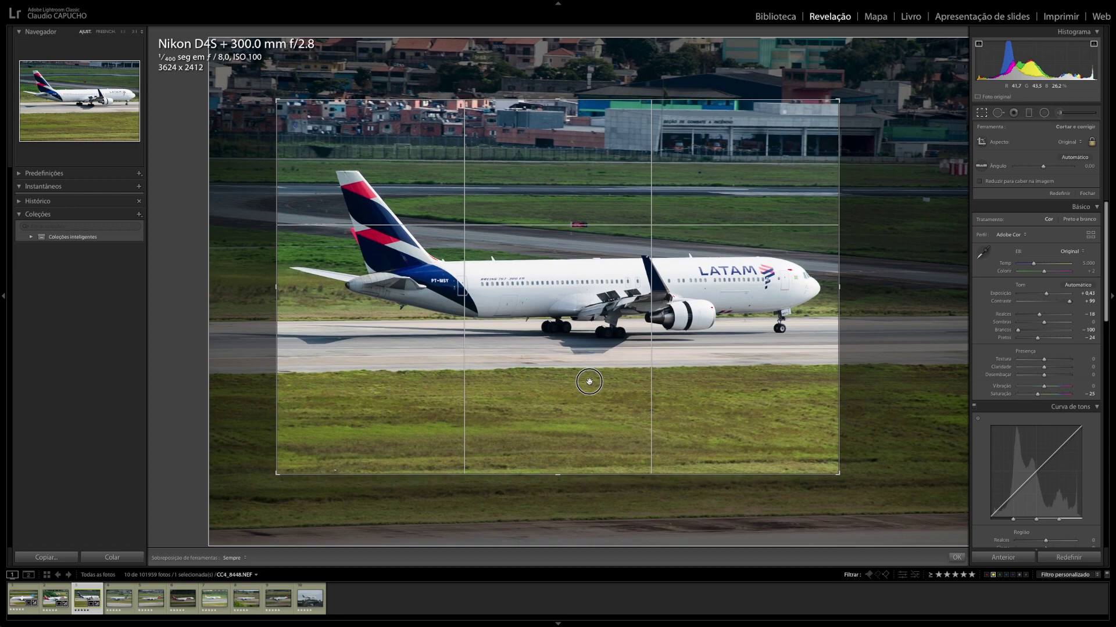
pyautogui.moveTo(589, 382); pyautogui.dragTo(589, 381)
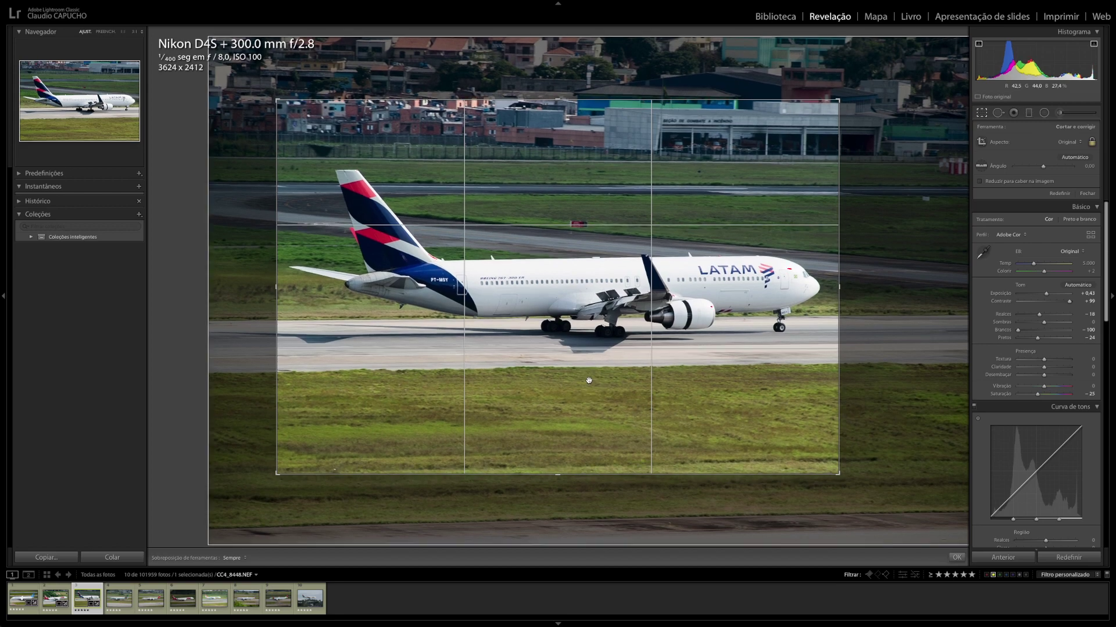
# - Straighten the LATAM photo by about −0.74° and apply the crop
pyautogui.click(845, 114)
pyautogui.click(846, 113)
pyautogui.moveTo(849, 166); pyautogui.dragTo(848, 163)
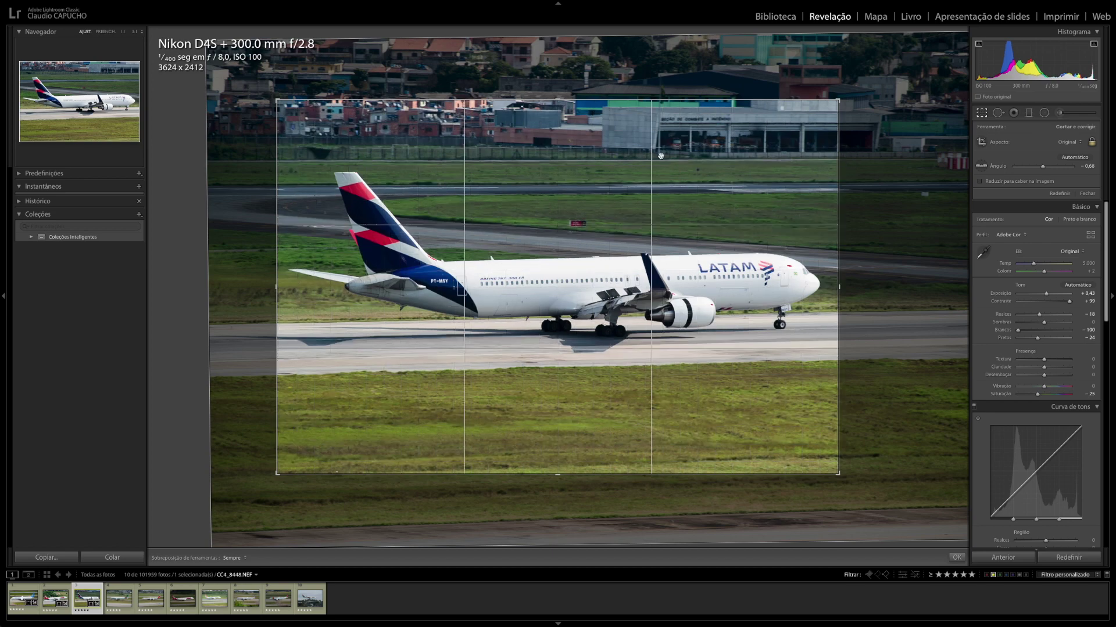
pyautogui.moveTo(867, 144); pyautogui.dragTo(867, 144)
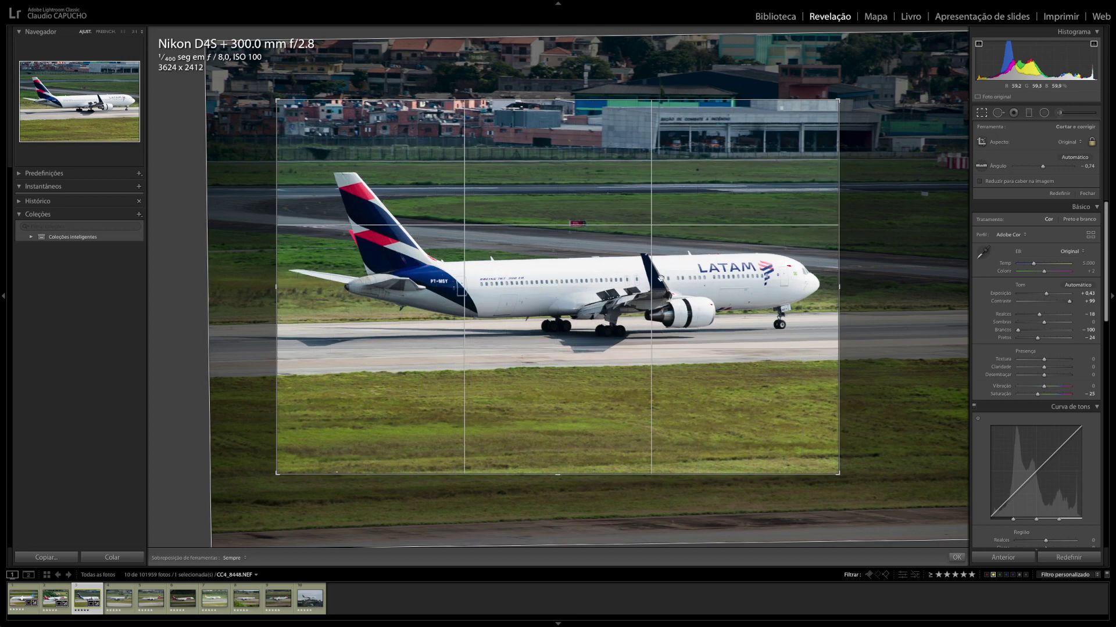
pyautogui.moveTo(660, 278); pyautogui.dragTo(661, 275)
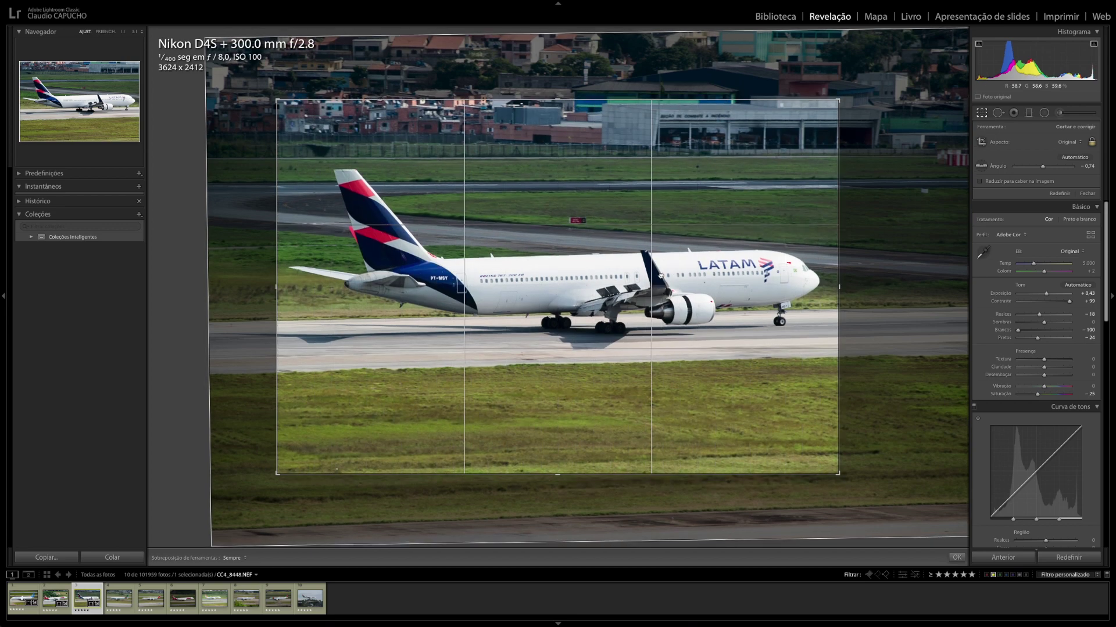
pyautogui.press('Return')
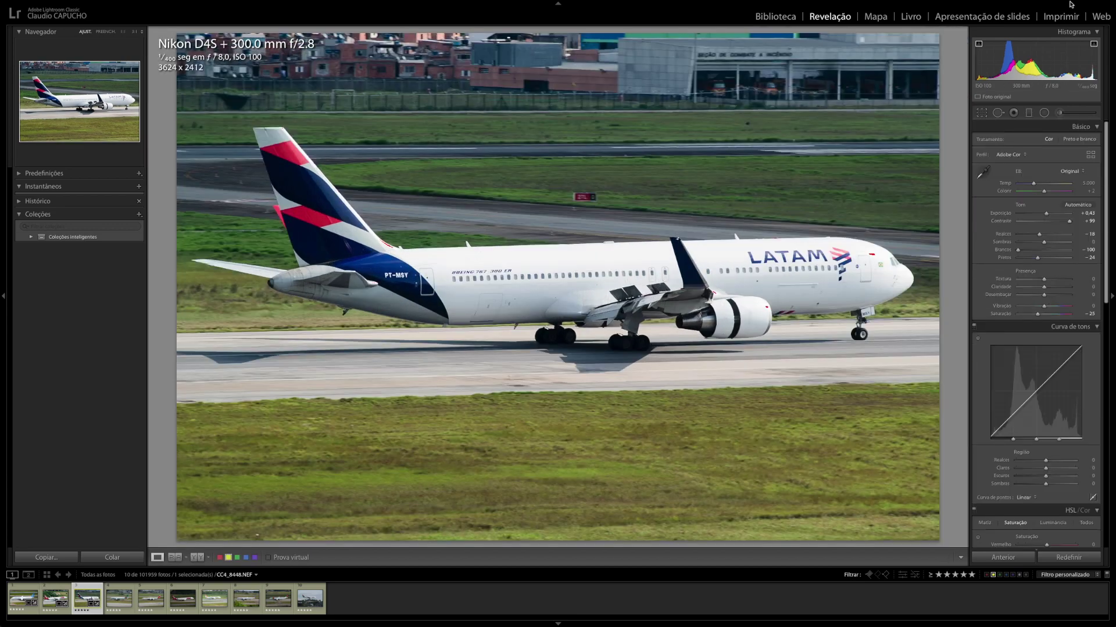
# - Lower exposure slightly and pull highlights to −36, checking the fuselage at 1:1
pyautogui.press('-')
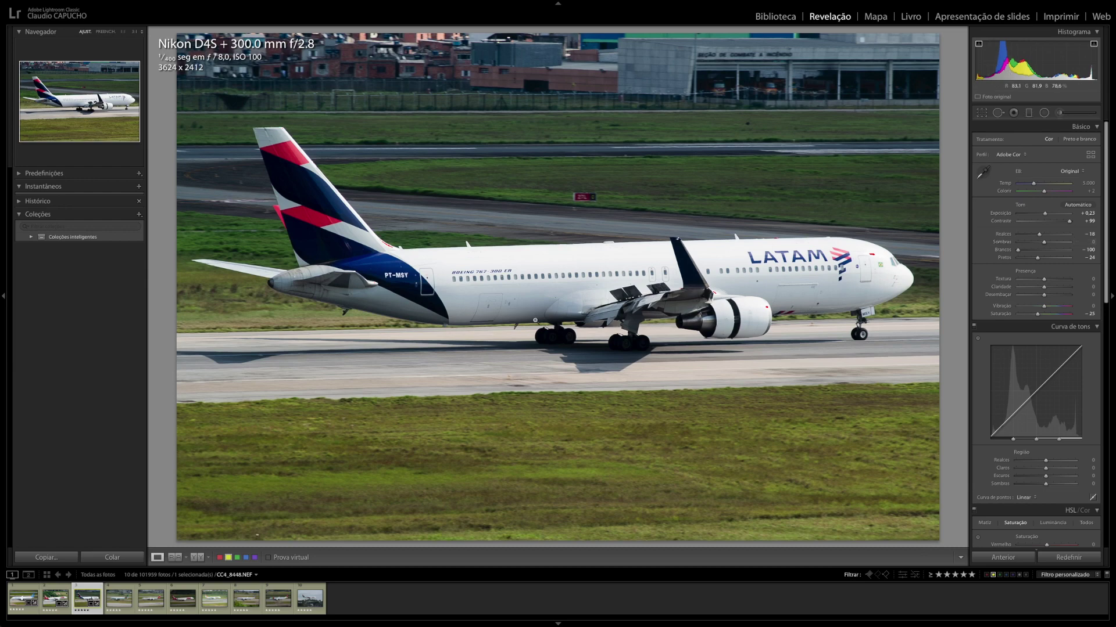
pyautogui.click(476, 273)
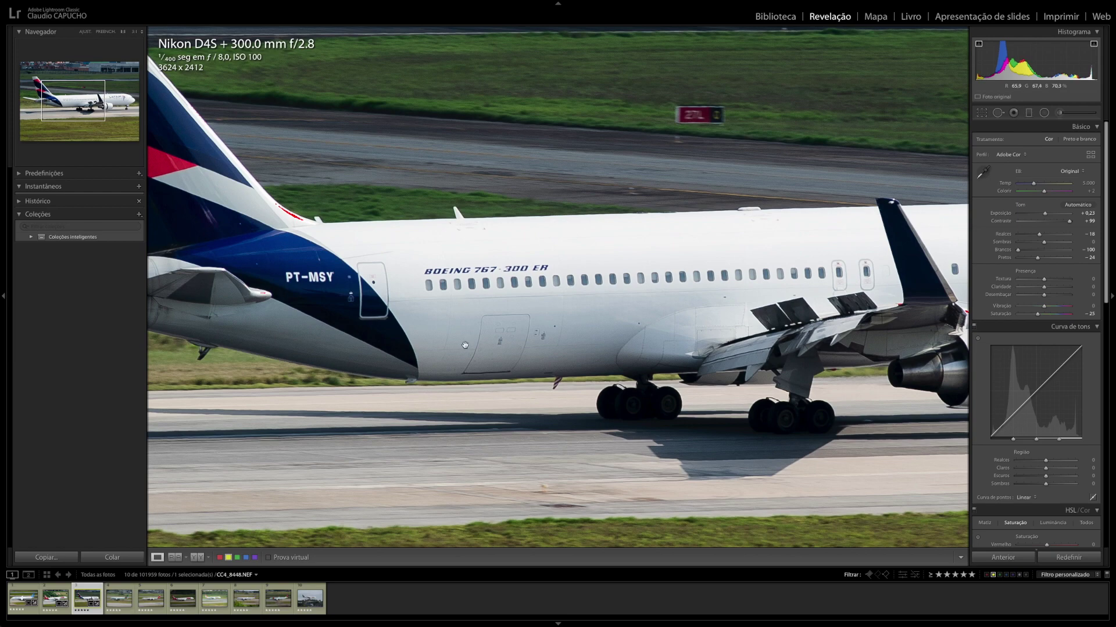
pyautogui.hscroll(3, 465, 344)
pyautogui.hscroll(3, 465, 345)
pyautogui.hscroll(8, 464, 345)
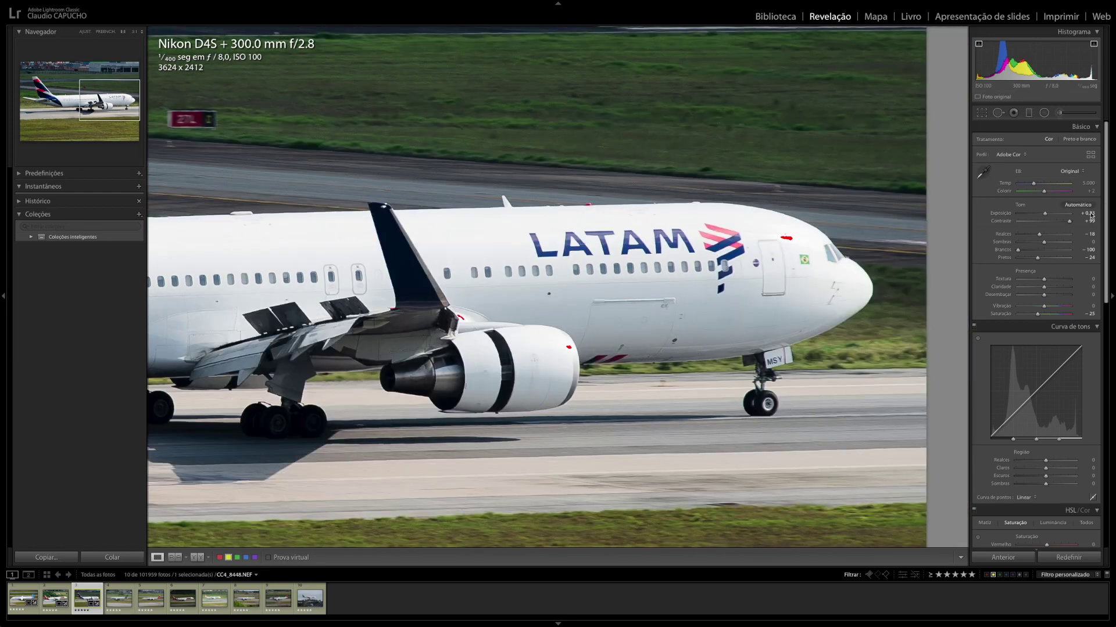
pyautogui.click(1035, 236)
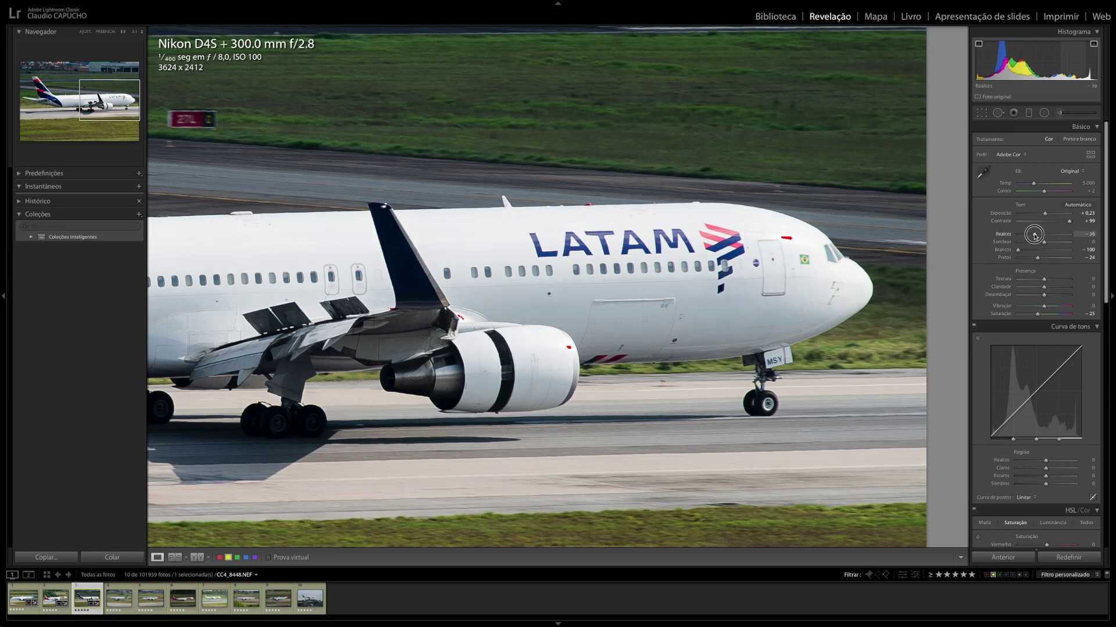
pyautogui.click(691, 237)
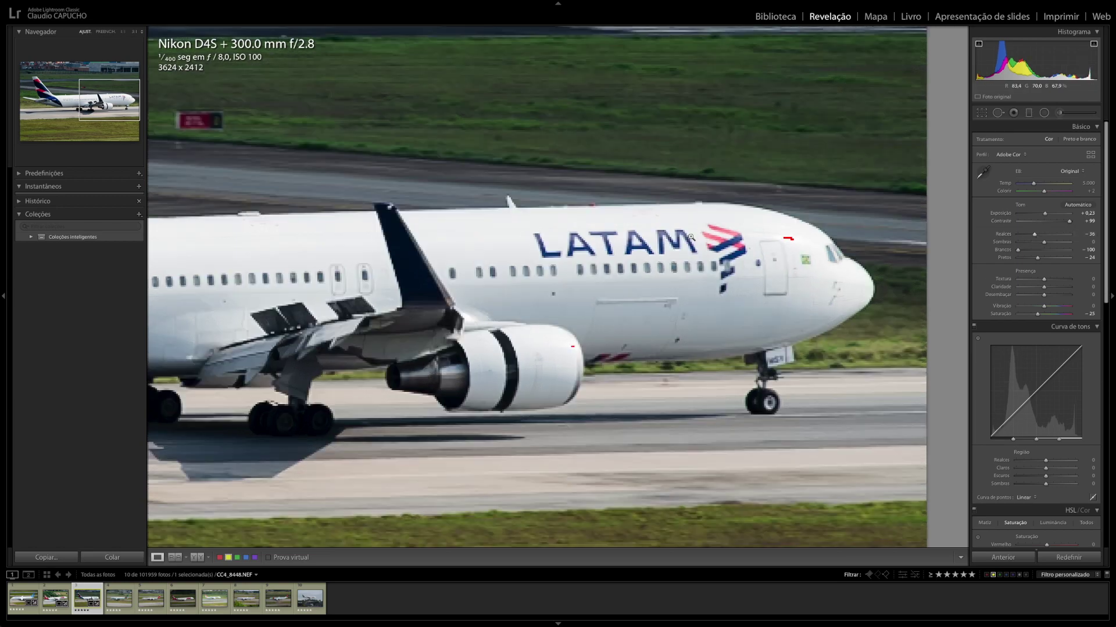
# - Lift the LATAM photo's shadows to +36 and set exposure to +0.27
pyautogui.moveTo(1044, 242)
pyautogui.mouseDown()
pyautogui.moveTo(1055, 244)
pyautogui.moveTo(1029, 241)
pyautogui.mouseUp()
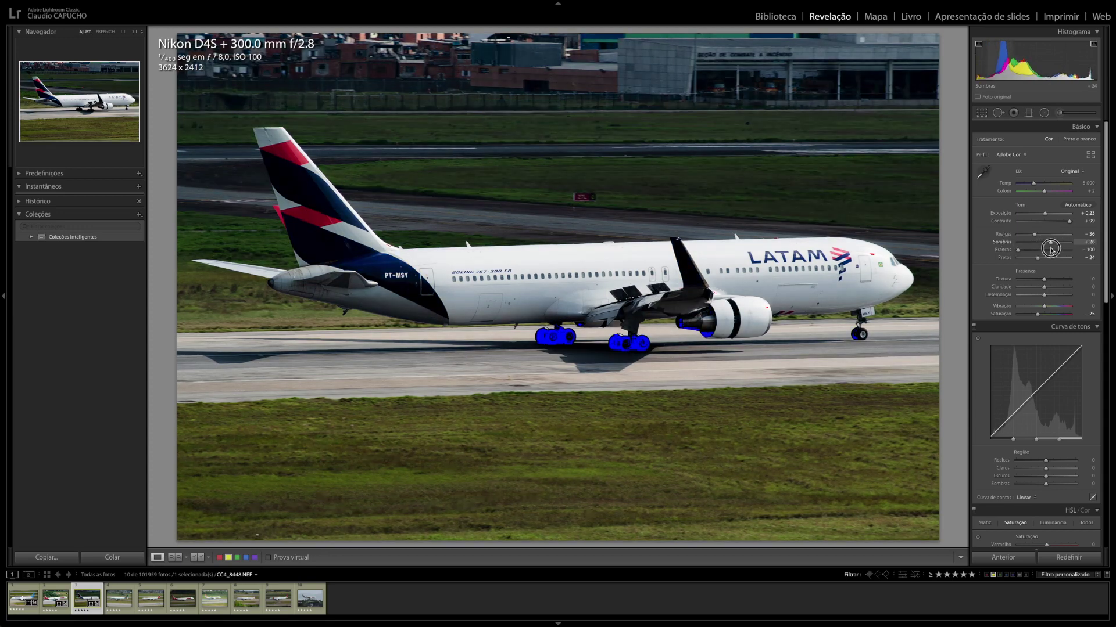
pyautogui.moveTo(1030, 242)
pyautogui.mouseDown()
pyautogui.moveTo(1052, 250)
pyautogui.moveTo(1013, 248)
pyautogui.moveTo(1052, 251)
pyautogui.mouseUp()
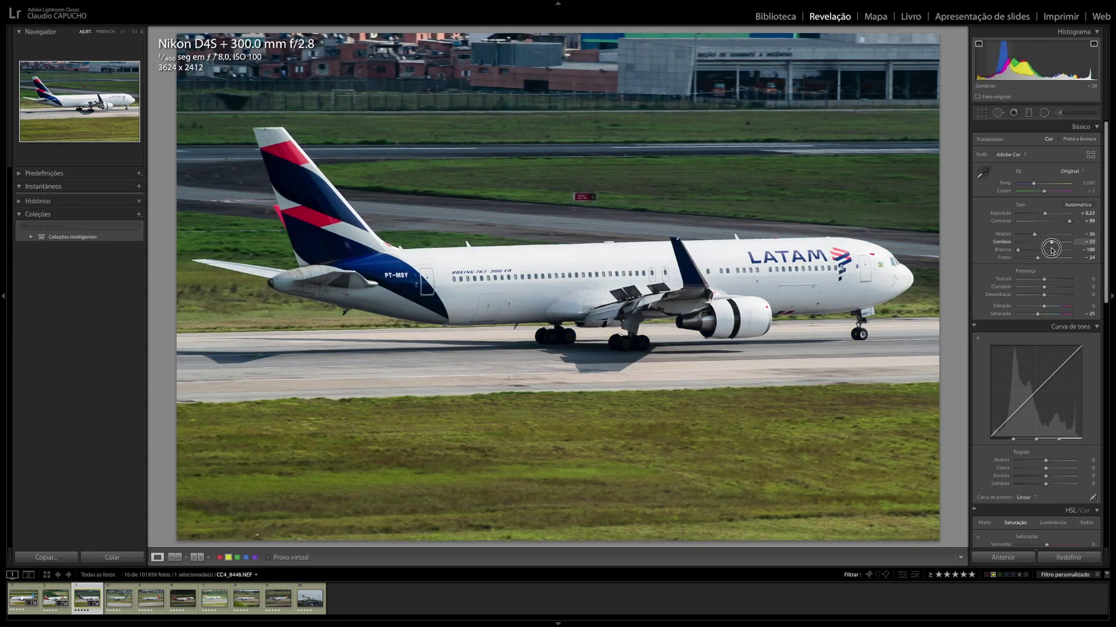
pyautogui.moveTo(1051, 250); pyautogui.dragTo(1053, 250)
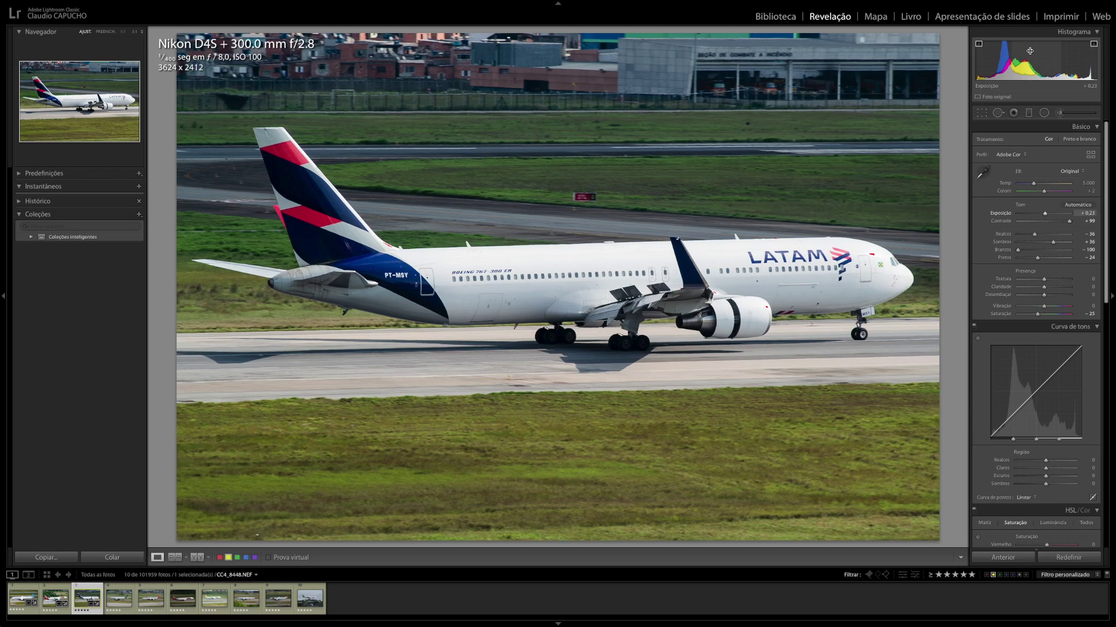
pyautogui.moveTo(1022, 61); pyautogui.dragTo(1026, 61)
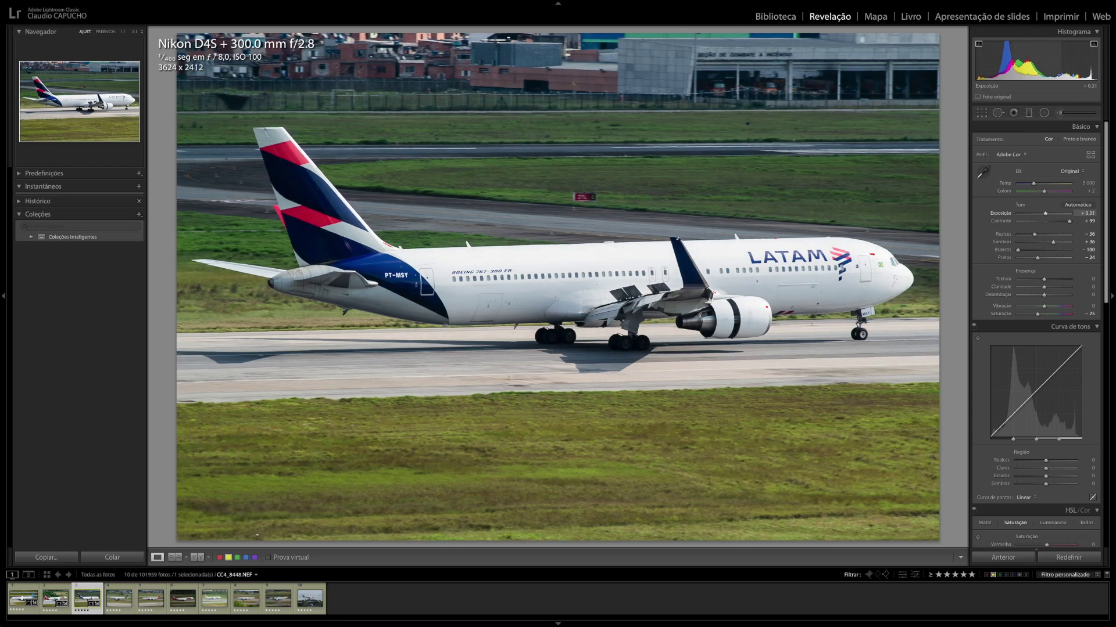
# - Pull highlights down to −43 while inspecting the LATAM logo close up
pyautogui.click(777, 256)
pyautogui.moveTo(847, 277); pyautogui.dragTo(733, 277)
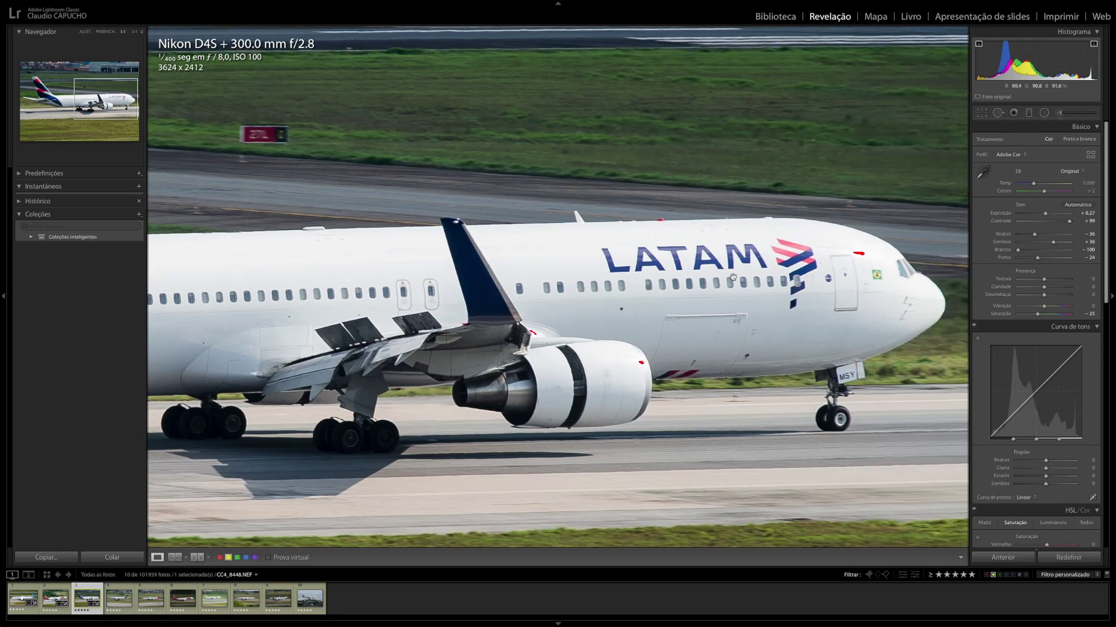
pyautogui.moveTo(1032, 233); pyautogui.dragTo(1033, 237)
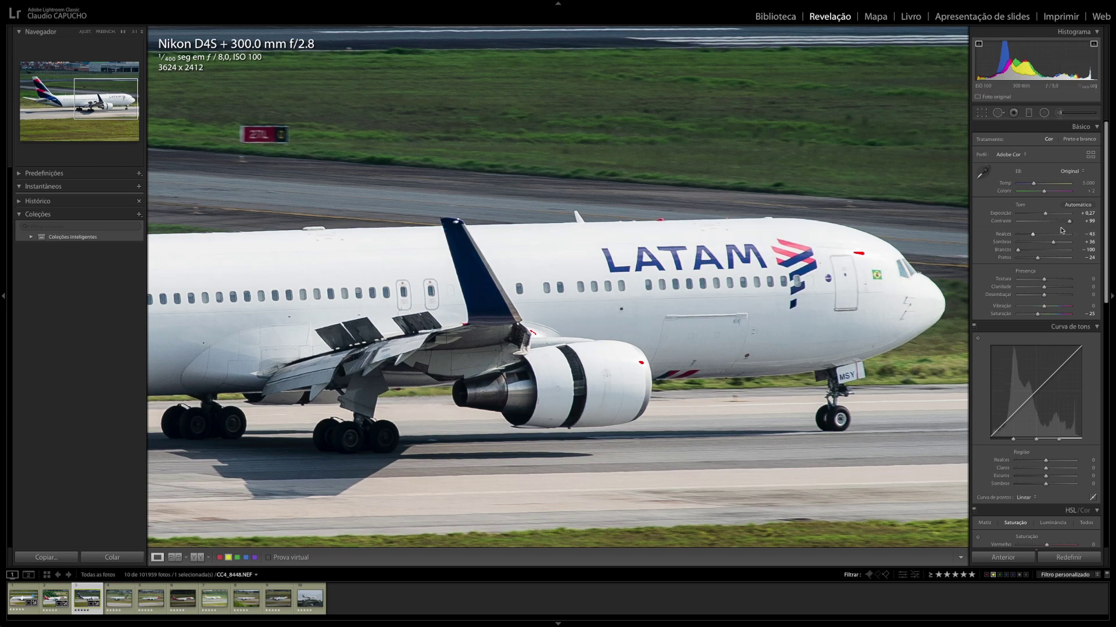
pyautogui.click(783, 275)
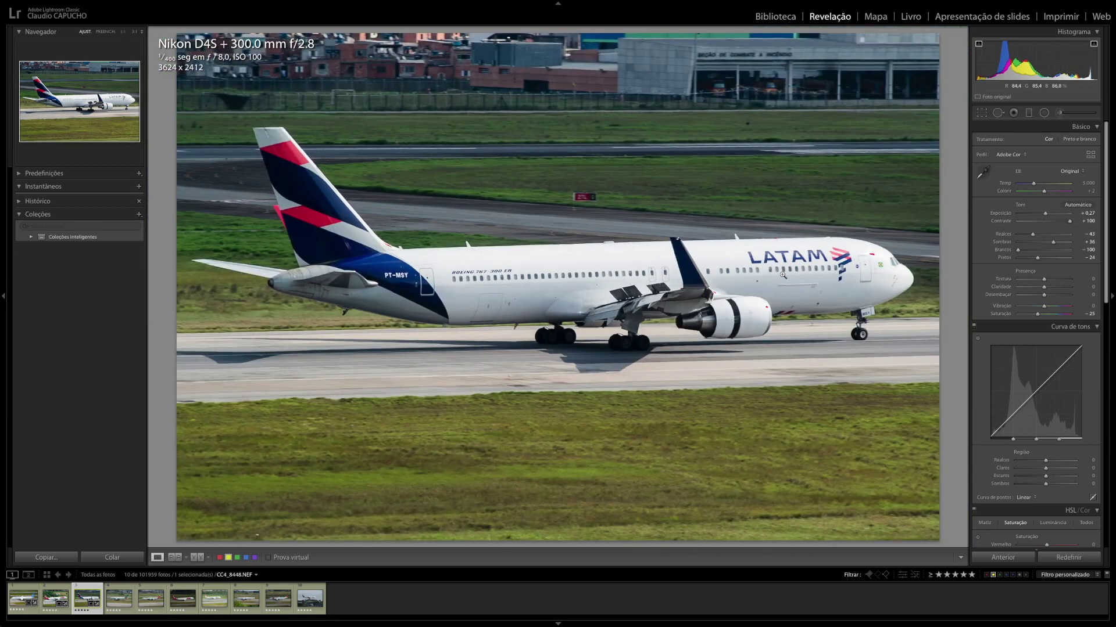
# - Check the engine and nose for highlight clipping at 1:1, then go to the Alitalia photo
pyautogui.click(757, 322)
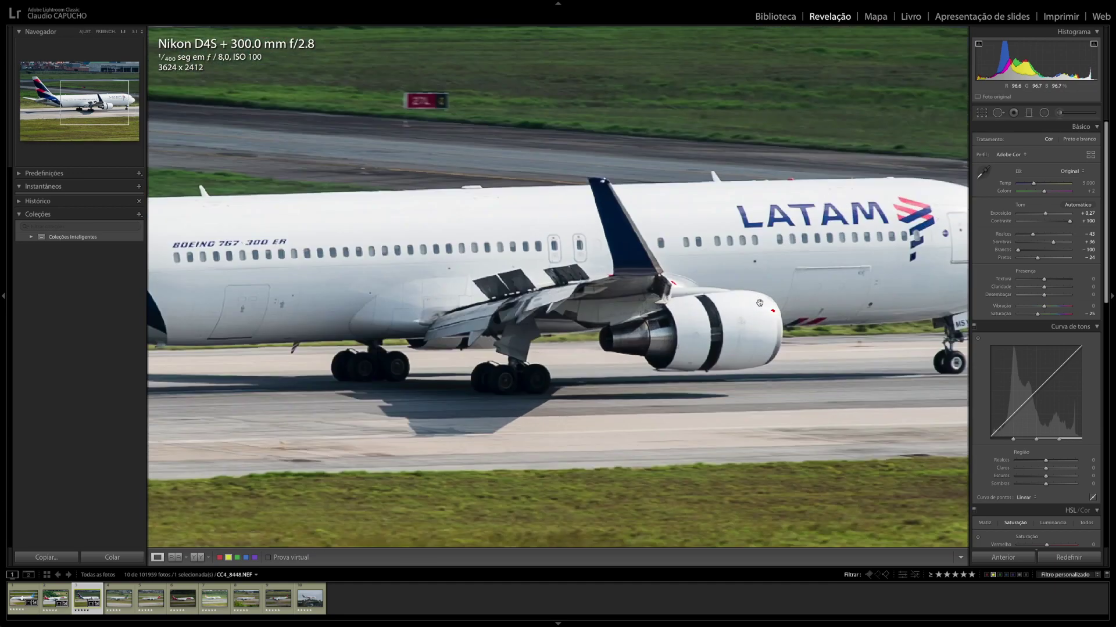
pyautogui.moveTo(767, 317); pyautogui.dragTo(729, 316)
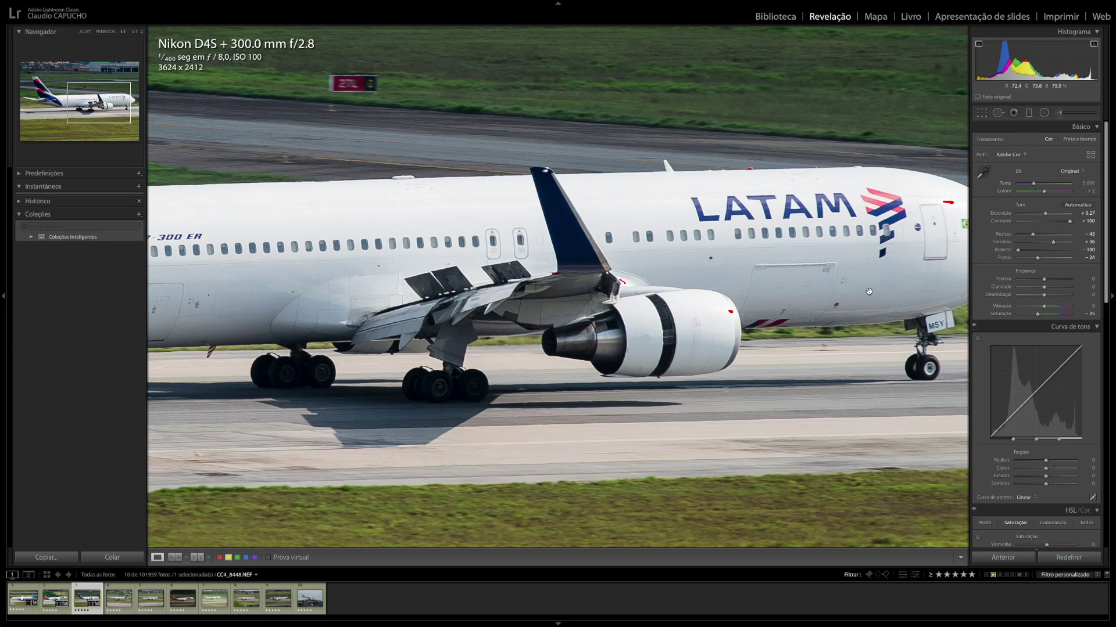
pyautogui.moveTo(716, 317); pyautogui.dragTo(640, 317)
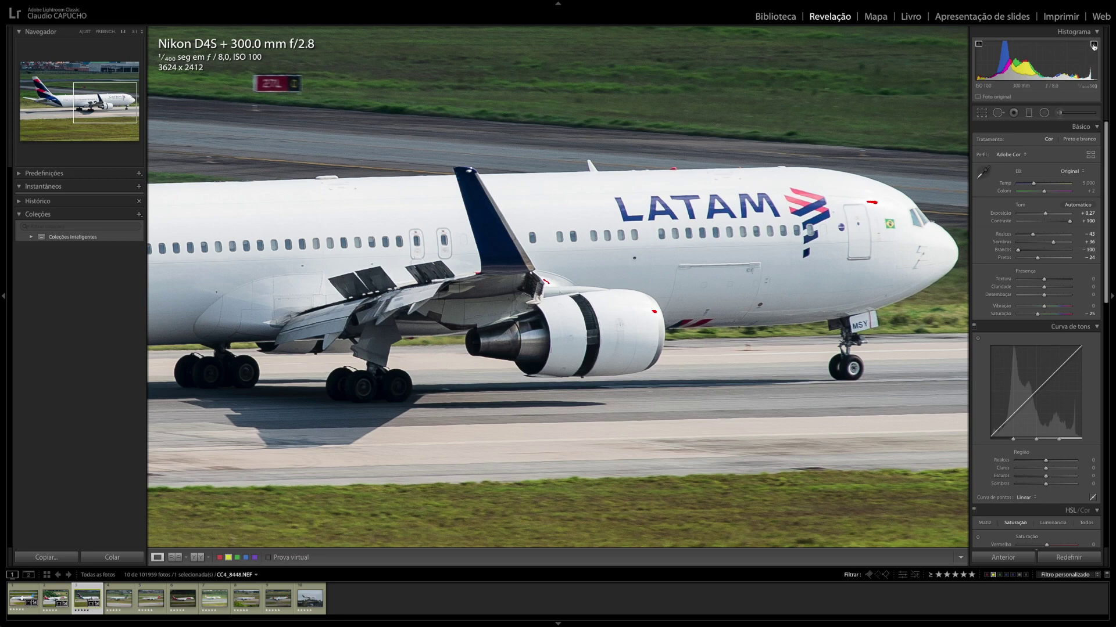
pyautogui.click(1094, 45)
pyautogui.click(1094, 45)
pyautogui.click(681, 287)
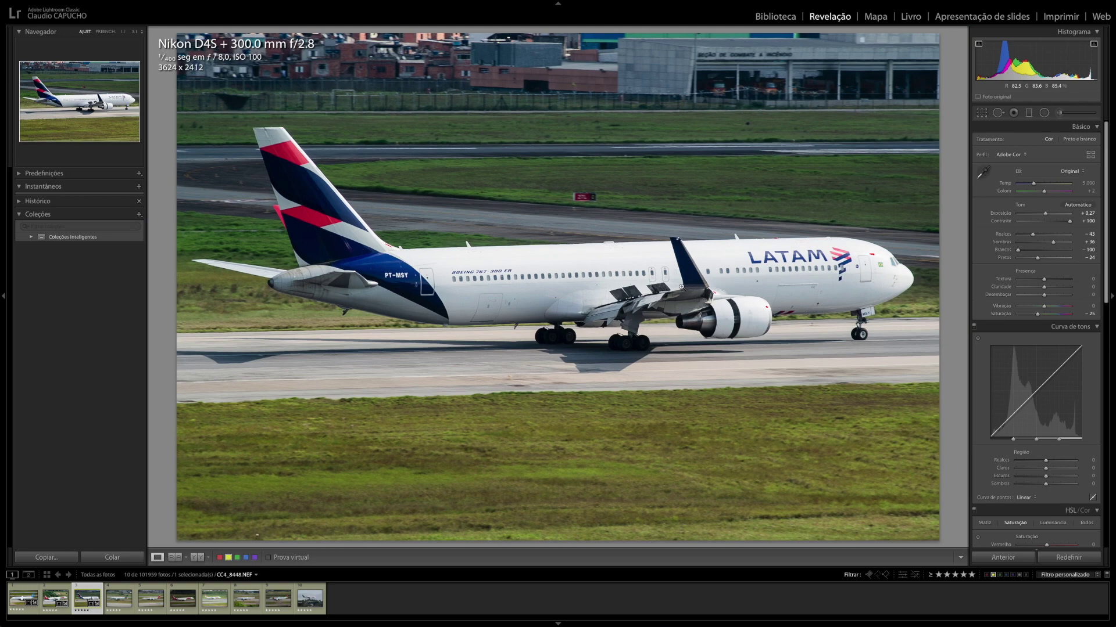
pyautogui.press('Right')
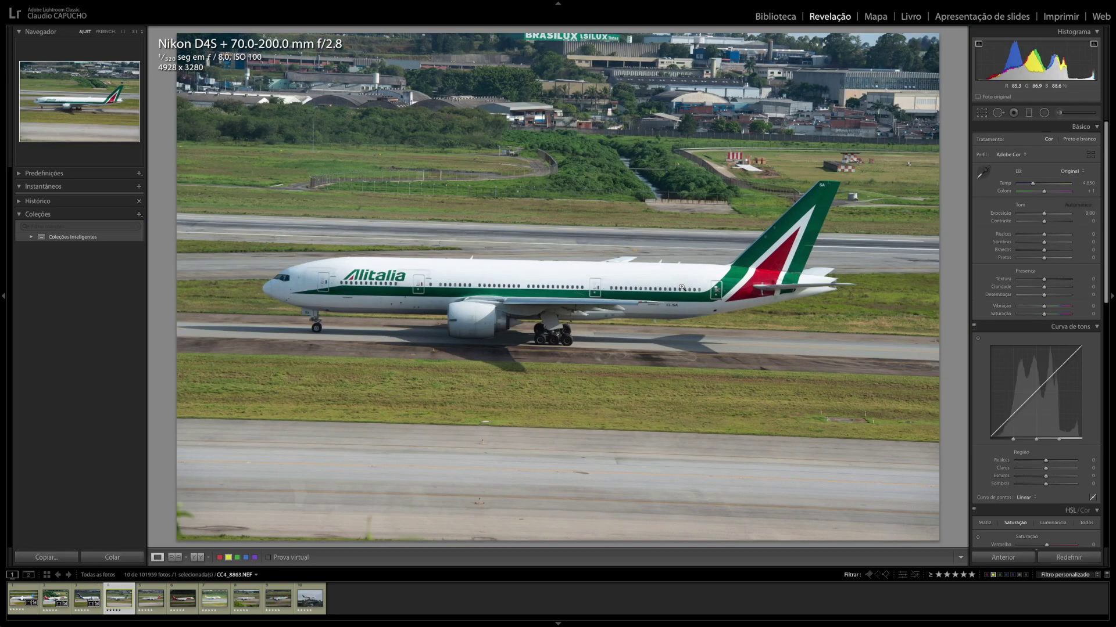
# - Copy the LATAM photo's settings onto the Alitalia 777 photo and lift blacks to about −6
pyautogui.click(102, 560)
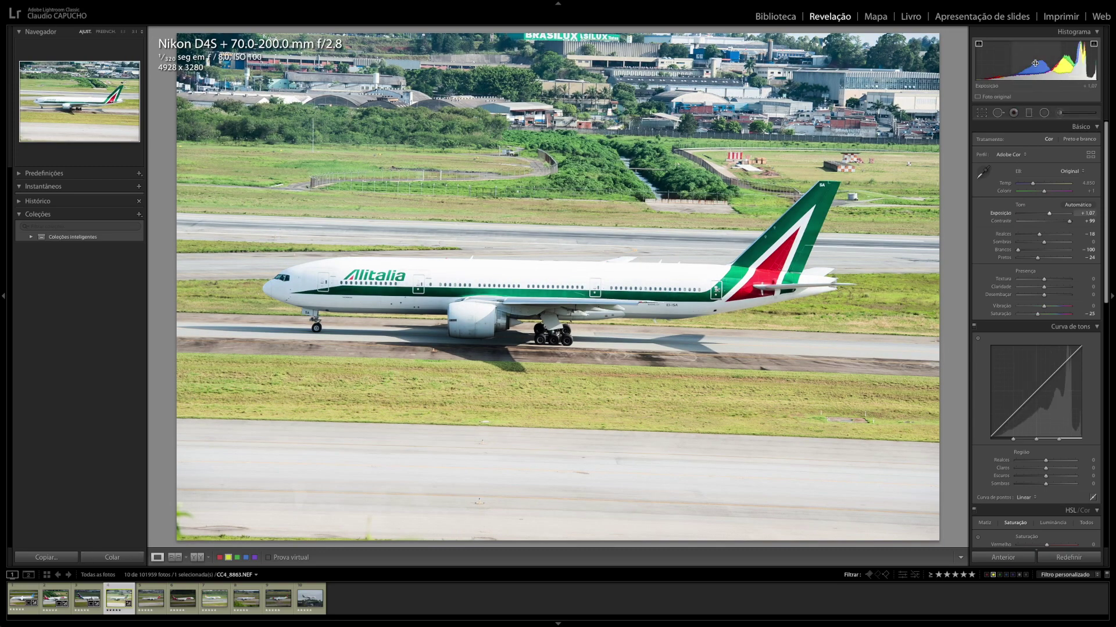
pyautogui.press('Left')
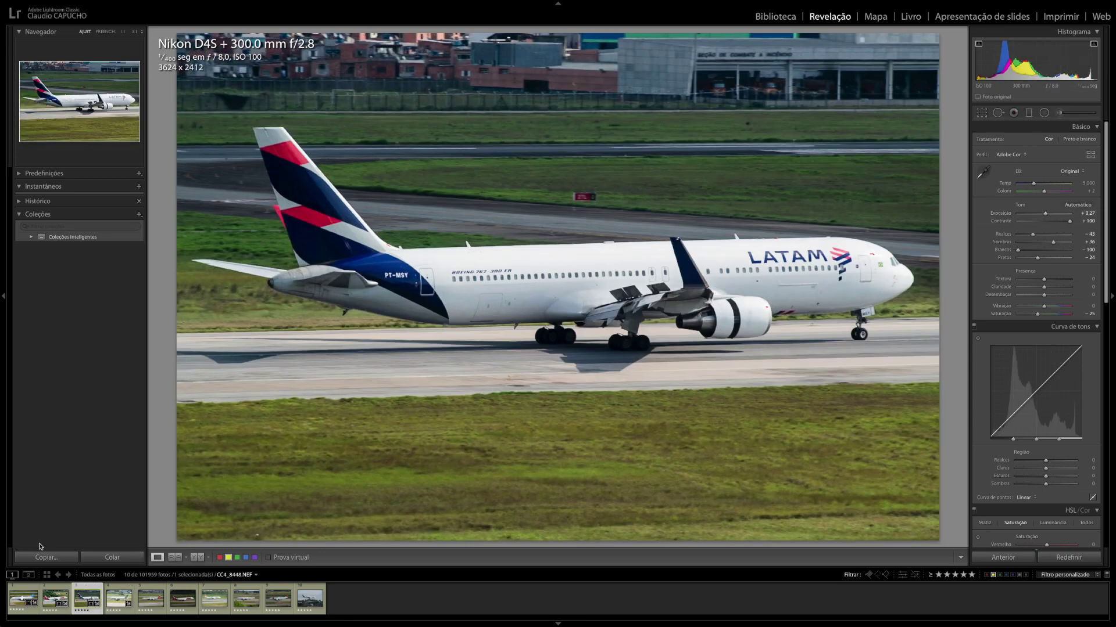
pyautogui.click(43, 559)
pyautogui.press('Return')
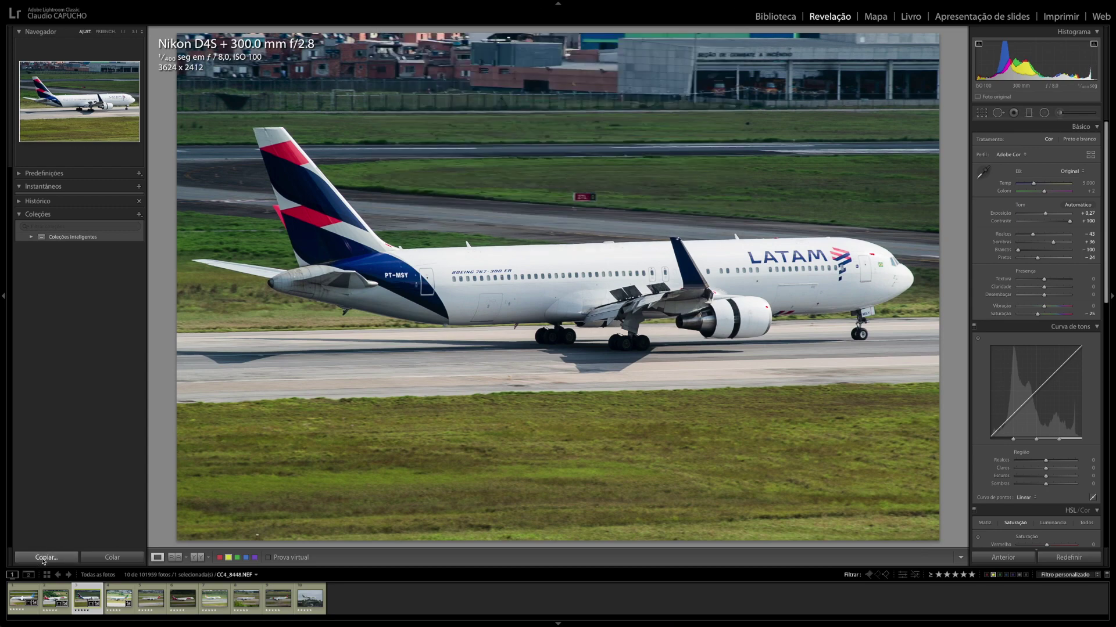
pyautogui.press('Right')
pyautogui.click(102, 559)
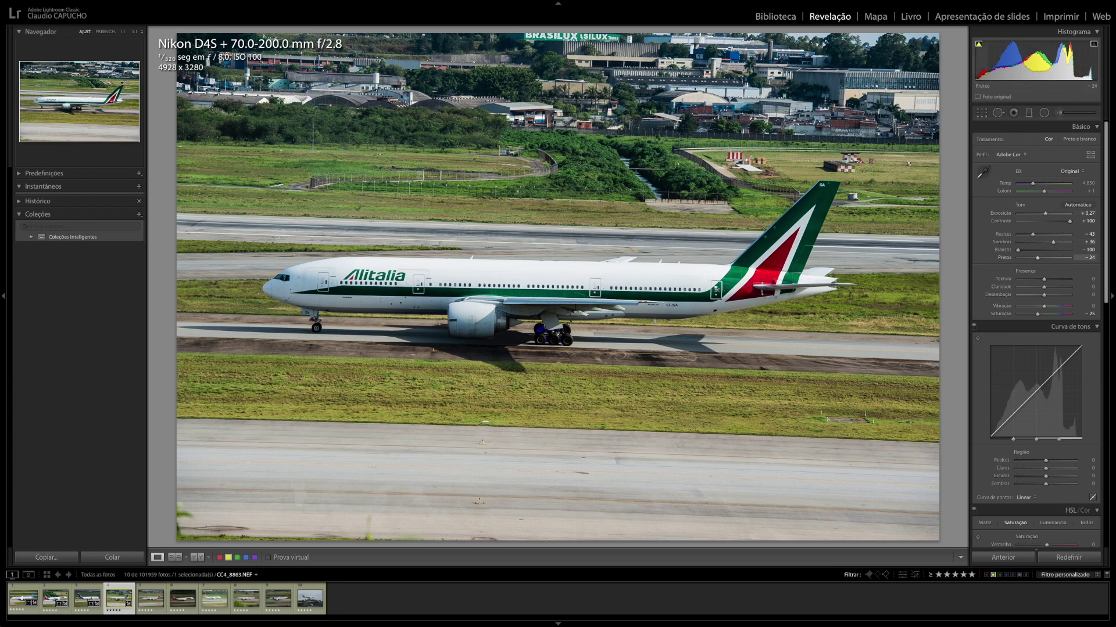
pyautogui.moveTo(988, 70); pyautogui.dragTo(1039, 56)
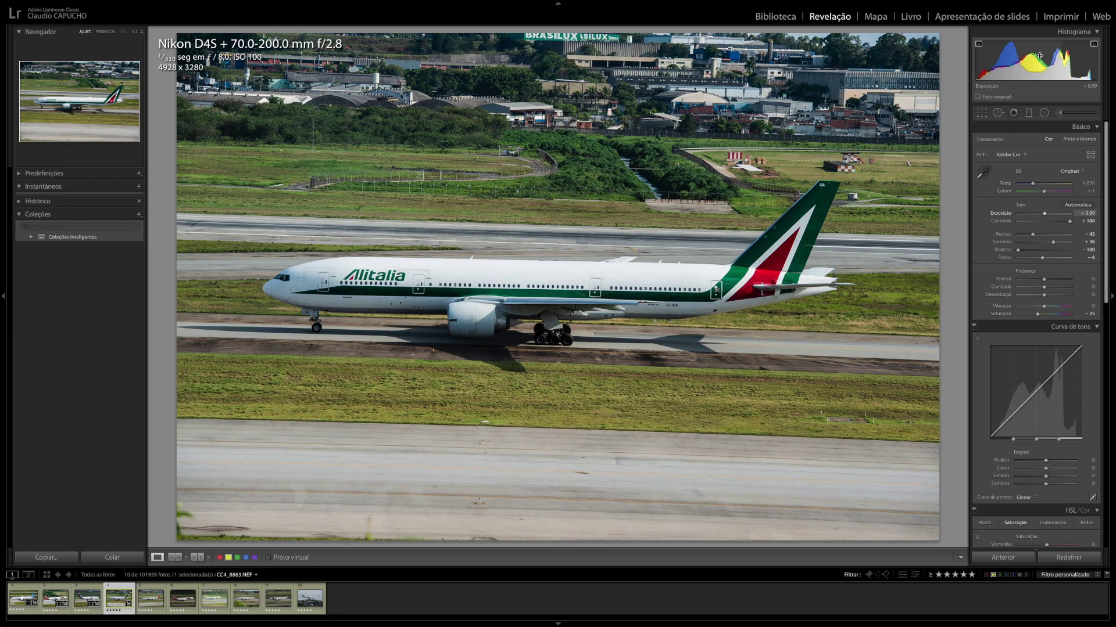
# - Set the Alitalia photo's highlights to −51, contrast to +82 and whites to −78
pyautogui.moveTo(1032, 233)
pyautogui.mouseDown()
pyautogui.moveTo(1042, 234)
pyautogui.moveTo(1030, 234)
pyautogui.mouseUp()
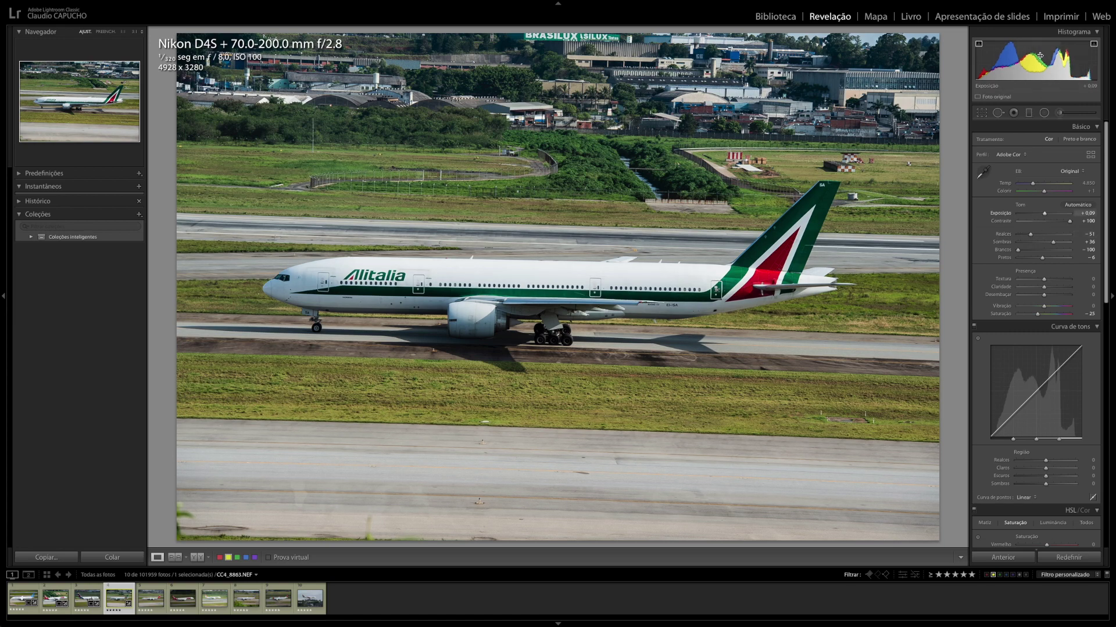
pyautogui.click(1065, 221)
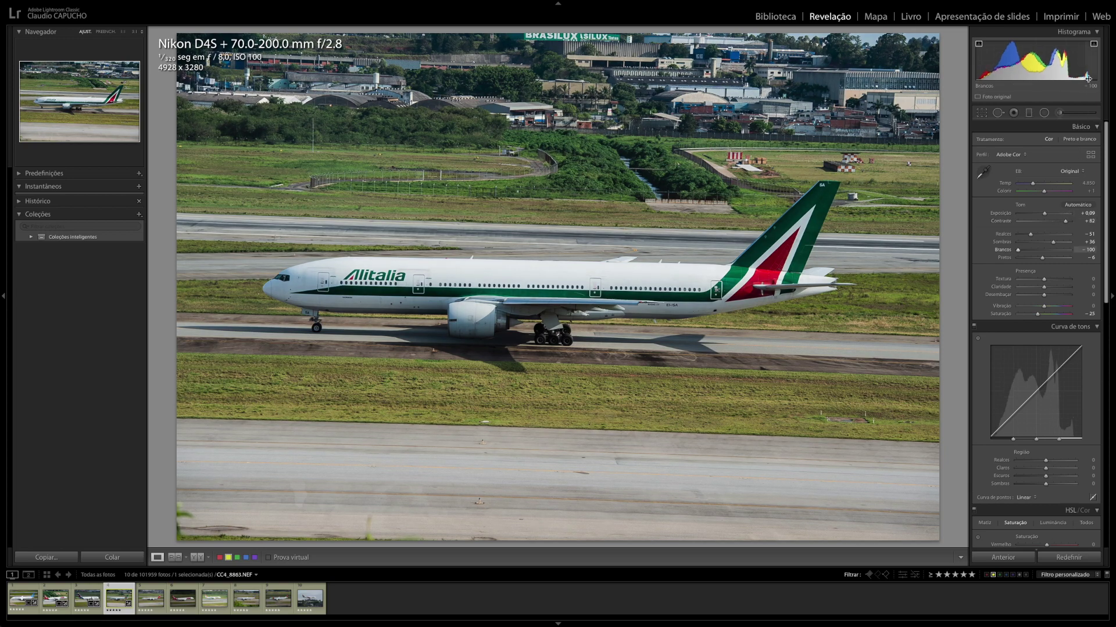
pyautogui.moveTo(1069, 64)
pyautogui.mouseDown()
pyautogui.moveTo(1088, 64)
pyautogui.moveTo(1079, 74)
pyautogui.mouseUp()
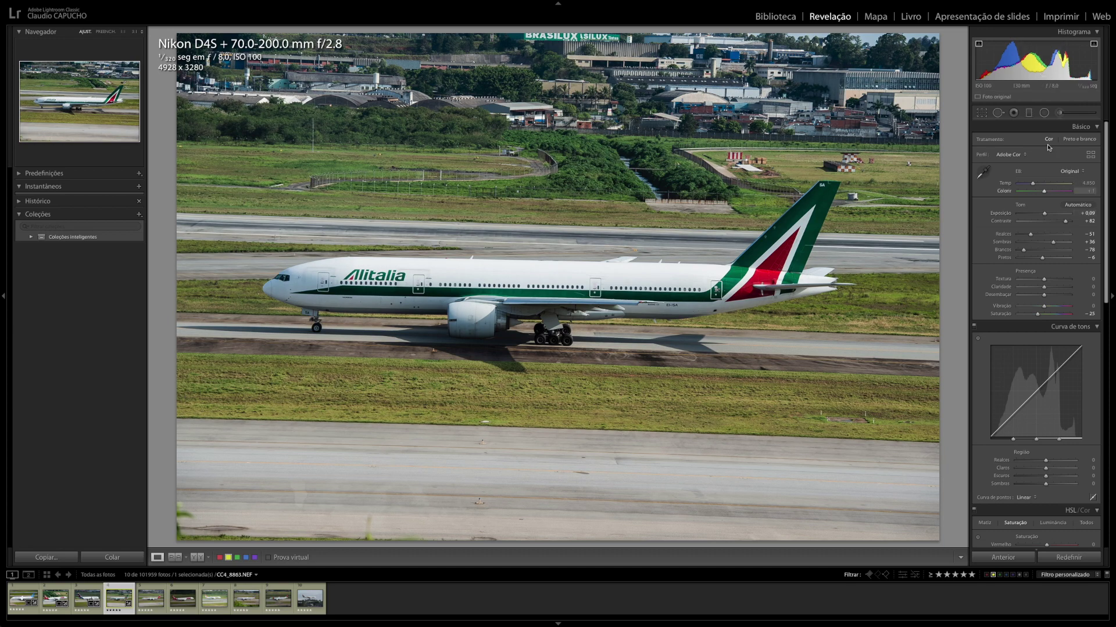
pyautogui.click(980, 114)
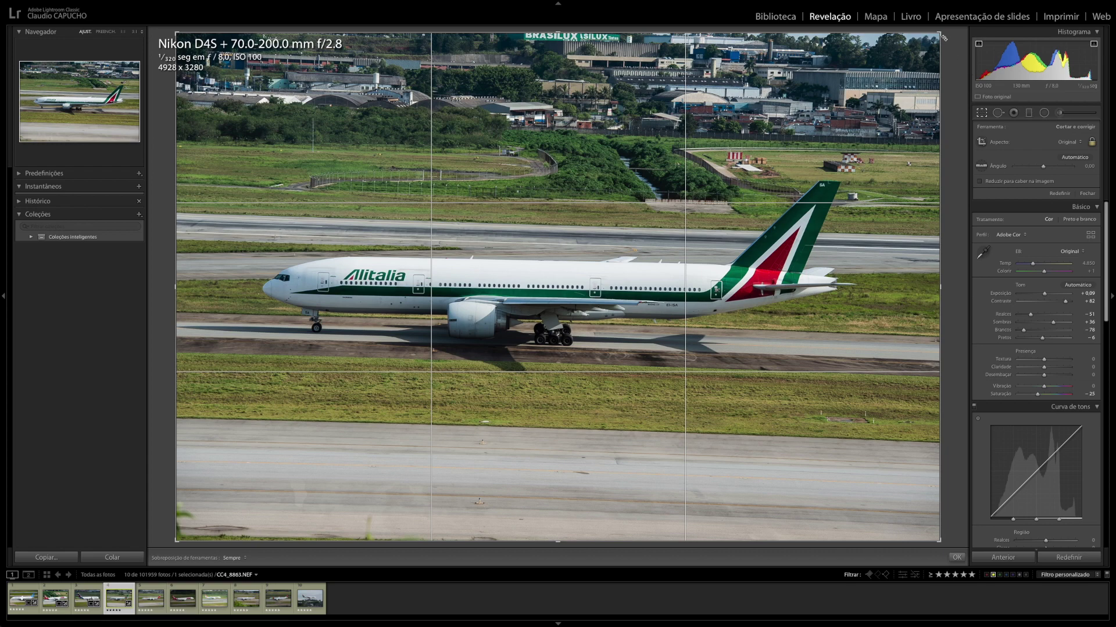
# - Crop the Alitalia photo in from the top-right, bottom-left and top-left corners
pyautogui.moveTo(941, 34); pyautogui.dragTo(872, 79)
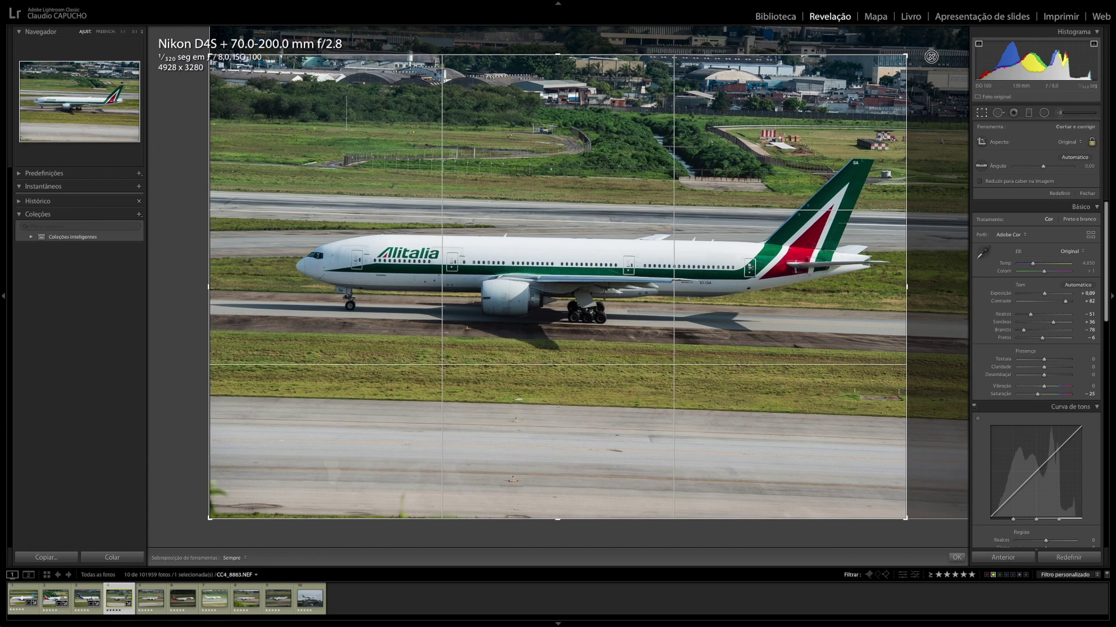
pyautogui.moveTo(209, 519); pyautogui.dragTo(241, 497)
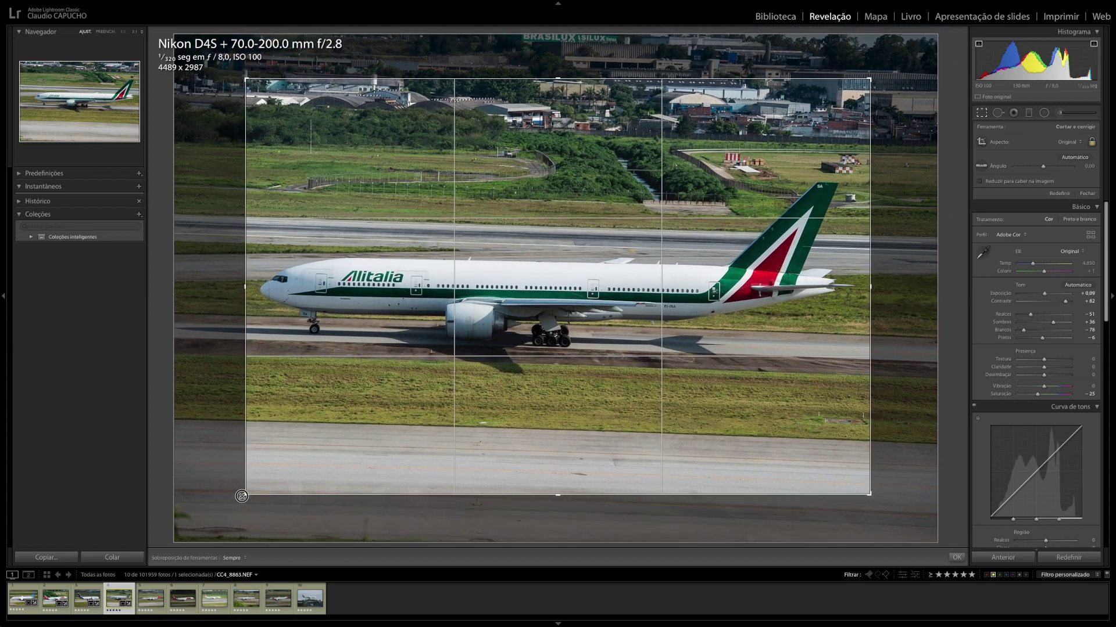
pyautogui.moveTo(587, 385); pyautogui.dragTo(588, 373)
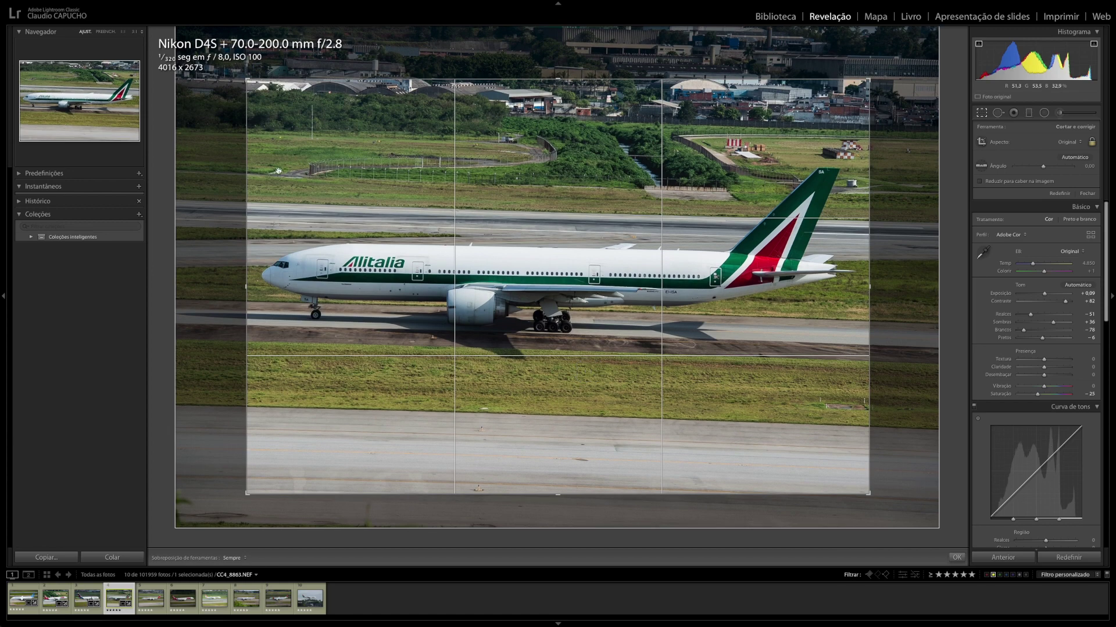
pyautogui.moveTo(245, 121); pyautogui.dragTo(242, 121)
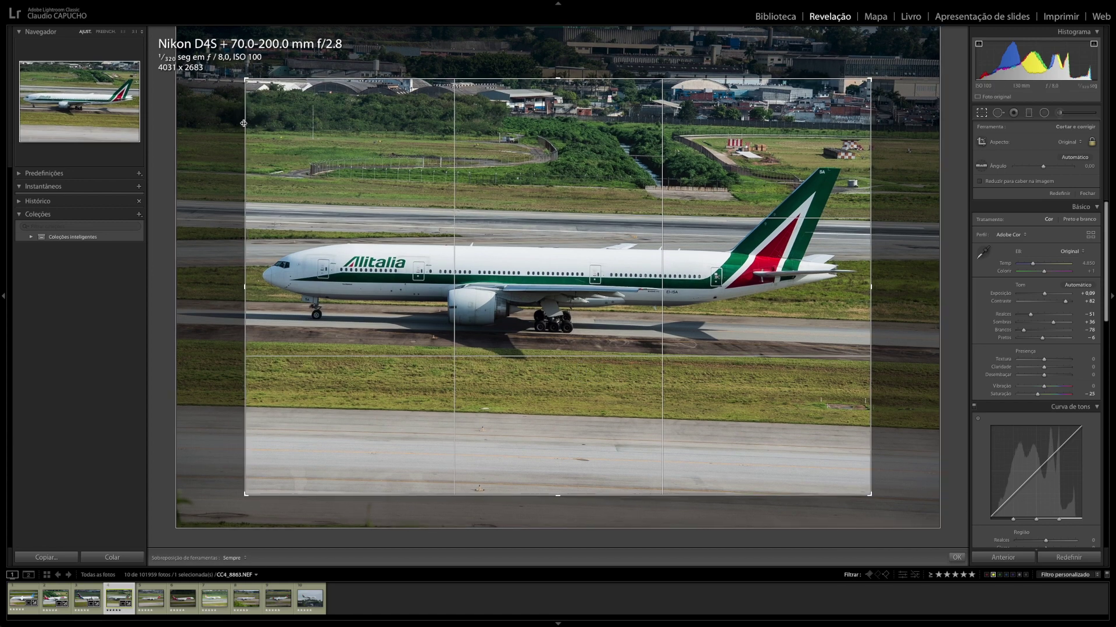
pyautogui.moveTo(246, 75); pyautogui.dragTo(223, 123)
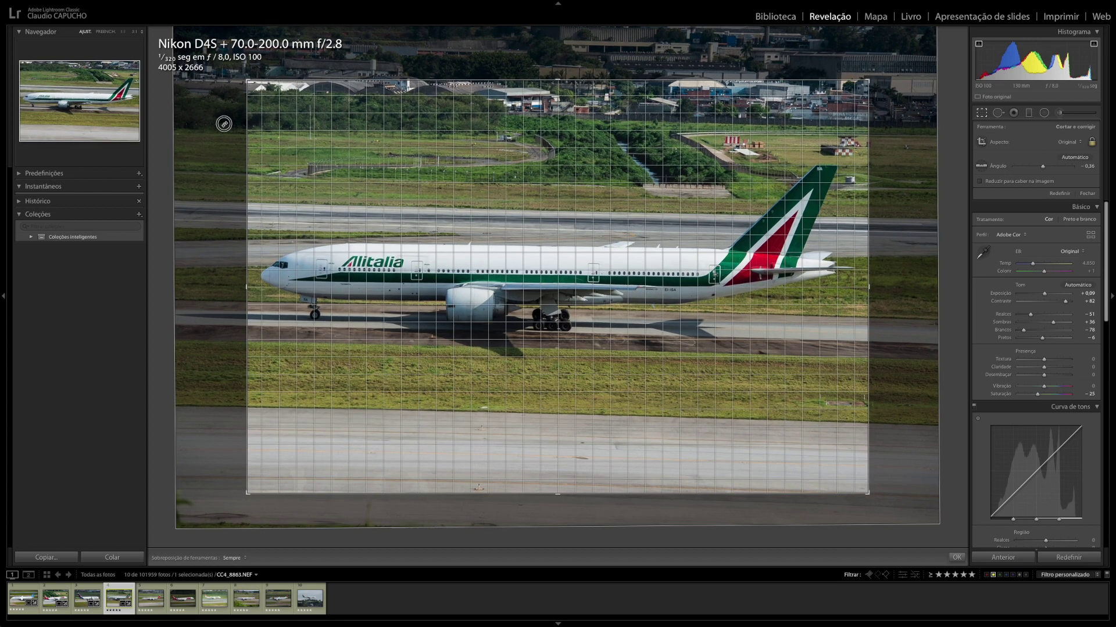
# - Straighten the Alitalia photo by about −1.28°, reposition it in the frame and apply the crop
pyautogui.moveTo(224, 123); pyautogui.dragTo(220, 128)
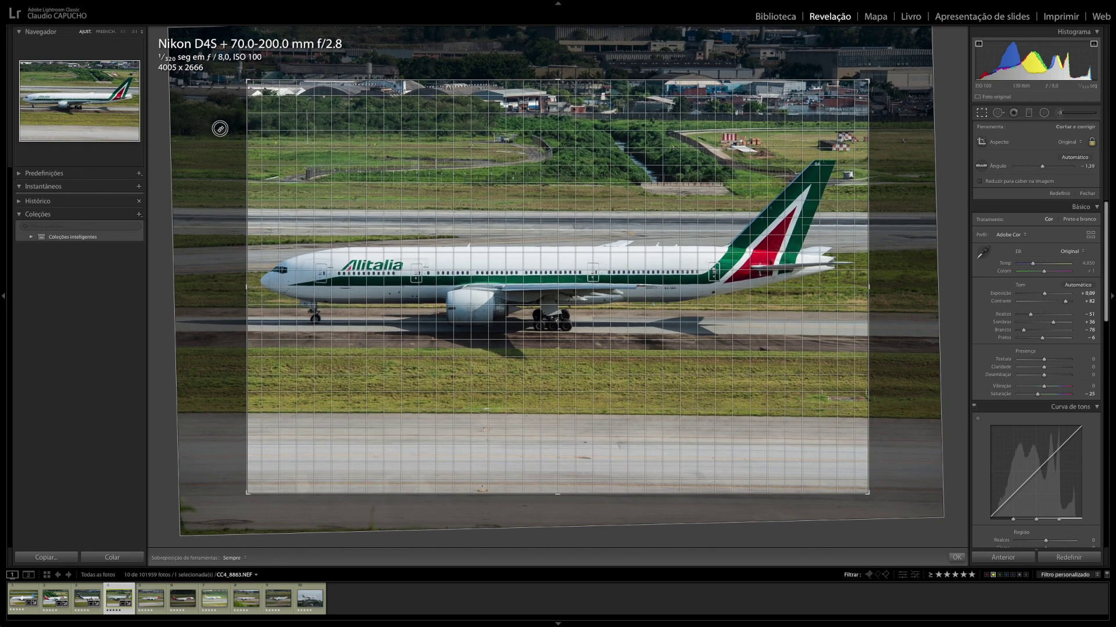
pyautogui.moveTo(219, 128); pyautogui.dragTo(221, 127)
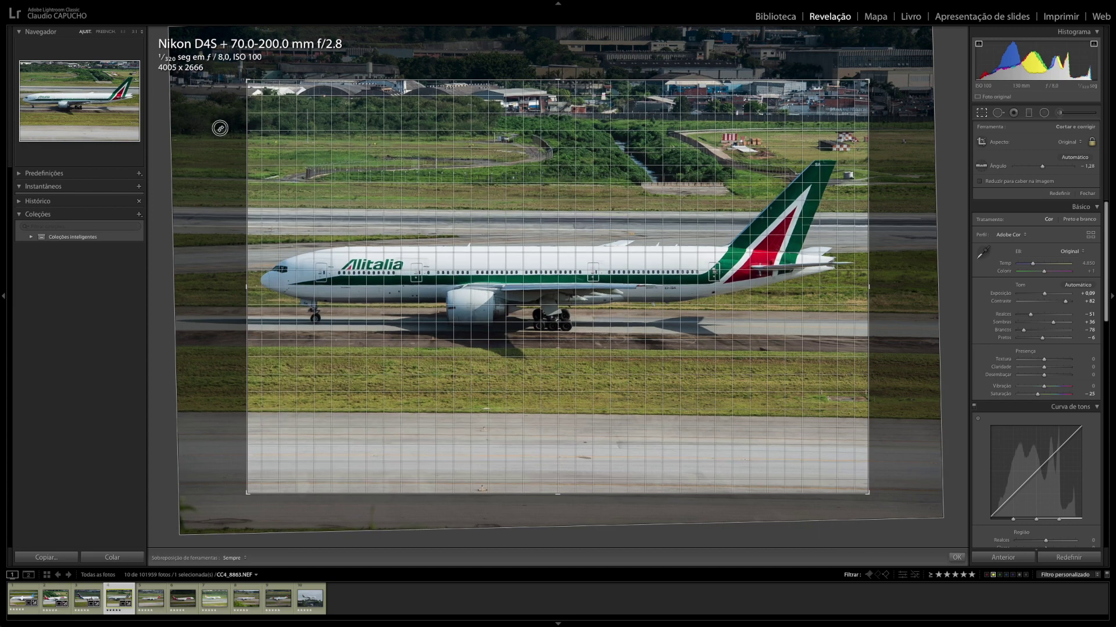
pyautogui.moveTo(730, 124); pyautogui.dragTo(730, 124)
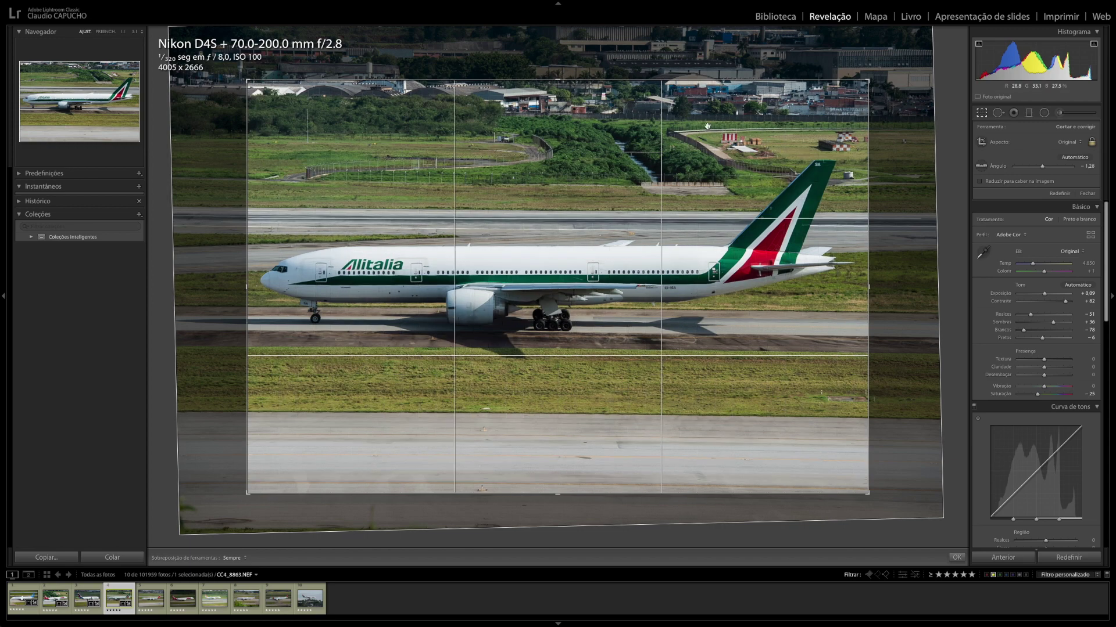
pyautogui.moveTo(881, 149); pyautogui.dragTo(881, 149)
pyautogui.moveTo(638, 227); pyautogui.dragTo(639, 233)
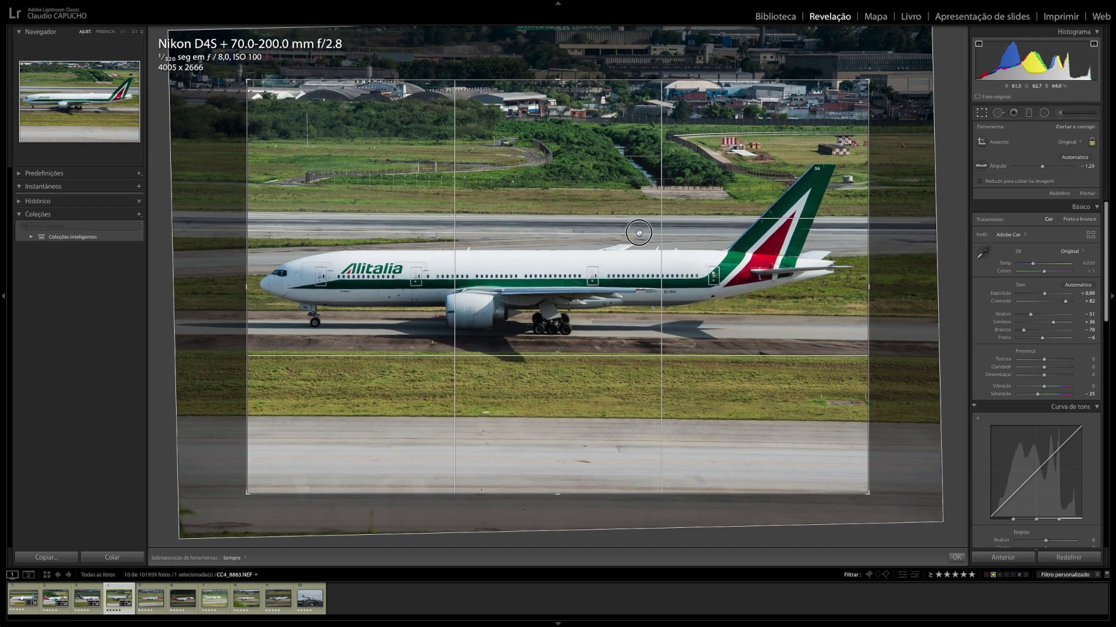
pyautogui.moveTo(638, 233); pyautogui.dragTo(637, 234)
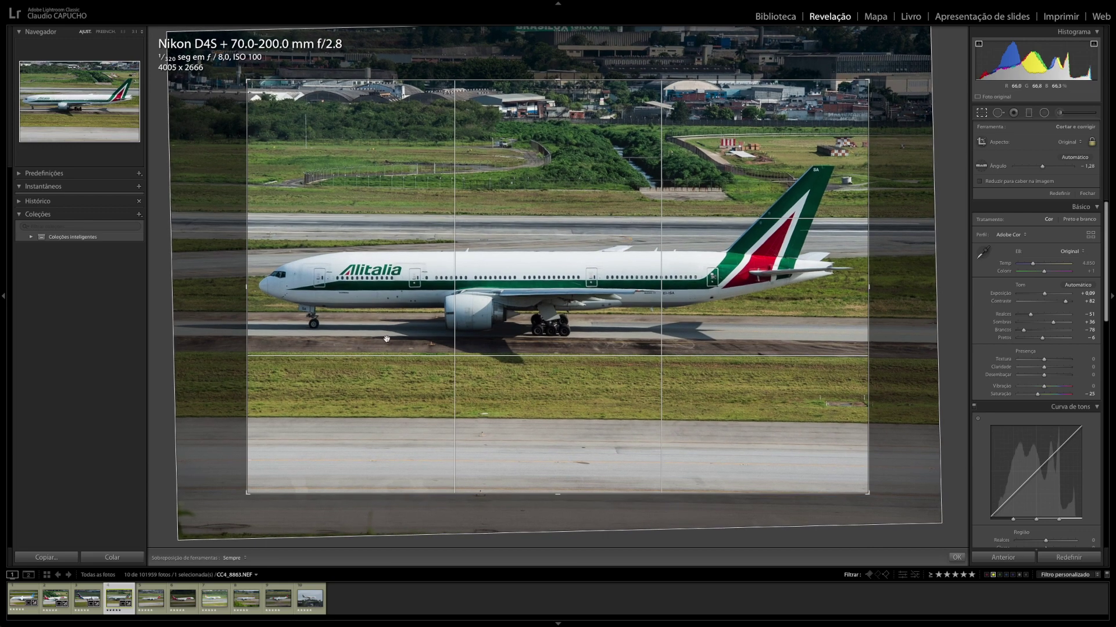
pyautogui.moveTo(561, 298); pyautogui.dragTo(561, 303)
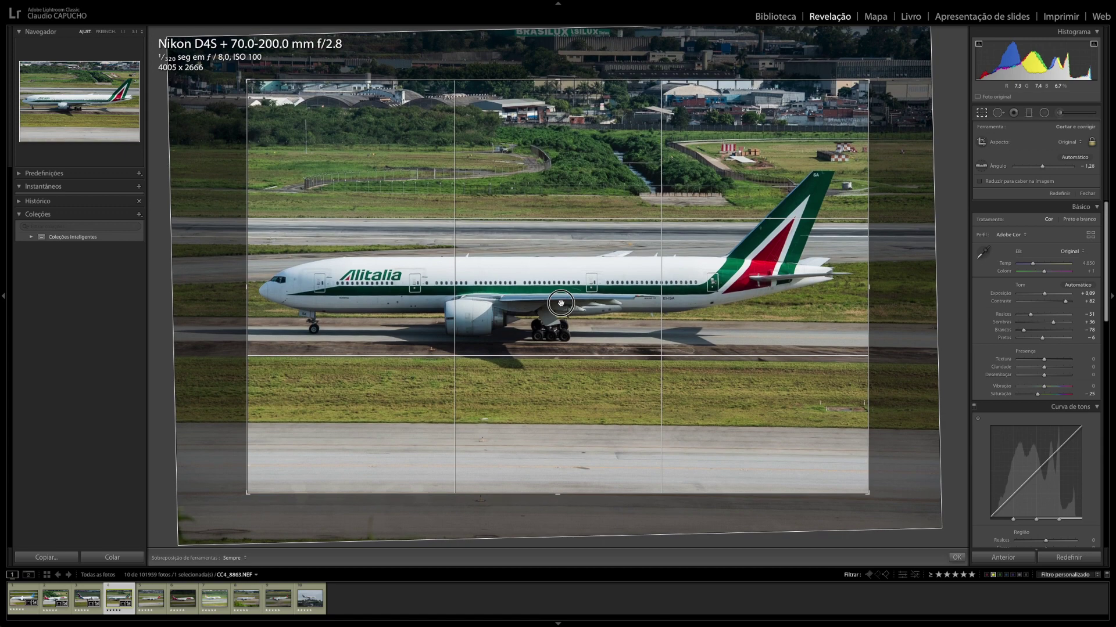
pyautogui.moveTo(561, 303); pyautogui.dragTo(560, 304)
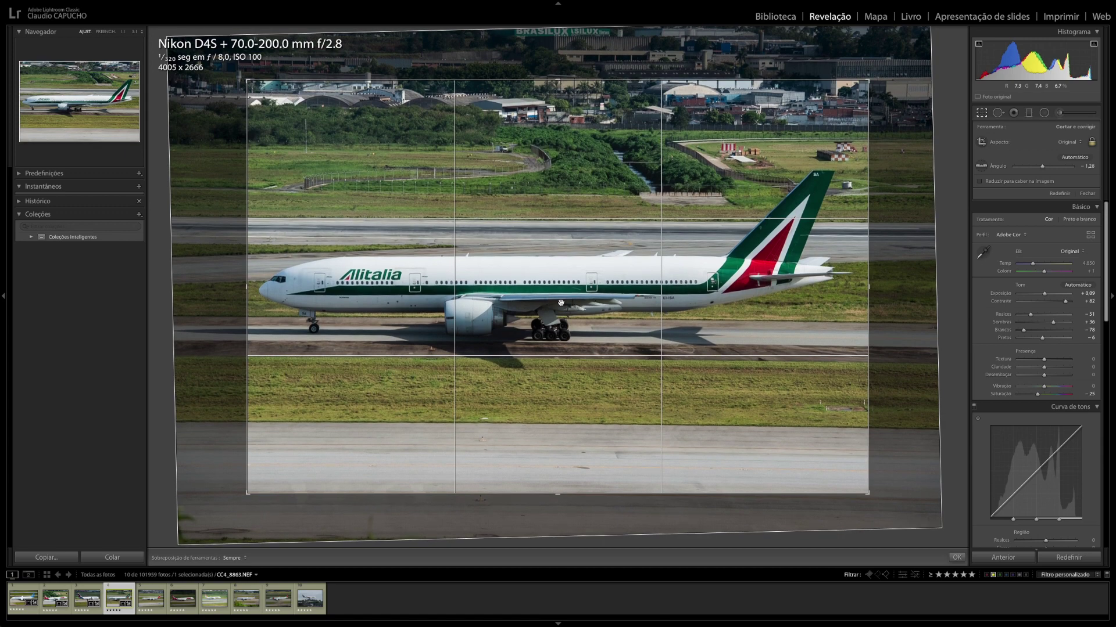
pyautogui.press('Return')
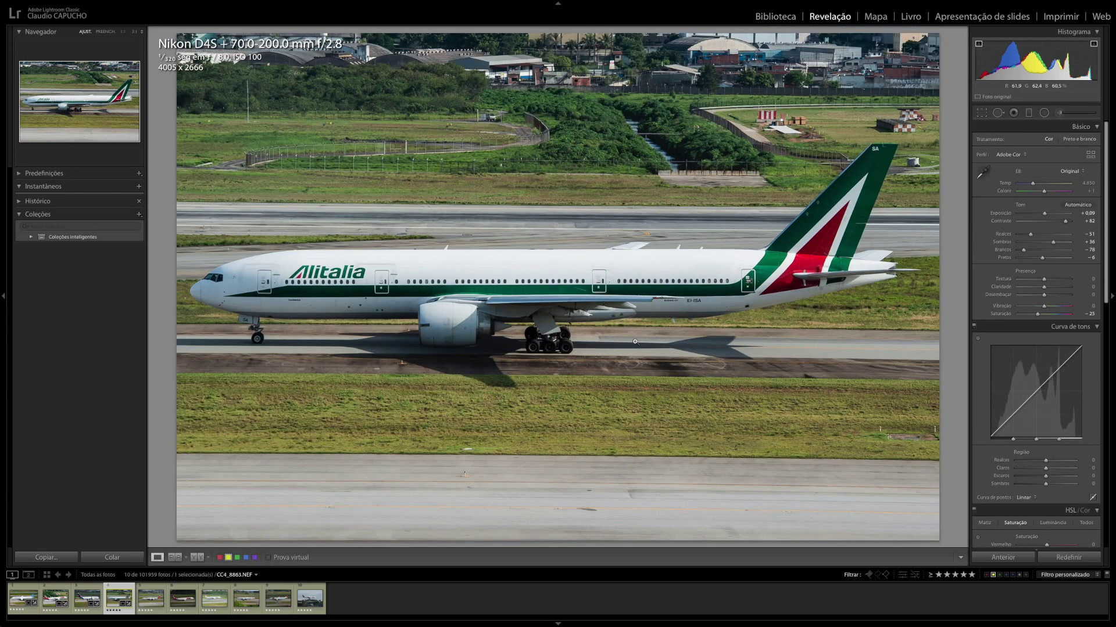
# - Paste the Alitalia photo's tone settings onto the Iberia A340 photo
pyautogui.click(33, 559)
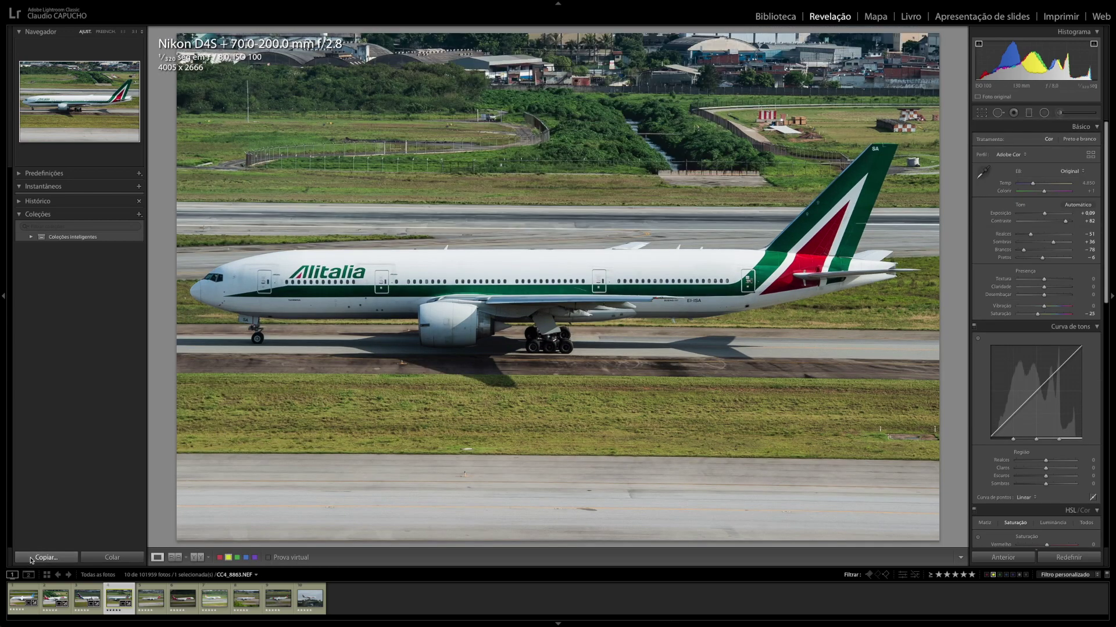
pyautogui.press('Right')
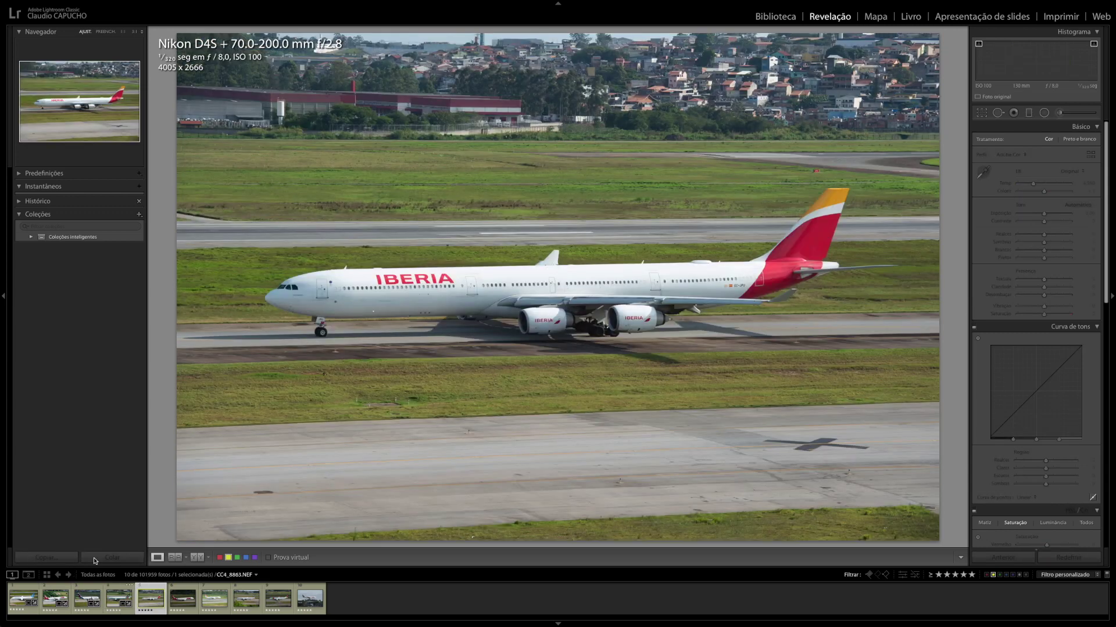
pyautogui.click(96, 559)
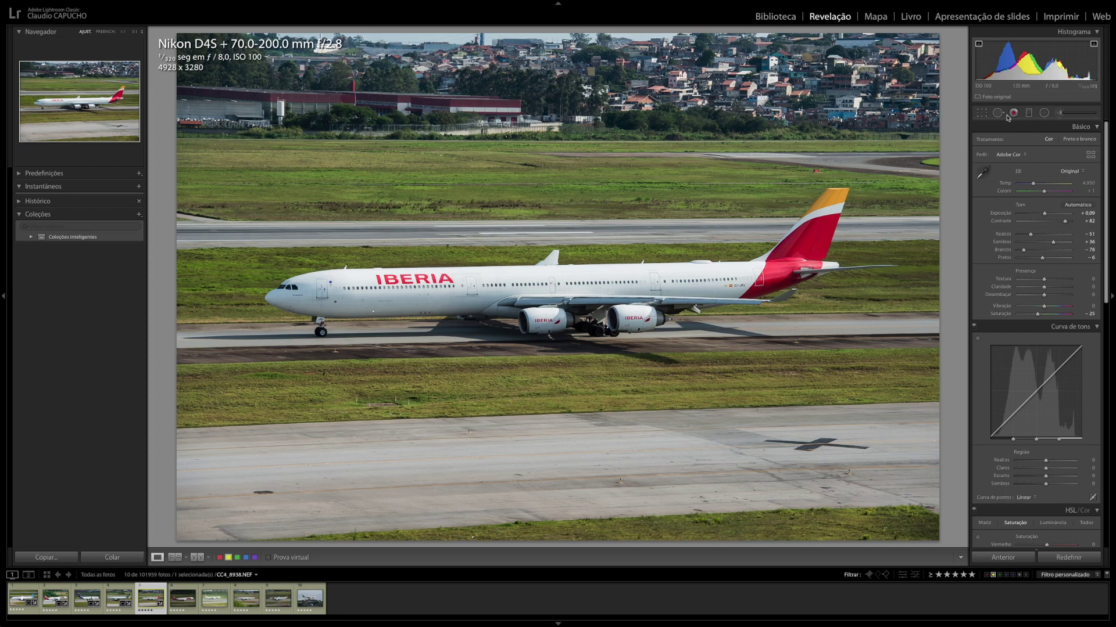
pyautogui.click(982, 113)
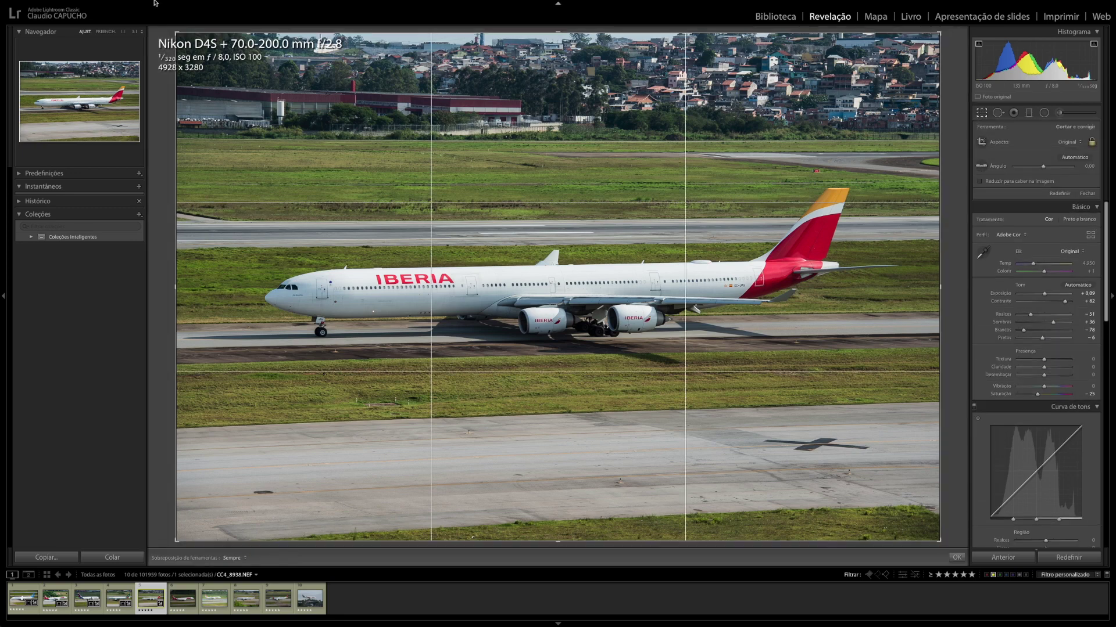
# - Crop the Iberia photo tighter from top-left and bottom-right and recentre the jet
pyautogui.moveTo(177, 33); pyautogui.dragTo(194, 57)
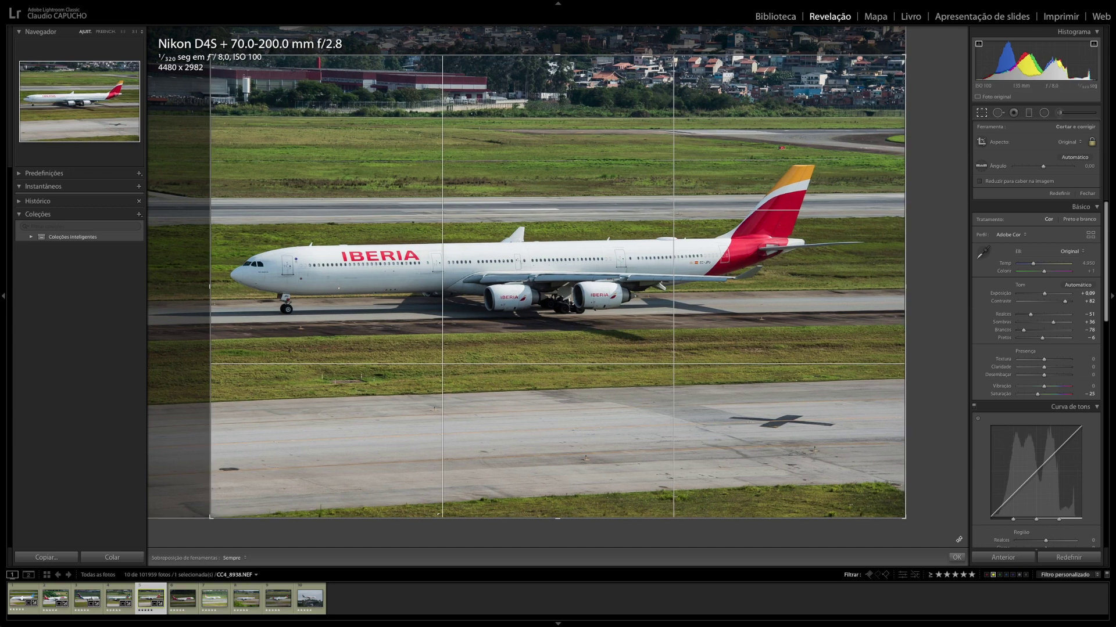
pyautogui.moveTo(905, 517); pyautogui.dragTo(889, 506)
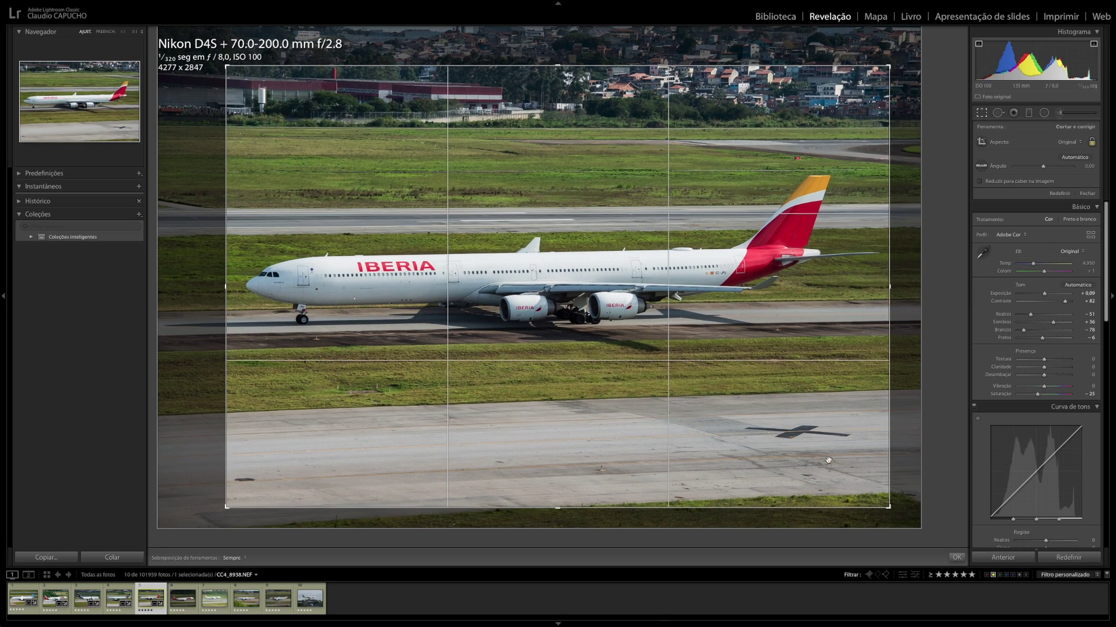
pyautogui.moveTo(731, 337); pyautogui.dragTo(724, 339)
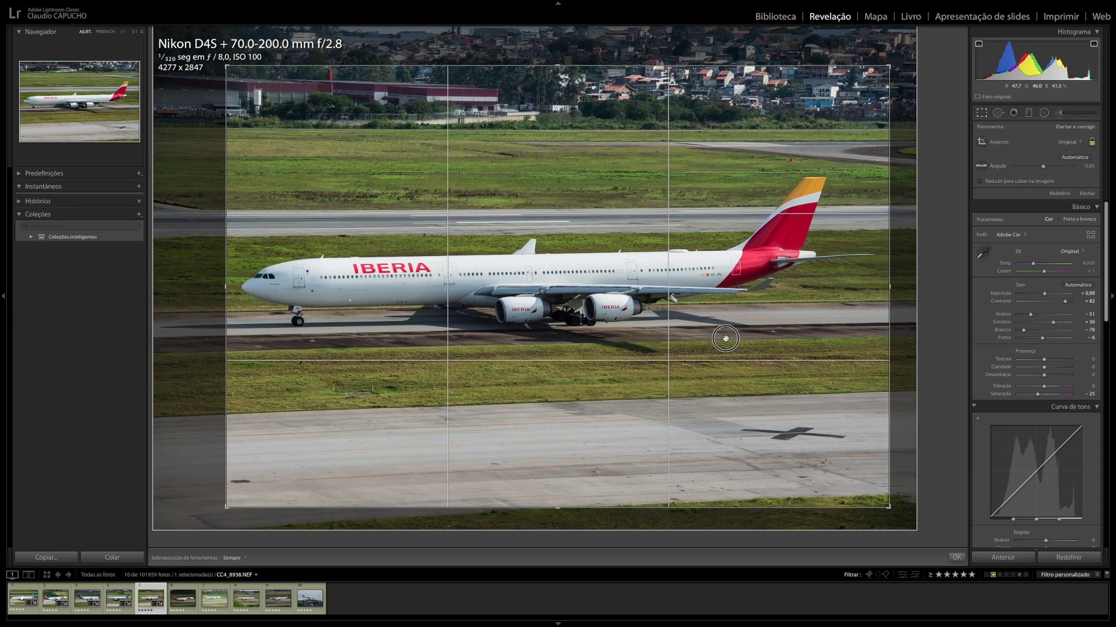
pyautogui.moveTo(725, 339); pyautogui.dragTo(725, 337)
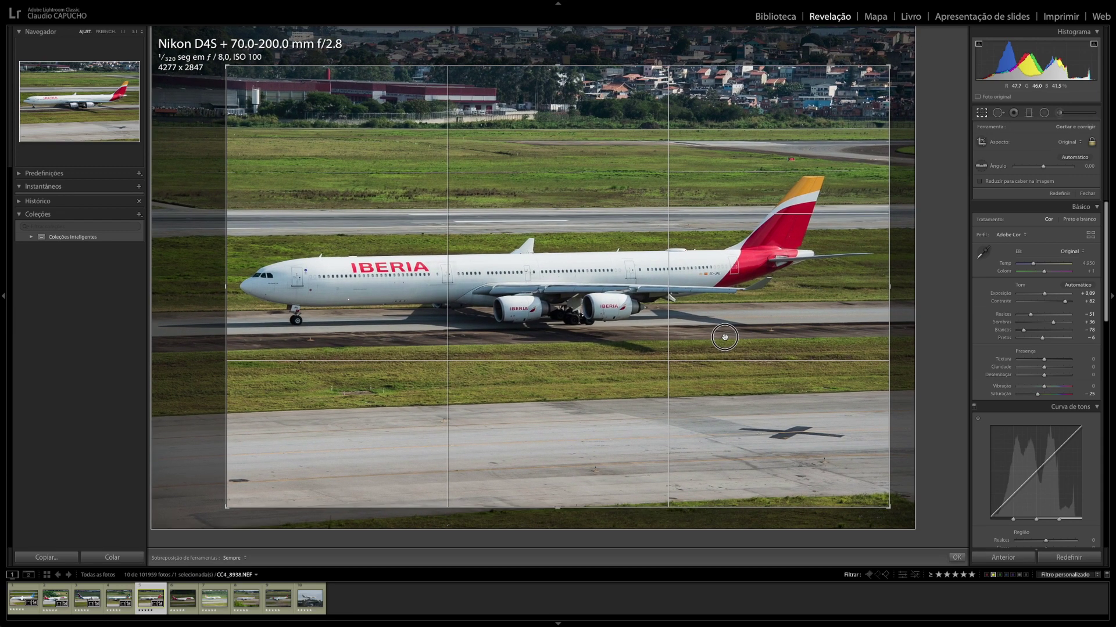
pyautogui.press('Return')
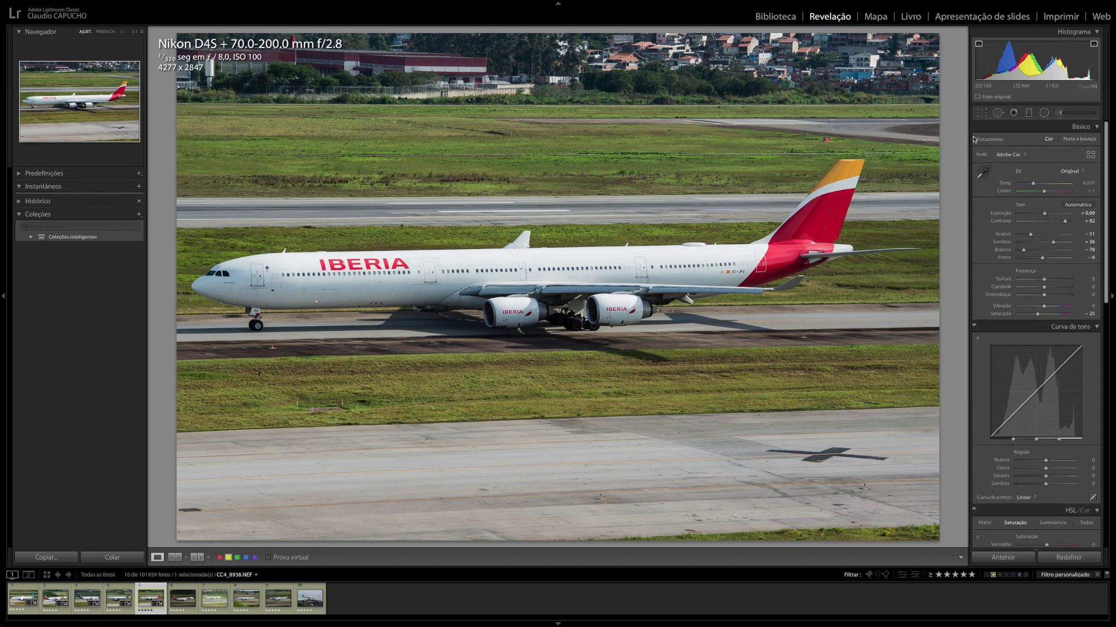
# - Straighten the Iberia photo about 0.68° so the runway is level
pyautogui.click(981, 113)
pyautogui.moveTo(899, 137); pyautogui.dragTo(897, 130)
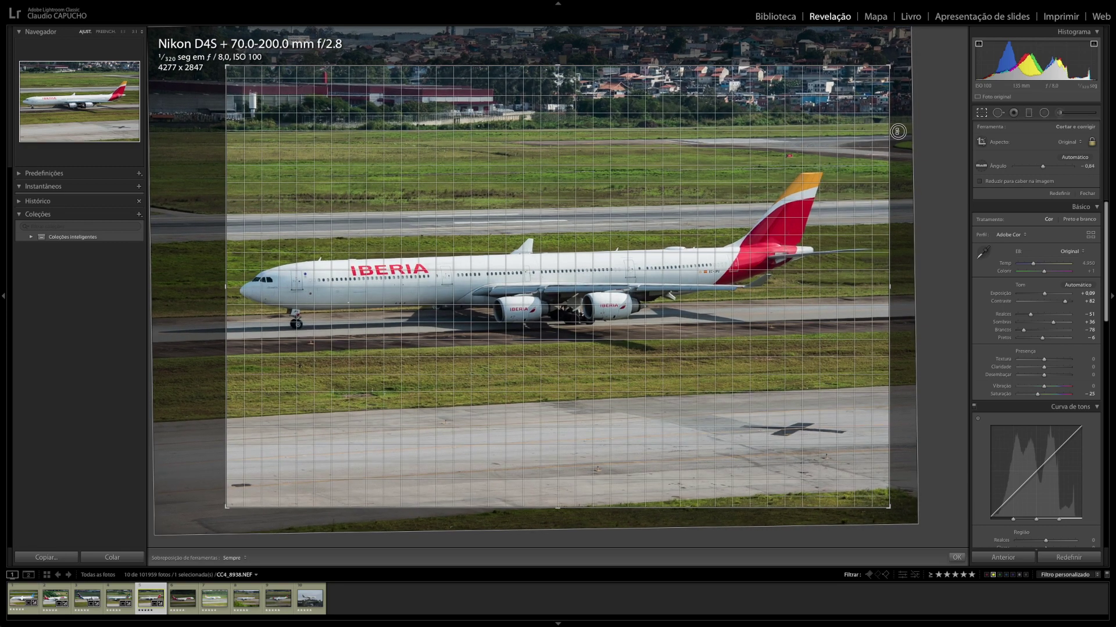
pyautogui.moveTo(897, 130); pyautogui.dragTo(898, 132)
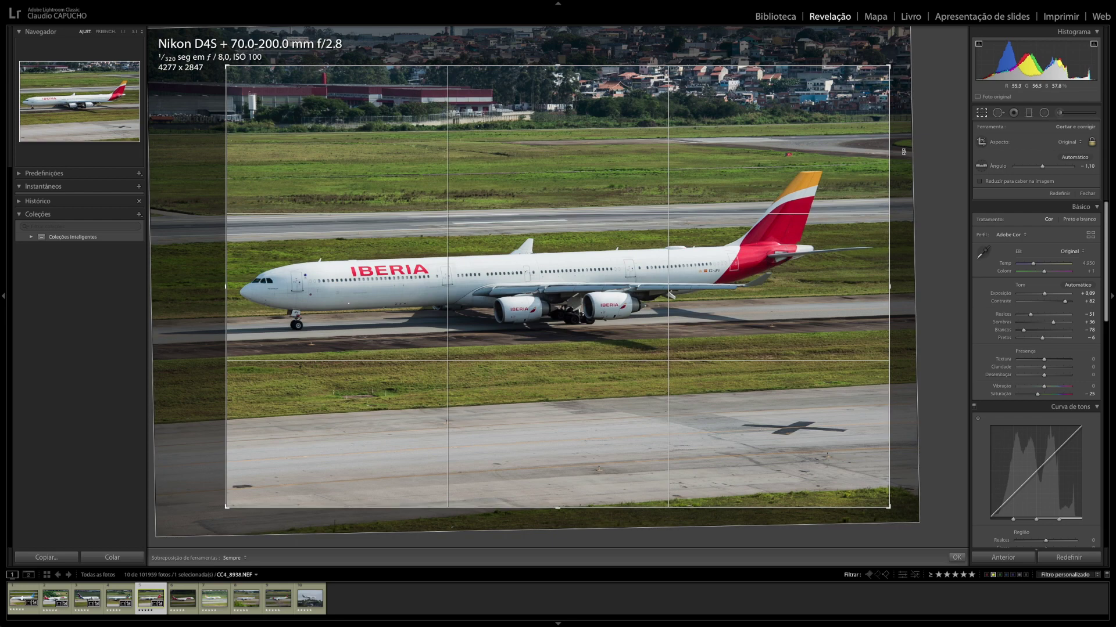
pyautogui.moveTo(899, 152); pyautogui.dragTo(900, 155)
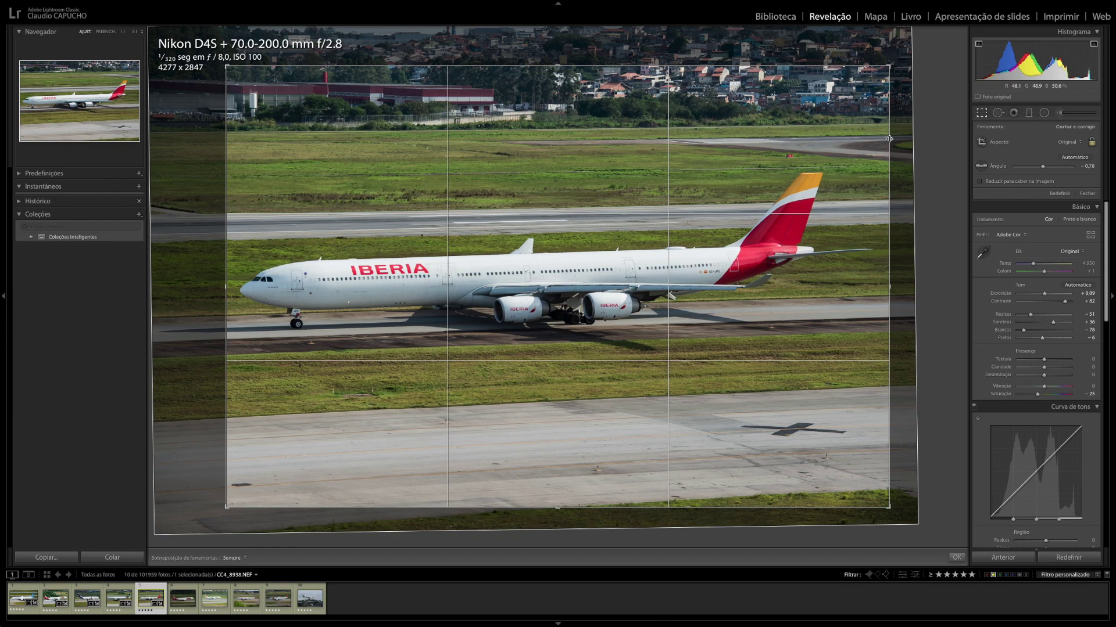
pyautogui.moveTo(891, 141); pyautogui.dragTo(894, 143)
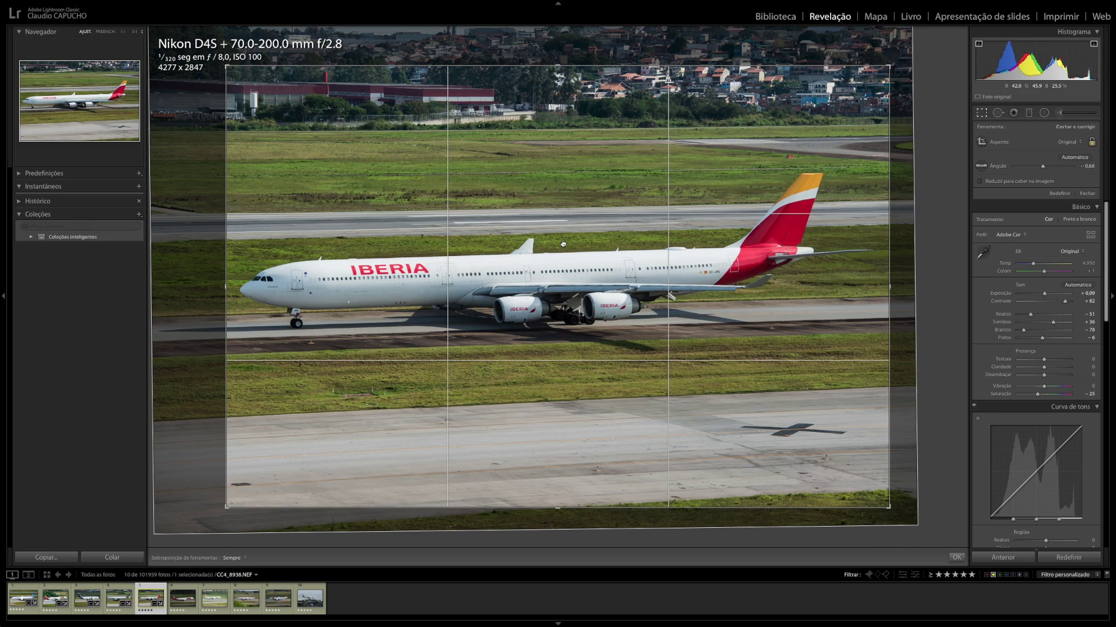
pyautogui.press('Return')
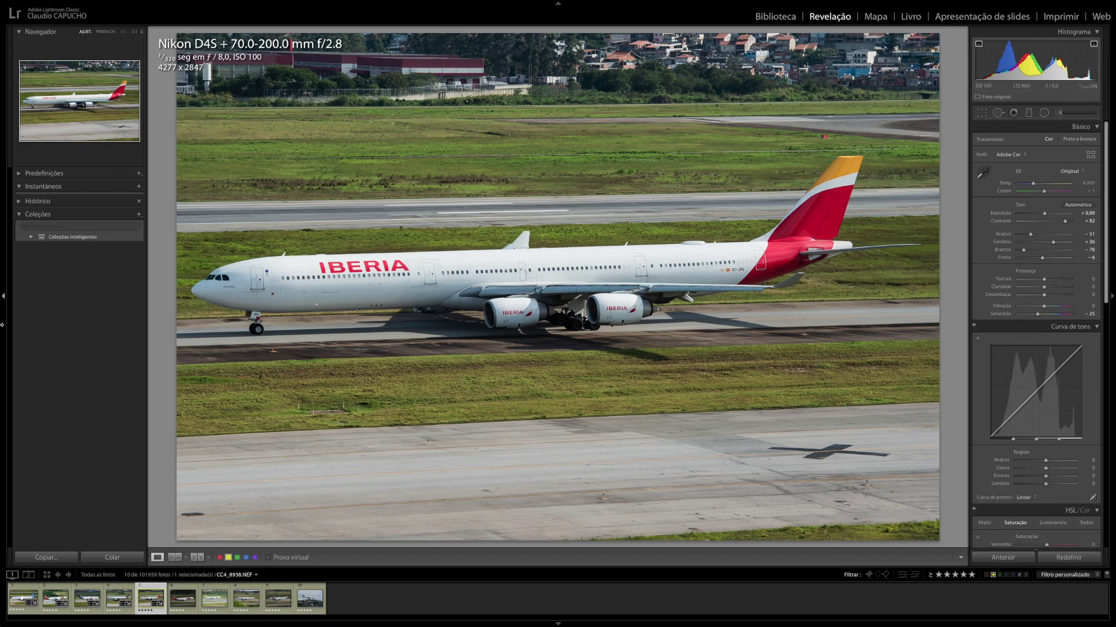
pyautogui.click(46, 556)
# - Paste the Iberia develop settings onto the TAM 767 photo and set exposure to about +0.99
pyautogui.press('Return')
pyautogui.press('Right')
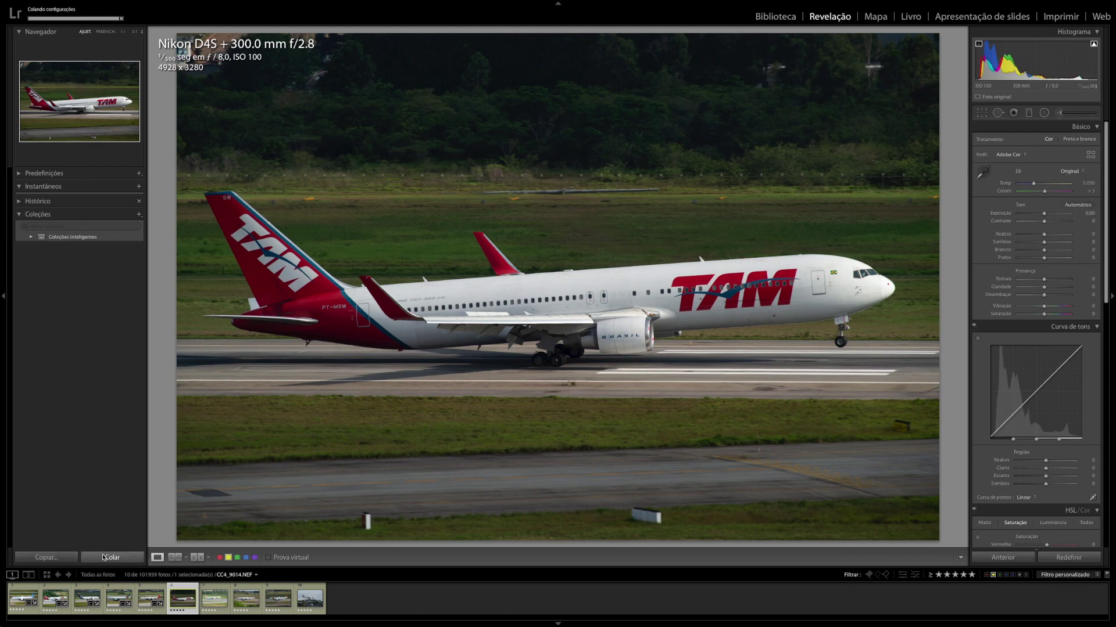
pyautogui.click(103, 557)
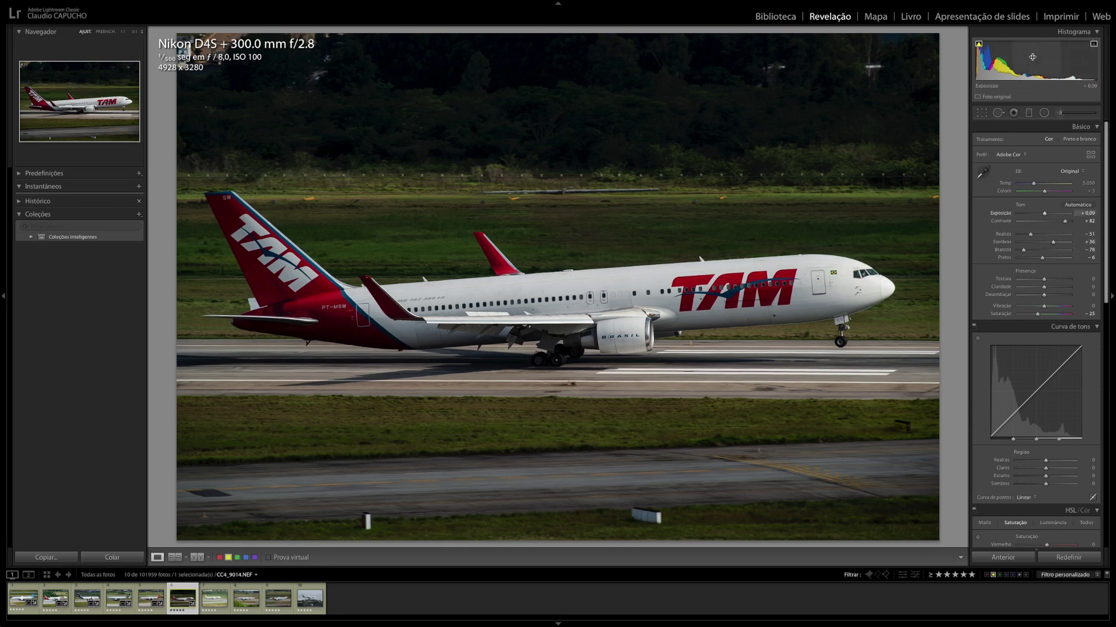
pyautogui.moveTo(1003, 61); pyautogui.dragTo(1050, 61)
pyautogui.moveTo(1028, 57); pyautogui.dragTo(1033, 57)
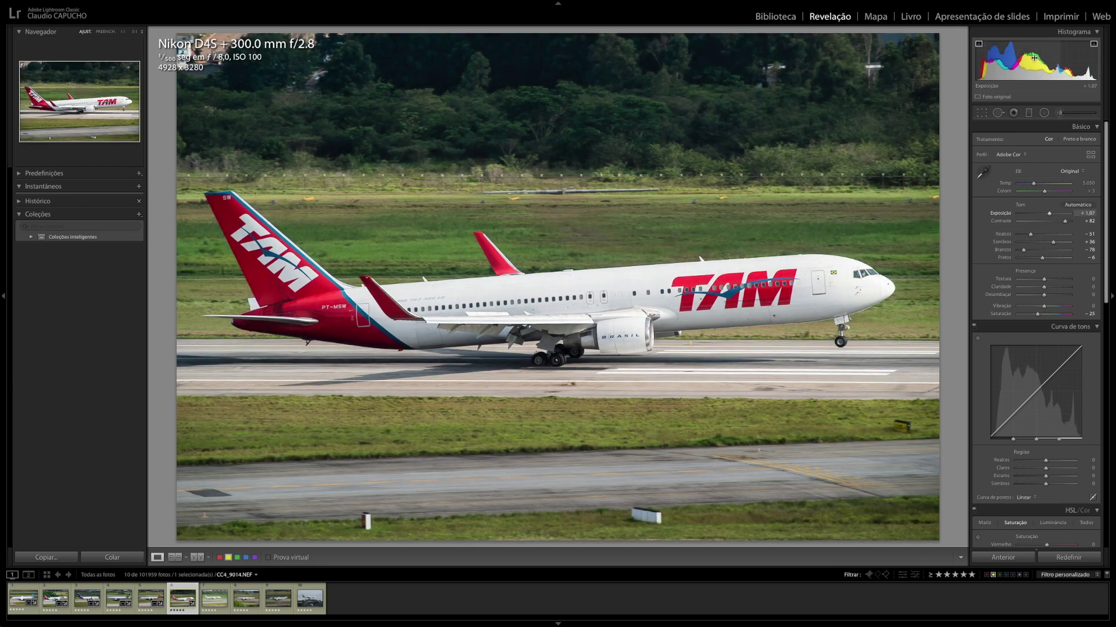
pyautogui.moveTo(1032, 57); pyautogui.dragTo(1029, 57)
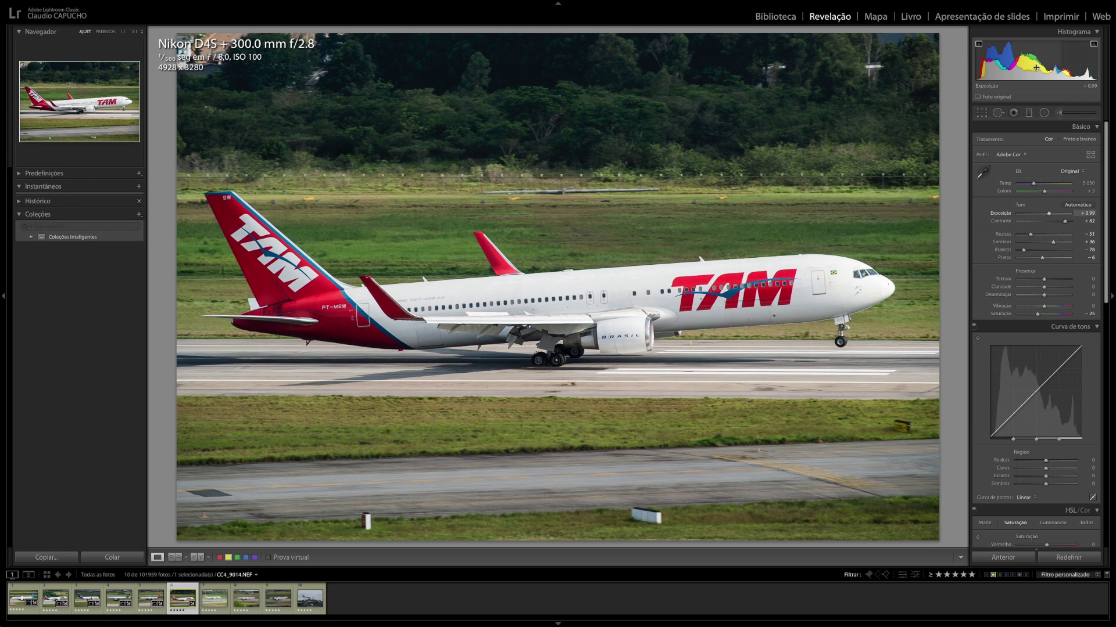
# - Crop the TAM 767 photo tighter from top-right and bottom-left with a tiny levelling tilt
pyautogui.click(982, 113)
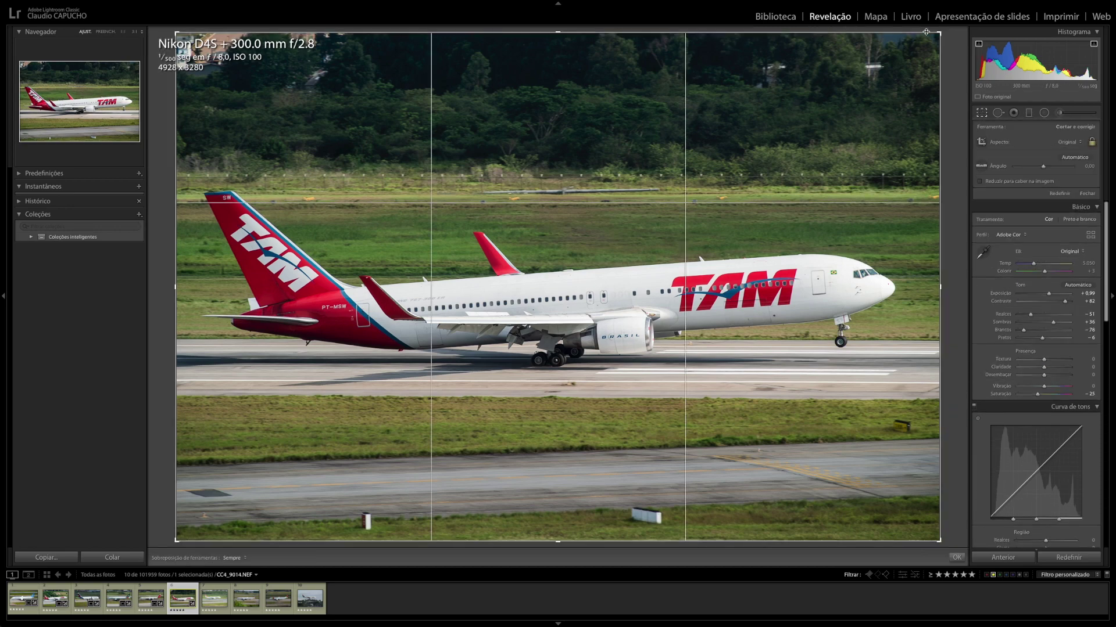
pyautogui.moveTo(925, 33); pyautogui.dragTo(928, 45)
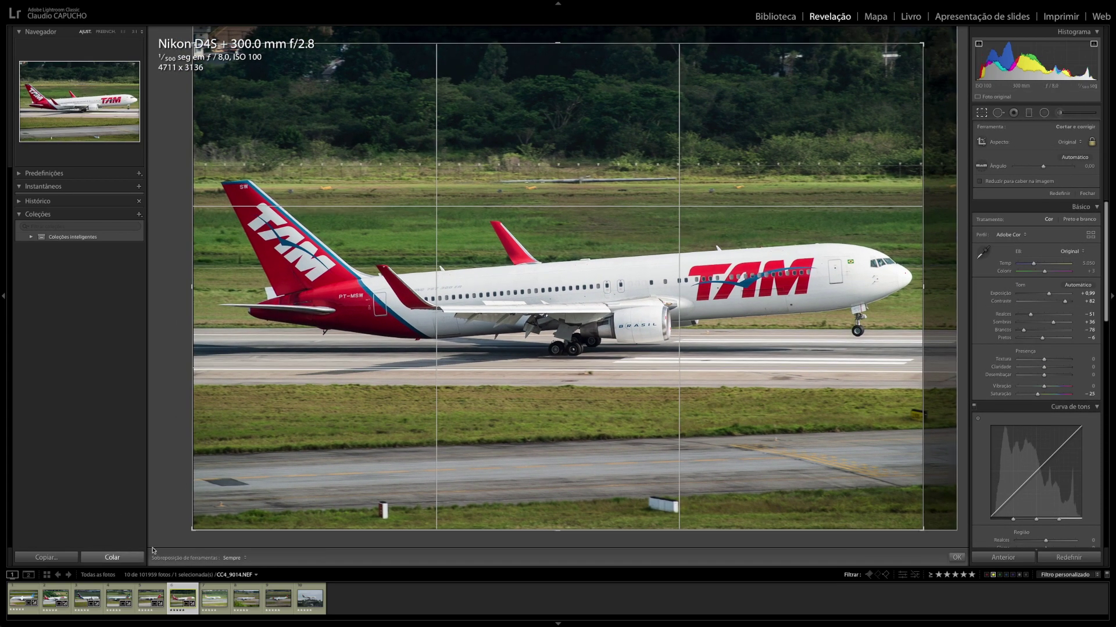
pyautogui.moveTo(193, 529); pyautogui.dragTo(207, 518)
pyautogui.moveTo(545, 304); pyautogui.dragTo(543, 291)
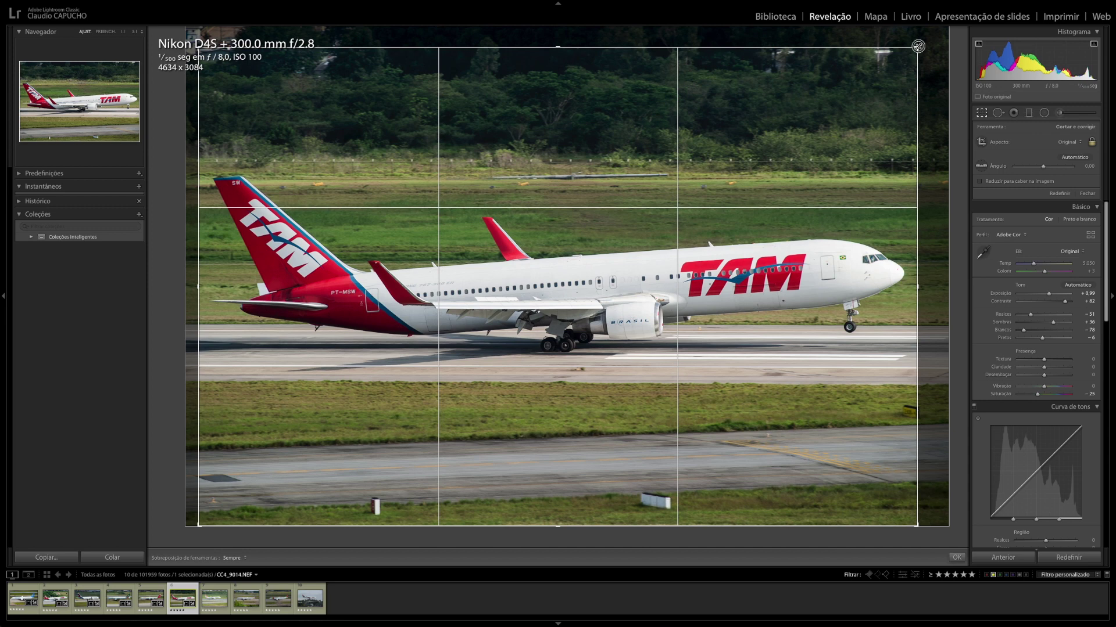
pyautogui.moveTo(739, 189); pyautogui.dragTo(738, 189)
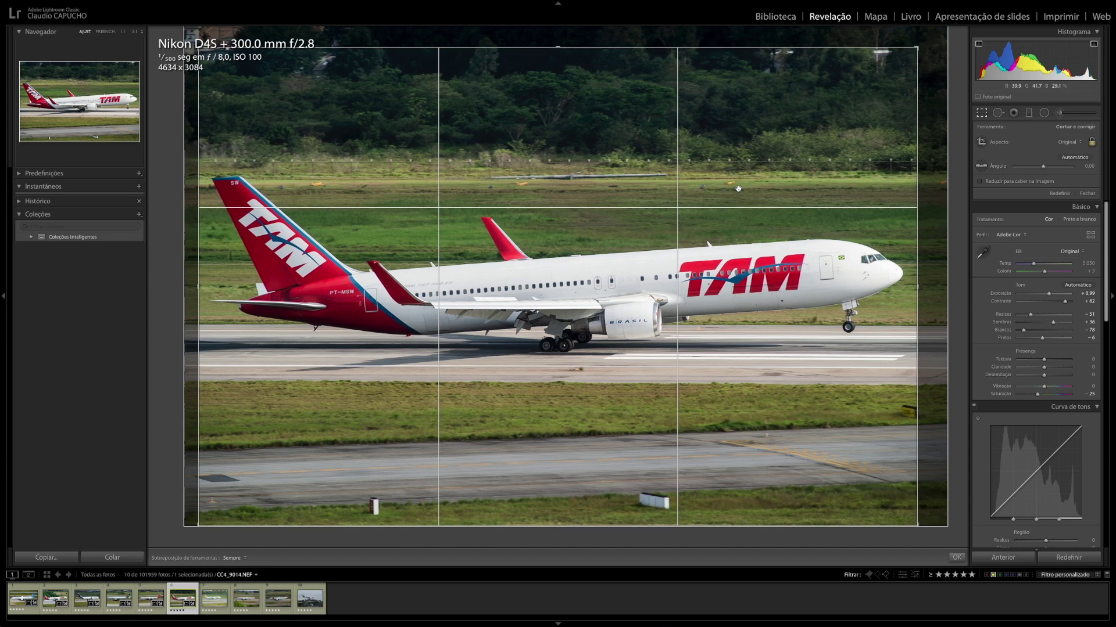
pyautogui.moveTo(915, 48); pyautogui.dragTo(928, 62)
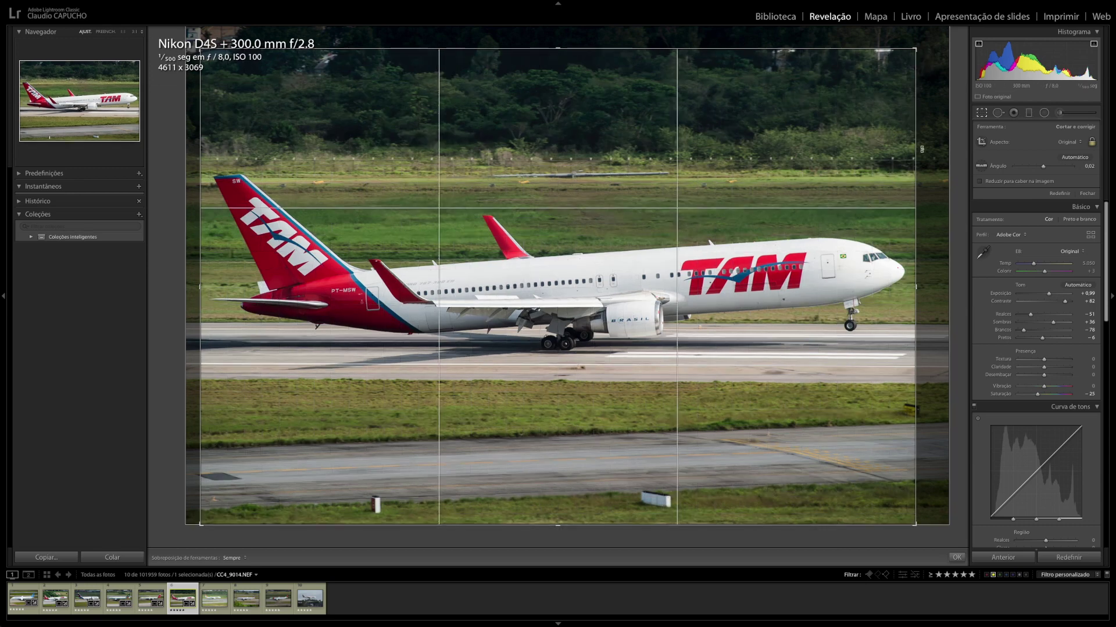
pyautogui.moveTo(923, 146); pyautogui.dragTo(922, 149)
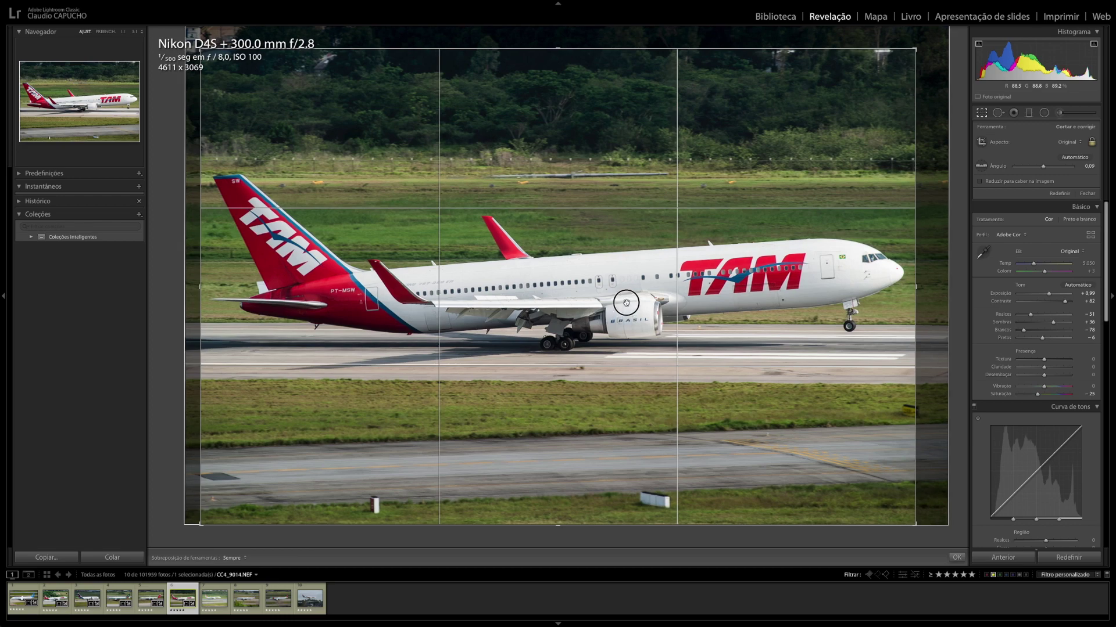
pyautogui.click(626, 303)
pyautogui.doubleClick(625, 303)
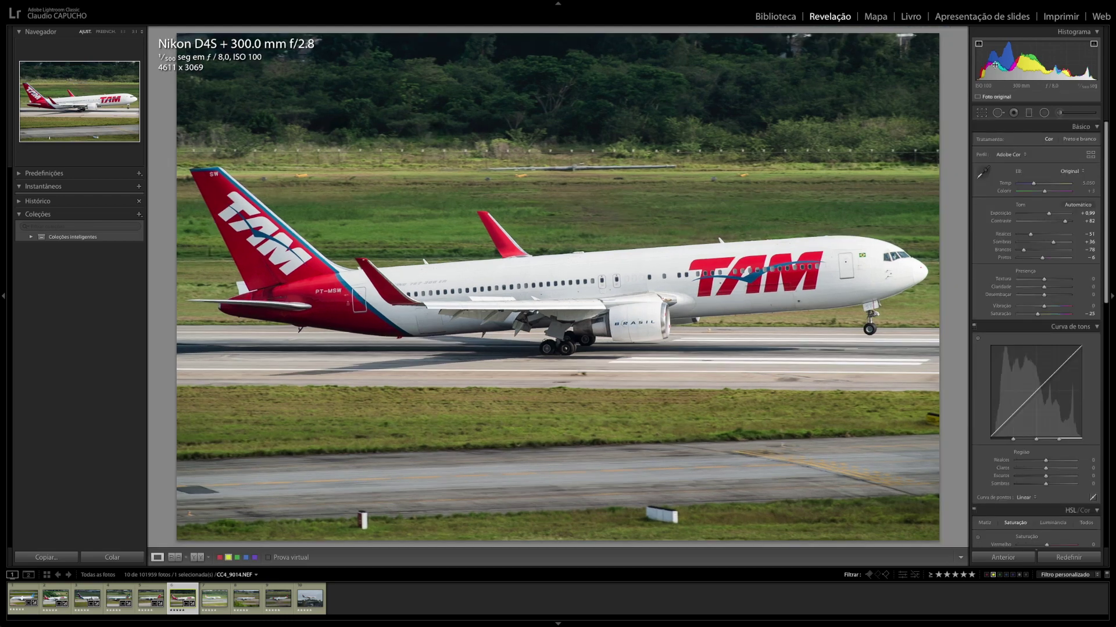
# - Set the TAM photo's exposure near +1.05, blacks to about −27 and whites to −69
pyautogui.moveTo(1048, 213); pyautogui.dragTo(1049, 213)
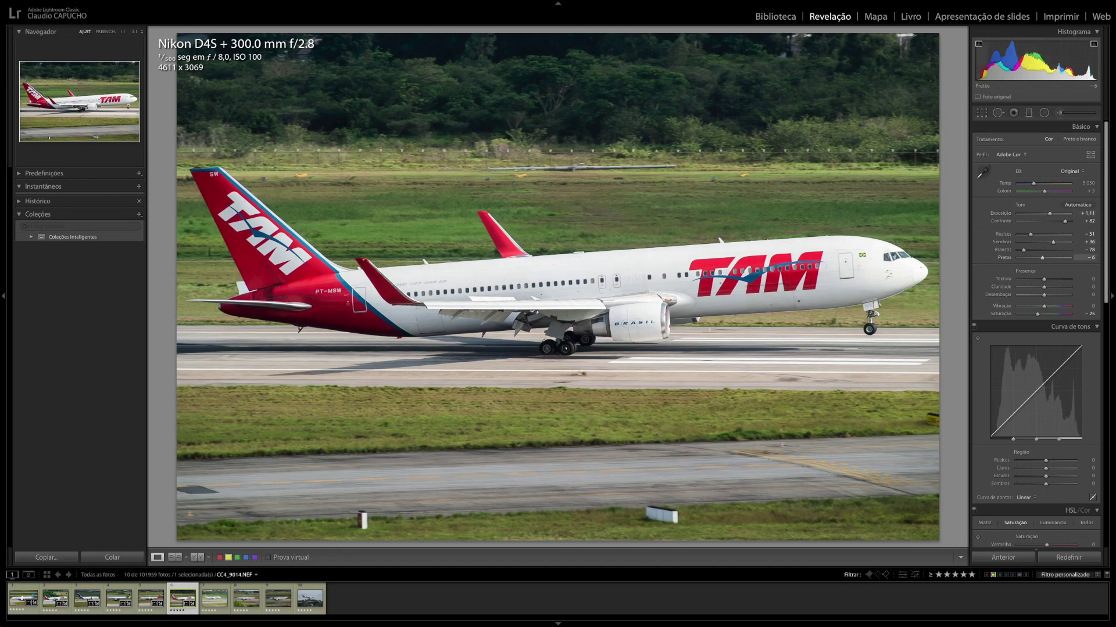
pyautogui.moveTo(982, 75); pyautogui.dragTo(982, 75)
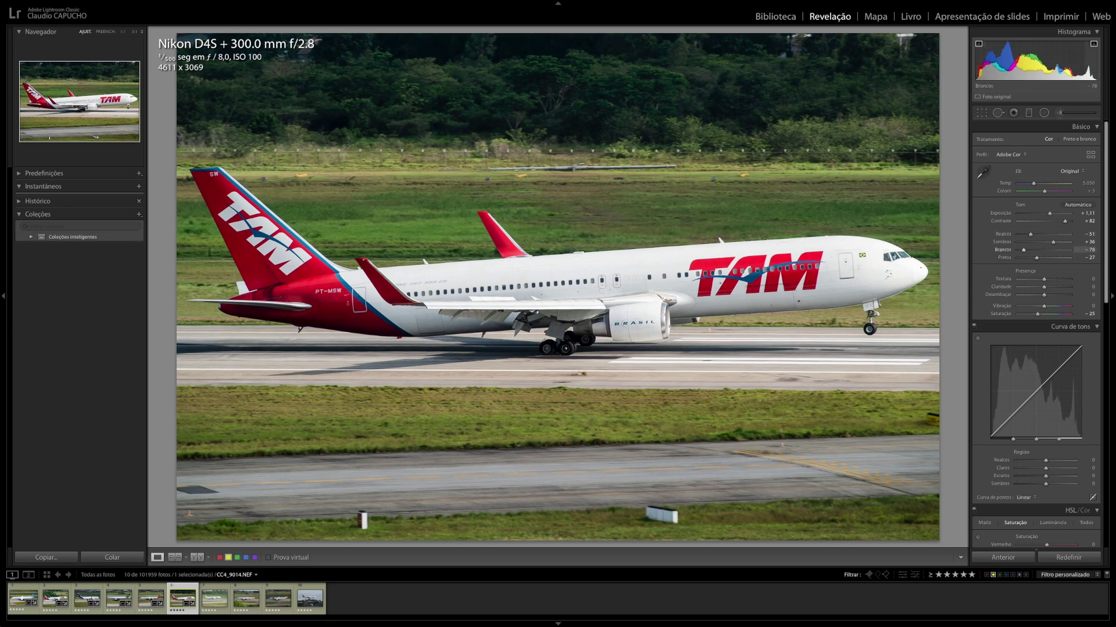
pyautogui.moveTo(1072, 70)
pyautogui.mouseDown()
pyautogui.moveTo(1089, 70)
pyautogui.moveTo(1036, 61)
pyautogui.mouseUp()
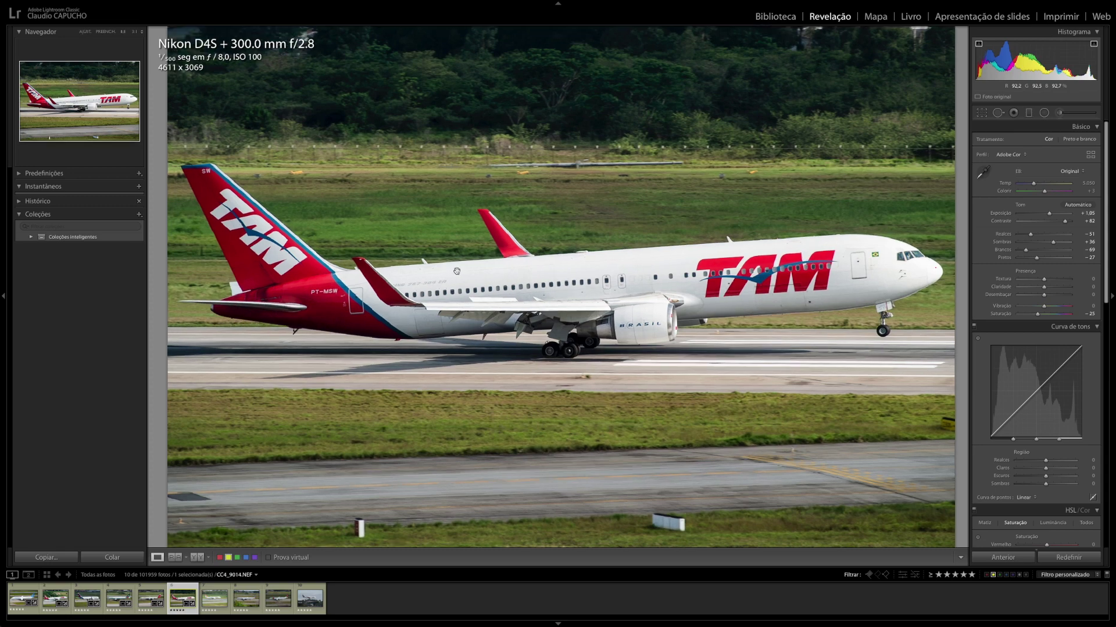
# - Inspect the TAM 767 at 1:1 along its nose and tail, then bring up Copy Settings
pyautogui.click(457, 272)
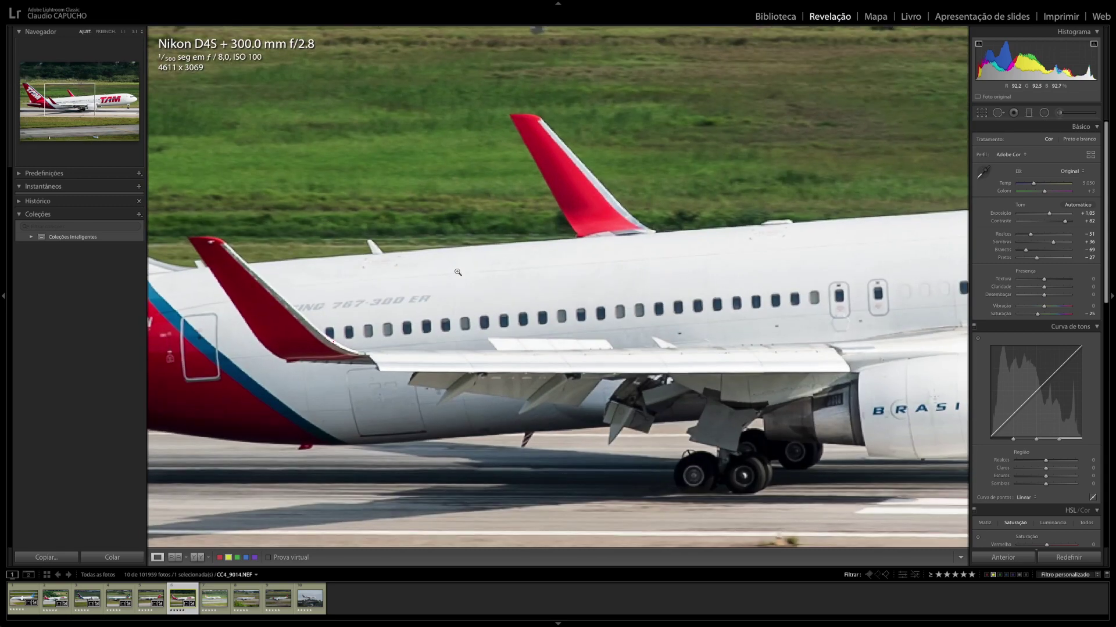
pyautogui.click(457, 272)
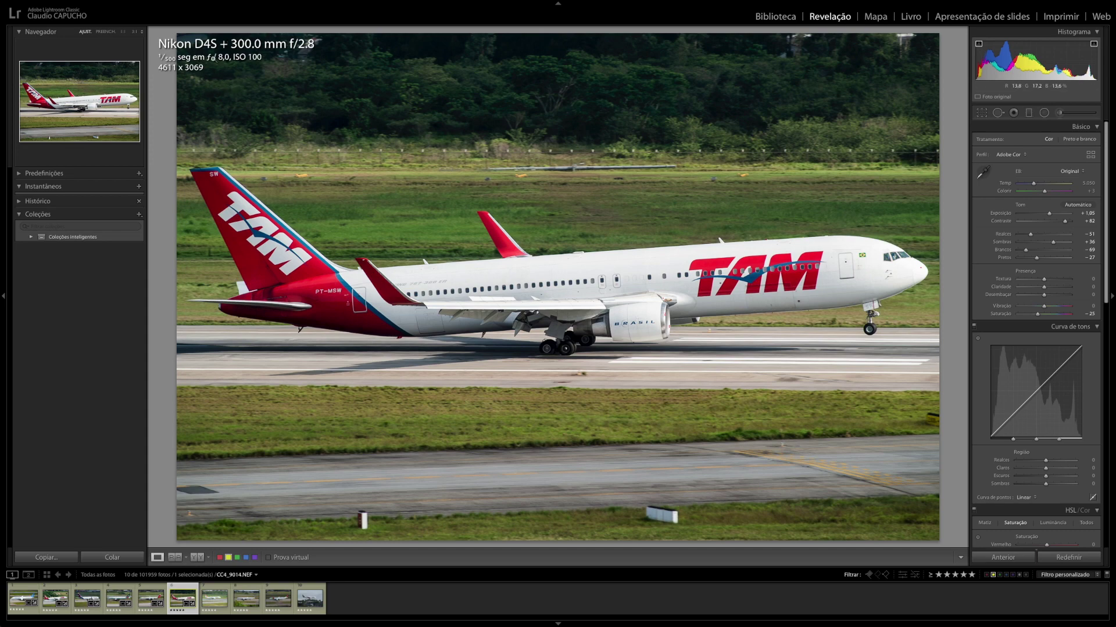
pyautogui.click(464, 275)
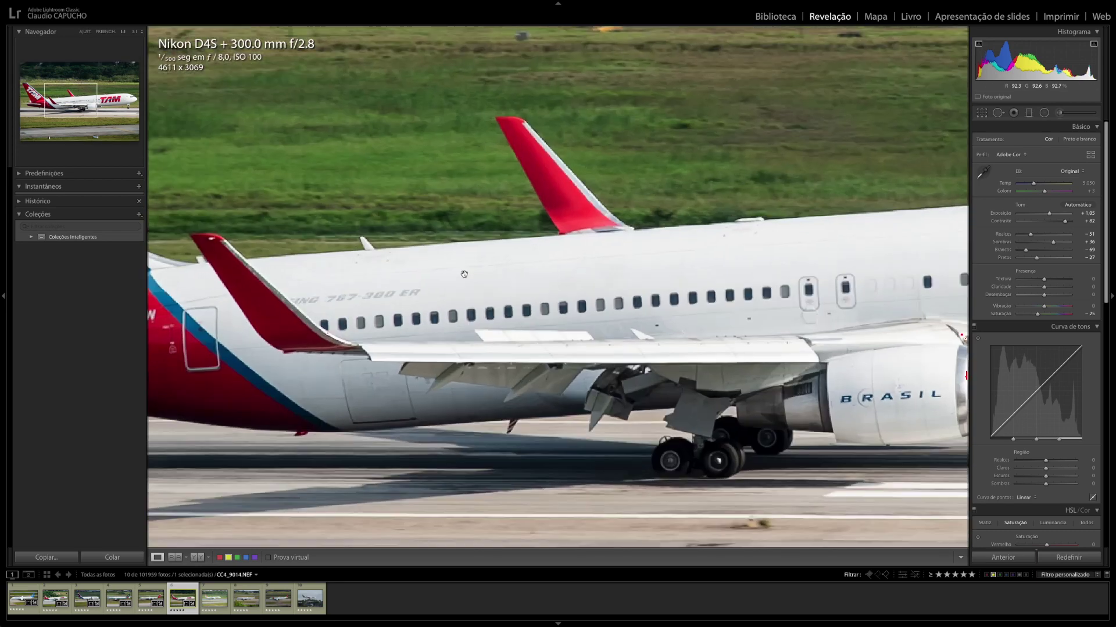
pyautogui.hscroll(5, 415, 285)
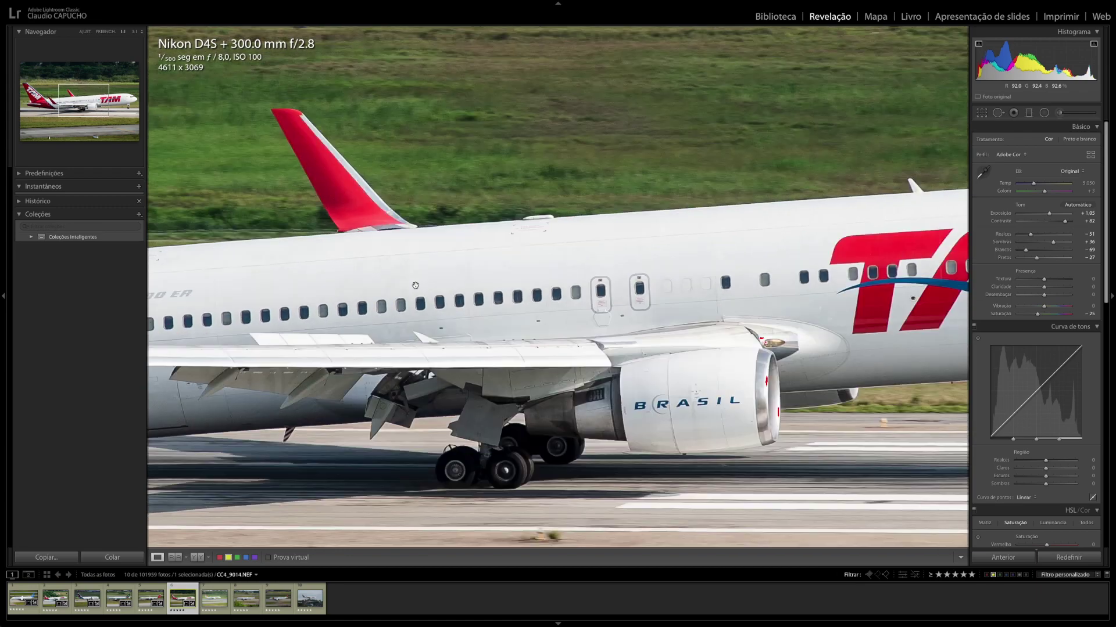
pyautogui.hscroll(5, 416, 286)
pyautogui.hscroll(3, 415, 286)
pyautogui.hscroll(2, 416, 285)
pyautogui.hscroll(3, 415, 285)
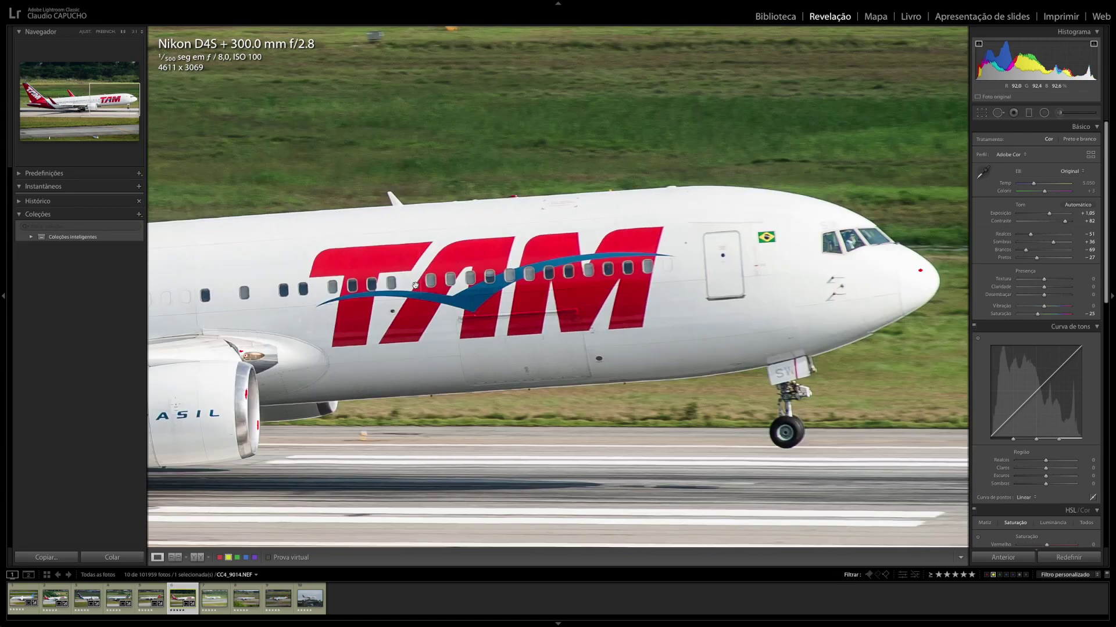
pyautogui.hscroll(1, 416, 285)
pyautogui.hscroll(2, 416, 286)
pyautogui.hscroll(-2, 415, 285)
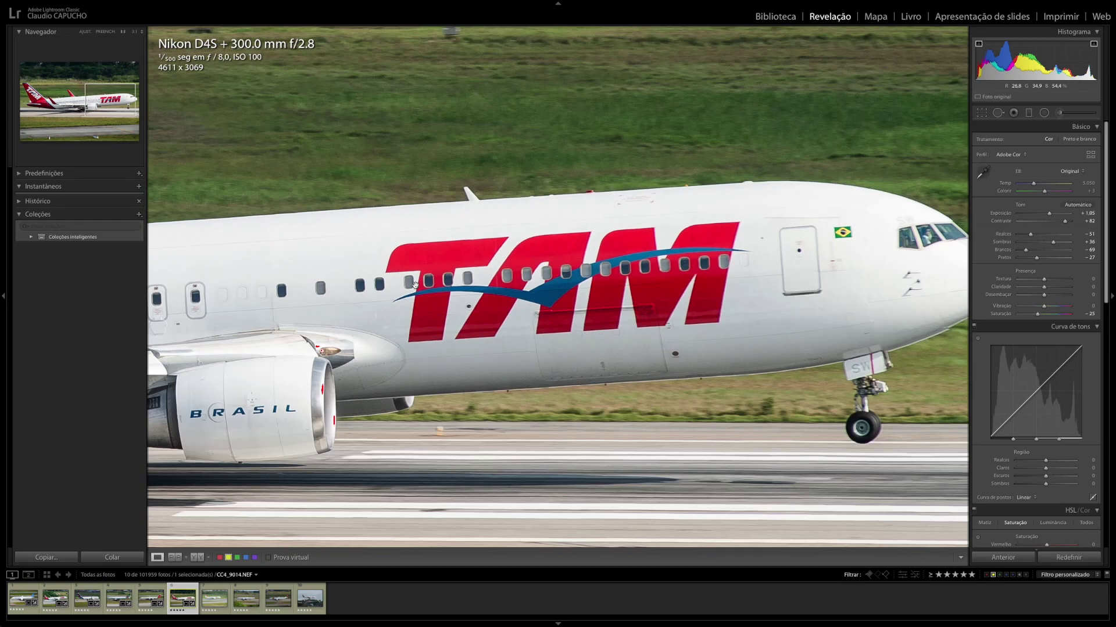
pyautogui.hscroll(-5, 416, 286)
pyautogui.hscroll(-5, 416, 285)
pyautogui.hscroll(-4, 415, 285)
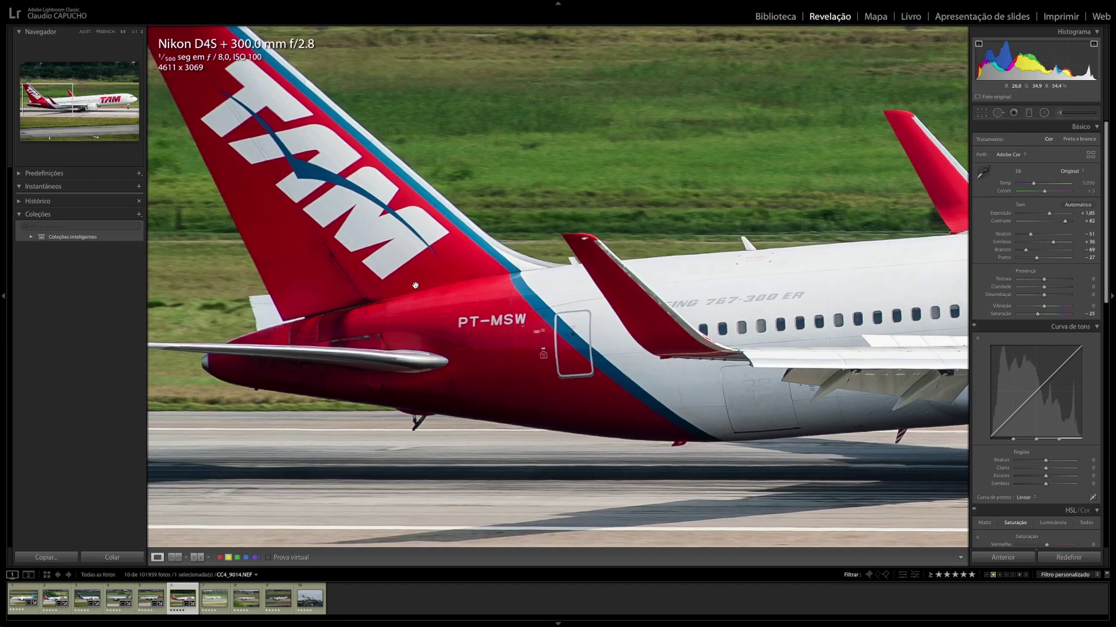
pyautogui.click(416, 285)
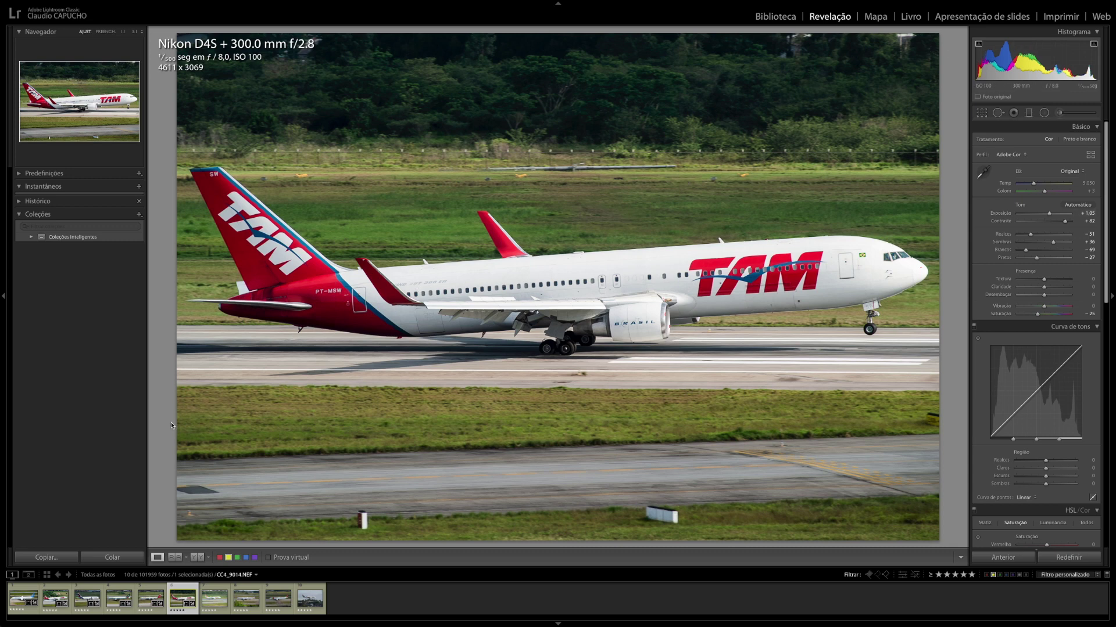
pyautogui.click(26, 559)
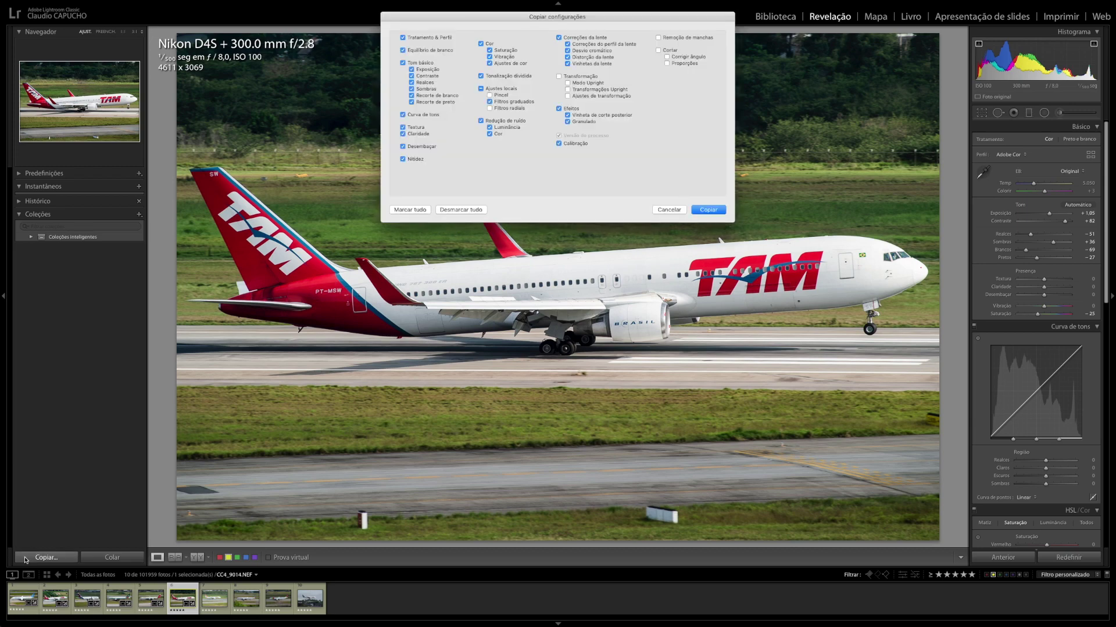
# - Copy the TAM photo's develop settings and paste them onto the GOL 737 photo
pyautogui.press('Return')
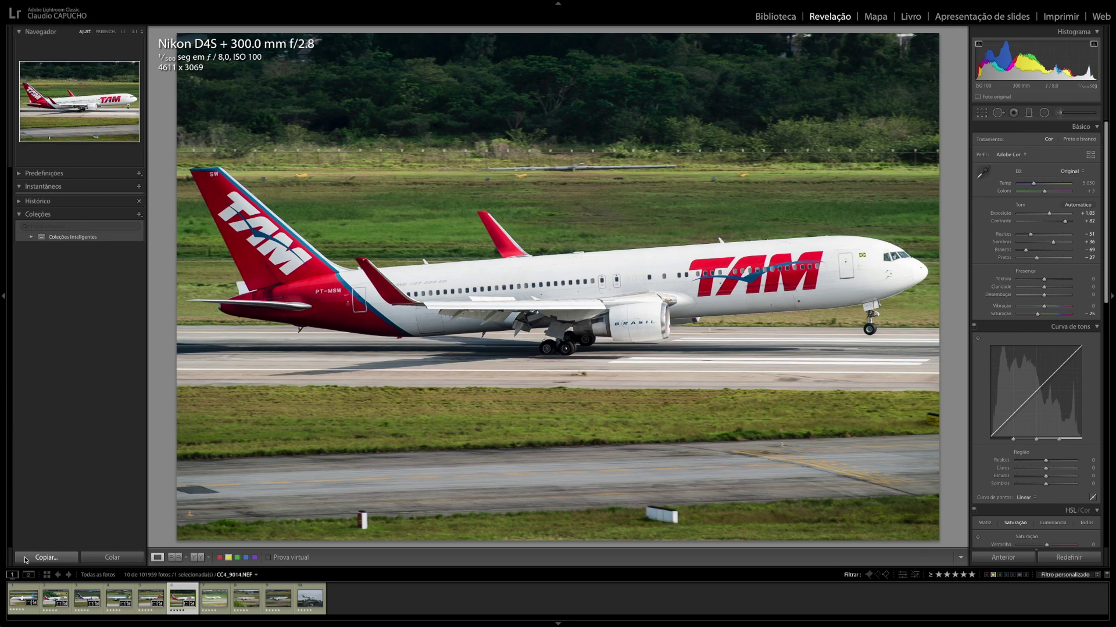
pyautogui.press('Right')
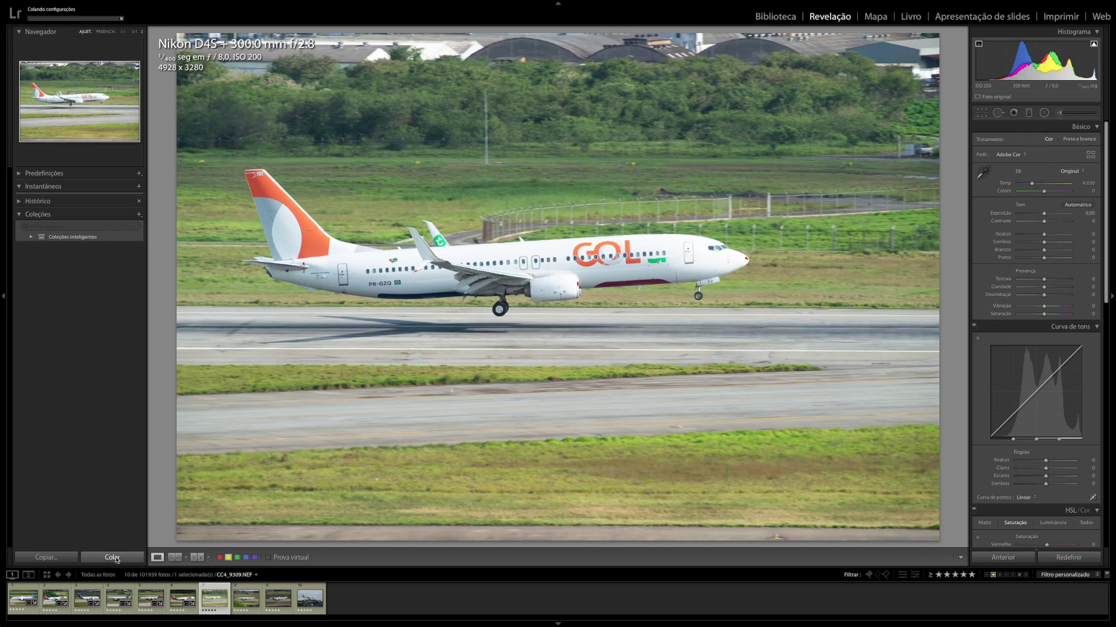
pyautogui.click(113, 558)
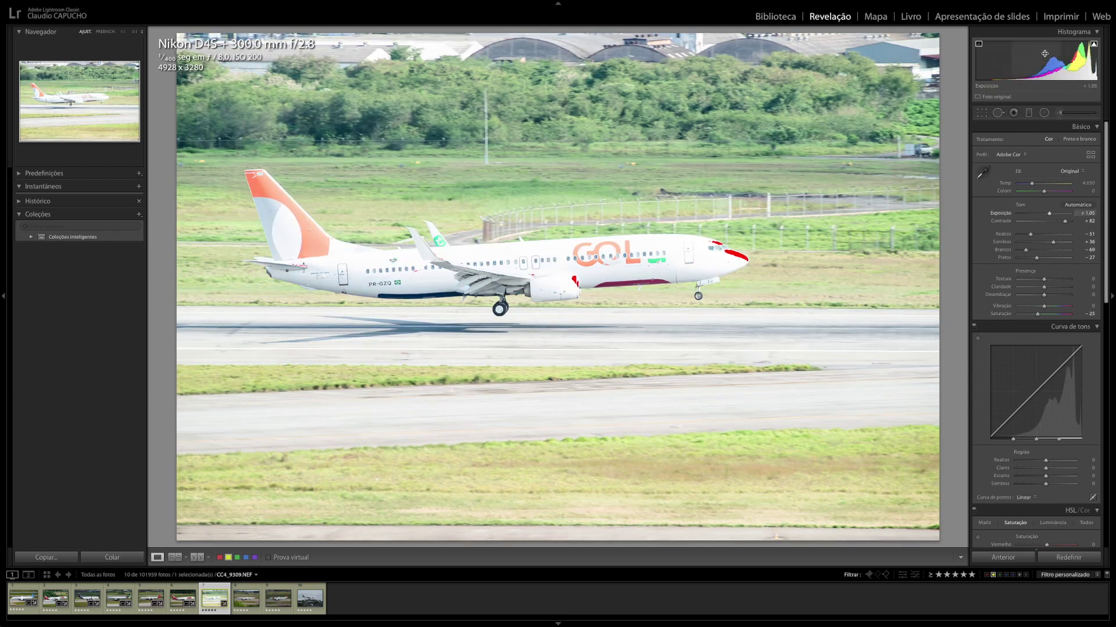
# - Ease the GOL 737 photo's exposure down to about +0.25, with contrast at +82
pyautogui.moveTo(1080, 61); pyautogui.dragTo(1037, 64)
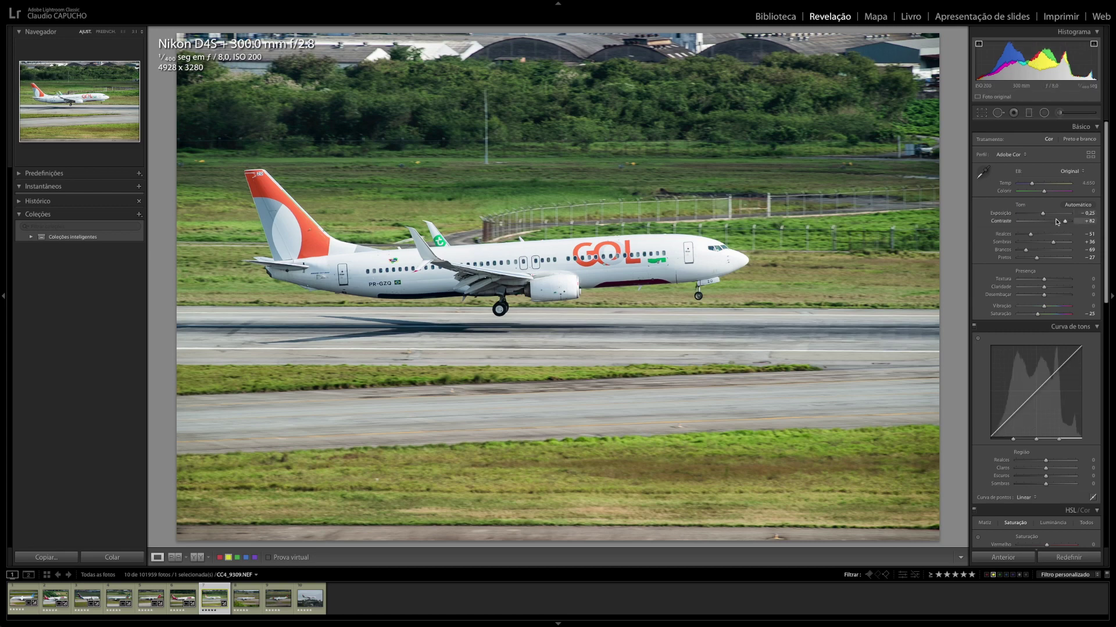
pyautogui.moveTo(1064, 221); pyautogui.dragTo(1066, 222)
pyautogui.scroll(-5, 999, 227)
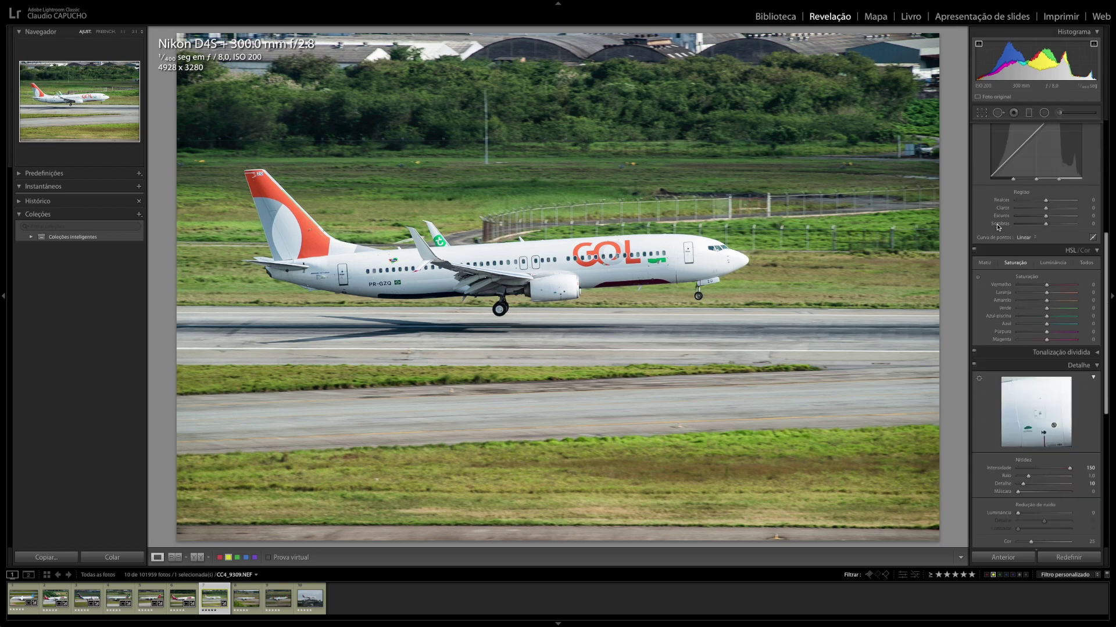
pyautogui.scroll(-5, 1023, 262)
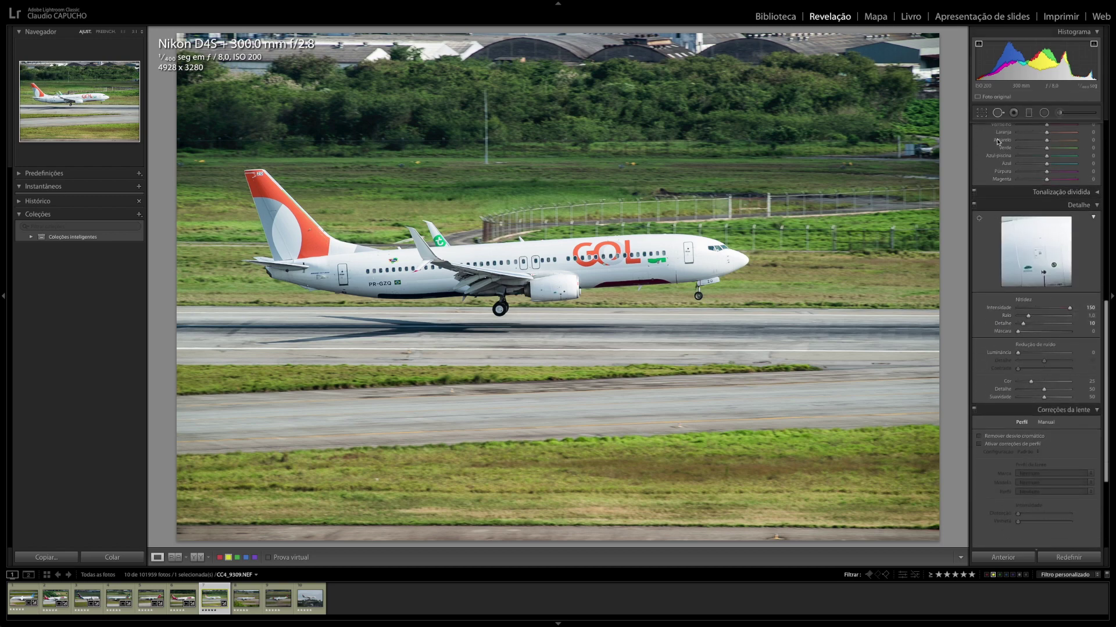
pyautogui.scroll(5, 999, 142)
pyautogui.scroll(5, 999, 142)
pyautogui.scroll(-1, 976, 145)
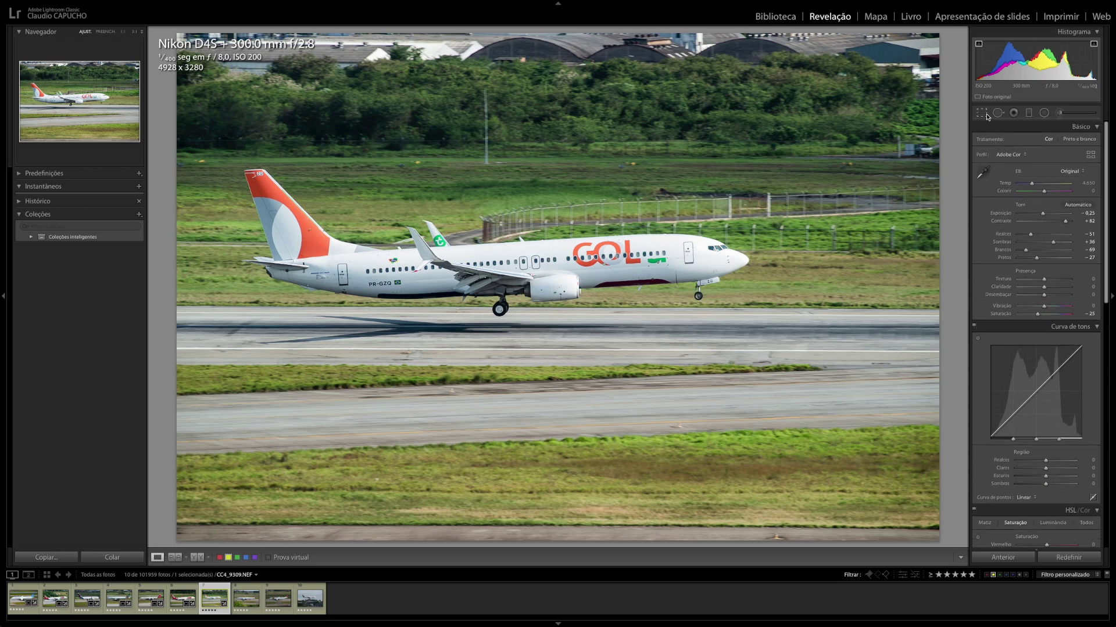
pyautogui.click(982, 113)
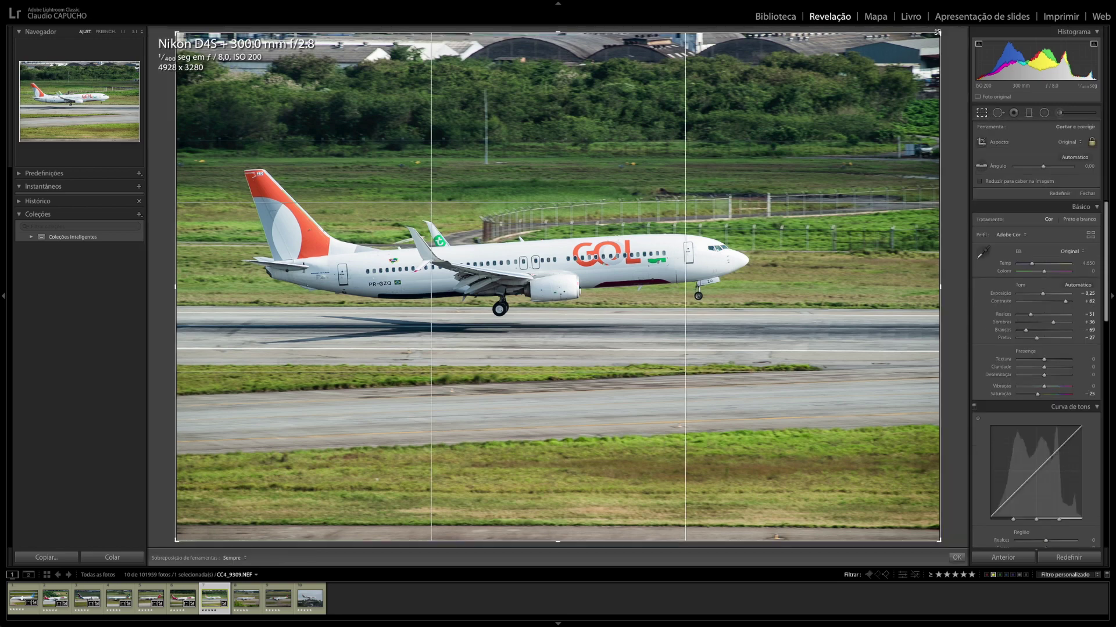
# - Tighten the GOL crop from the top-right and bottom-left corners and reposition the plane
pyautogui.moveTo(938, 32); pyautogui.dragTo(888, 81)
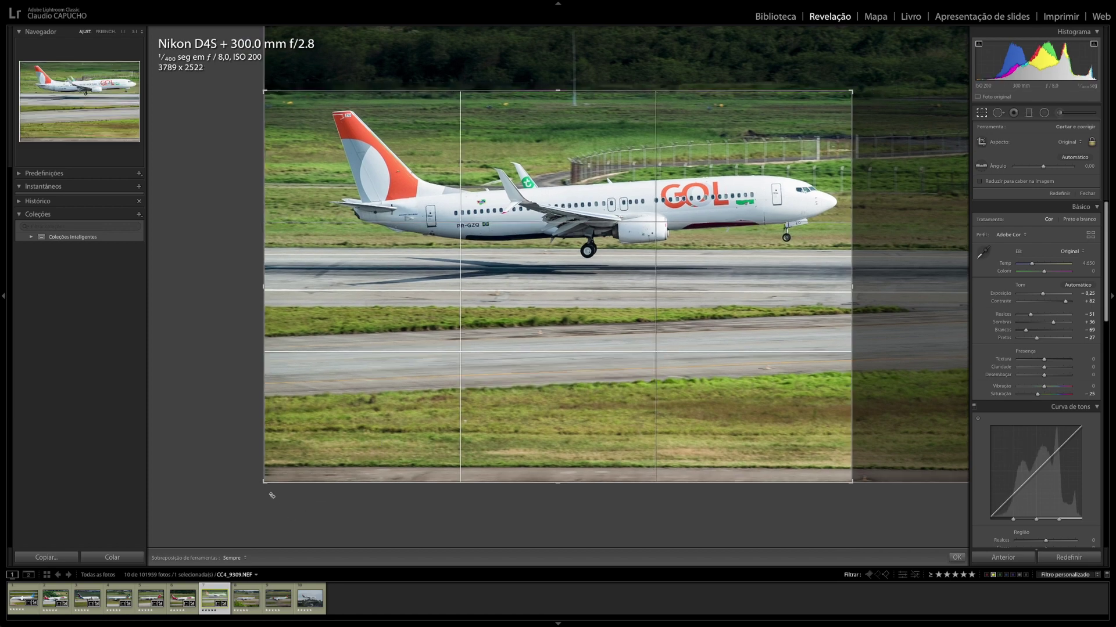
pyautogui.moveTo(265, 481); pyautogui.dragTo(281, 464)
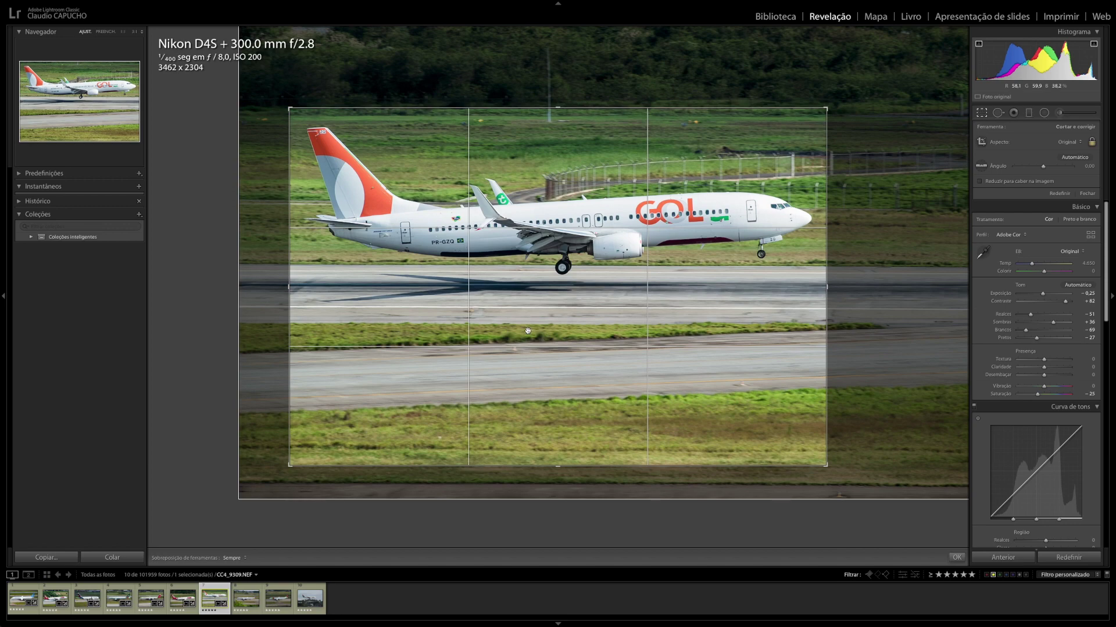
pyautogui.moveTo(527, 331); pyautogui.dragTo(524, 391)
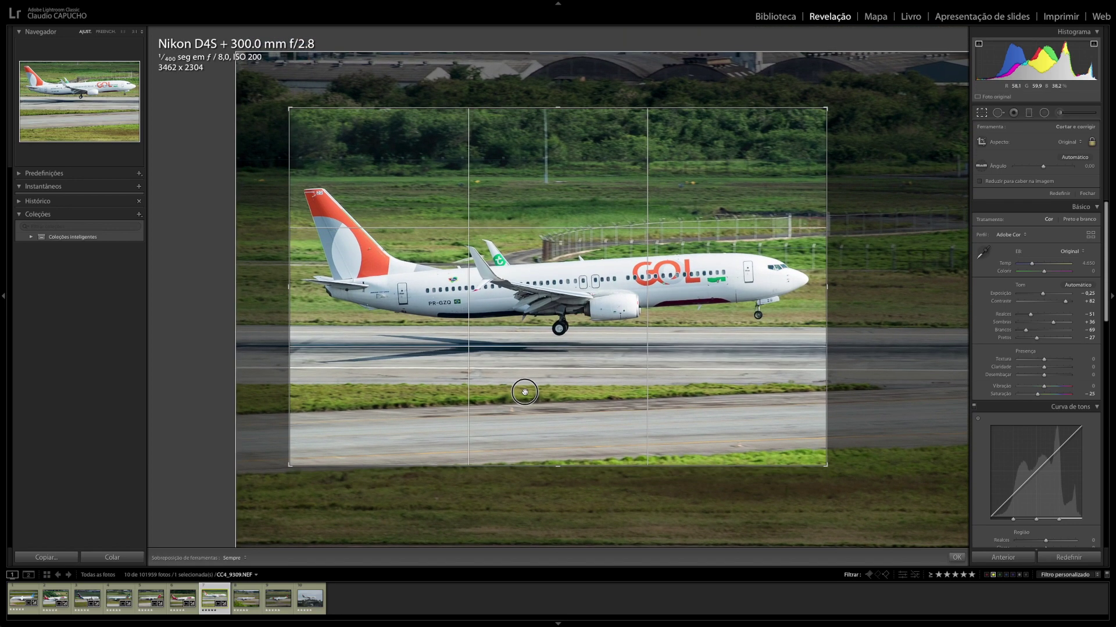
pyautogui.moveTo(524, 391); pyautogui.dragTo(526, 392)
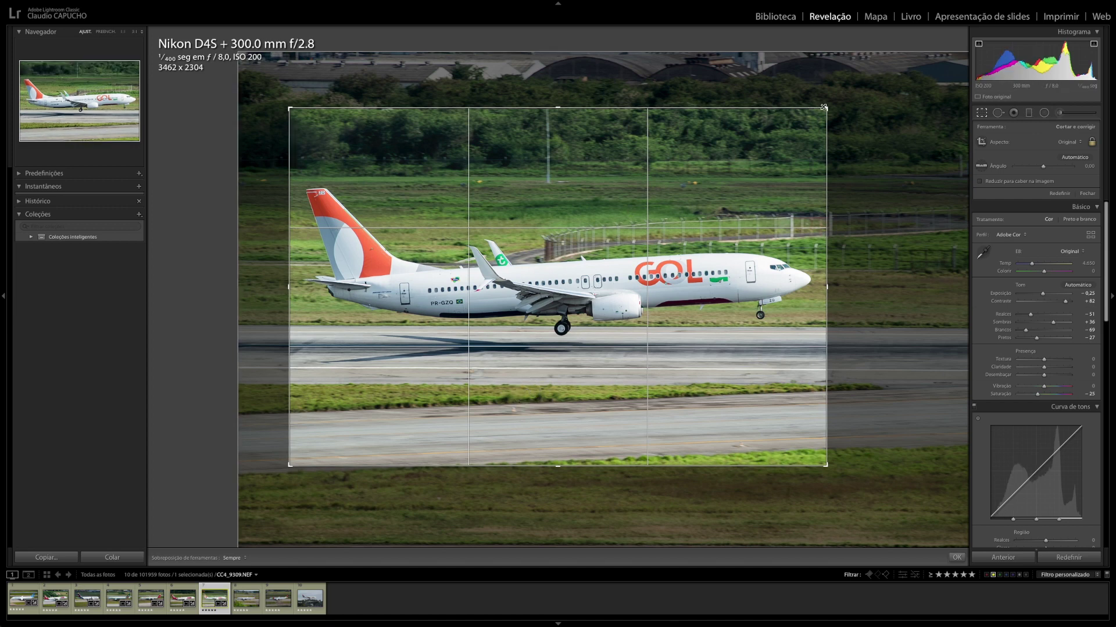
pyautogui.moveTo(823, 106); pyautogui.dragTo(815, 111)
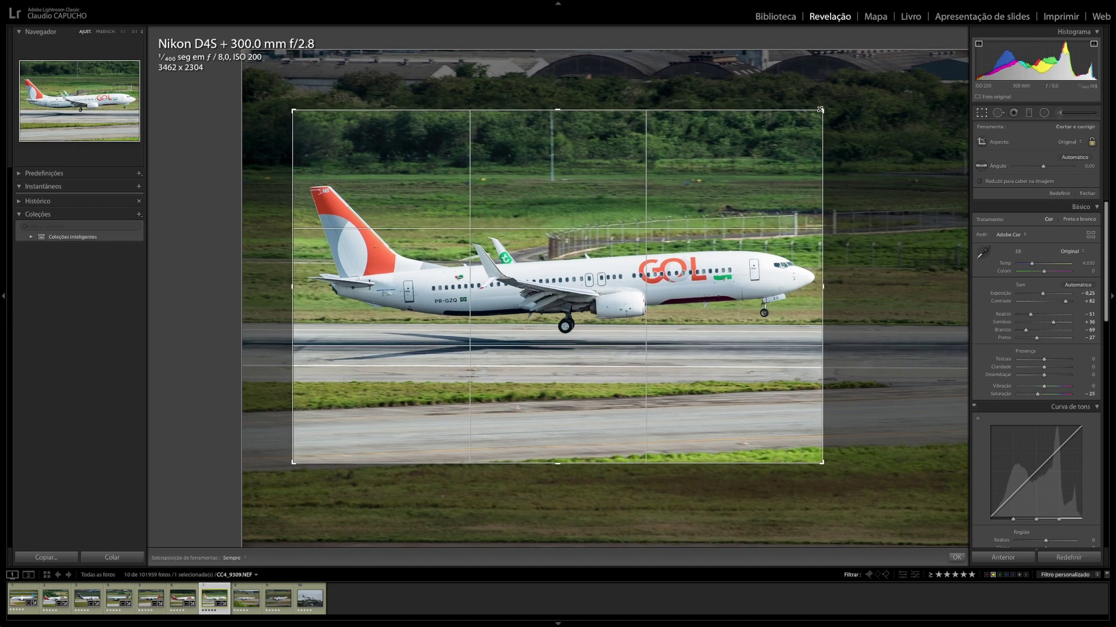
pyautogui.moveTo(605, 221); pyautogui.dragTo(600, 230)
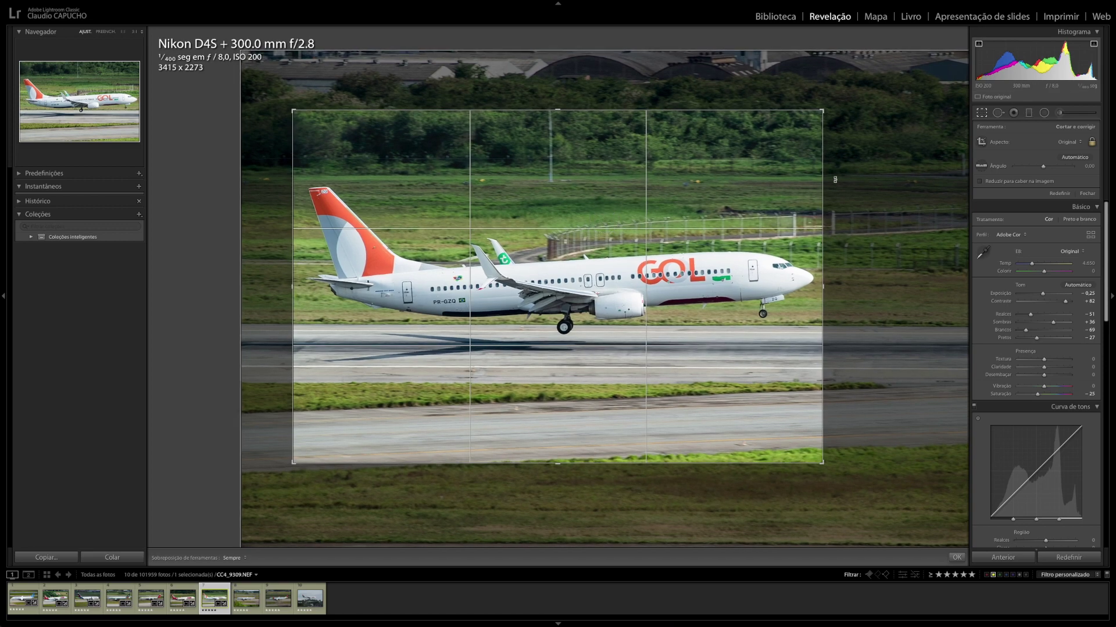
# - Straighten the GOL photo by 0.44° and finalize the 3396×2260 crop
pyautogui.click(835, 179)
pyautogui.moveTo(836, 179); pyautogui.dragTo(835, 181)
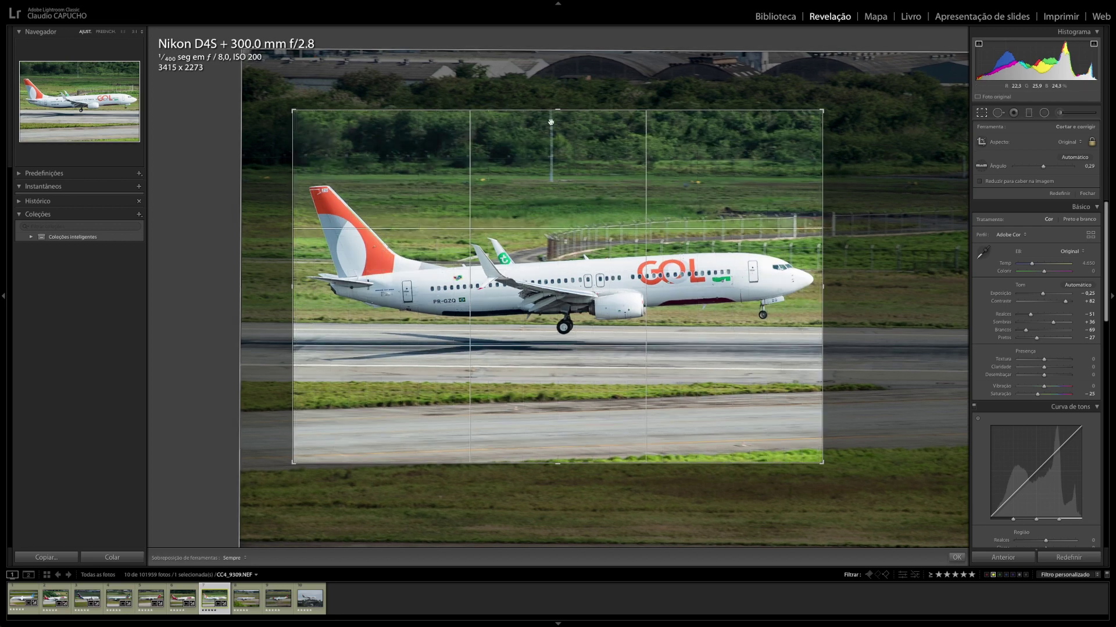
pyautogui.click(833, 163)
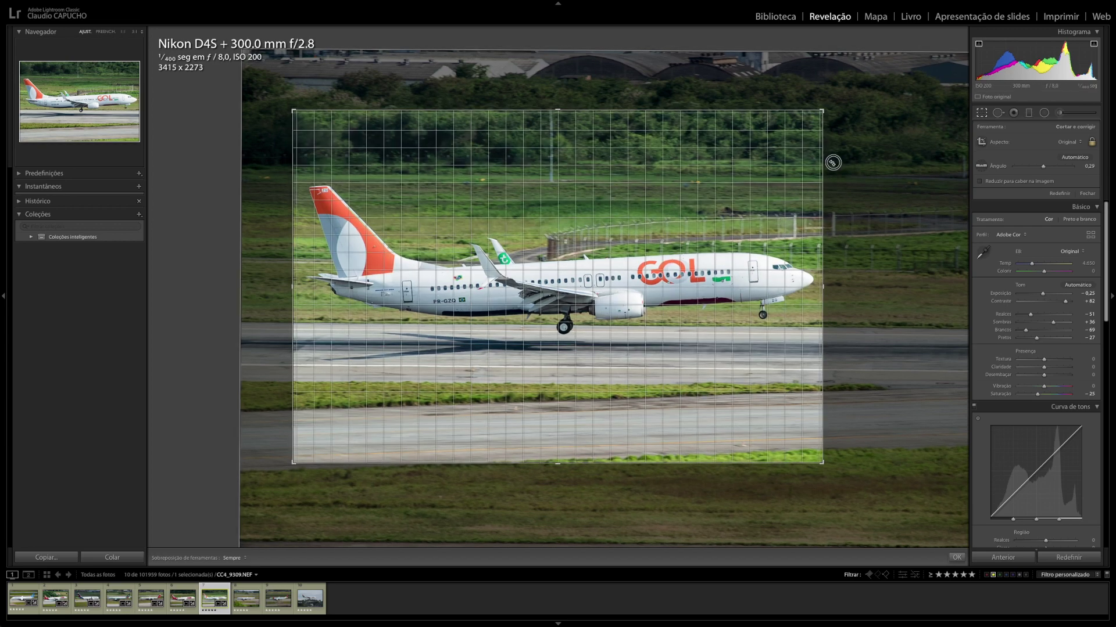
pyautogui.moveTo(833, 163); pyautogui.dragTo(832, 164)
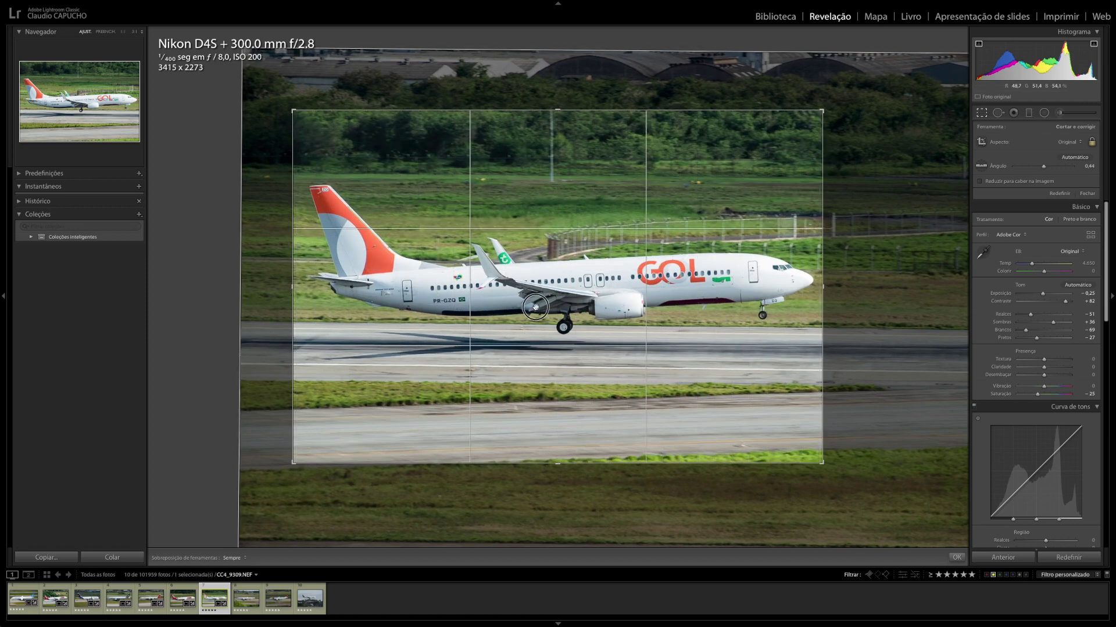
pyautogui.moveTo(536, 306); pyautogui.dragTo(534, 307)
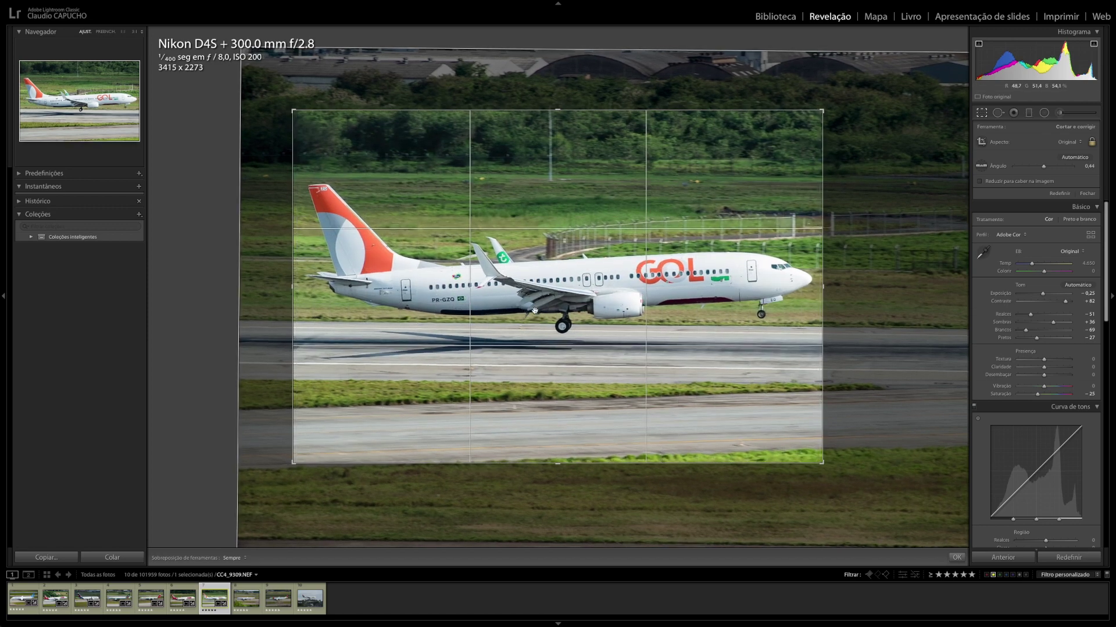
pyautogui.moveTo(821, 110); pyautogui.dragTo(819, 112)
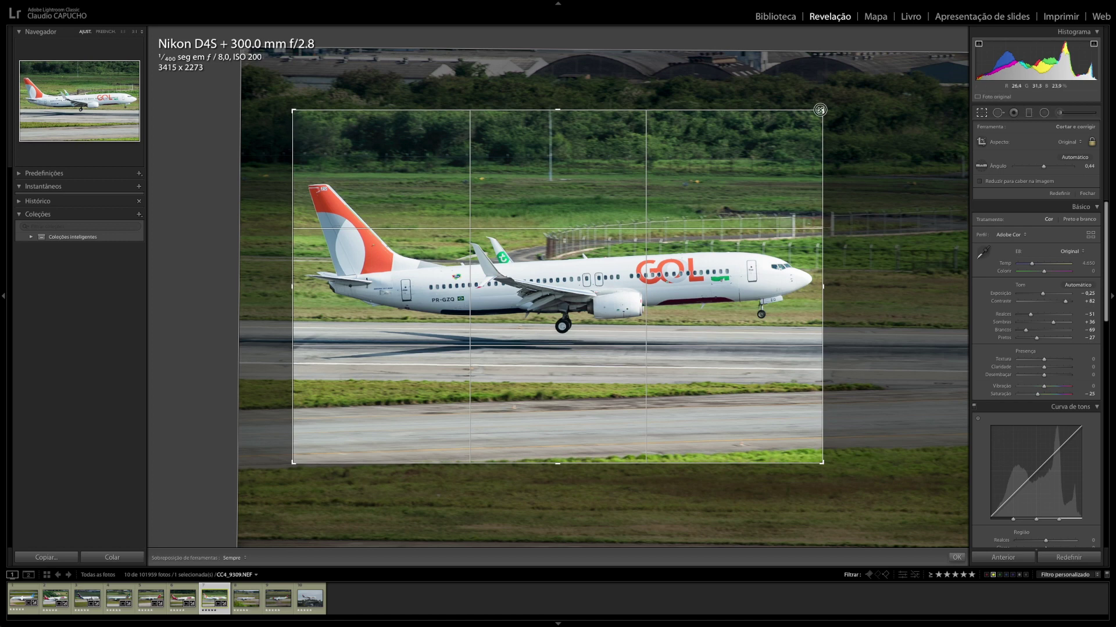
pyautogui.moveTo(621, 262); pyautogui.dragTo(620, 269)
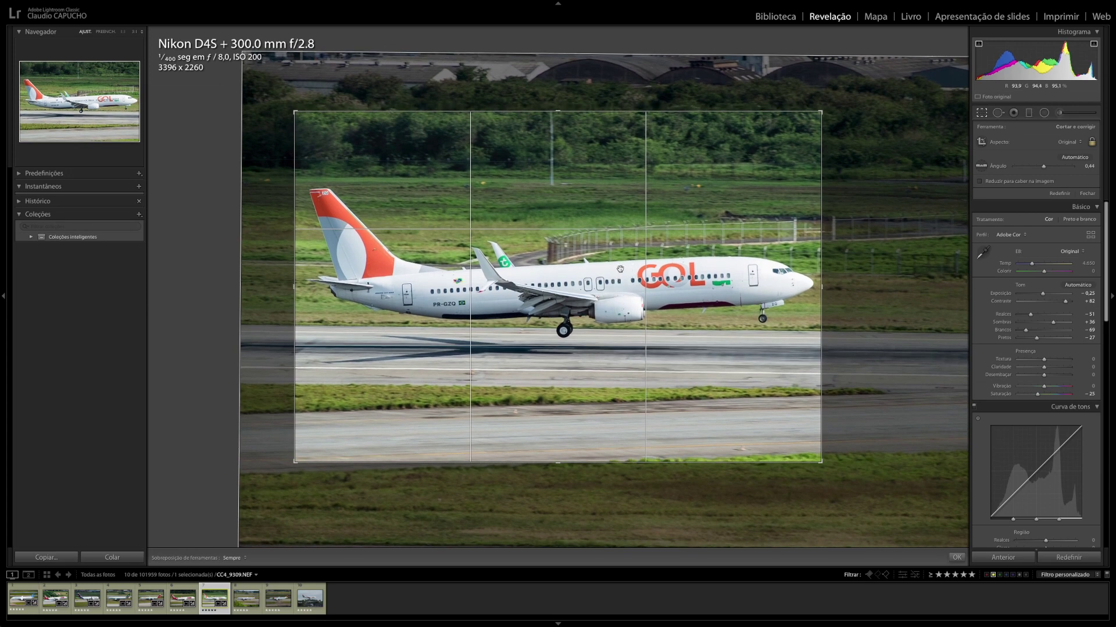
pyautogui.press('Return')
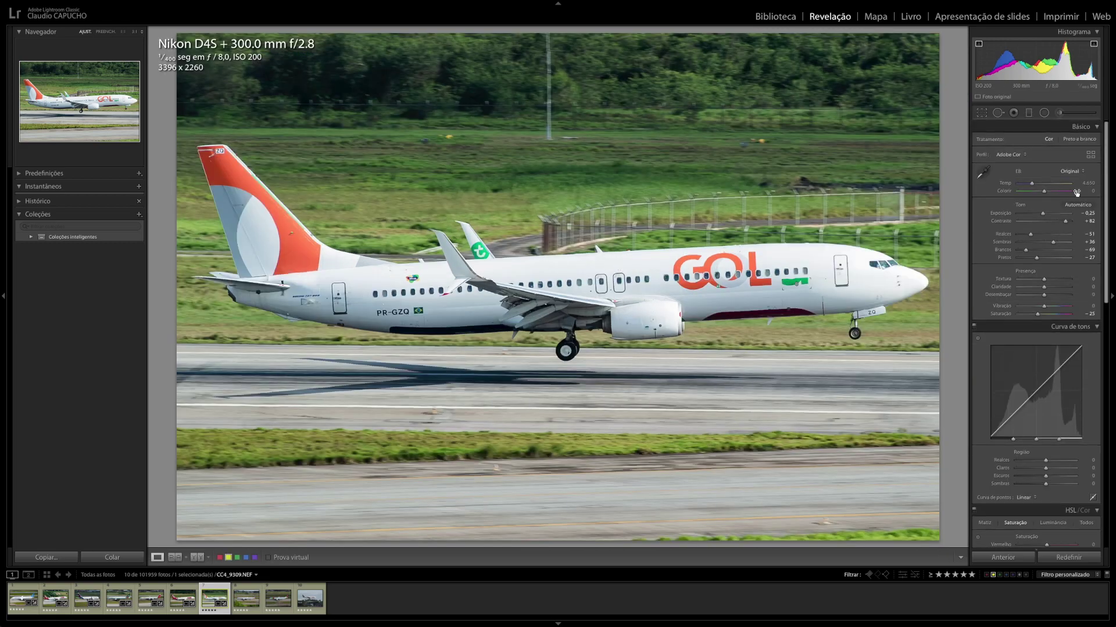
# - Raise contrast, set whites to −100, lift blacks to about −22 and bring saturation near zero
pyautogui.moveTo(1065, 221); pyautogui.dragTo(1040, 243)
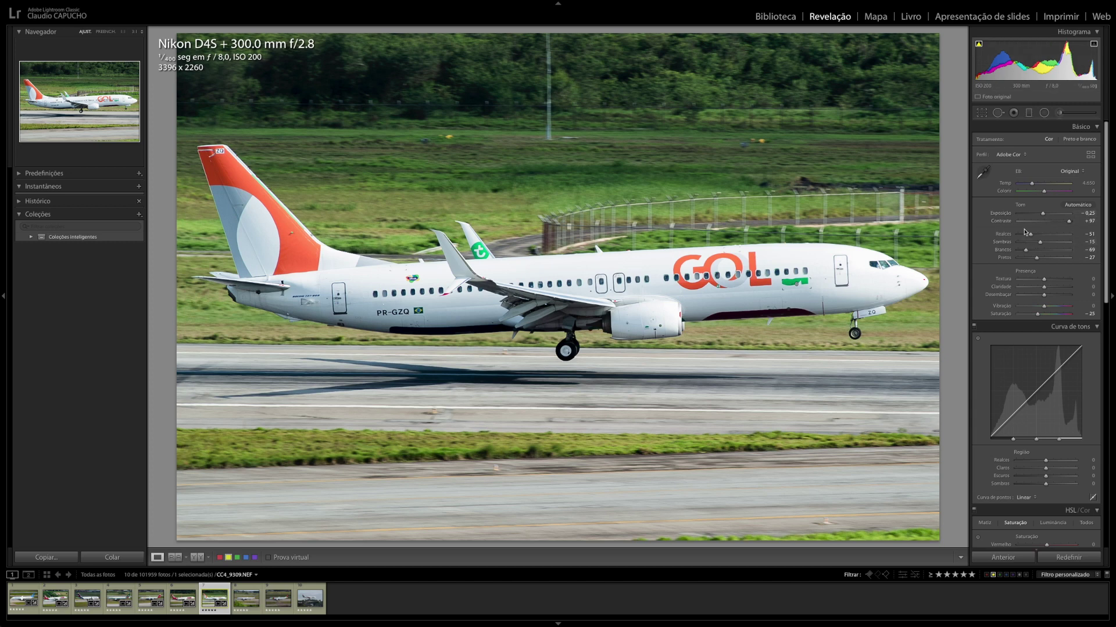
pyautogui.moveTo(1082, 61); pyautogui.dragTo(1065, 61)
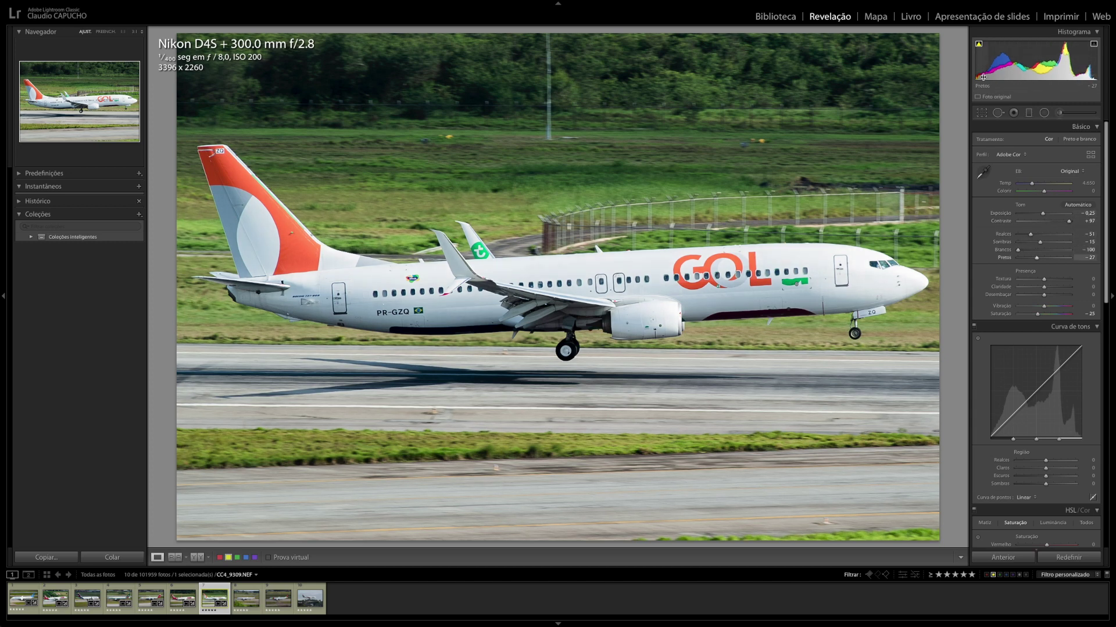
pyautogui.moveTo(999, 61); pyautogui.dragTo(999, 61)
pyautogui.moveTo(1037, 313); pyautogui.dragTo(1044, 316)
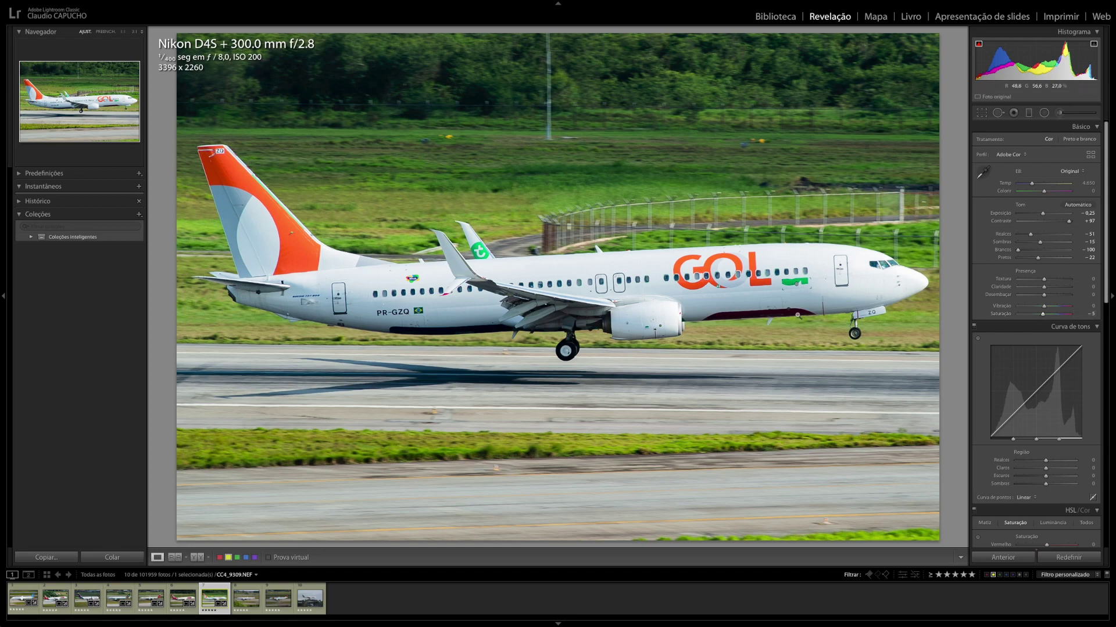
pyautogui.click(777, 256)
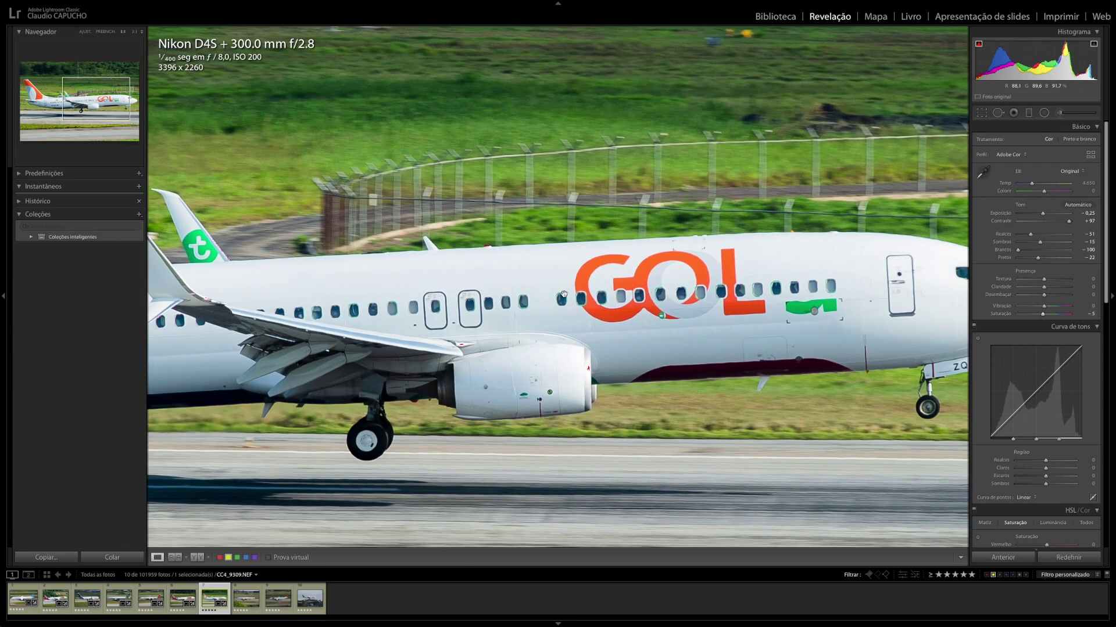
# - Pan the 1:1 view across the GOL jet's lettering, nose and tail, then return to Fit view
pyautogui.moveTo(655, 287); pyautogui.dragTo(562, 293)
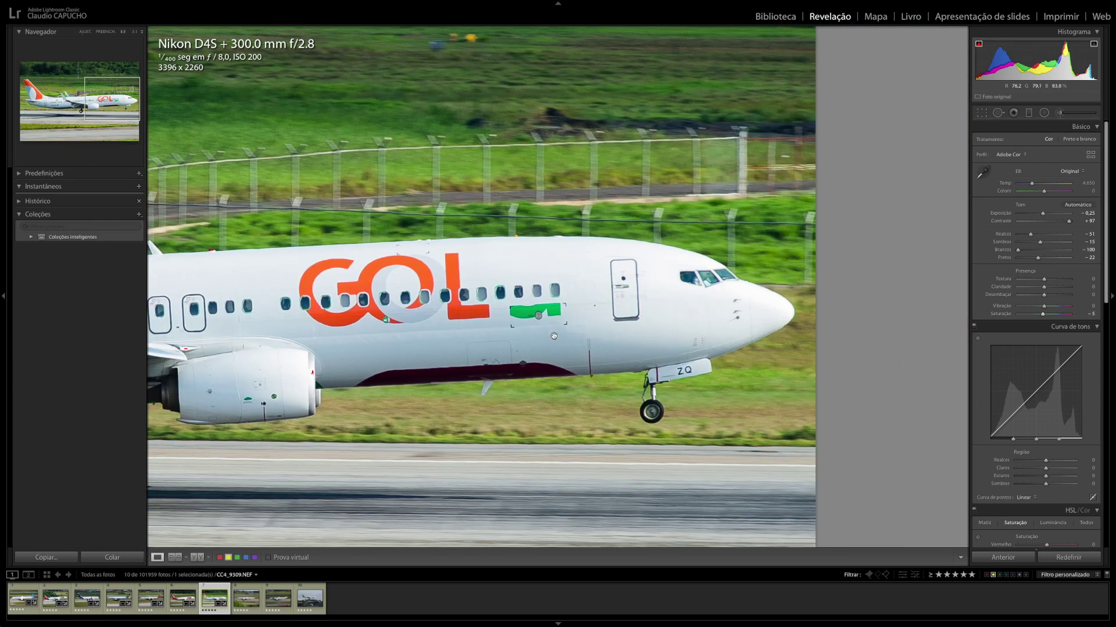
pyautogui.hscroll(-10, 554, 336)
pyautogui.hscroll(-7, 554, 335)
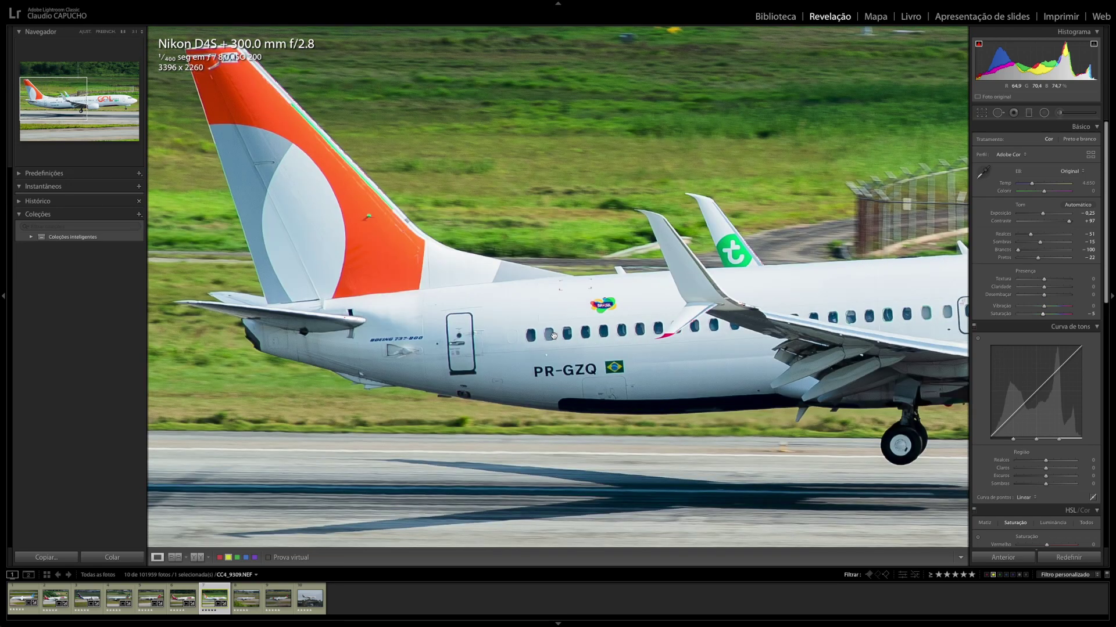
pyautogui.click(553, 336)
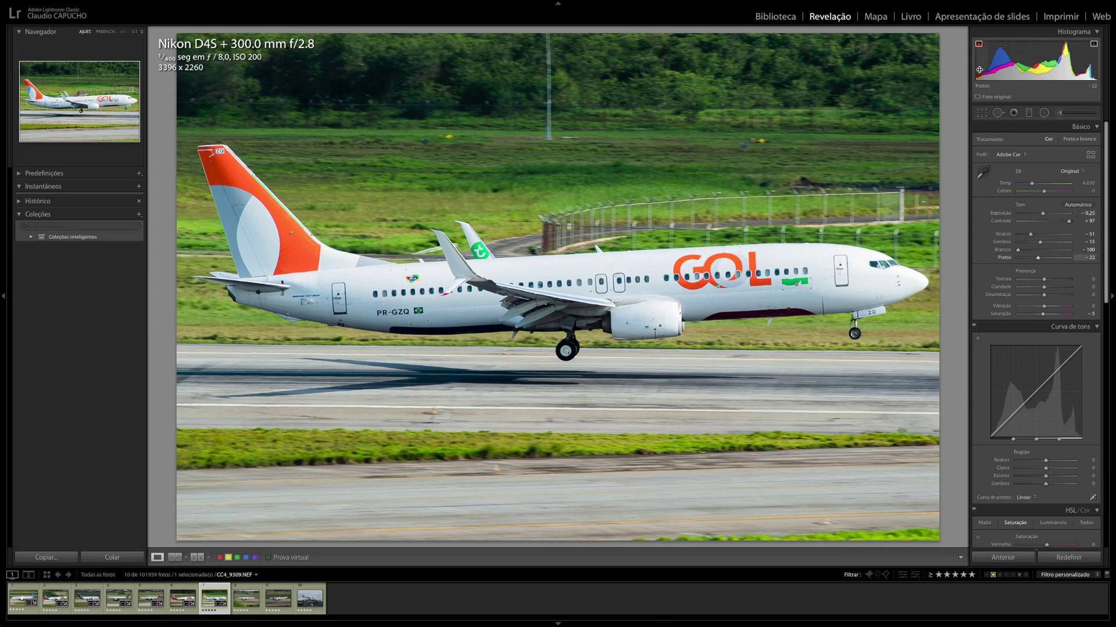
# - Lift the GOL photo's blacks to -14 and nudge exposure, then paste its settings onto the Air France photo
pyautogui.moveTo(985, 64); pyautogui.dragTo(991, 64)
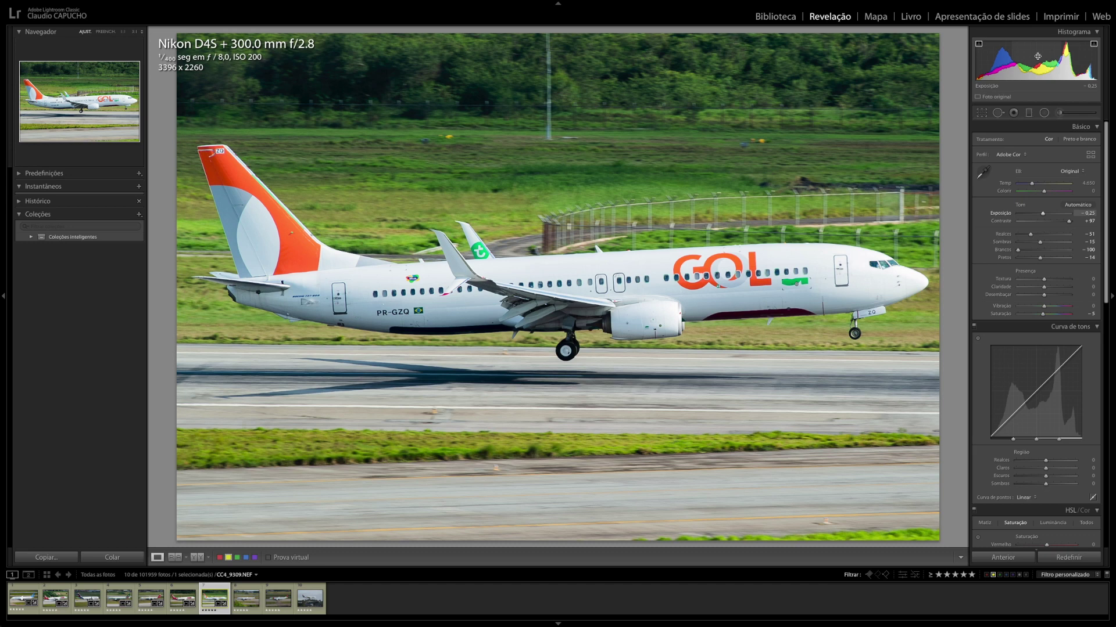
pyautogui.moveTo(1042, 61); pyautogui.dragTo(1048, 61)
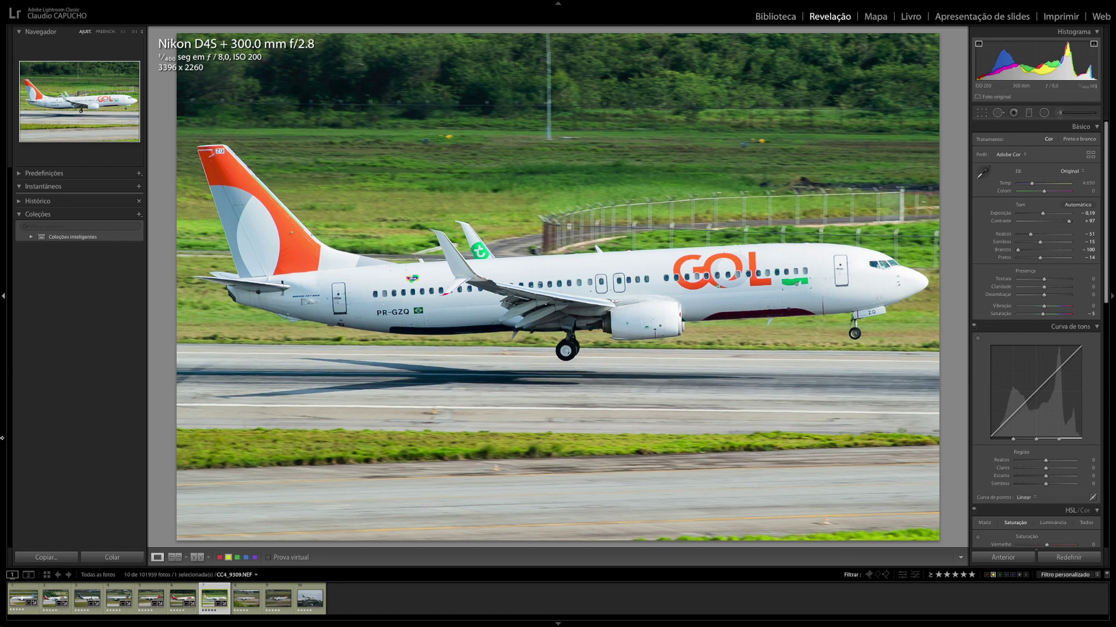
pyautogui.press('Right')
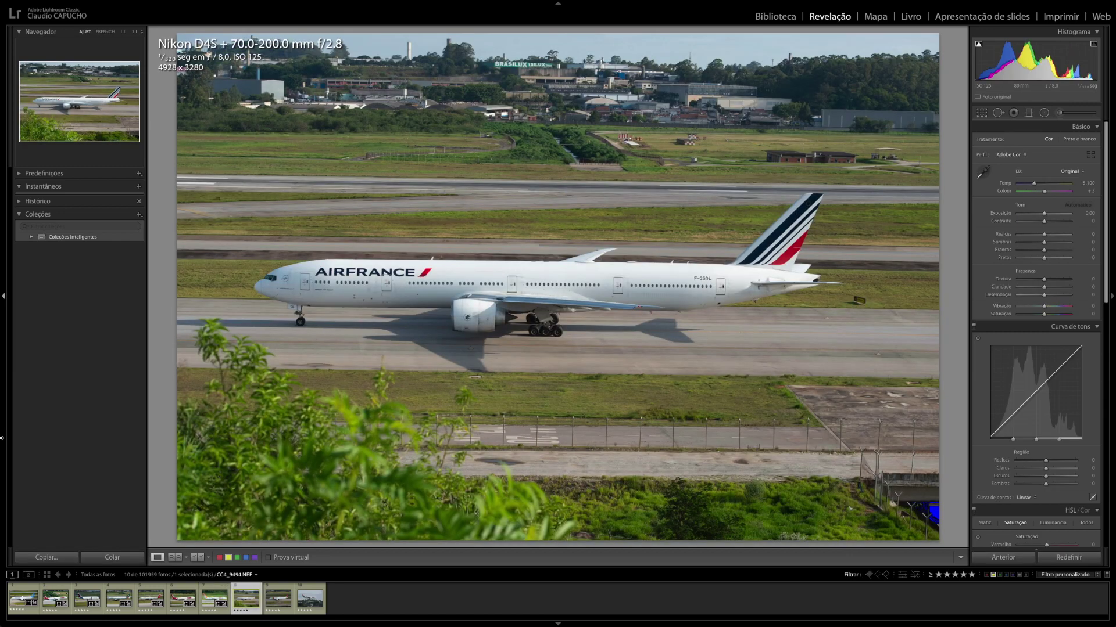
pyautogui.click(97, 557)
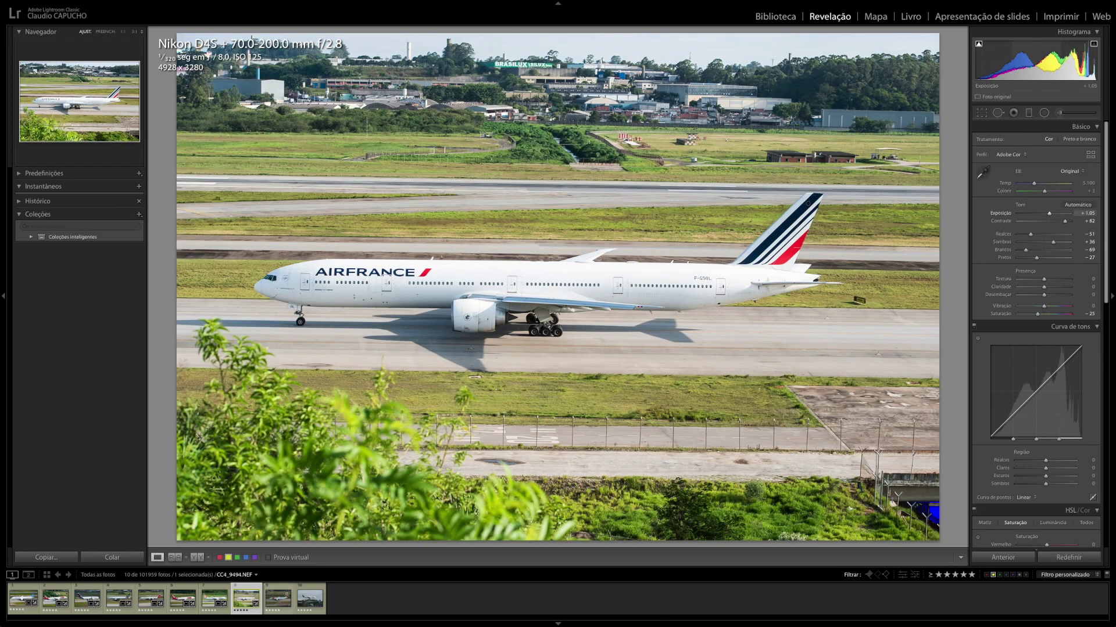
# - Lower the Air France photo's exposure to +0.53, then settle it at +0.63
pyautogui.moveTo(1048, 213); pyautogui.dragTo(1047, 213)
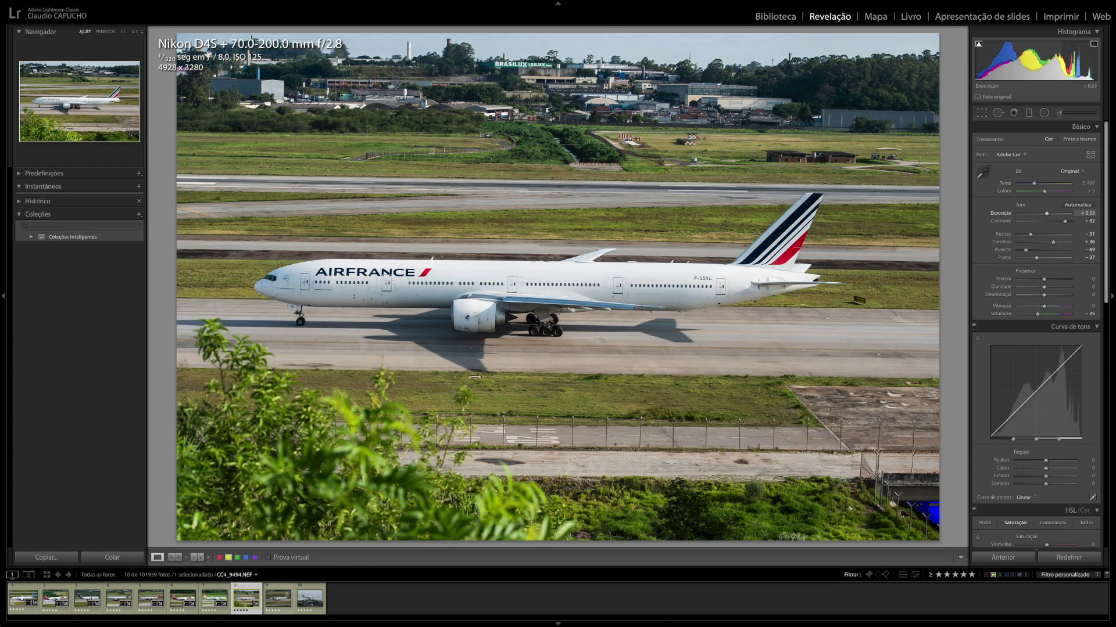
pyautogui.moveTo(1046, 214); pyautogui.dragTo(1047, 213)
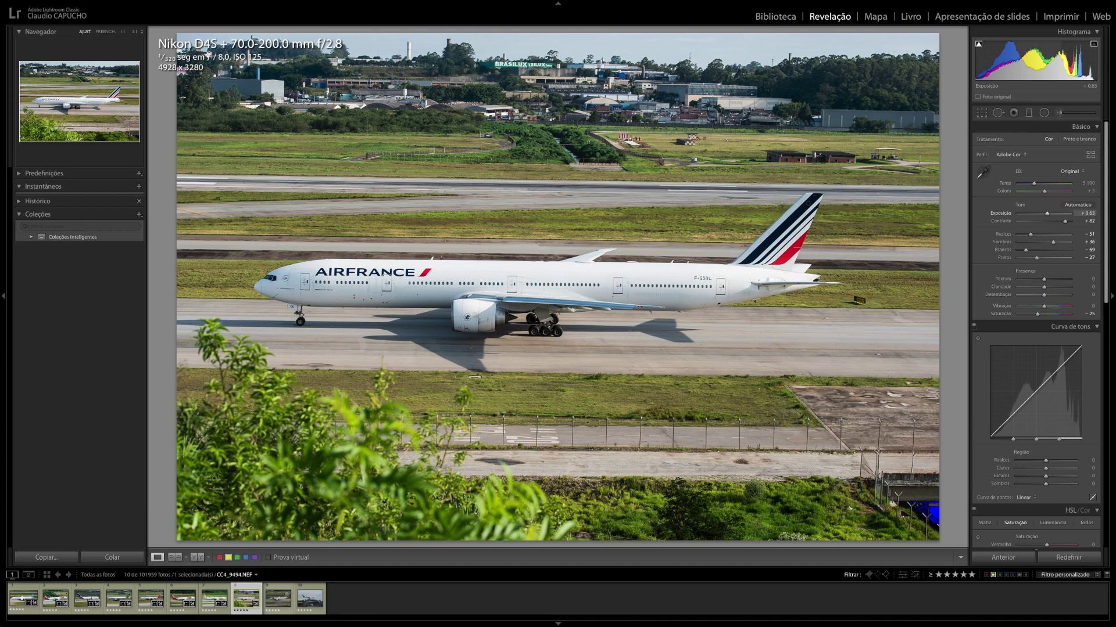
pyautogui.click(982, 113)
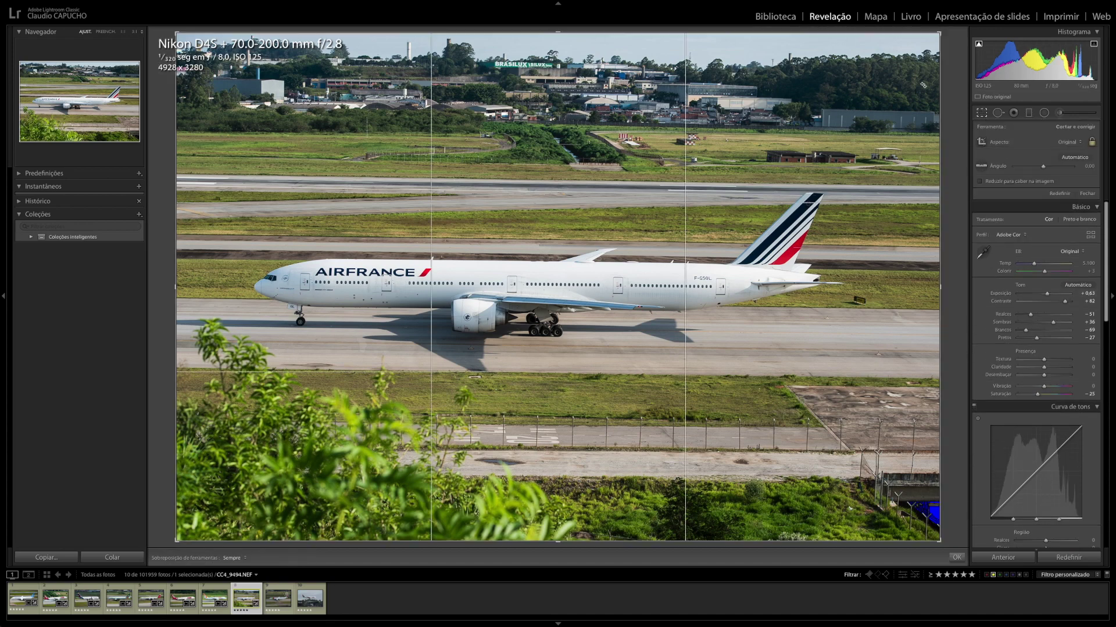
# - Crop the Air France photo tighter around the jet, repositioning the image inside the frame
pyautogui.moveTo(937, 34); pyautogui.dragTo(852, 90)
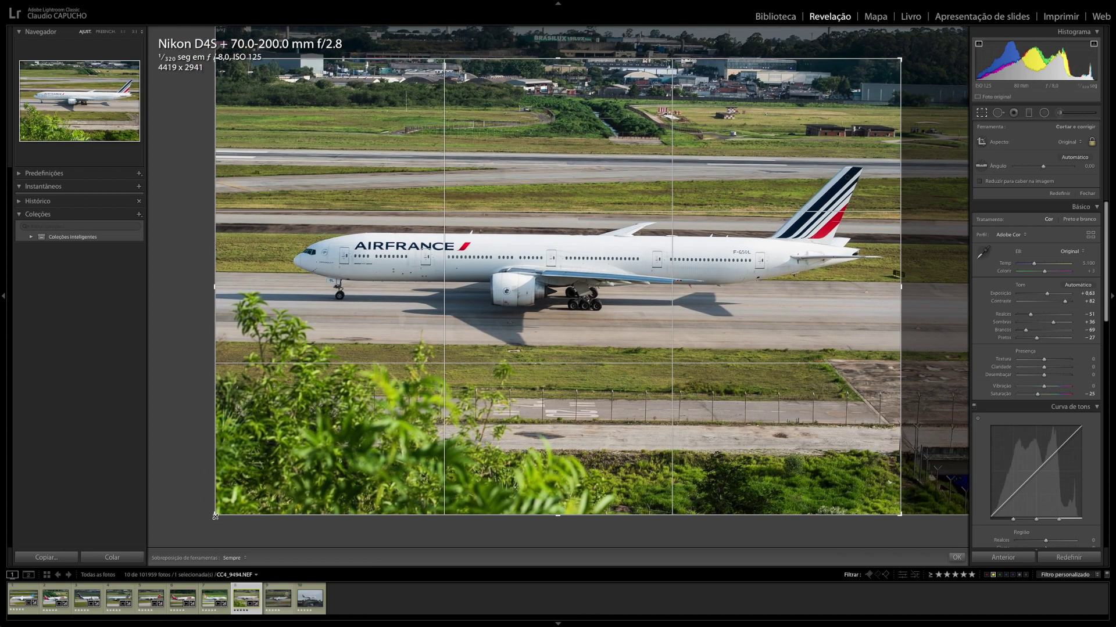
pyautogui.moveTo(206, 518); pyautogui.dragTo(228, 497)
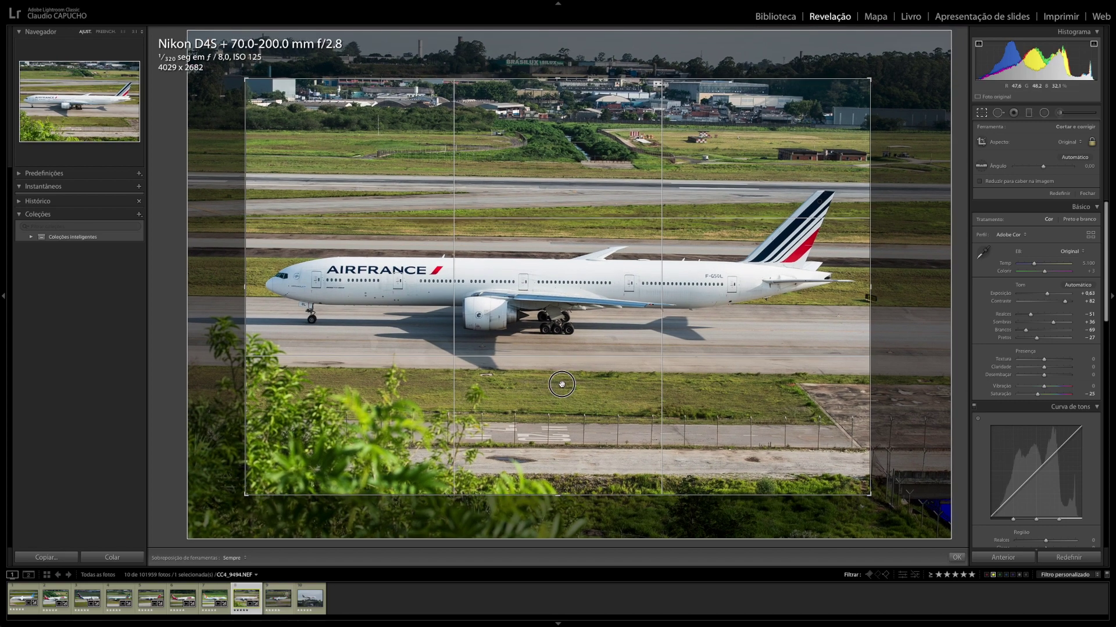
pyautogui.moveTo(561, 384); pyautogui.dragTo(559, 382)
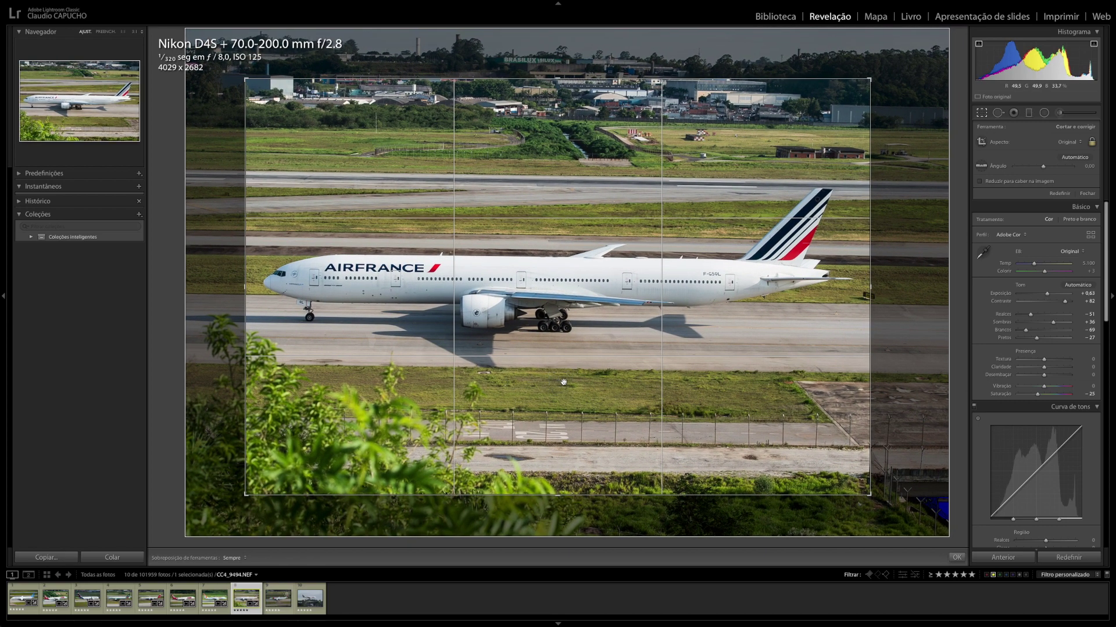
pyautogui.moveTo(870, 77); pyautogui.dragTo(864, 81)
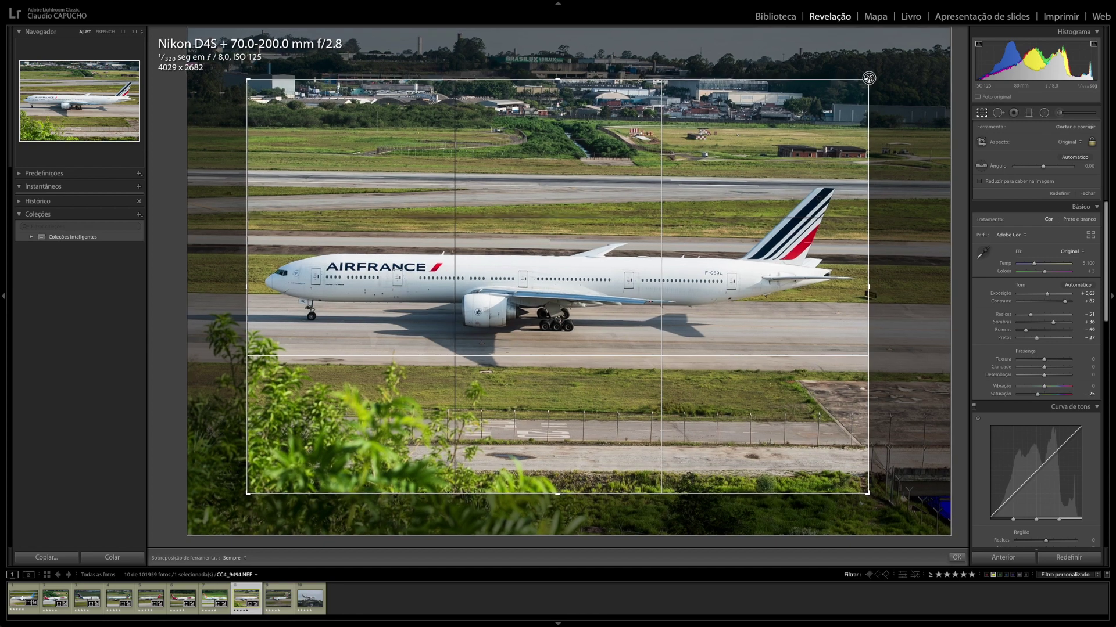
pyautogui.moveTo(735, 211); pyautogui.dragTo(736, 210)
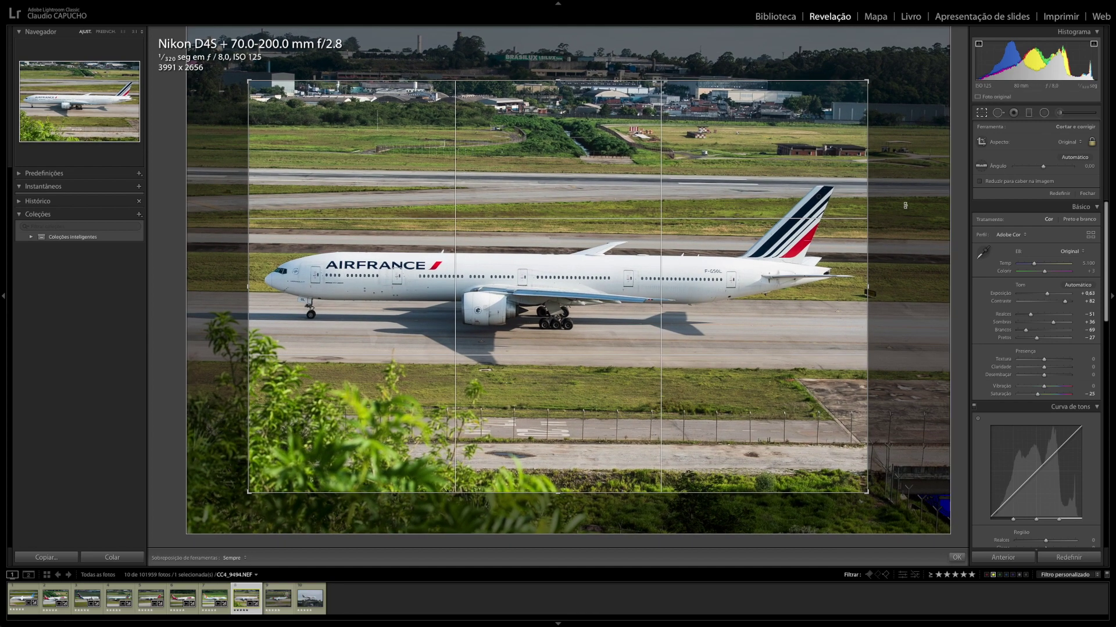
# - Rotate about −0.24° to level the runway and apply the 3991×2656 crop
pyautogui.moveTo(904, 205); pyautogui.dragTo(906, 205)
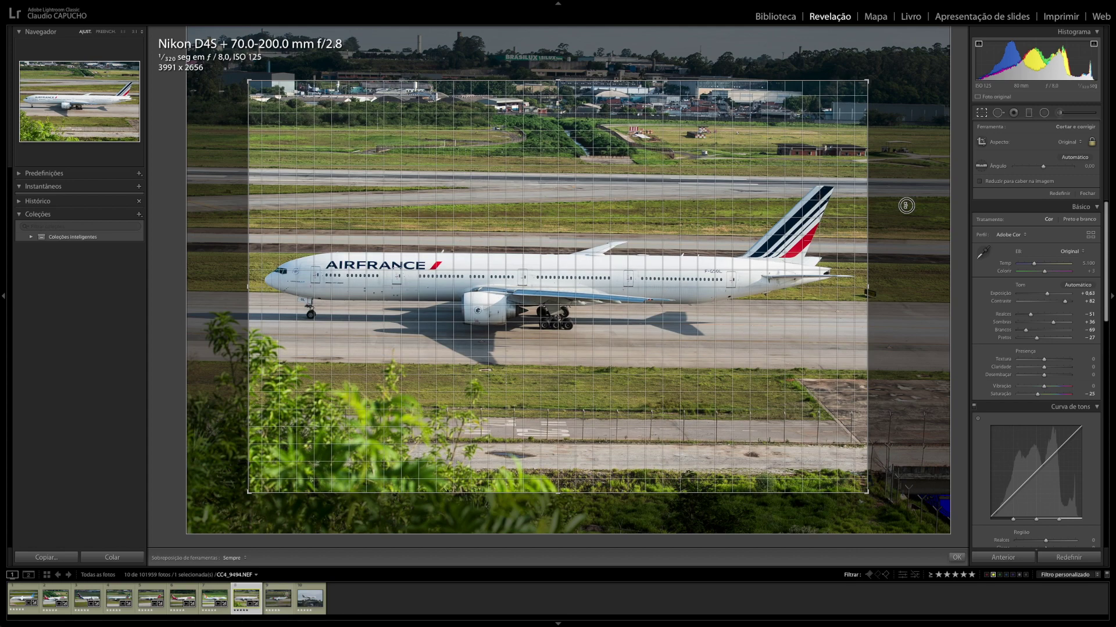
pyautogui.moveTo(906, 206); pyautogui.dragTo(904, 204)
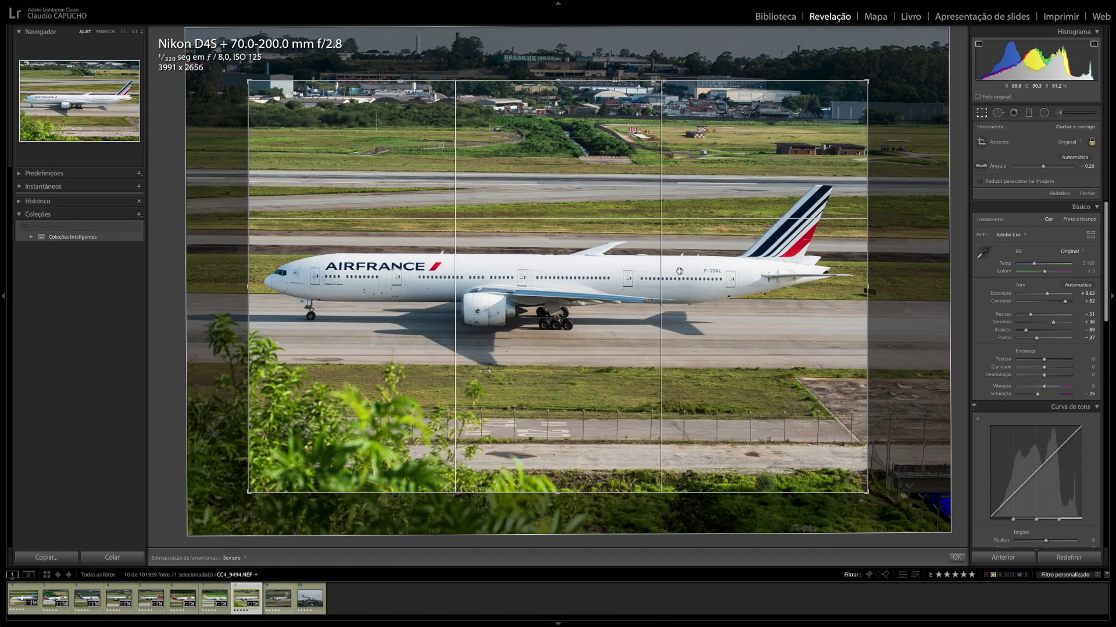
pyautogui.moveTo(669, 278); pyautogui.dragTo(670, 277)
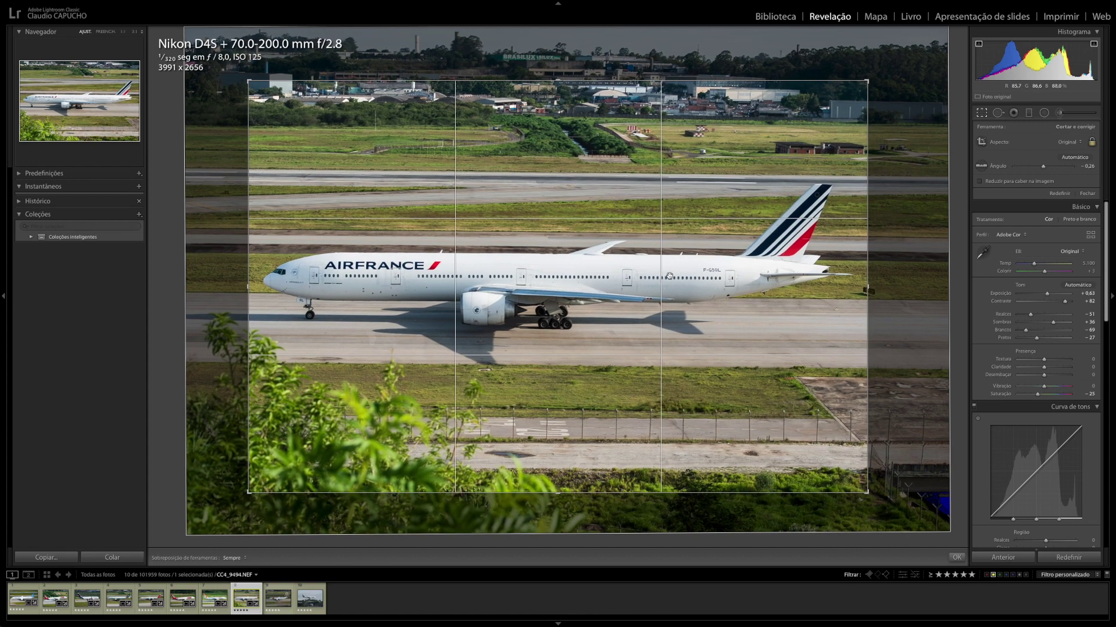
pyautogui.press('Return')
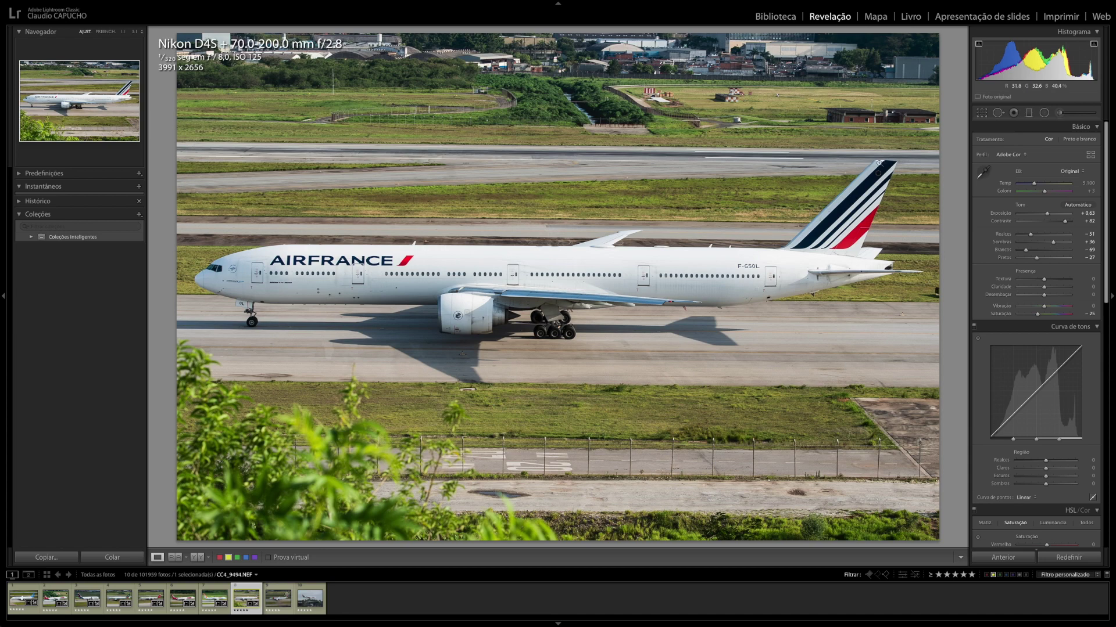
# - Set the Air France photo's blacks to about −47 and whites to about −42
pyautogui.moveTo(988, 64)
pyautogui.mouseDown()
pyautogui.moveTo(973, 64)
pyautogui.moveTo(979, 76)
pyautogui.mouseUp()
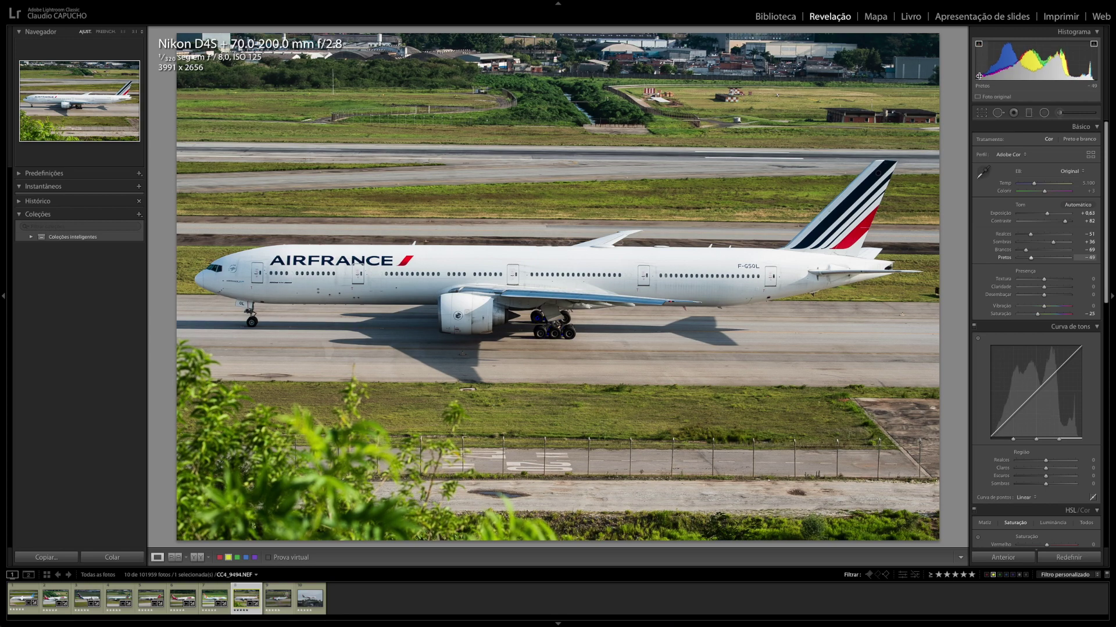
pyautogui.moveTo(1092, 71); pyautogui.dragTo(1105, 71)
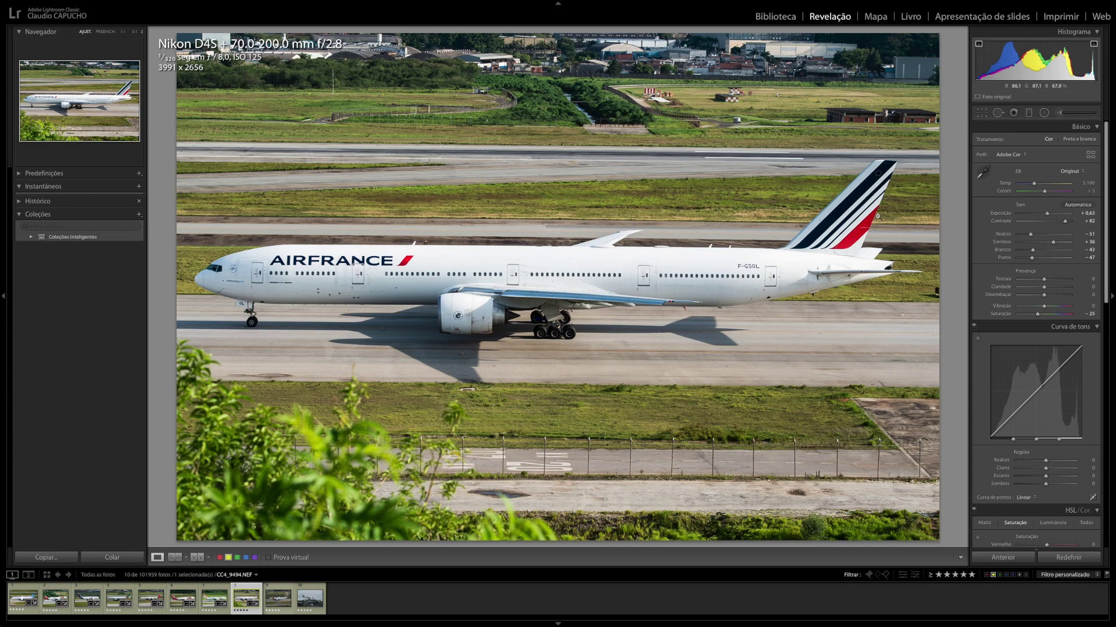
pyautogui.click(734, 275)
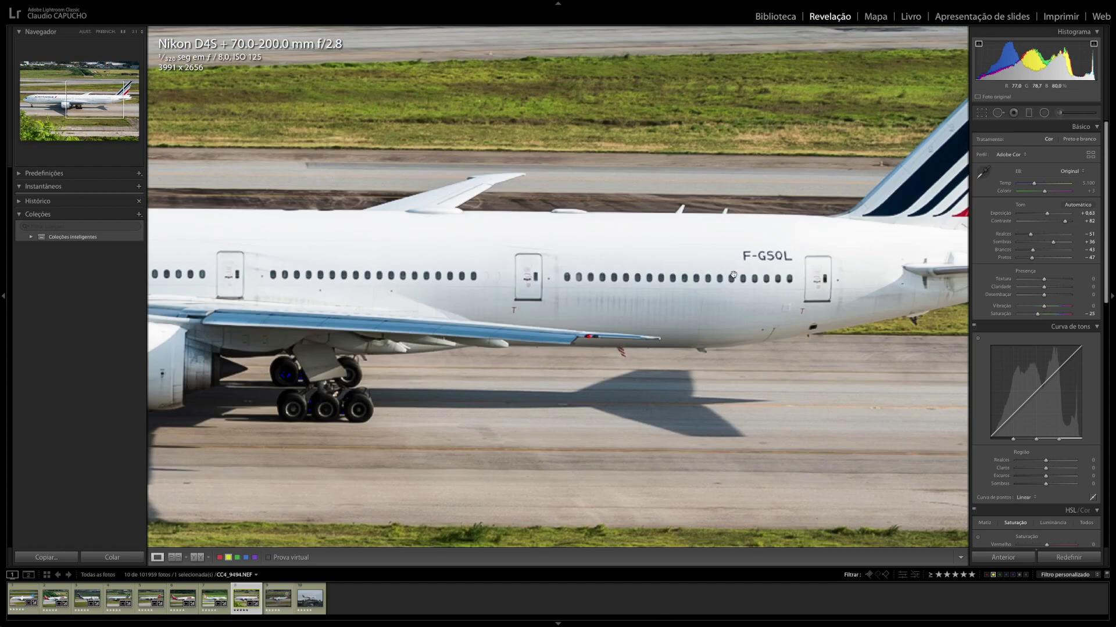
pyautogui.click(734, 275)
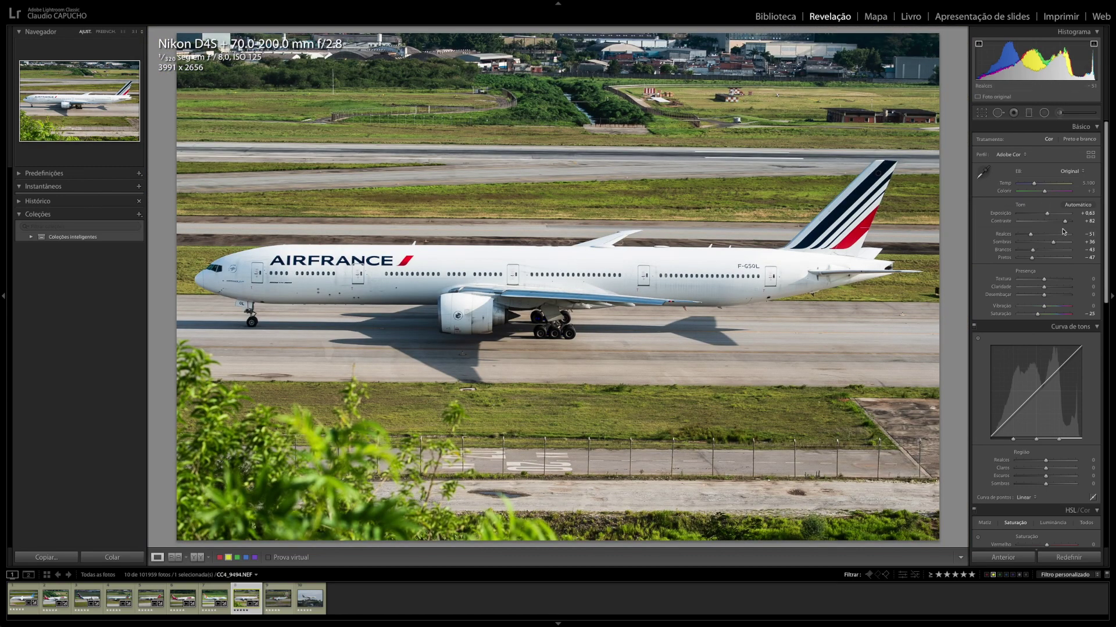
pyautogui.moveTo(1066, 223); pyautogui.dragTo(1069, 223)
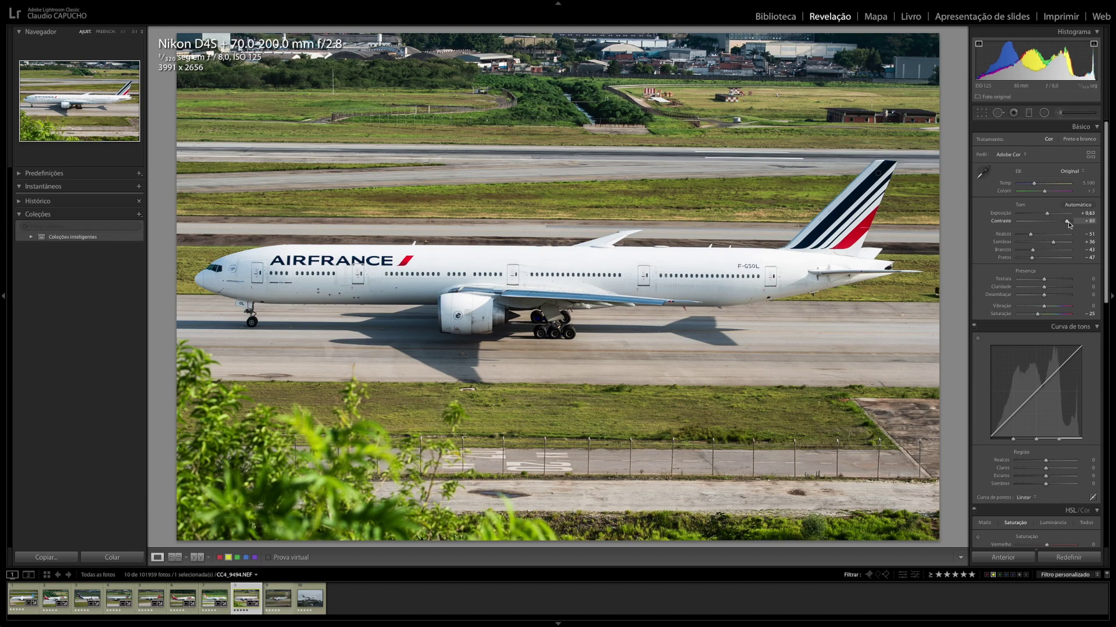
# - Max the Air France photo's contrast at +100, with blacks at -42 and exposure at +0.65
pyautogui.moveTo(1014, 56); pyautogui.dragTo(1024, 56)
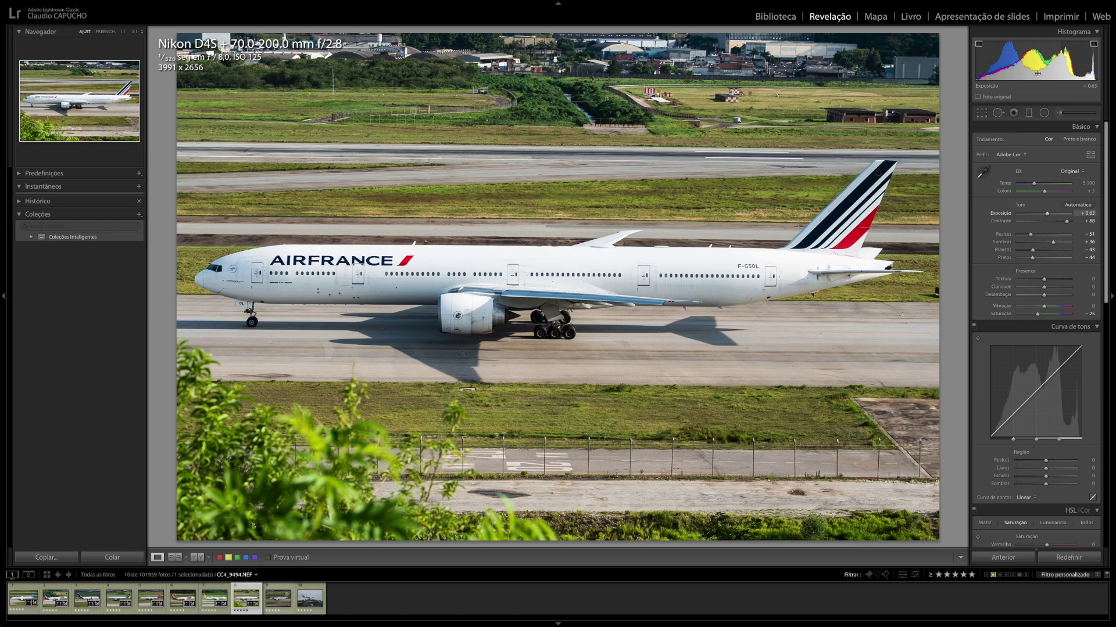
pyautogui.moveTo(1034, 61); pyautogui.dragTo(1037, 85)
pyautogui.moveTo(1066, 221); pyautogui.dragTo(1069, 225)
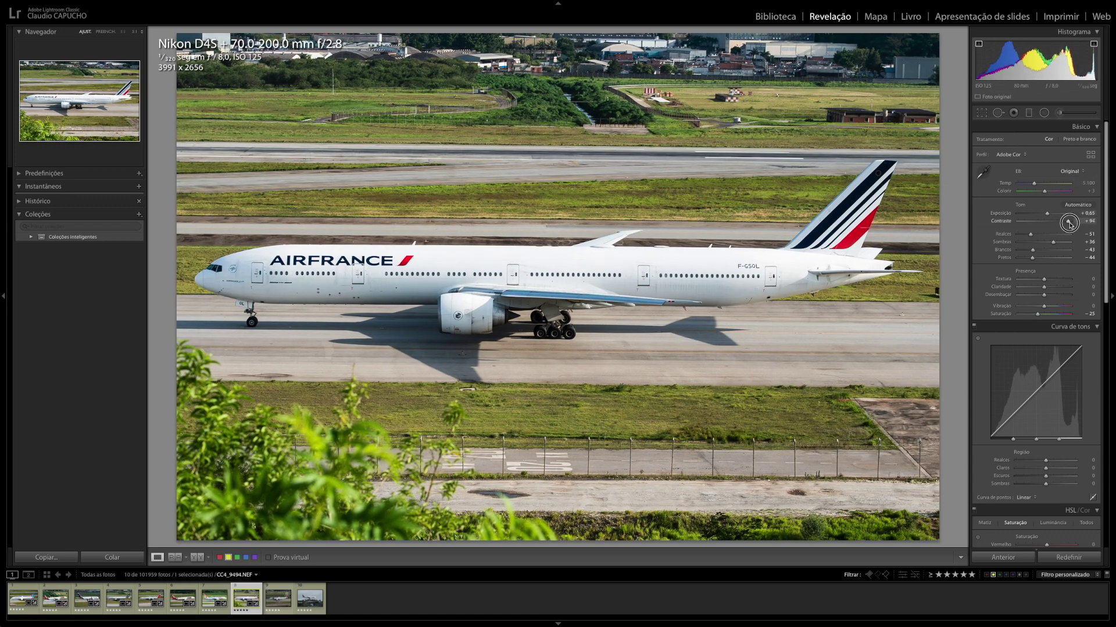
pyautogui.moveTo(1070, 224); pyautogui.dragTo(1072, 224)
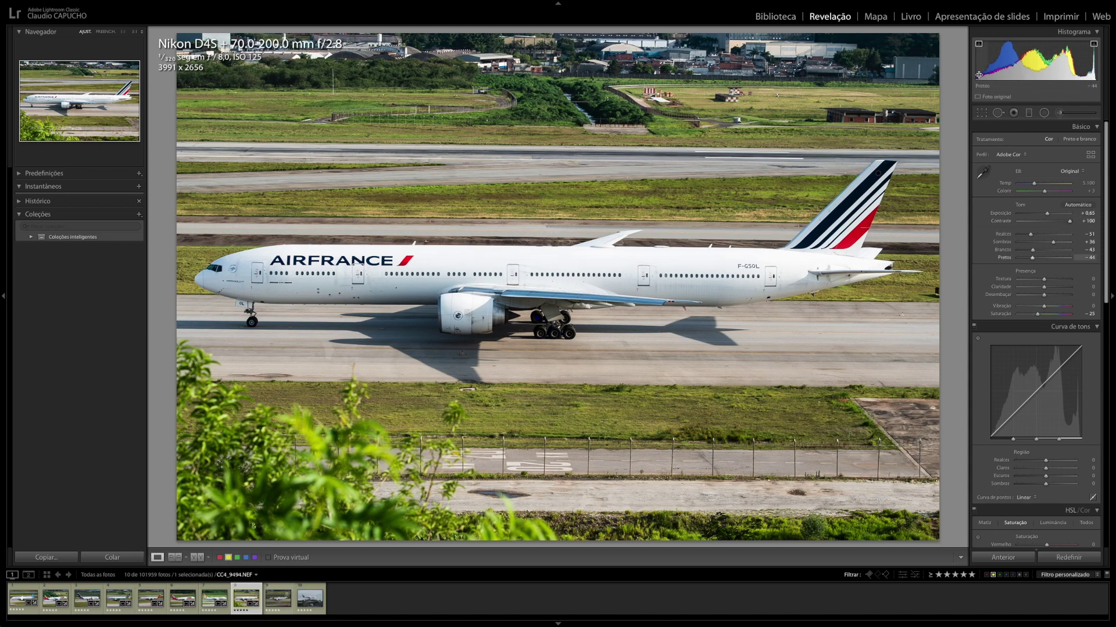
pyautogui.moveTo(982, 55); pyautogui.dragTo(986, 55)
pyautogui.click(276, 272)
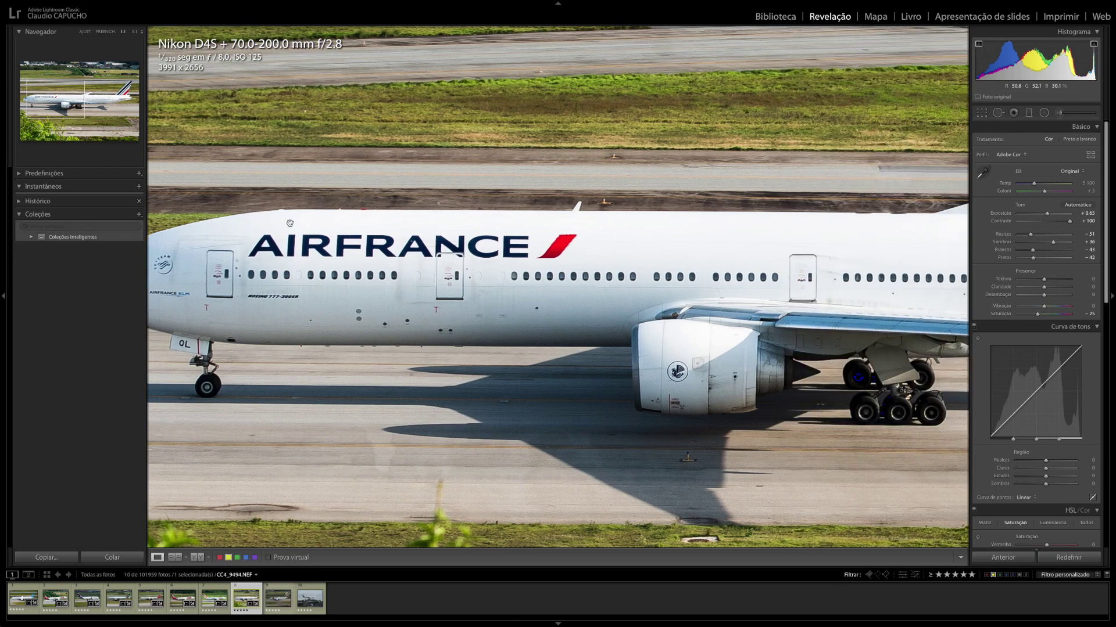
pyautogui.click(352, 254)
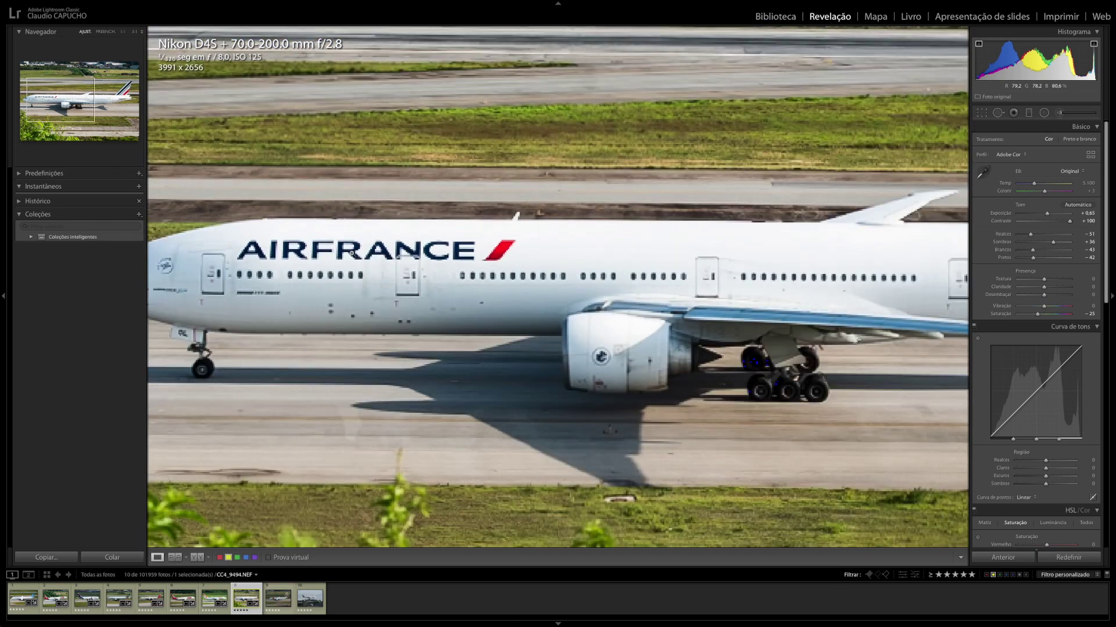
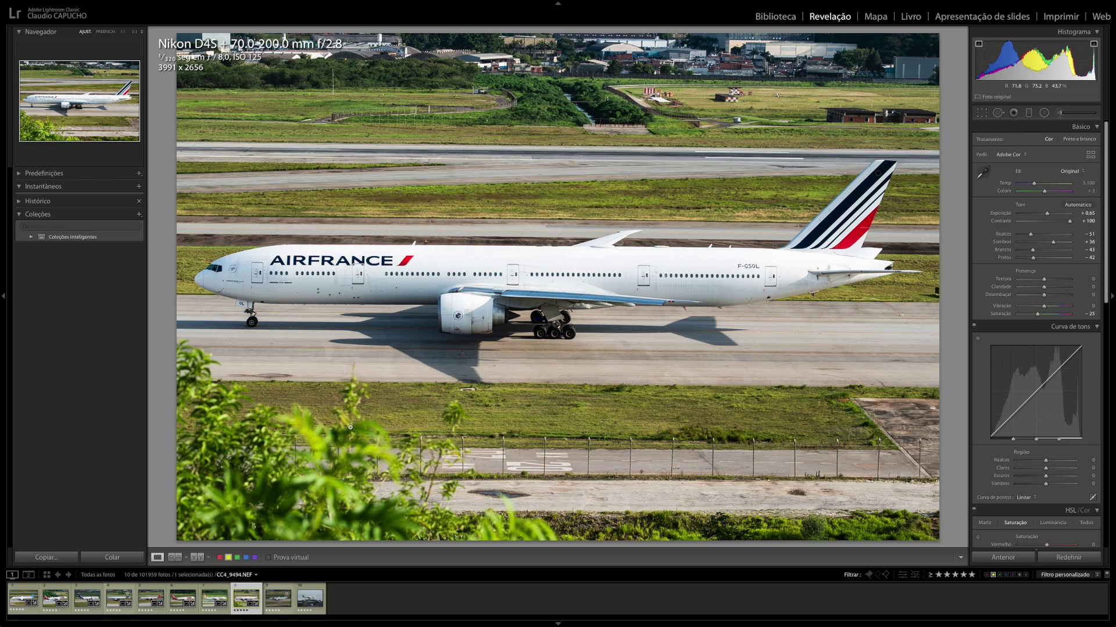
# - Copy the Air France photo's develop settings and paste them onto the TAP Portugal photo
pyautogui.click(58, 558)
pyautogui.press('Return')
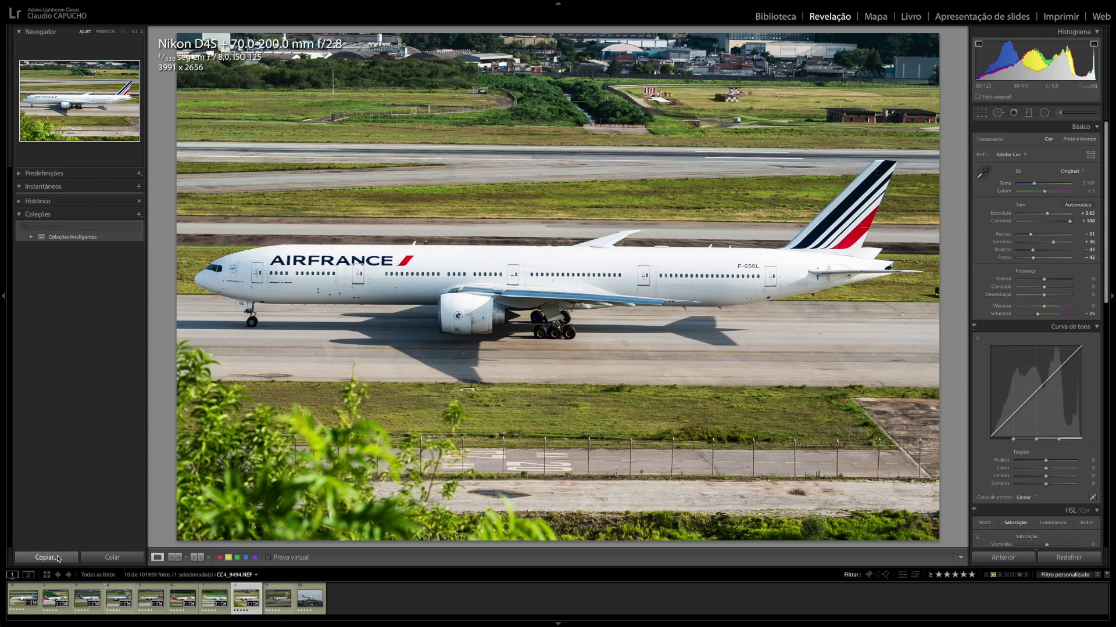
pyautogui.press('Right')
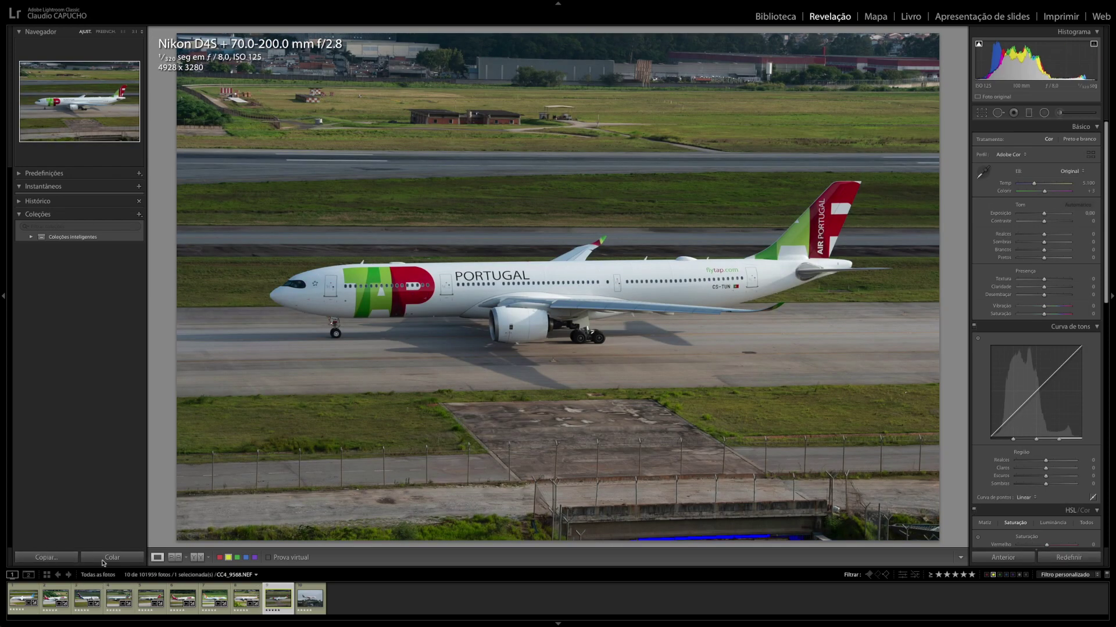
pyautogui.click(104, 559)
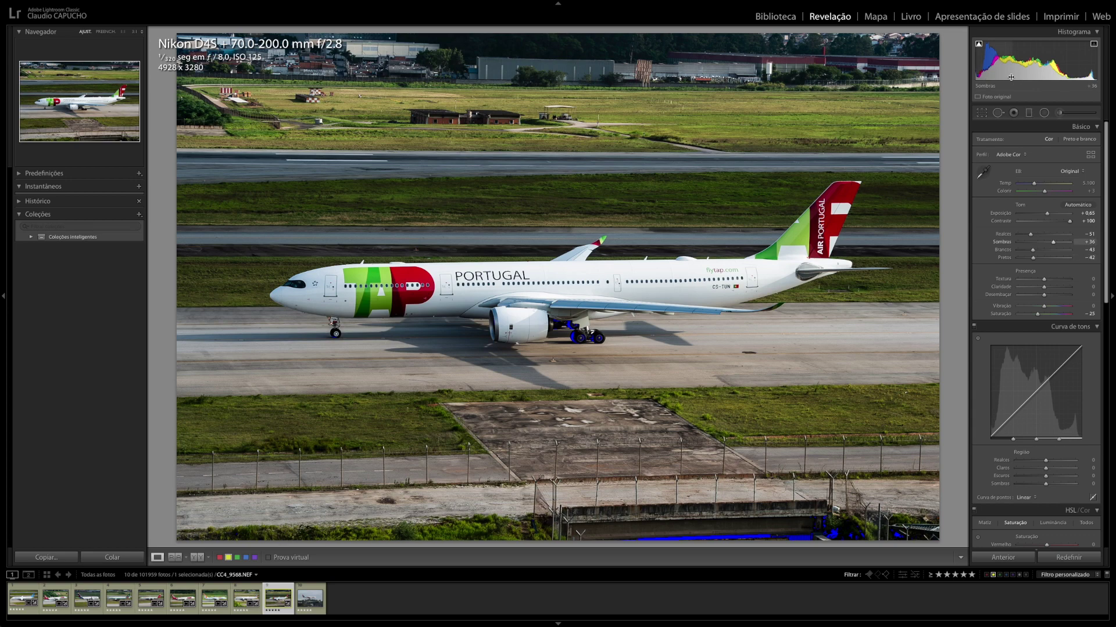
# - Retune exposure, shadows to +10, whites lower and blacks to +23
pyautogui.moveTo(1028, 58); pyautogui.dragTo(1055, 58)
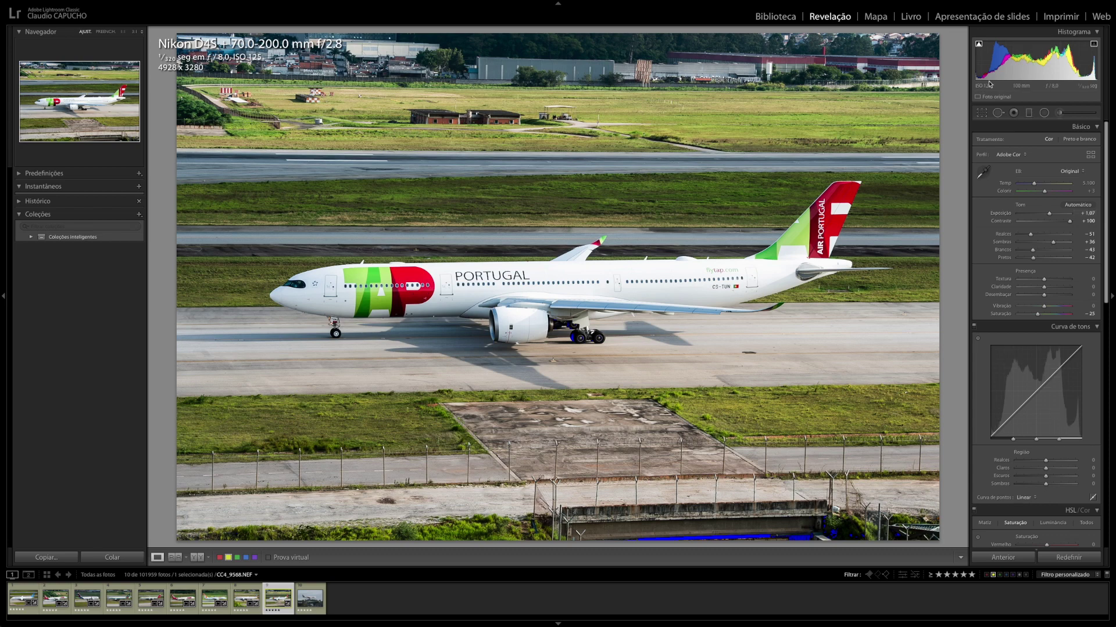
pyautogui.moveTo(976, 58); pyautogui.dragTo(980, 58)
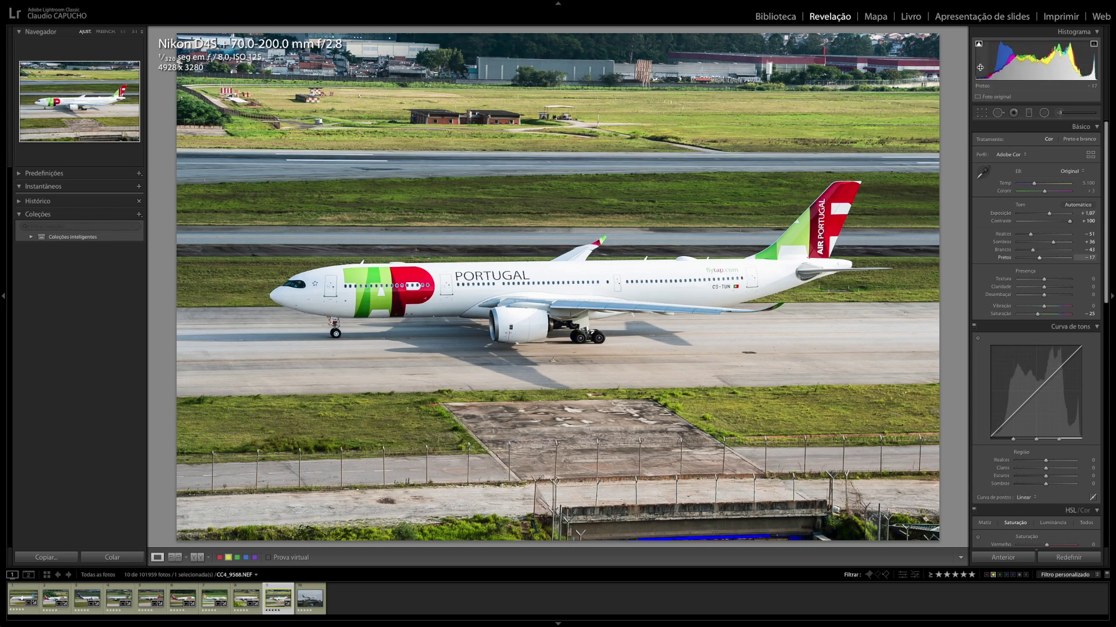
pyautogui.moveTo(987, 64); pyautogui.dragTo(1005, 64)
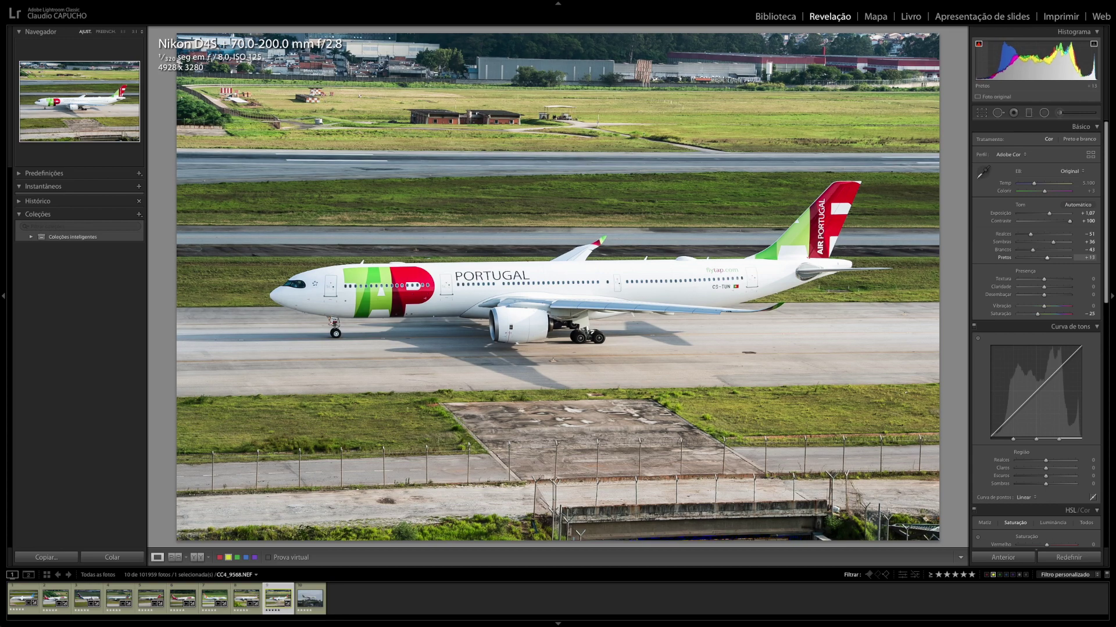
pyautogui.moveTo(1043, 58); pyautogui.dragTo(1032, 58)
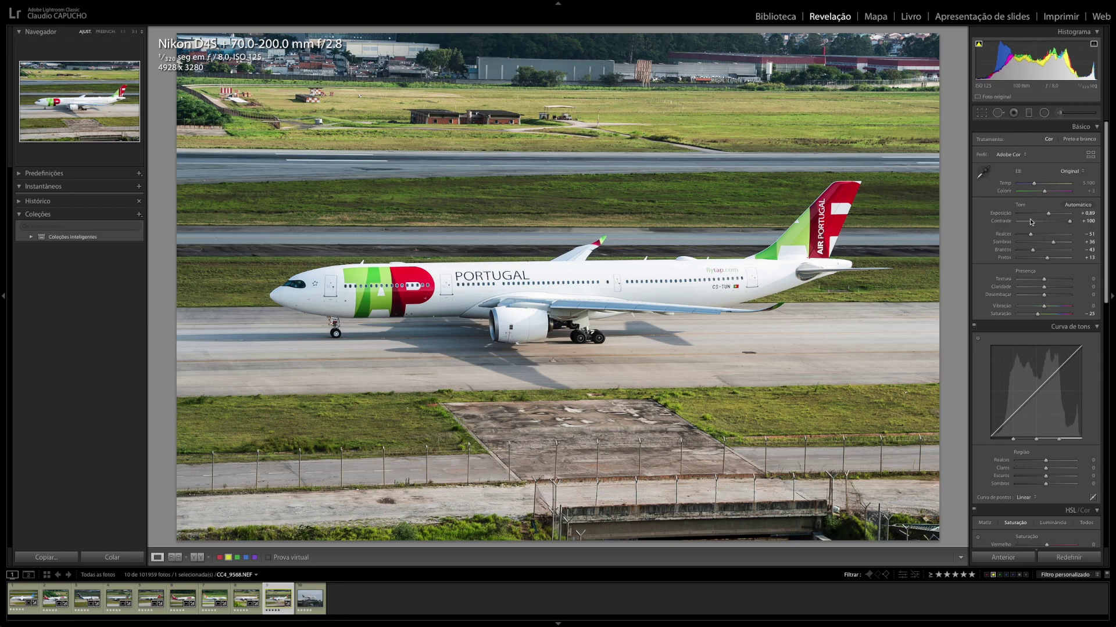
pyautogui.click(1046, 242)
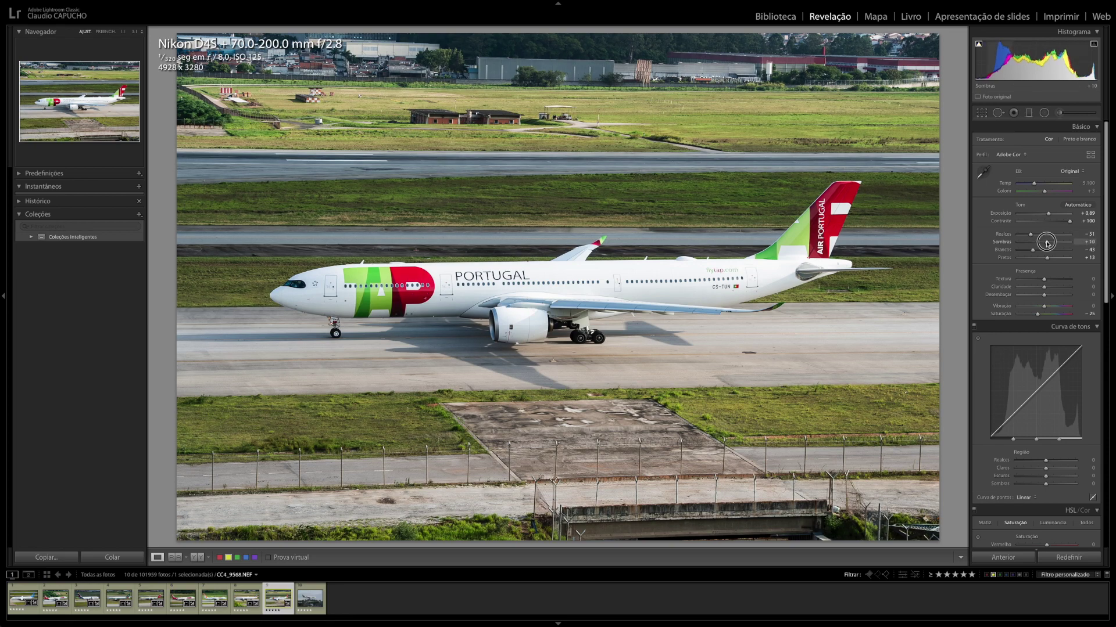
pyautogui.moveTo(1033, 250); pyautogui.dragTo(1030, 251)
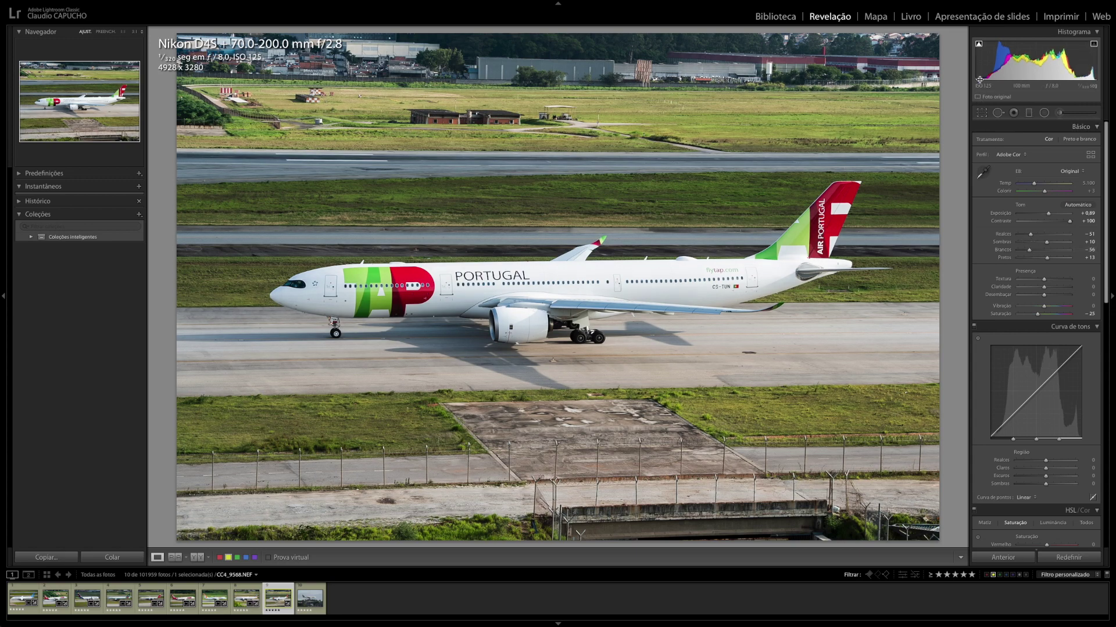
pyautogui.moveTo(1048, 258); pyautogui.dragTo(1049, 258)
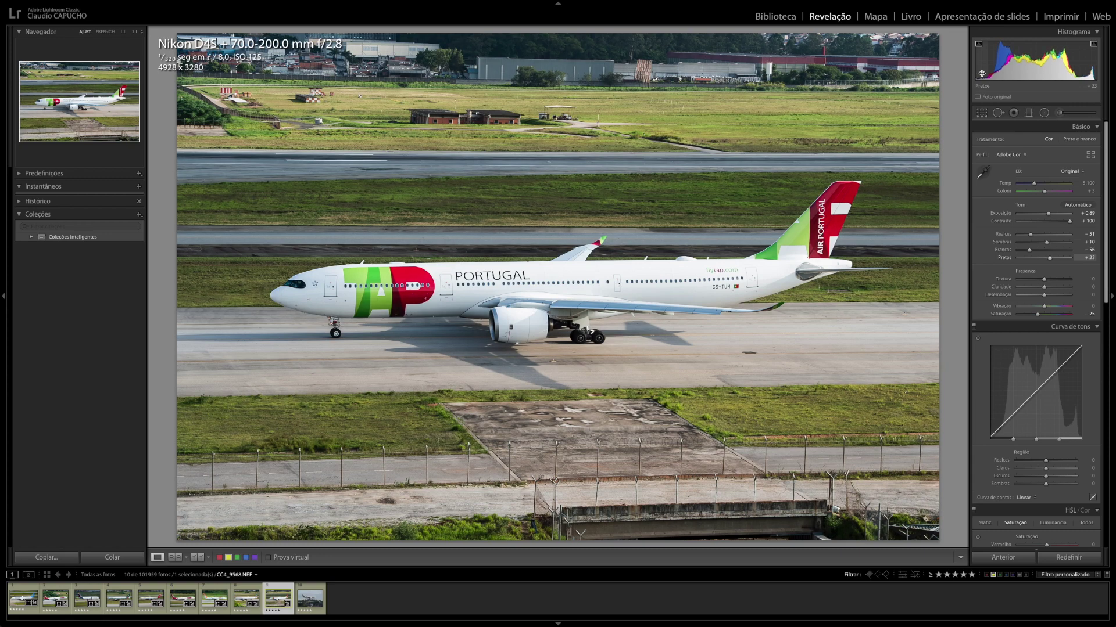
# - Crop tightly around the taxiing jet to about 4181 × 2783, straighten slightly, and apply
pyautogui.click(981, 113)
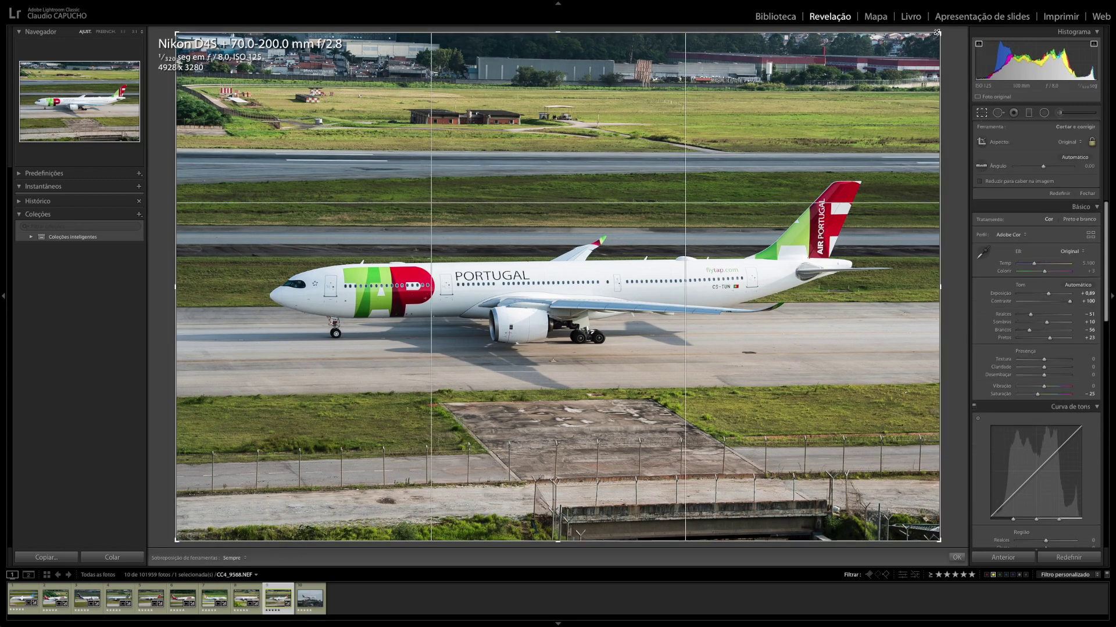
pyautogui.moveTo(938, 34); pyautogui.dragTo(904, 63)
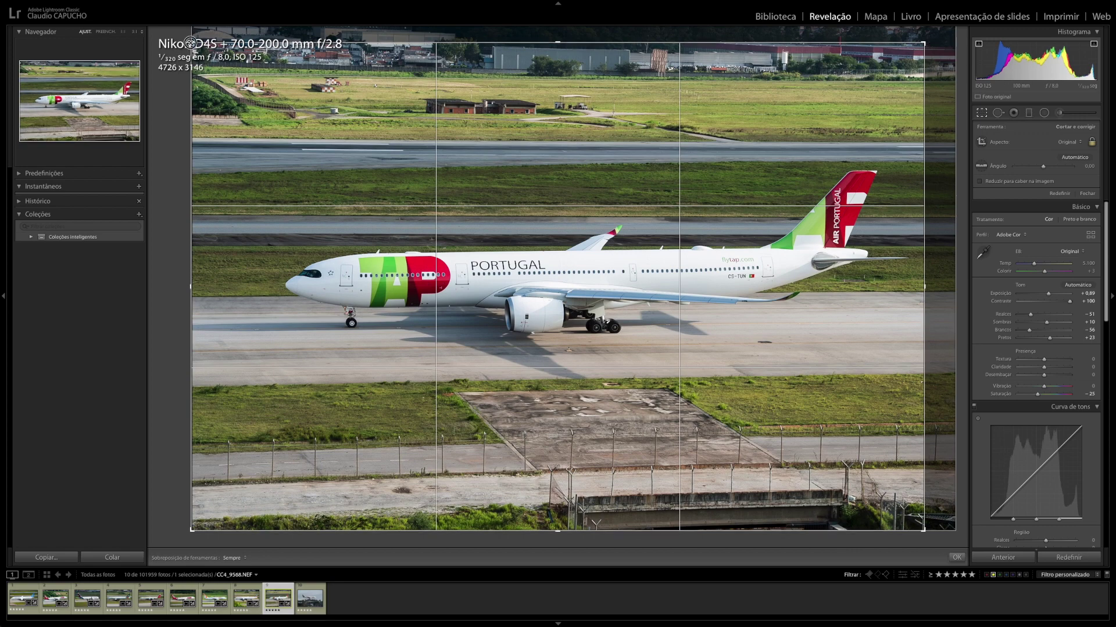
pyautogui.moveTo(192, 43); pyautogui.dragTo(213, 67)
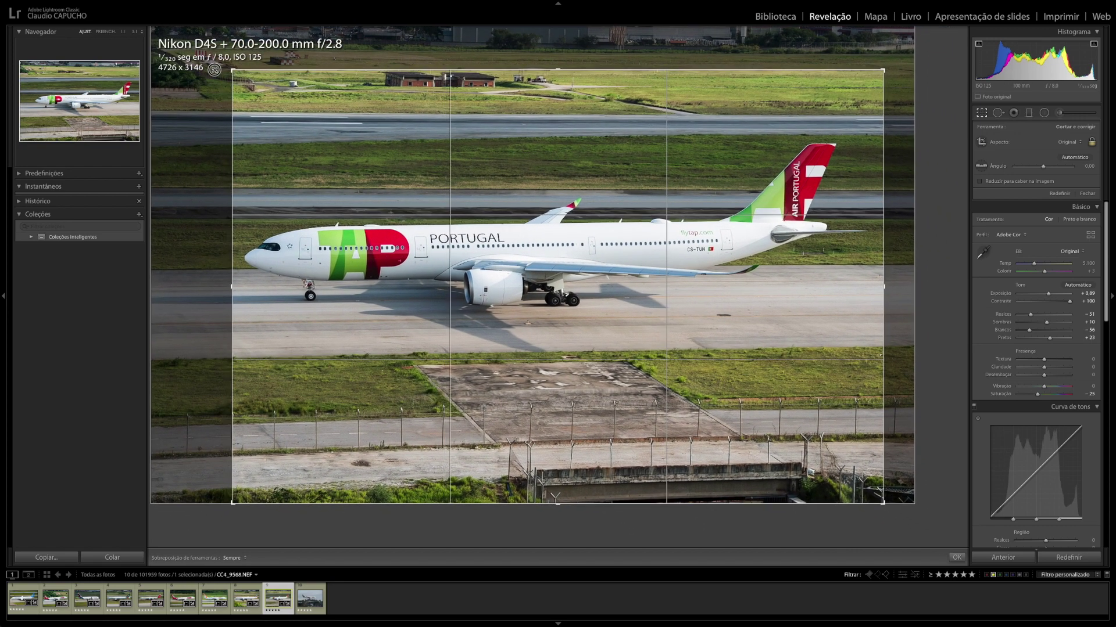
pyautogui.moveTo(216, 69); pyautogui.dragTo(291, 119)
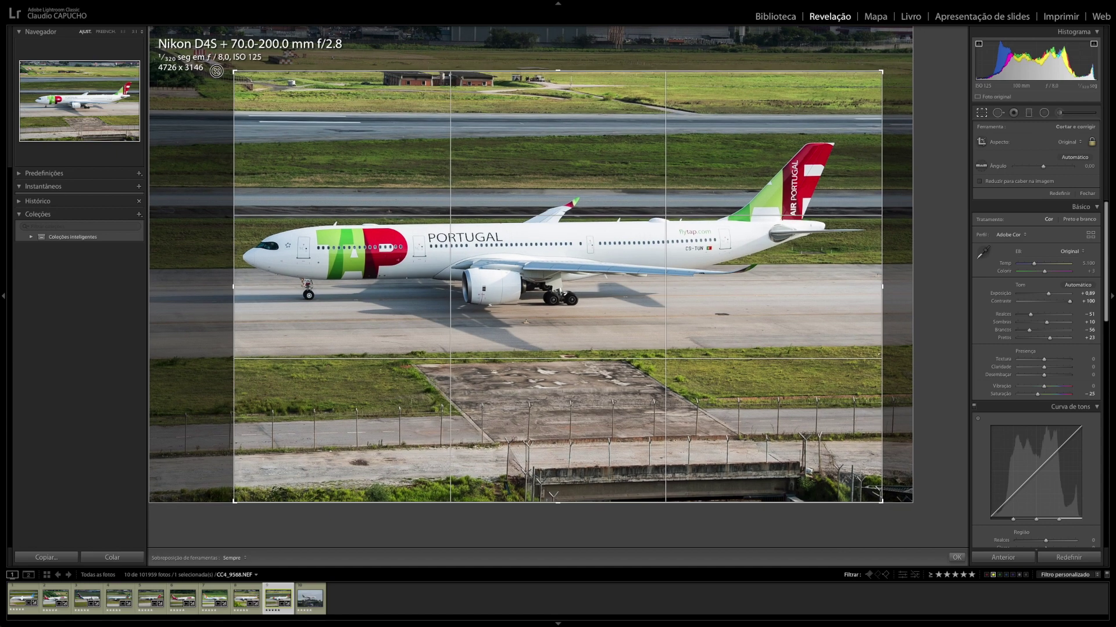
pyautogui.moveTo(539, 183); pyautogui.dragTo(543, 215)
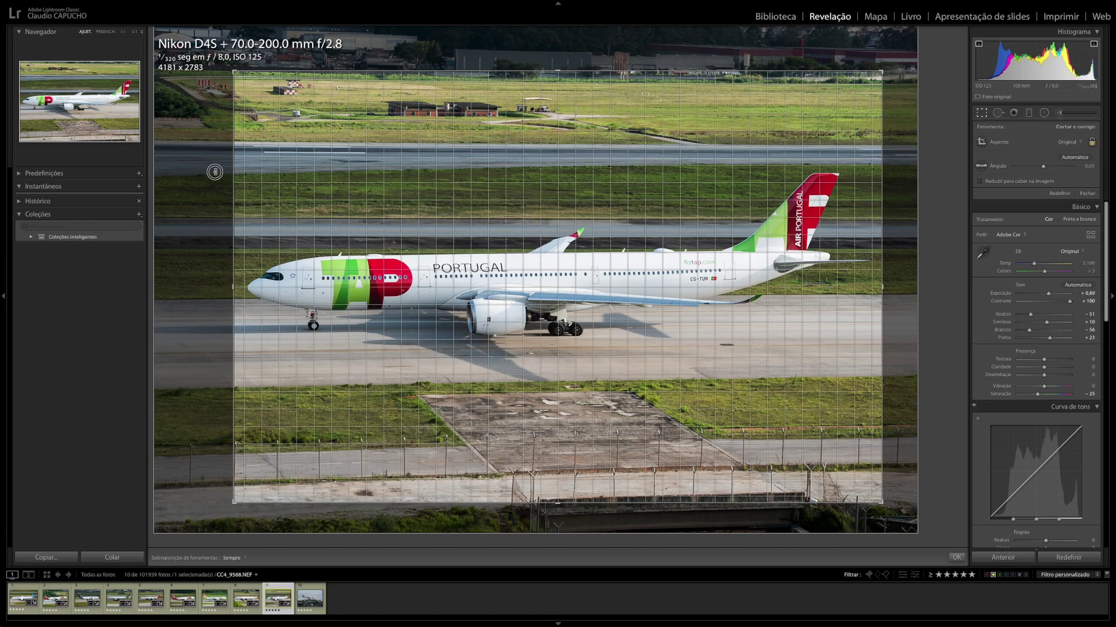
pyautogui.moveTo(214, 172); pyautogui.dragTo(214, 172)
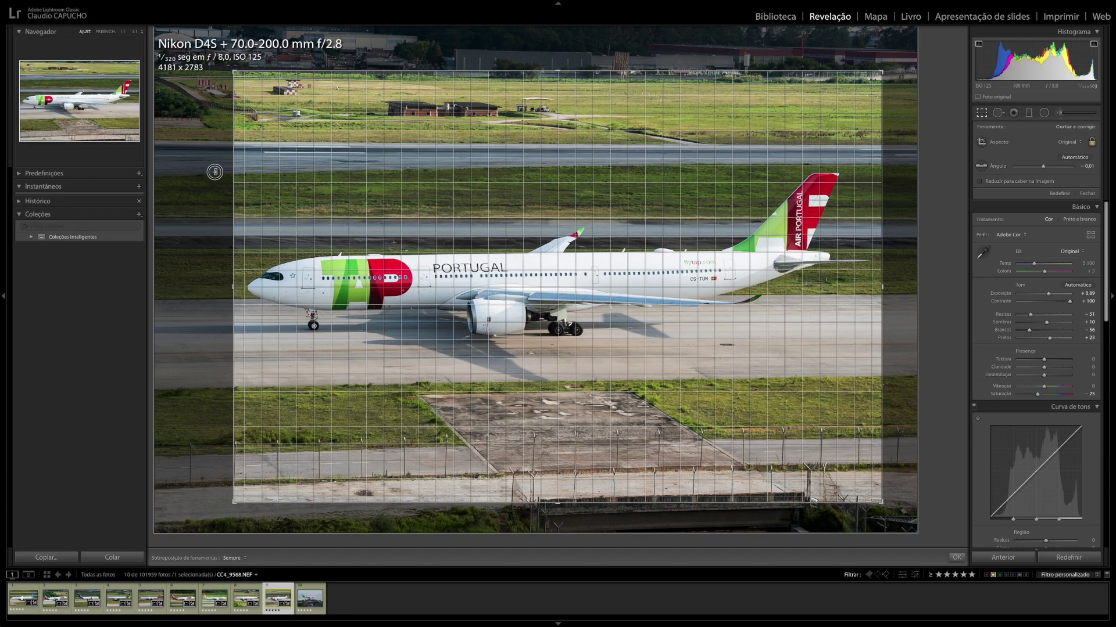
pyautogui.moveTo(214, 172); pyautogui.dragTo(214, 172)
pyautogui.moveTo(215, 172); pyautogui.dragTo(215, 172)
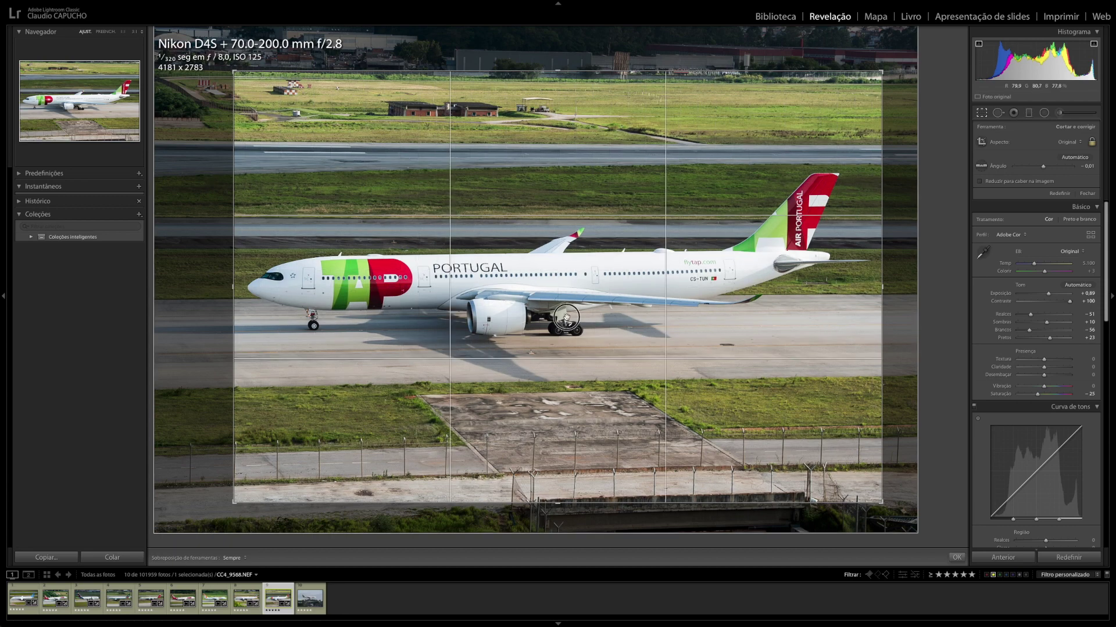
pyautogui.moveTo(566, 317); pyautogui.dragTo(562, 320)
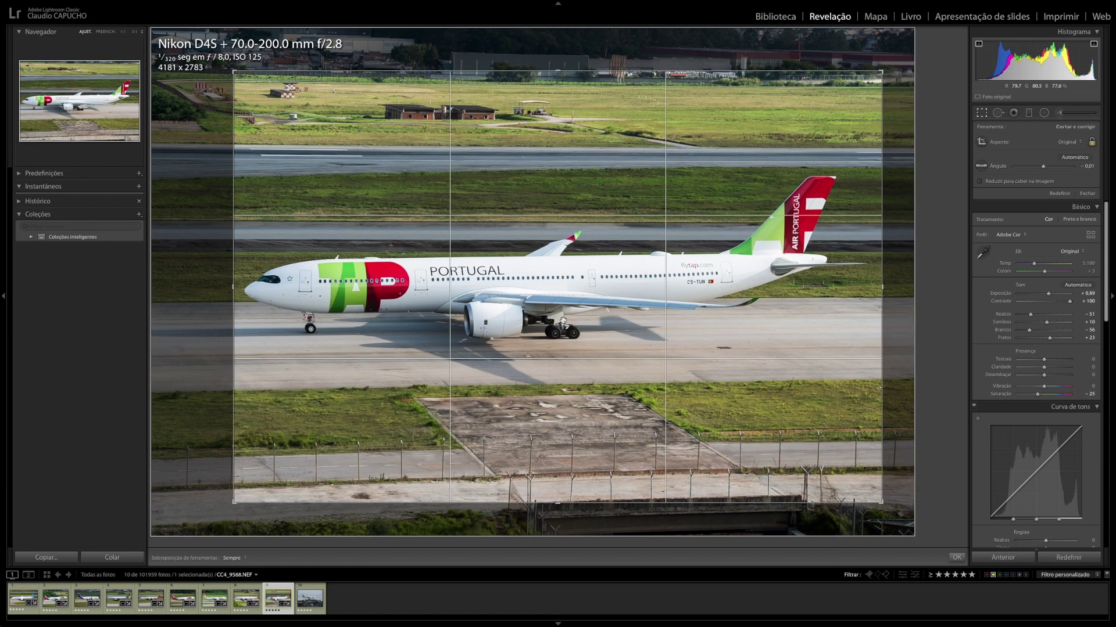
pyautogui.press('Return')
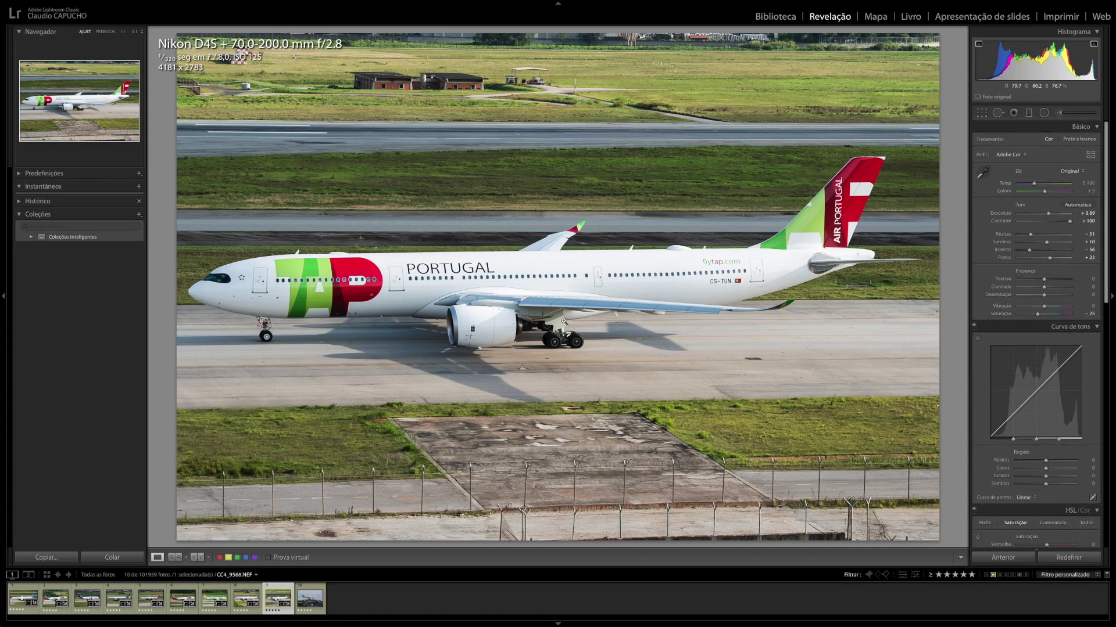
# - Copy the TAP photo's develop settings and paste them onto the South African jet photo
pyautogui.click(33, 559)
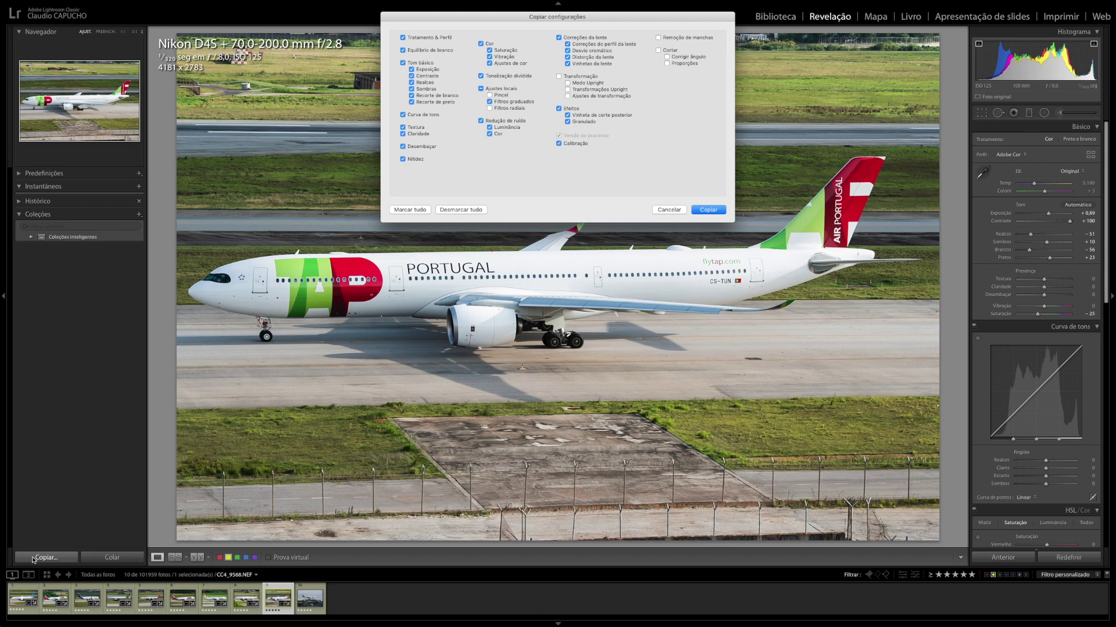
pyautogui.press('Return')
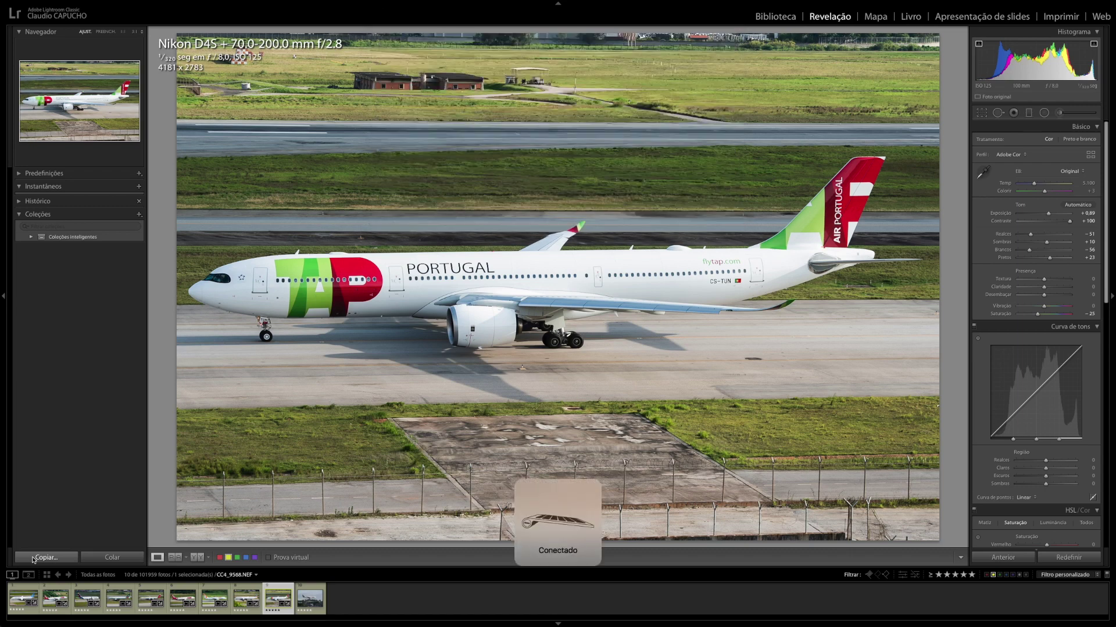
pyautogui.press('Right')
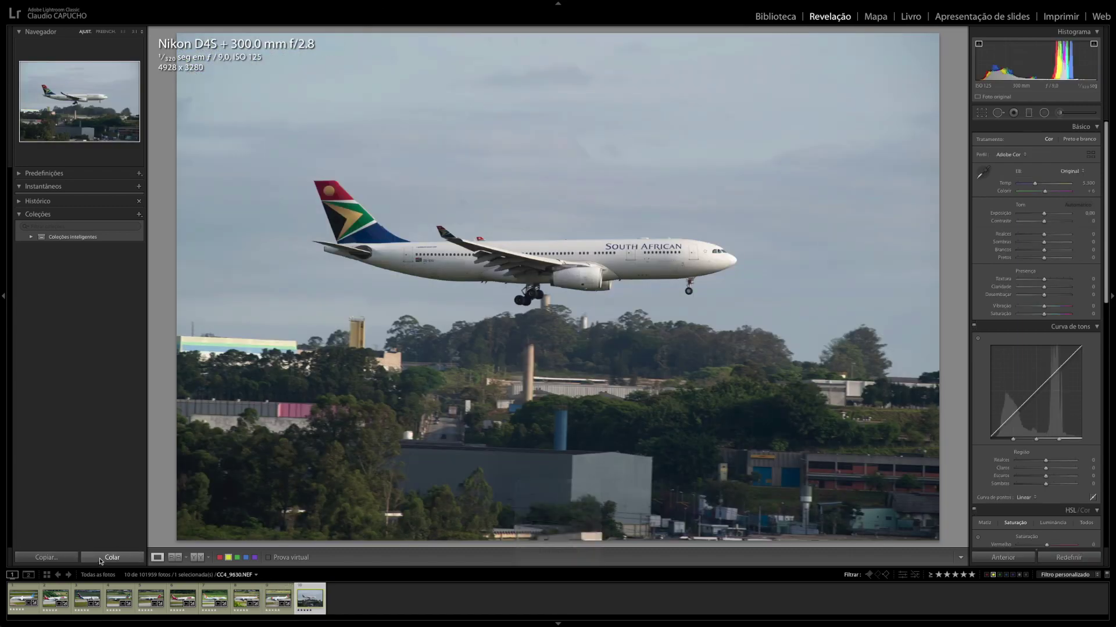
pyautogui.click(100, 559)
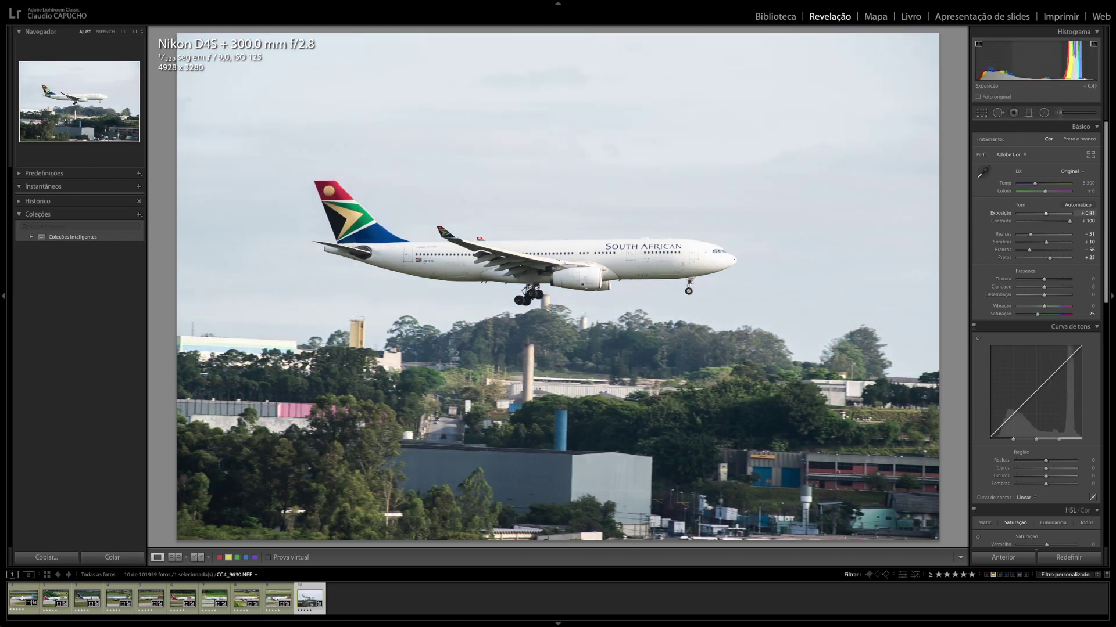
# - Set exposure to +0.57 and whites to −88, then rebalance blacks and exposure
pyautogui.moveTo(1055, 57); pyautogui.dragTo(1040, 56)
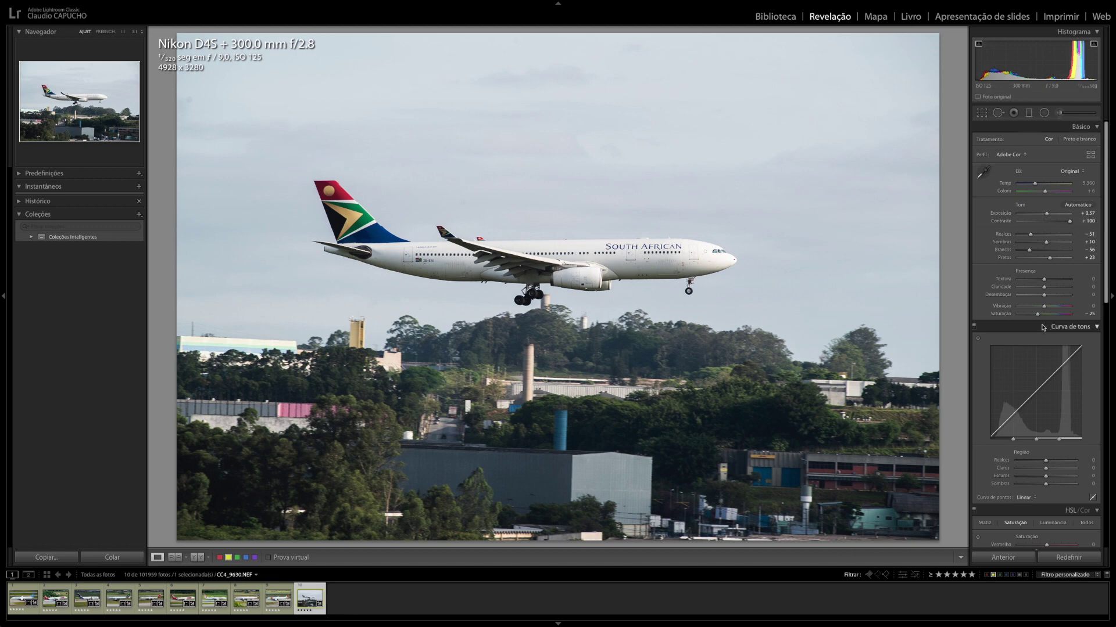
pyautogui.moveTo(1037, 250); pyautogui.dragTo(1023, 251)
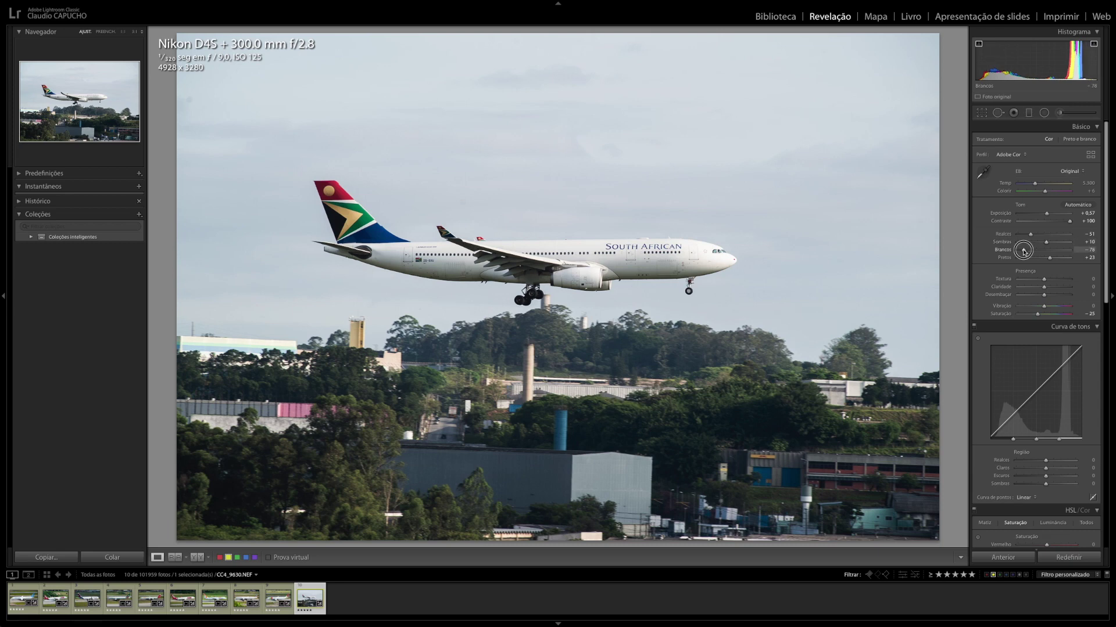
pyautogui.moveTo(1023, 251); pyautogui.dragTo(1021, 251)
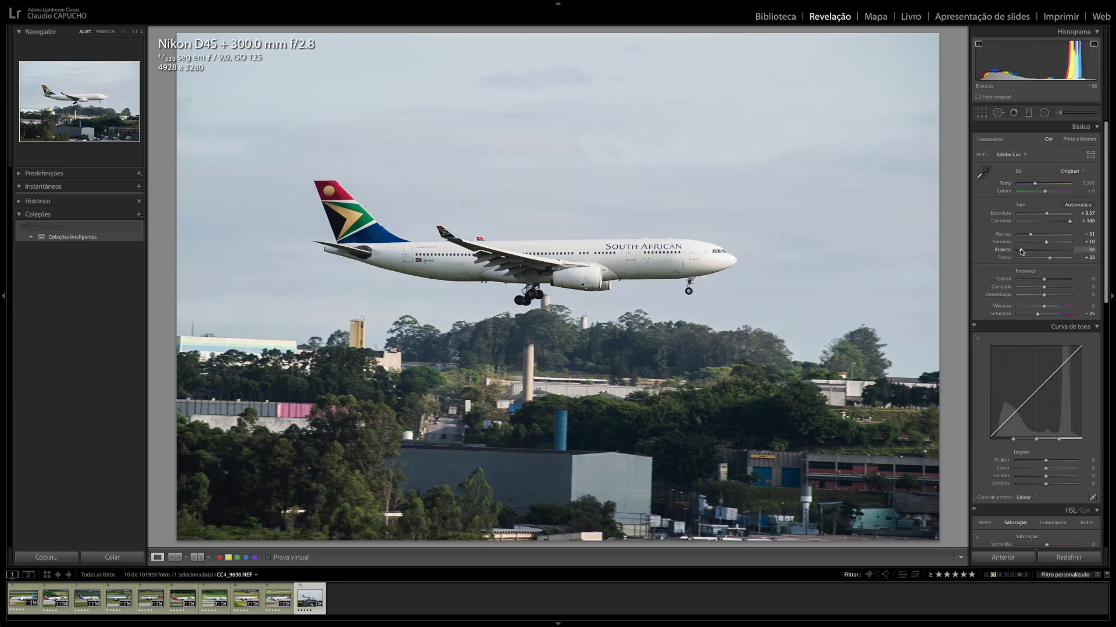
pyautogui.moveTo(1008, 73); pyautogui.dragTo(995, 73)
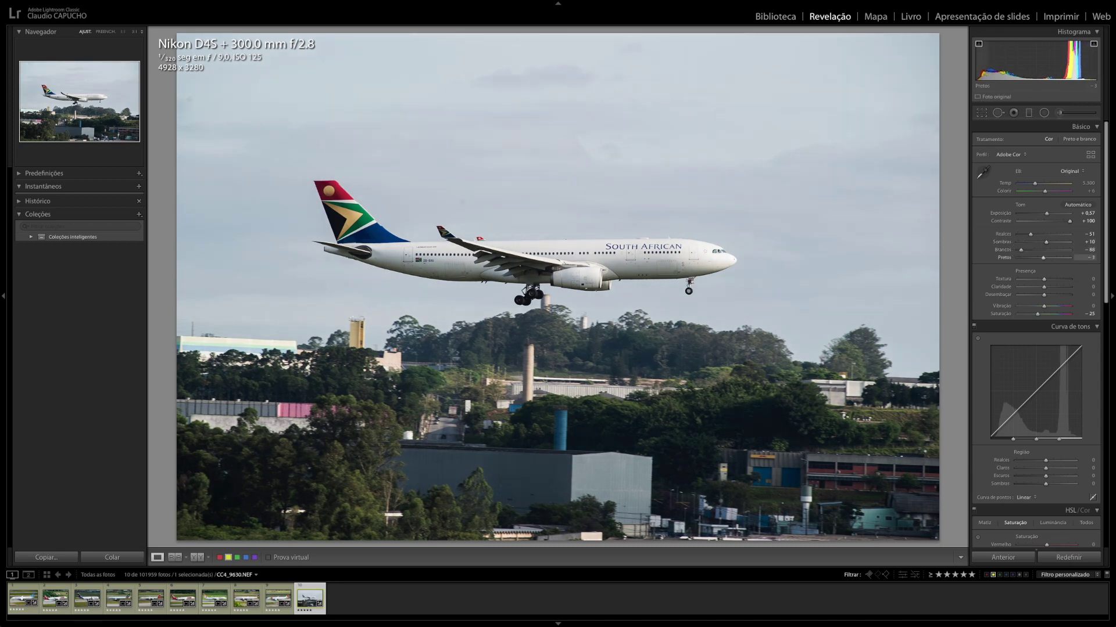
pyautogui.moveTo(995, 73)
pyautogui.mouseDown()
pyautogui.moveTo(1045, 63)
pyautogui.moveTo(1029, 65)
pyautogui.mouseUp()
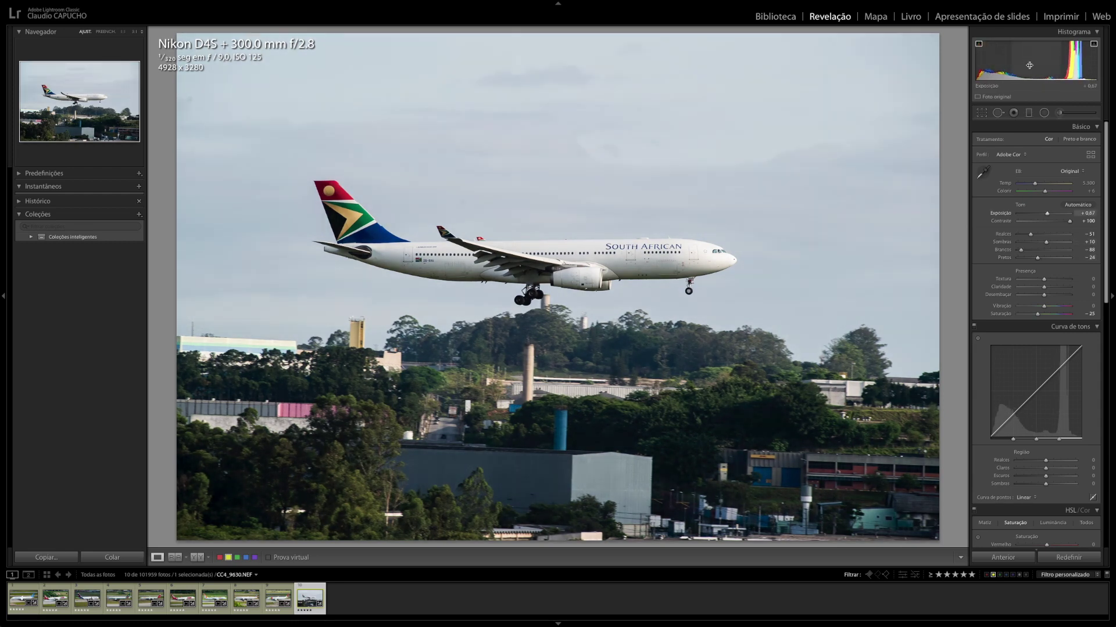
# - Pull the crop corners in around the plane and rotate it about −1.29° to level it
pyautogui.click(981, 115)
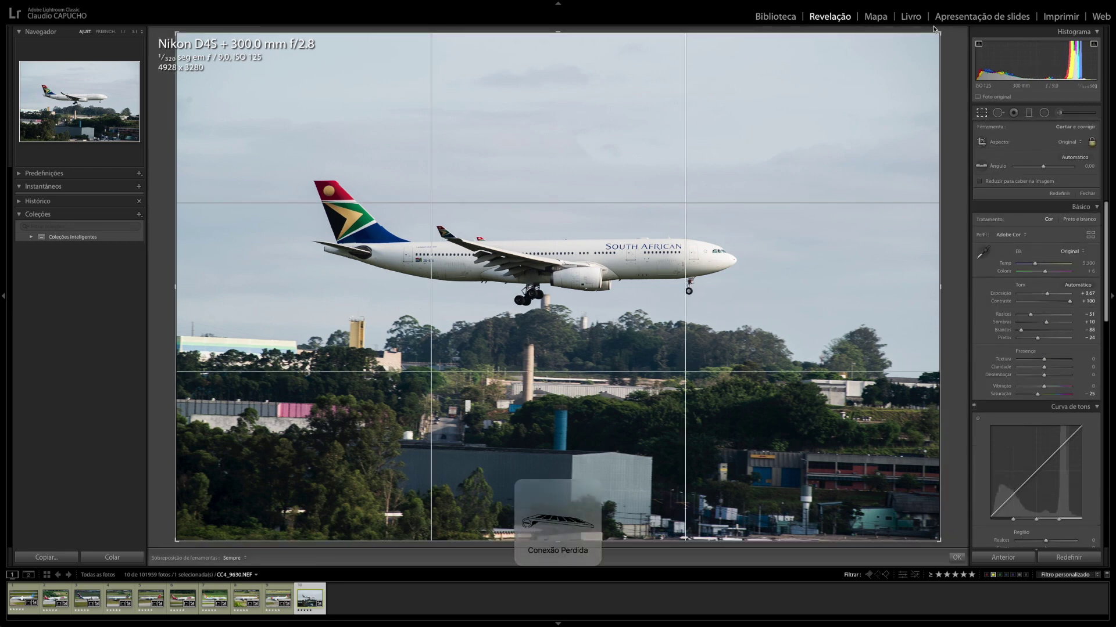
pyautogui.moveTo(938, 32); pyautogui.dragTo(794, 130)
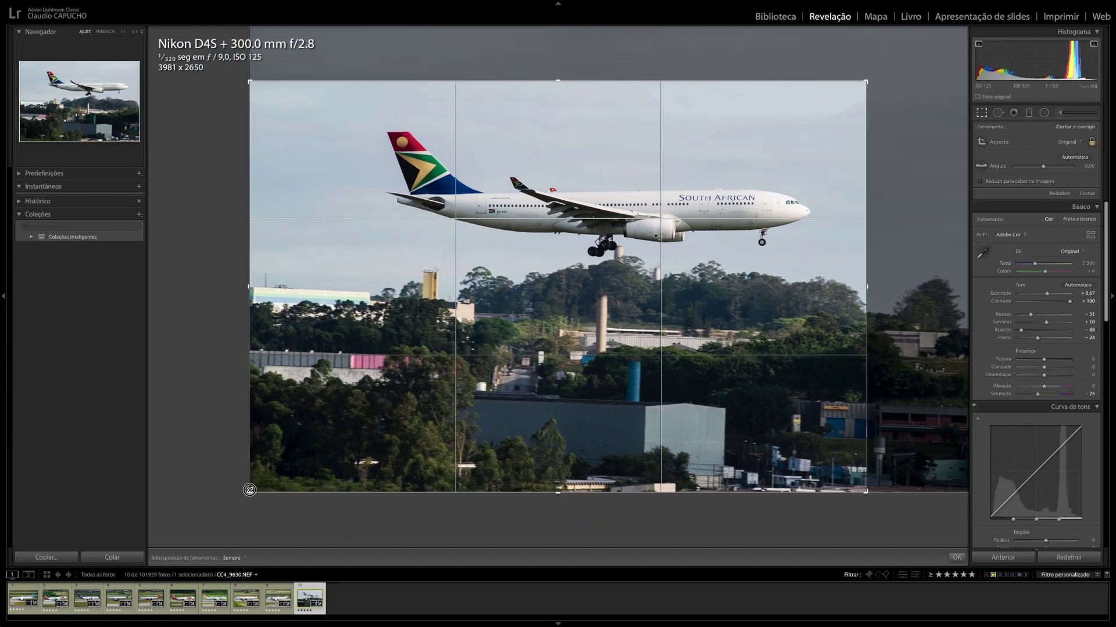
pyautogui.moveTo(250, 492); pyautogui.dragTo(273, 453)
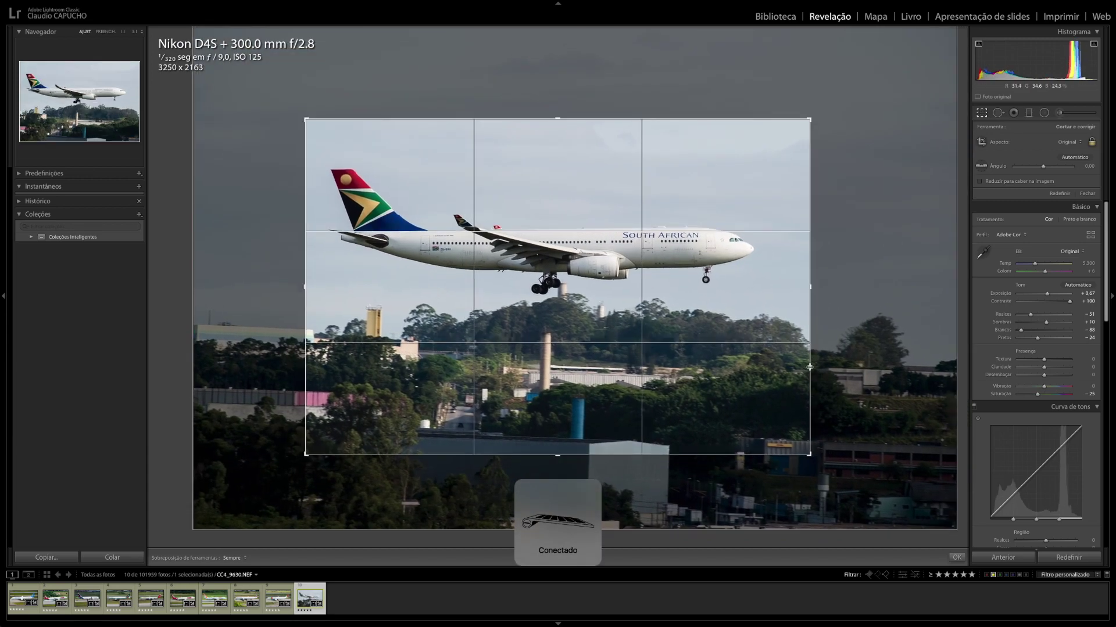
pyautogui.moveTo(810, 455); pyautogui.dragTo(788, 439)
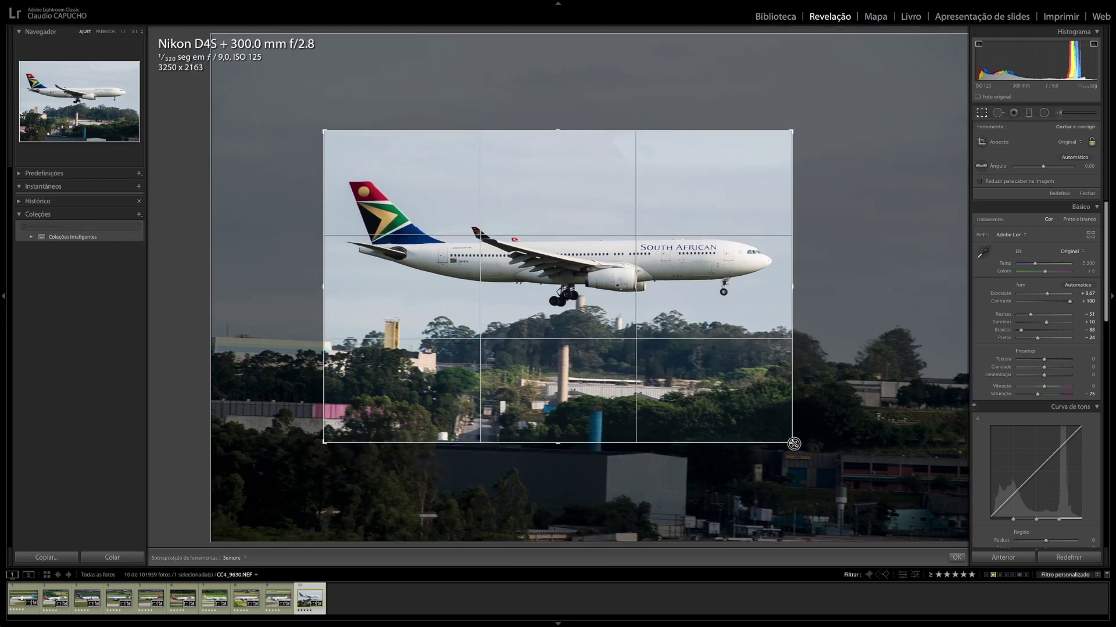
pyautogui.moveTo(637, 364)
pyautogui.mouseDown()
pyautogui.moveTo(629, 395)
pyautogui.moveTo(628, 385)
pyautogui.mouseUp()
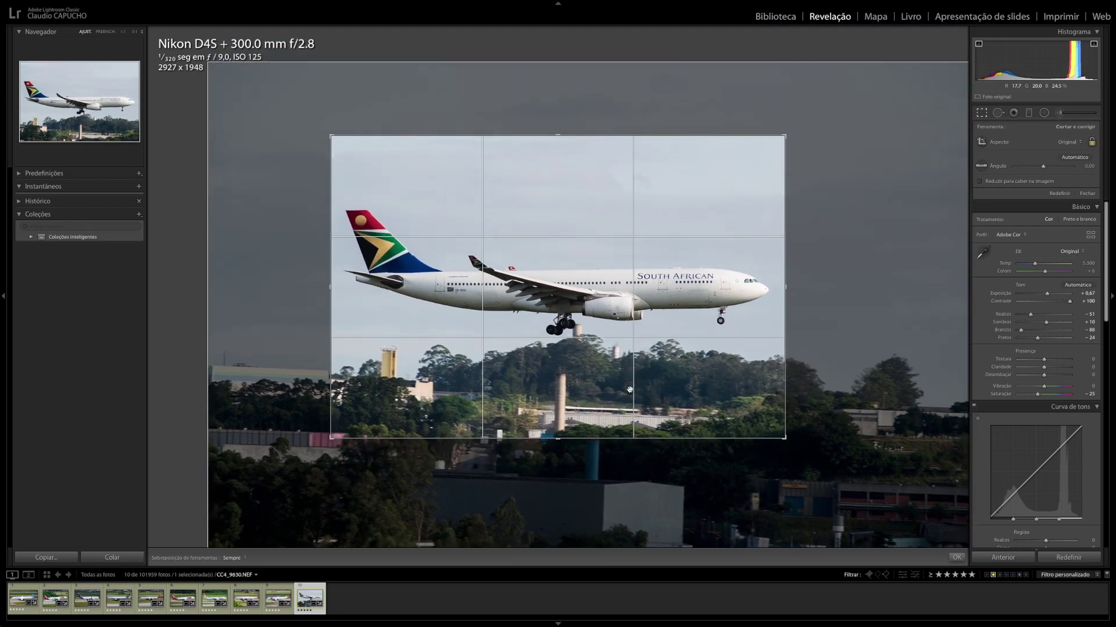
pyautogui.moveTo(796, 382); pyautogui.dragTo(798, 376)
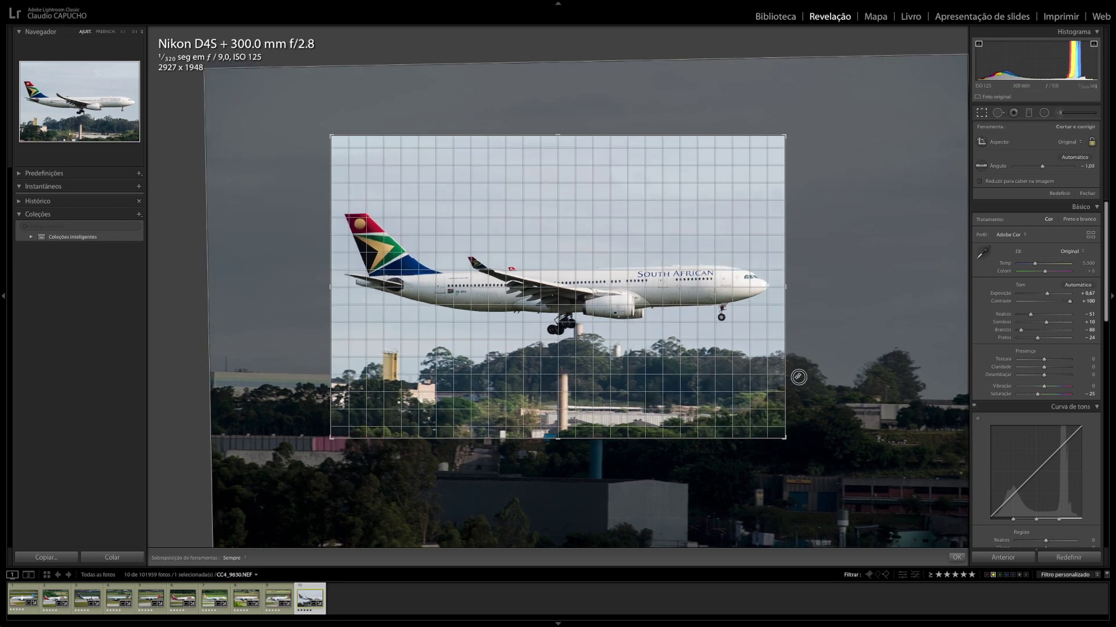
pyautogui.moveTo(798, 377); pyautogui.dragTo(803, 372)
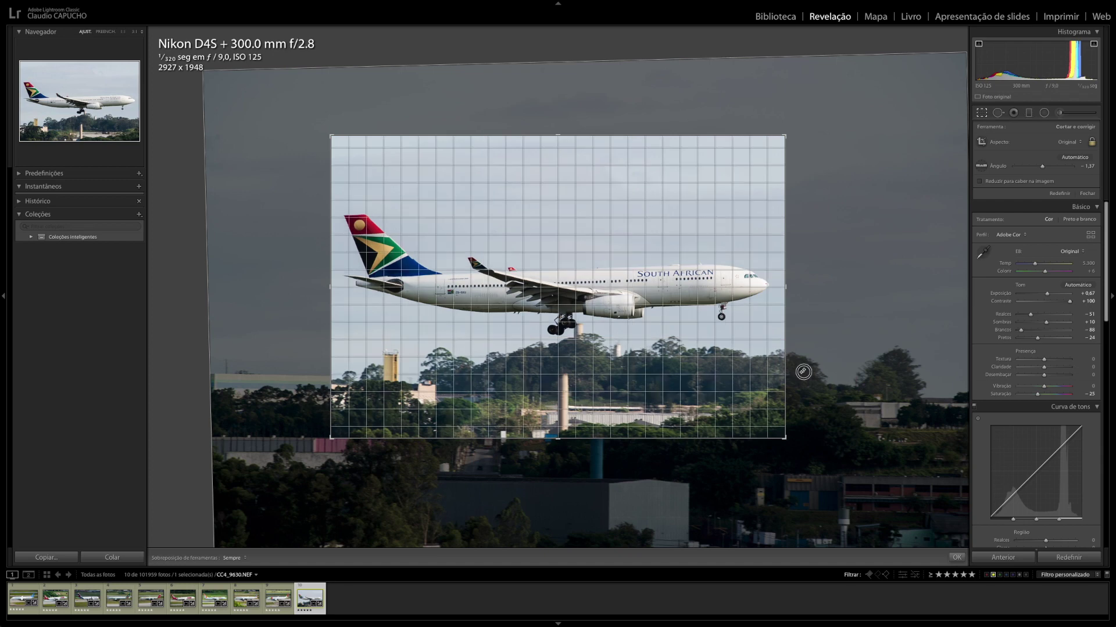
pyautogui.moveTo(803, 372); pyautogui.dragTo(801, 372)
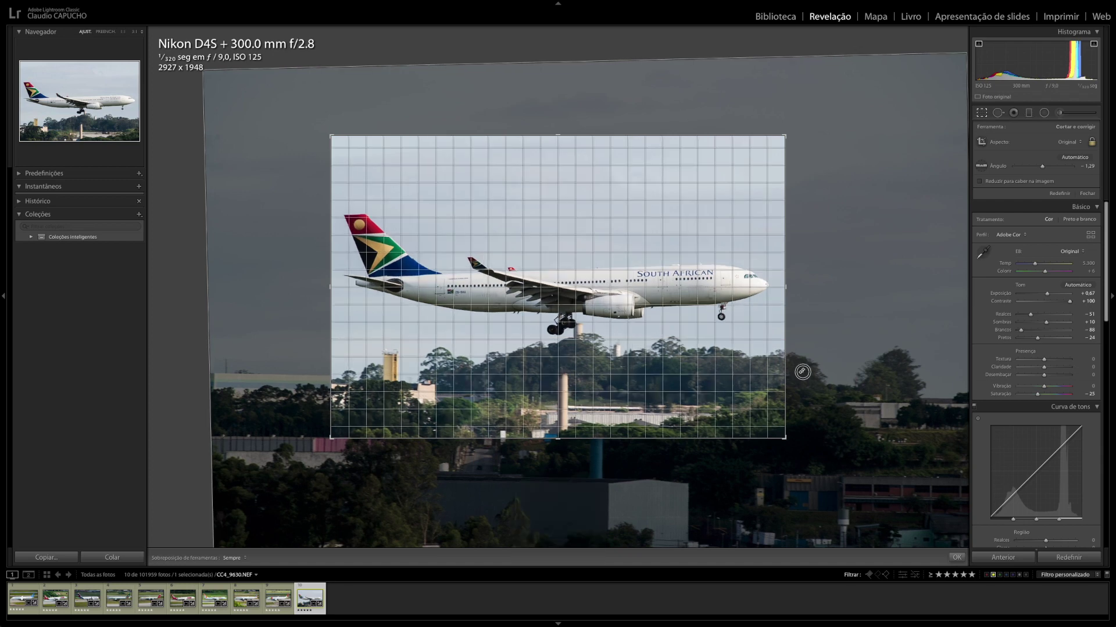
# - Tighten the upper-right crop, reposition the plane within the frame, and apply the crop
pyautogui.moveTo(731, 355); pyautogui.dragTo(730, 351)
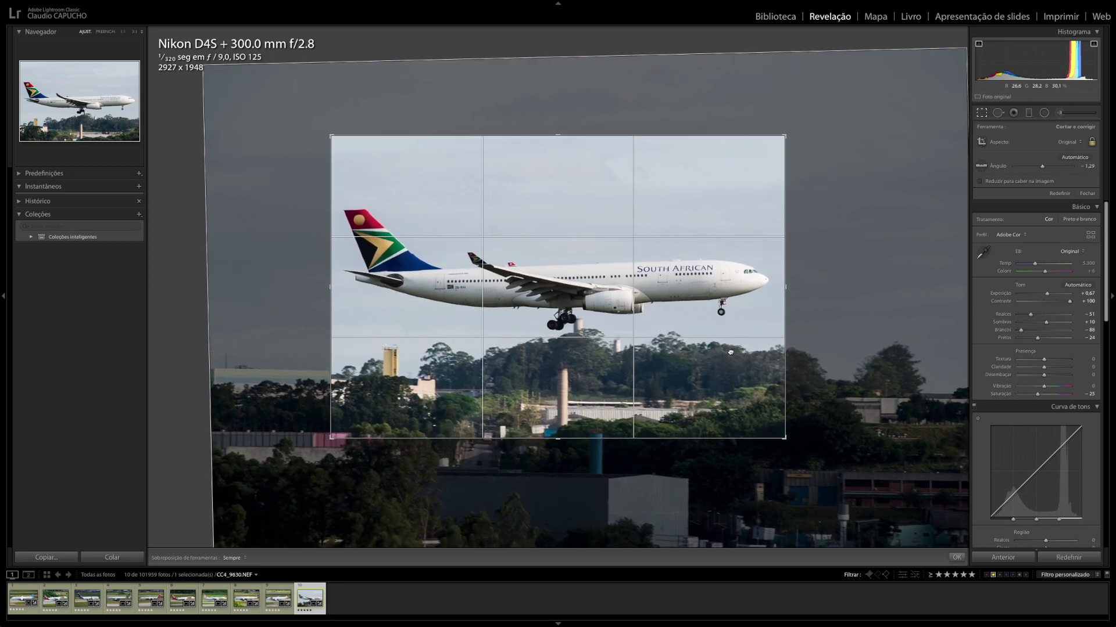
pyautogui.moveTo(784, 136); pyautogui.dragTo(780, 142)
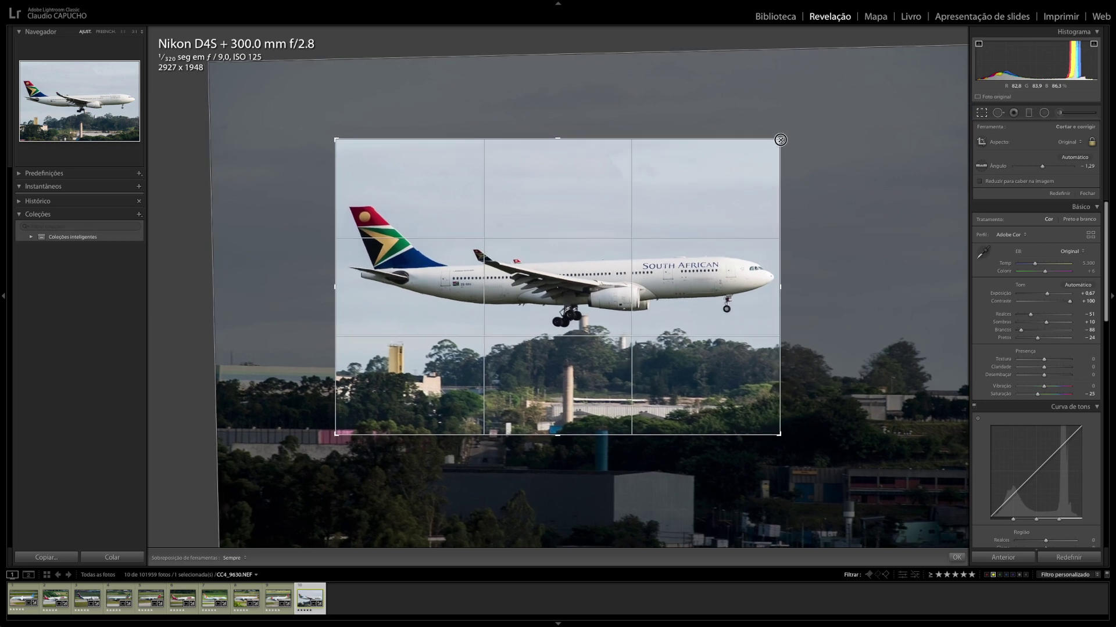
pyautogui.moveTo(654, 221); pyautogui.dragTo(648, 224)
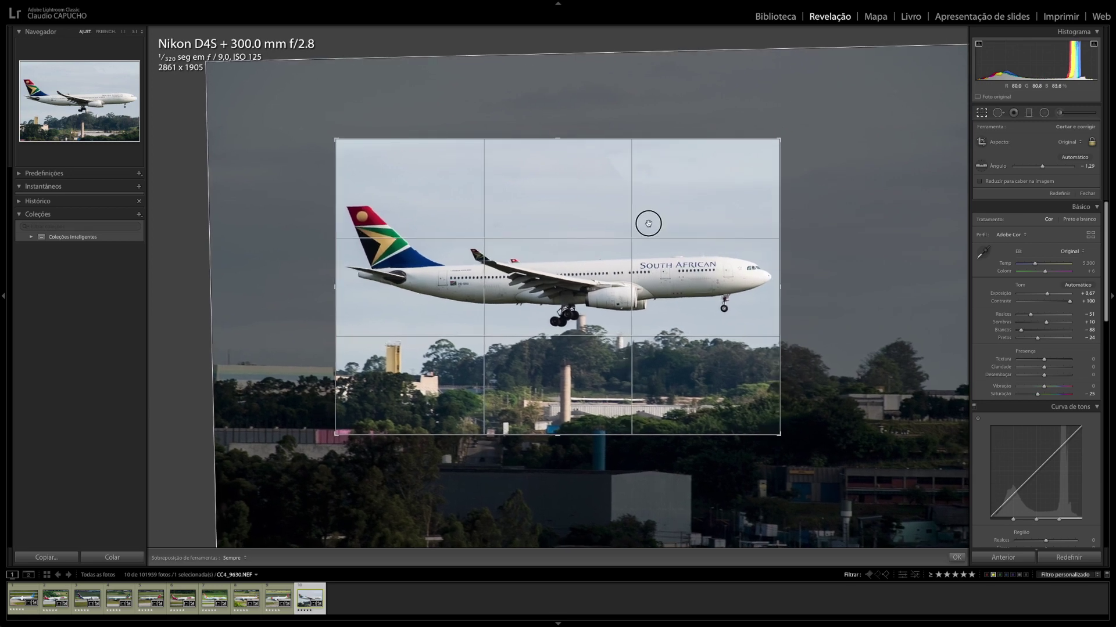
pyautogui.moveTo(648, 224); pyautogui.dragTo(649, 223)
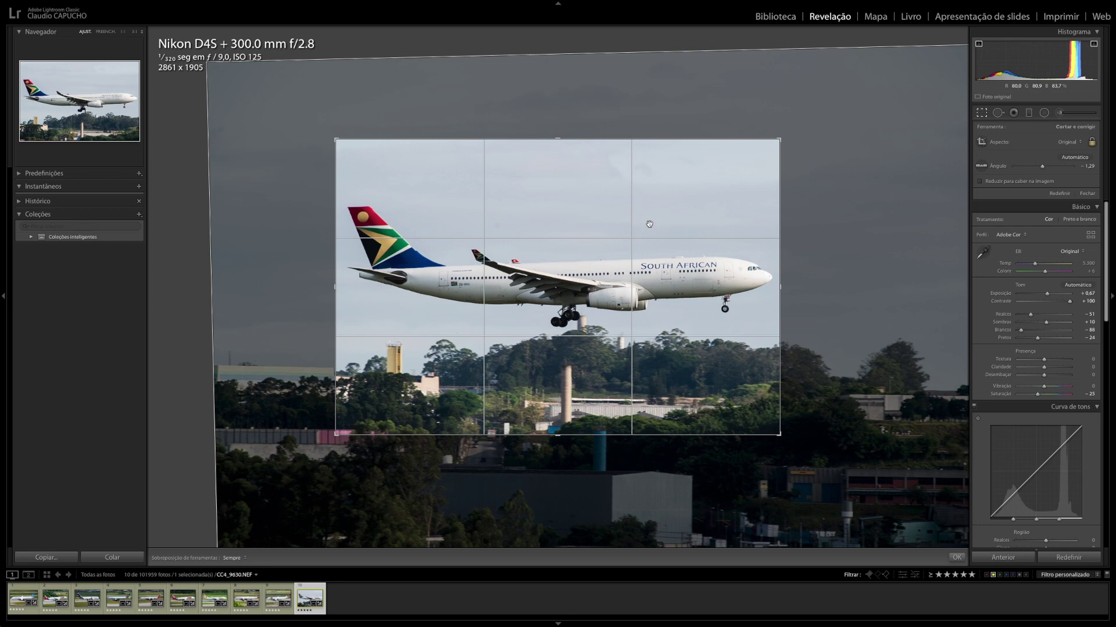
pyautogui.moveTo(649, 224); pyautogui.dragTo(649, 224)
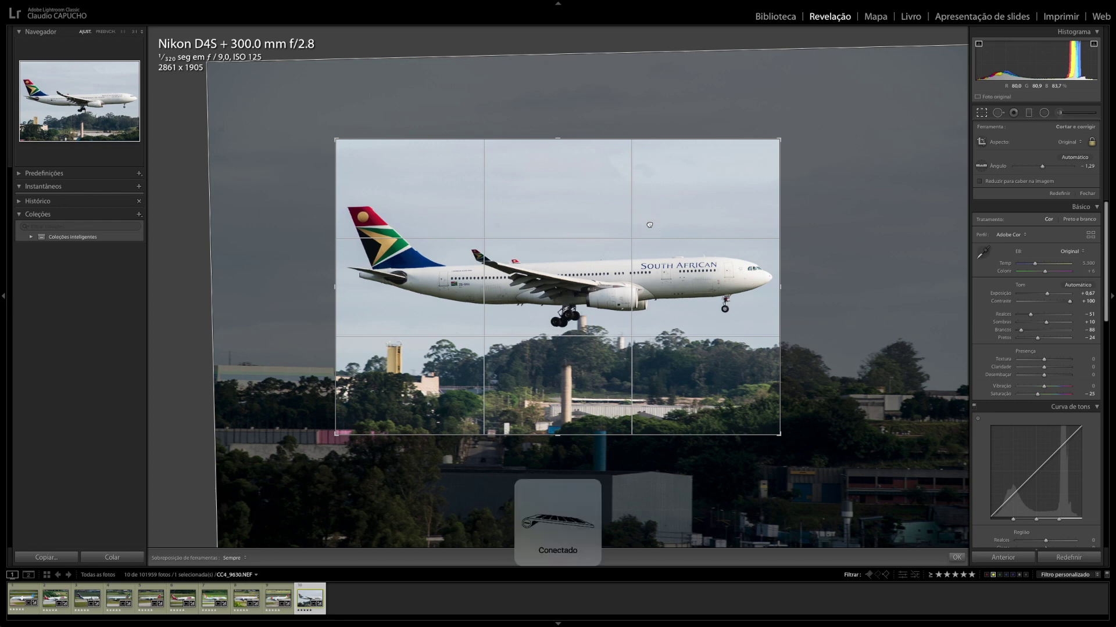
pyautogui.press('Return')
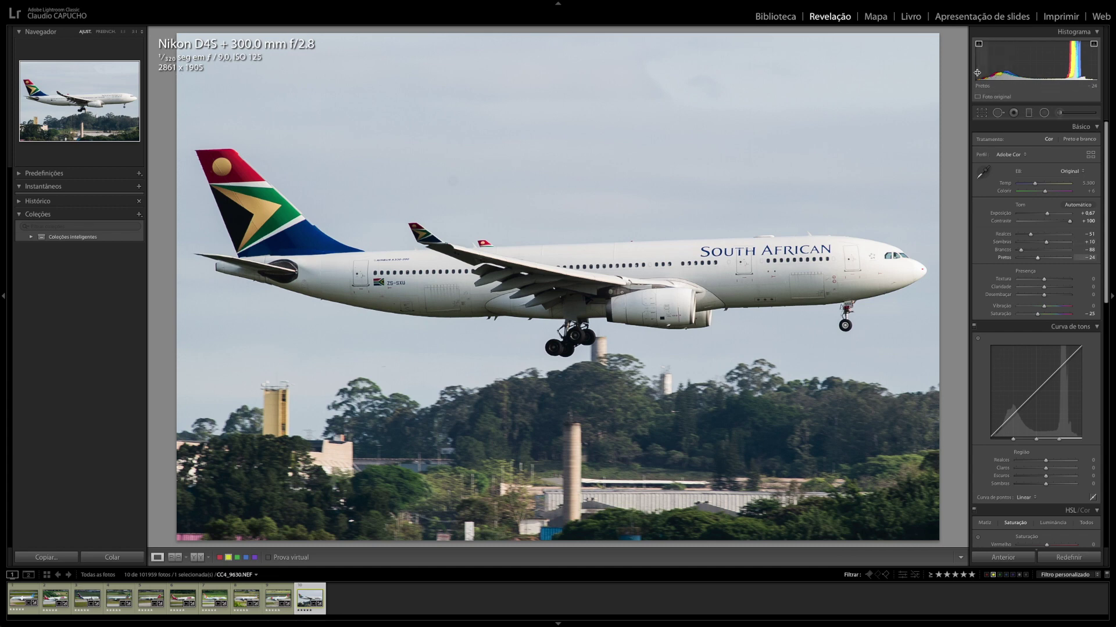
# - Adjust blacks to −47, shadows to +2, whites to −20 and exposure to +0.91
pyautogui.moveTo(1011, 64); pyautogui.dragTo(976, 73)
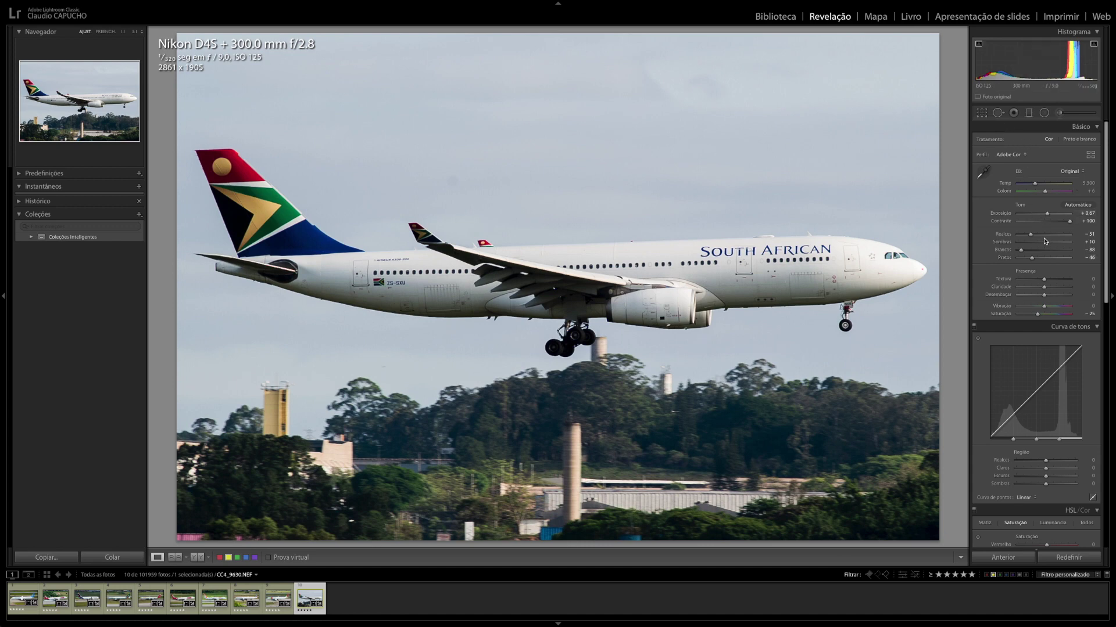
pyautogui.click(1070, 221)
pyautogui.moveTo(1075, 58)
pyautogui.mouseDown()
pyautogui.moveTo(1091, 76)
pyautogui.moveTo(1097, 58)
pyautogui.moveTo(1071, 58)
pyautogui.mouseUp()
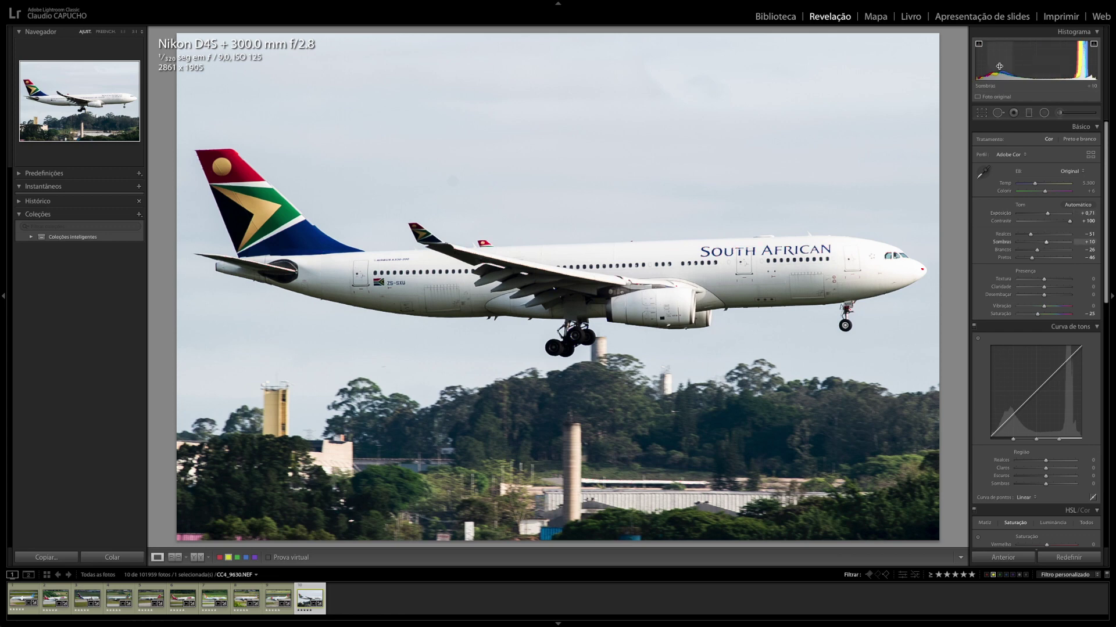
pyautogui.moveTo(988, 64); pyautogui.dragTo(984, 64)
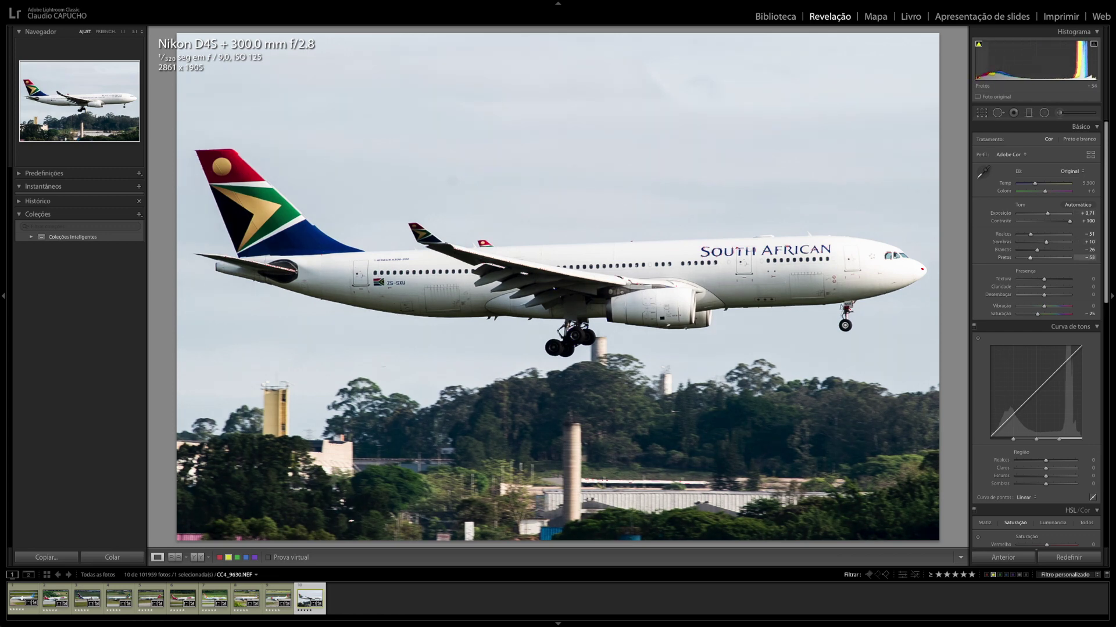
pyautogui.moveTo(984, 64); pyautogui.dragTo(986, 64)
pyautogui.click(1077, 220)
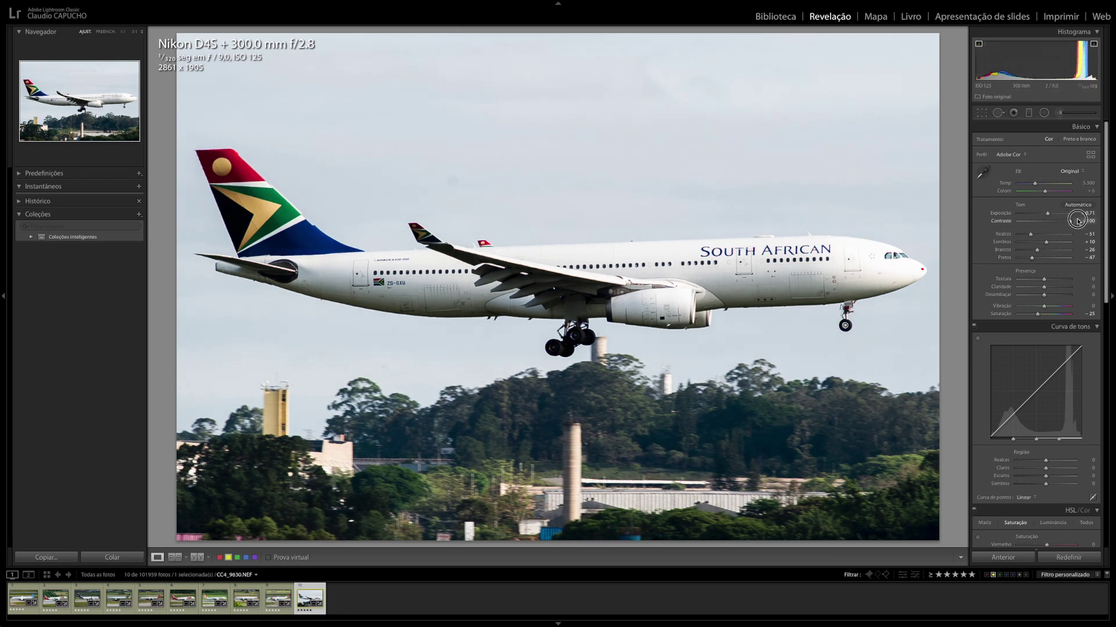
pyautogui.moveTo(1045, 242); pyautogui.dragTo(1045, 243)
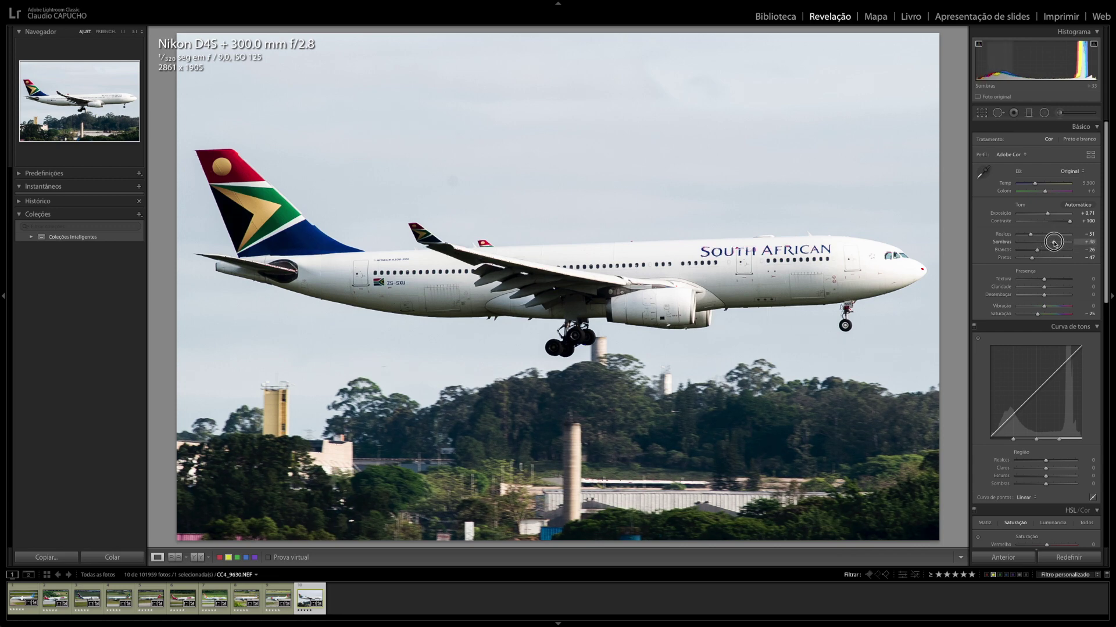
pyautogui.moveTo(1045, 243)
pyautogui.mouseDown()
pyautogui.moveTo(1023, 234)
pyautogui.moveTo(1048, 214)
pyautogui.mouseUp()
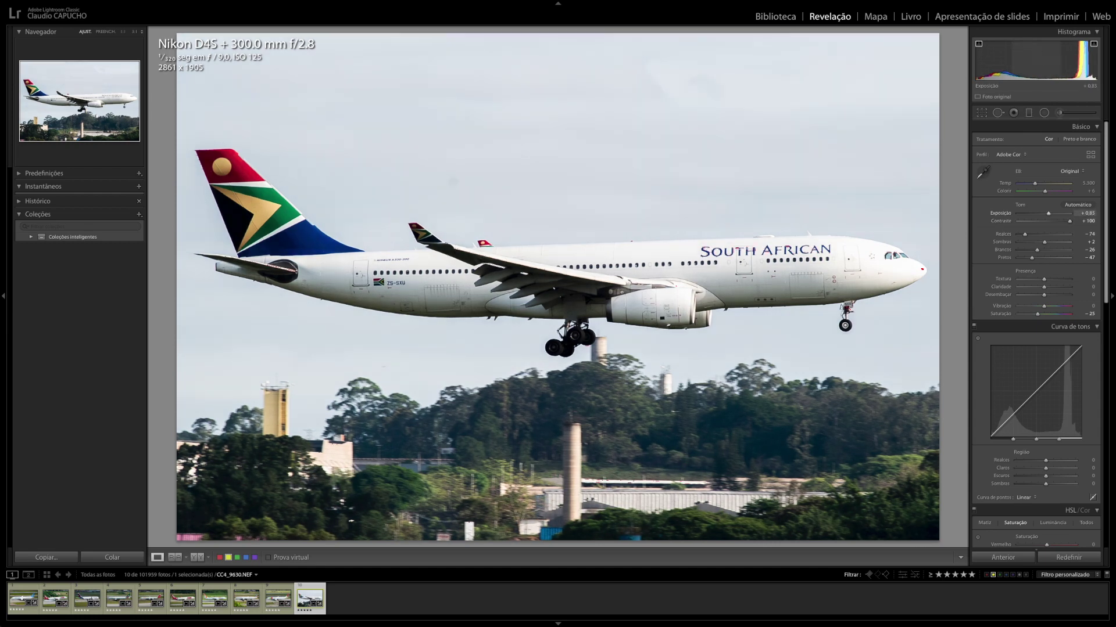
pyautogui.moveTo(1048, 213); pyautogui.dragTo(1049, 213)
pyautogui.moveTo(1038, 251); pyautogui.dragTo(1035, 250)
pyautogui.moveTo(1080, 58); pyautogui.dragTo(1088, 58)
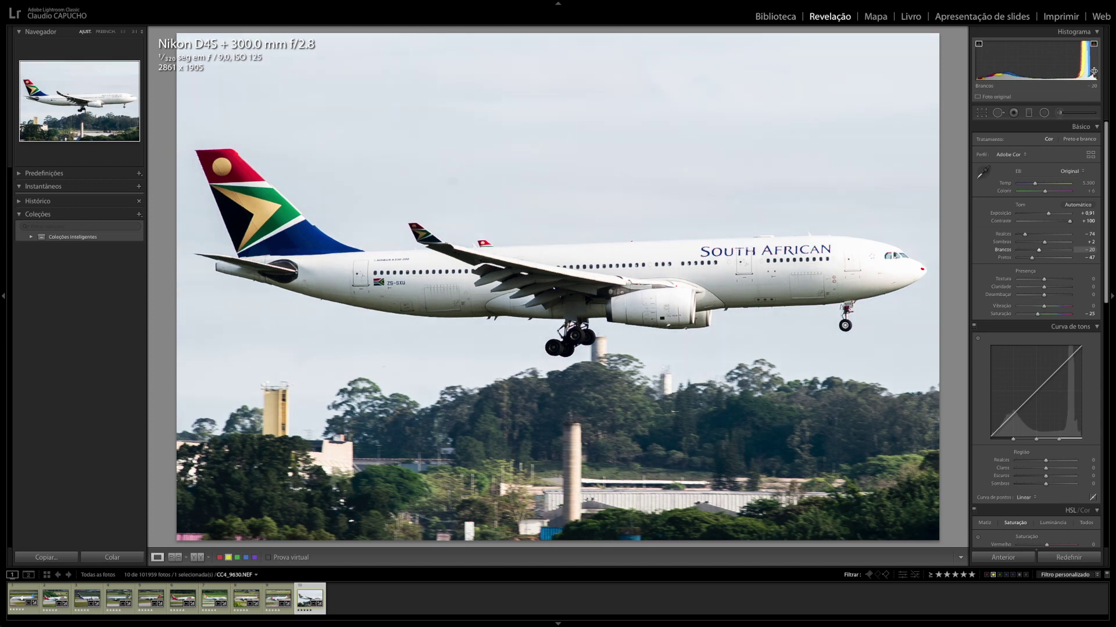
# - Switch the crop aspect to 16 x 9, centre the plane in the frame, and apply it
pyautogui.click(982, 115)
pyautogui.click(1075, 142)
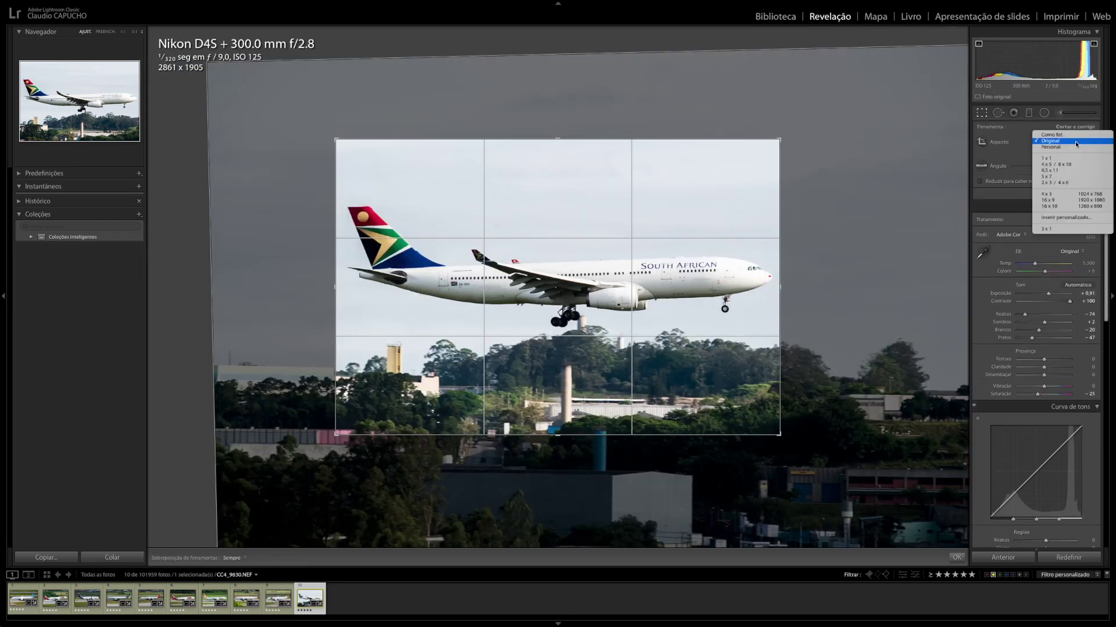
pyautogui.click(1073, 201)
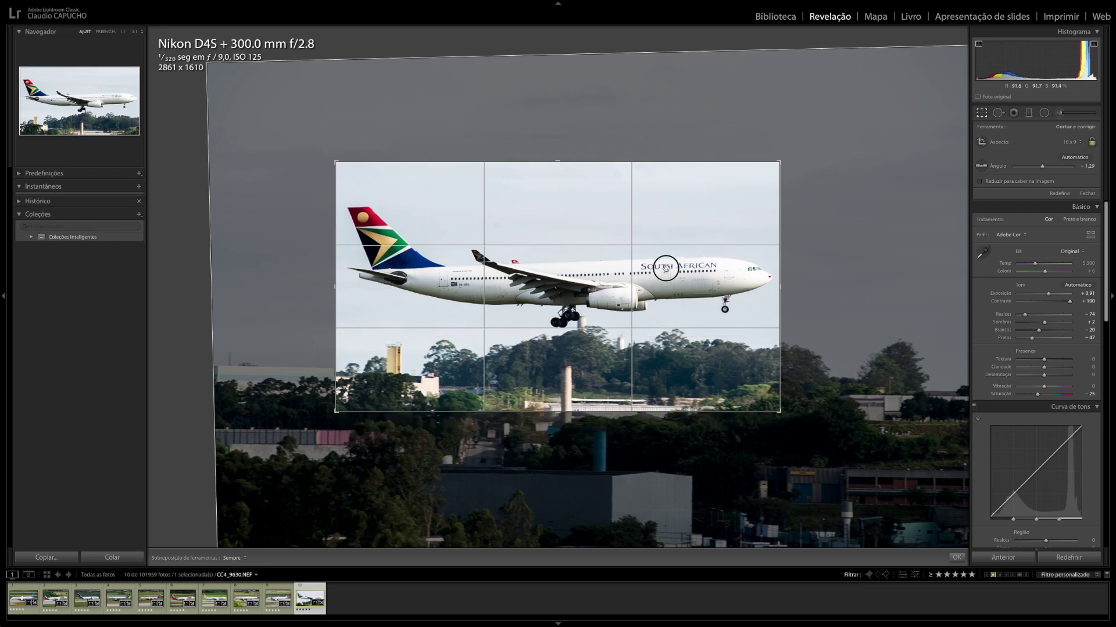
pyautogui.moveTo(666, 269); pyautogui.dragTo(665, 273)
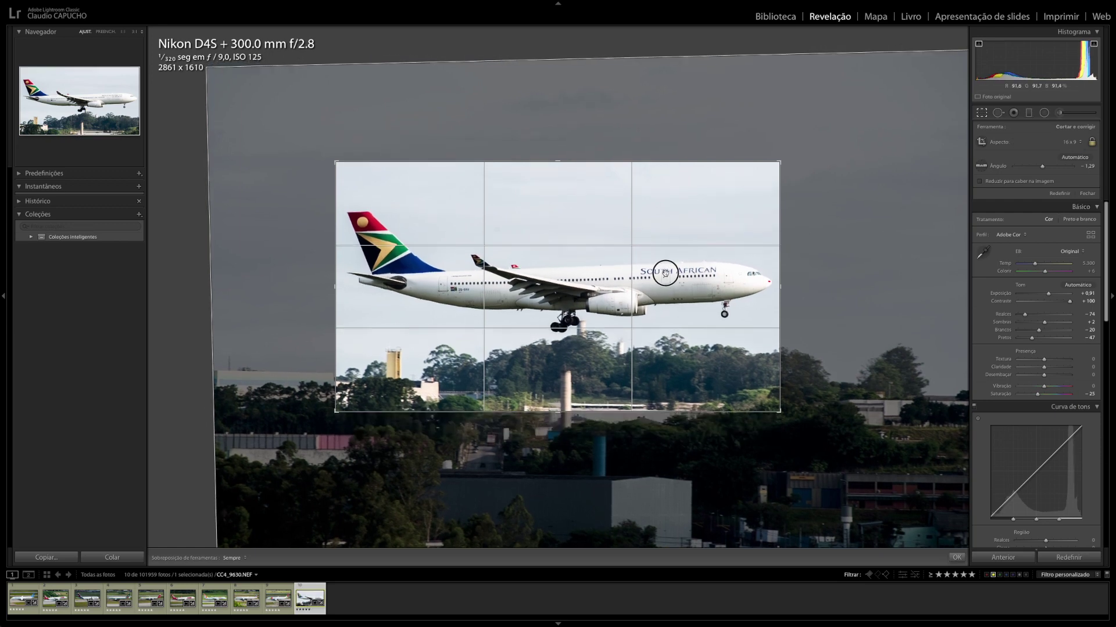
pyautogui.moveTo(665, 273); pyautogui.dragTo(653, 283)
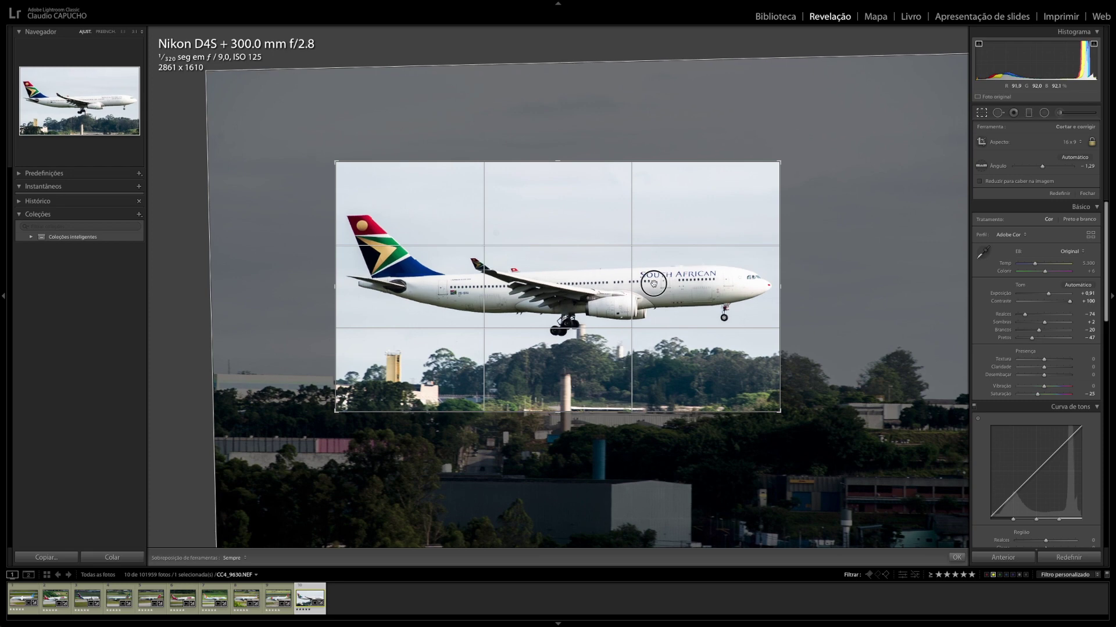
pyautogui.moveTo(654, 283); pyautogui.dragTo(654, 281)
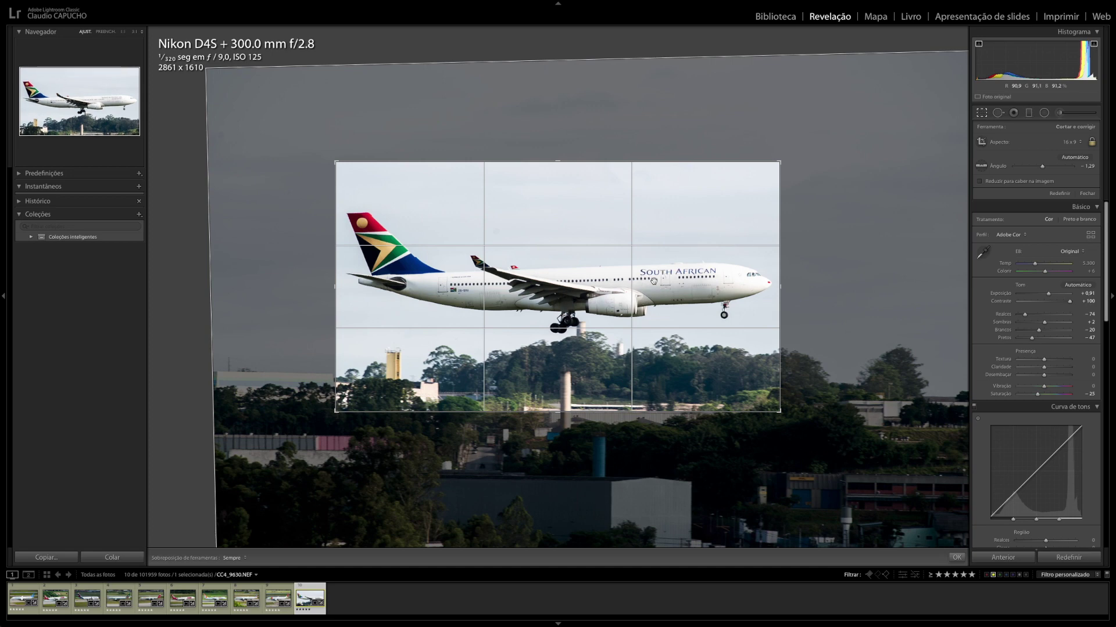
pyautogui.press('Return')
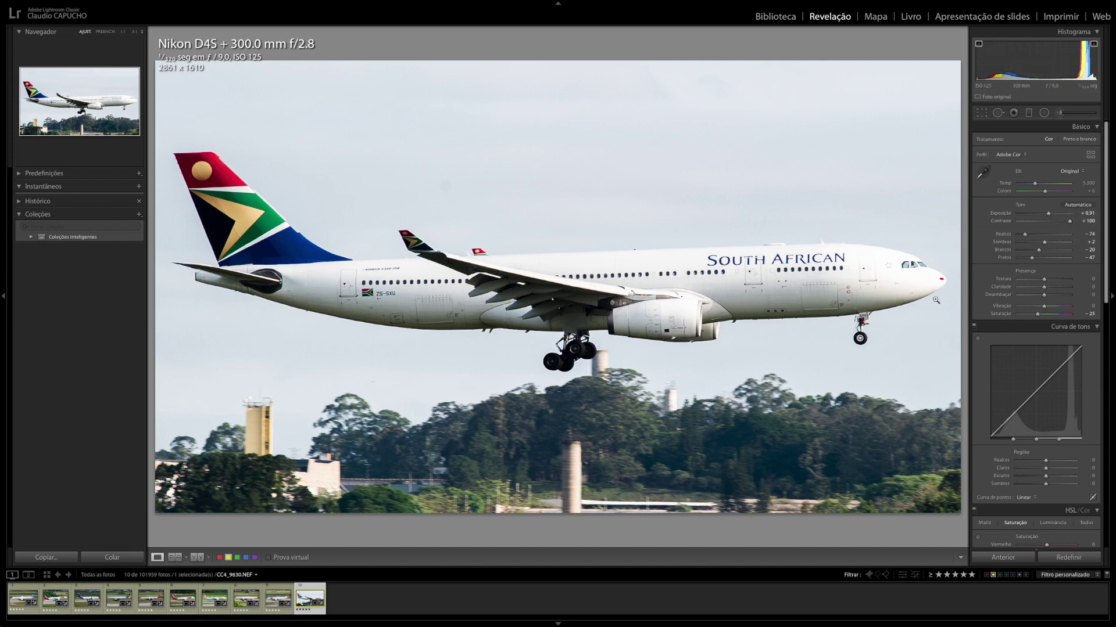
# - Set blacks to −45 and whites to −22, zooming in to check the plane's detail
pyautogui.click(941, 280)
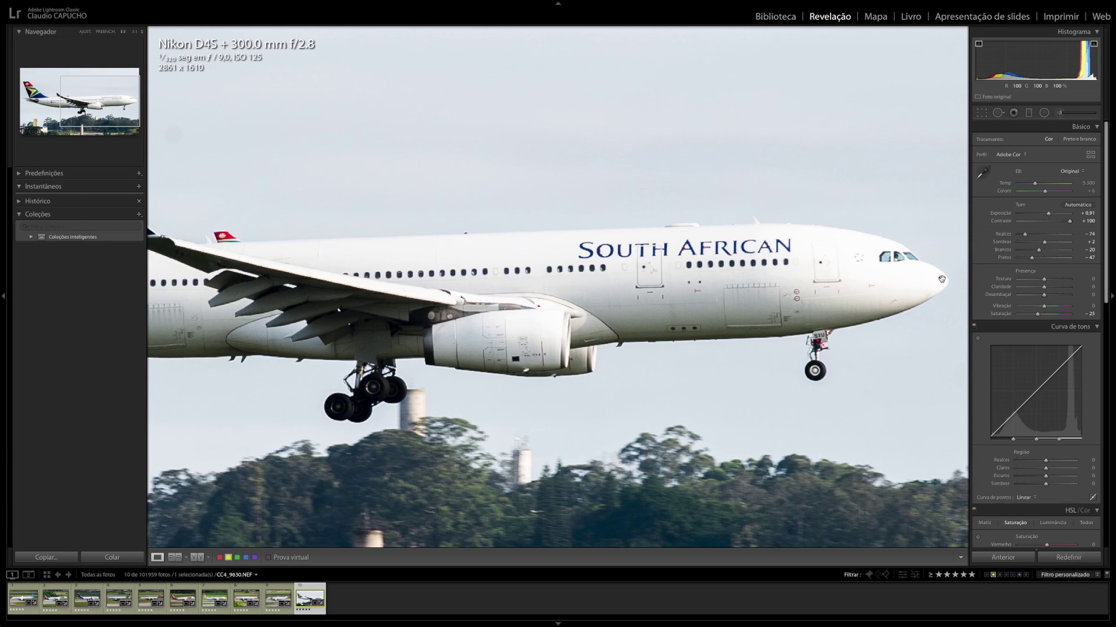
pyautogui.click(707, 266)
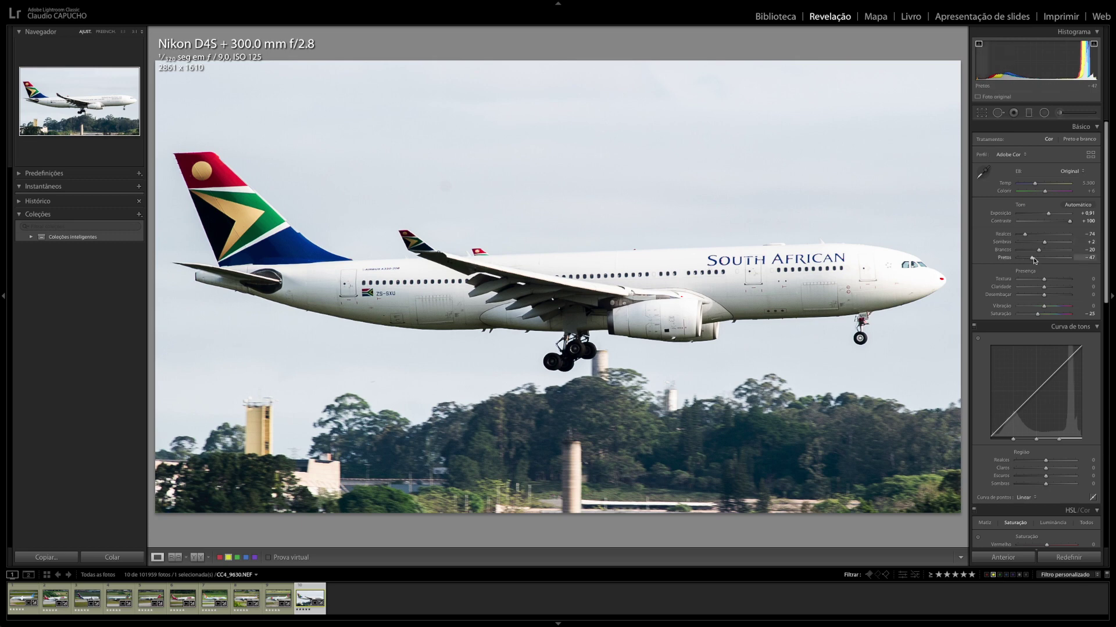
pyautogui.moveTo(1034, 259); pyautogui.dragTo(1031, 259)
pyautogui.moveTo(1031, 259); pyautogui.dragTo(1033, 260)
pyautogui.moveTo(1033, 259); pyautogui.dragTo(1034, 259)
pyautogui.moveTo(1082, 61); pyautogui.dragTo(1079, 61)
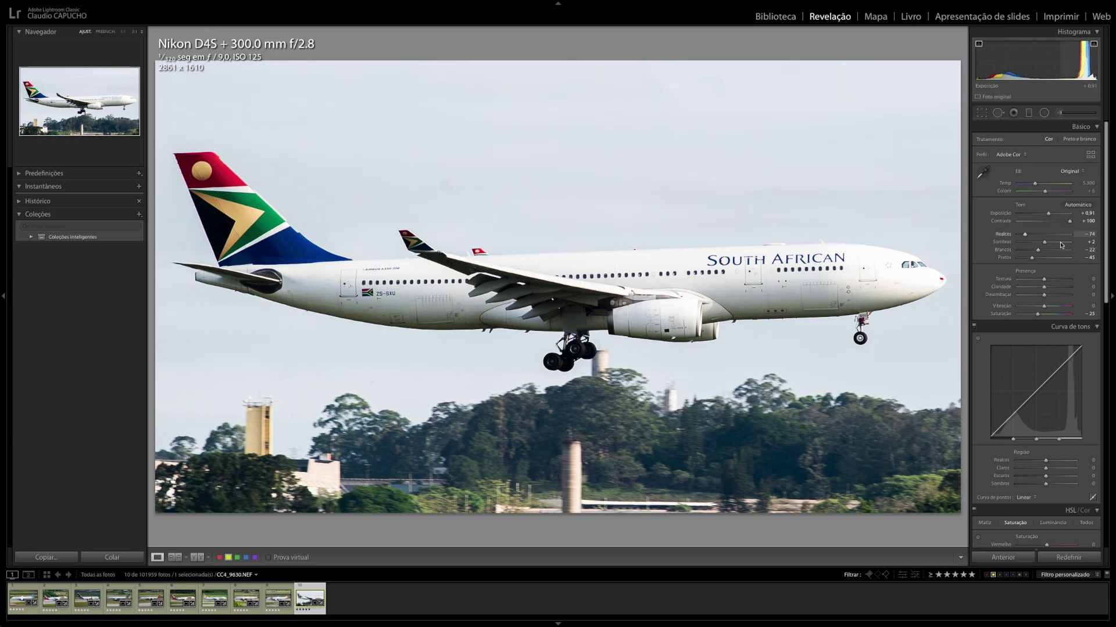
pyautogui.click(1090, 221)
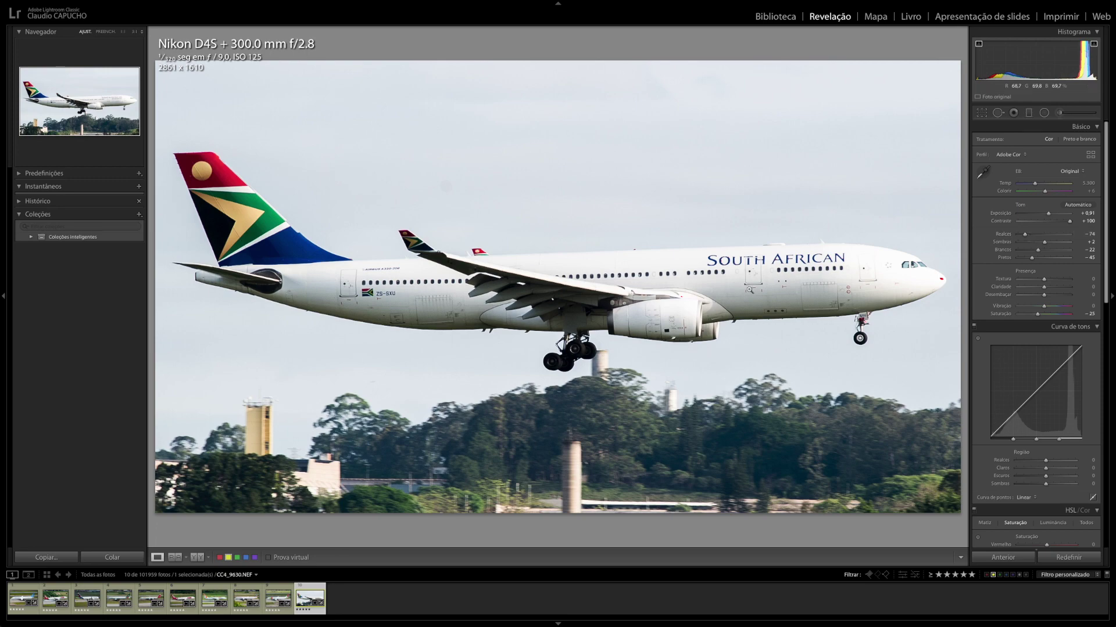
pyautogui.click(704, 249)
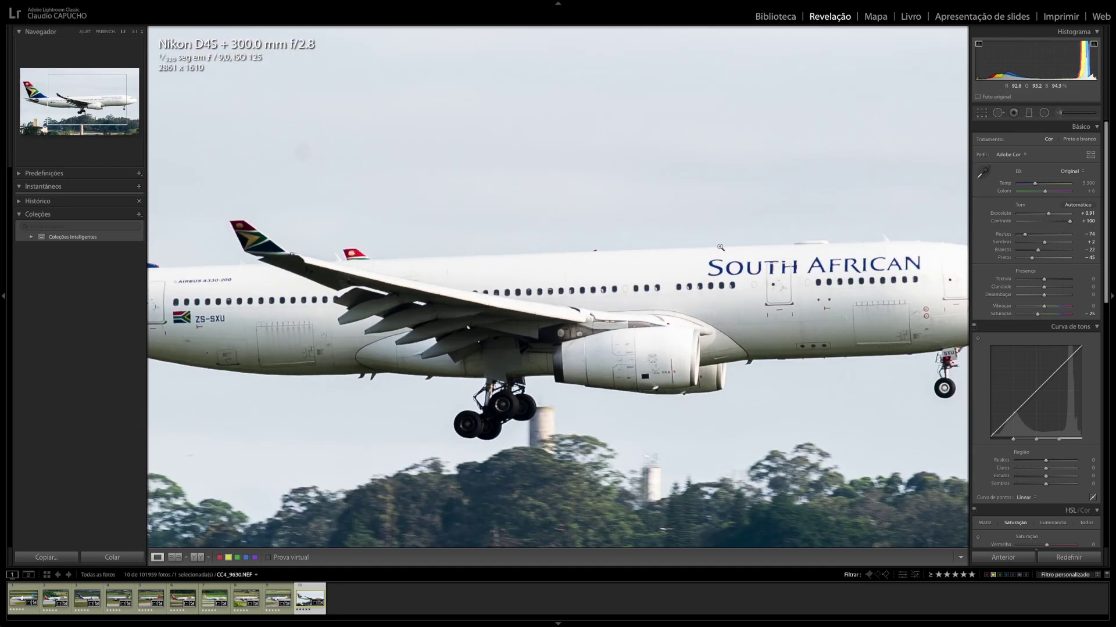
pyautogui.click(721, 246)
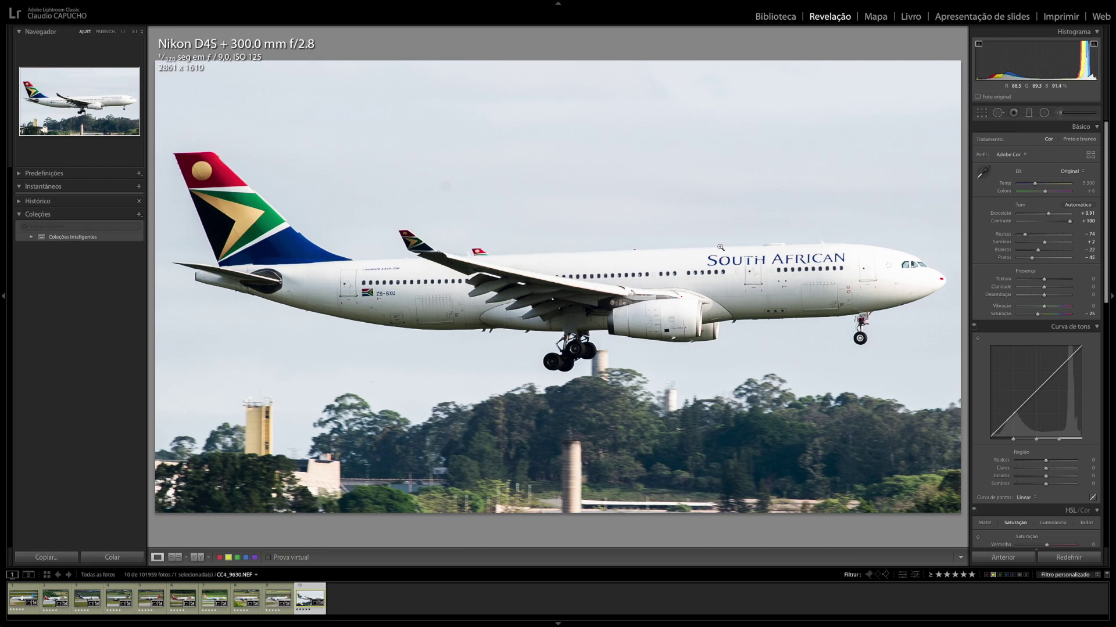
# - Copy this photo's settings, then ease exposure down and lift shadows to +45
pyautogui.click(51, 559)
pyautogui.press('Return')
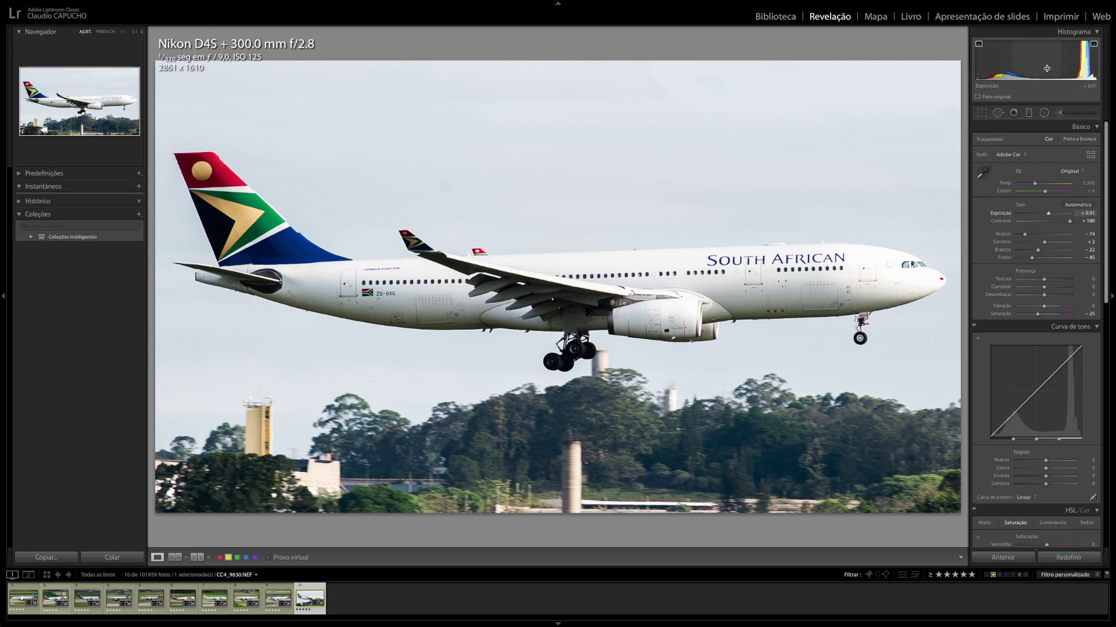
pyautogui.moveTo(1084, 58); pyautogui.dragTo(1080, 58)
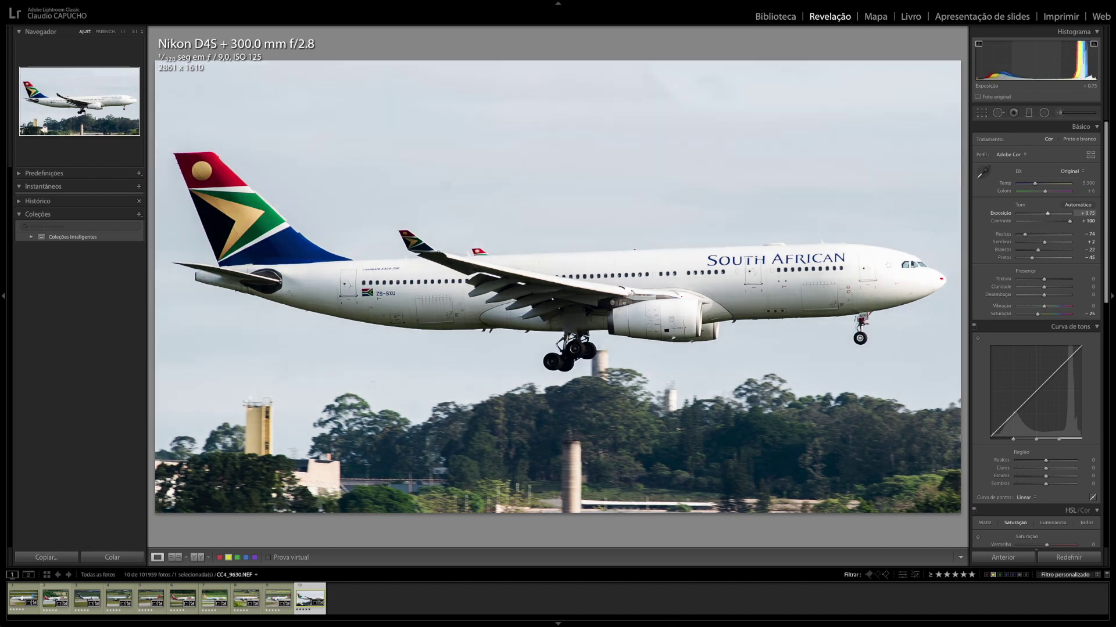
pyautogui.moveTo(1079, 59); pyautogui.dragTo(1074, 58)
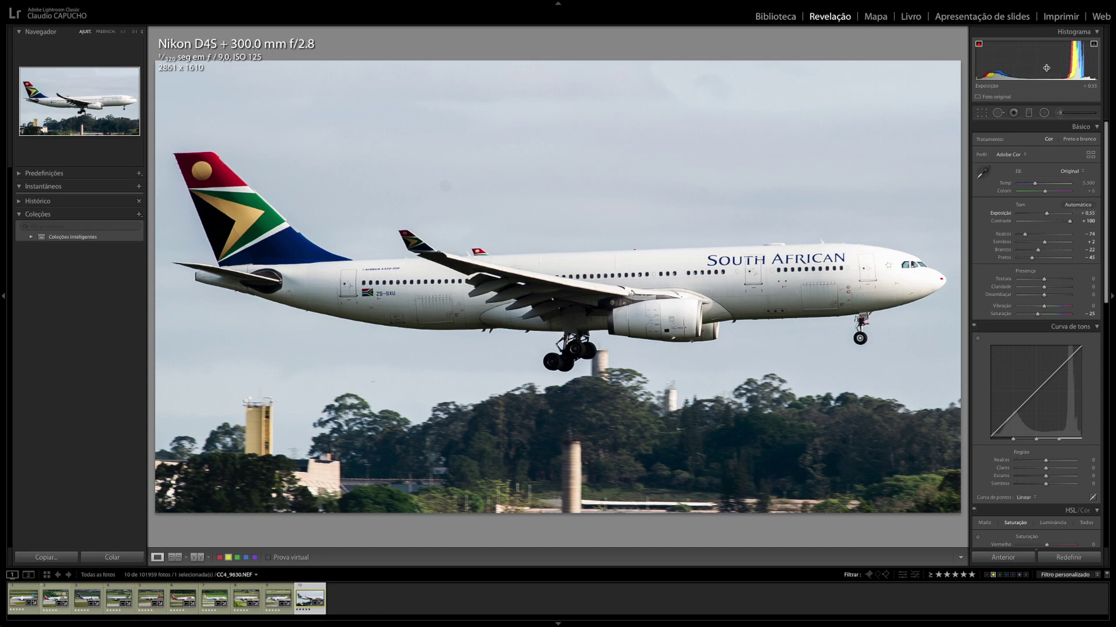
pyautogui.moveTo(1044, 242); pyautogui.dragTo(1053, 244)
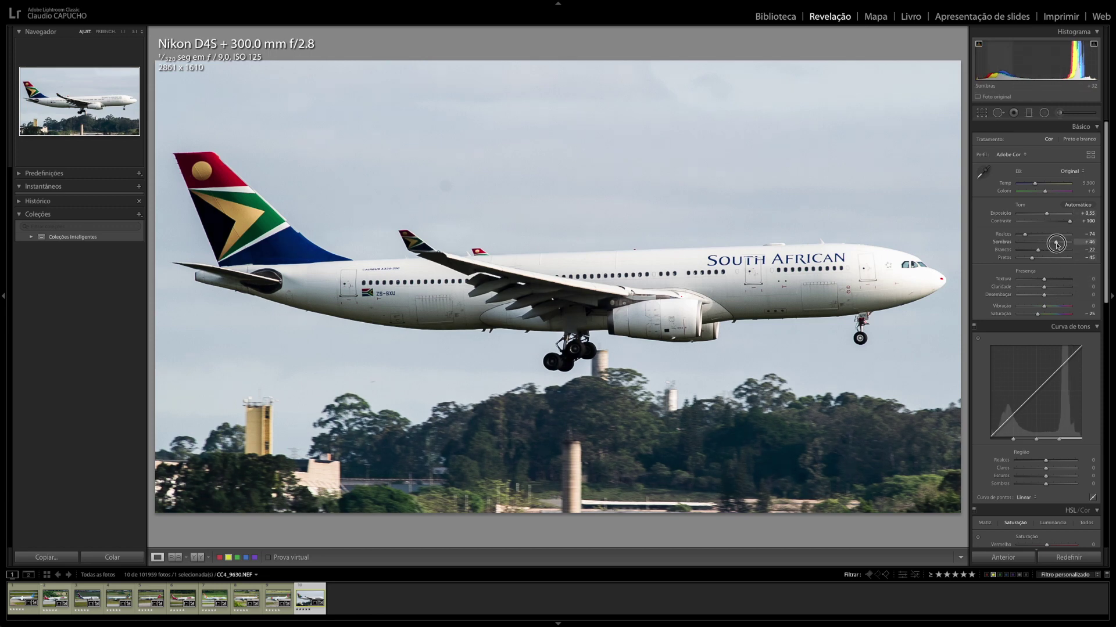
pyautogui.moveTo(1052, 244); pyautogui.dragTo(1036, 234)
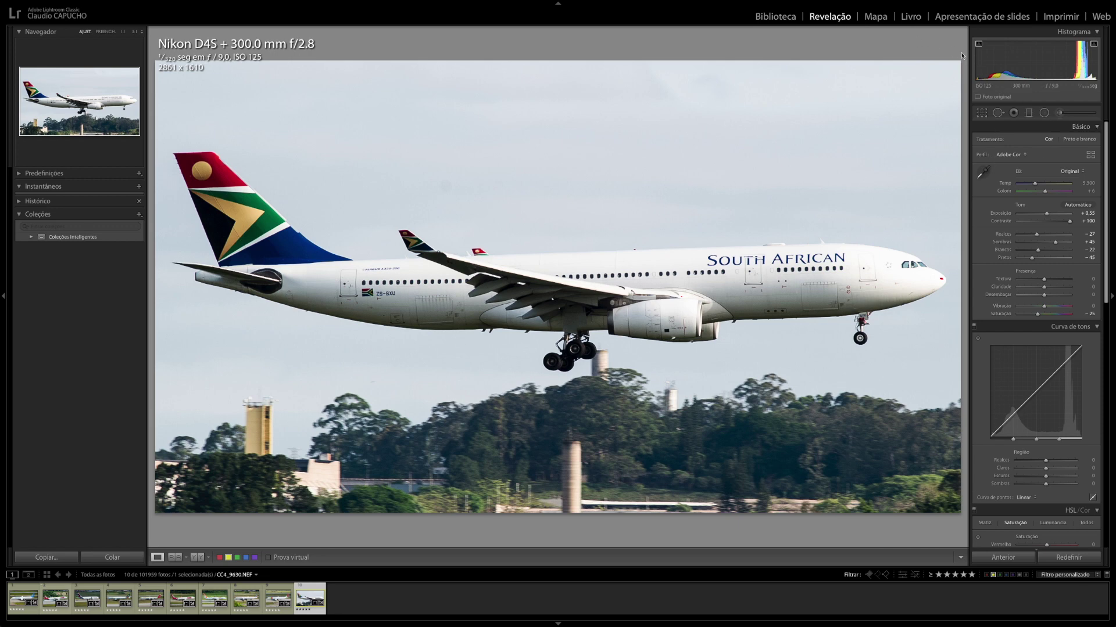
# - Open Spot Removal and turn on Visualize Spots to reveal dust in the sky
pyautogui.click(998, 113)
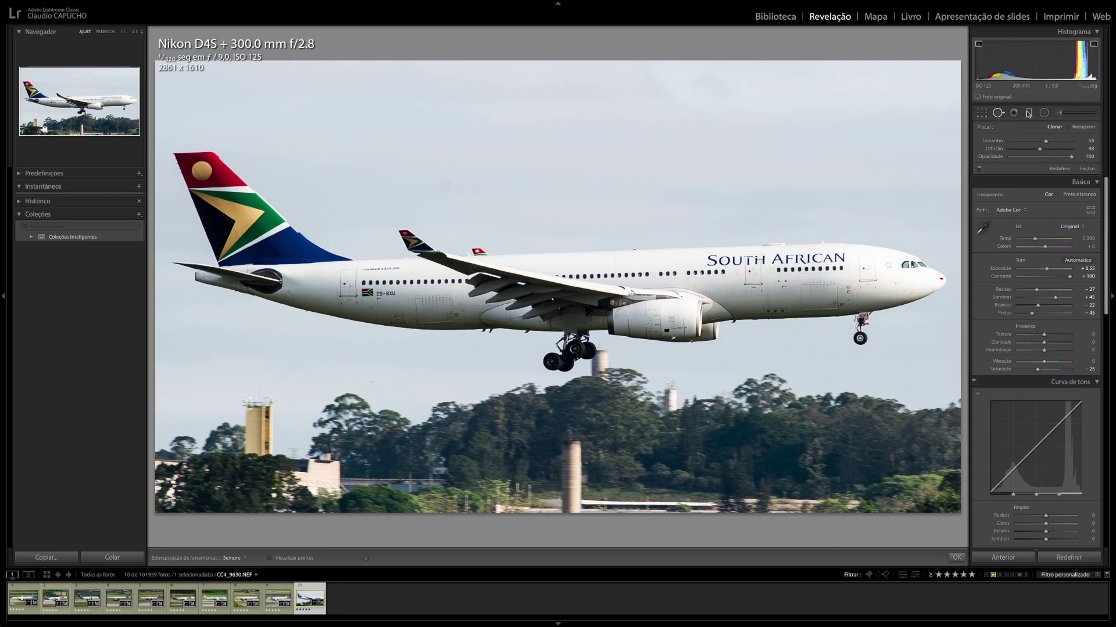
pyautogui.click(998, 114)
pyautogui.click(998, 114)
pyautogui.click(270, 558)
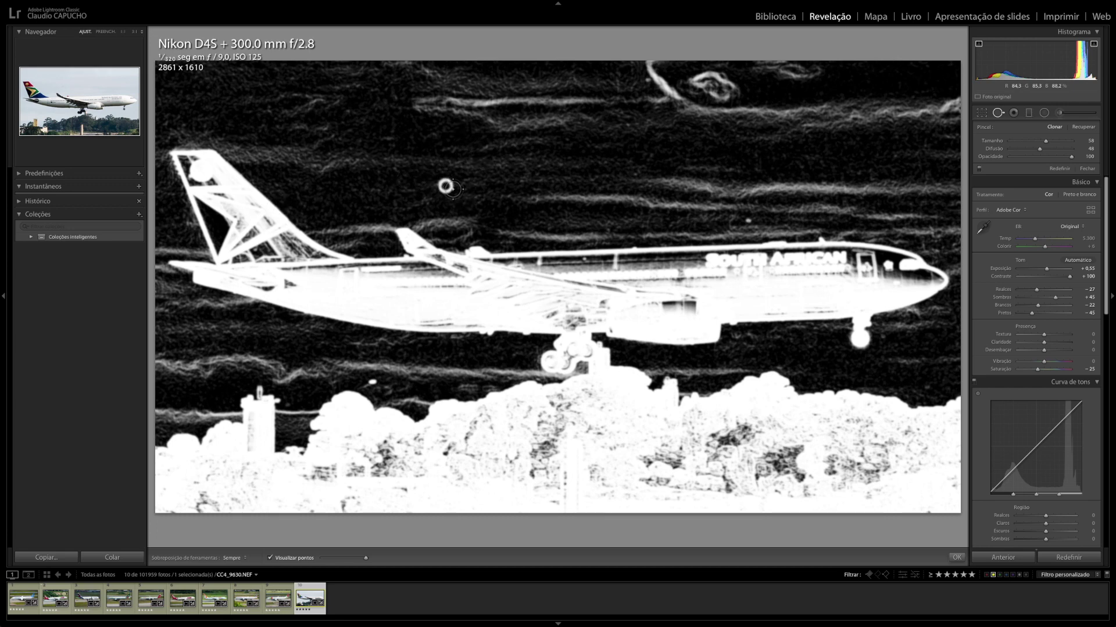
# - Enlarge the clone brush and remove six dust spots across the sky and above the treelines
pyautogui.scroll(1, 426, 173)
pyautogui.scroll(1, 426, 173)
pyautogui.click(445, 186)
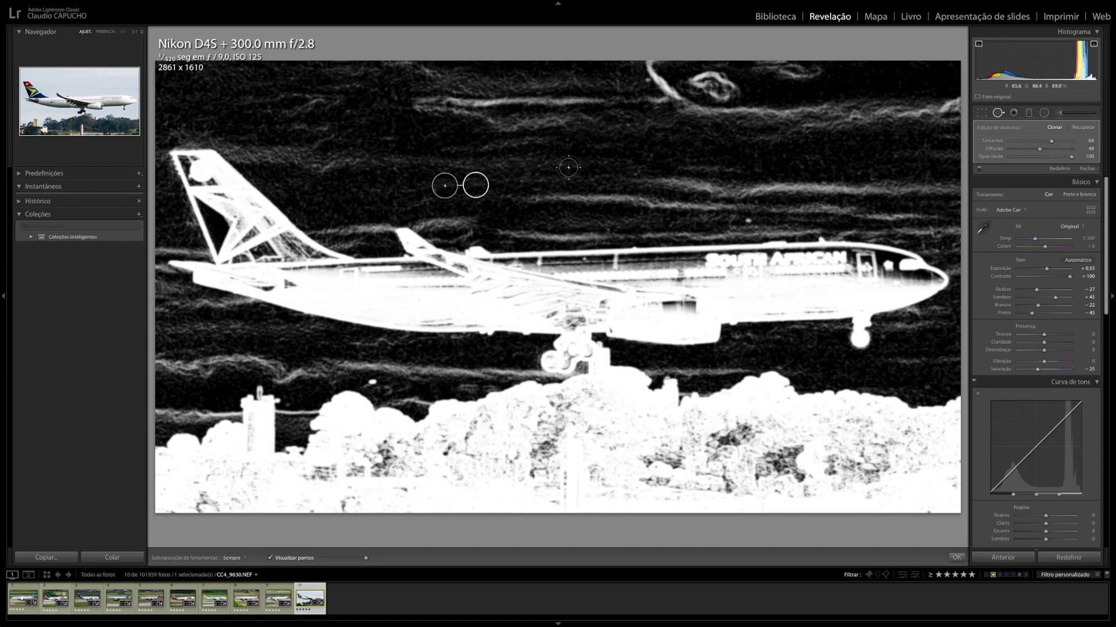
pyautogui.scroll(-3, 535, 199)
pyautogui.click(532, 199)
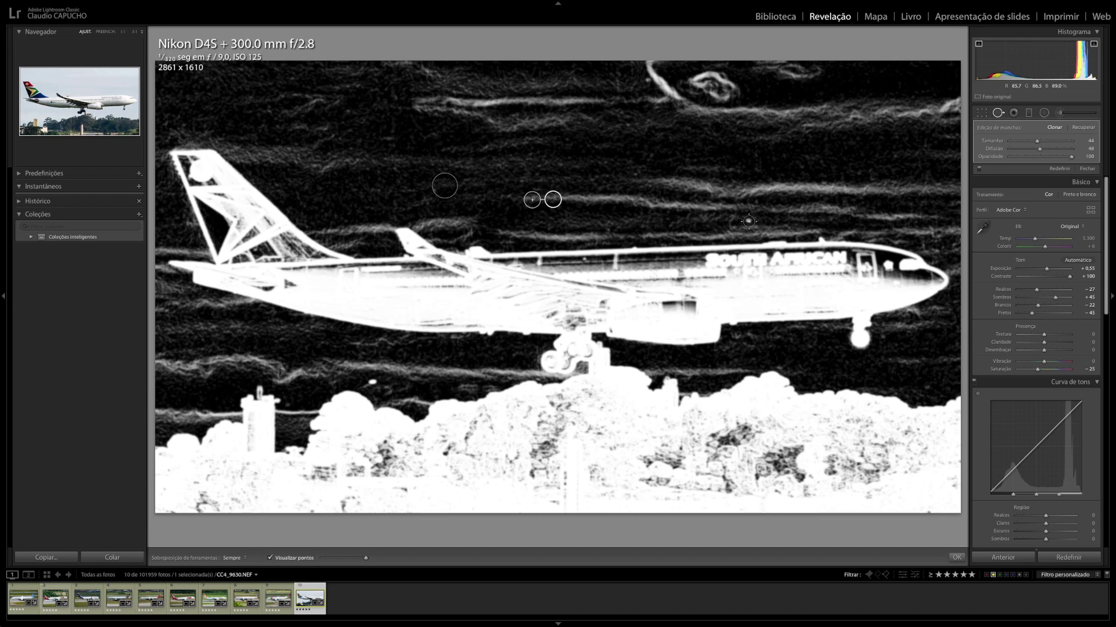
pyautogui.click(748, 220)
pyautogui.click(645, 81)
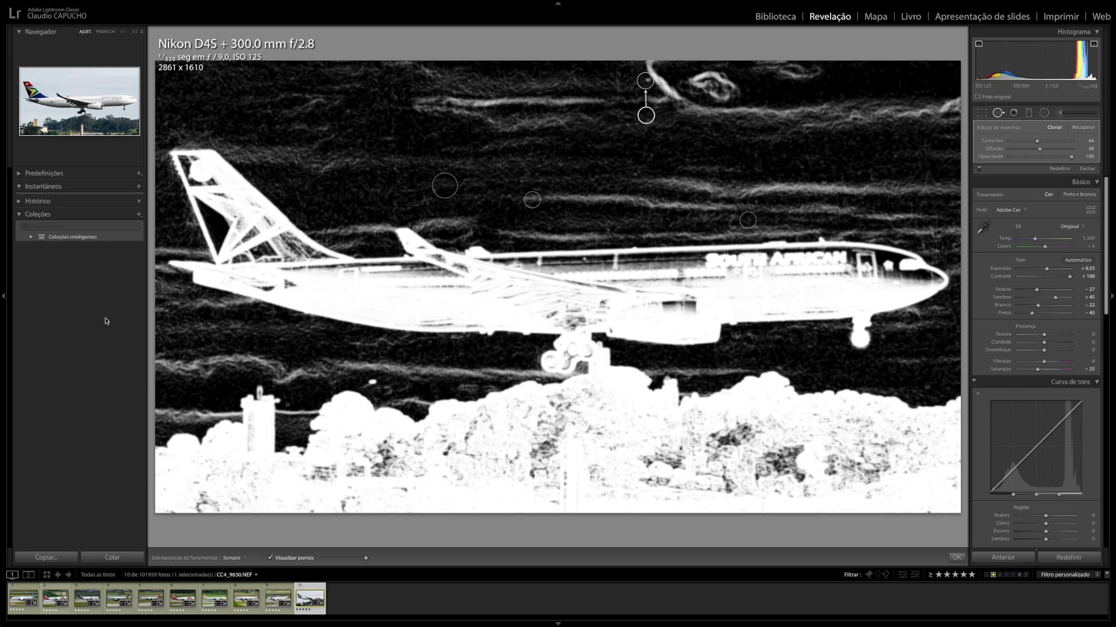
pyautogui.click(372, 382)
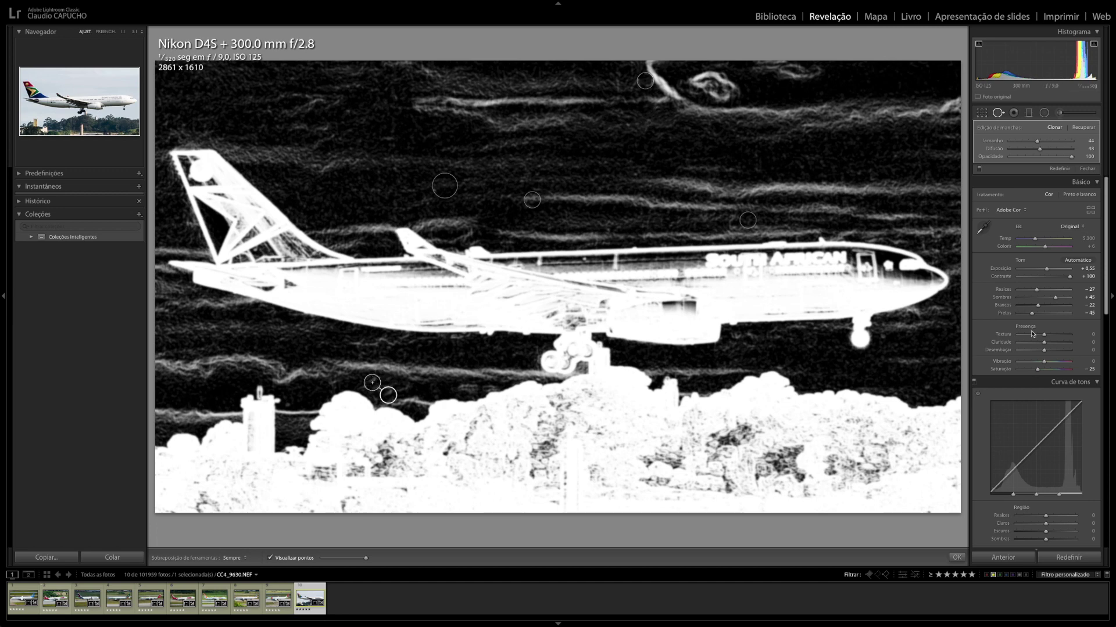
pyautogui.click(928, 381)
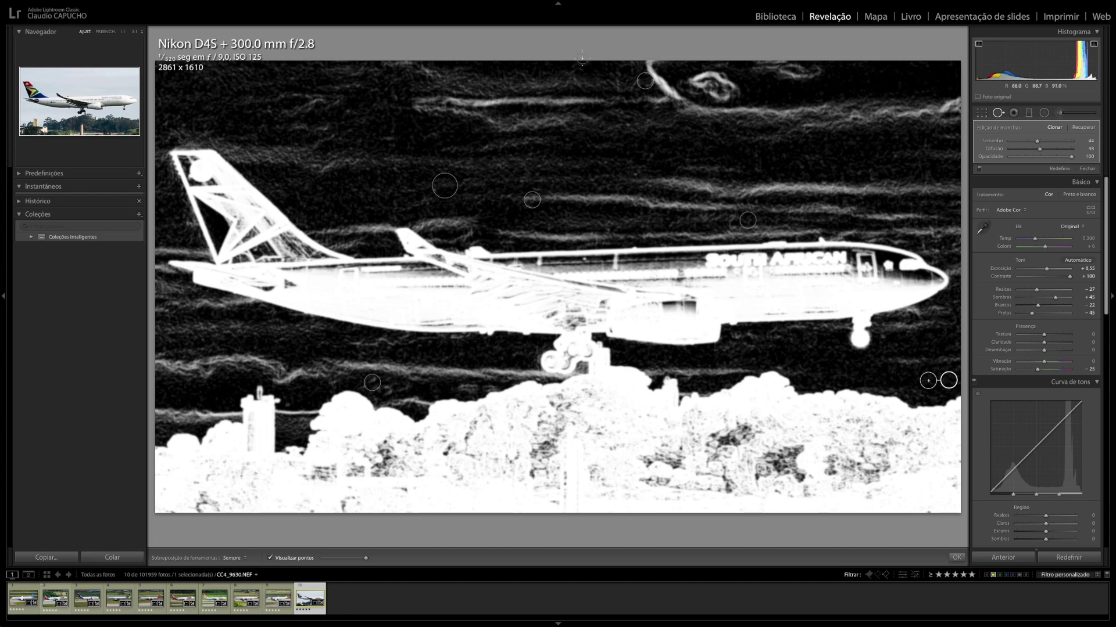
# - At 1:1 zoom, replace the top sky spot with a smaller one
pyautogui.click(123, 36)
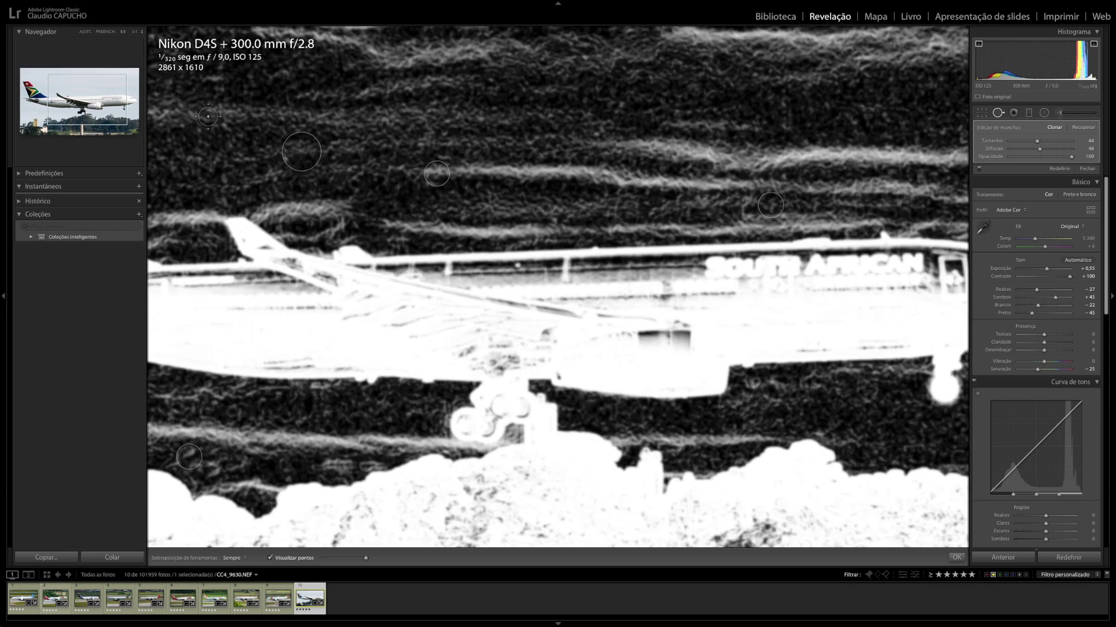
pyautogui.hscroll(-10, 575, 186)
pyautogui.scroll(3, 578, 209)
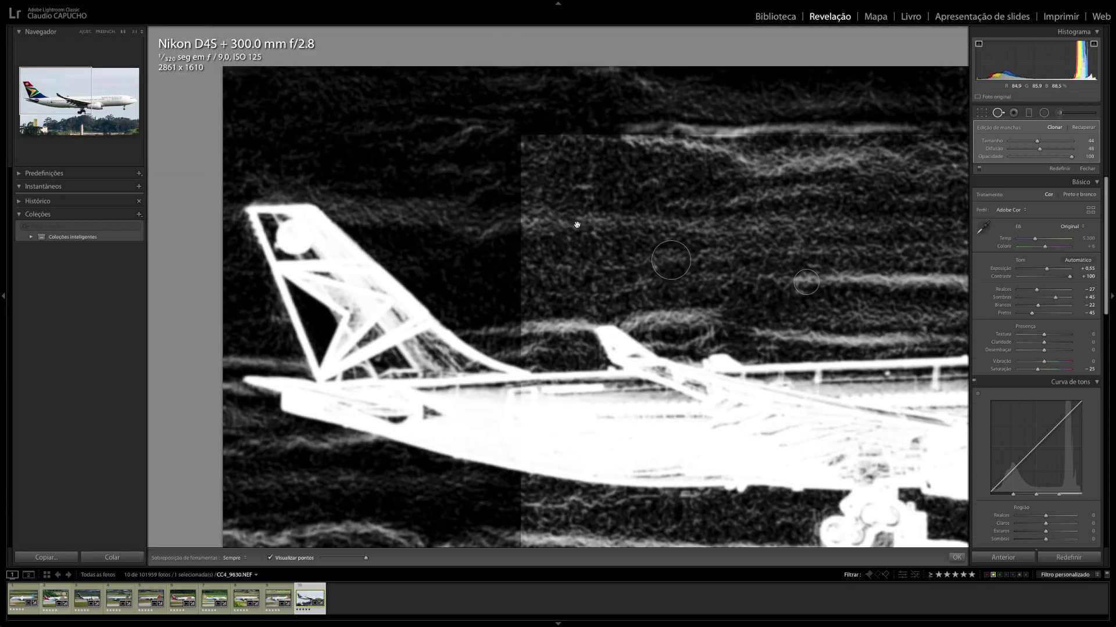
pyautogui.moveTo(662, 175)
pyautogui.mouseDown()
pyautogui.moveTo(396, 200)
pyautogui.moveTo(221, 146)
pyautogui.mouseUp()
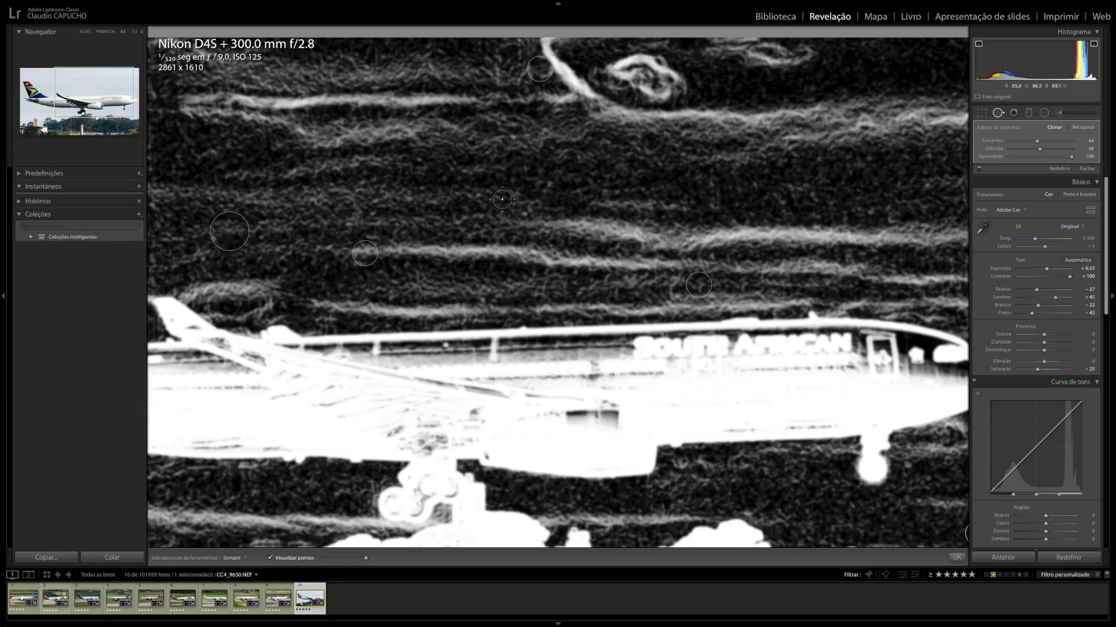
pyautogui.moveTo(502, 199); pyautogui.dragTo(391, 247)
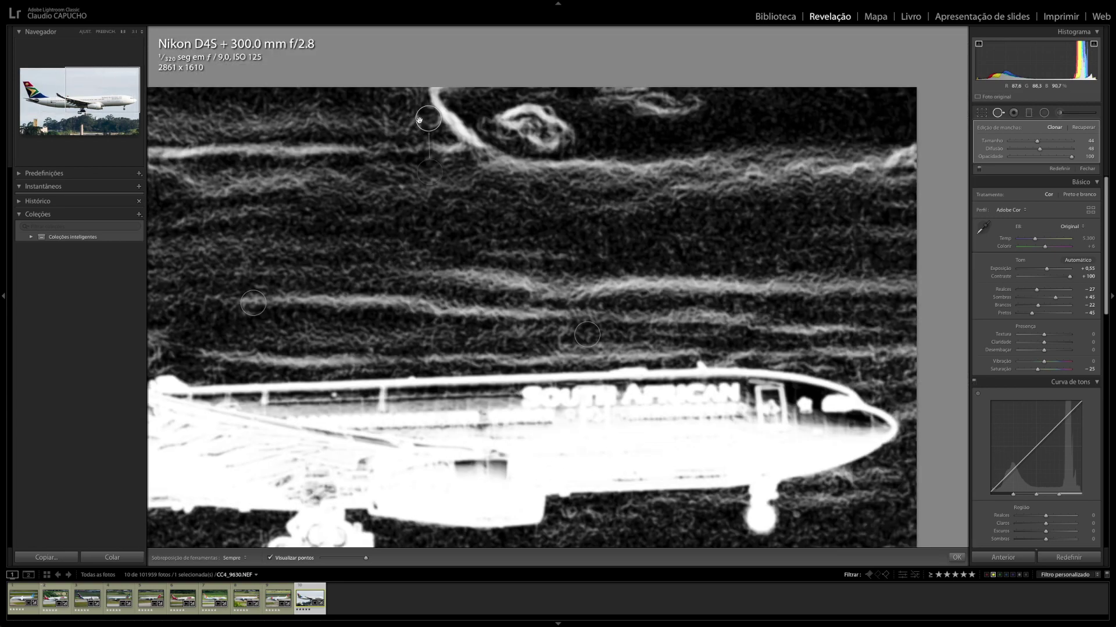
pyautogui.press('Delete')
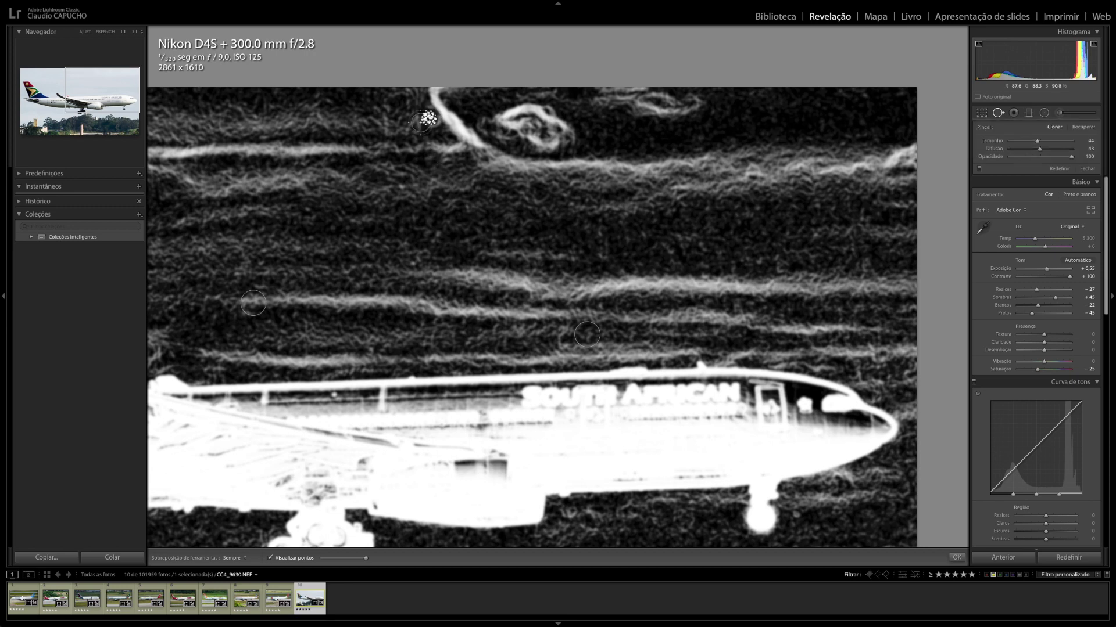
pyautogui.scroll(-5, 430, 119)
pyautogui.click(431, 118)
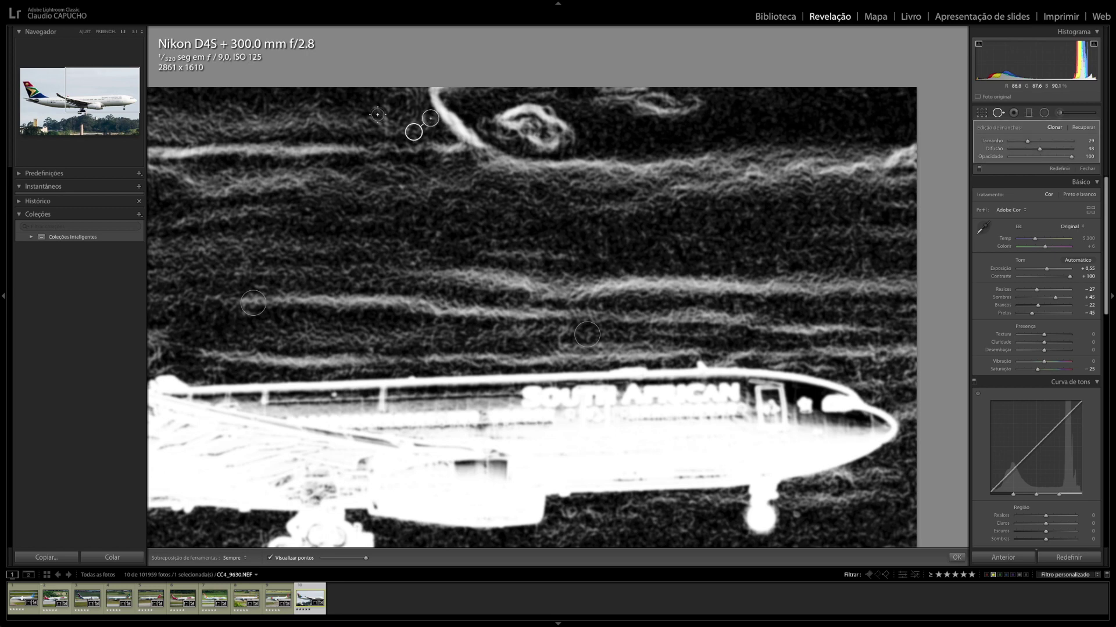
# - Inspect the fuselage, nose, landing gear and tail up close, then return to the whole photo
pyautogui.moveTo(688, 247); pyautogui.dragTo(663, 54)
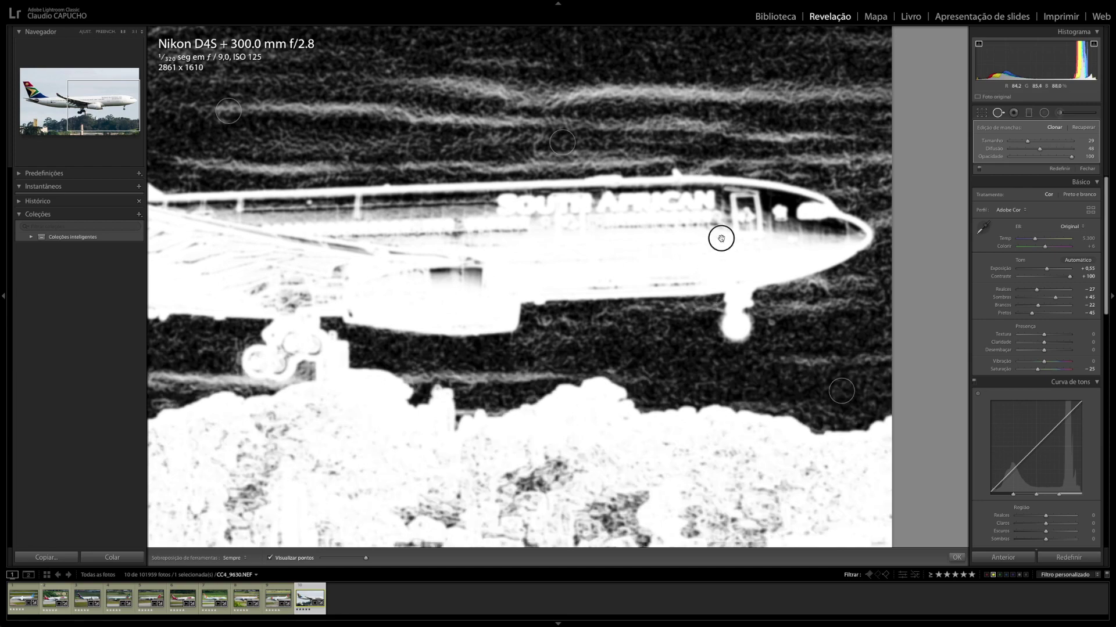
pyautogui.moveTo(778, 304)
pyautogui.mouseDown()
pyautogui.moveTo(777, 224)
pyautogui.moveTo(921, 254)
pyautogui.moveTo(1017, 256)
pyautogui.mouseUp()
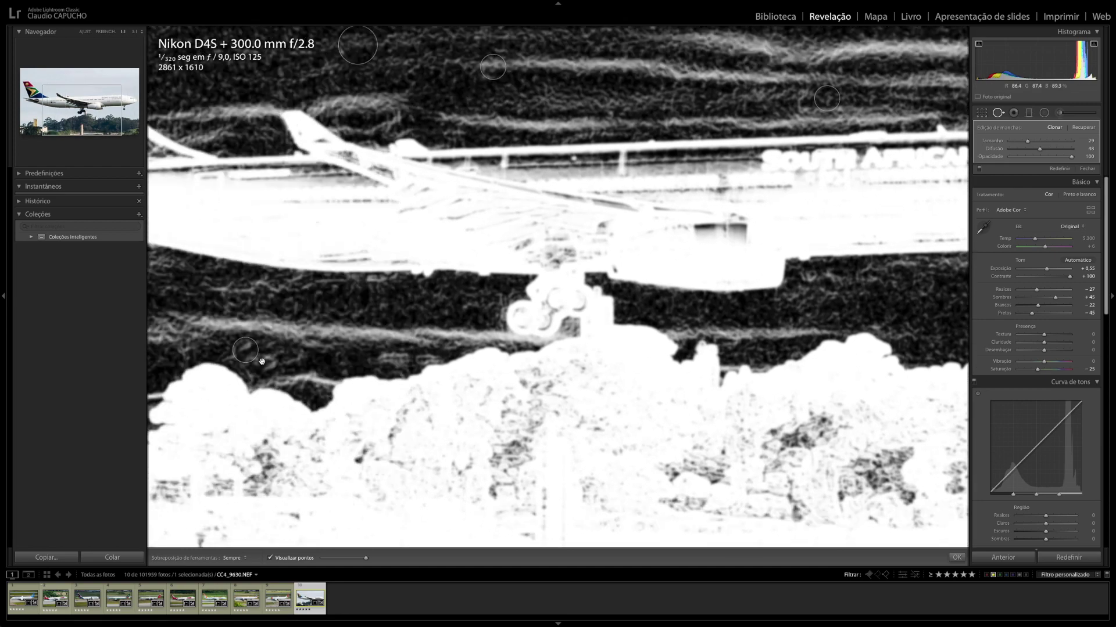
pyautogui.moveTo(279, 348); pyautogui.dragTo(568, 345)
pyautogui.moveTo(456, 70)
pyautogui.mouseDown()
pyautogui.moveTo(535, 170)
pyautogui.moveTo(333, 255)
pyautogui.moveTo(532, 255)
pyautogui.mouseUp()
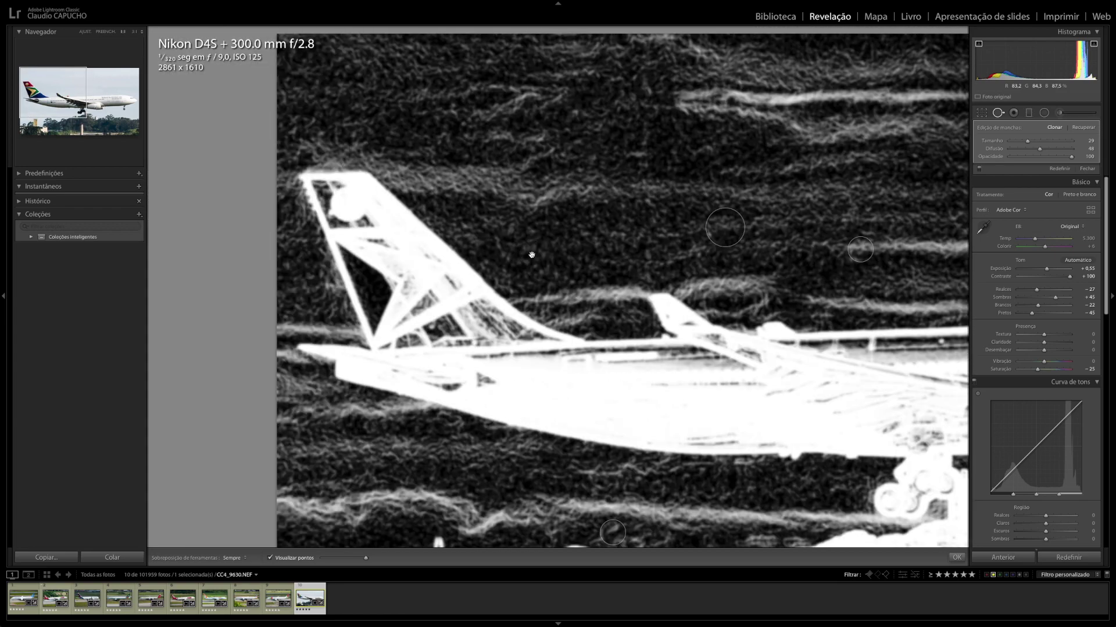
pyautogui.click(531, 255)
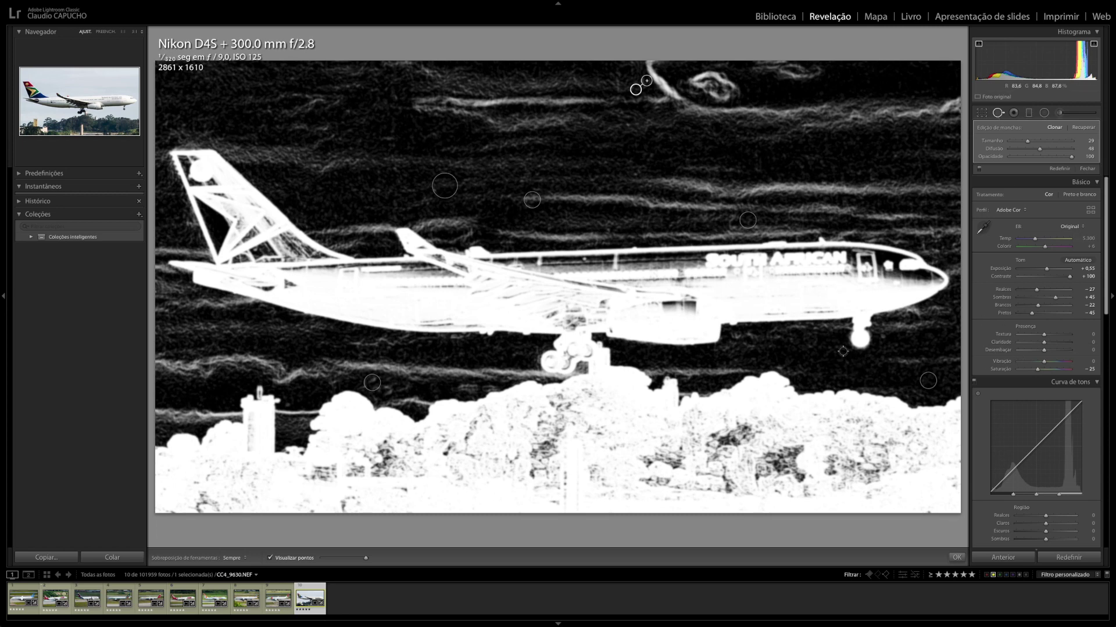
# - Re-examine the enlarged plane from tail to nose and raise Highlights to −2
pyautogui.scroll(1, 861, 345)
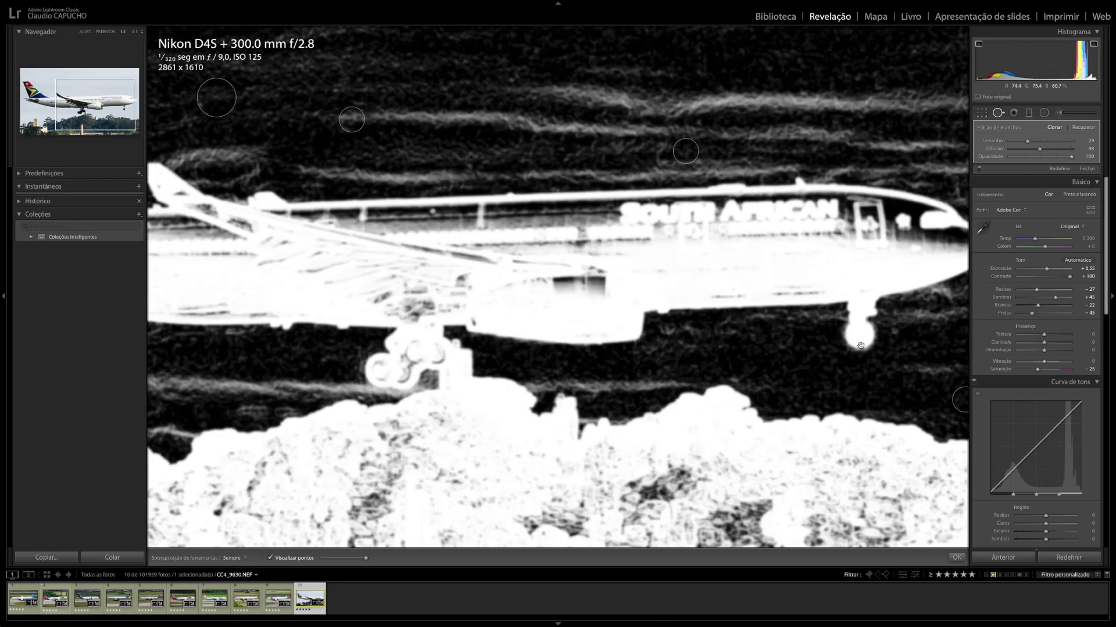
pyautogui.scroll(1, 854, 340)
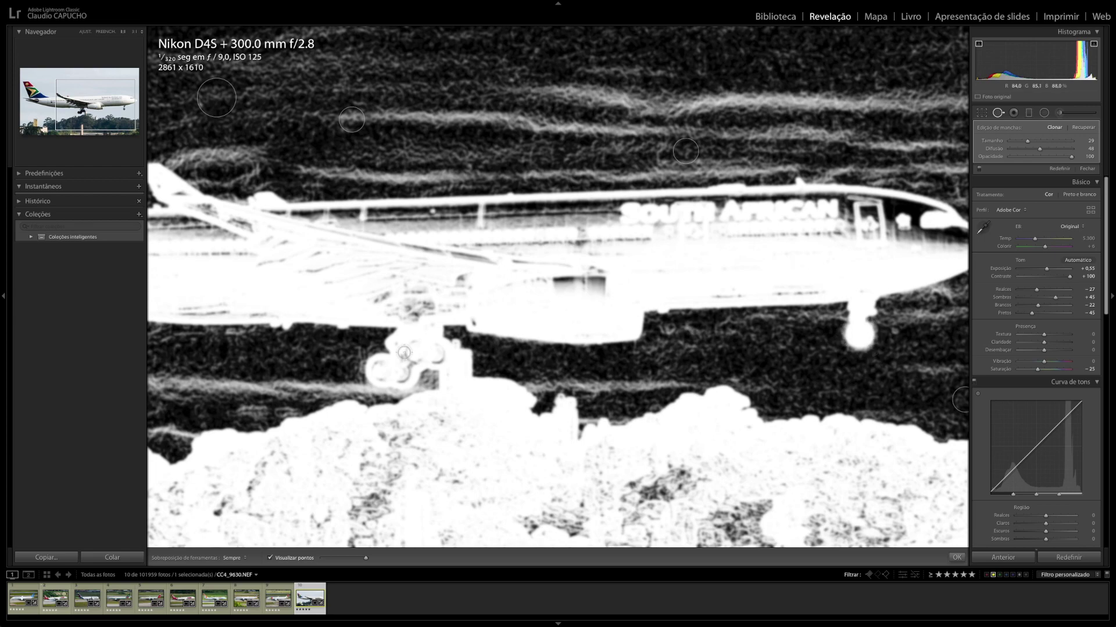
pyautogui.moveTo(383, 348); pyautogui.dragTo(667, 341)
pyautogui.moveTo(391, 294)
pyautogui.mouseDown()
pyautogui.moveTo(665, 361)
pyautogui.moveTo(229, 239)
pyautogui.mouseUp()
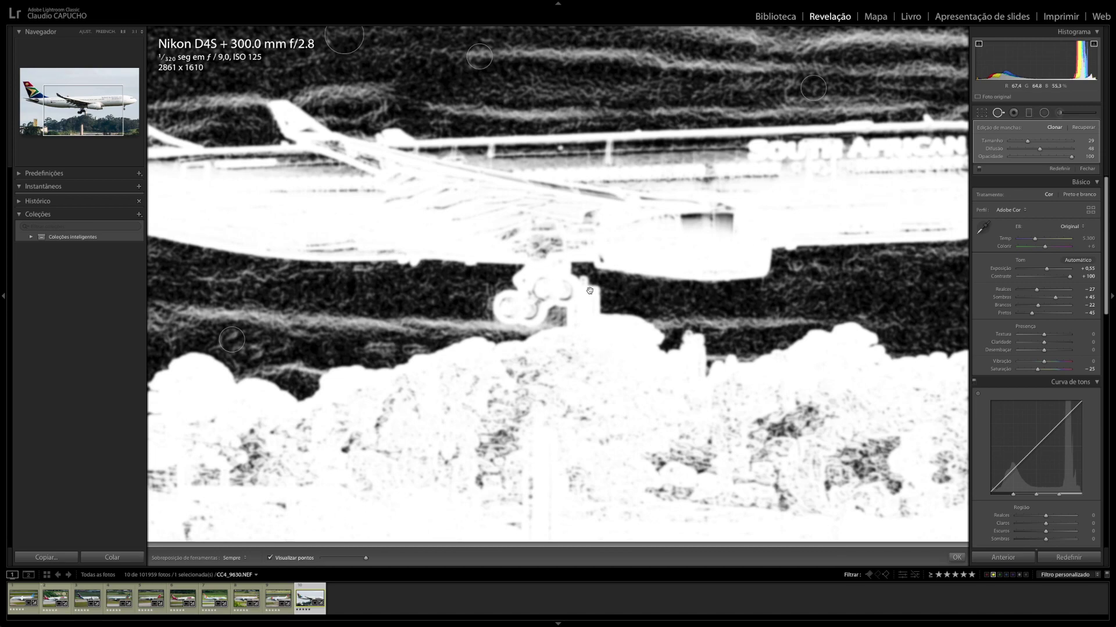
pyautogui.moveTo(589, 291); pyautogui.dragTo(401, 287)
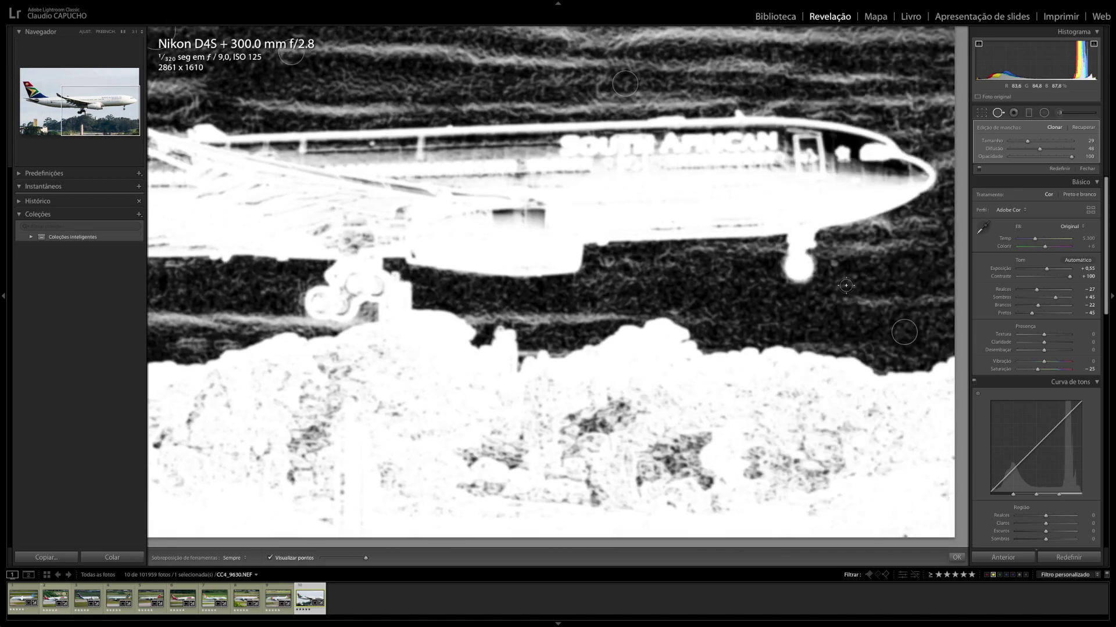
pyautogui.moveTo(1037, 289); pyautogui.dragTo(1045, 289)
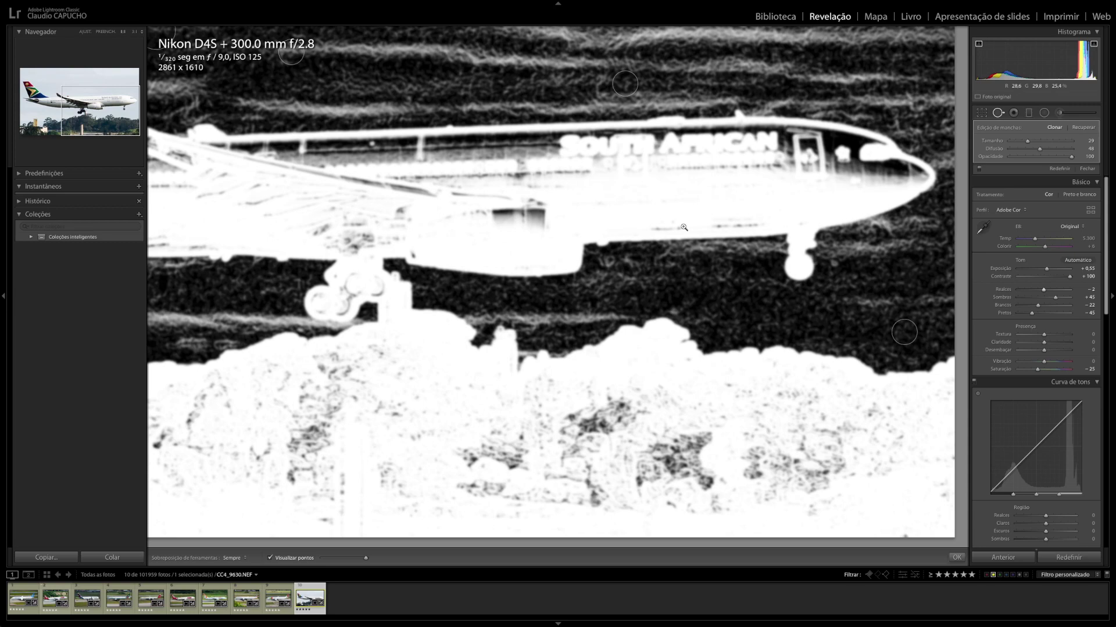
# - Check the tail area at full size, then finish spot removal on the normal photo
pyautogui.click(683, 227)
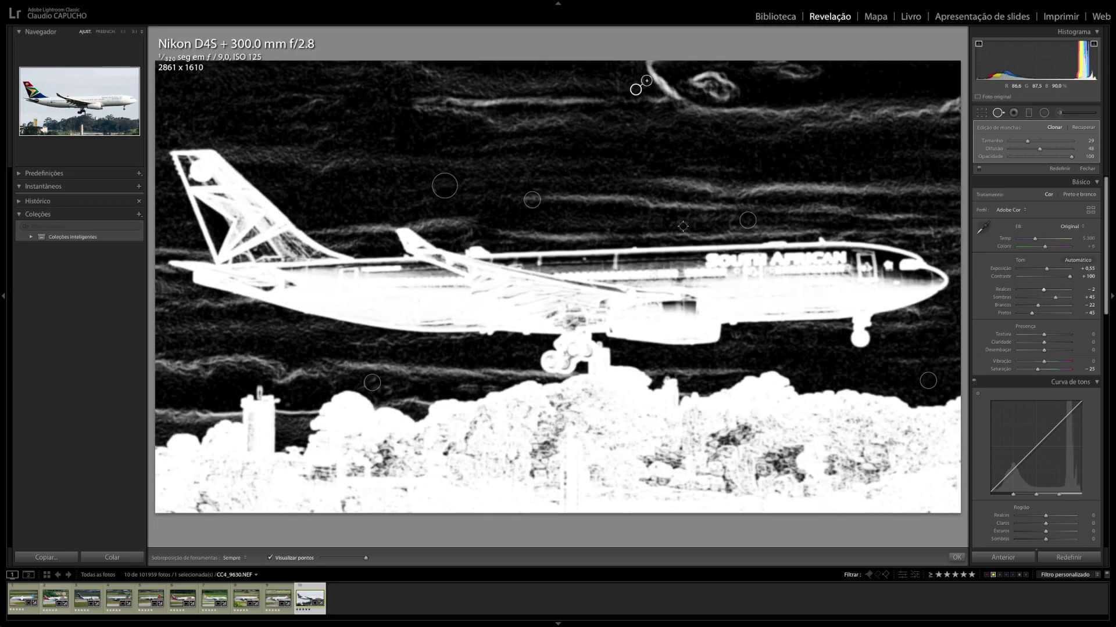
pyautogui.click(291, 92)
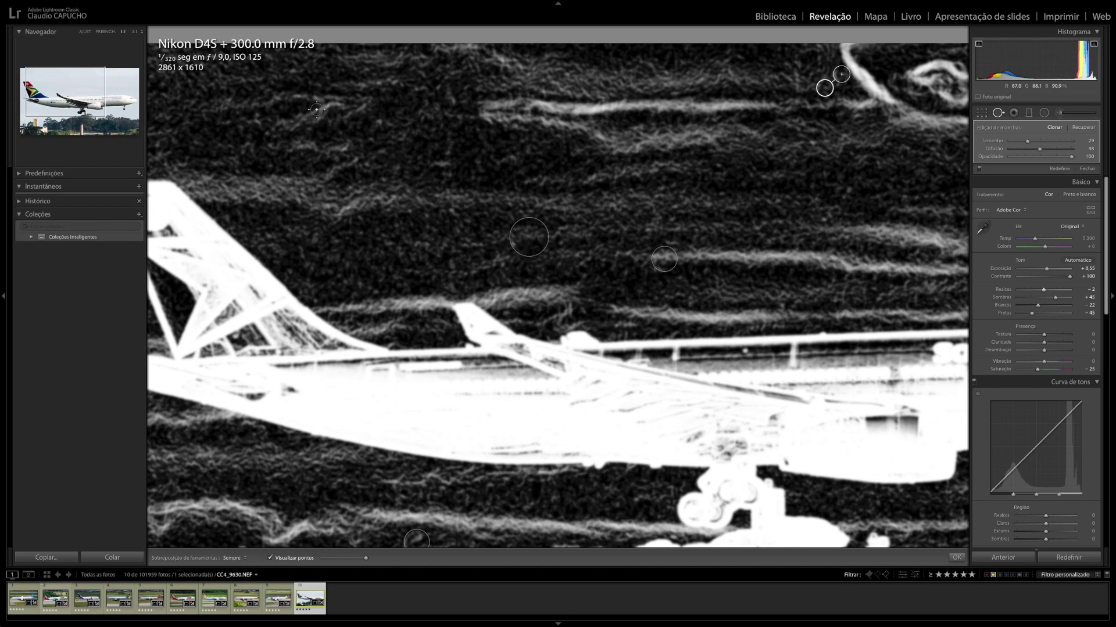
pyautogui.click(316, 109)
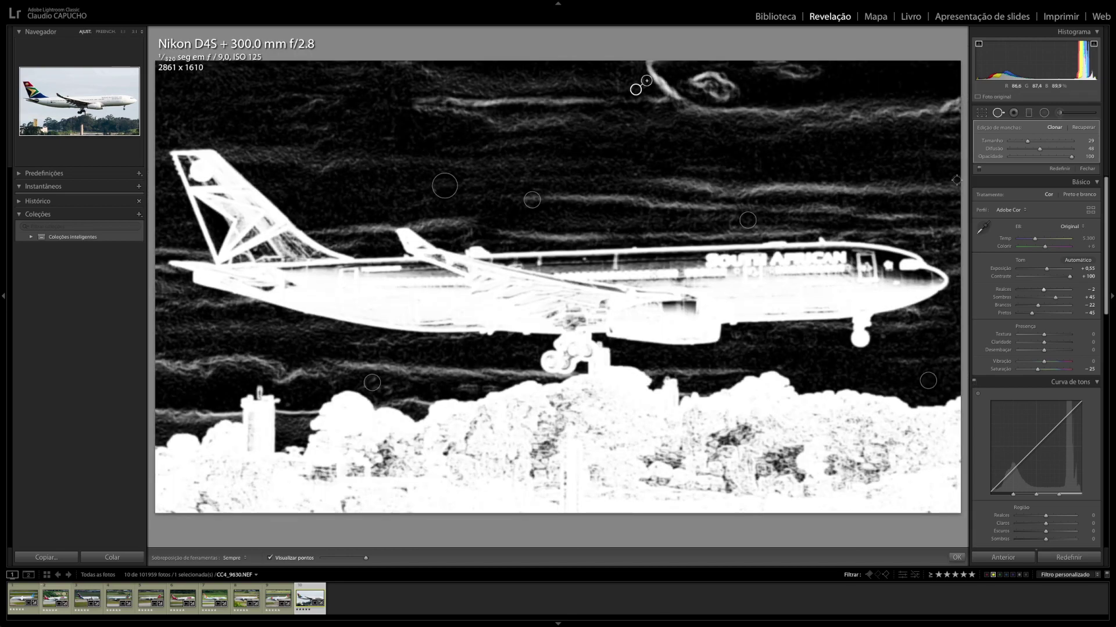
pyautogui.click(999, 114)
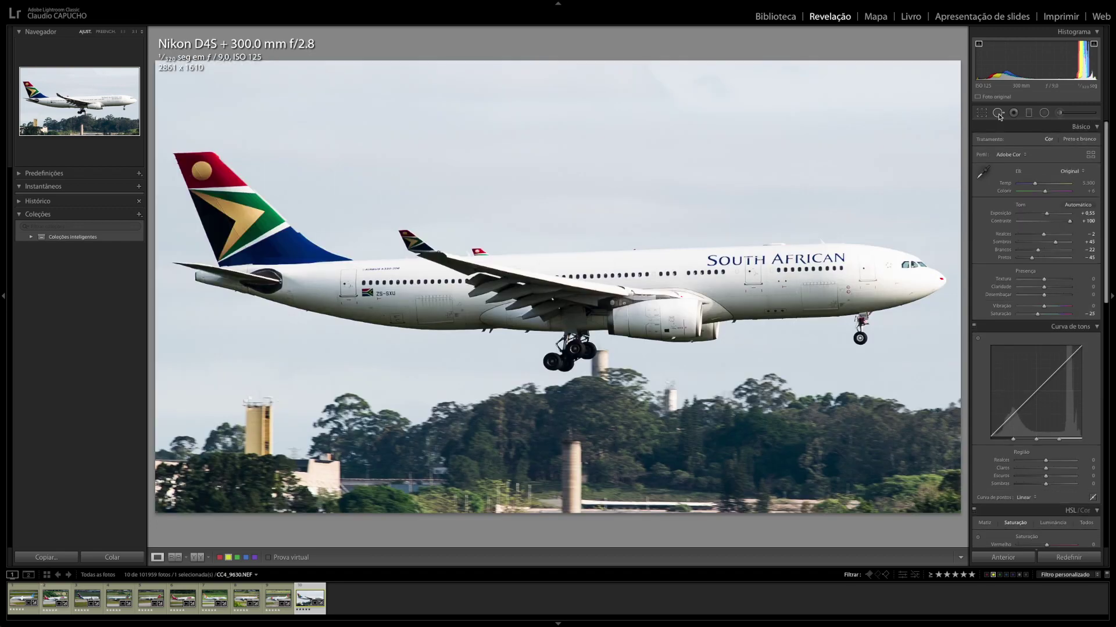
# - Set Blacks to −51 and Shadows to +11 on the South African photo
pyautogui.click(1085, 224)
pyautogui.moveTo(987, 64); pyautogui.dragTo(982, 64)
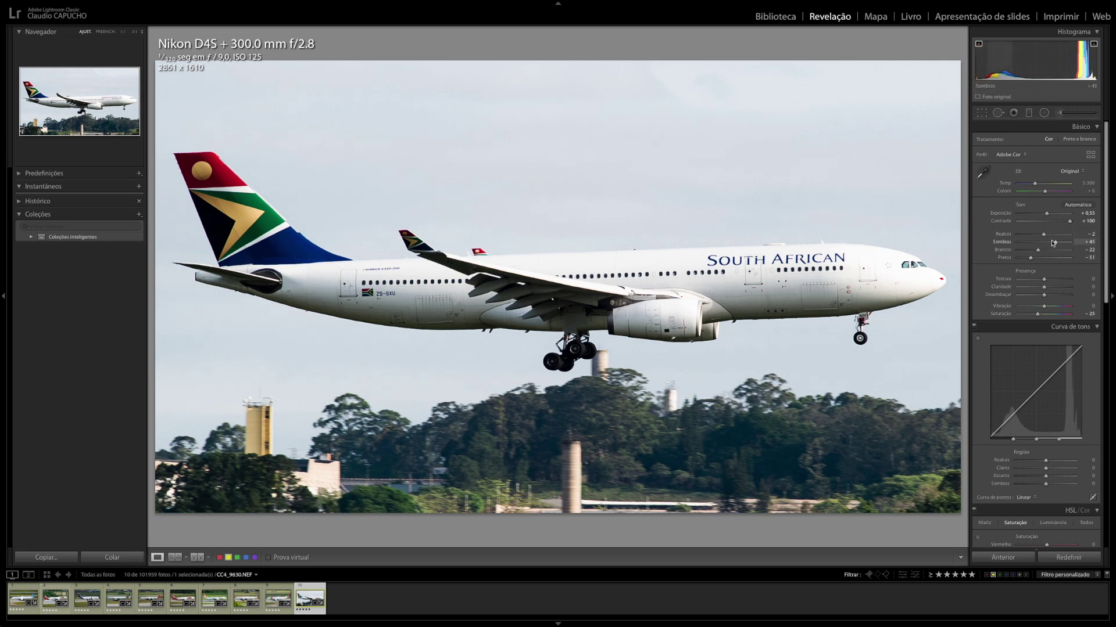
pyautogui.moveTo(1053, 243); pyautogui.dragTo(1047, 242)
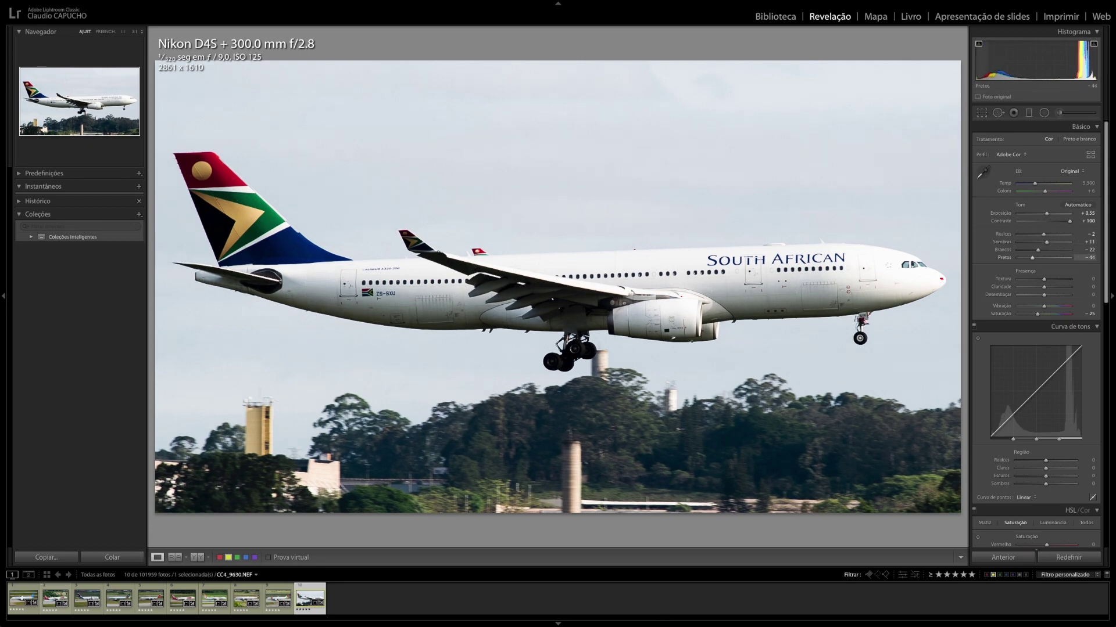
# - Check the photo for dust spots at 1:1, then switch to the Air Europa photo
pyautogui.click(997, 113)
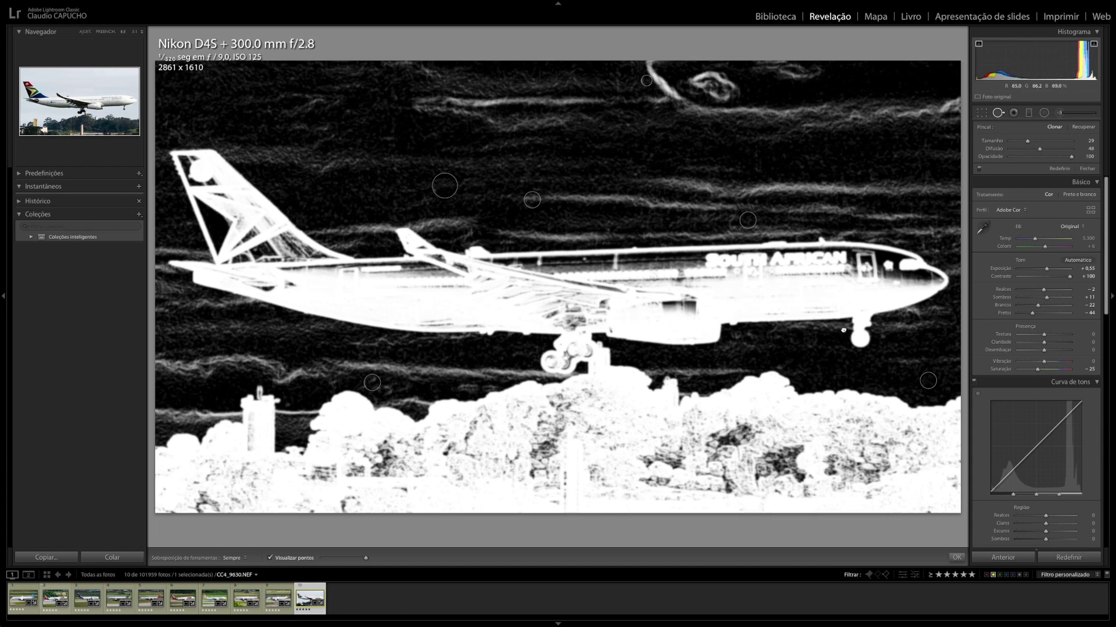
pyautogui.press('space')
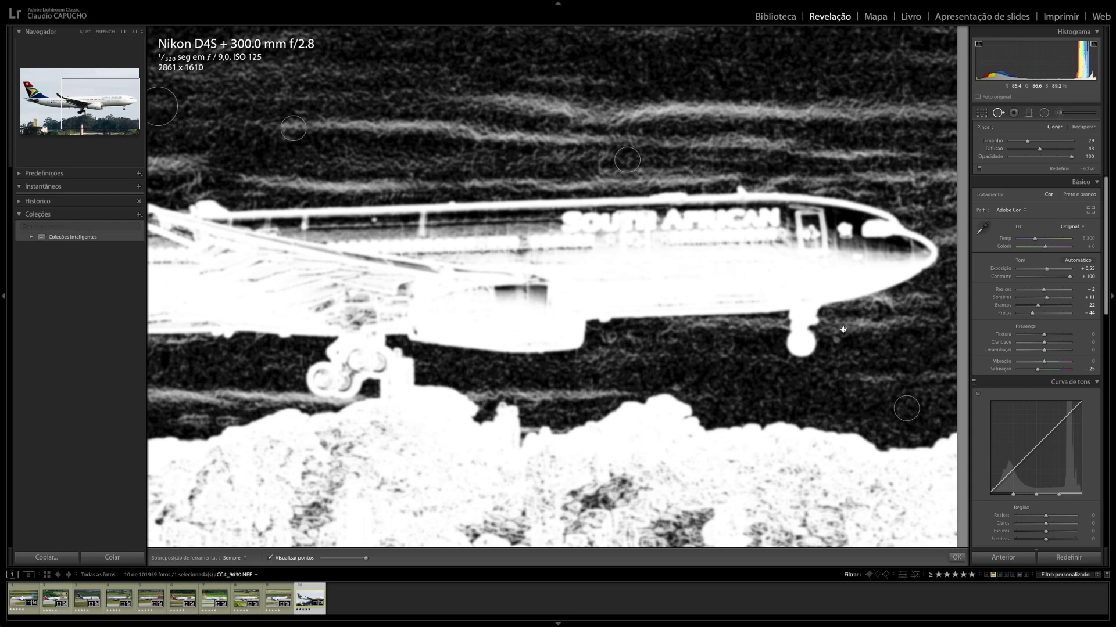
pyautogui.click(843, 330)
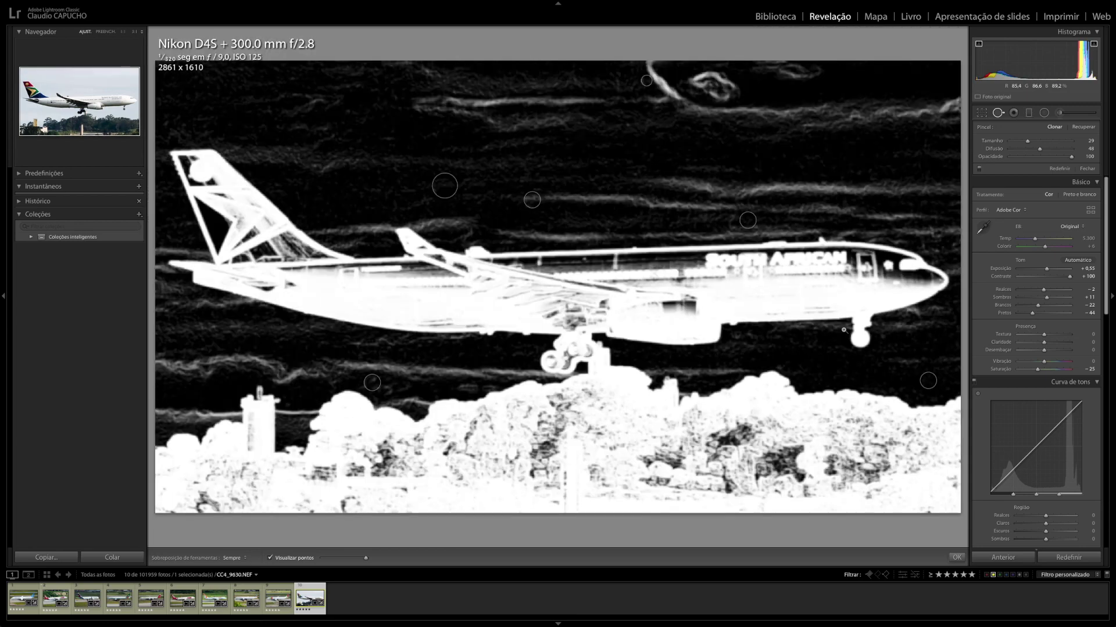
pyautogui.click(998, 115)
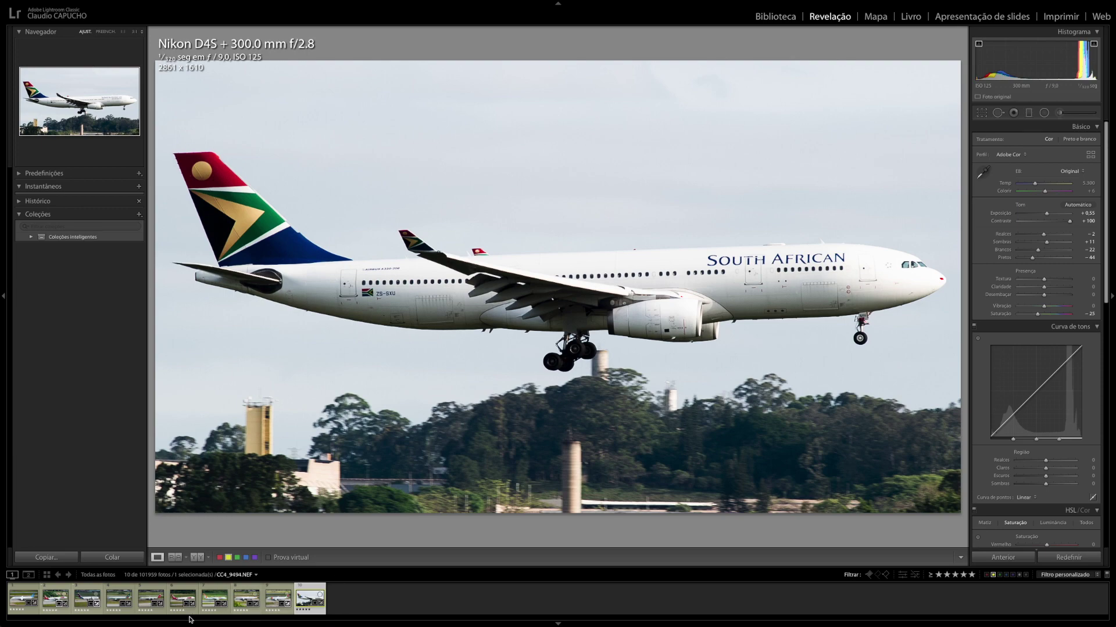
pyautogui.click(19, 602)
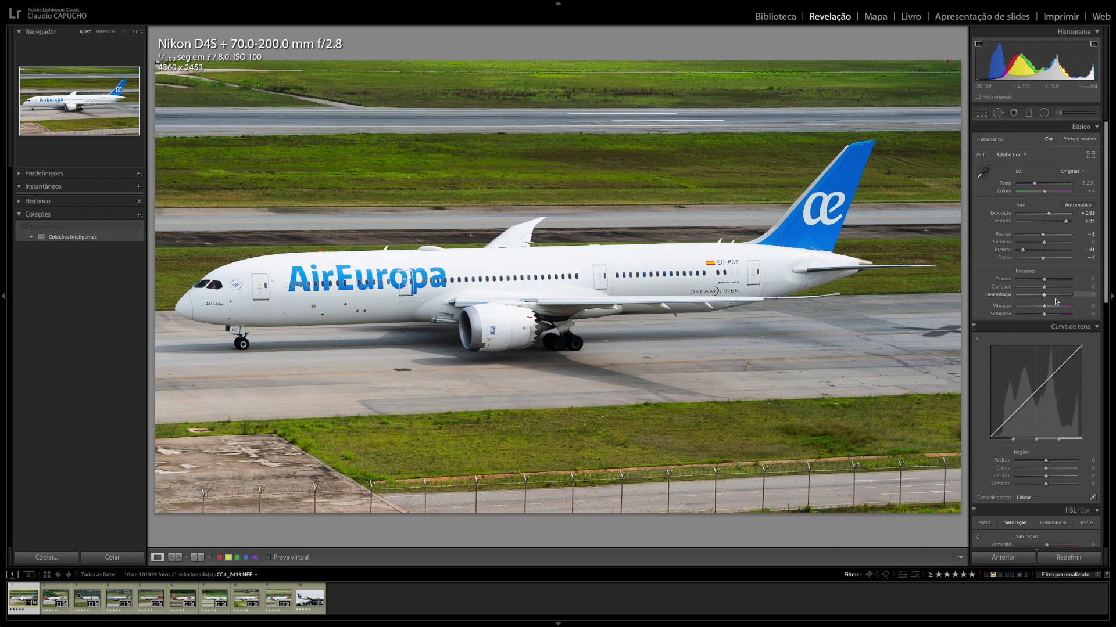
# - Set Saturation to −22, Blacks to −5 and ease Whites to −72, then visualise dust spots
pyautogui.moveTo(1043, 315); pyautogui.dragTo(1038, 315)
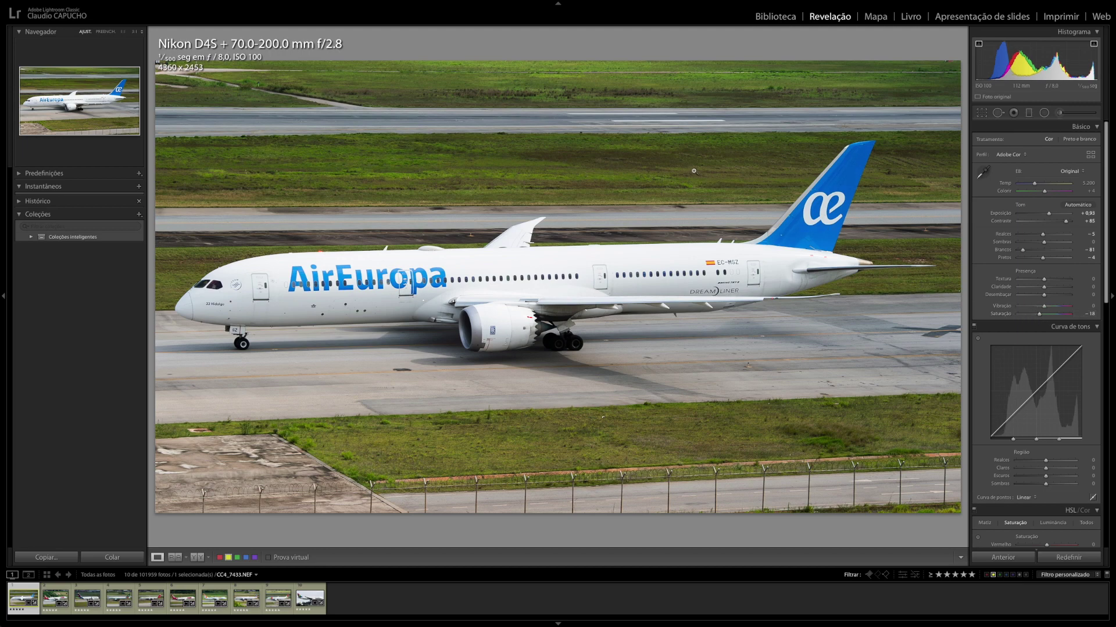
pyautogui.moveTo(1039, 316); pyautogui.dragTo(1038, 315)
pyautogui.moveTo(1038, 315); pyautogui.dragTo(1038, 315)
pyautogui.moveTo(978, 73); pyautogui.dragTo(976, 72)
pyautogui.moveTo(1093, 81); pyautogui.dragTo(1095, 76)
pyautogui.click(997, 113)
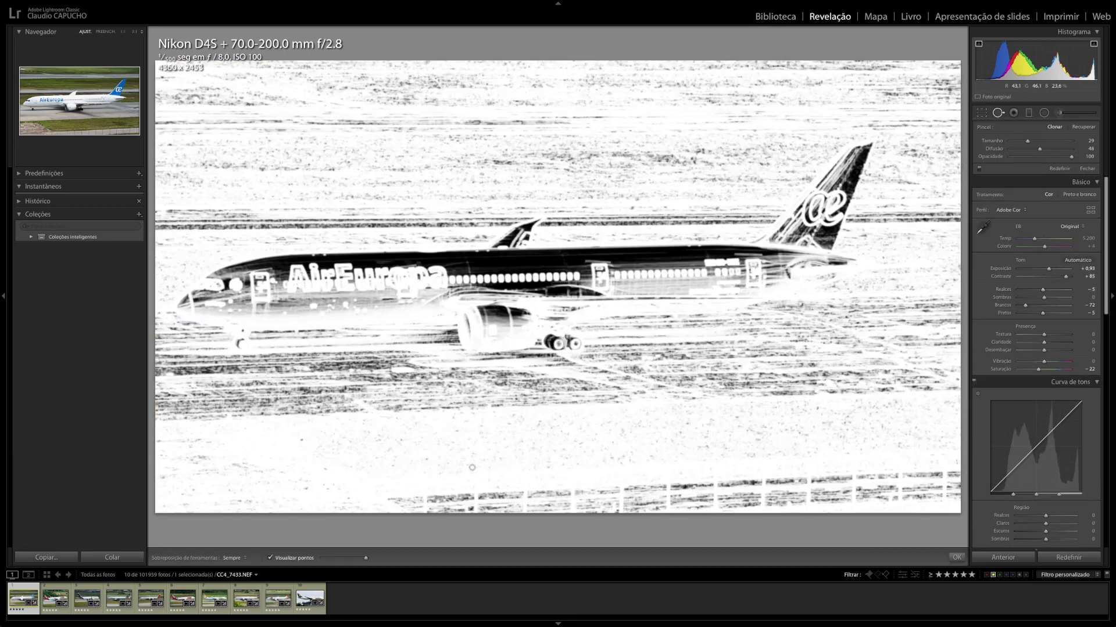
# - Vary the Visualize Spots threshold down and up to scan for dust, then close the check
pyautogui.click(341, 558)
pyautogui.moveTo(342, 559); pyautogui.dragTo(331, 560)
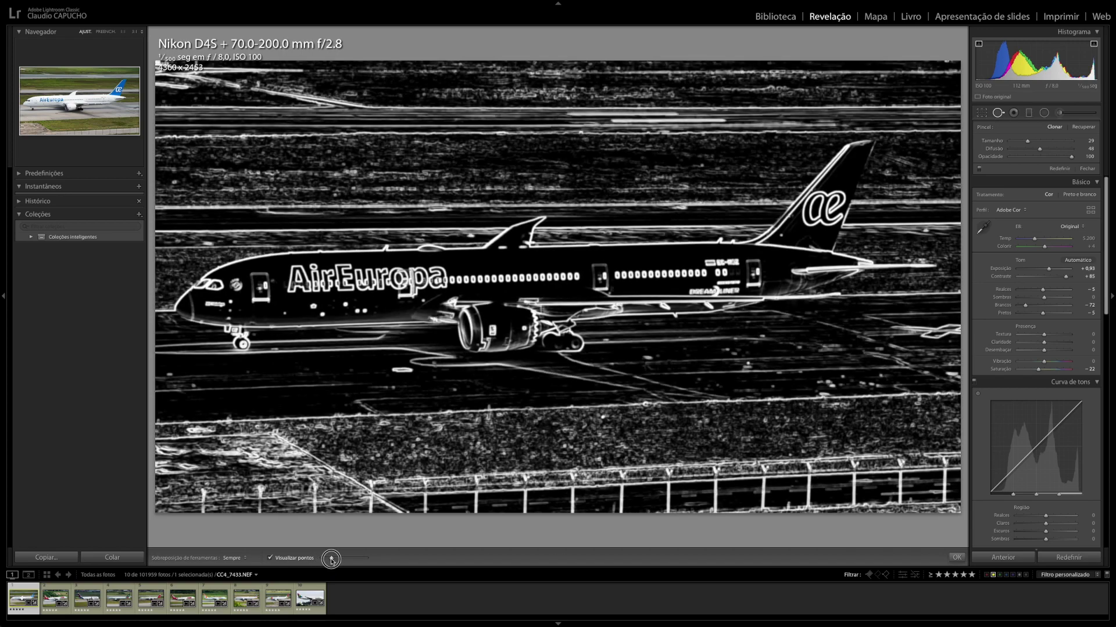
pyautogui.moveTo(331, 559); pyautogui.dragTo(337, 561)
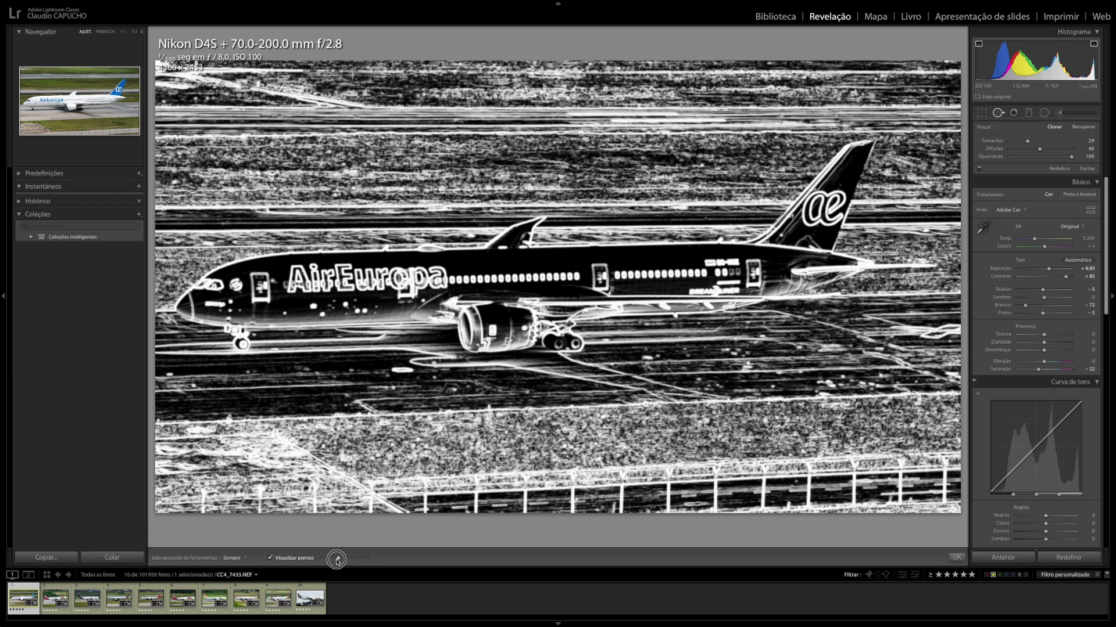
pyautogui.moveTo(337, 560); pyautogui.dragTo(347, 560)
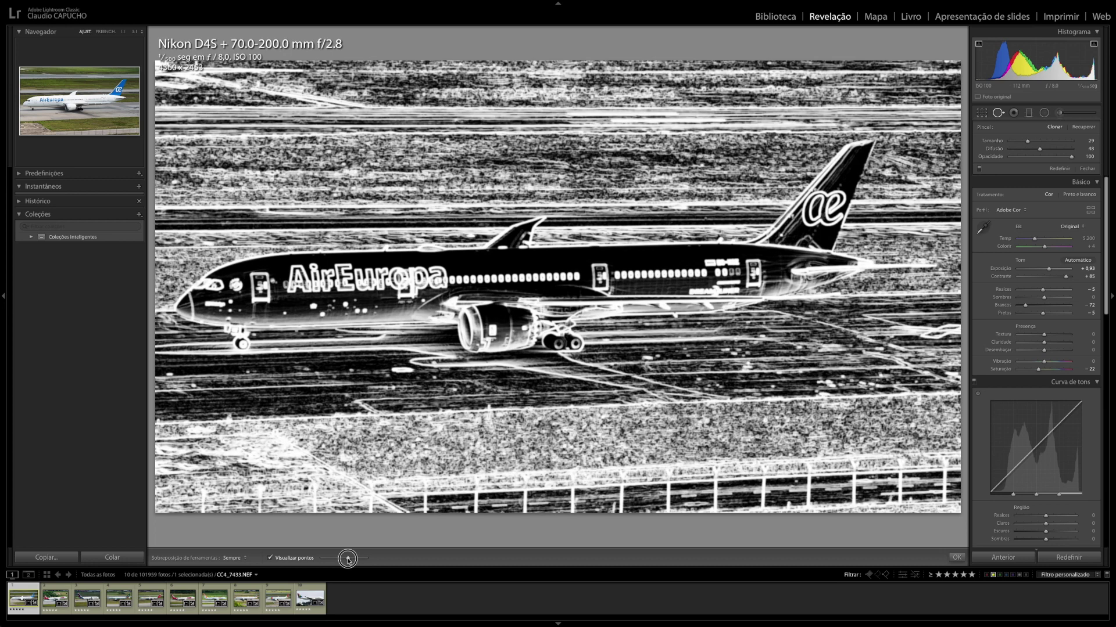
pyautogui.click(998, 113)
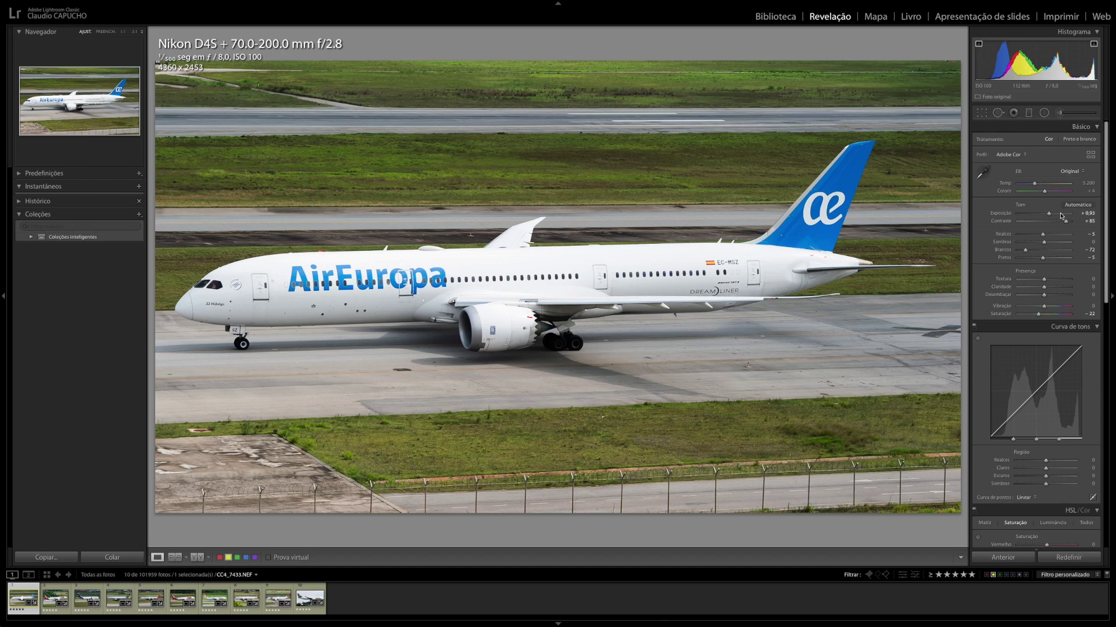
# - Set Contrast +100, Blacks −1, Saturation −24 and lower Whites, then advance to the TAM photo
pyautogui.moveTo(1066, 221); pyautogui.dragTo(1071, 222)
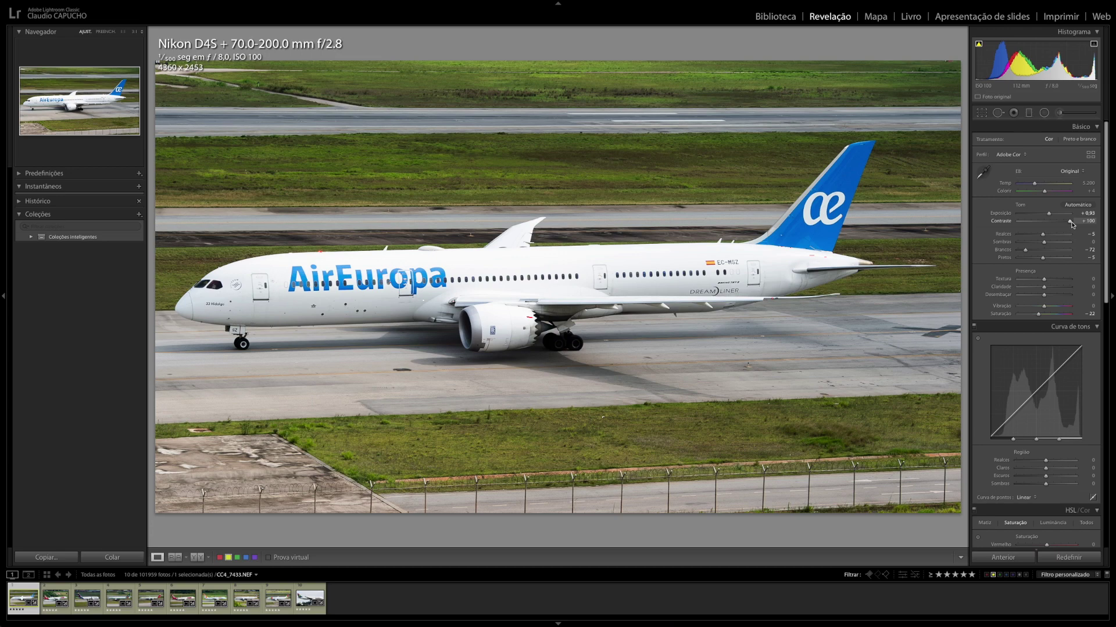
pyautogui.moveTo(1016, 61); pyautogui.dragTo(1025, 61)
pyautogui.moveTo(1038, 314); pyautogui.dragTo(1038, 316)
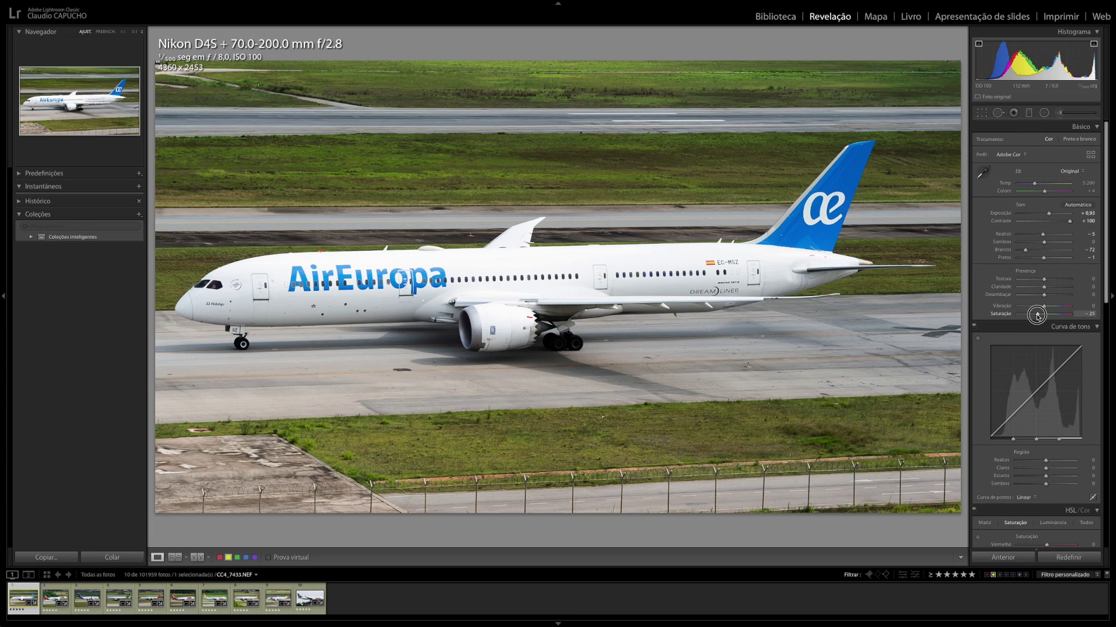
pyautogui.moveTo(1037, 316); pyautogui.dragTo(1038, 318)
pyautogui.moveTo(1088, 65); pyautogui.dragTo(1078, 65)
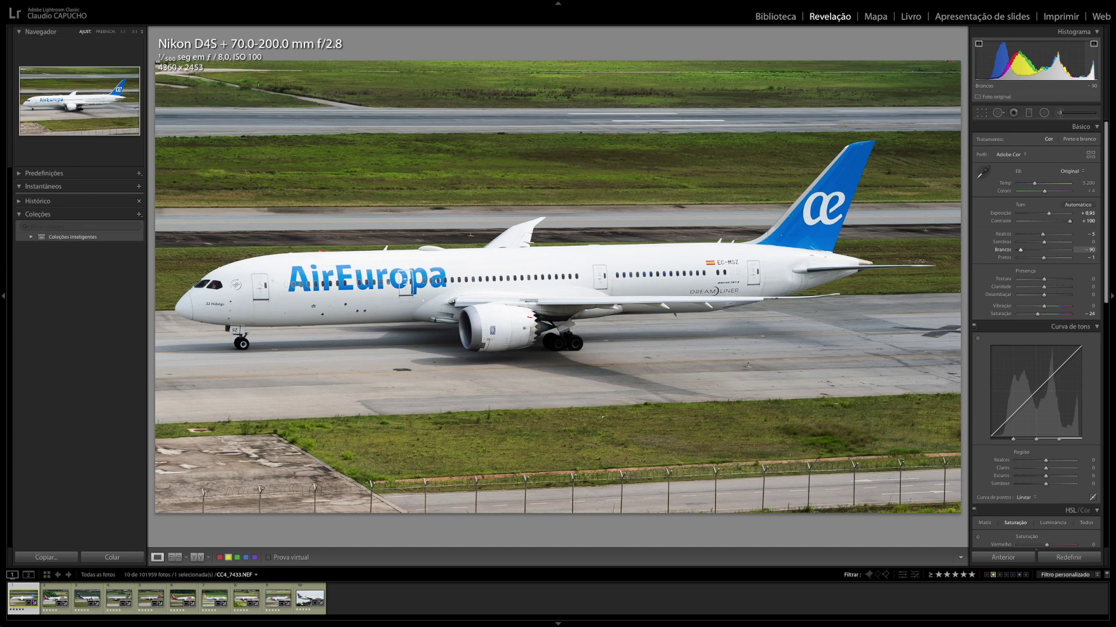
pyautogui.moveTo(1088, 69); pyautogui.dragTo(1091, 71)
pyautogui.press('Right')
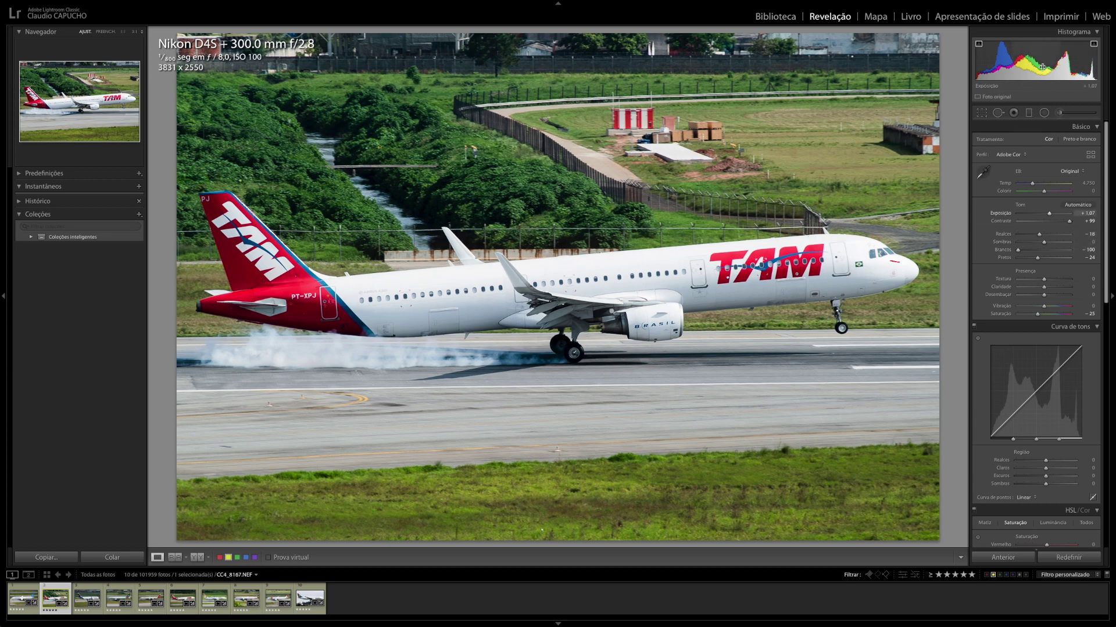
# - Set the TAM photo's Whites to −97 and Contrast to +100, then advance to LATAM
pyautogui.moveTo(1090, 80); pyautogui.dragTo(1047, 61)
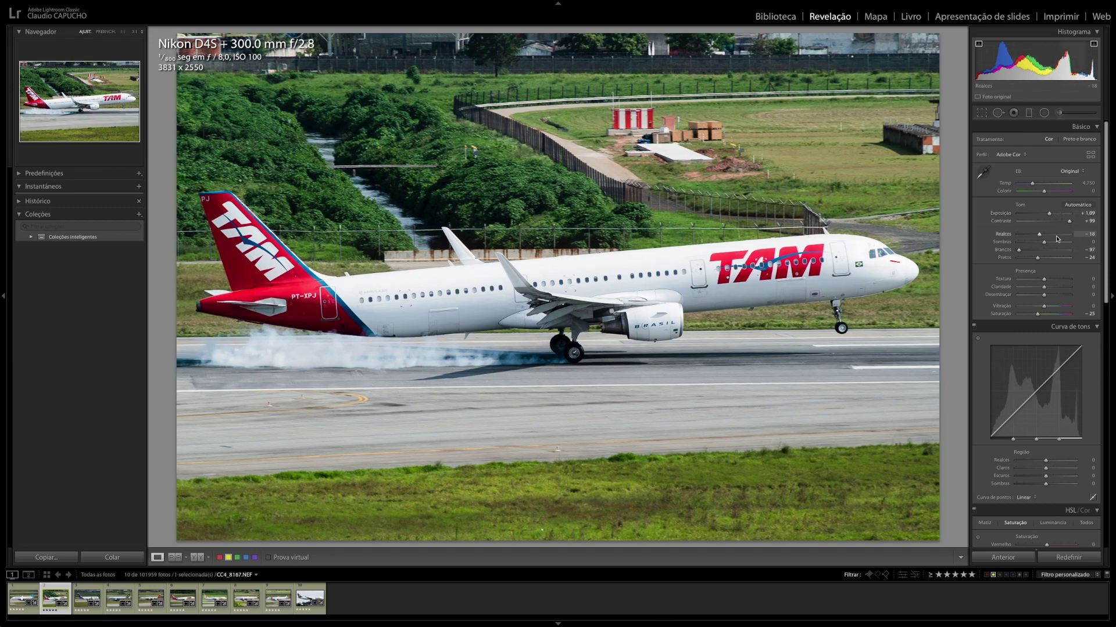
pyautogui.moveTo(1070, 222); pyautogui.dragTo(1071, 222)
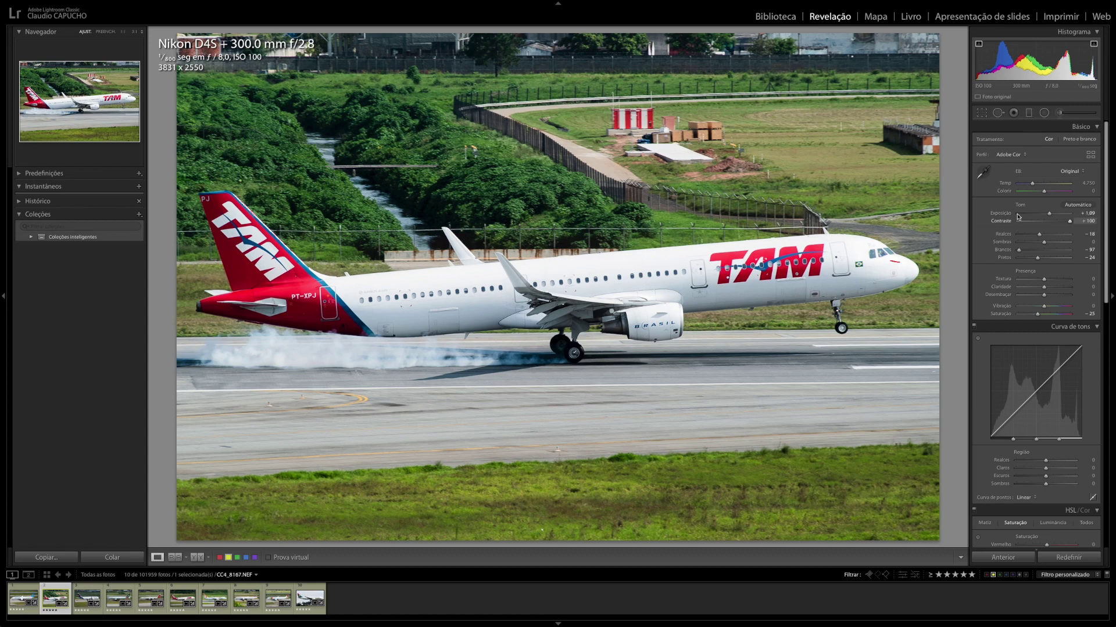
pyautogui.click(999, 115)
pyautogui.click(998, 116)
pyautogui.press('Right')
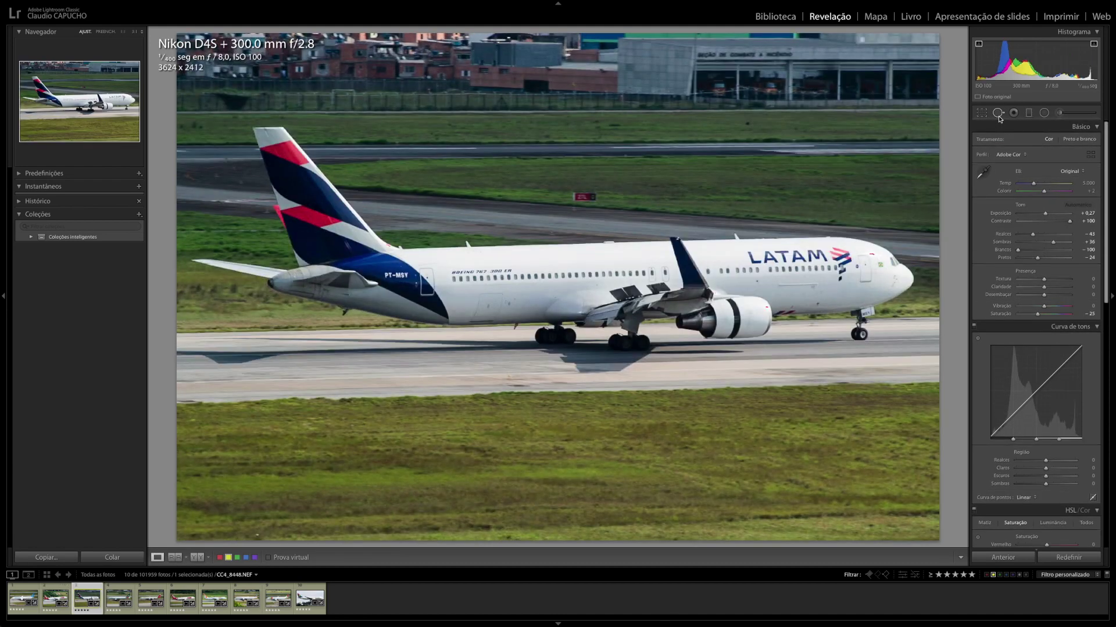
# - Set the LATAM photo's Blacks to −30 and Whites to −81, then zoom into the forward fuselage
pyautogui.click(998, 116)
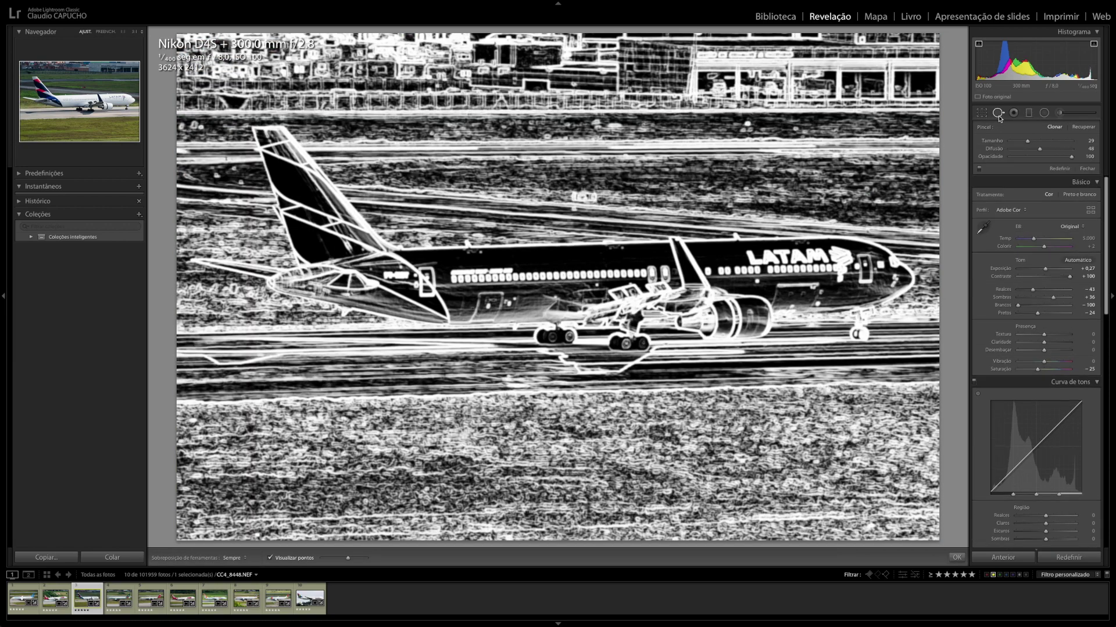
pyautogui.press('a')
pyautogui.click(999, 116)
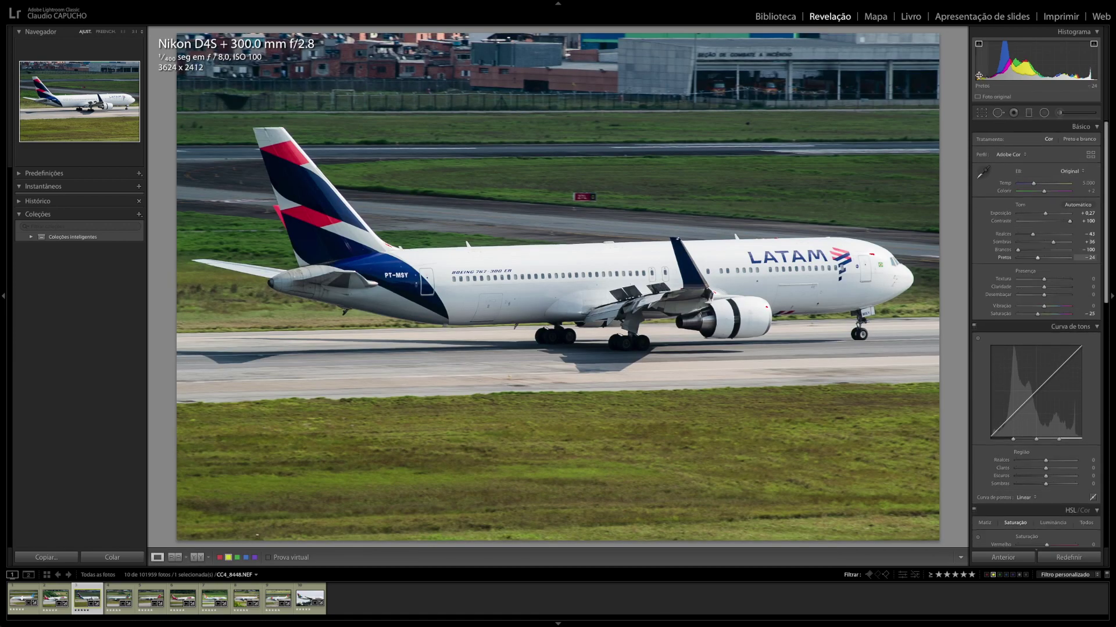
pyautogui.moveTo(997, 61); pyautogui.dragTo(994, 61)
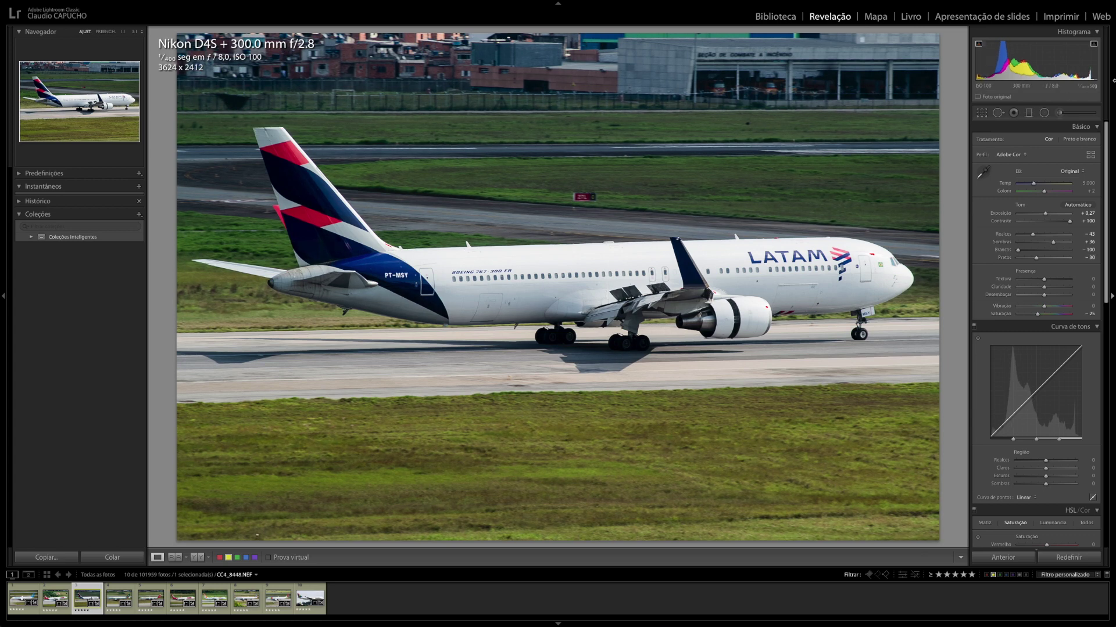
pyautogui.moveTo(1088, 74); pyautogui.dragTo(1067, 61)
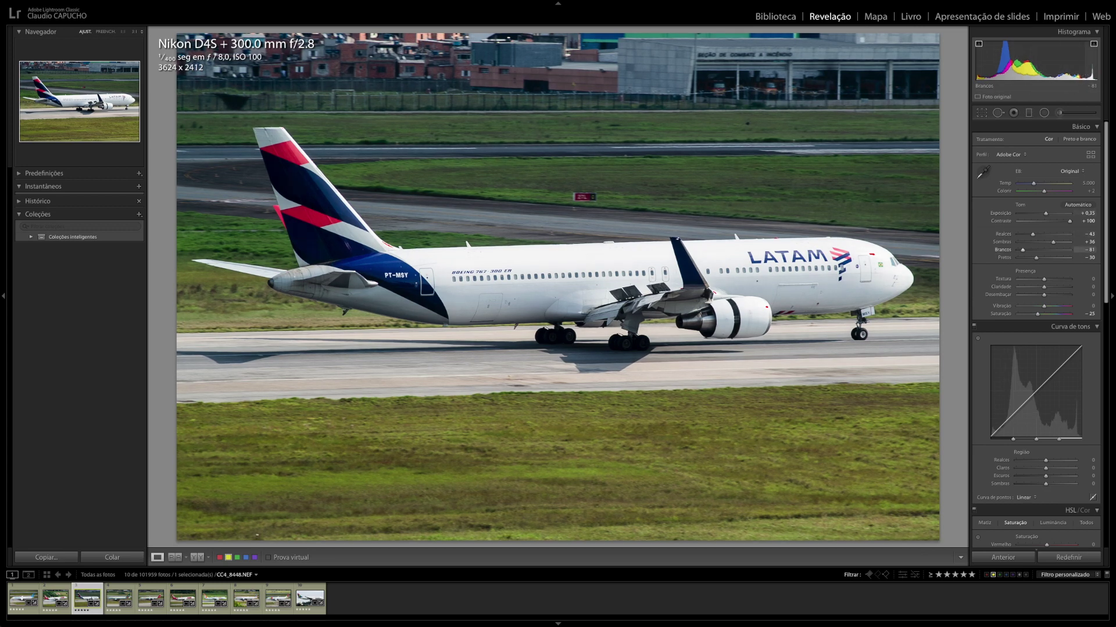
pyautogui.click(865, 261)
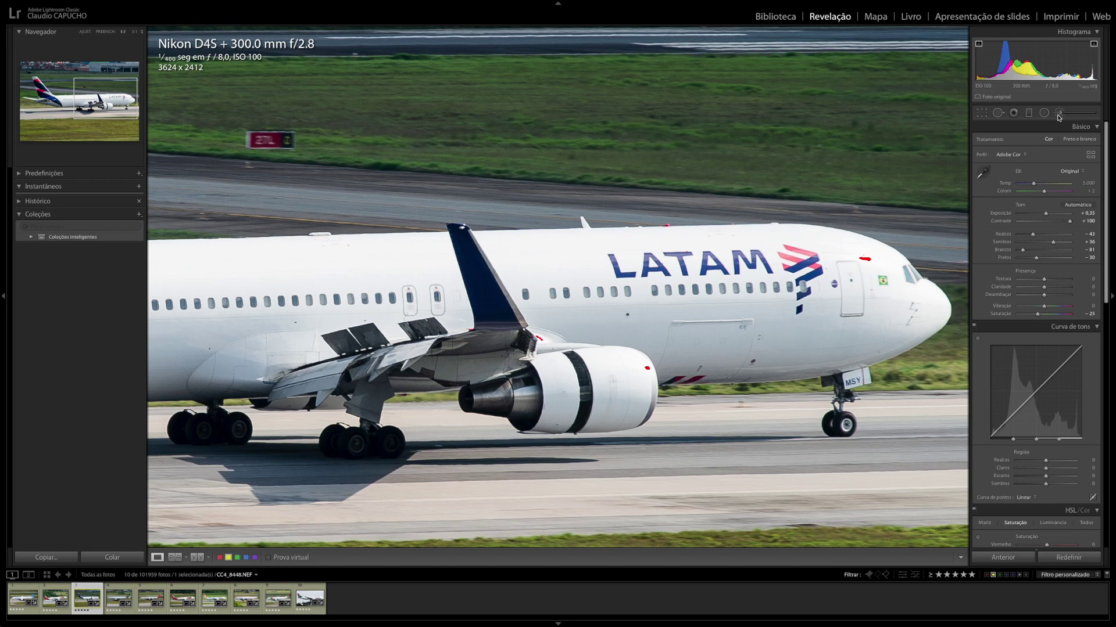
# - Paint over the red cockpit mark with a small Adjustment Brush at Exposure −2.53
pyautogui.click(1058, 115)
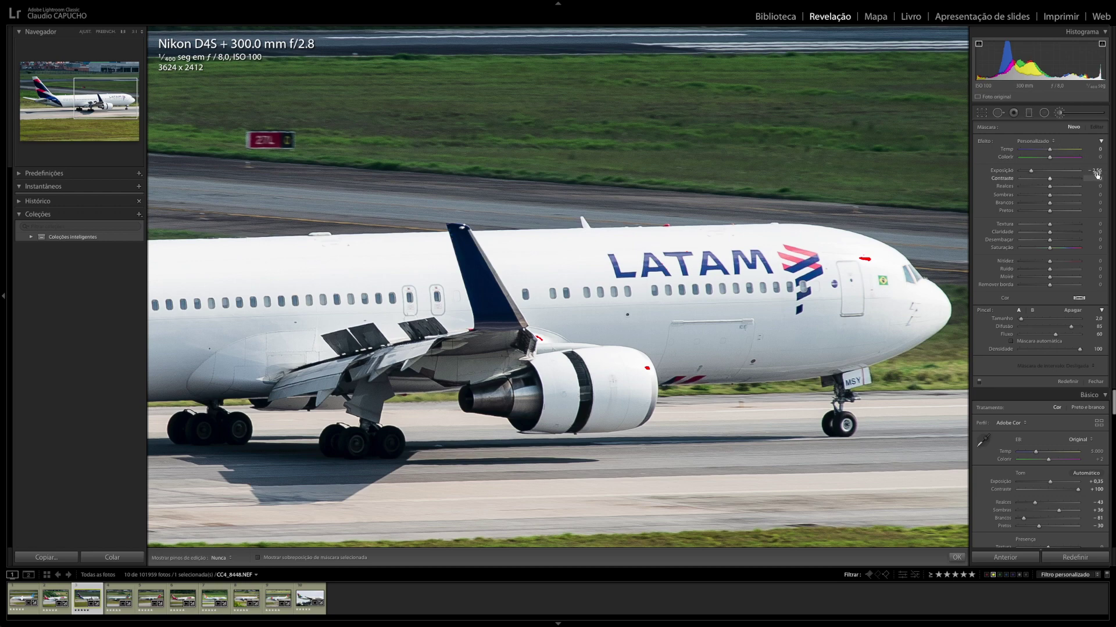
pyautogui.moveTo(1030, 173); pyautogui.dragTo(1031, 172)
pyautogui.scroll(1, 831, 255)
pyautogui.scroll(-2, 831, 255)
pyautogui.scroll(-1, 831, 255)
pyautogui.scroll(-1, 831, 255)
pyautogui.scroll(-1, 831, 255)
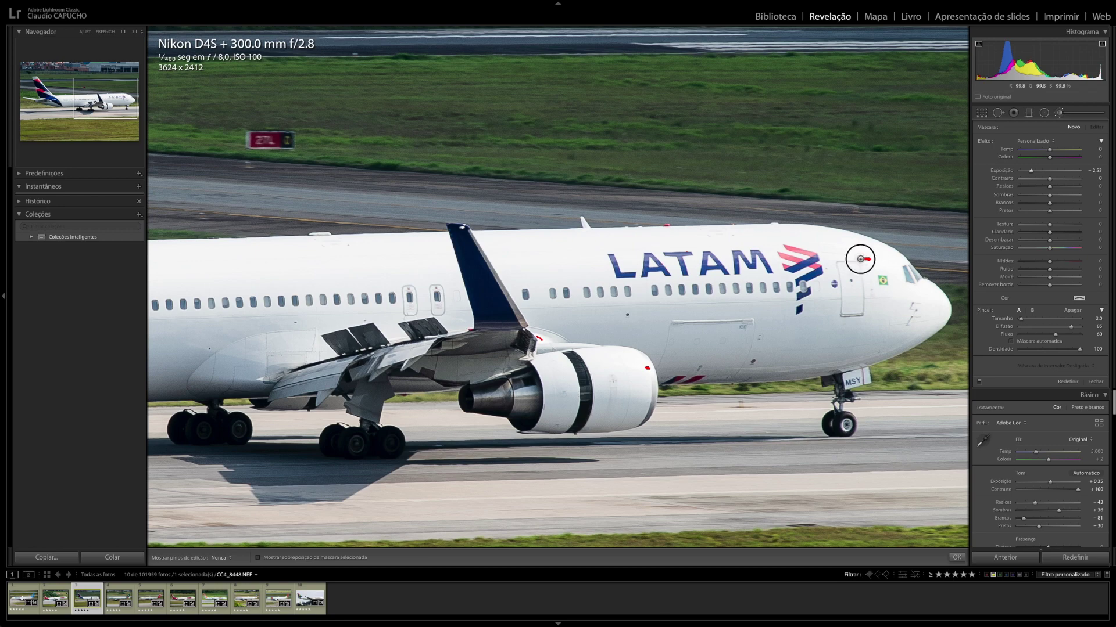
pyautogui.moveTo(857, 260); pyautogui.dragTo(871, 260)
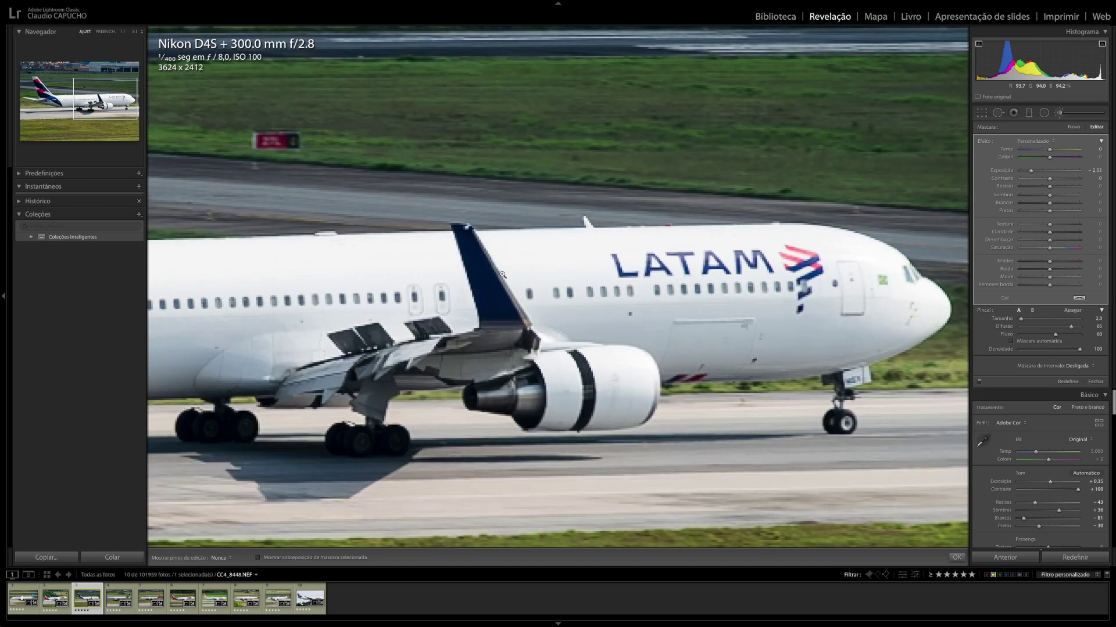
pyautogui.press('z')
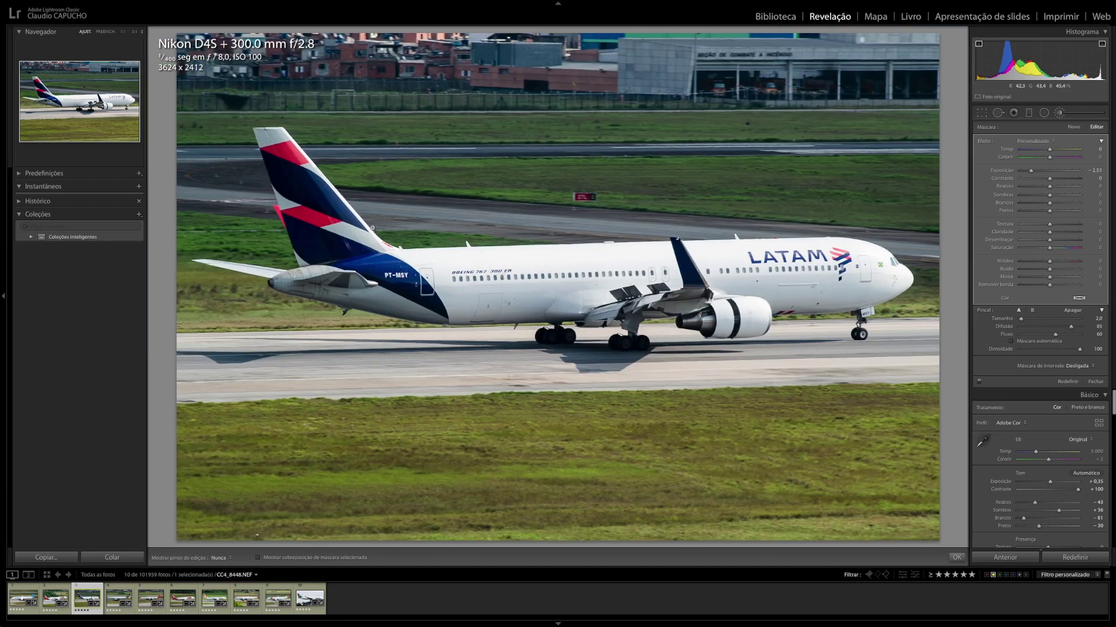
pyautogui.press('z')
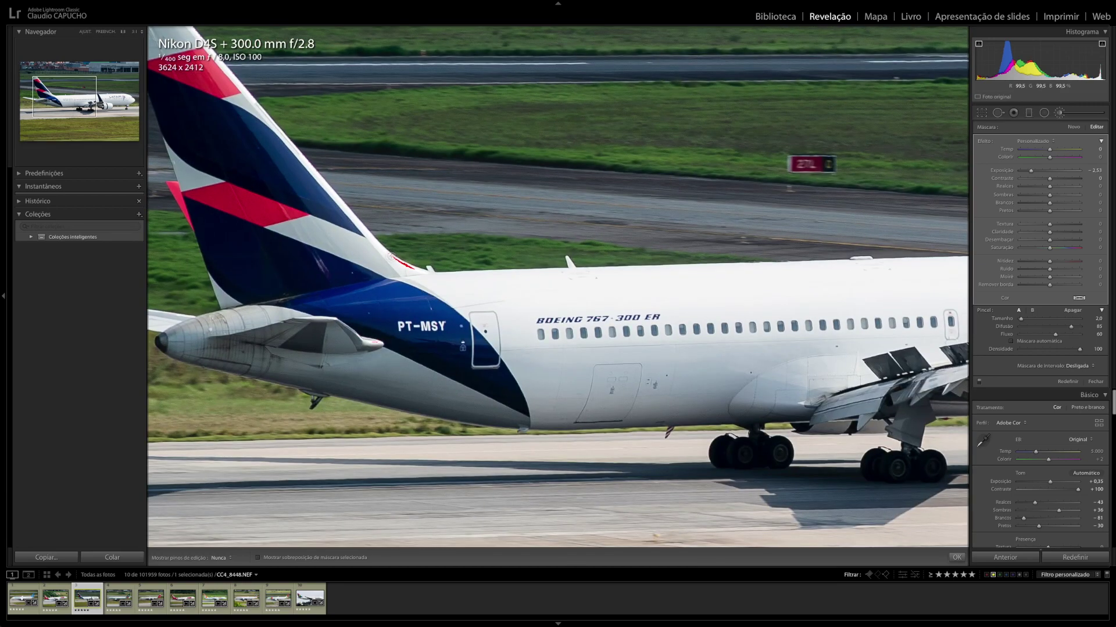
pyautogui.moveTo(386, 249); pyautogui.dragTo(408, 267)
pyautogui.hotkey('ctrl', 'z')
pyautogui.moveTo(414, 269); pyautogui.dragTo(395, 258)
pyautogui.moveTo(339, 284)
pyautogui.mouseDown()
pyautogui.moveTo(491, 328)
pyautogui.moveTo(490, 350)
pyautogui.mouseUp()
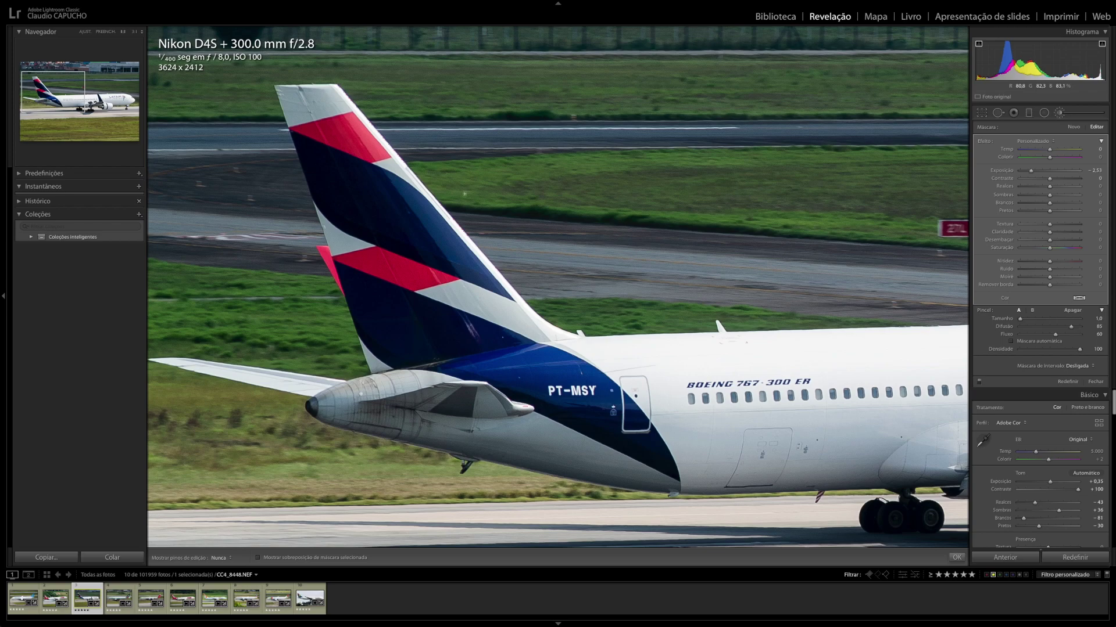
pyautogui.click(483, 204)
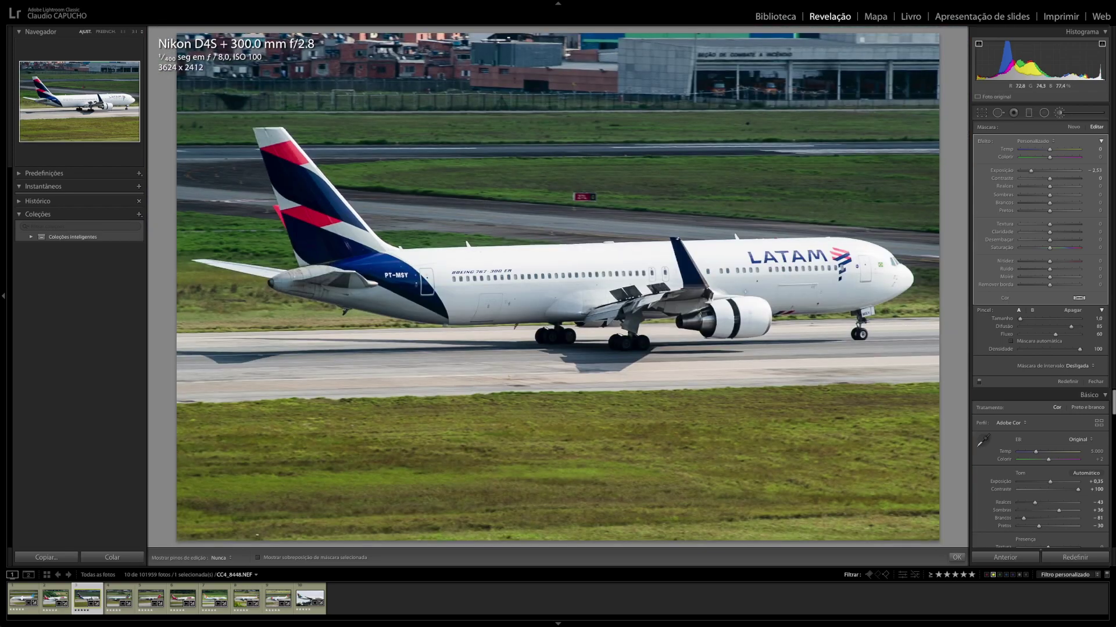
pyautogui.click(778, 289)
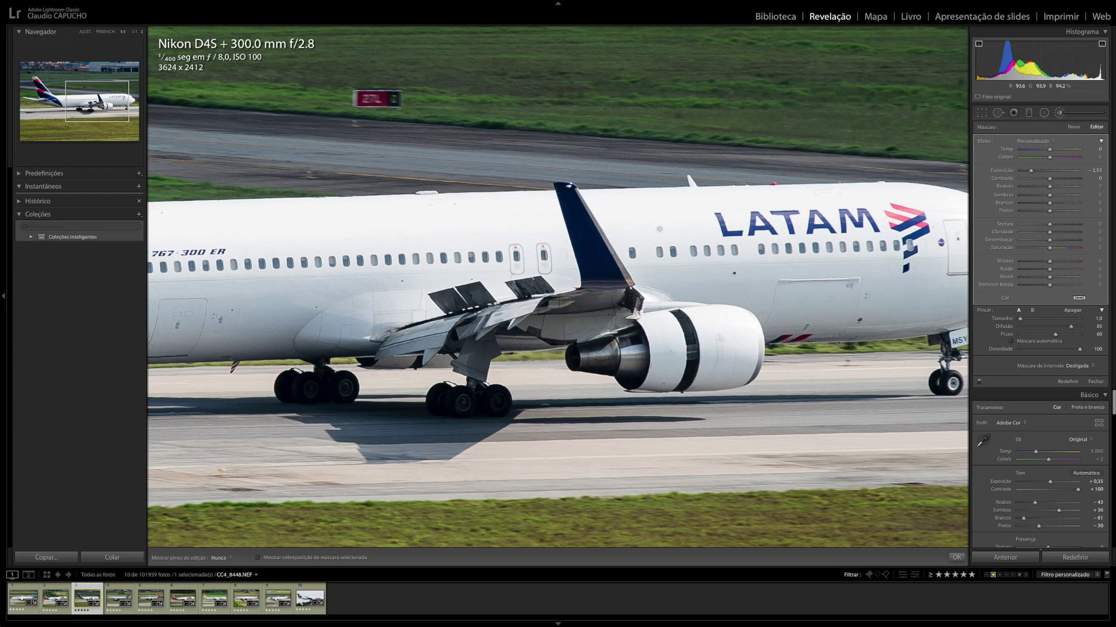
pyautogui.click(690, 227)
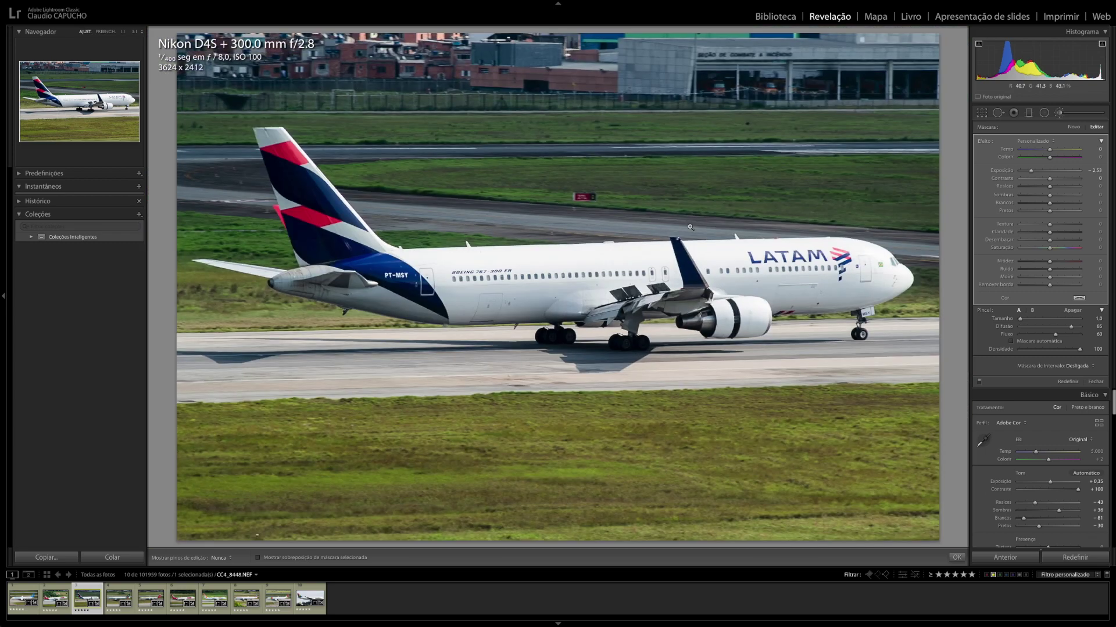
# - On the Alitalia photo, raise Exposure slightly and set Blacks to −20
pyautogui.click(1059, 113)
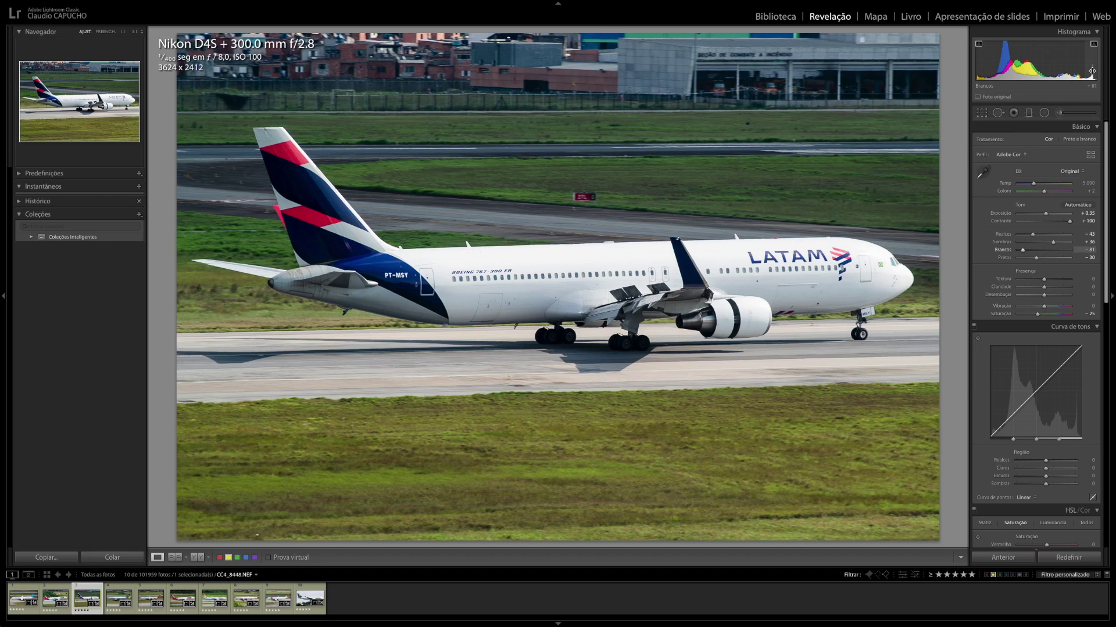
pyautogui.press('Right')
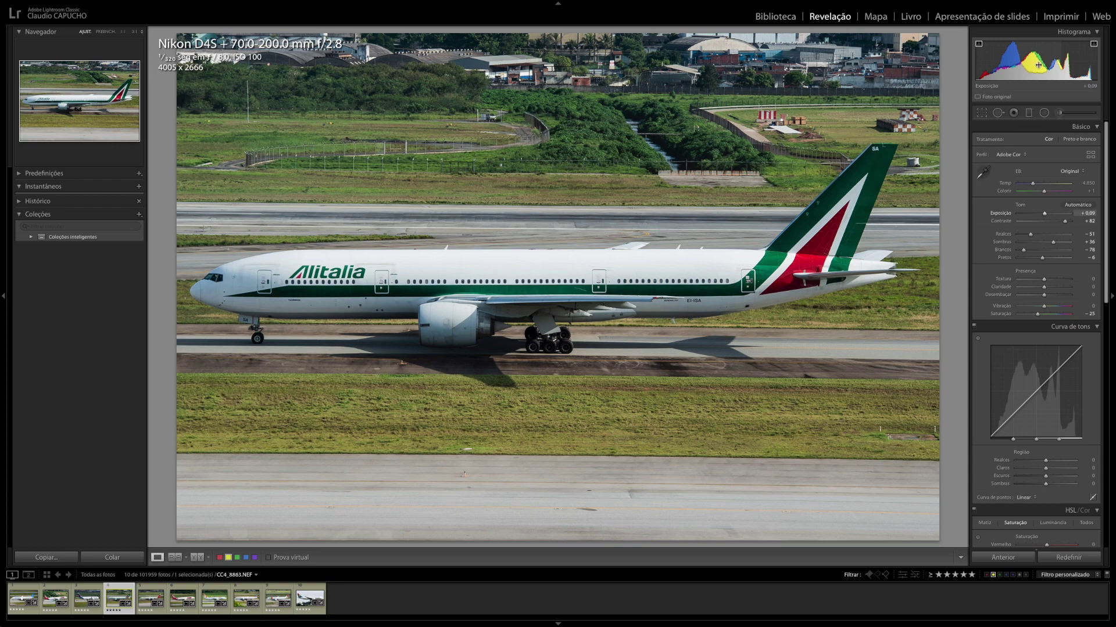
pyautogui.moveTo(1040, 61); pyautogui.dragTo(1044, 61)
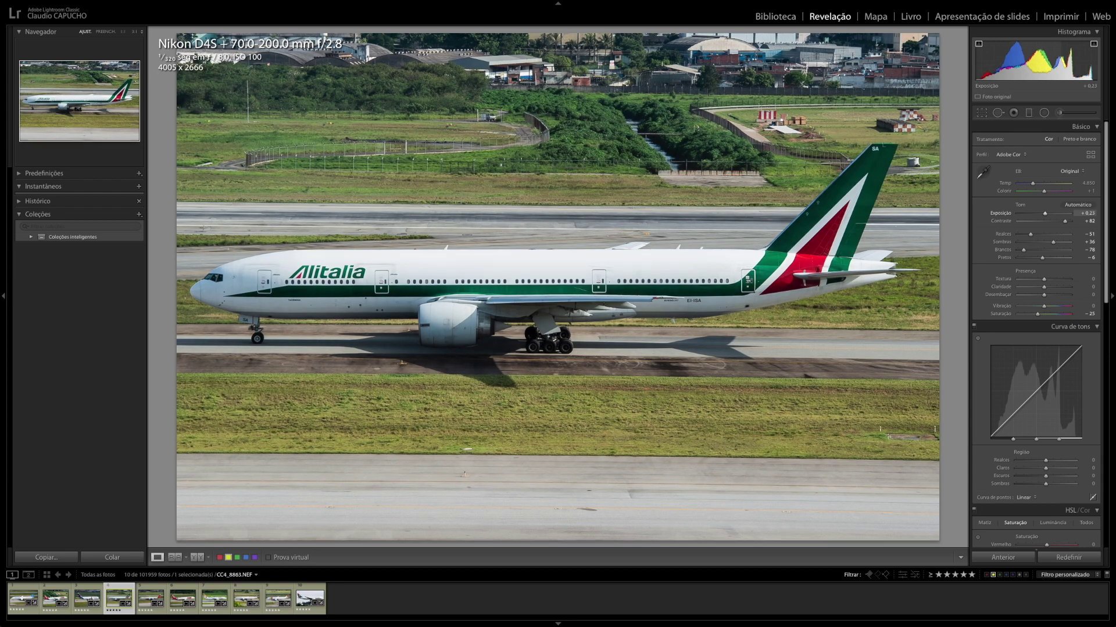
pyautogui.moveTo(1045, 61); pyautogui.dragTo(1048, 61)
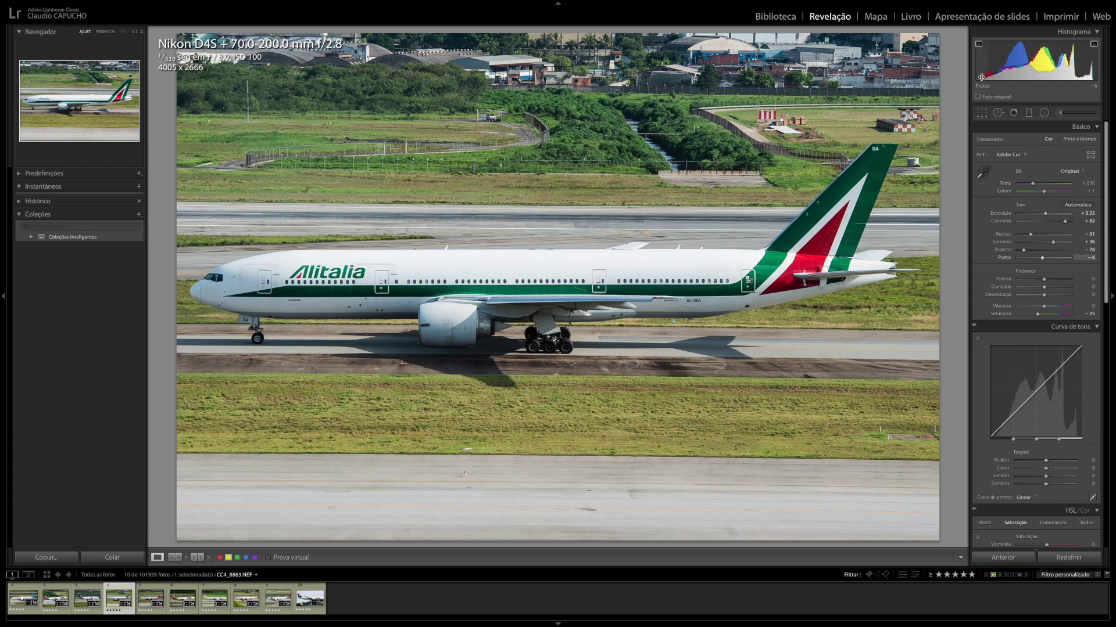
pyautogui.moveTo(988, 76); pyautogui.dragTo(981, 77)
pyautogui.moveTo(1039, 258); pyautogui.dragTo(1040, 260)
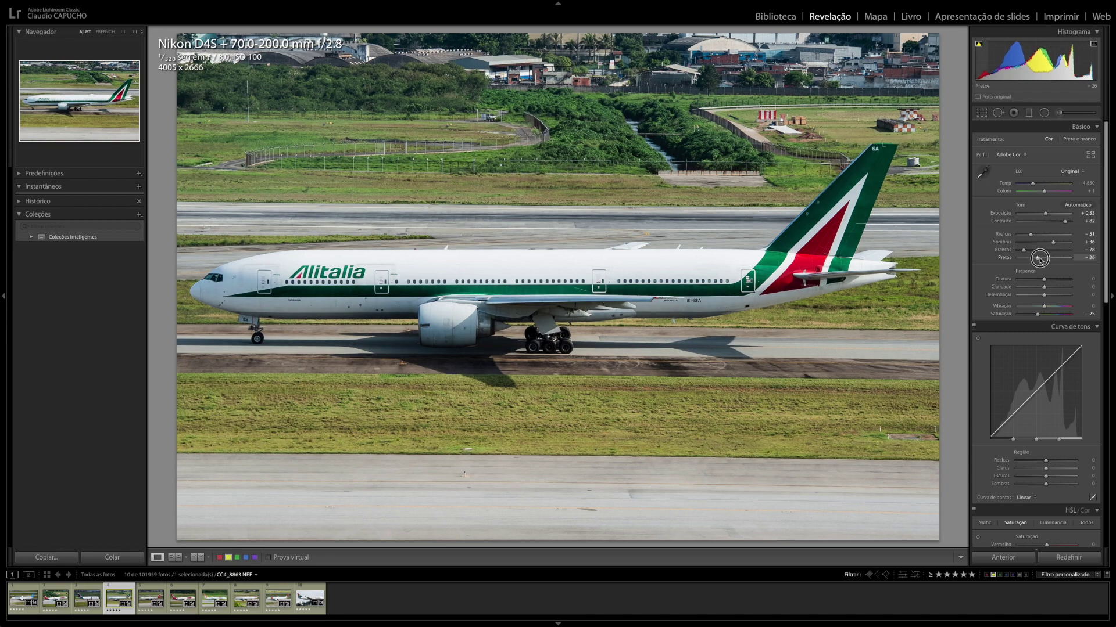
pyautogui.click(1037, 260)
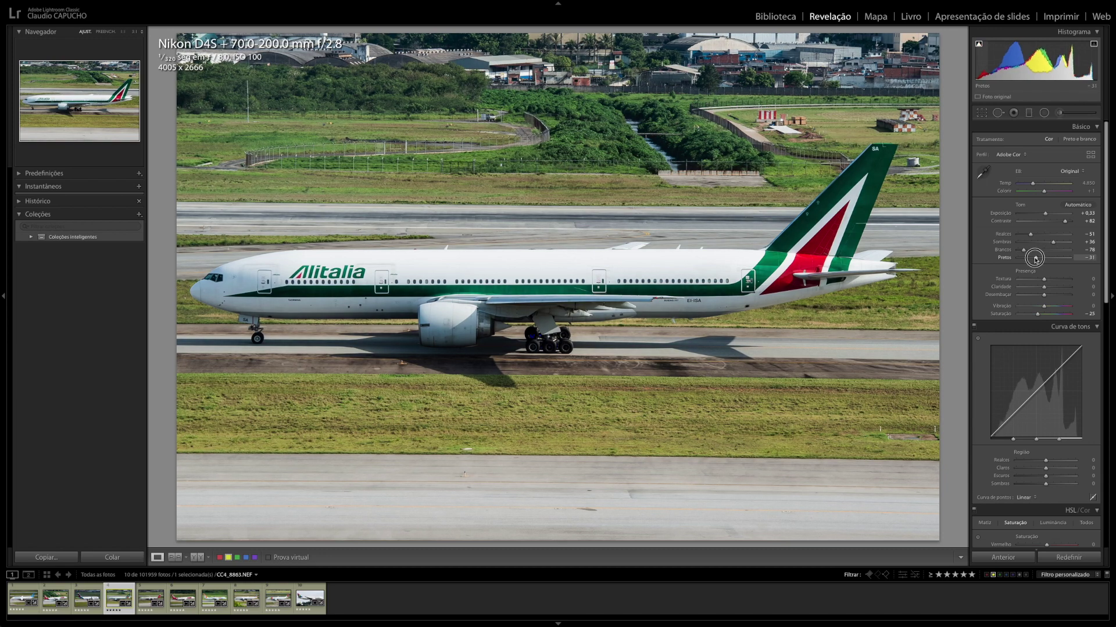
pyautogui.moveTo(1036, 259); pyautogui.dragTo(1038, 260)
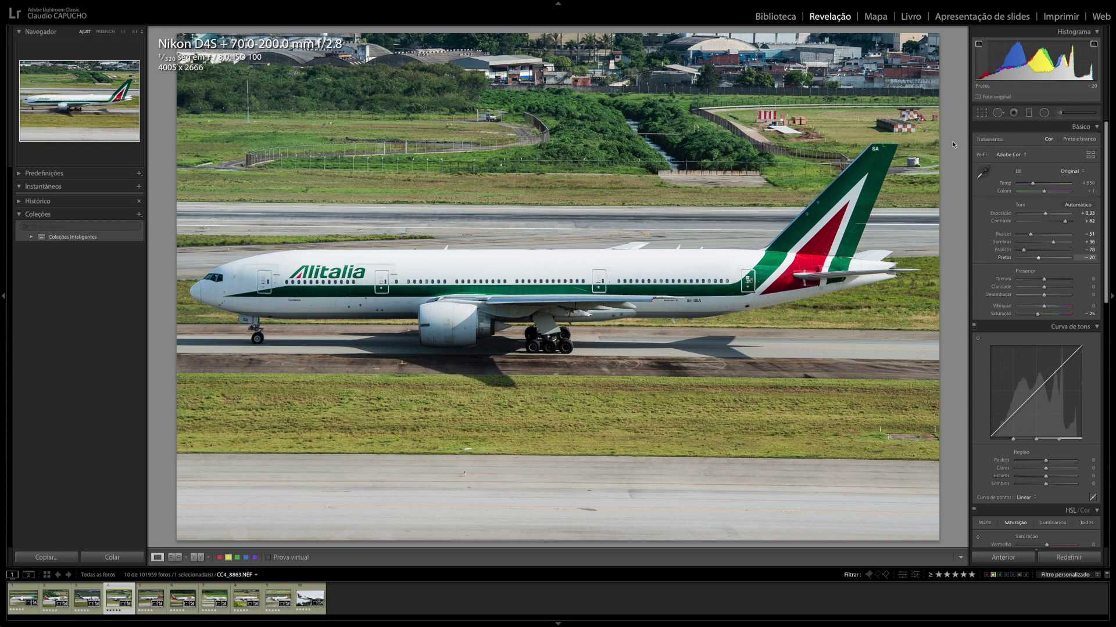
# - Inspect the Alitalia fuselage detail at full size, then return to the full view
pyautogui.click(658, 286)
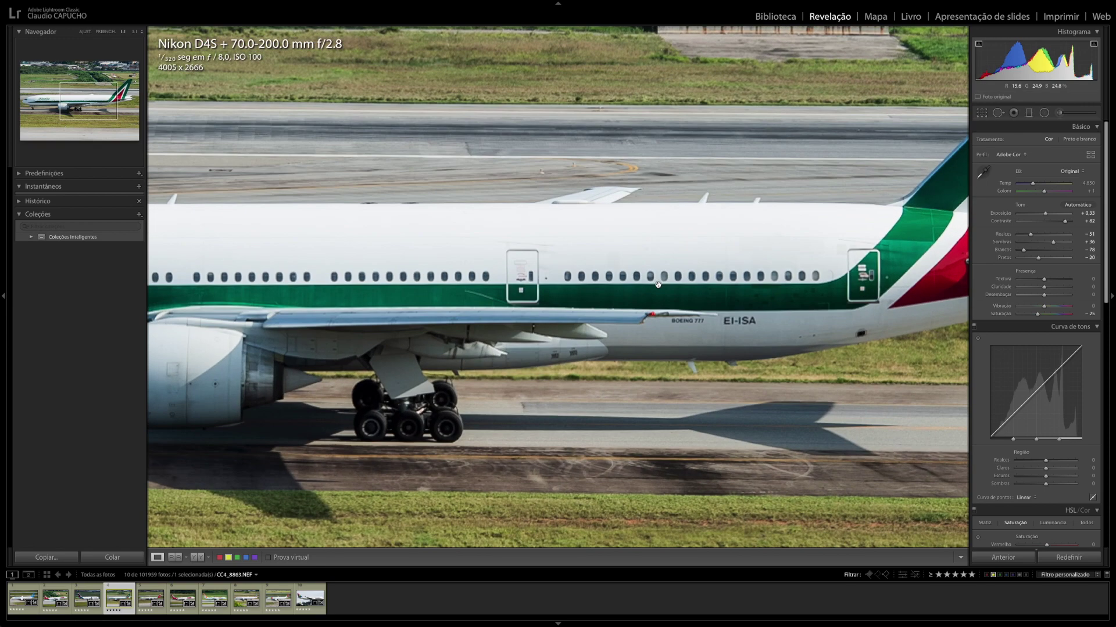
pyautogui.hscroll(10, 659, 286)
pyautogui.scroll(2, 658, 285)
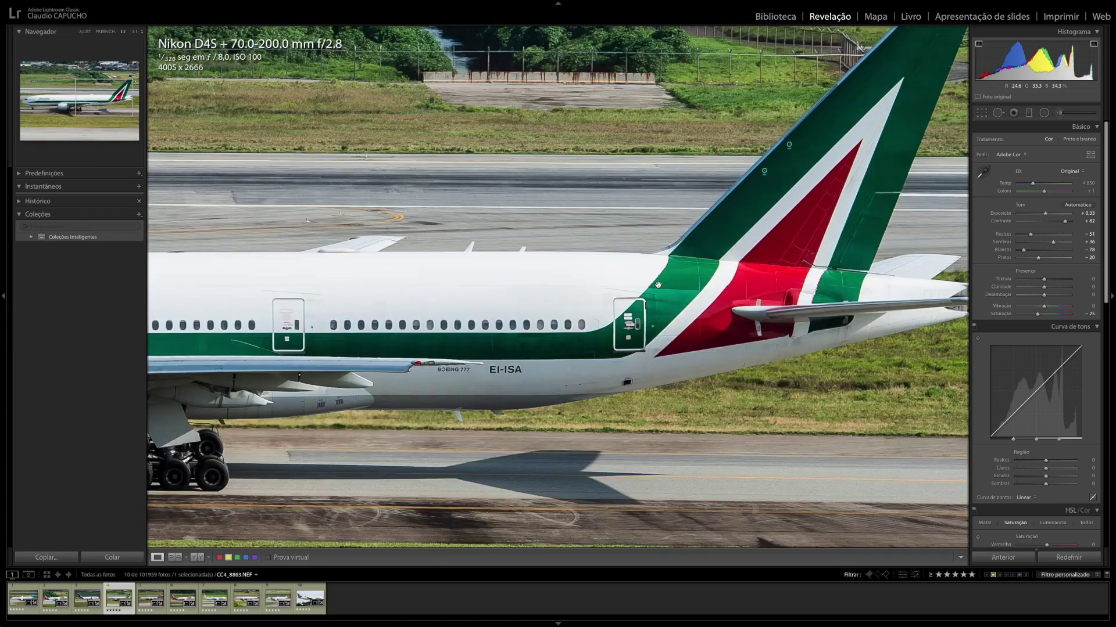
pyautogui.scroll(2, 659, 286)
pyautogui.click(658, 285)
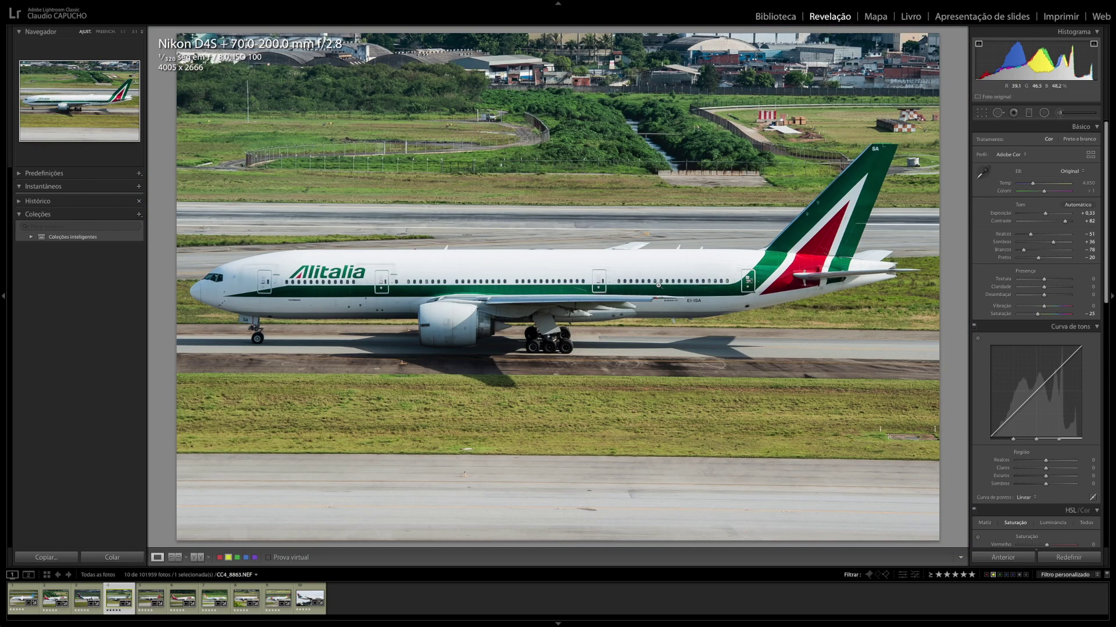
# - On the Iberia photo, set Exposure +0.19, Whites −47 and Blacks −12, then advance to the TAM photo
pyautogui.press('Right')
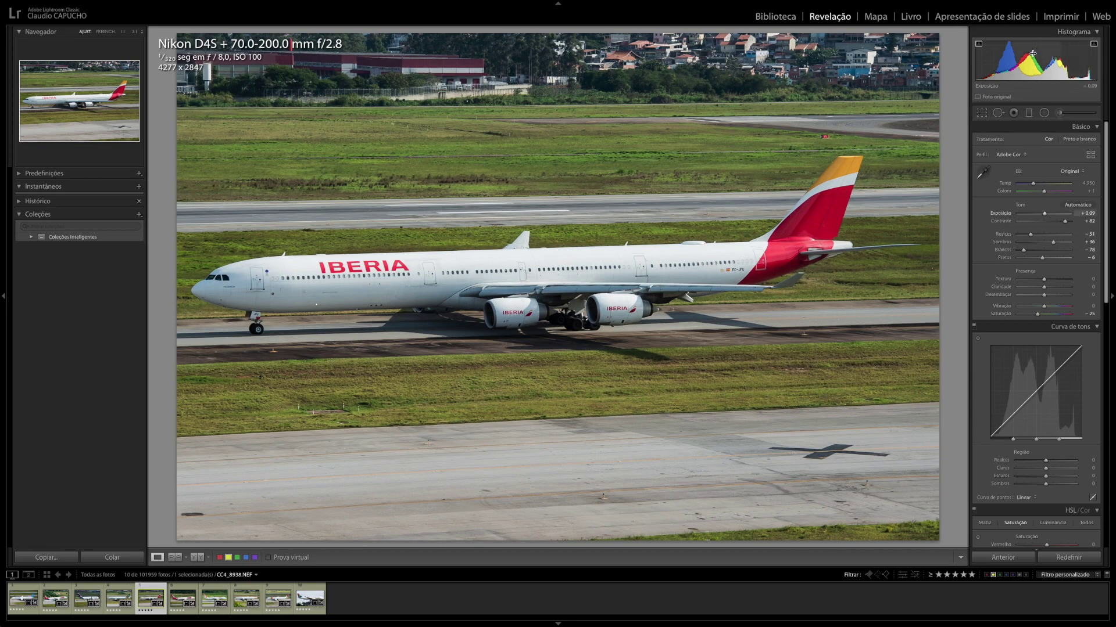
pyautogui.moveTo(1028, 61); pyautogui.dragTo(1037, 61)
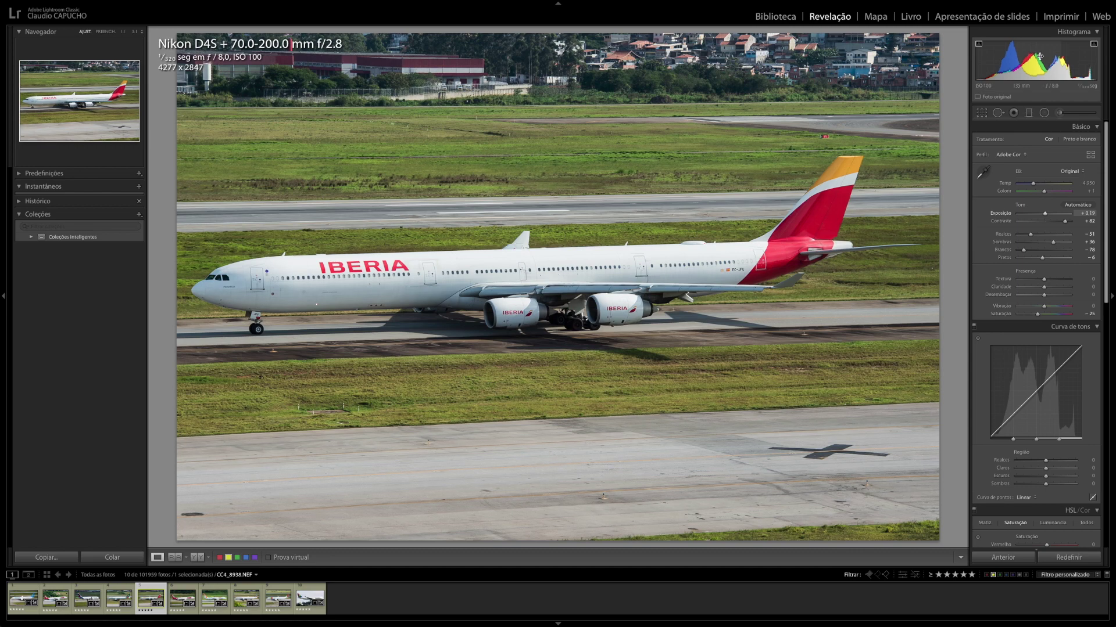
pyautogui.moveTo(1066, 64); pyautogui.dragTo(1075, 64)
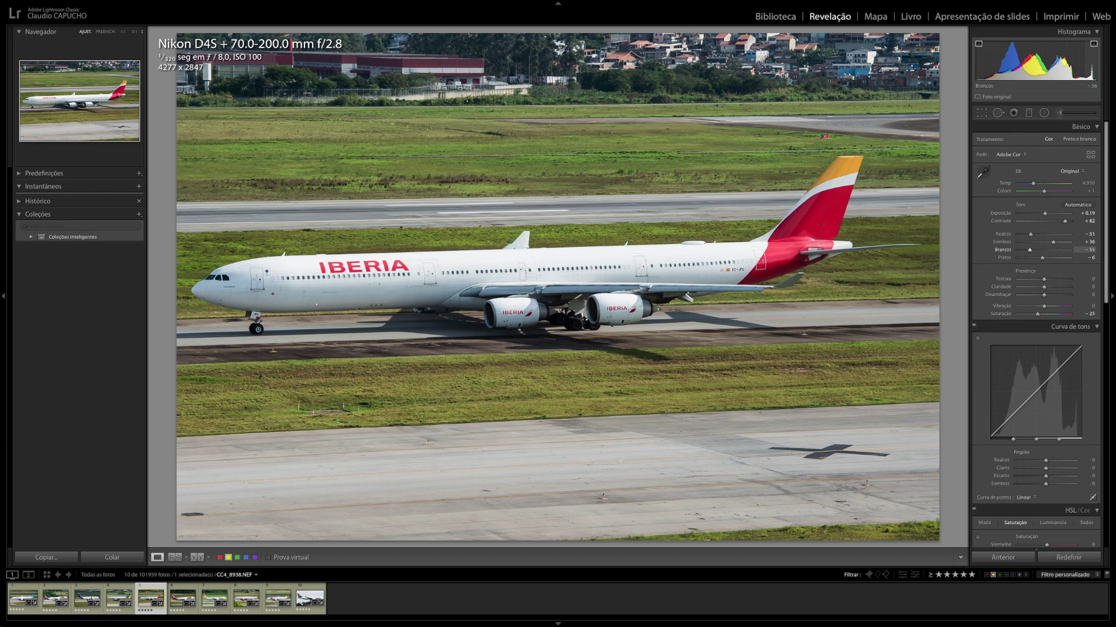
pyautogui.moveTo(1069, 70); pyautogui.dragTo(1076, 69)
pyautogui.moveTo(988, 76); pyautogui.dragTo(991, 77)
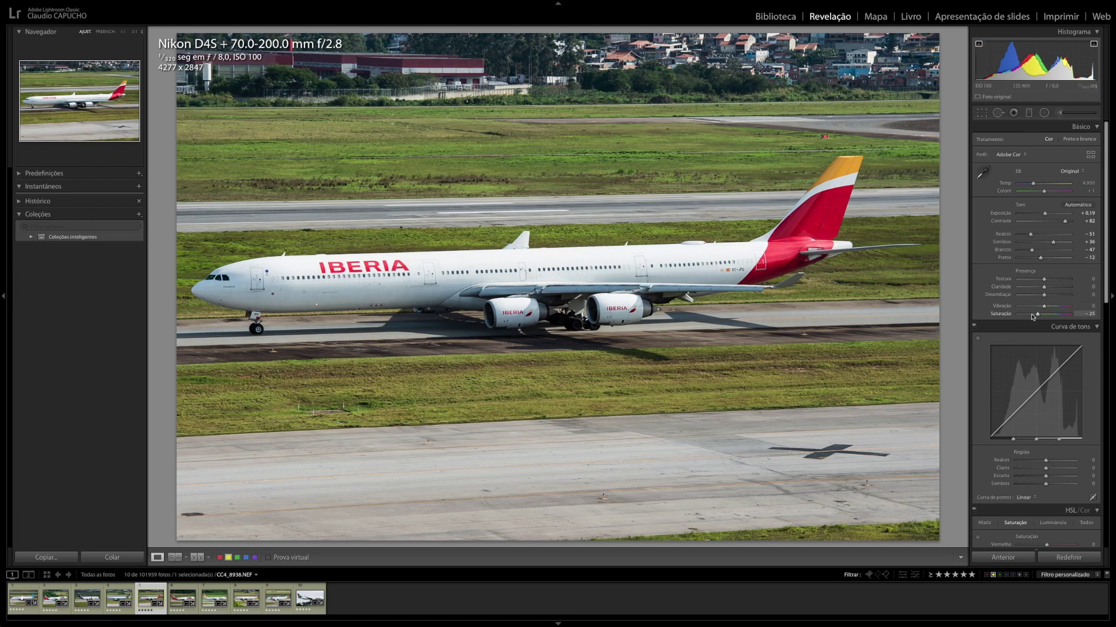
pyautogui.press('Right')
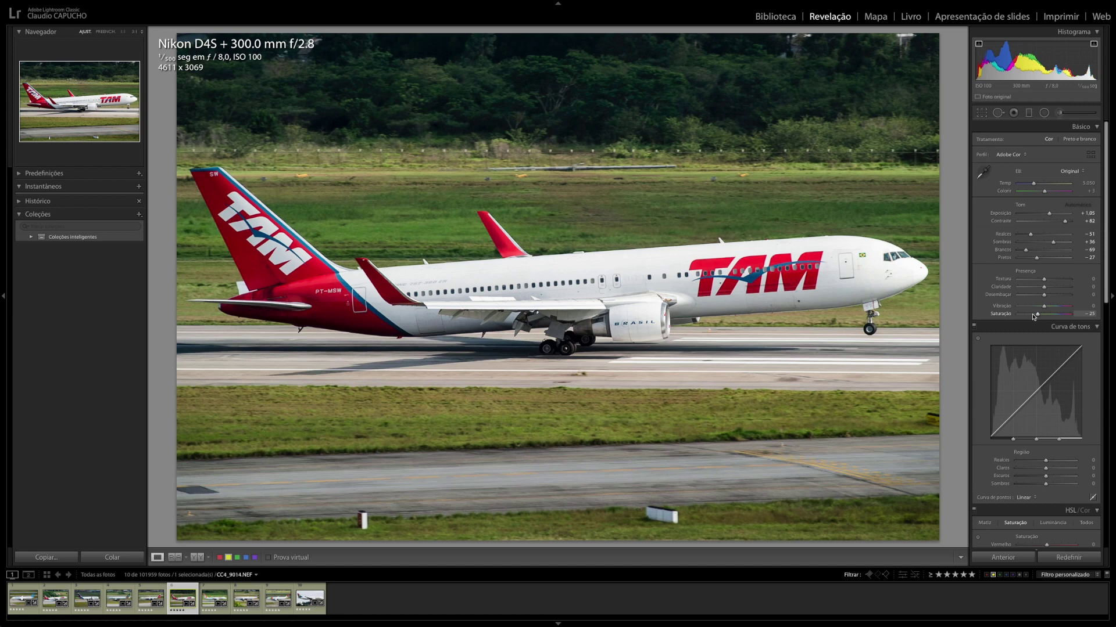
# - Tone the TAM photo: saturation −29, exposure +1.13, whites −100, blacks −30
pyautogui.click(1034, 314)
pyautogui.moveTo(1034, 314); pyautogui.dragTo(1035, 315)
pyautogui.moveTo(1035, 314); pyautogui.dragTo(1035, 314)
pyautogui.moveTo(992, 56); pyautogui.dragTo(1005, 56)
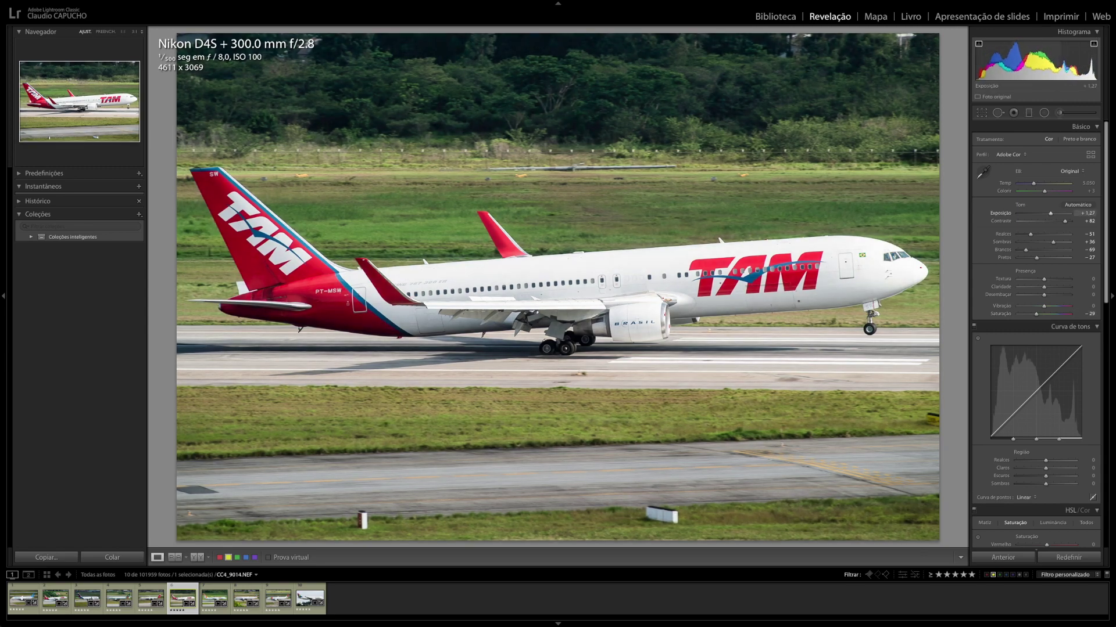
pyautogui.moveTo(1082, 67); pyautogui.dragTo(1070, 67)
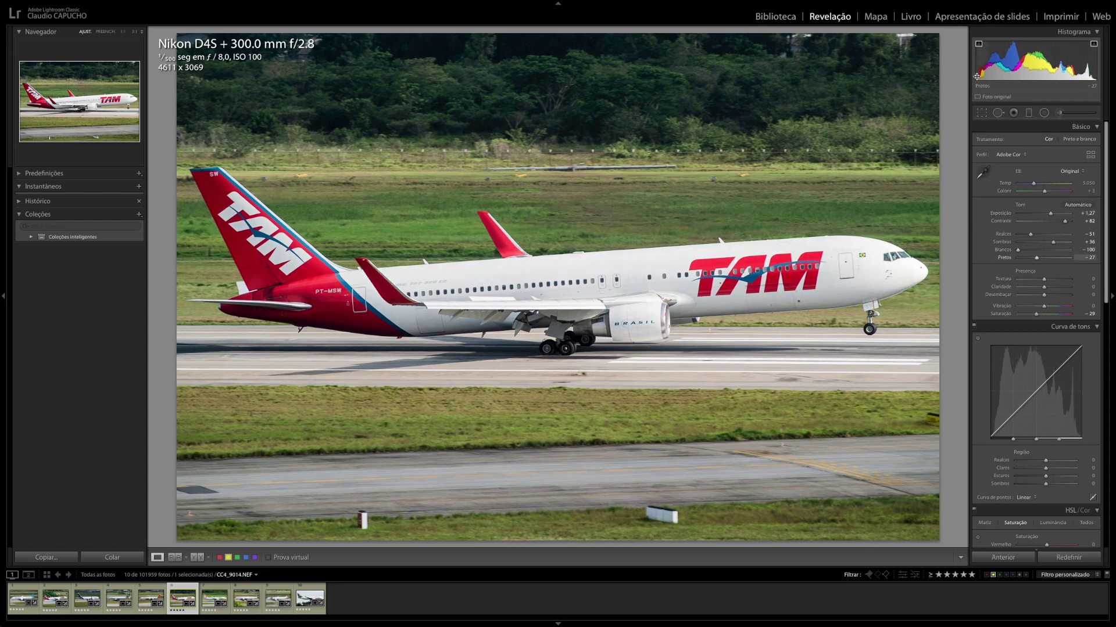
pyautogui.moveTo(981, 76); pyautogui.dragTo(982, 77)
pyautogui.moveTo(1040, 64); pyautogui.dragTo(1031, 64)
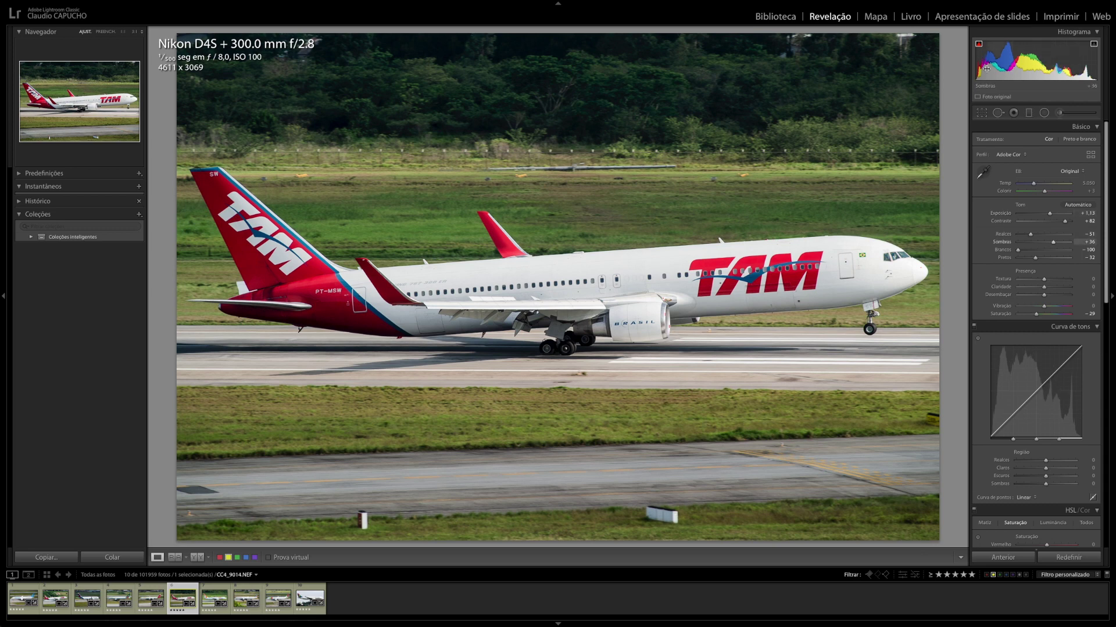
pyautogui.moveTo(987, 64); pyautogui.dragTo(989, 64)
# - Crop and straighten the TAM photo and apply the crop
pyautogui.click(982, 112)
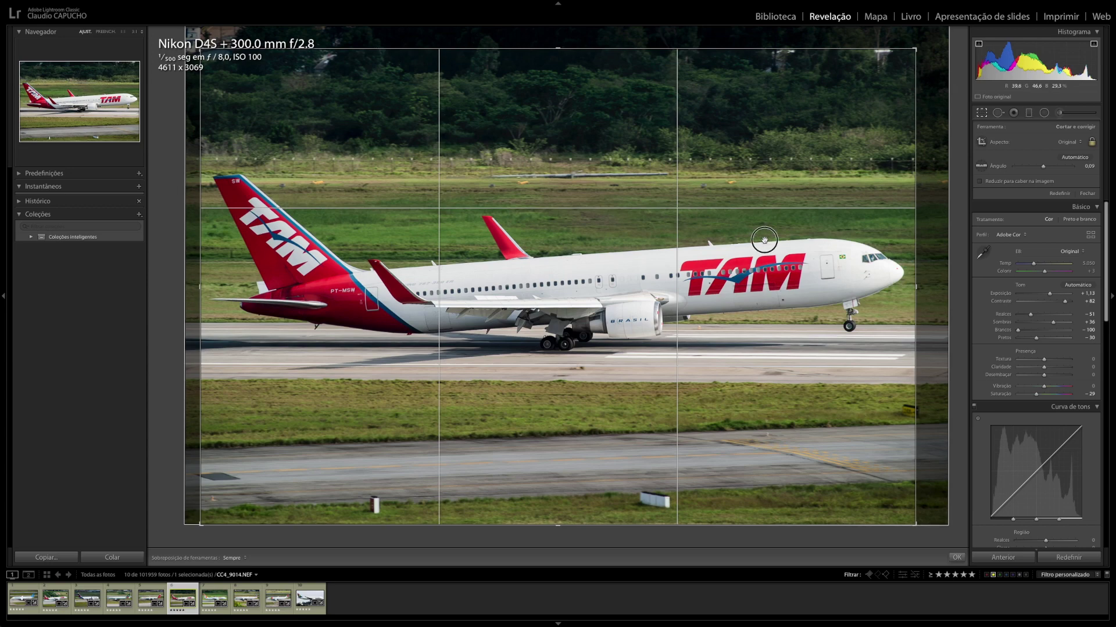
pyautogui.press('Return')
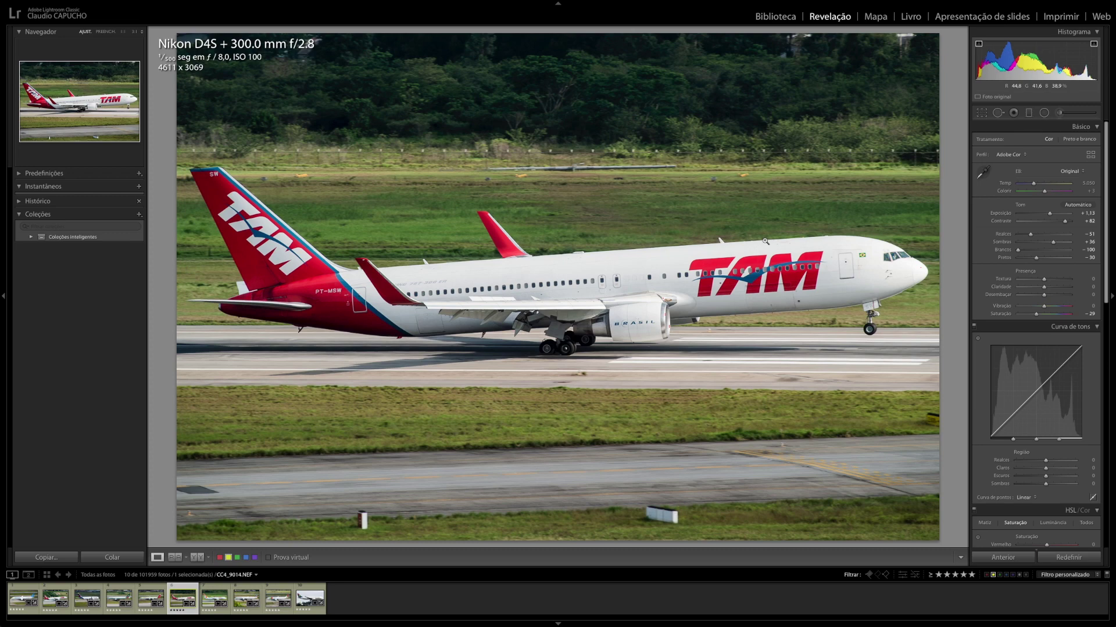
pyautogui.press('Right')
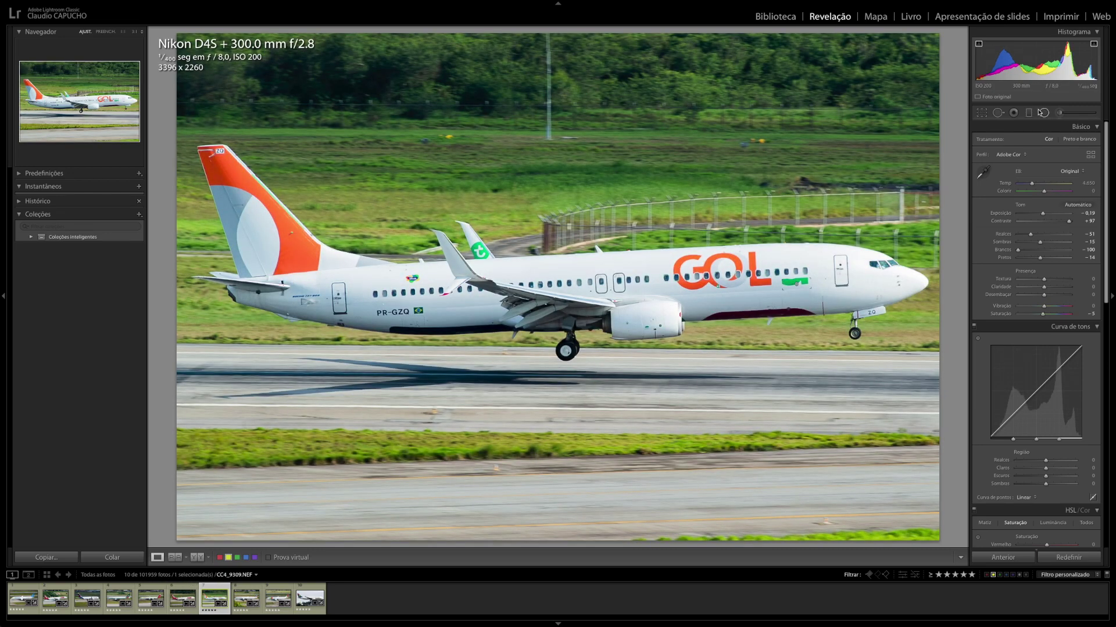
# - Set the GOL photo's tint to +6 and cool its temperature to 4,864
pyautogui.moveTo(1043, 191); pyautogui.dragTo(1043, 192)
pyautogui.moveTo(1043, 192); pyautogui.dragTo(1047, 193)
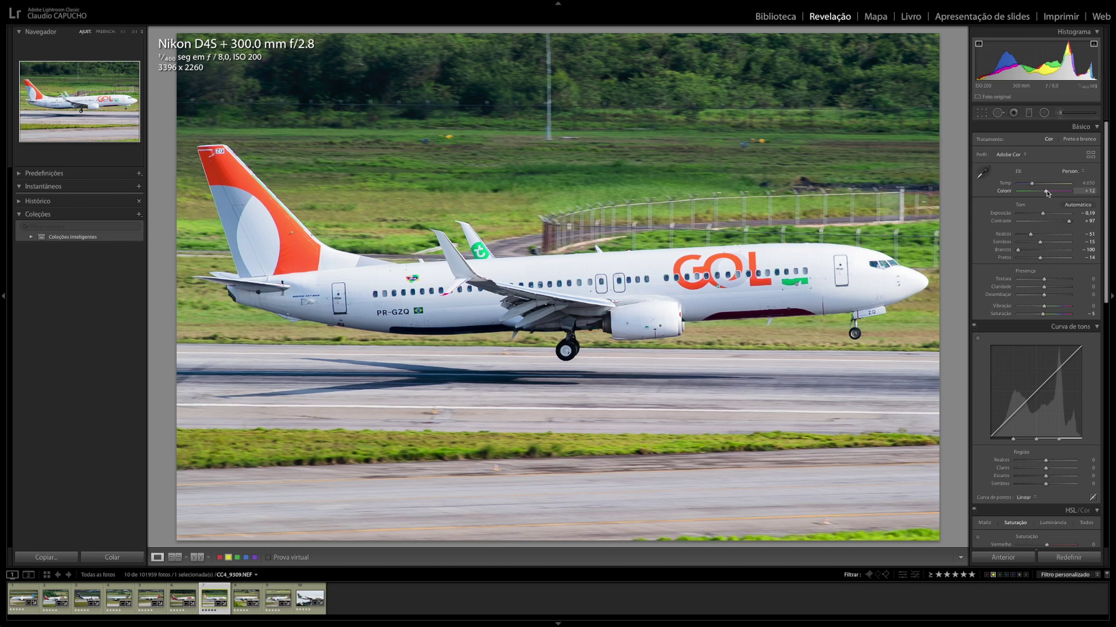
pyautogui.moveTo(1048, 193); pyautogui.dragTo(1047, 193)
pyautogui.moveTo(1048, 192); pyautogui.dragTo(1033, 184)
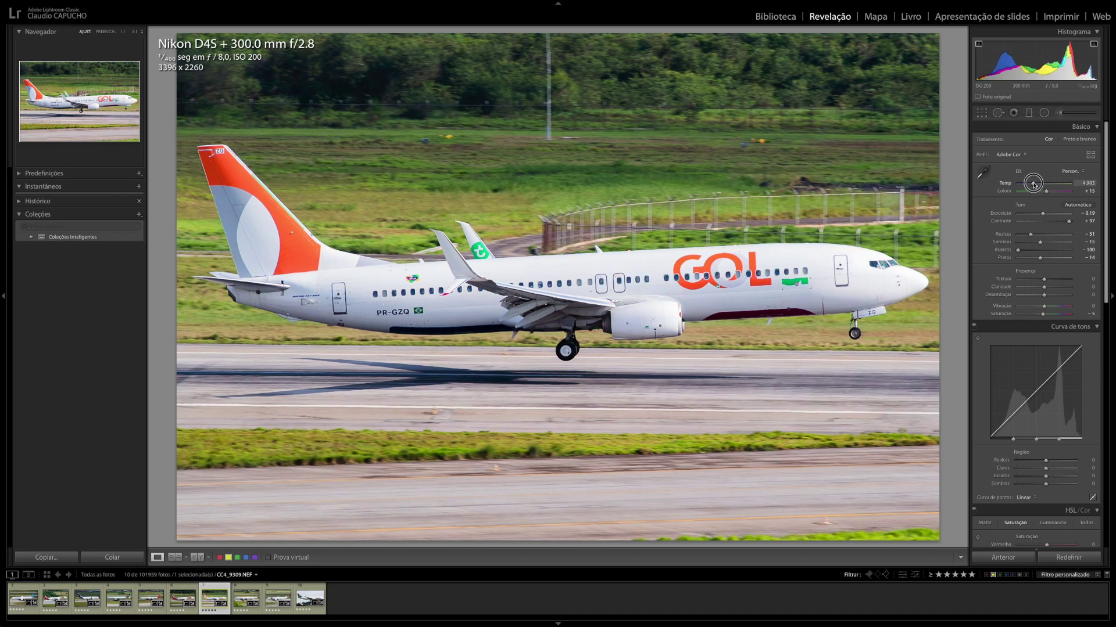
pyautogui.moveTo(1033, 185); pyautogui.dragTo(1032, 185)
pyautogui.moveTo(1046, 193); pyautogui.dragTo(1044, 193)
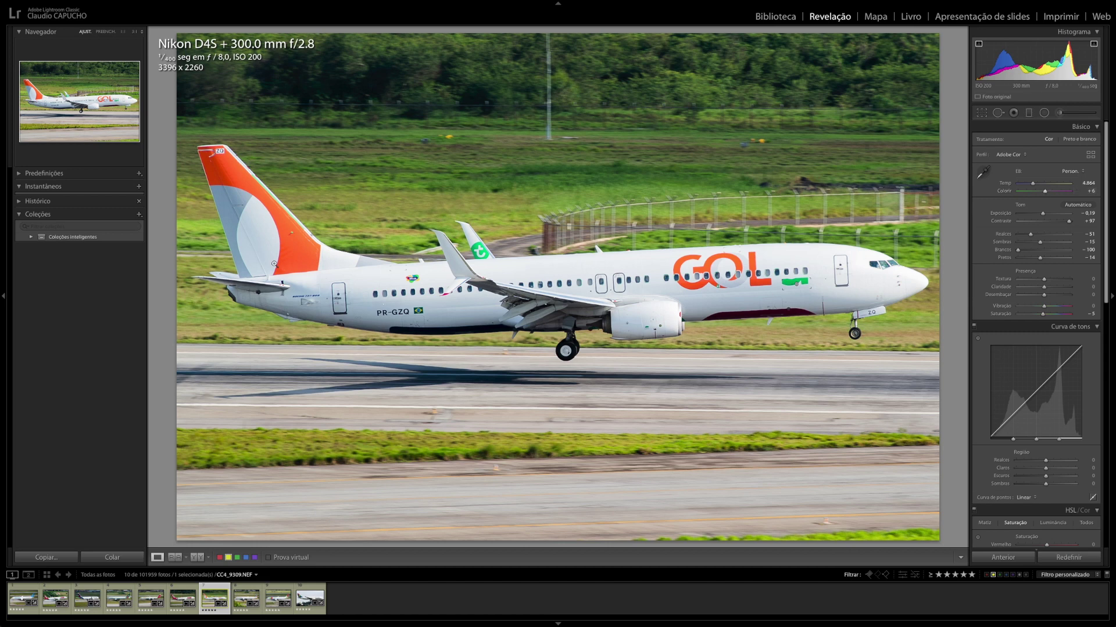
pyautogui.click(195, 559)
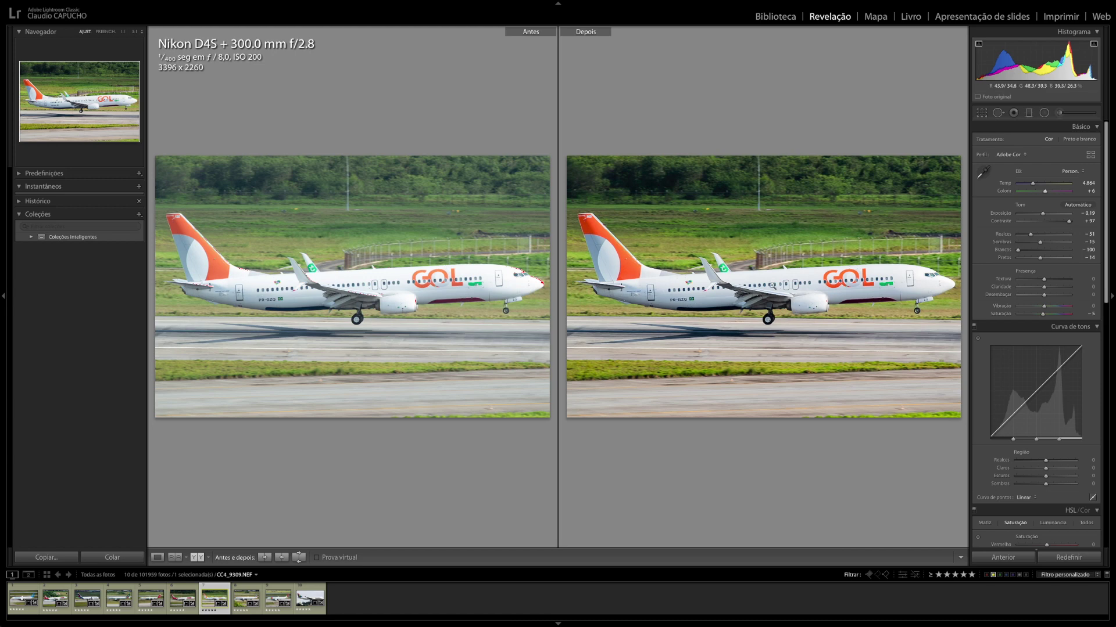
# - Try split and top/bottom before/after layouts, then return to single Loupe view
pyautogui.click(200, 558)
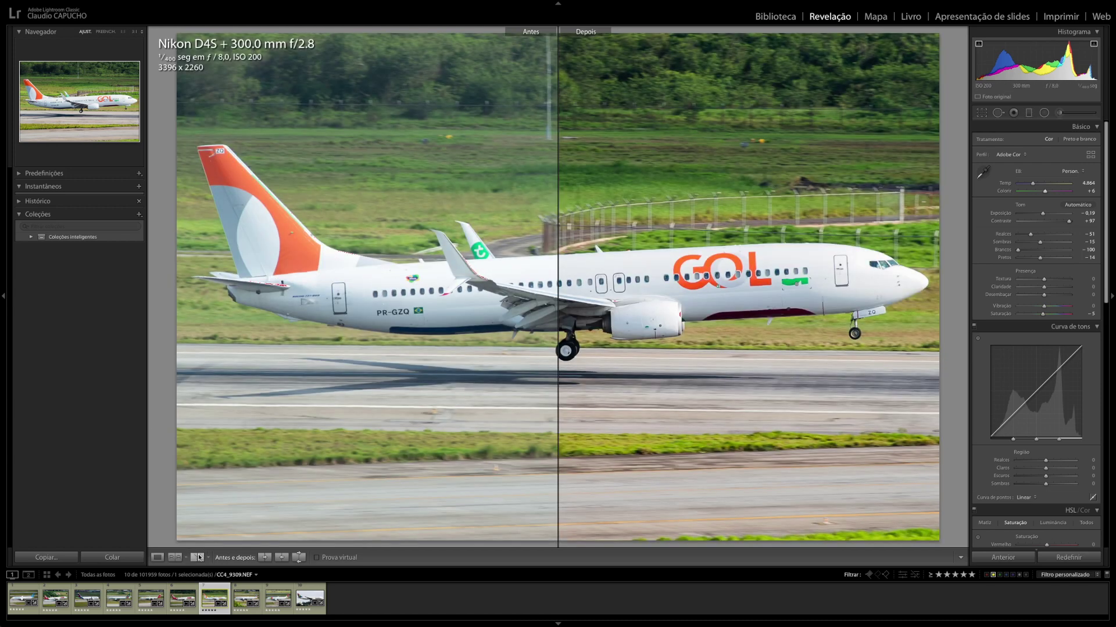
pyautogui.click(199, 557)
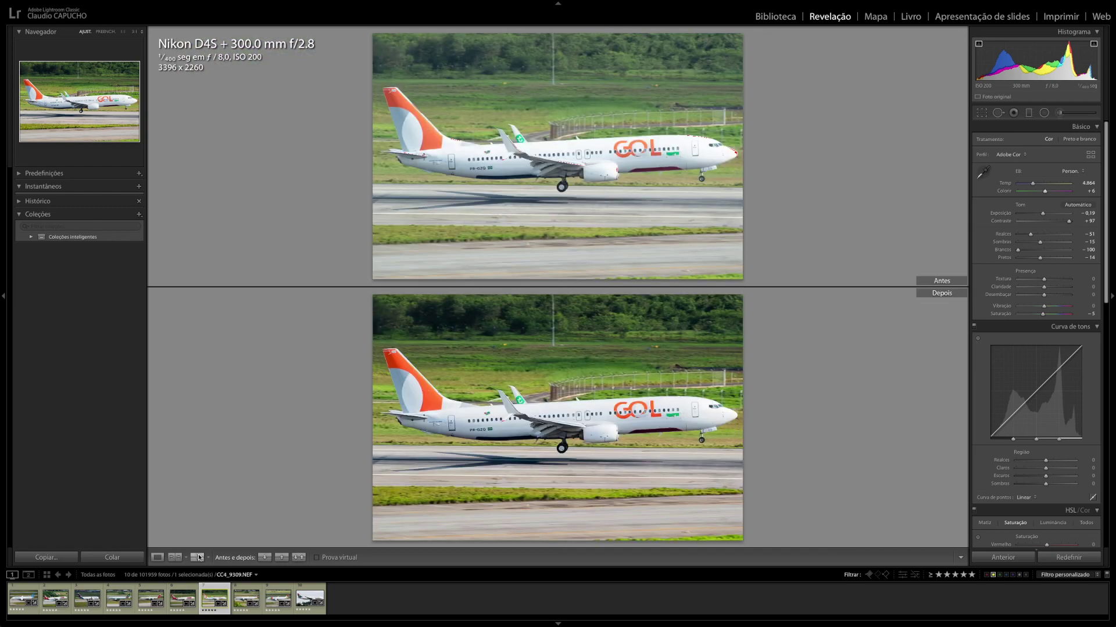
pyautogui.click(199, 557)
pyautogui.click(200, 557)
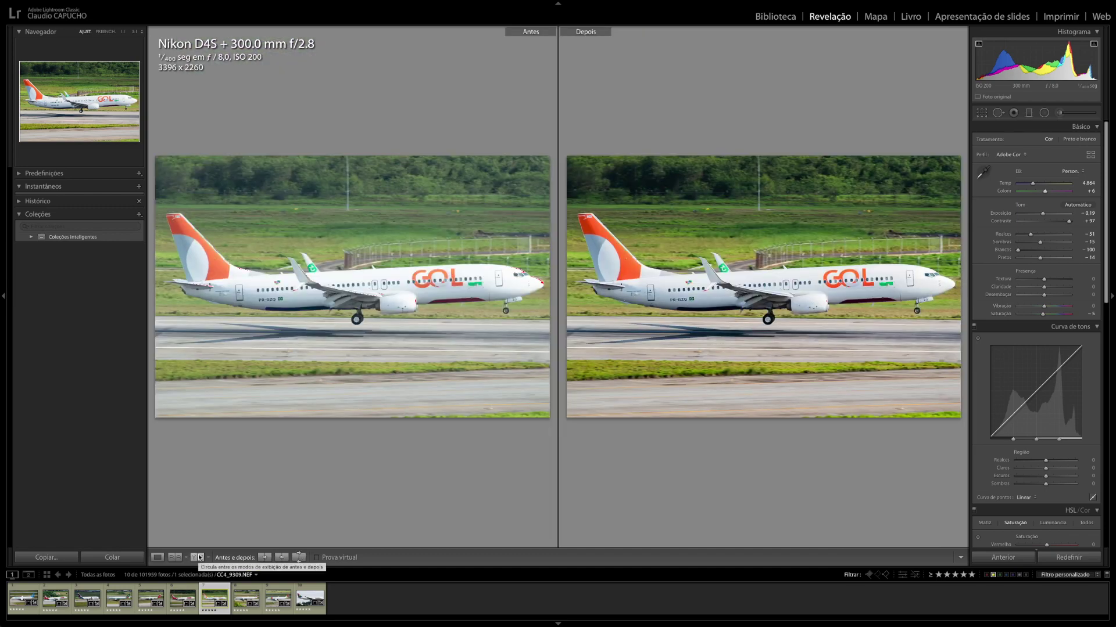
pyautogui.click(157, 558)
pyautogui.press('Right')
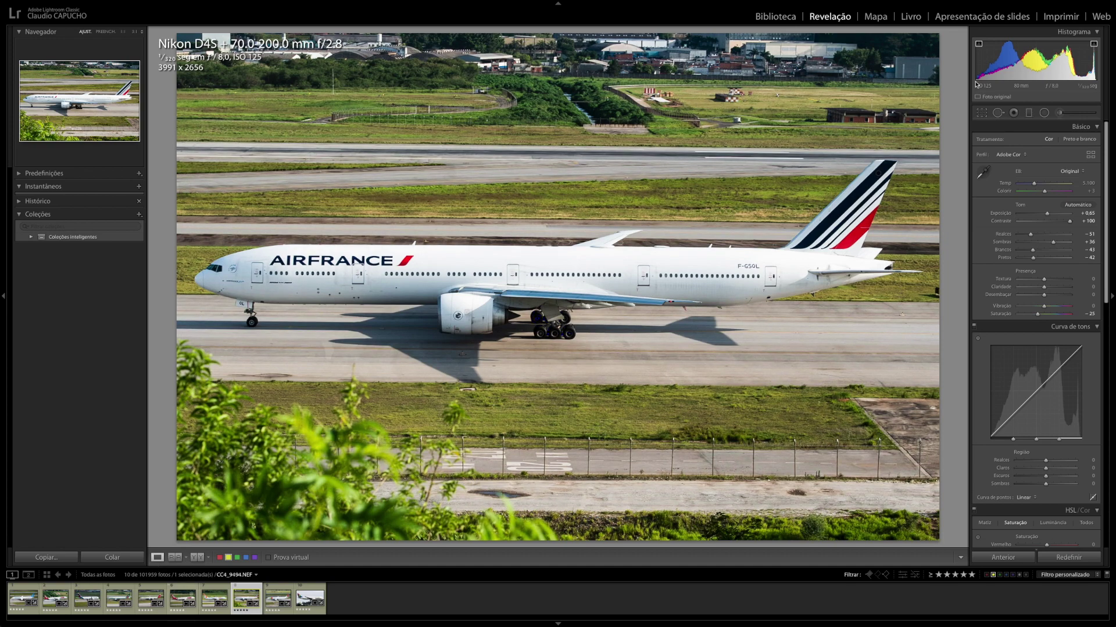
# - Set the Air France photo to exposure +0.67, whites −91 and blacks −41
pyautogui.moveTo(979, 63)
pyautogui.moveTo(978, 63); pyautogui.dragTo(984, 62)
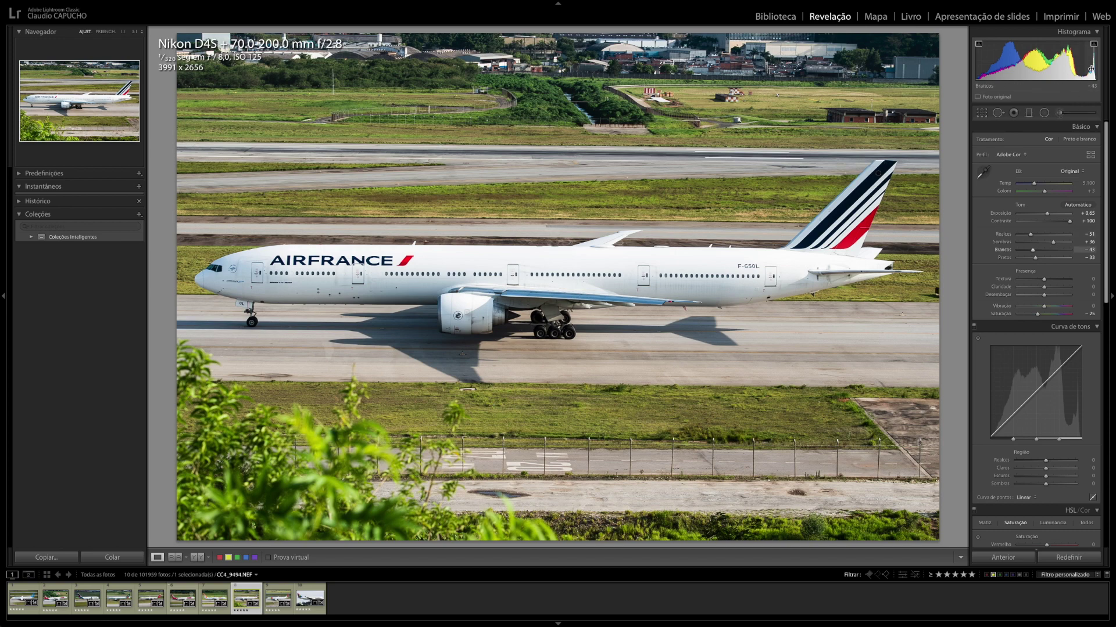
pyautogui.moveTo(1091, 69); pyautogui.dragTo(1067, 69)
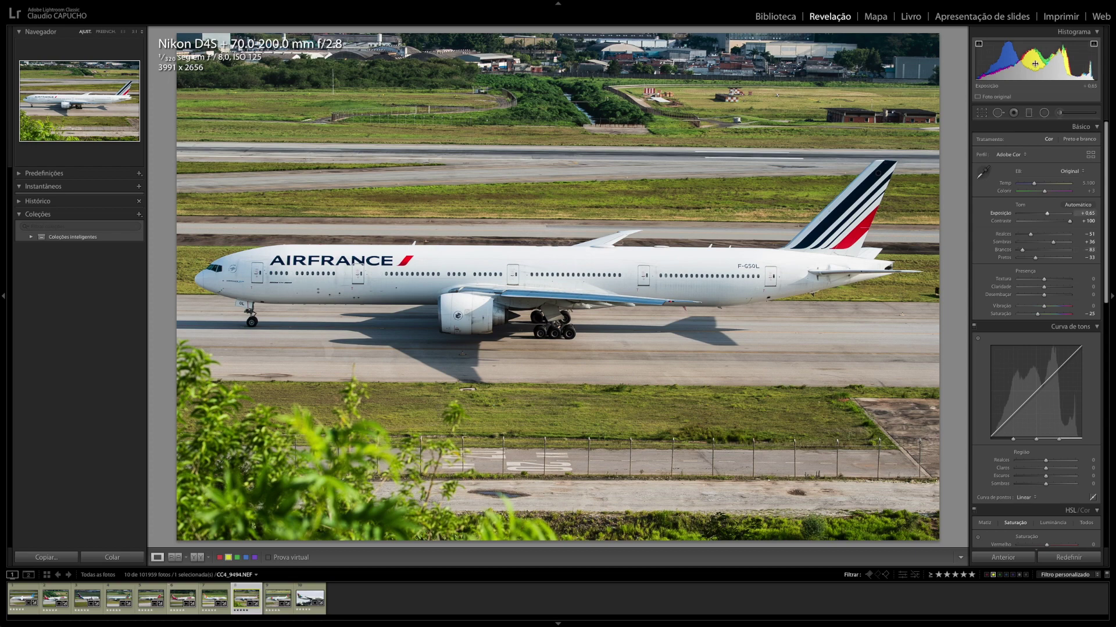
pyautogui.moveTo(1037, 61); pyautogui.dragTo(1088, 72)
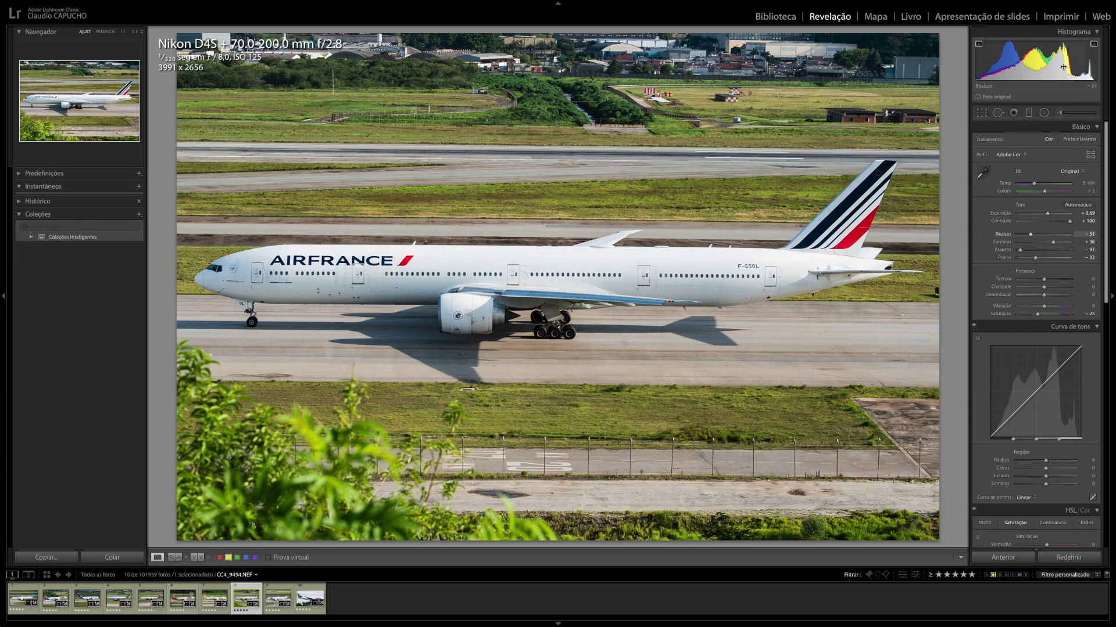
pyautogui.moveTo(979, 76); pyautogui.dragTo(970, 76)
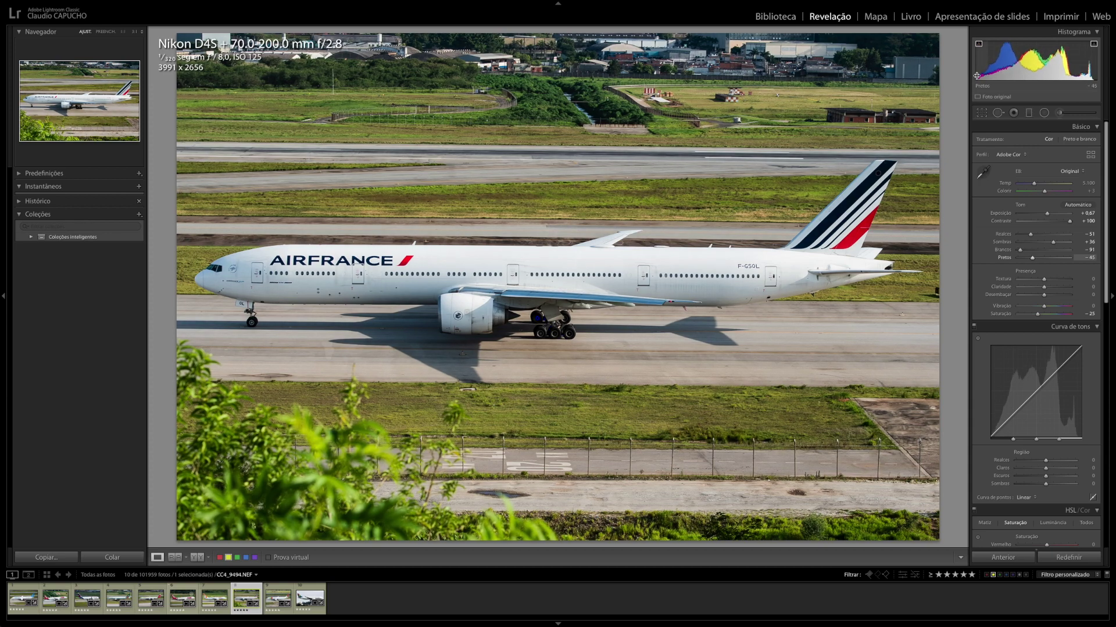
pyautogui.moveTo(977, 75); pyautogui.dragTo(979, 72)
pyautogui.press('Right')
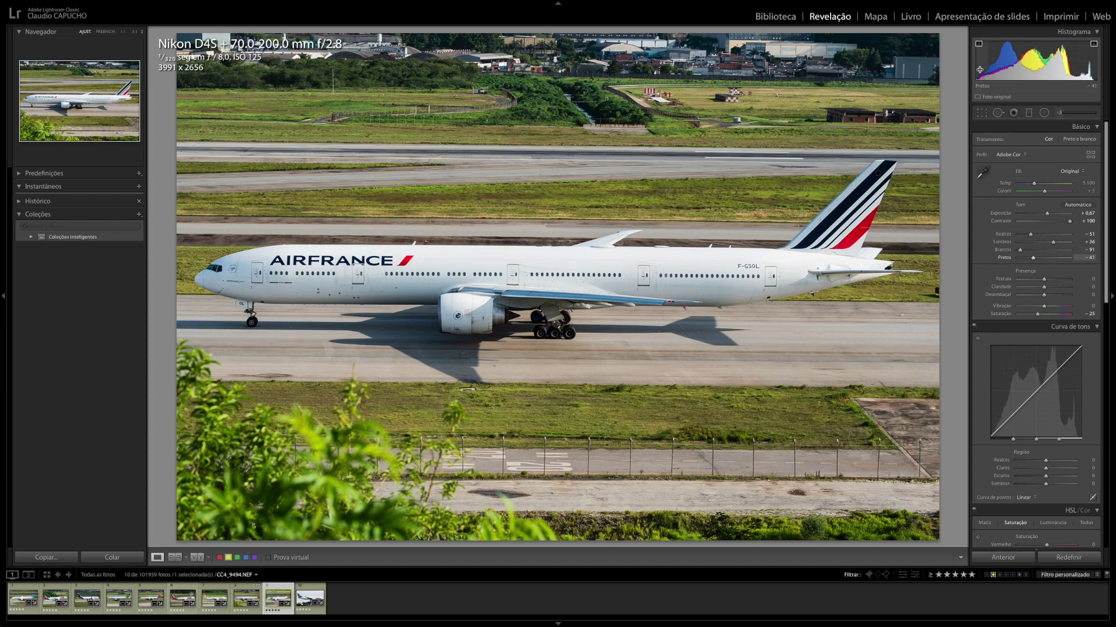
# - Tone TAP Portugal to whites −70, deeper blacks, exposure +0.91, contrast eased from +100
pyautogui.moveTo(1087, 71); pyautogui.dragTo(1089, 70)
pyautogui.moveTo(995, 64)
pyautogui.mouseDown()
pyautogui.moveTo(981, 74)
pyautogui.moveTo(976, 64)
pyautogui.mouseUp()
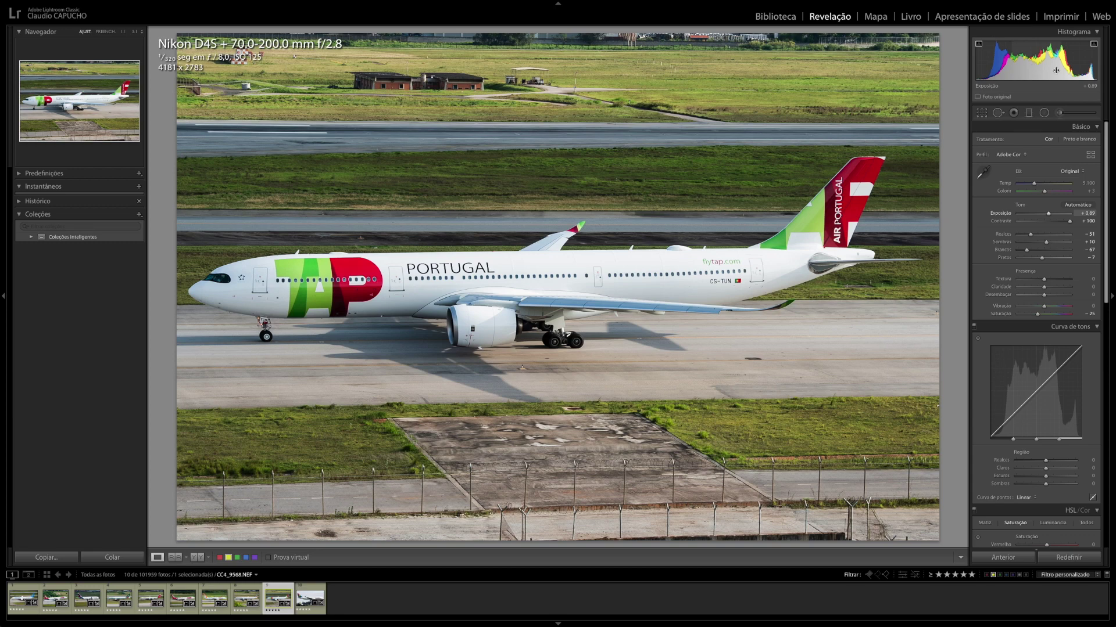
pyautogui.moveTo(1076, 51); pyautogui.dragTo(1046, 55)
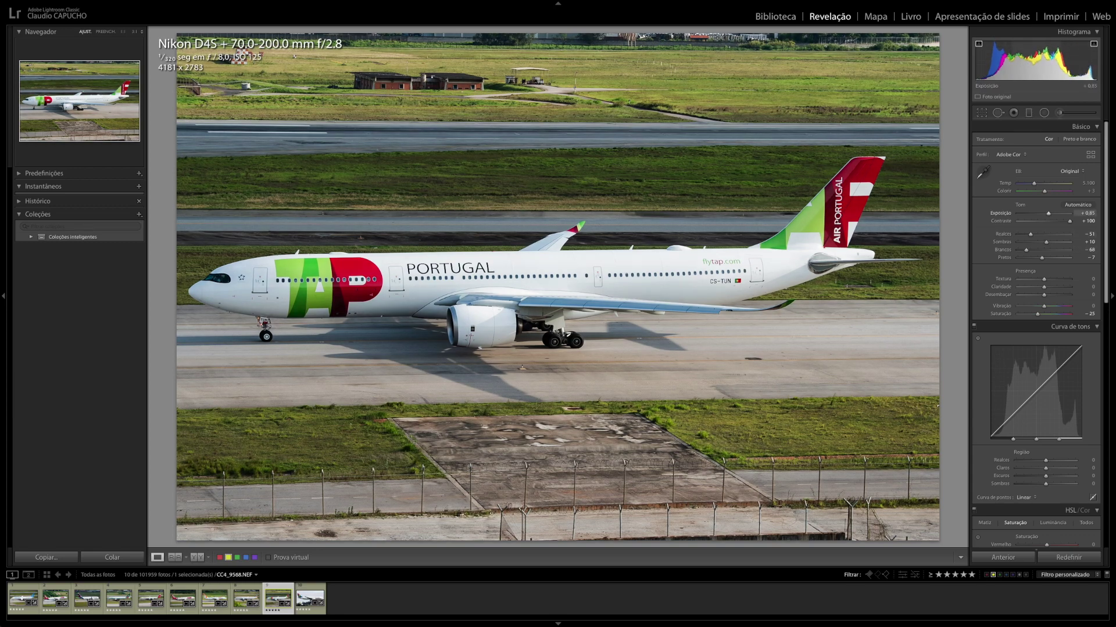
pyautogui.moveTo(1028, 50); pyautogui.dragTo(1031, 50)
pyautogui.moveTo(978, 73); pyautogui.dragTo(981, 74)
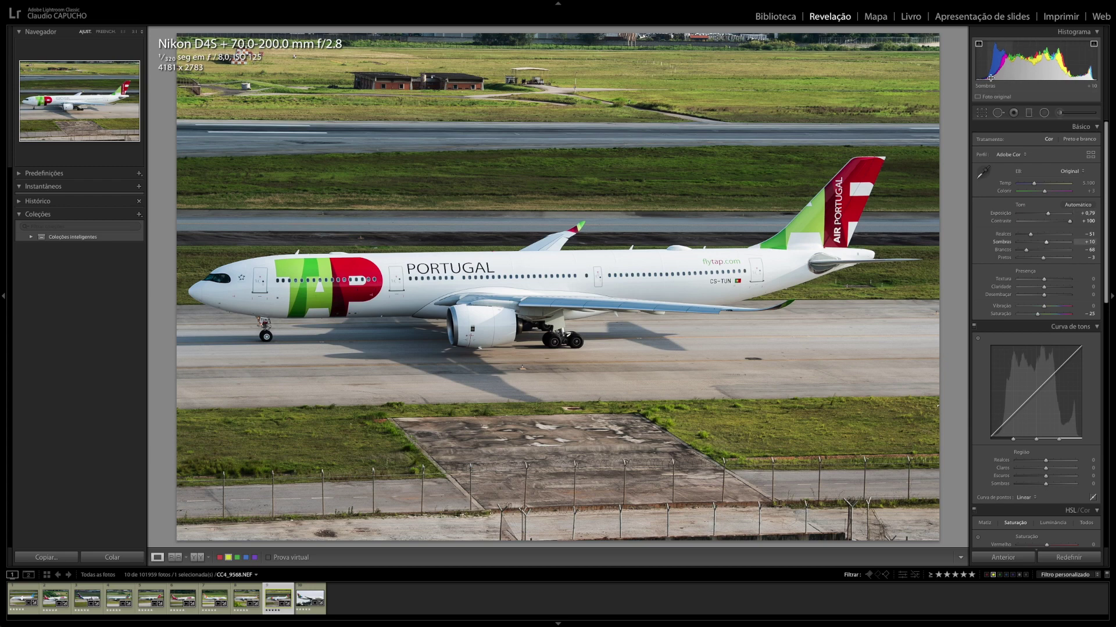
pyautogui.moveTo(999, 64); pyautogui.dragTo(988, 64)
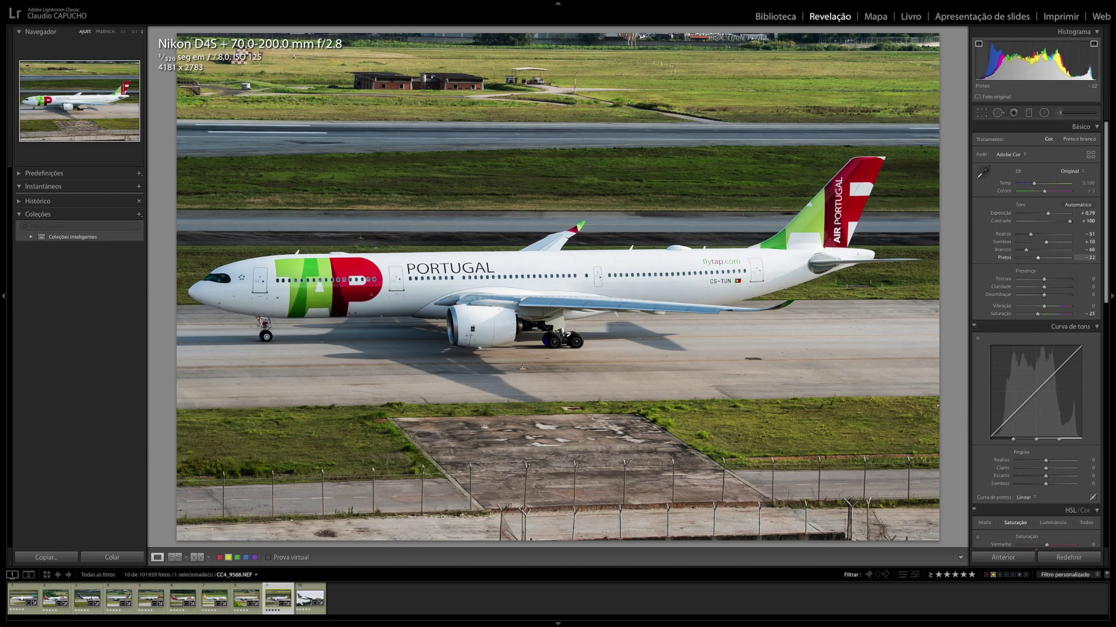
pyautogui.moveTo(988, 64); pyautogui.dragTo(991, 64)
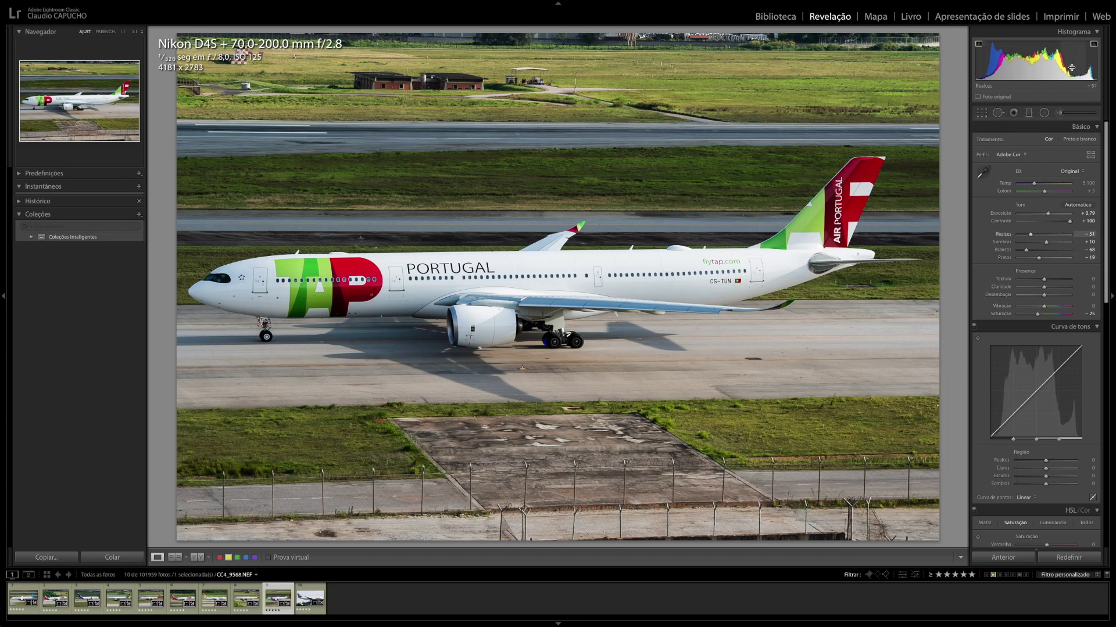
pyautogui.moveTo(1034, 61); pyautogui.dragTo(1039, 61)
pyautogui.moveTo(1066, 222); pyautogui.dragTo(1065, 221)
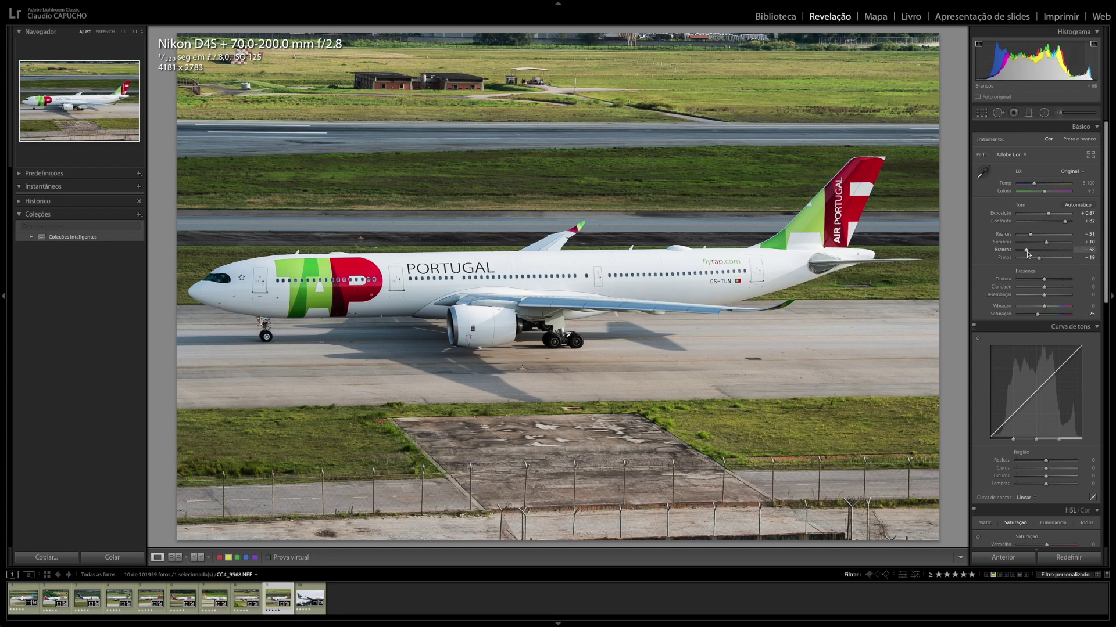
pyautogui.moveTo(1026, 251); pyautogui.dragTo(1025, 251)
pyautogui.moveTo(1040, 59); pyautogui.dragTo(1044, 59)
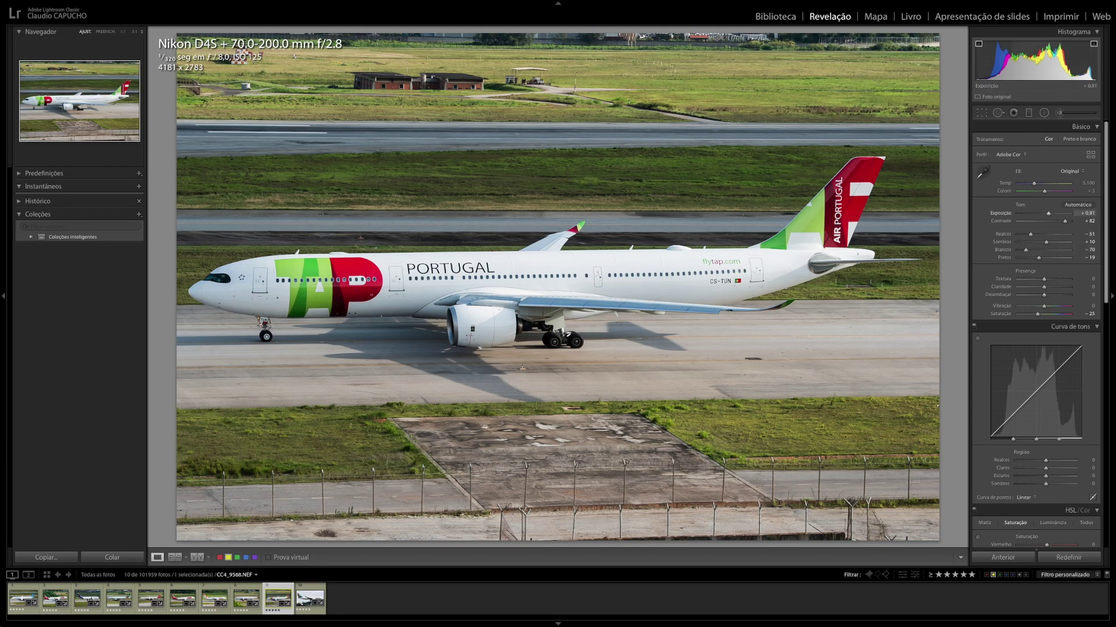
pyautogui.press('Right')
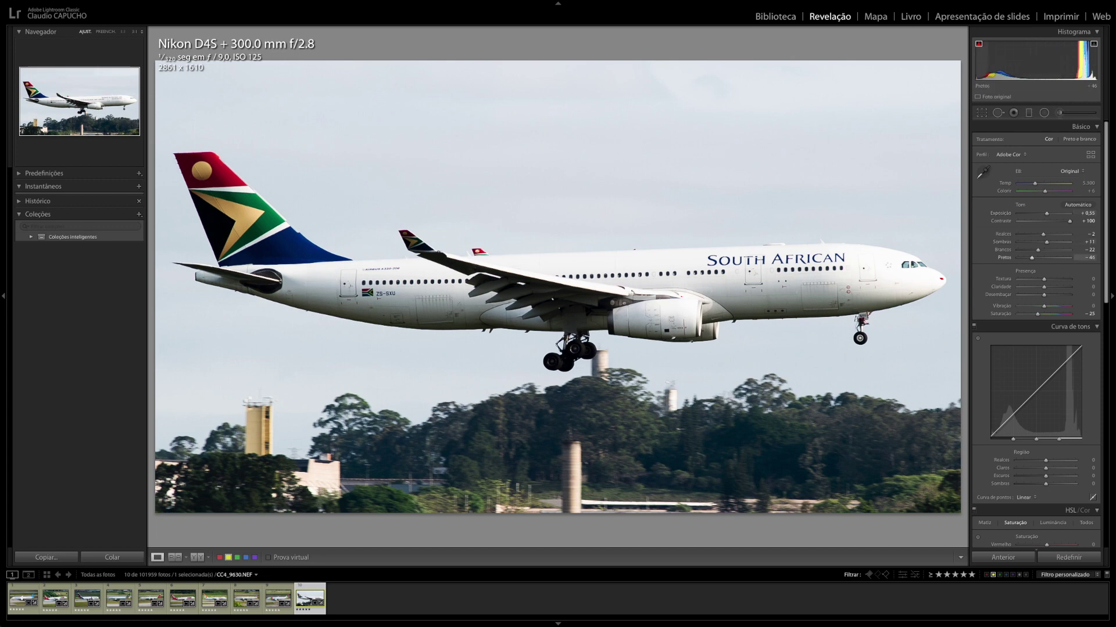
# - Raise the South African photo's whites and zoom in on the plane's nose
pyautogui.moveTo(1095, 75); pyautogui.dragTo(1049, 66)
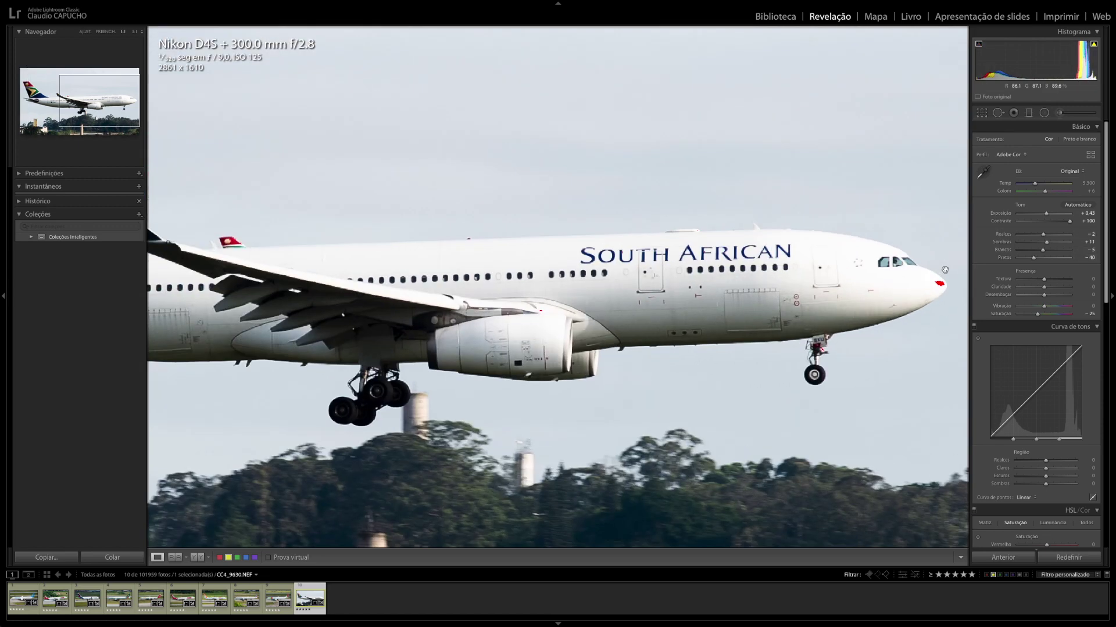
pyautogui.click(944, 267)
# - Paint a darkening brush mask over the nose tip, undoing one stray stroke
pyautogui.click(1059, 112)
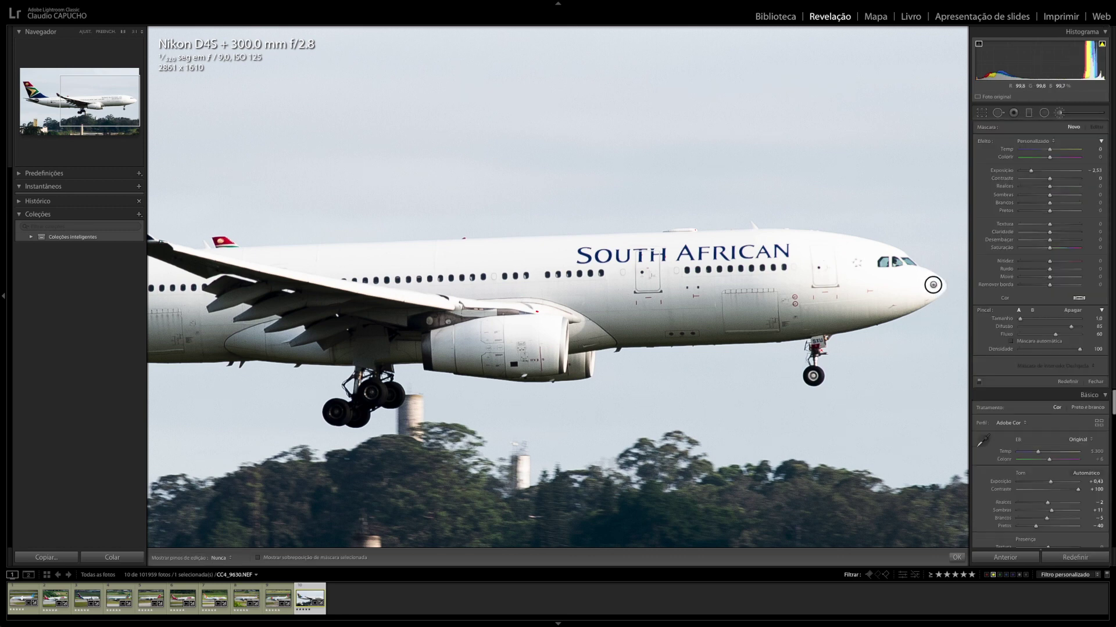
pyautogui.click(933, 281)
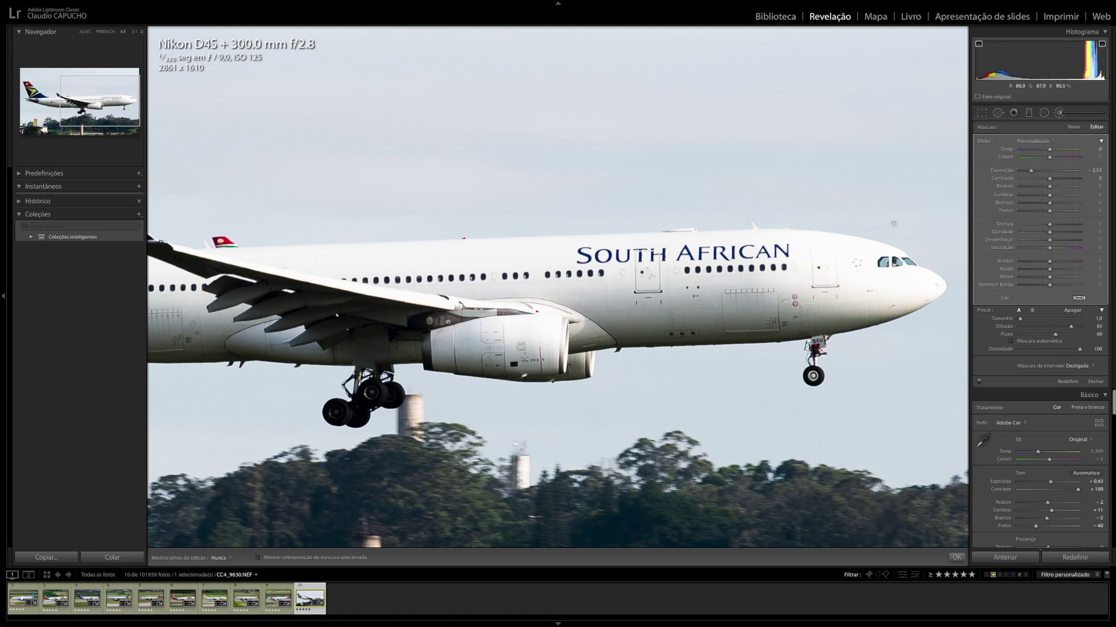
pyautogui.press('super+z')
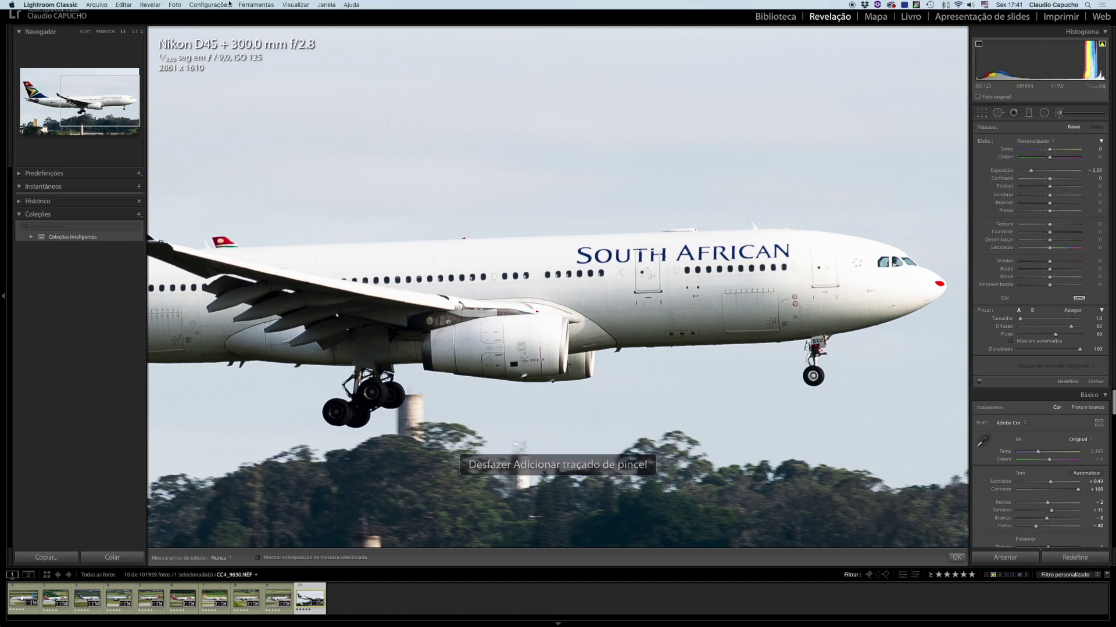
pyautogui.press('z')
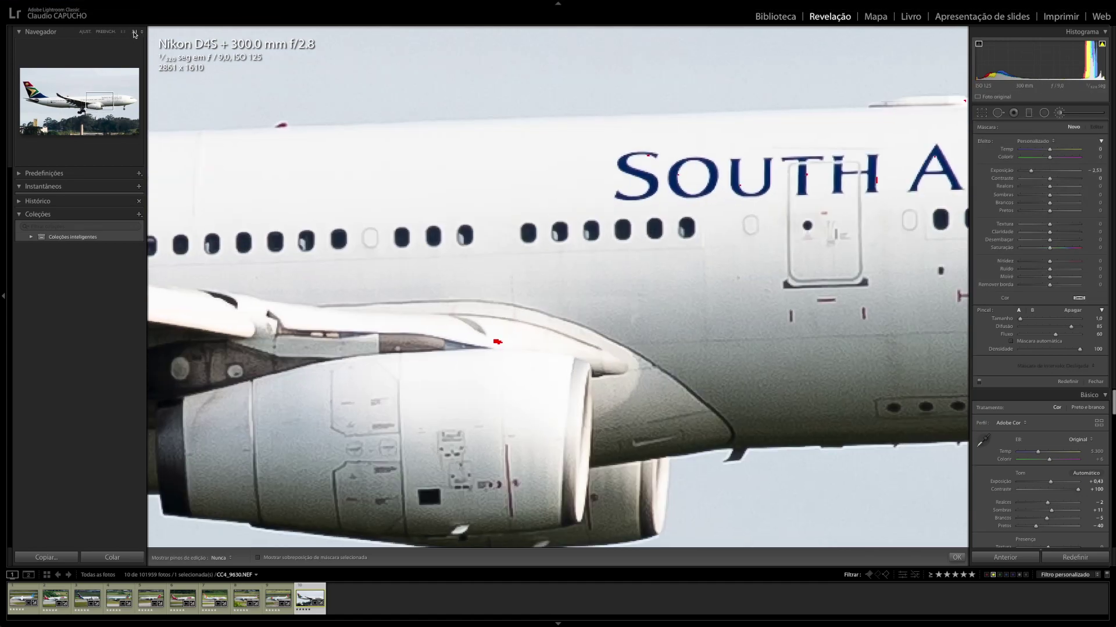
pyautogui.moveTo(652, 217); pyautogui.dragTo(1, 242)
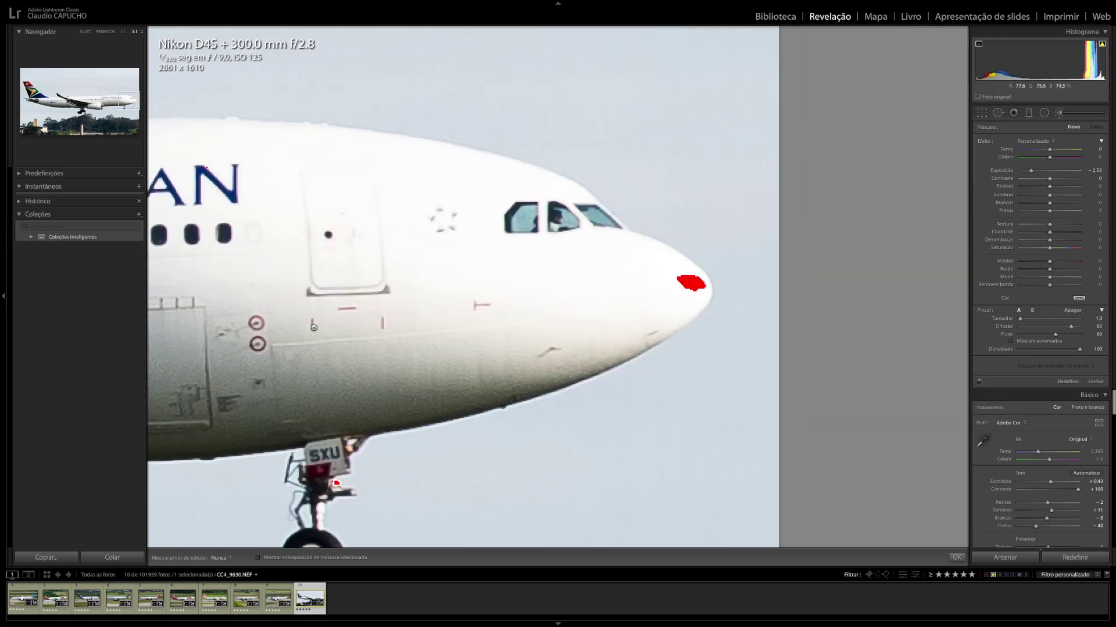
pyautogui.moveTo(685, 280)
pyautogui.mouseDown()
pyautogui.moveTo(696, 291)
pyautogui.moveTo(688, 283)
pyautogui.mouseUp()
pyautogui.click(629, 269)
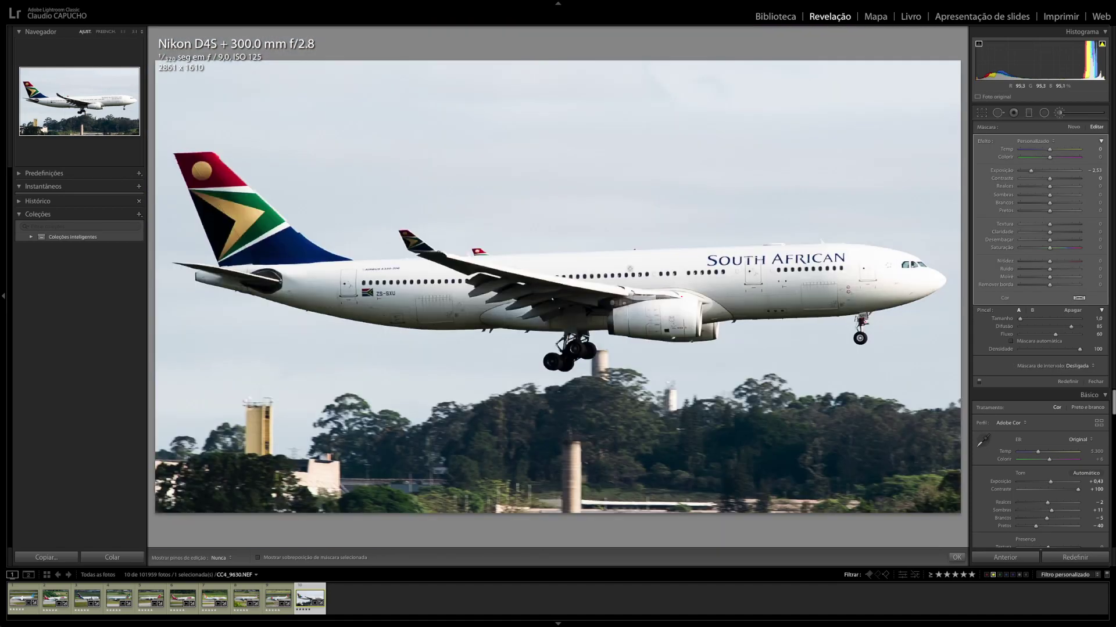
pyautogui.click(684, 296)
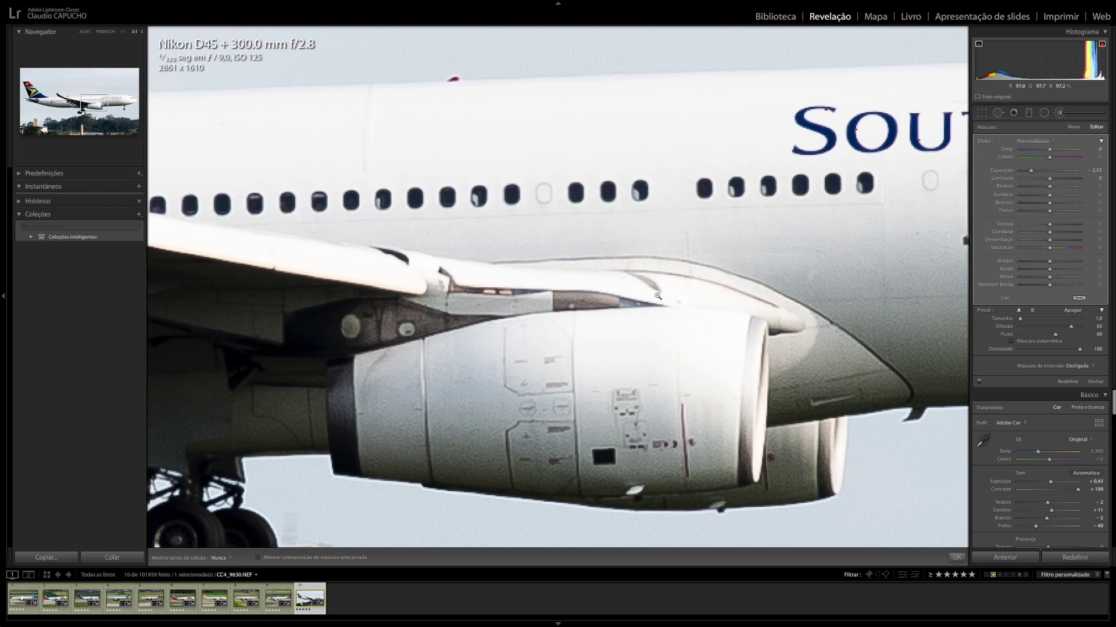
pyautogui.click(657, 296)
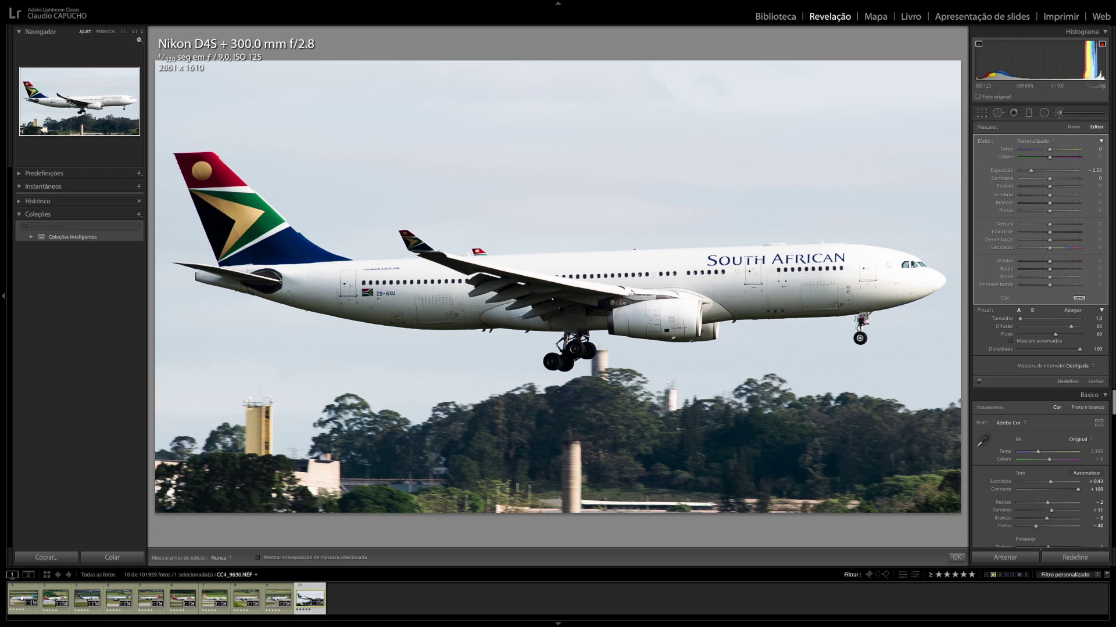
pyautogui.click(123, 32)
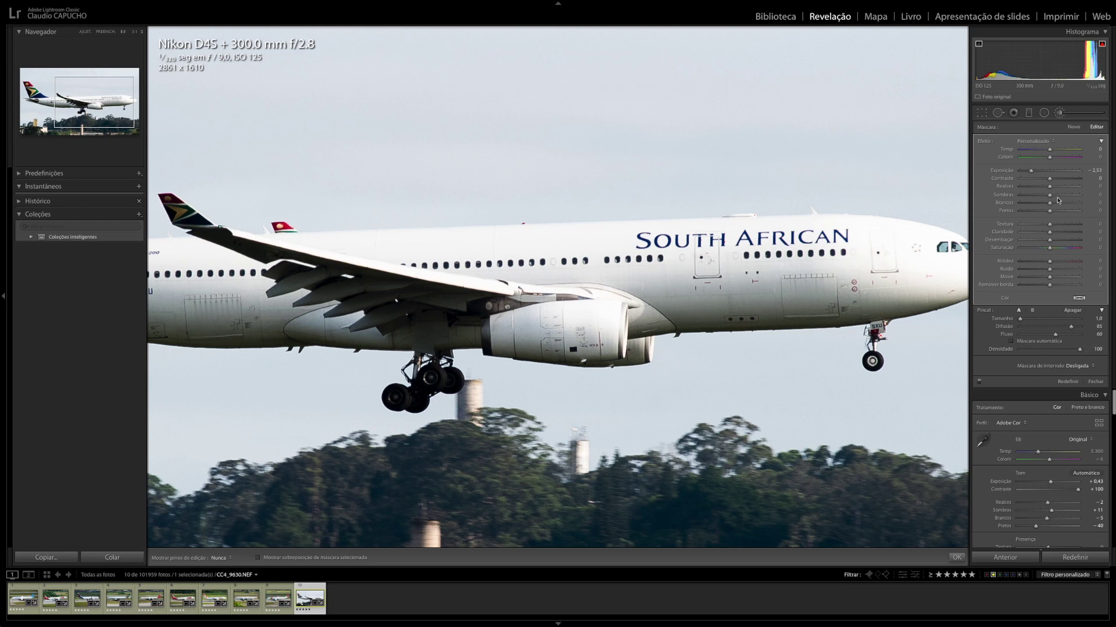
pyautogui.click(1059, 114)
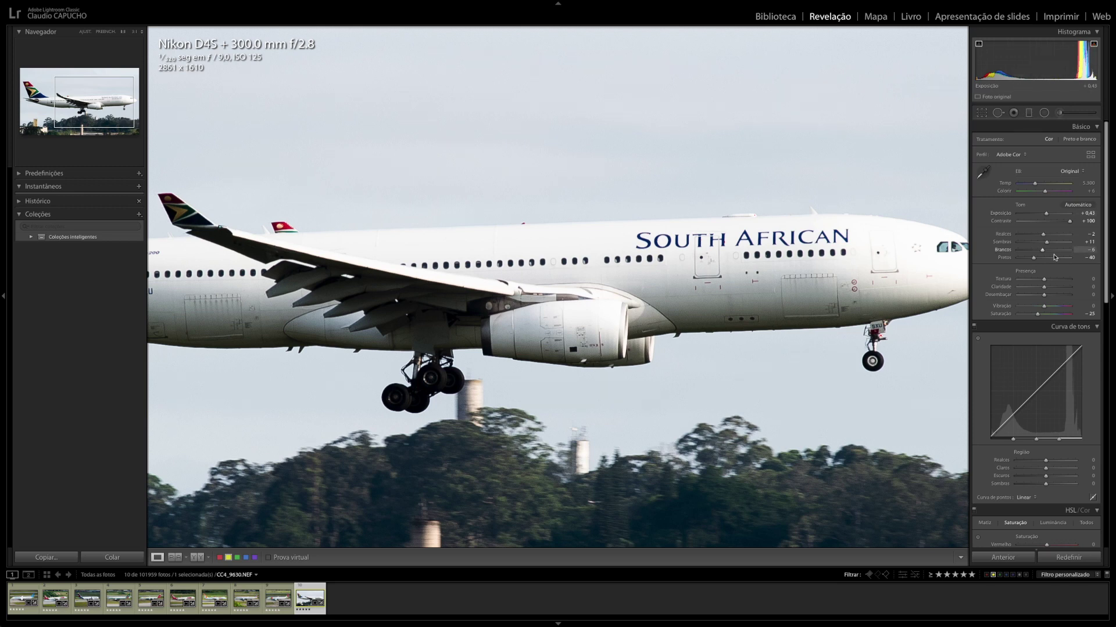
# - Set luminance noise reduction to 52 with lowered detail on the South African photo
pyautogui.scroll(-3, 1054, 258)
pyautogui.scroll(-3, 1055, 257)
pyautogui.scroll(-3, 1055, 257)
pyautogui.scroll(-2, 1055, 258)
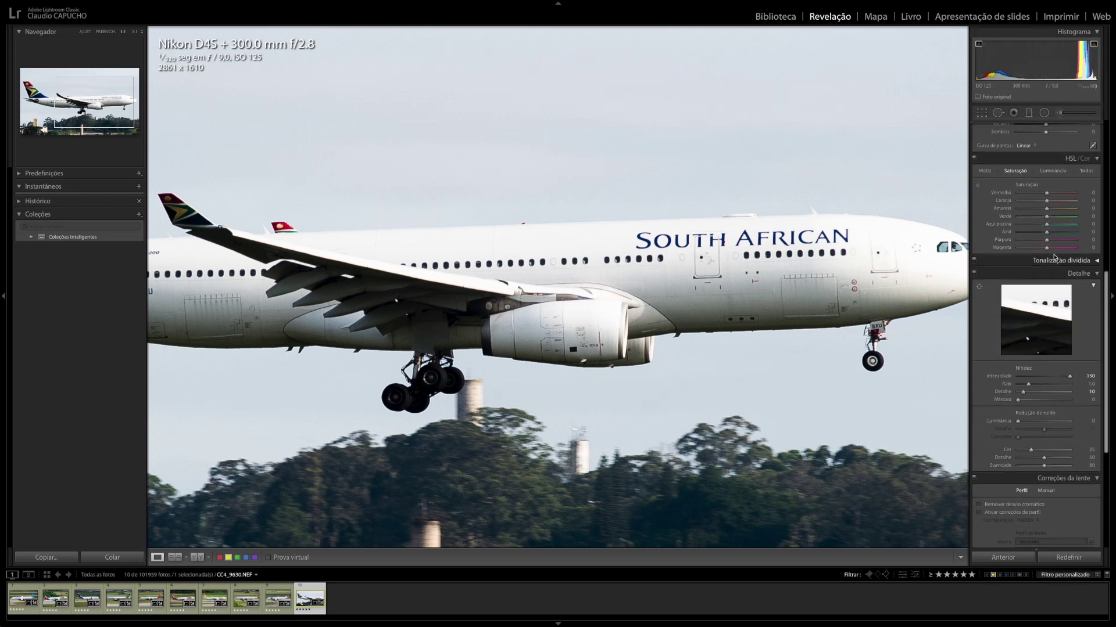
pyautogui.click(1039, 423)
pyautogui.moveTo(1044, 429); pyautogui.dragTo(1040, 429)
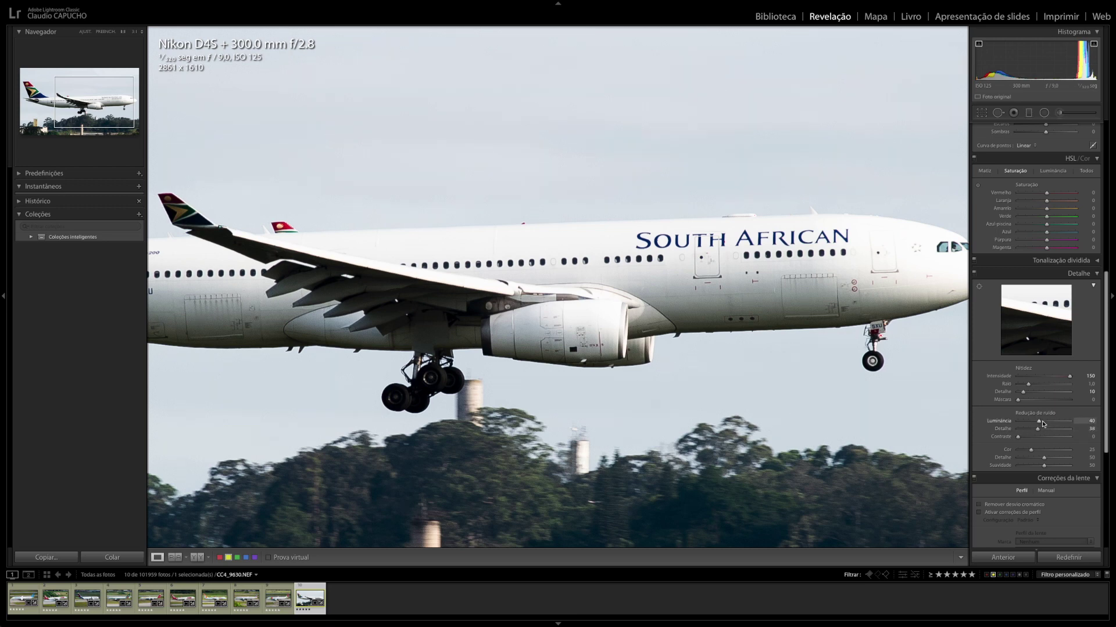
pyautogui.moveTo(1039, 421); pyautogui.dragTo(1045, 422)
pyautogui.press('Left')
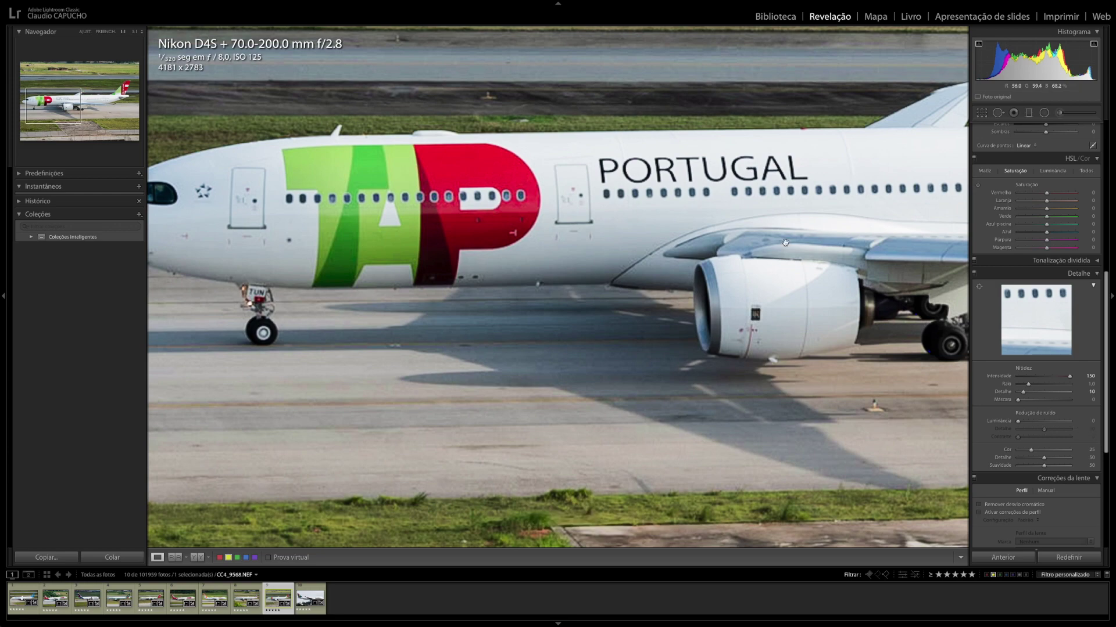
# - Apply luminance noise reduction to TAP Portugal and Air France (56)
pyautogui.click(1042, 421)
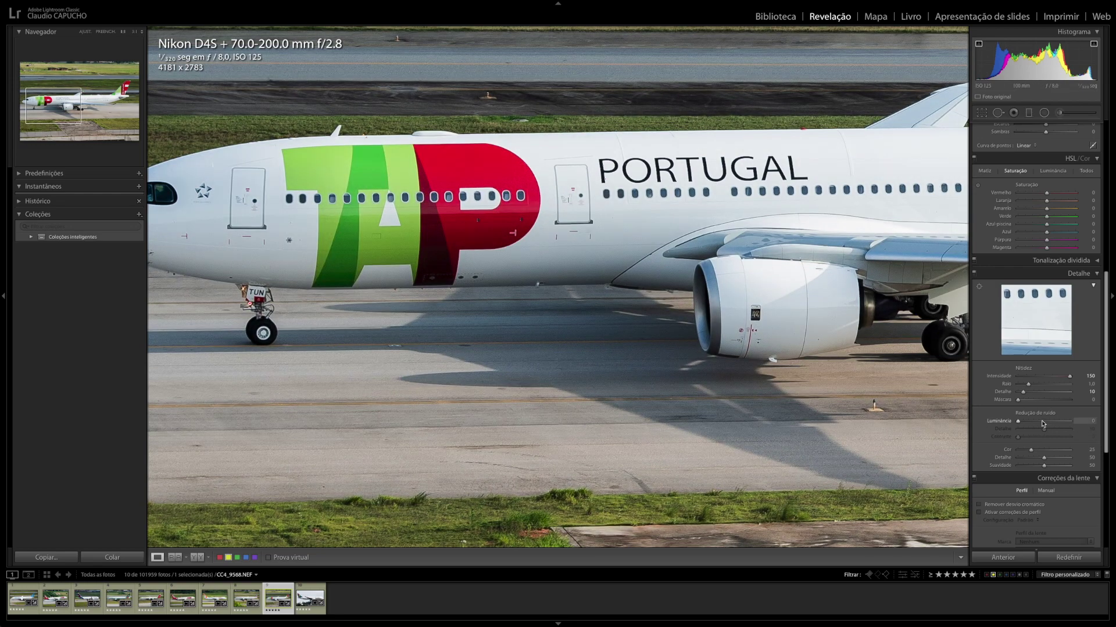
pyautogui.click(1040, 429)
pyautogui.press('Left')
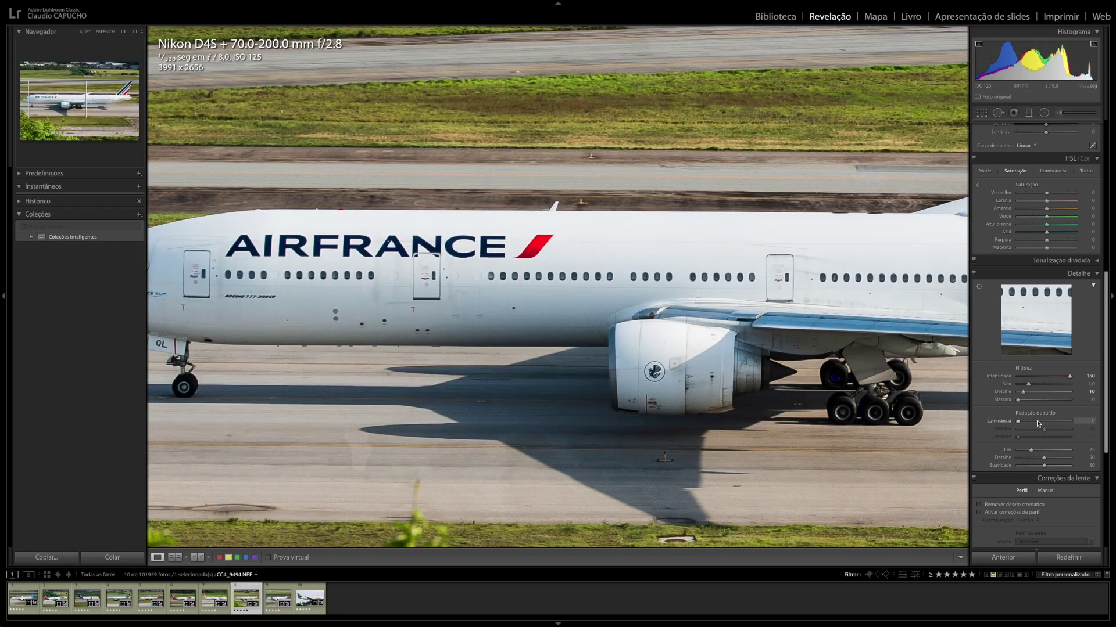
pyautogui.click(1042, 421)
pyautogui.click(1047, 423)
# - Apply luminance noise reduction to GOL, TAM 767 and Iberia (50, detail 44)
pyautogui.press('Left')
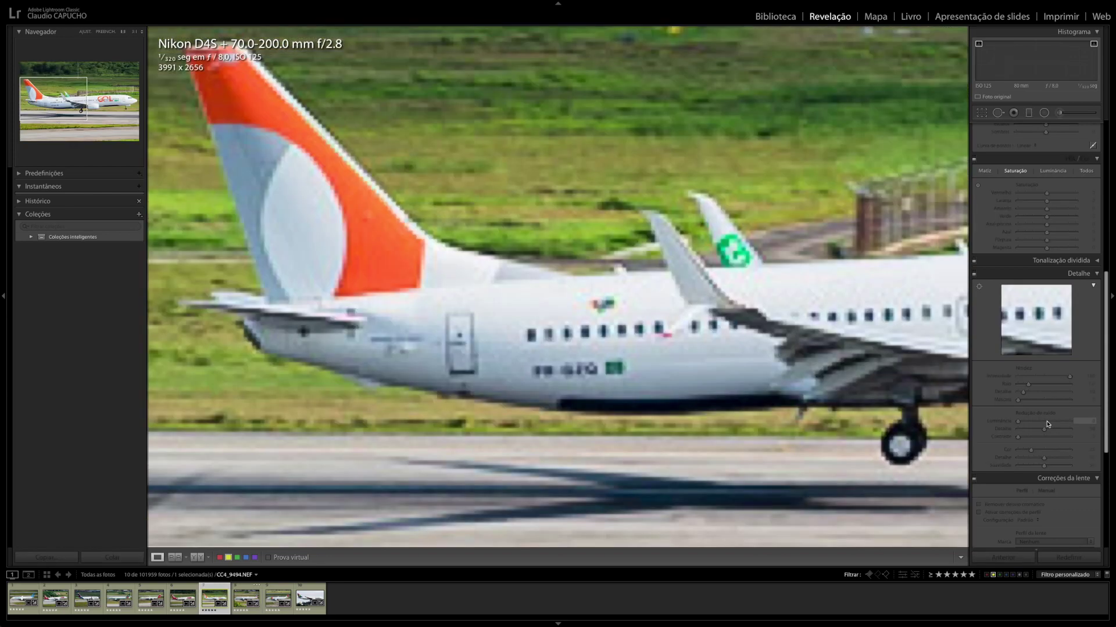
pyautogui.click(1045, 421)
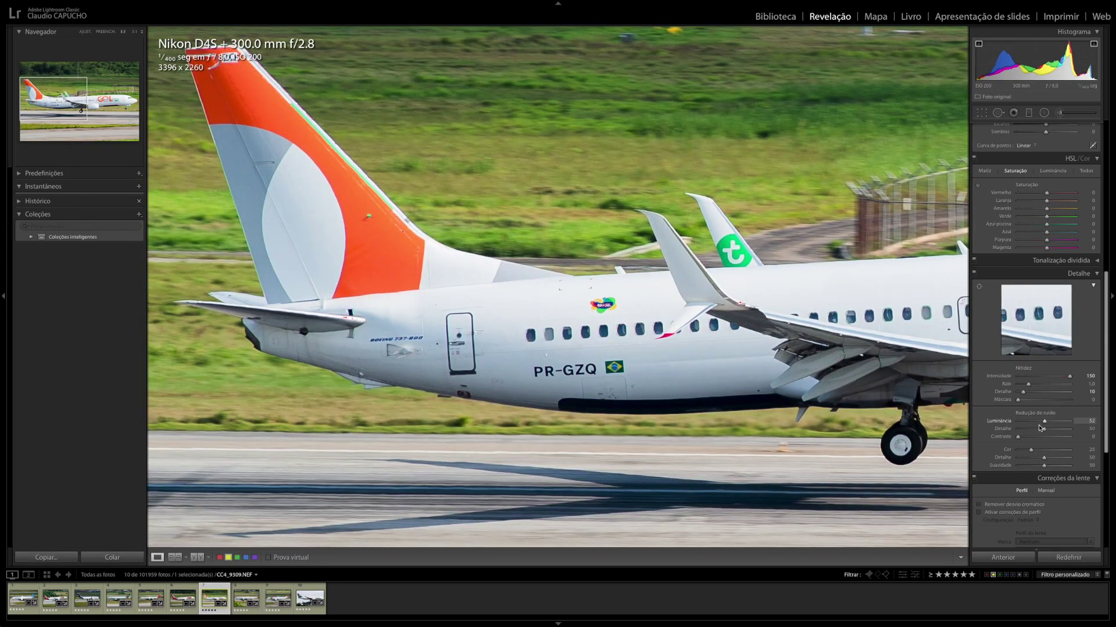
pyautogui.press('Left')
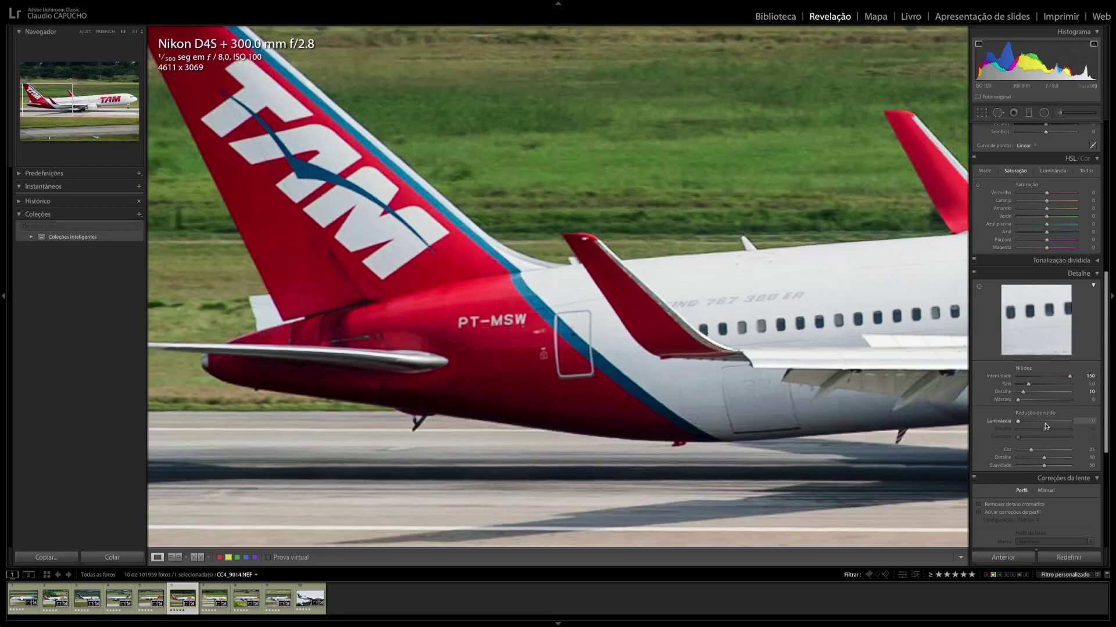
pyautogui.click(1043, 422)
pyautogui.click(1040, 428)
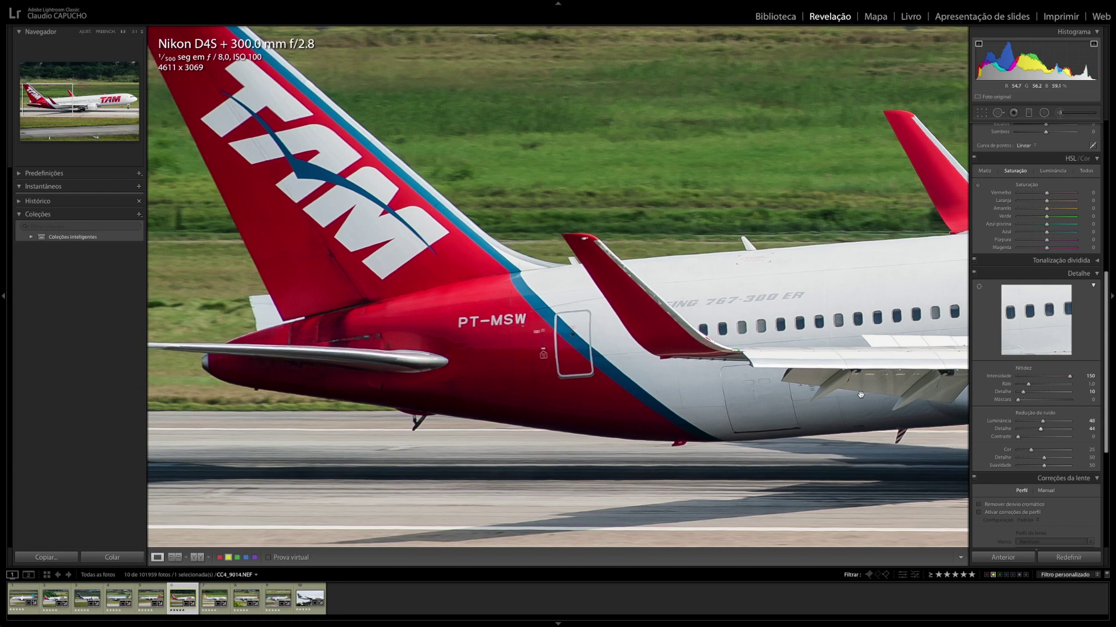
pyautogui.hscroll(3, 860, 395)
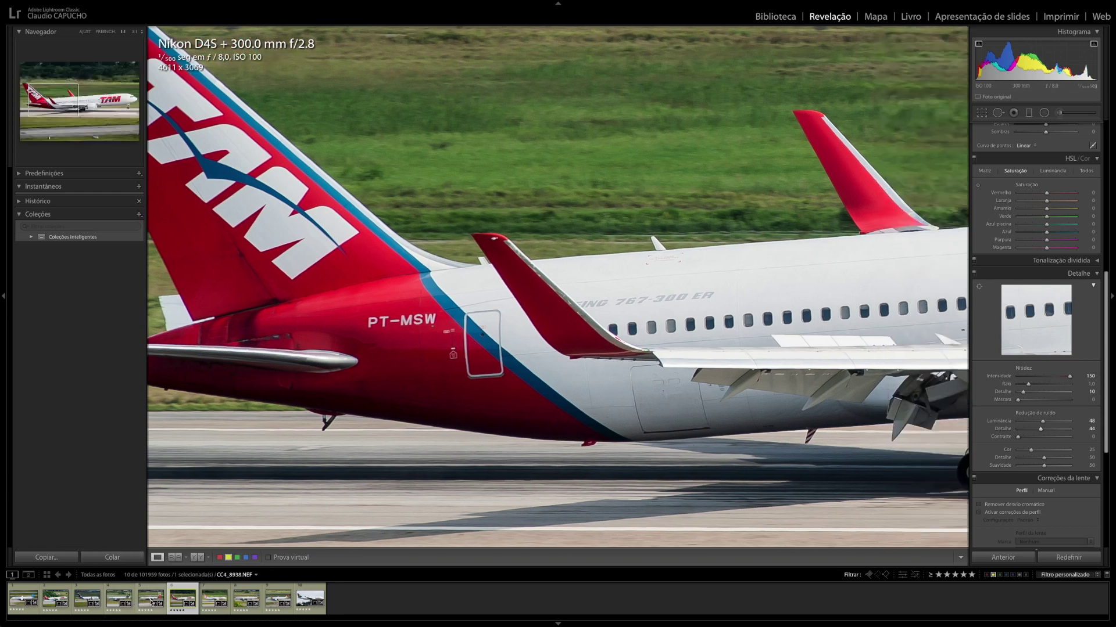
pyautogui.press('Left')
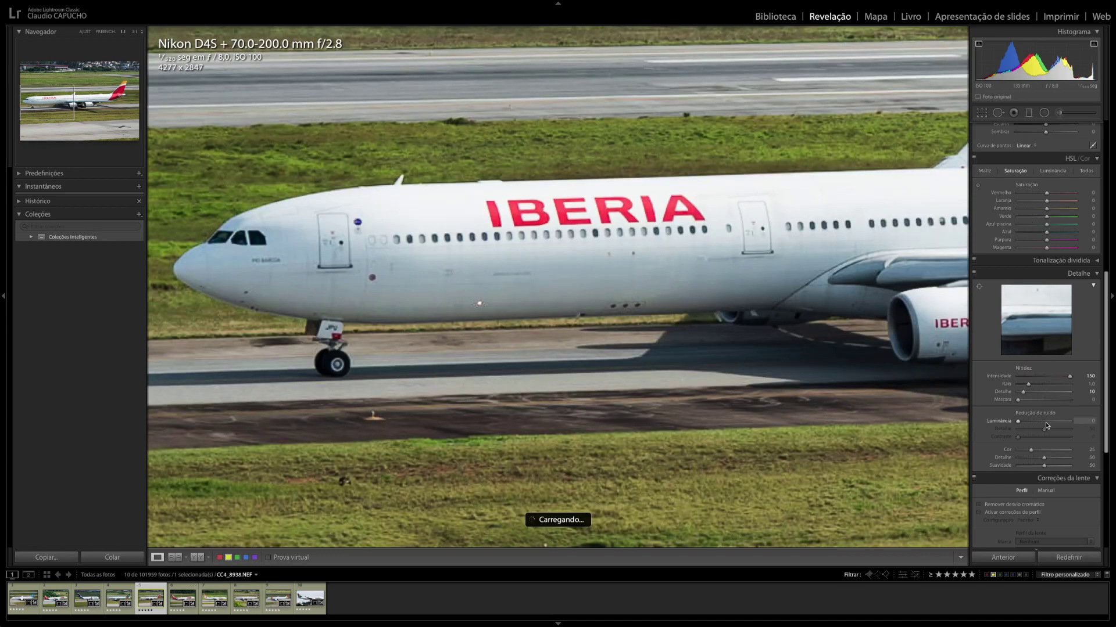
pyautogui.moveTo(1044, 429); pyautogui.dragTo(1041, 430)
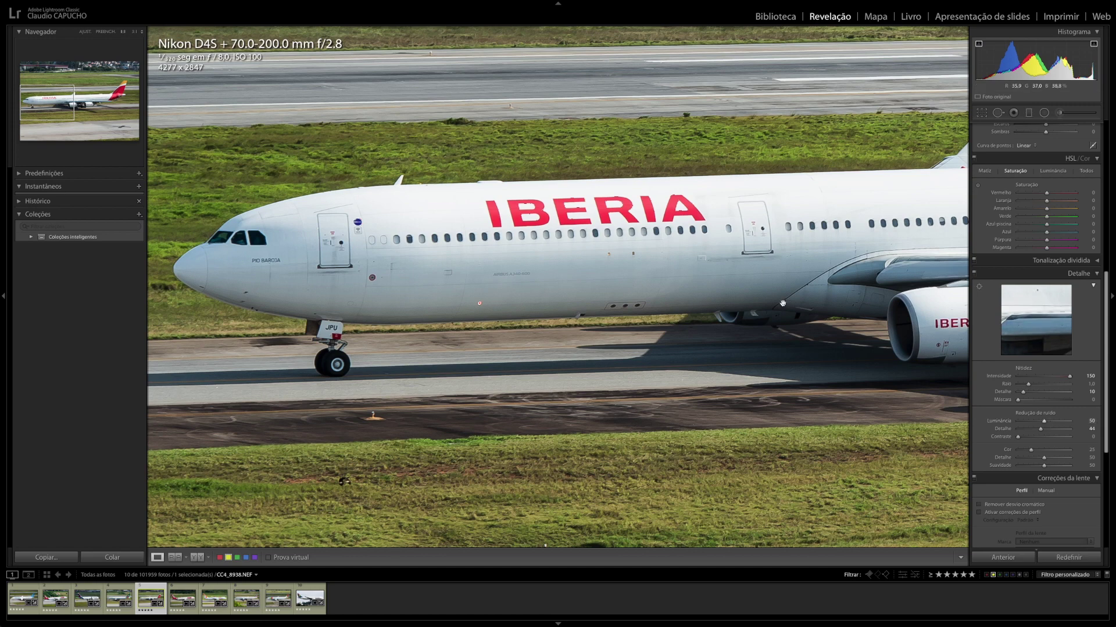
# - Apply luminance noise reduction to Alitalia and LATAM, LATAM detail lowered to 40
pyautogui.click(114, 603)
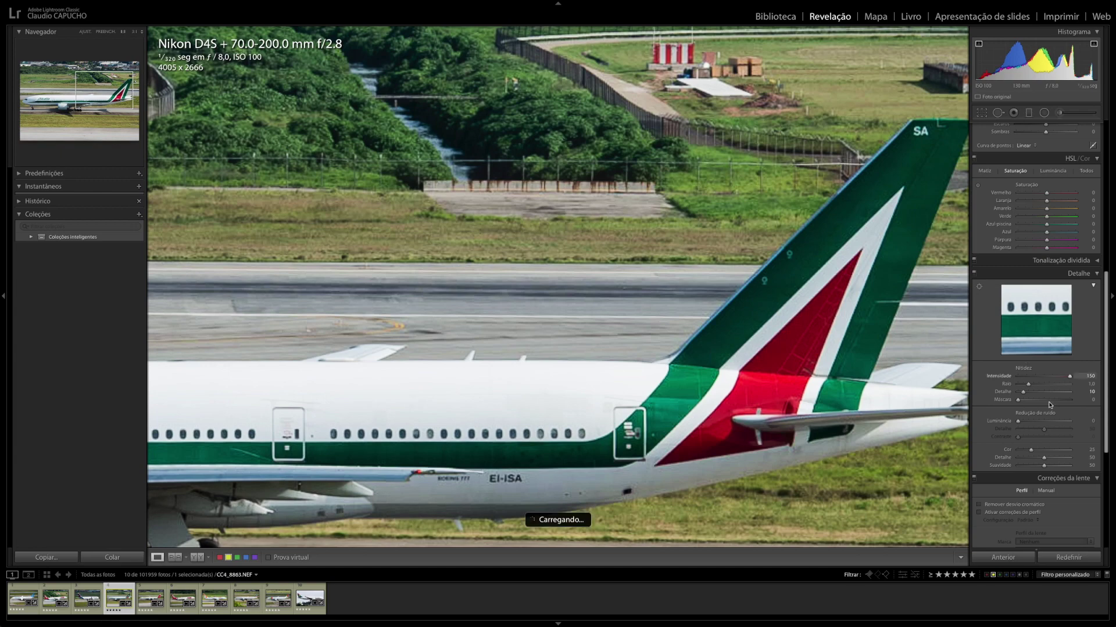
pyautogui.click(1044, 422)
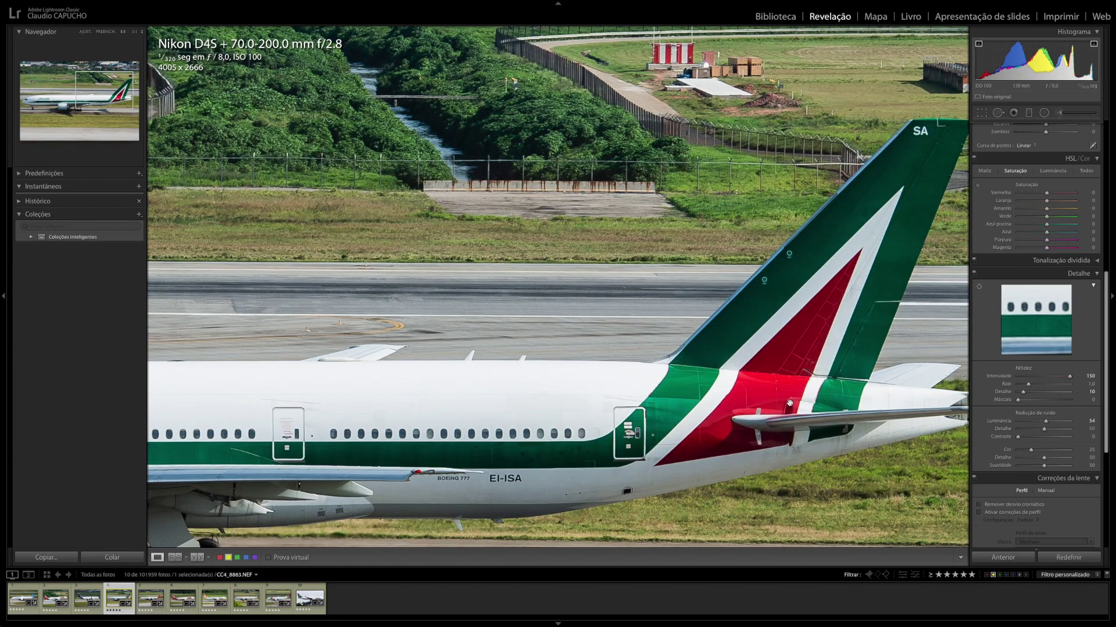
pyautogui.scroll(-5, 789, 403)
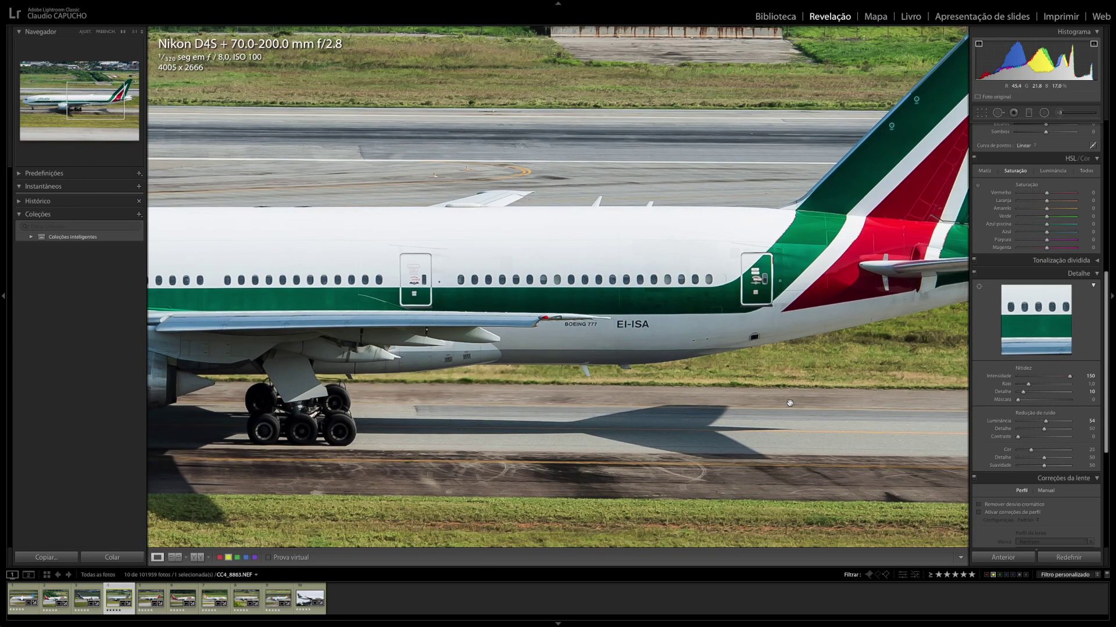
pyautogui.click(1049, 421)
pyautogui.click(80, 602)
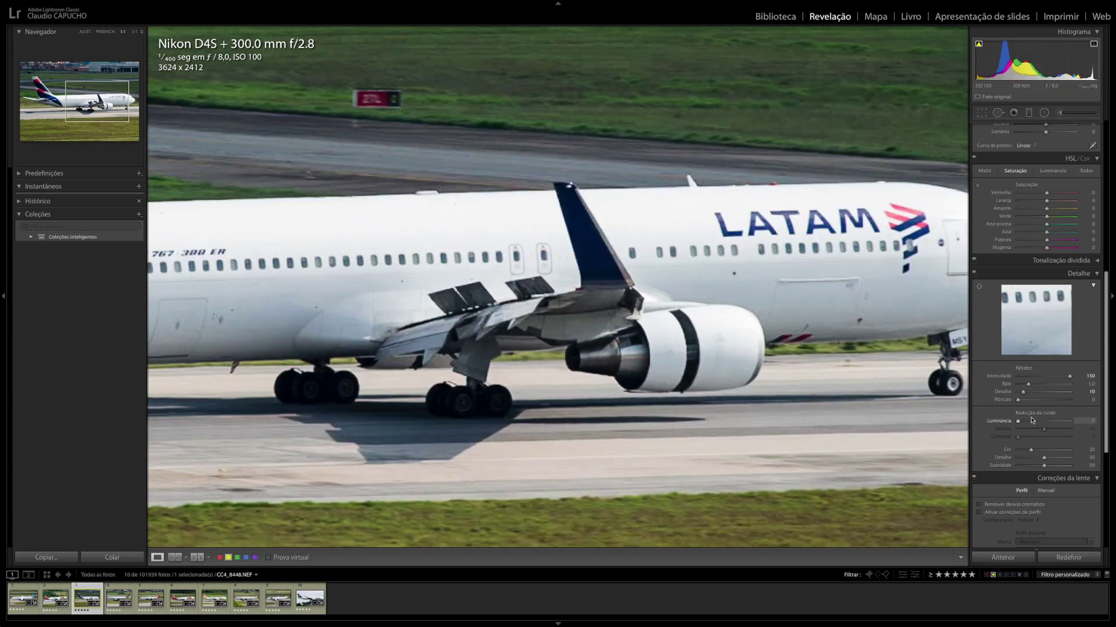
pyautogui.moveTo(1032, 420); pyautogui.dragTo(1043, 420)
pyautogui.click(1039, 430)
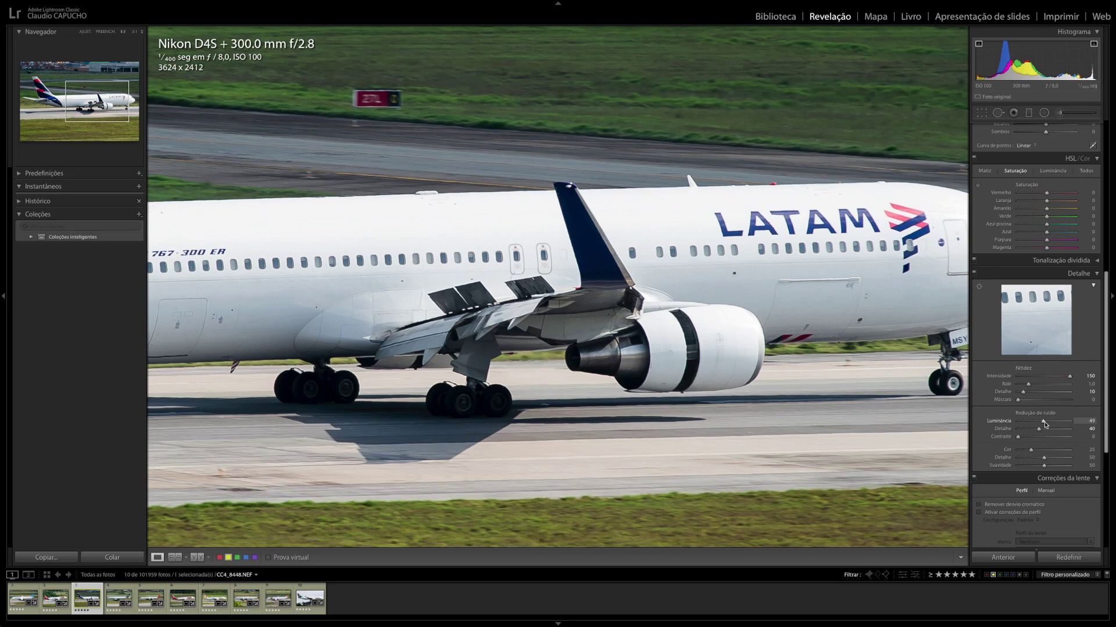
# - Noise-reduce TAM A321 (53, detail 42) and Air Europa (50), then show the Library grid
pyautogui.press('Left')
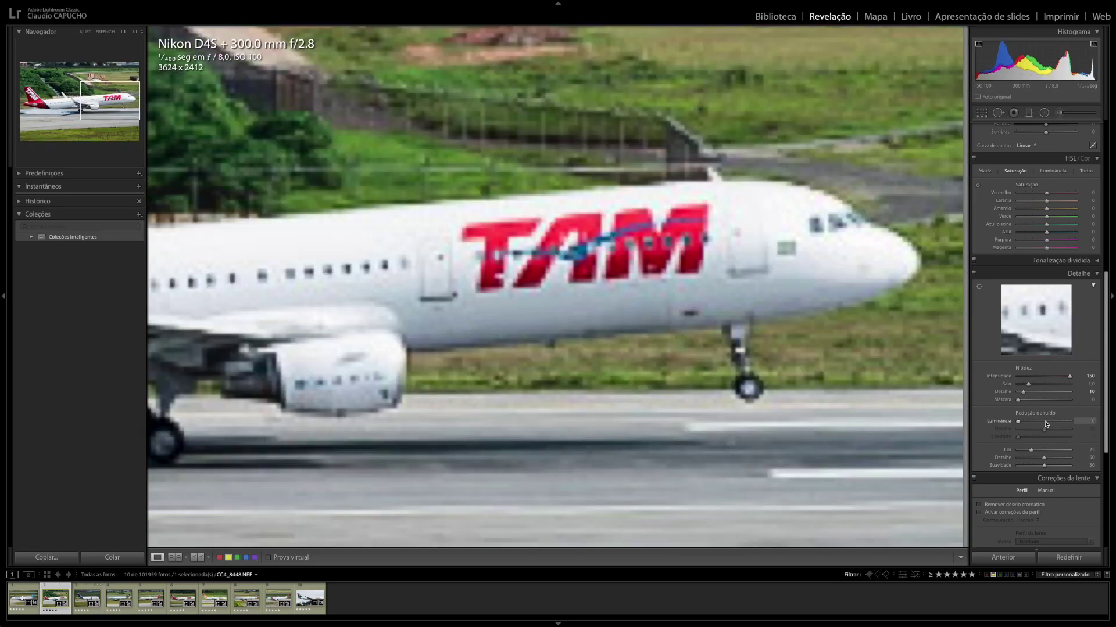
pyautogui.click(1045, 423)
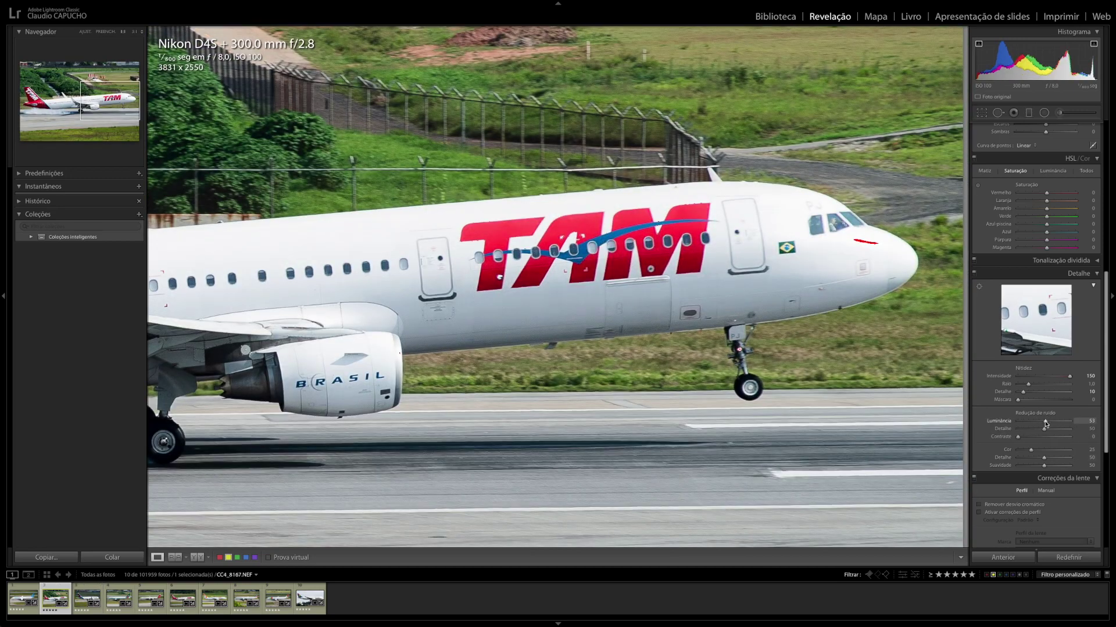
pyautogui.moveTo(1042, 428); pyautogui.dragTo(1039, 430)
pyautogui.moveTo(697, 416); pyautogui.dragTo(839, 422)
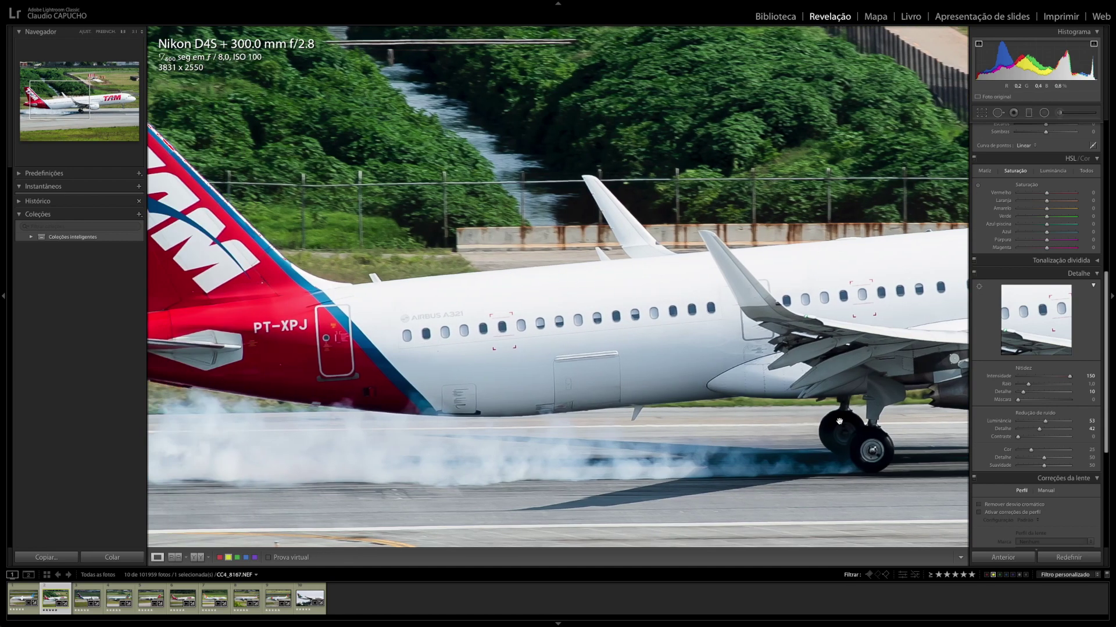
pyautogui.press('Left')
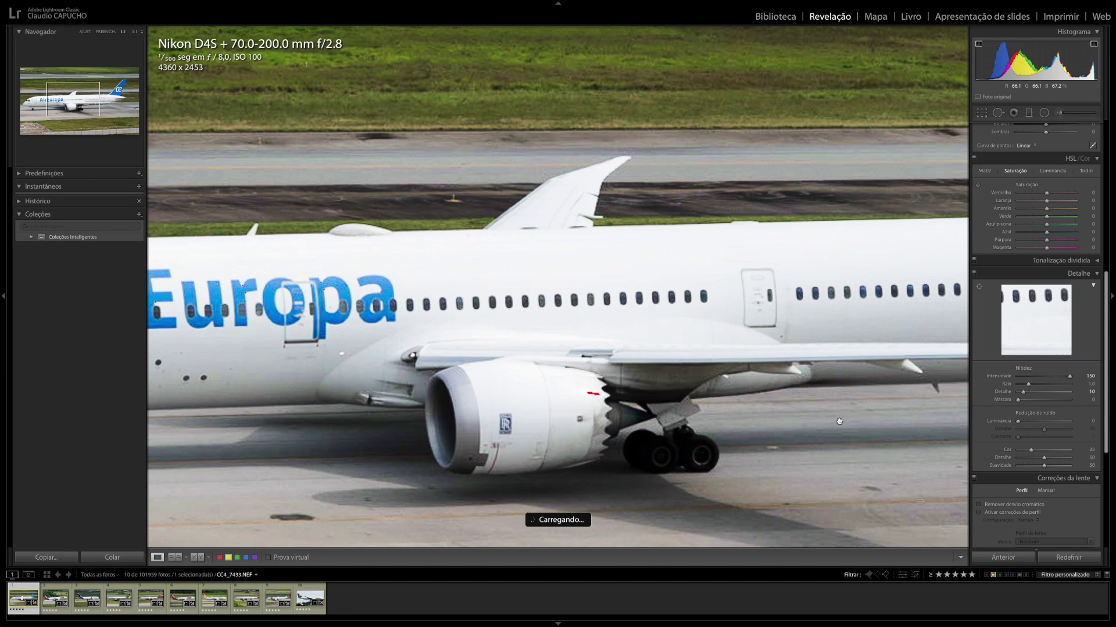
pyautogui.moveTo(1018, 420)
pyautogui.mouseDown()
pyautogui.moveTo(1043, 421)
pyautogui.moveTo(1034, 433)
pyautogui.mouseUp()
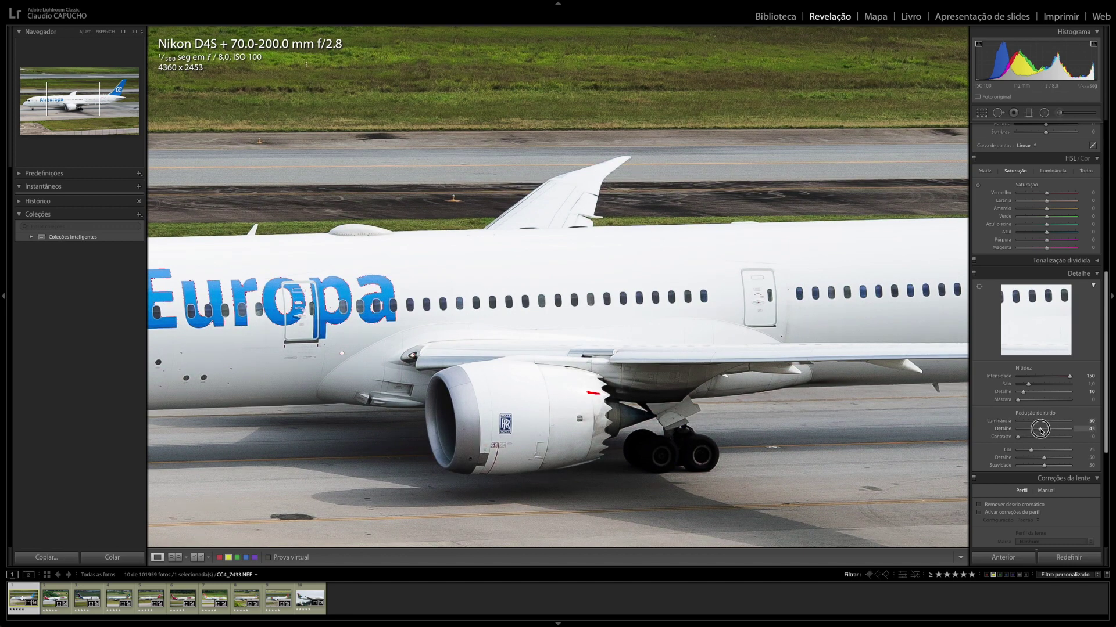
pyautogui.click(816, 350)
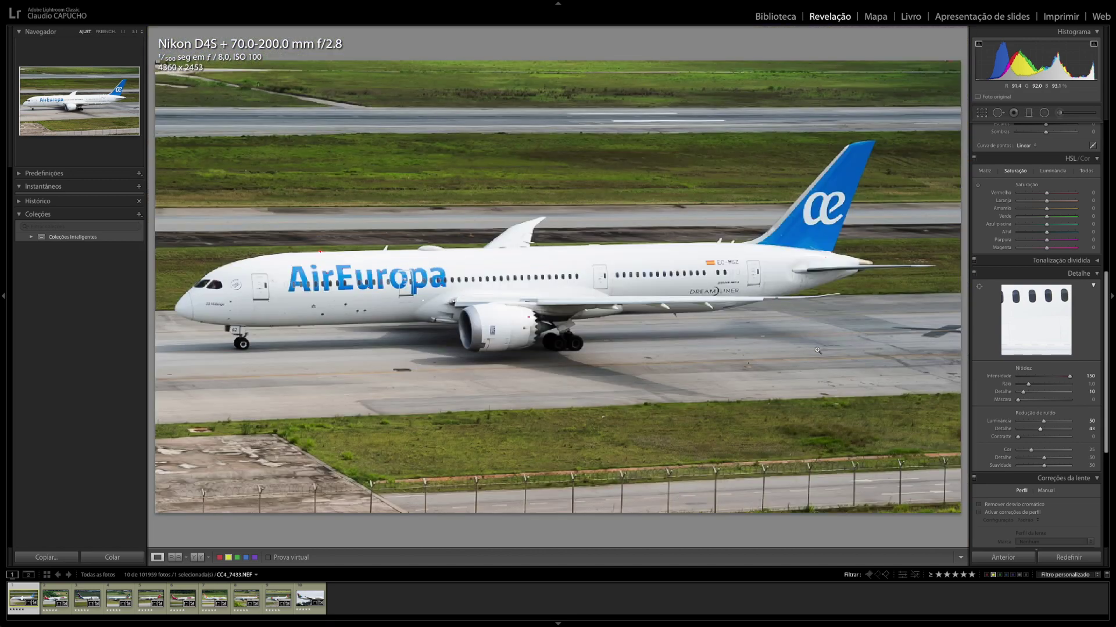
pyautogui.click(777, 26)
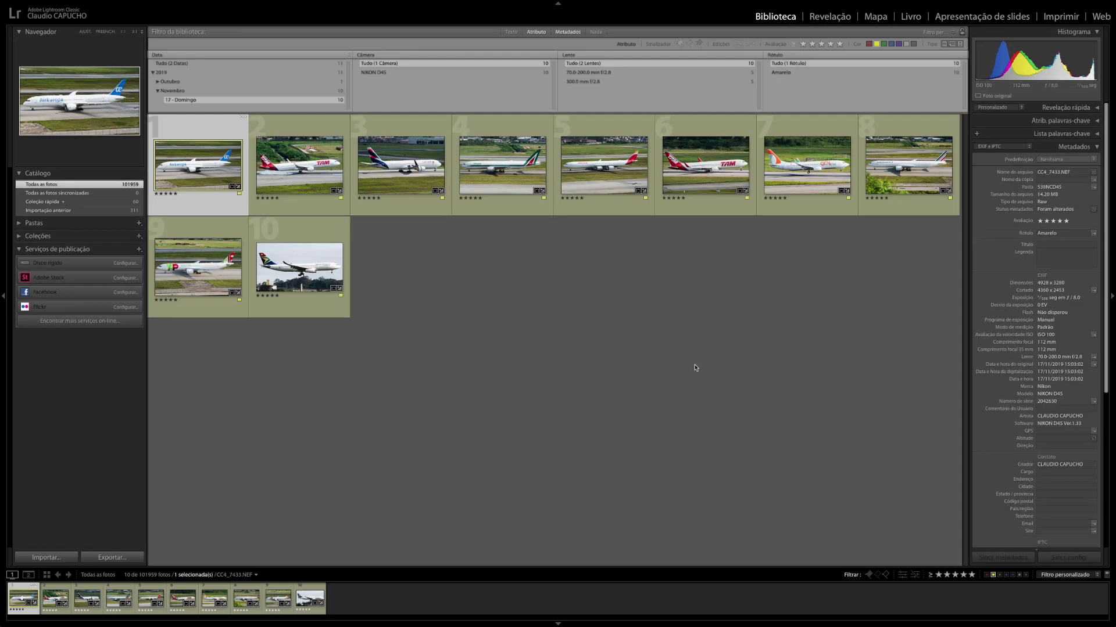
# - Select all ten airliner photos and bring up the export settings with the saved presets list
pyautogui.click(695, 367)
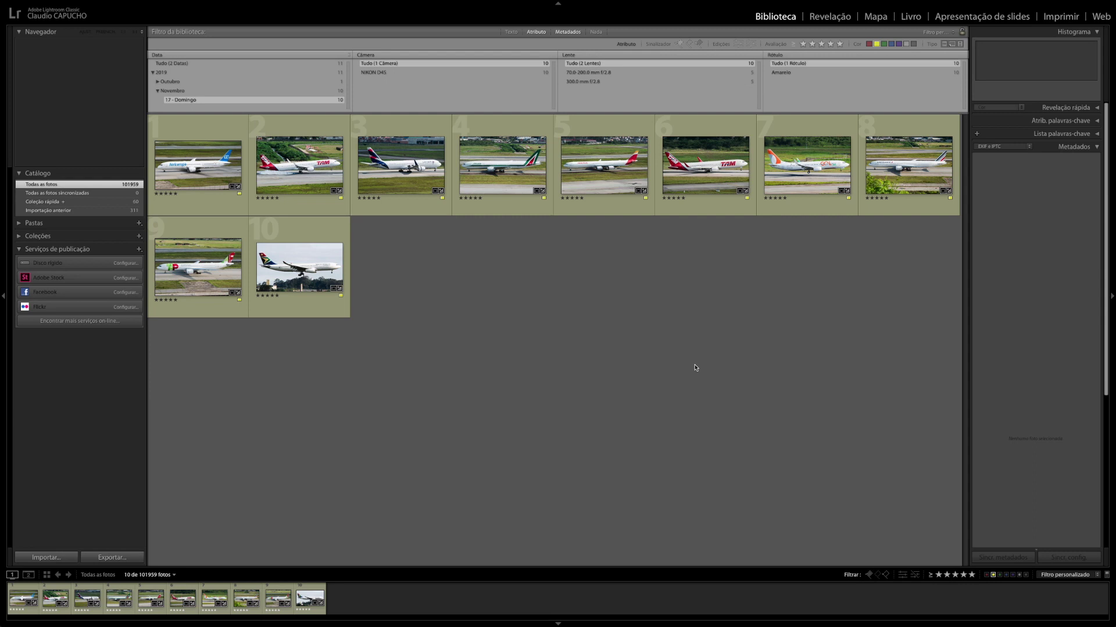
pyautogui.hotkey('ctrl', 'a')
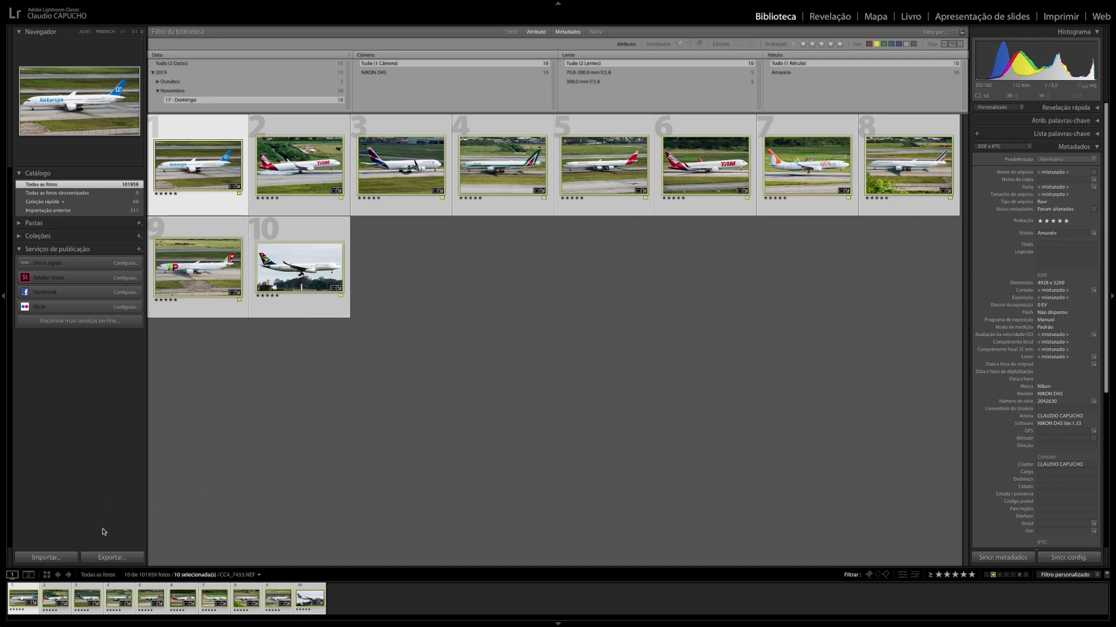
pyautogui.click(114, 558)
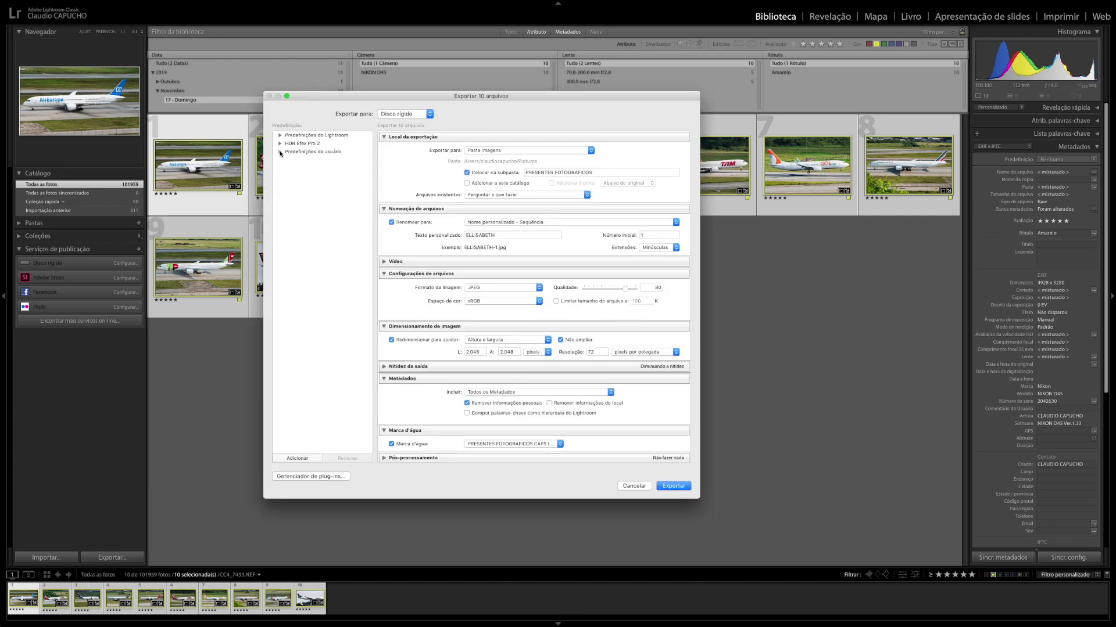
pyautogui.click(280, 152)
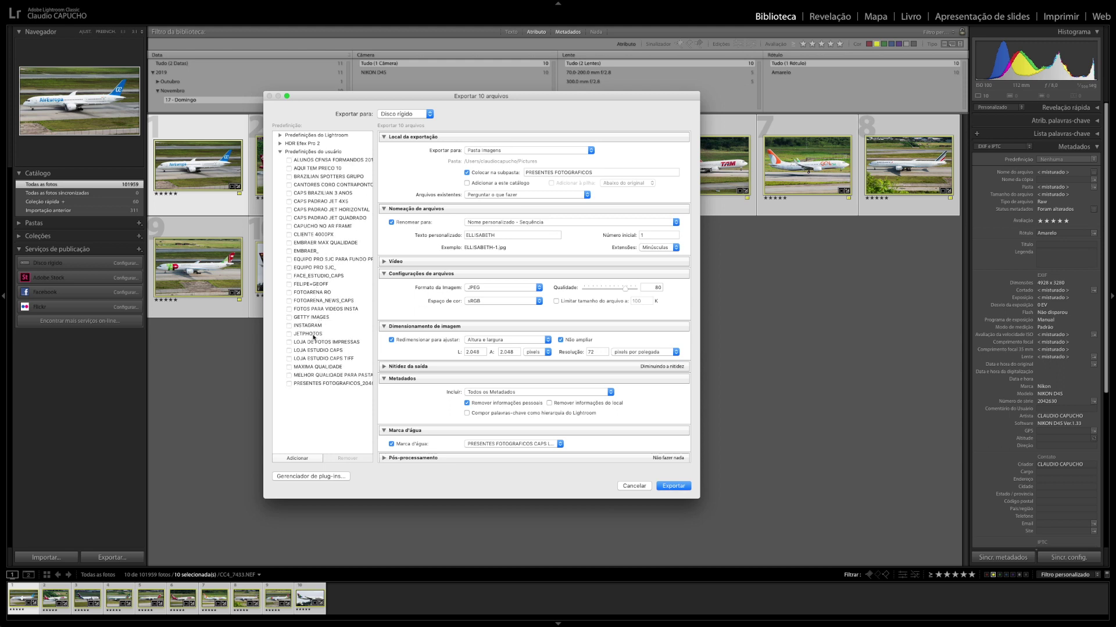
# - Apply the saved JETPHOTOS user export preset
pyautogui.click(312, 334)
pyautogui.click(280, 152)
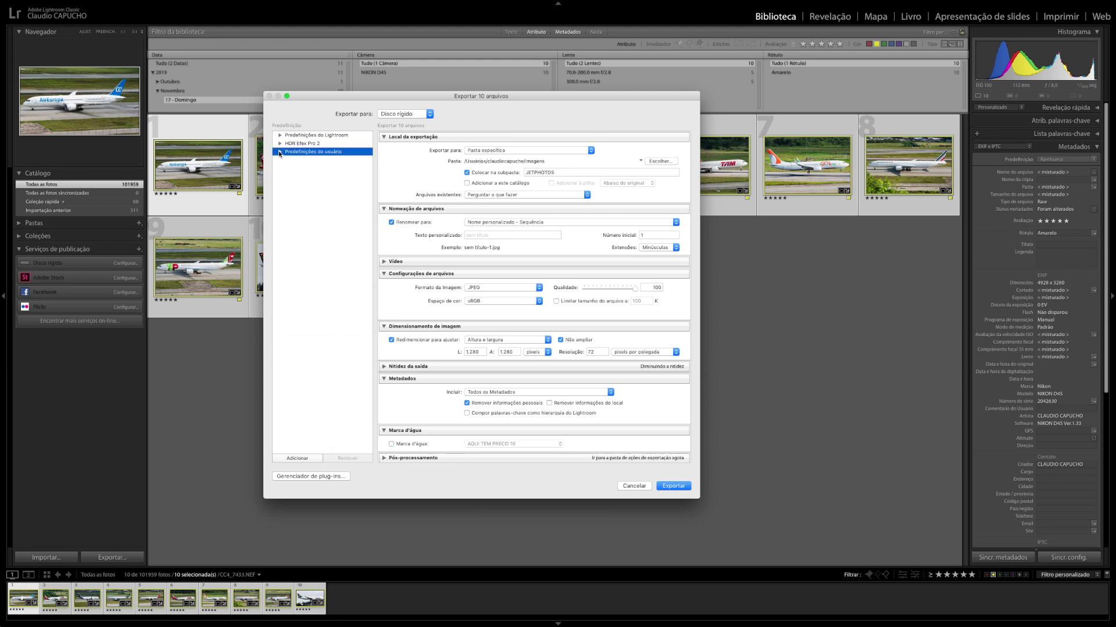
pyautogui.scroll(2, 407, 254)
pyautogui.scroll(-1, 444, 409)
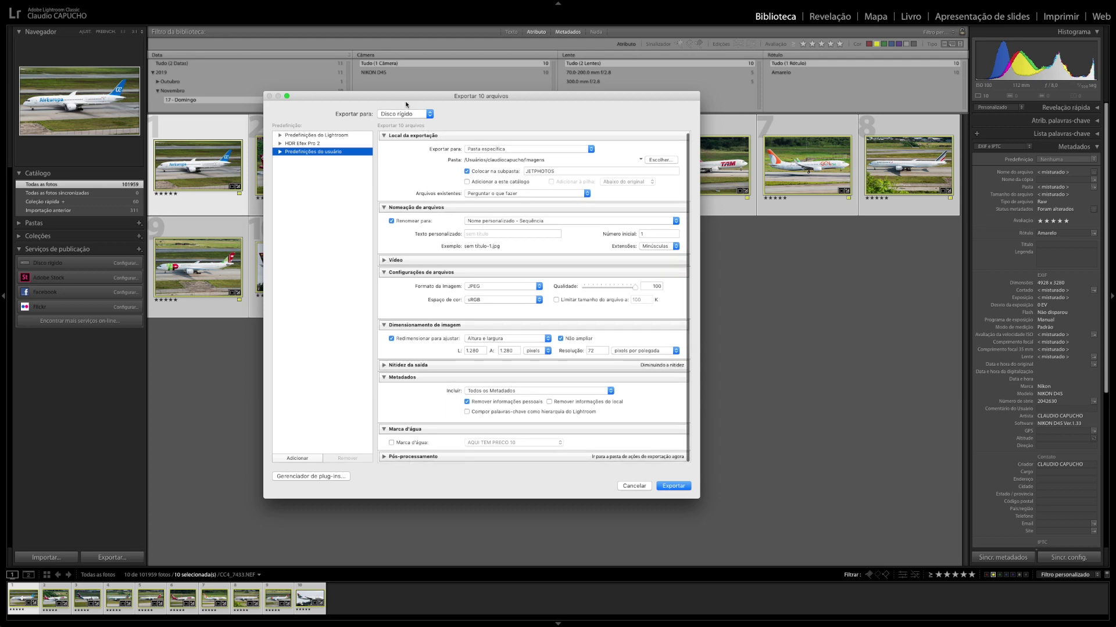
pyautogui.moveTo(400, 98); pyautogui.dragTo(436, 136)
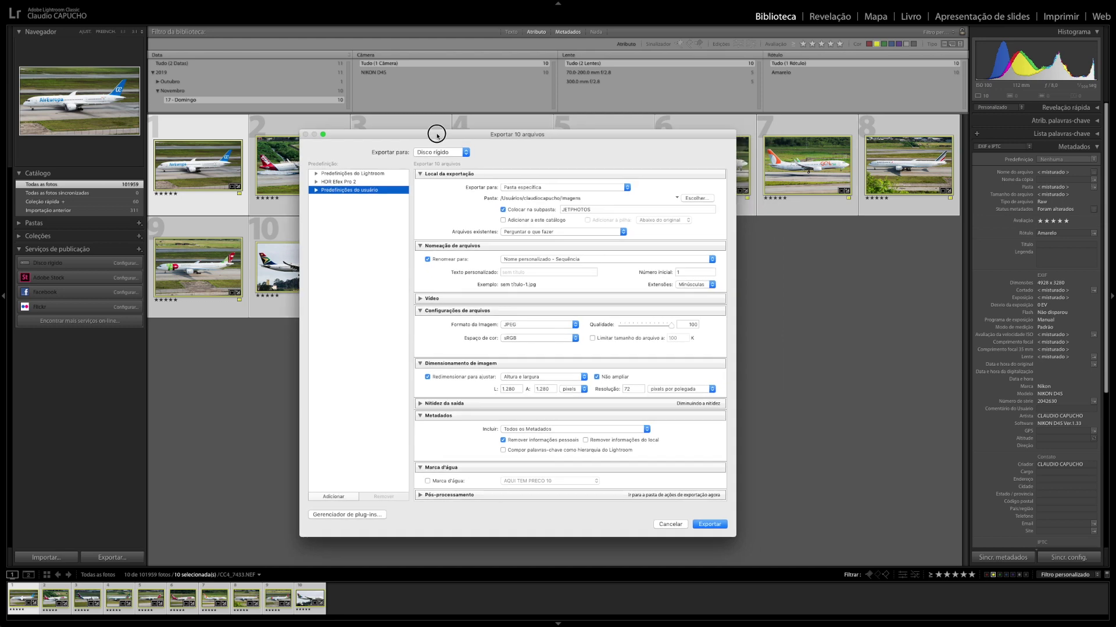
# - Set the custom file name text to 'CNA7' and start exporting the ten photos
pyautogui.click(509, 271)
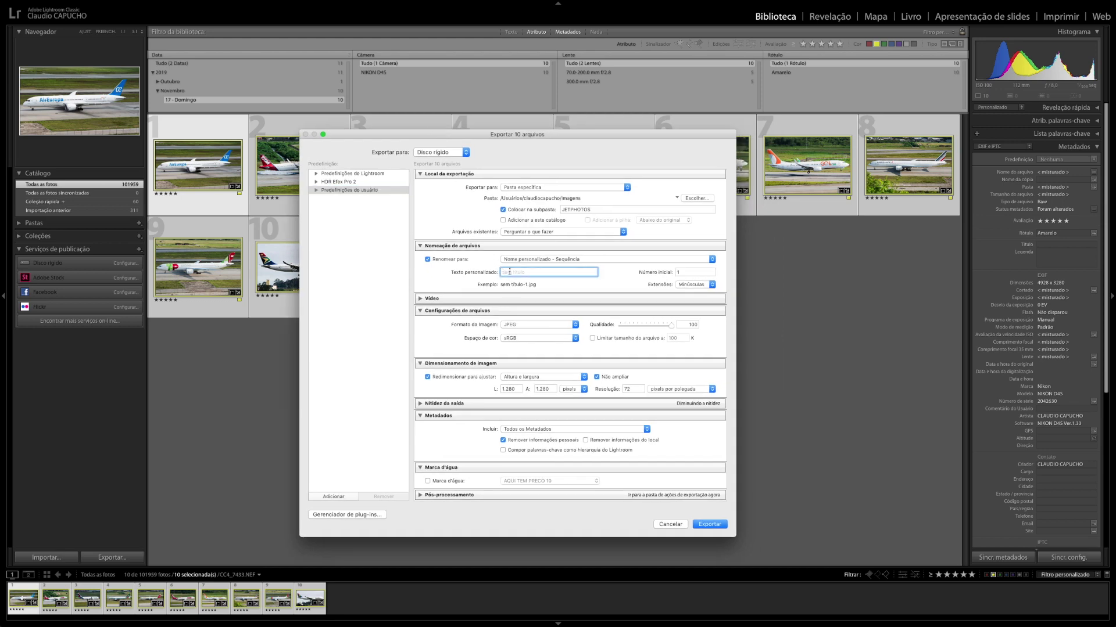
pyautogui.write('CNA')
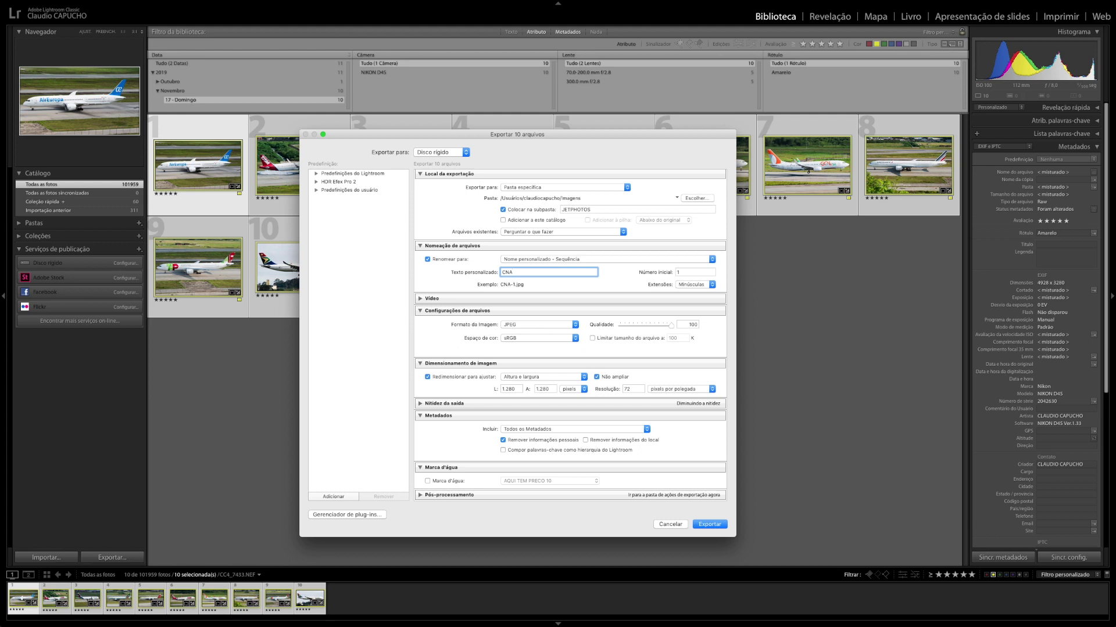
pyautogui.write('7')
pyautogui.moveTo(374, 135)
pyautogui.mouseDown()
pyautogui.moveTo(432, 168)
pyautogui.moveTo(420, 175)
pyautogui.mouseUp()
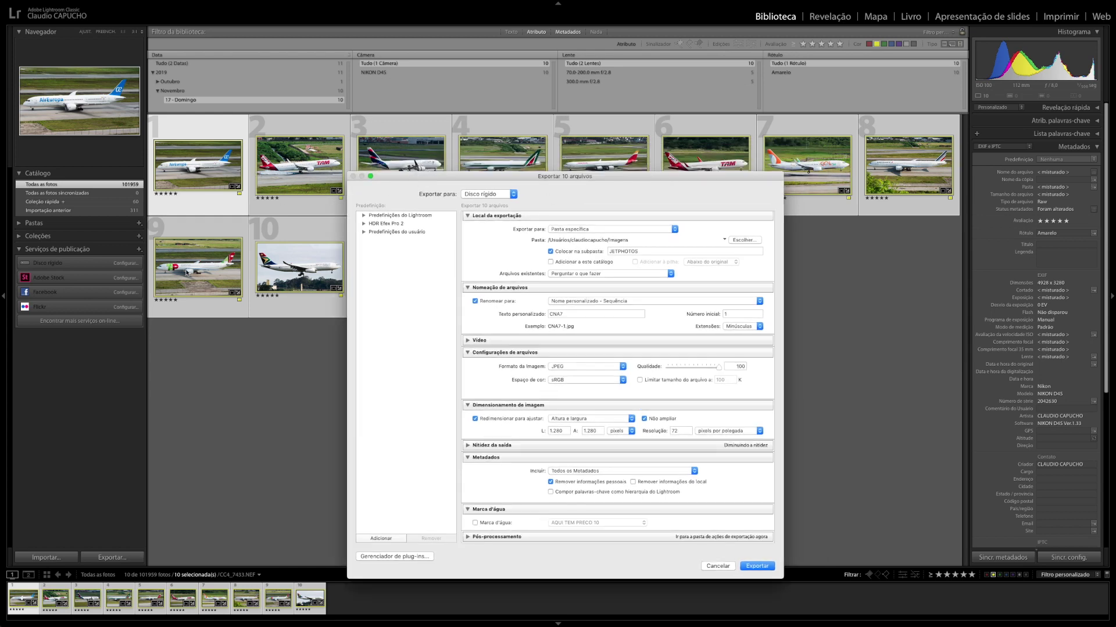
pyautogui.moveTo(435, 174)
pyautogui.mouseDown()
pyautogui.moveTo(420, 149)
pyautogui.moveTo(440, 149)
pyautogui.mouseUp()
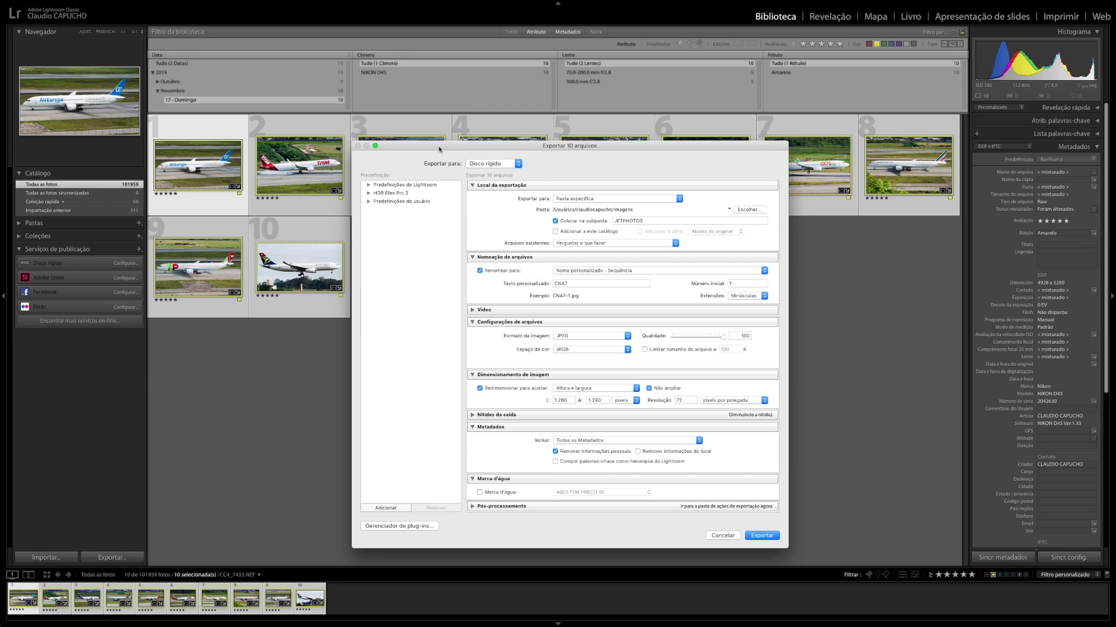
pyautogui.press('Return')
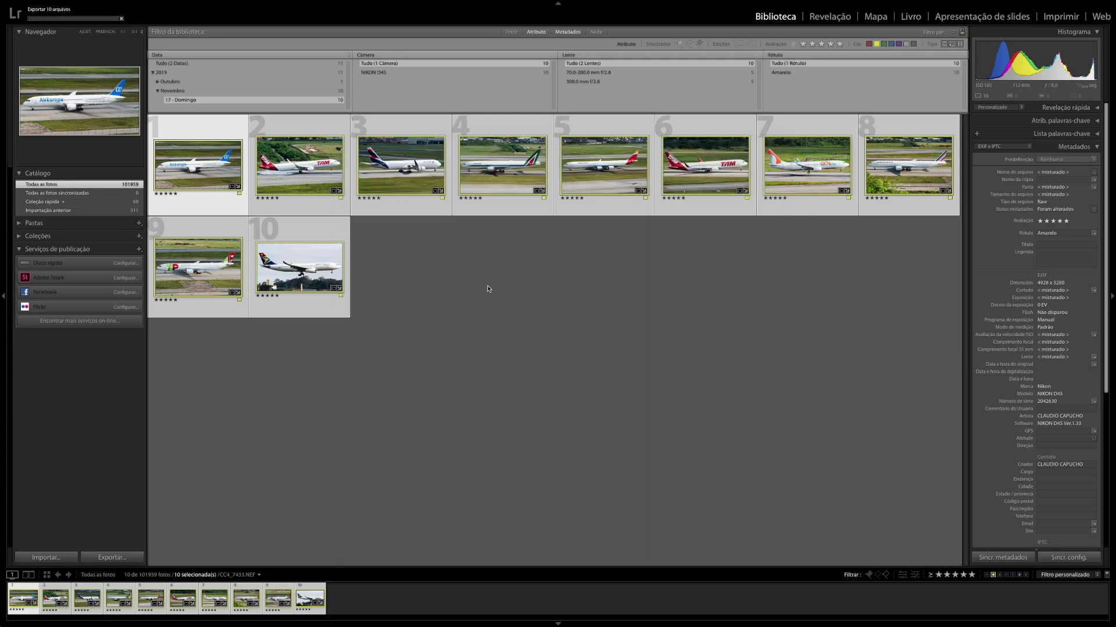
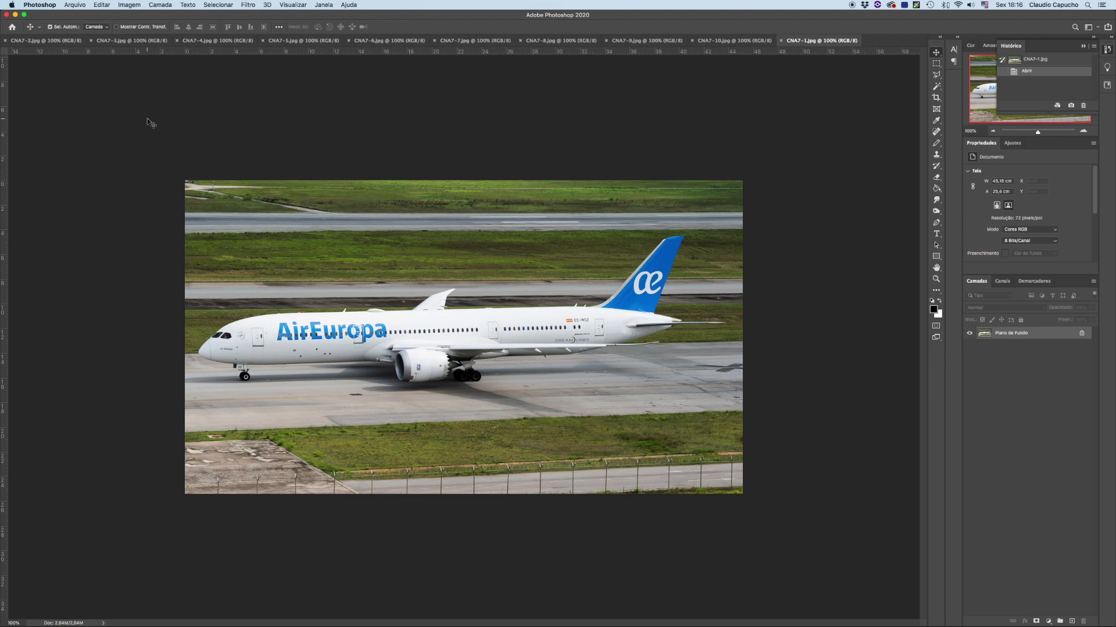
# - Overlay the grid on the Air Europa 787 photo via View > Show > Grid, then zoom to 200%
pyautogui.press('super+apostrophe')
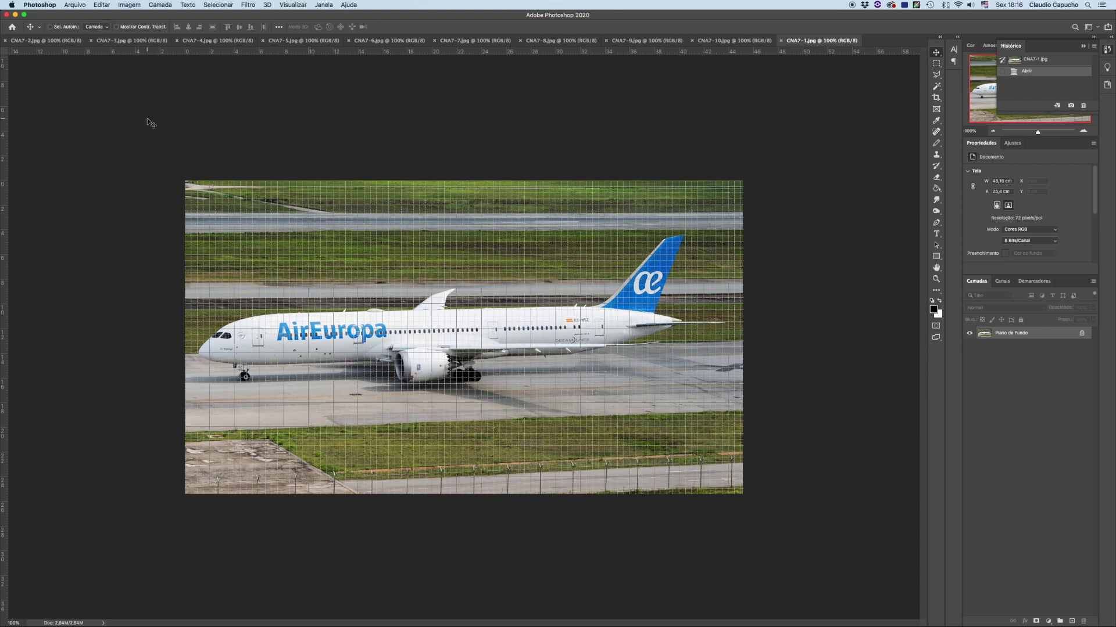
pyautogui.press('super+apostrophe')
pyautogui.press('super+apostrophe')
pyautogui.press('super+apostrophe')
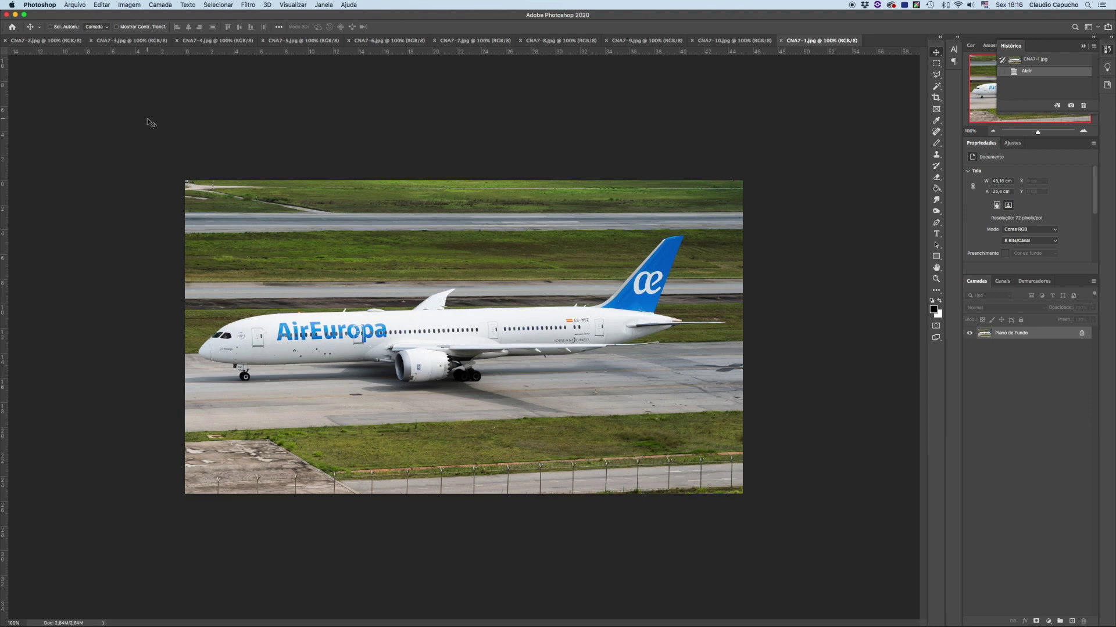
pyautogui.click(286, 5)
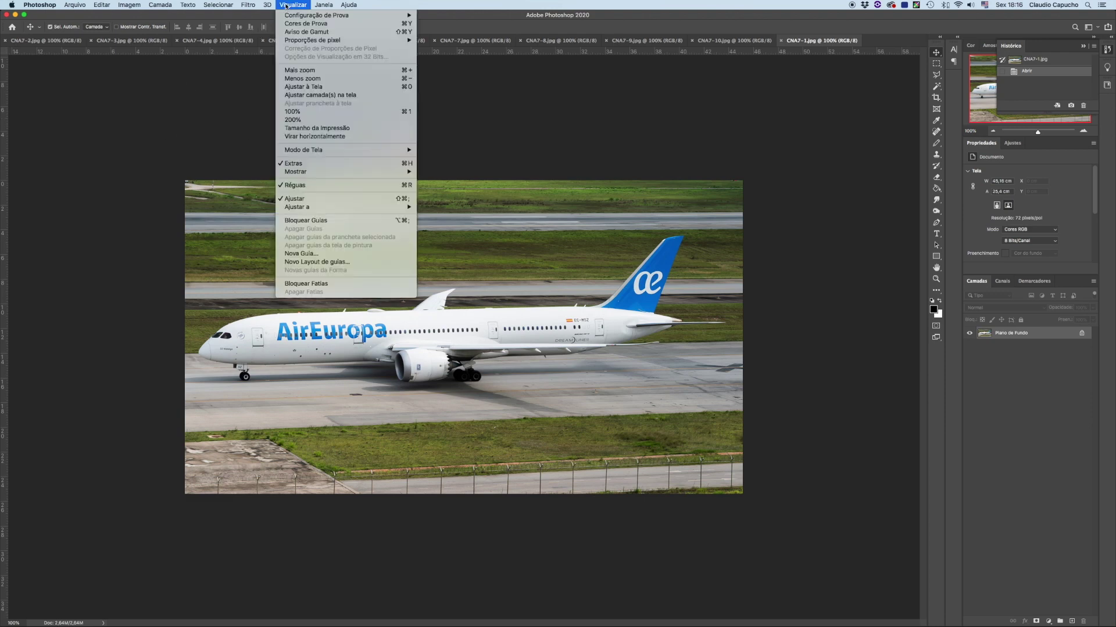
pyautogui.moveTo(296, 172)
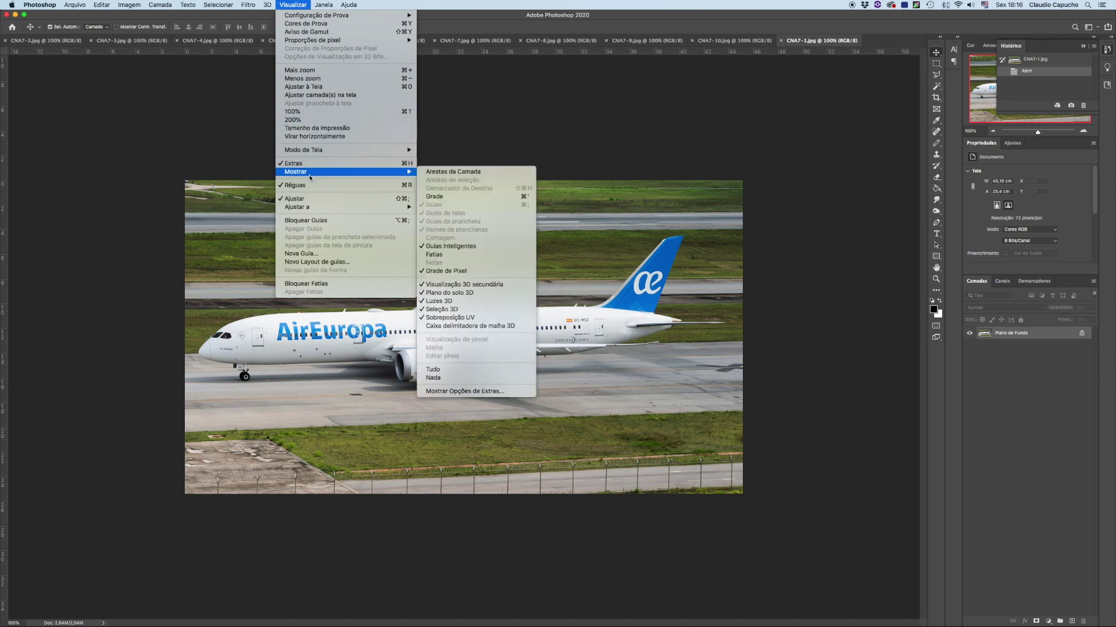
pyautogui.click(457, 198)
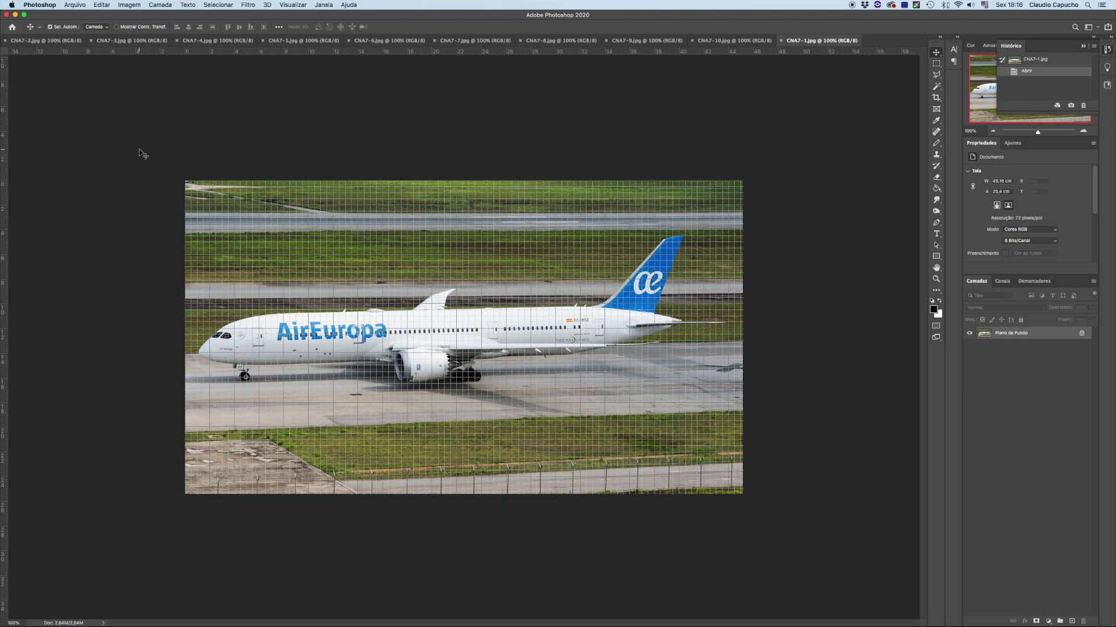
pyautogui.press('super+plus')
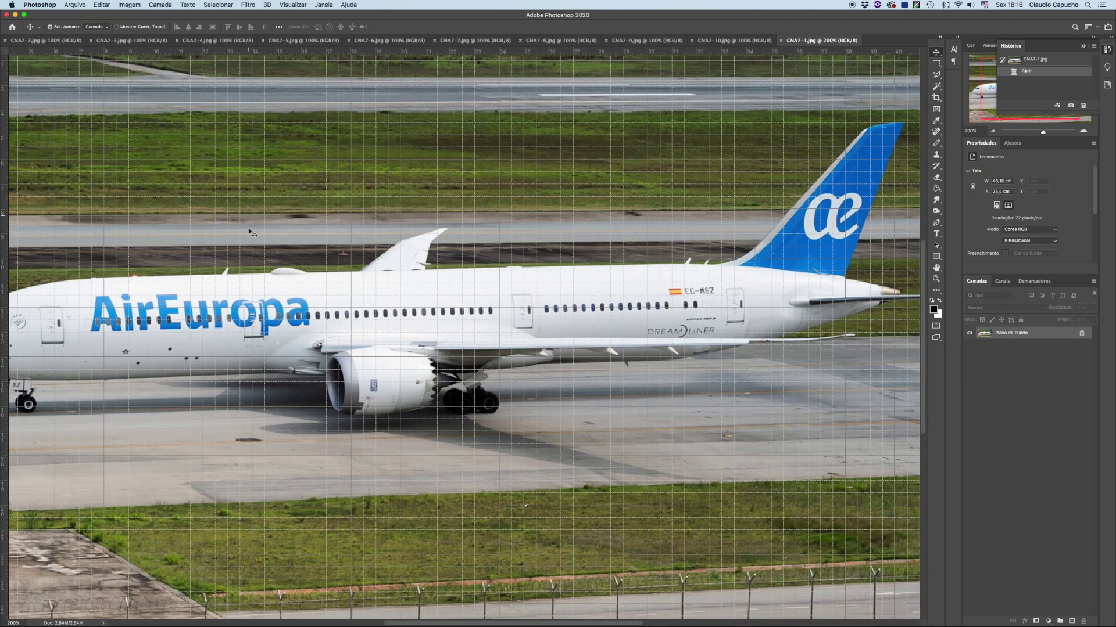
# - Pan around the gridded Air Europa photo at 200% to inspect its details
pyautogui.scroll(-5, 174, 175)
pyautogui.scroll(5, 233, 221)
pyautogui.scroll(-5, 250, 233)
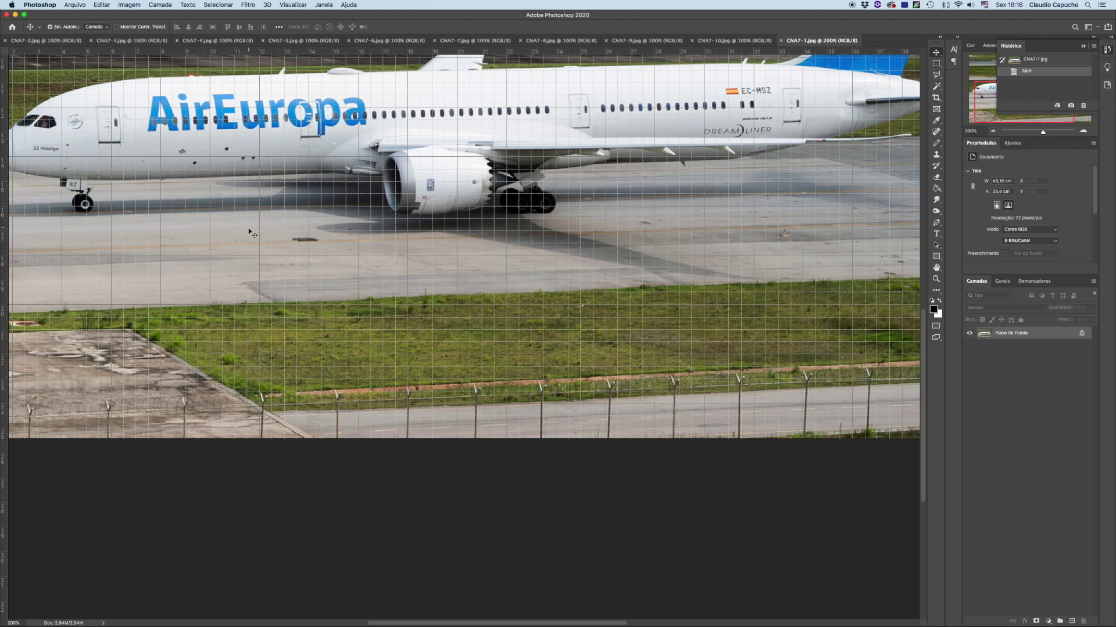
pyautogui.hscroll(2, 250, 233)
pyautogui.hscroll(-3, 250, 232)
pyautogui.hscroll(-1, 250, 233)
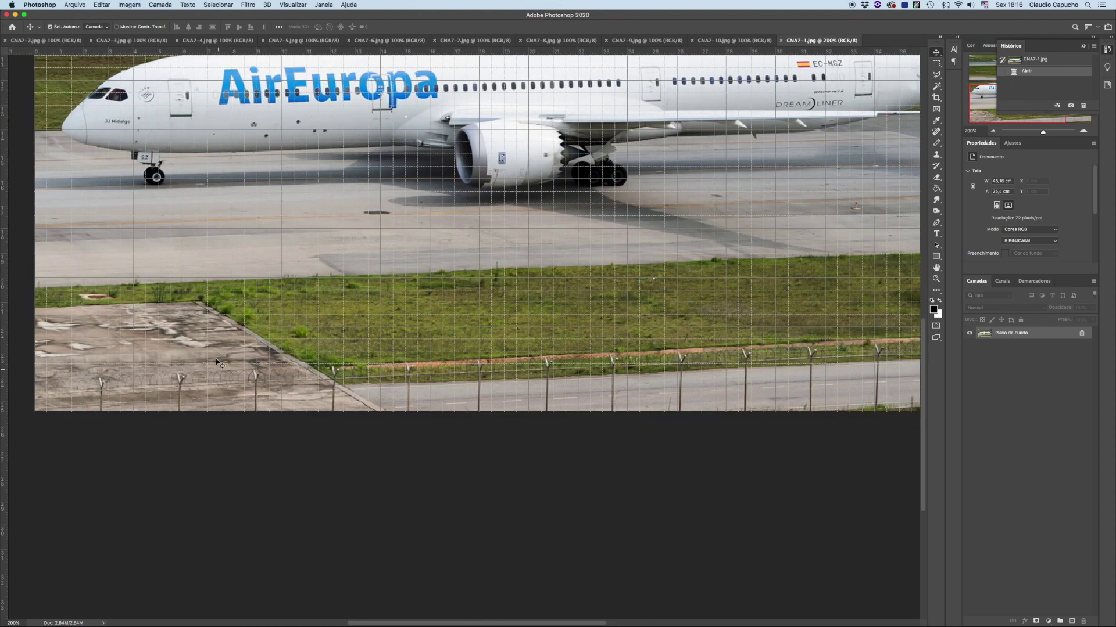
pyautogui.scroll(5, 232, 375)
pyautogui.scroll(-5, 348, 371)
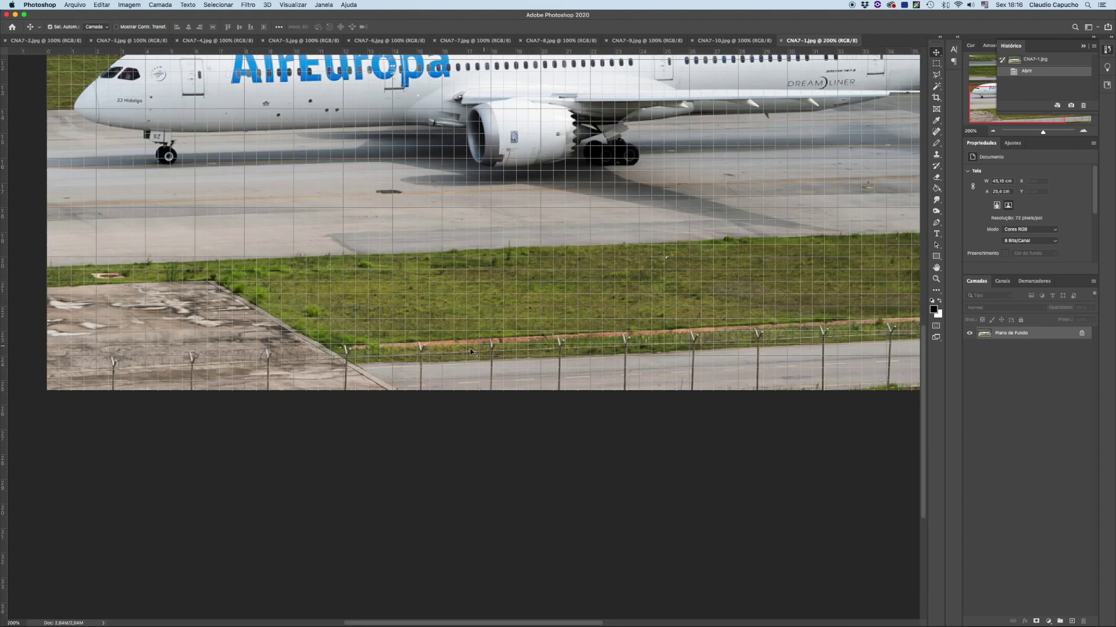
pyautogui.hscroll(3, 447, 347)
pyautogui.scroll(2, 447, 348)
pyautogui.hscroll(4, 446, 347)
pyautogui.scroll(1, 447, 347)
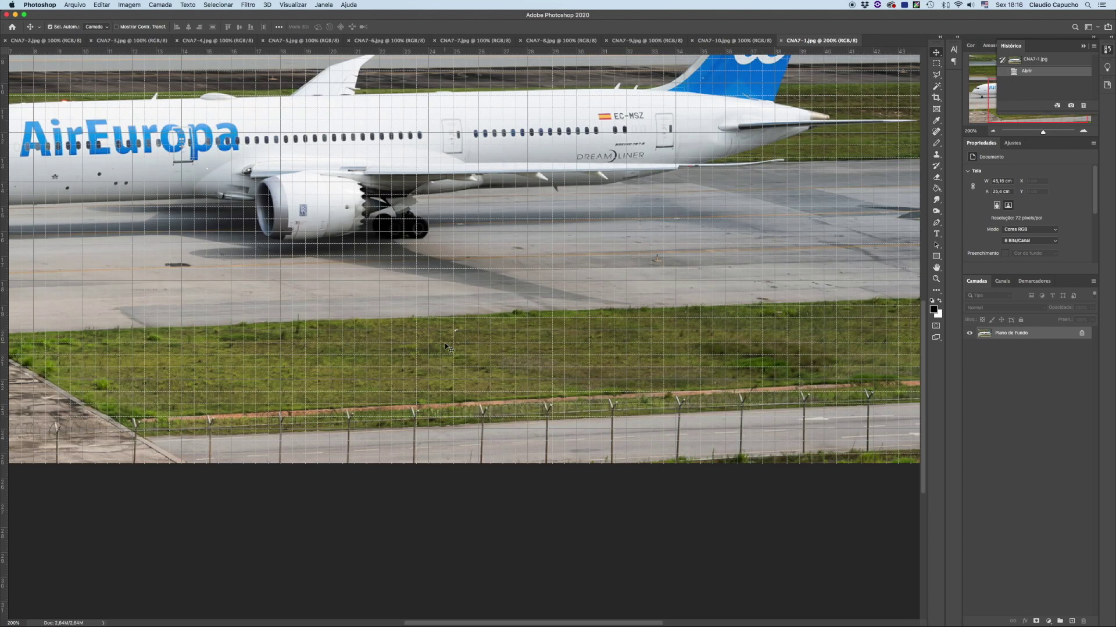
pyautogui.hscroll(-10, 306, 441)
pyautogui.scroll(-1, 306, 441)
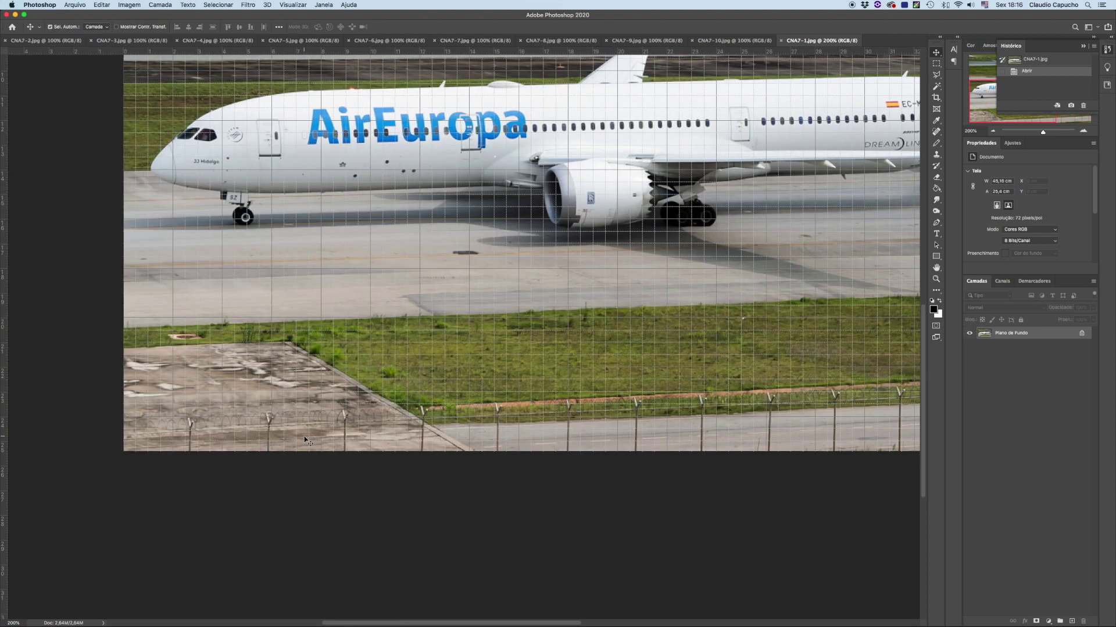
pyautogui.hscroll(10, 447, 433)
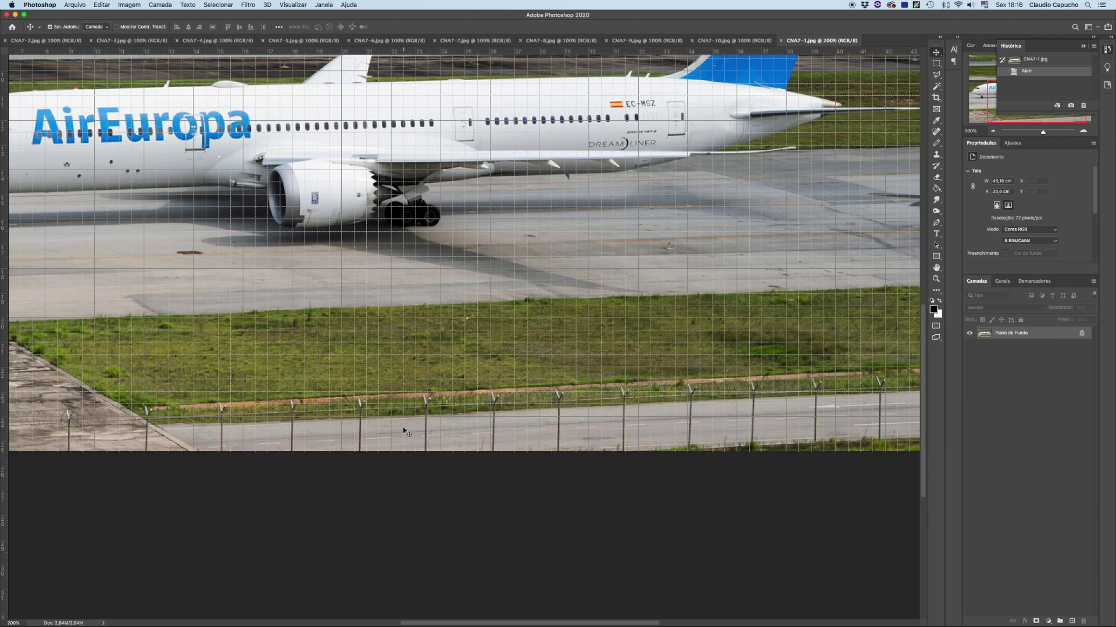
pyautogui.scroll(-5, 650, 395)
pyautogui.scroll(3, 643, 391)
pyautogui.hscroll(5, 643, 391)
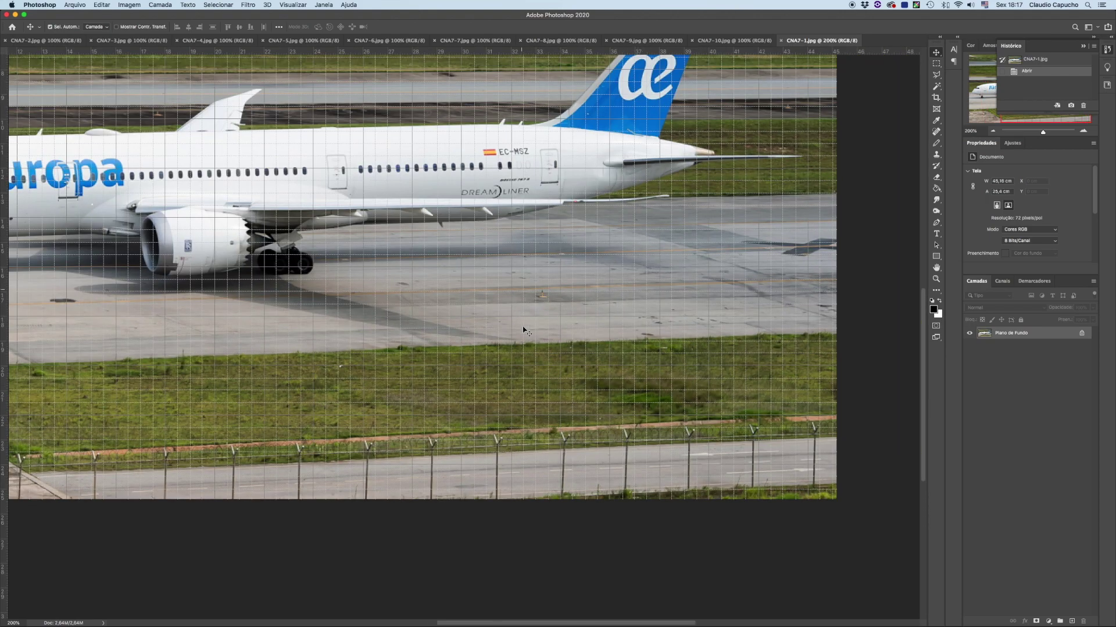
# - Inspect the aircraft at 300–400%, then return to 100% and hide the grid
pyautogui.press('super+plus')
pyautogui.press('super+plus')
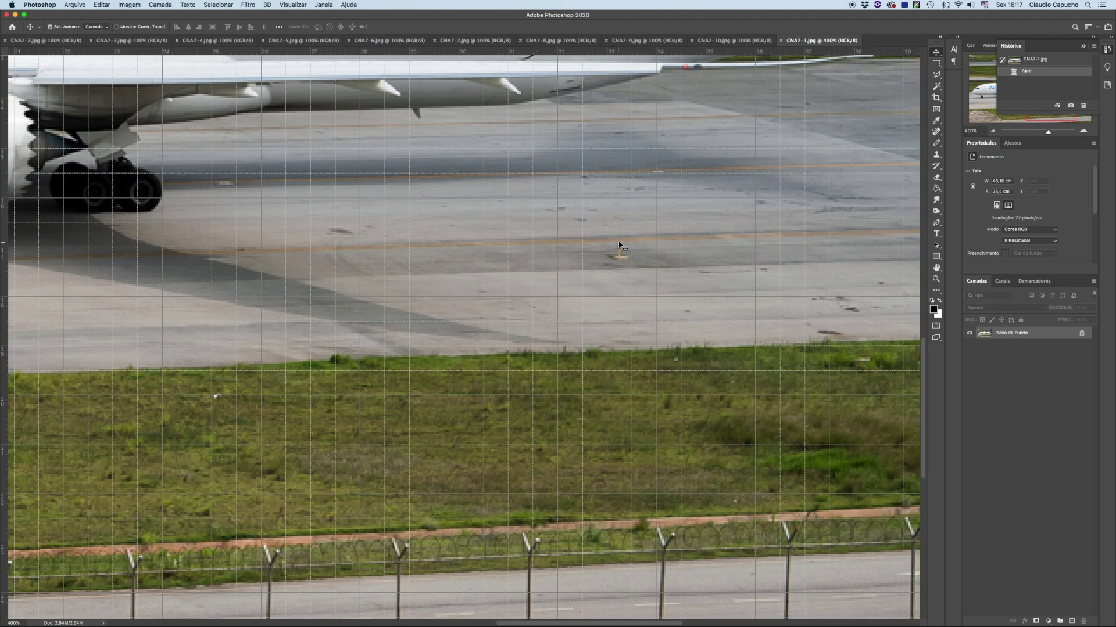
pyautogui.press('super+minus')
pyautogui.press('super+minus')
pyautogui.press('super+minus')
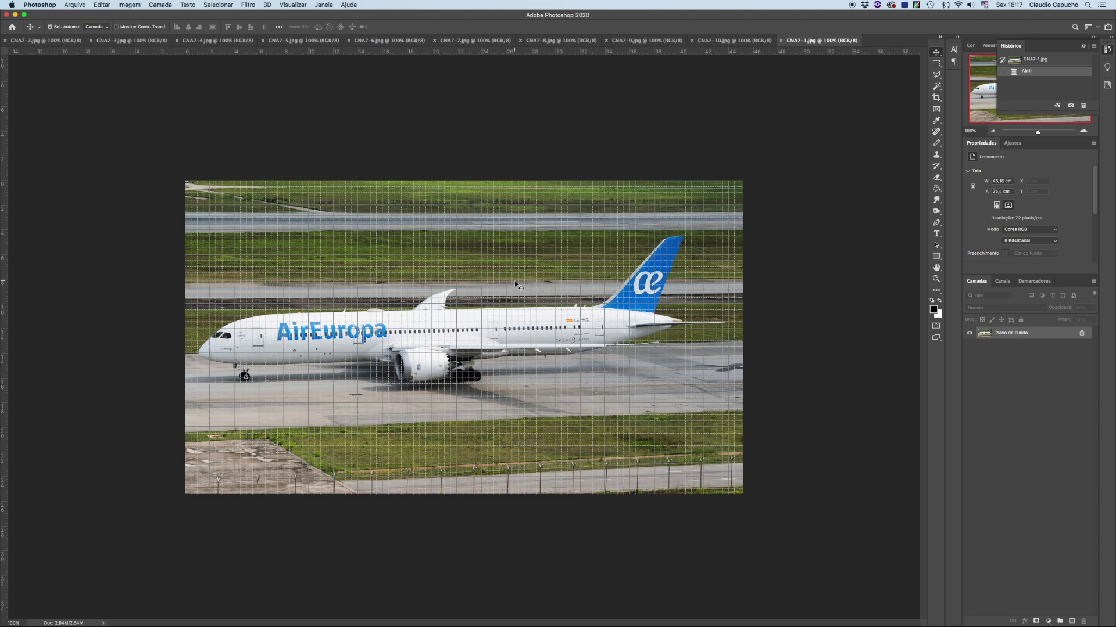
pyautogui.press('super+plus')
pyautogui.press('super+plus')
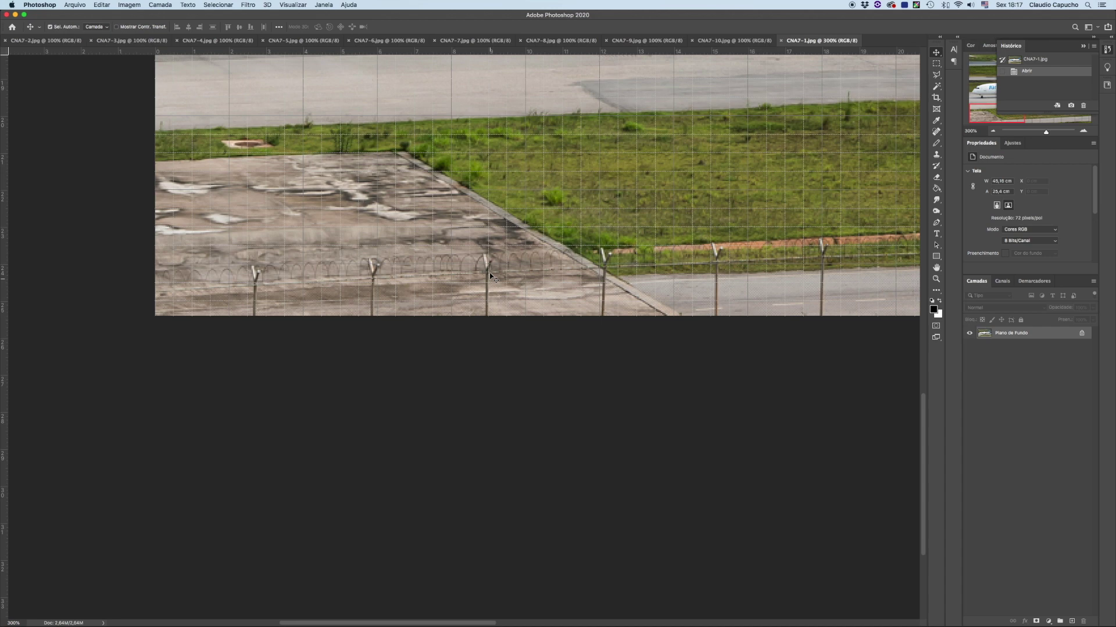
pyautogui.hscroll(5, 489, 300)
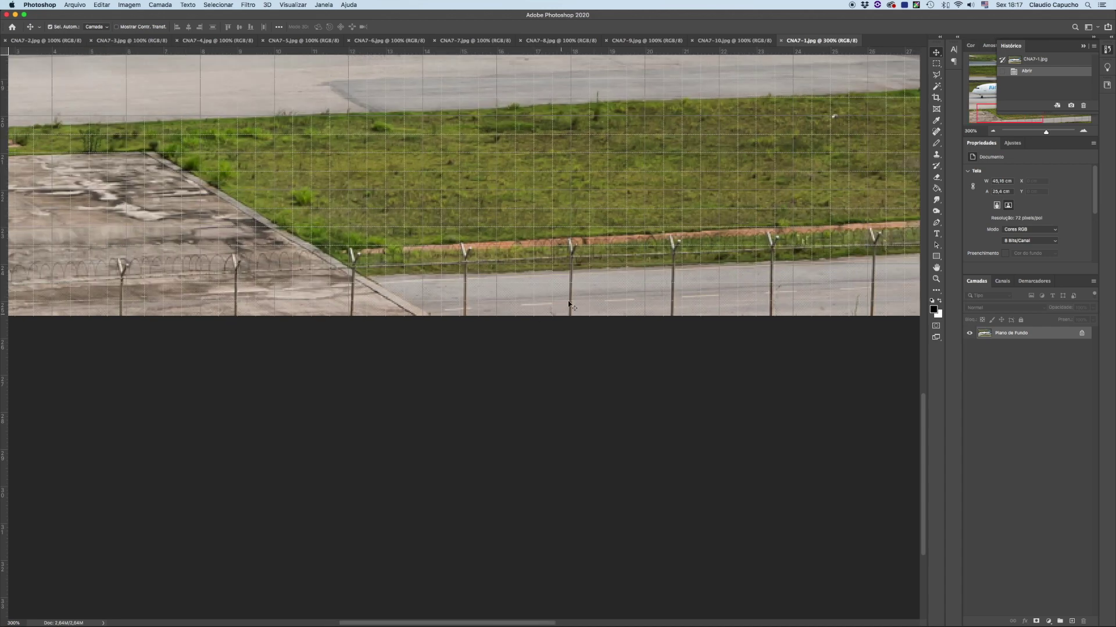
pyautogui.hscroll(3, 560, 323)
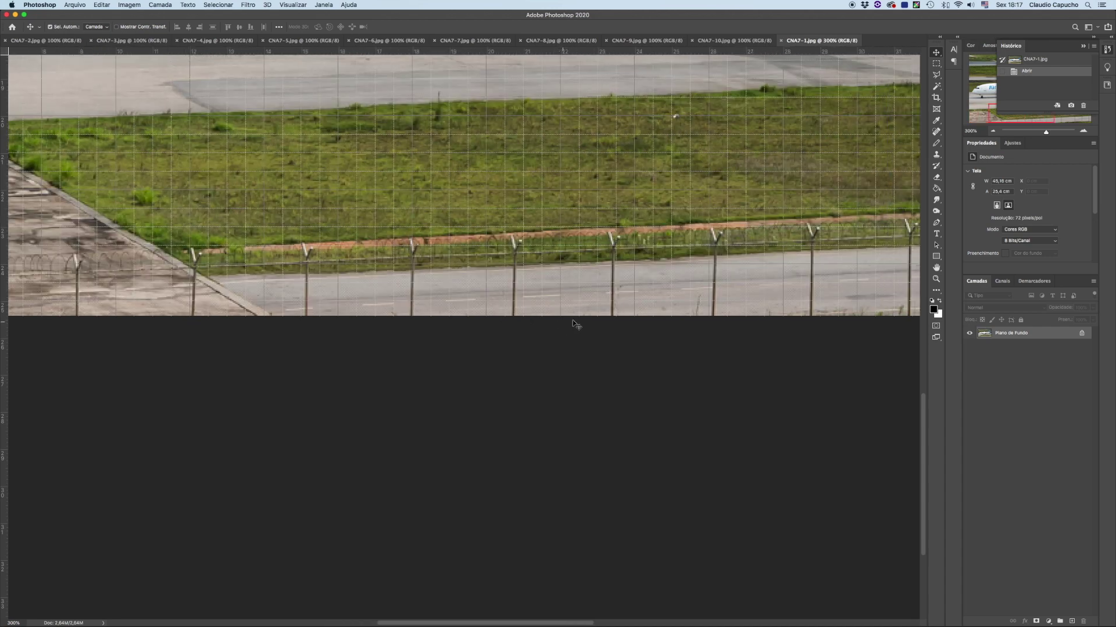
pyautogui.hscroll(3, 601, 327)
pyautogui.hscroll(2, 597, 324)
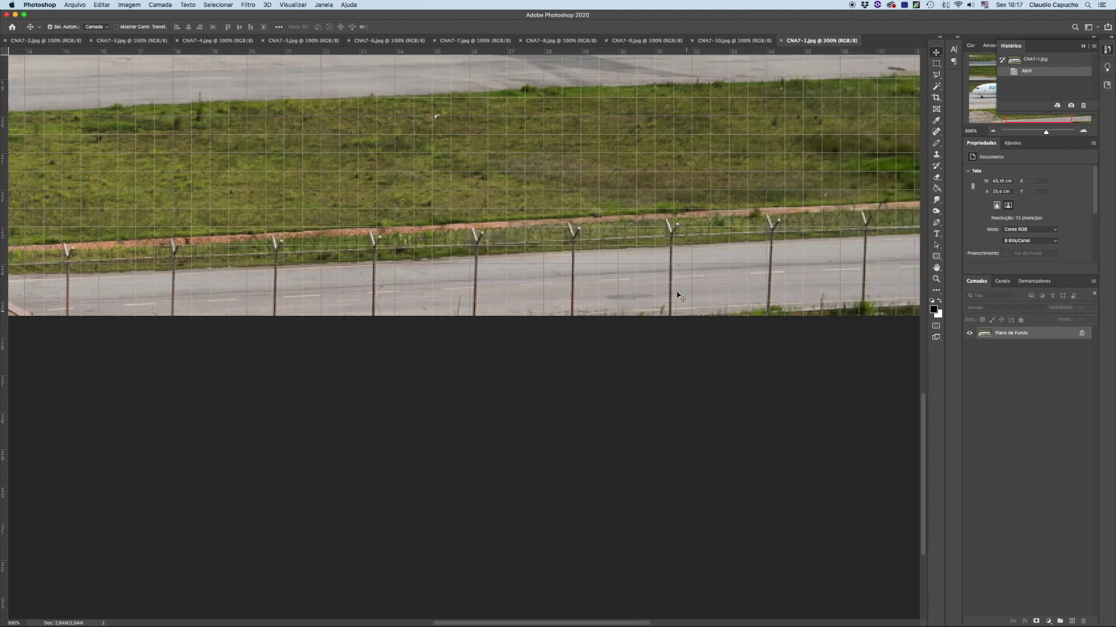
pyautogui.hotkey('ctrl', '1')
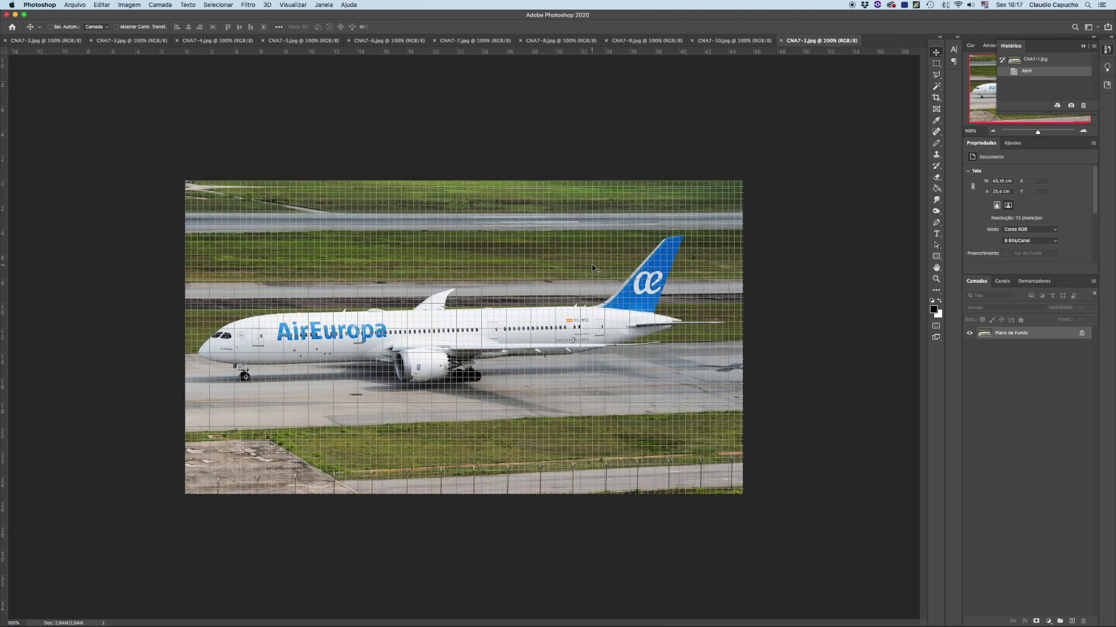
pyautogui.hotkey('ctrl', "'")
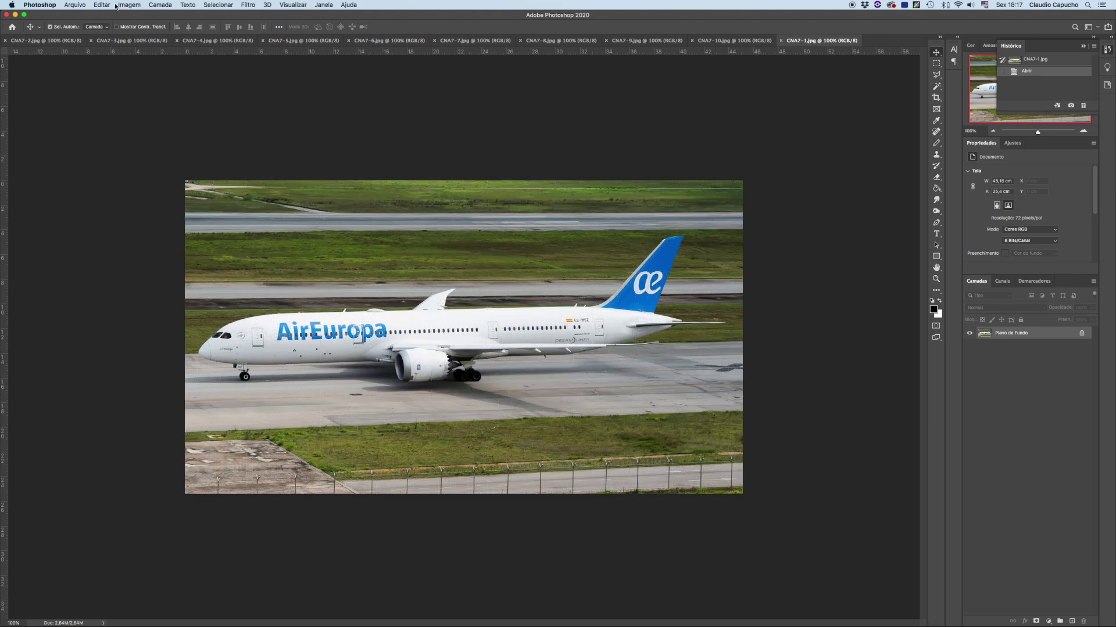
# - Apply Image > Adjustments > Equalize to the Air Europa photo, then undo it
pyautogui.click(132, 6)
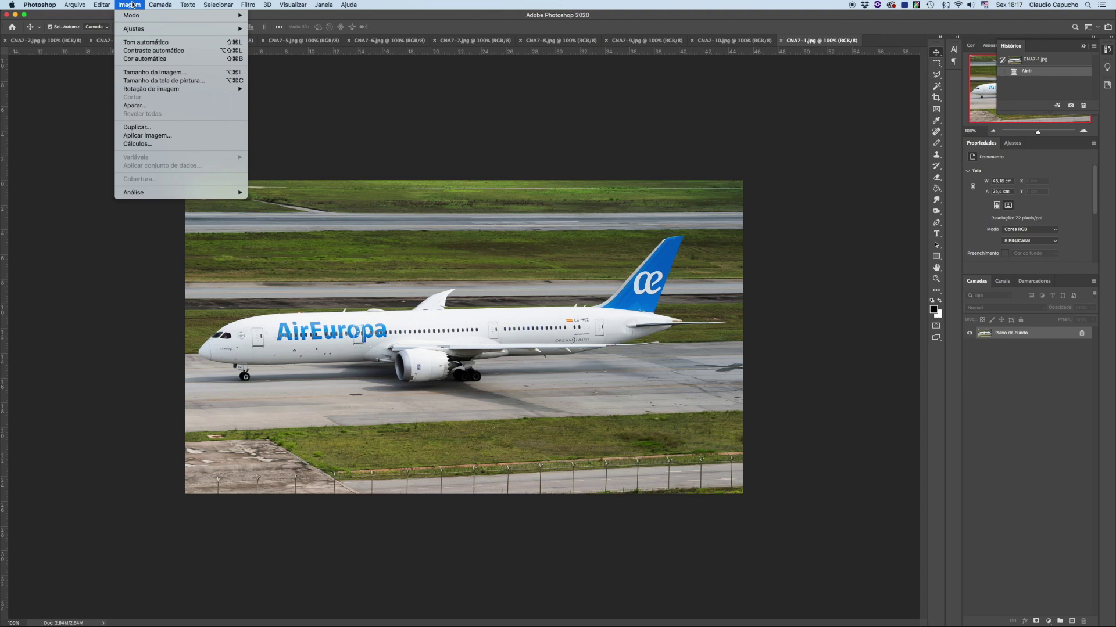
pyautogui.moveTo(134, 29)
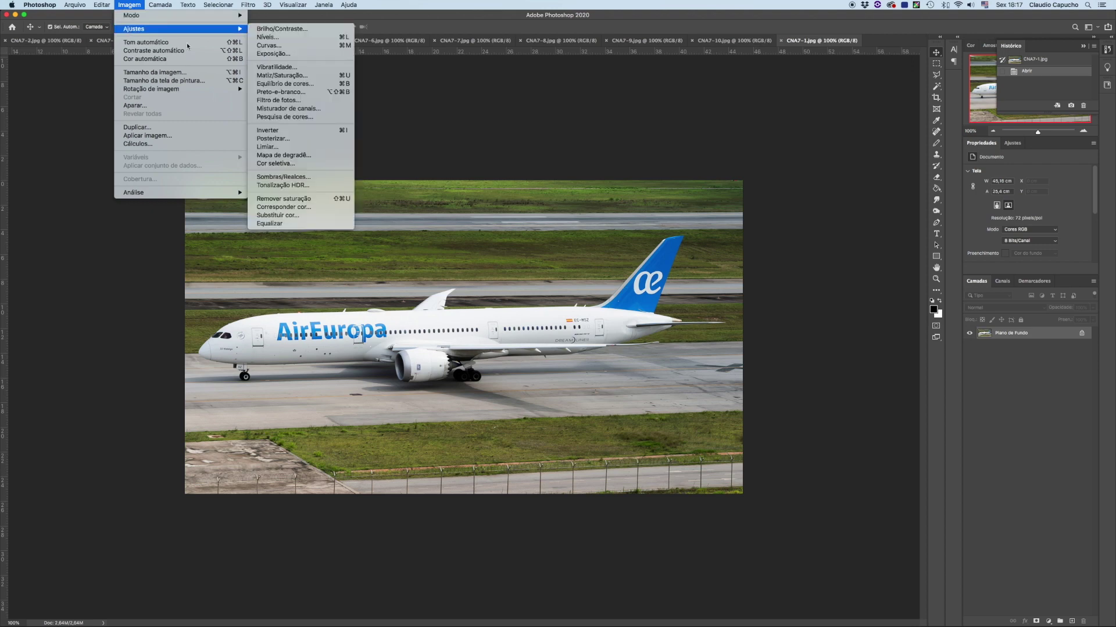
pyautogui.click(300, 225)
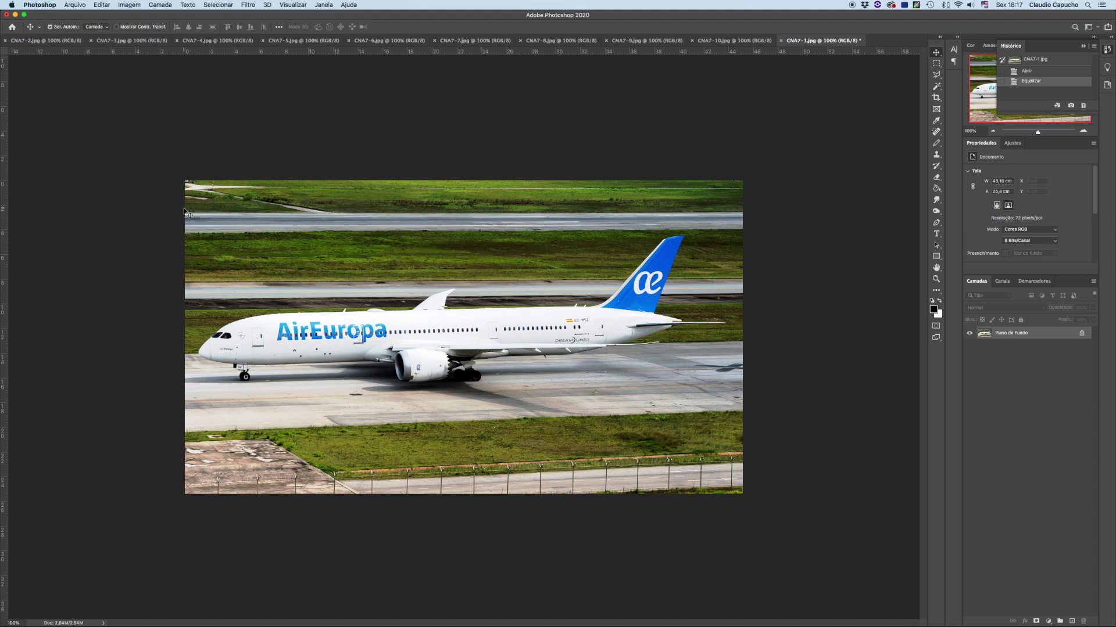
pyautogui.hotkey('ctrl', 'z')
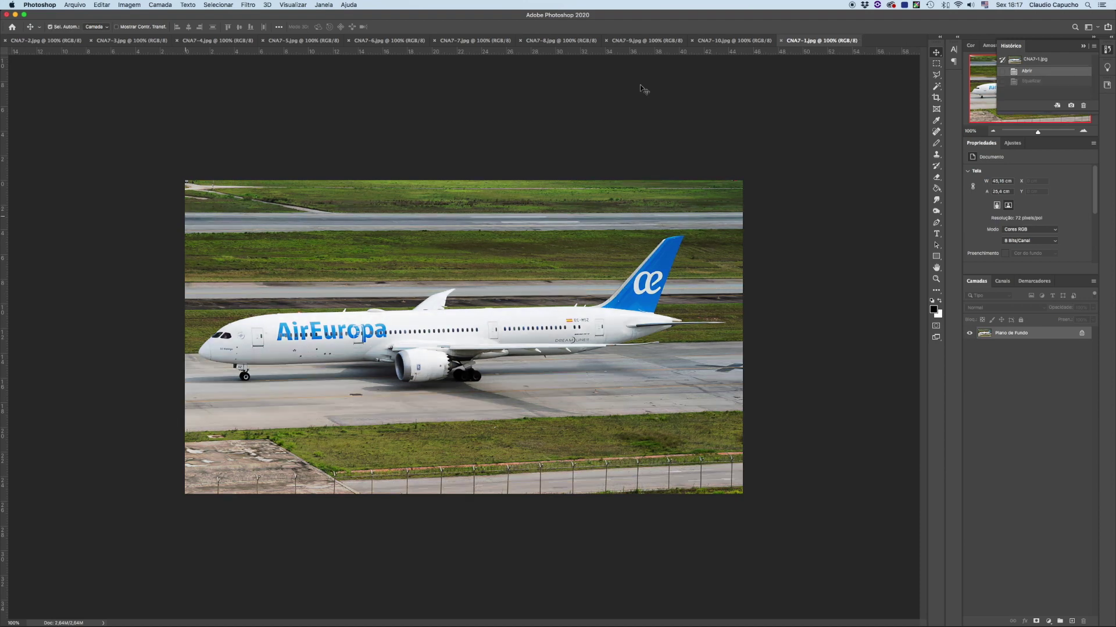
# - Close CNA7-1.jpg and view the South African photo with a grid at 200%
pyautogui.click(781, 41)
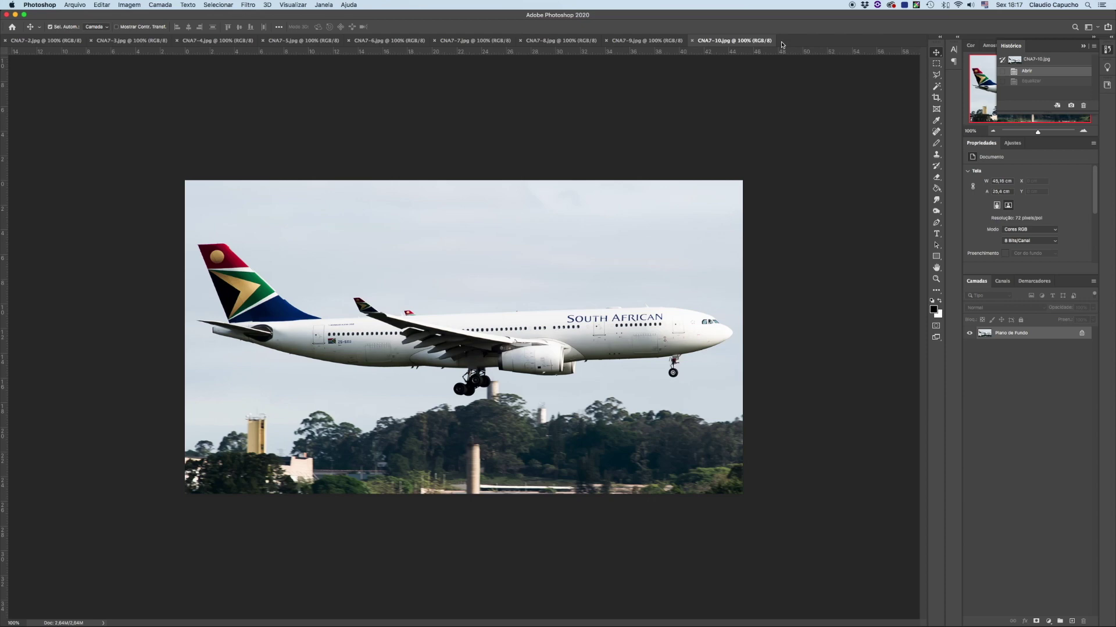
pyautogui.hotkey('ctrl', "'")
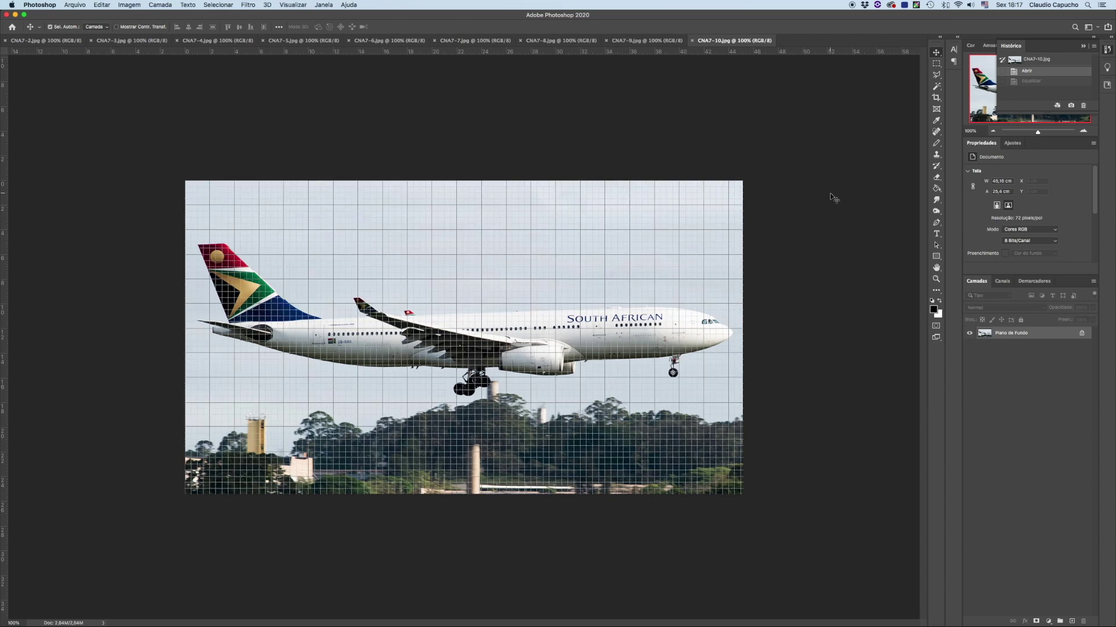
pyautogui.press('super+plus')
pyautogui.scroll(-5, 790, 232)
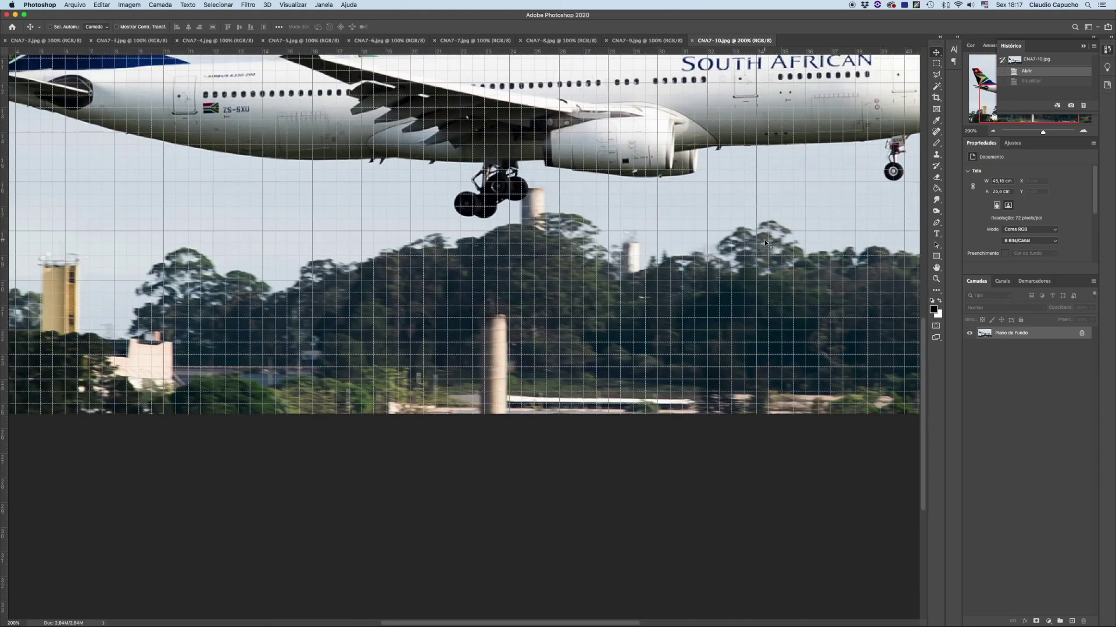
pyautogui.scroll(-3, 766, 244)
# - Inspect the South African jet's landing gear at 300%, then hide the grid
pyautogui.press('super+plus')
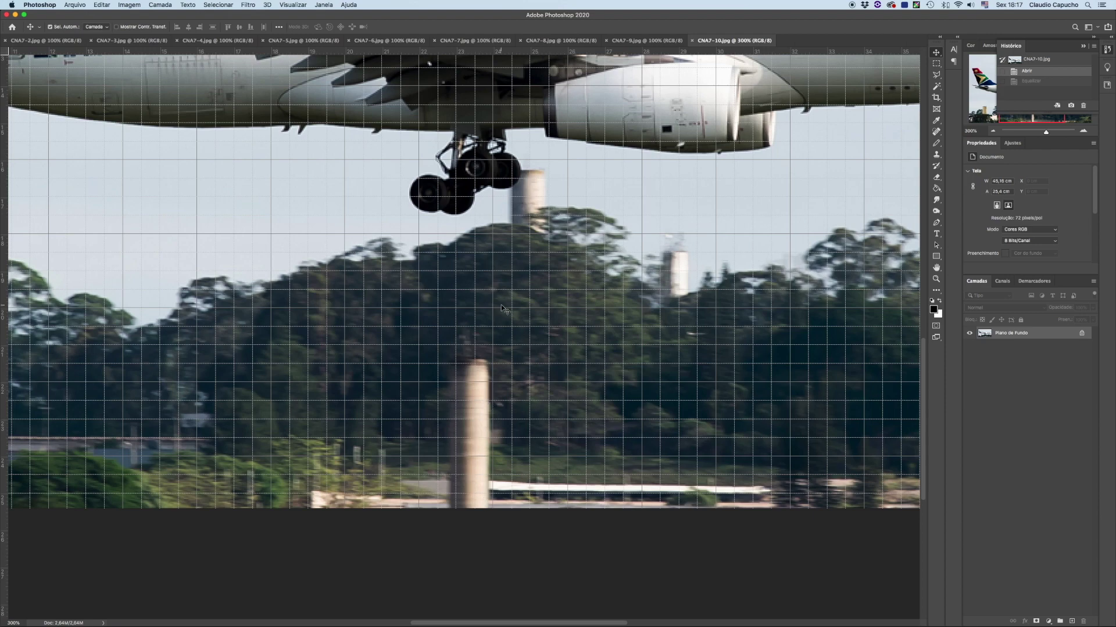
pyautogui.scroll(-2, 502, 309)
pyautogui.scroll(-2, 503, 308)
pyautogui.scroll(-2, 503, 308)
pyautogui.scroll(-2, 503, 308)
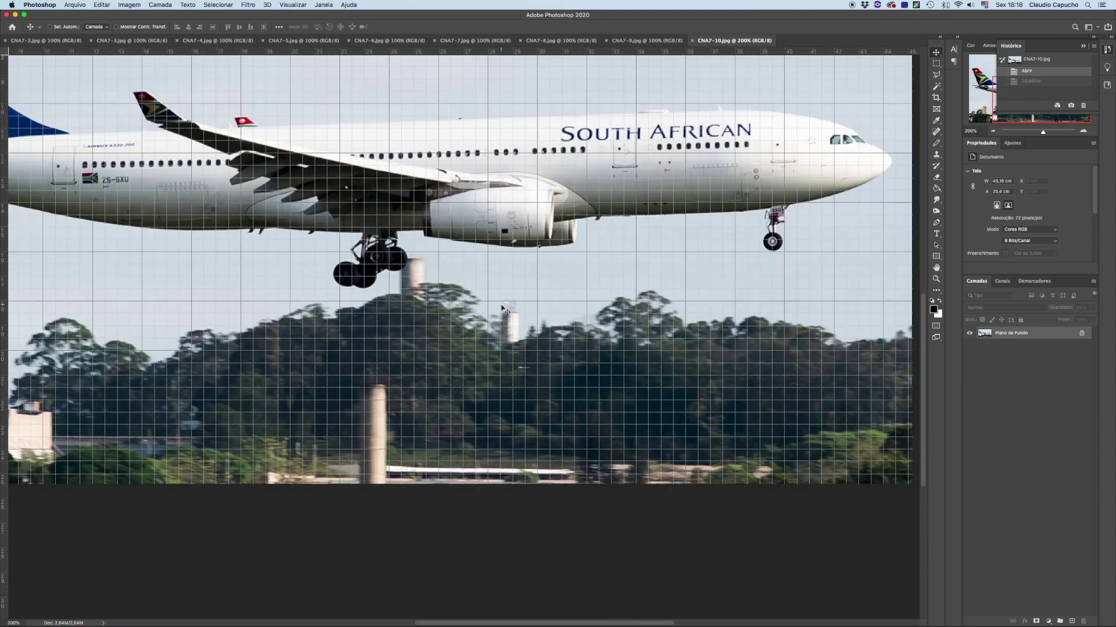
pyautogui.scroll(-2, 502, 309)
pyautogui.press('super+apostrophe')
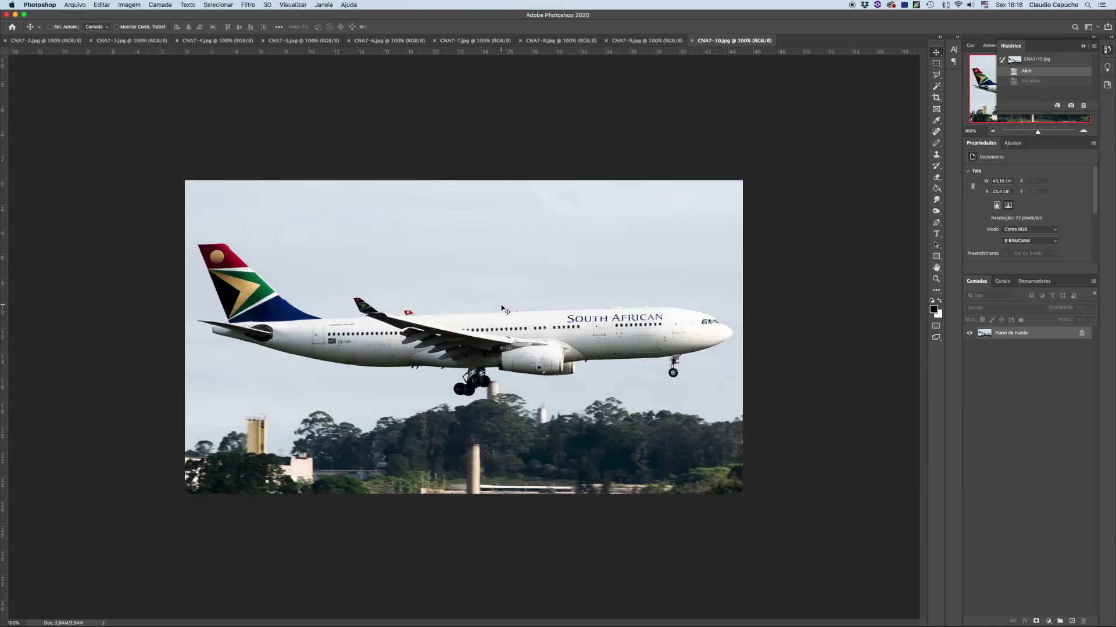
pyautogui.click(162, 5)
pyautogui.moveTo(140, 29)
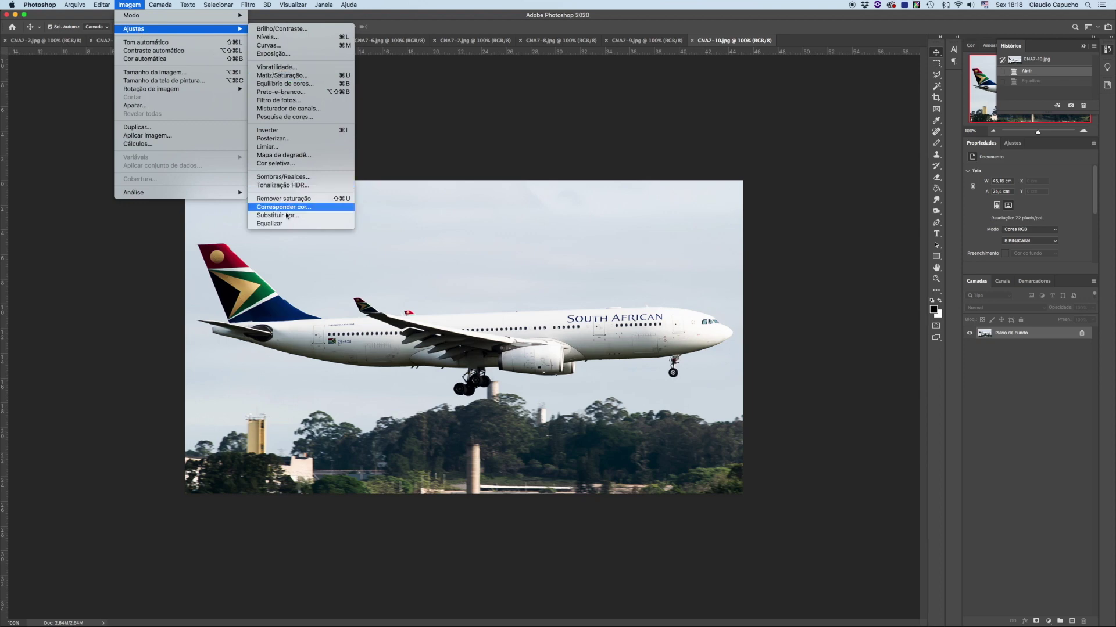
pyautogui.click(290, 226)
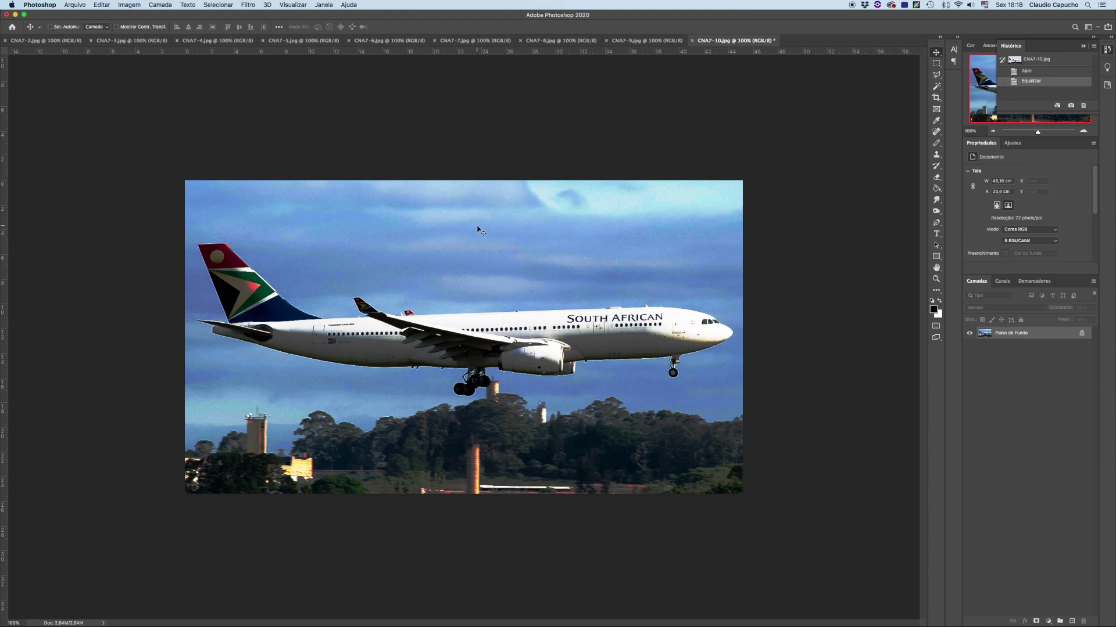
pyautogui.scroll(2, 478, 231)
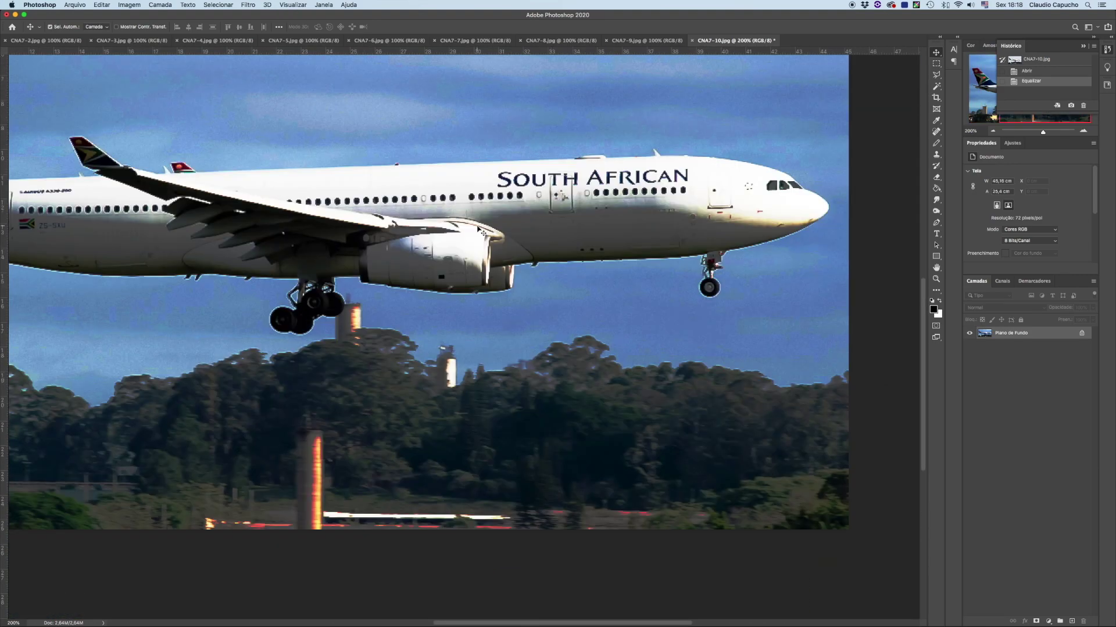
pyautogui.hscroll(-10, 478, 230)
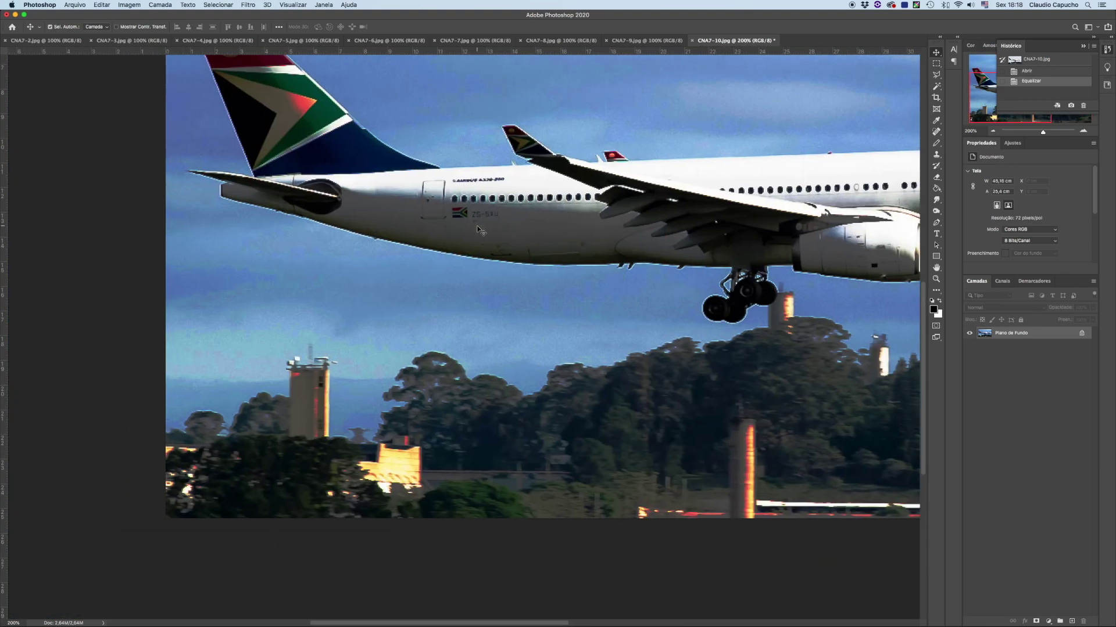
pyautogui.scroll(5, 478, 230)
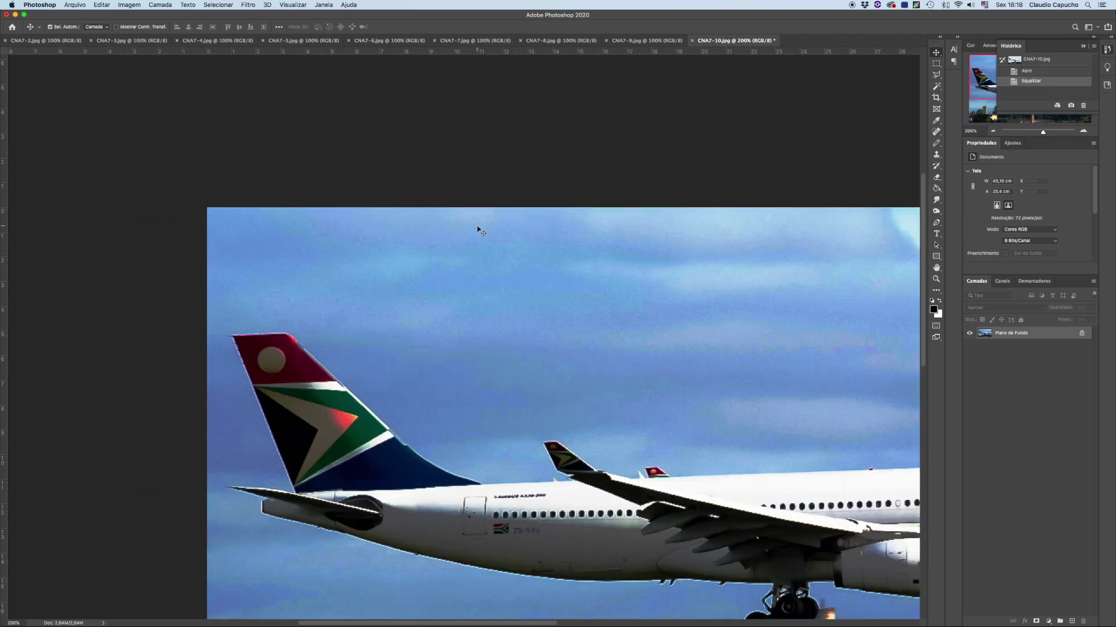
pyautogui.scroll(-2, 478, 231)
pyautogui.hscroll(5, 478, 230)
pyautogui.hscroll(8, 478, 231)
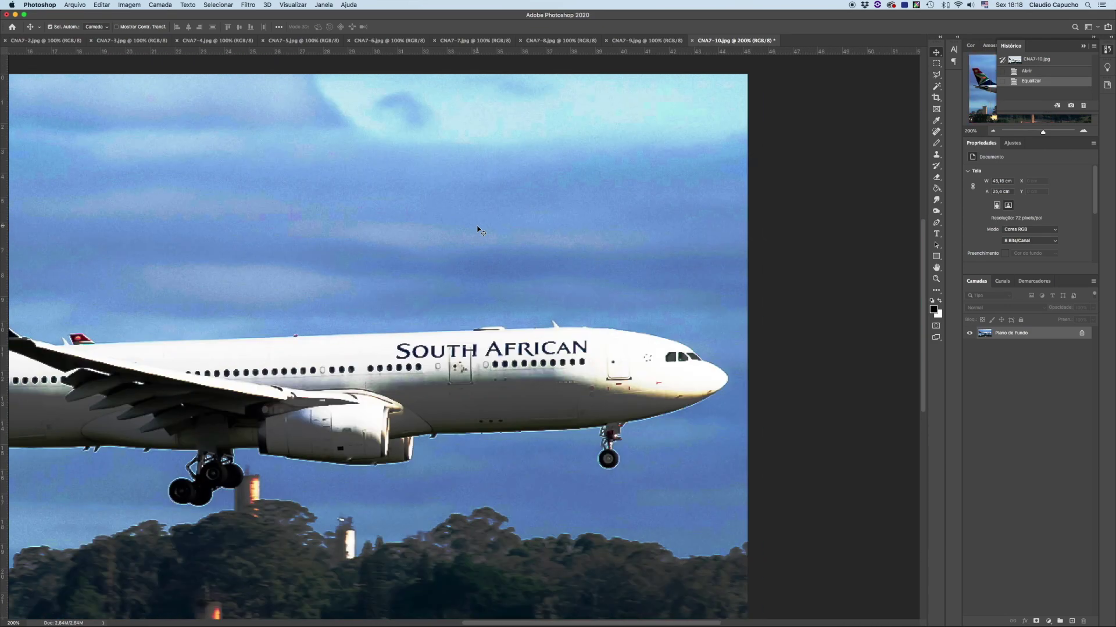
pyautogui.scroll(-2, 478, 231)
pyautogui.scroll(-2, 478, 230)
pyautogui.hscroll(-3, 478, 230)
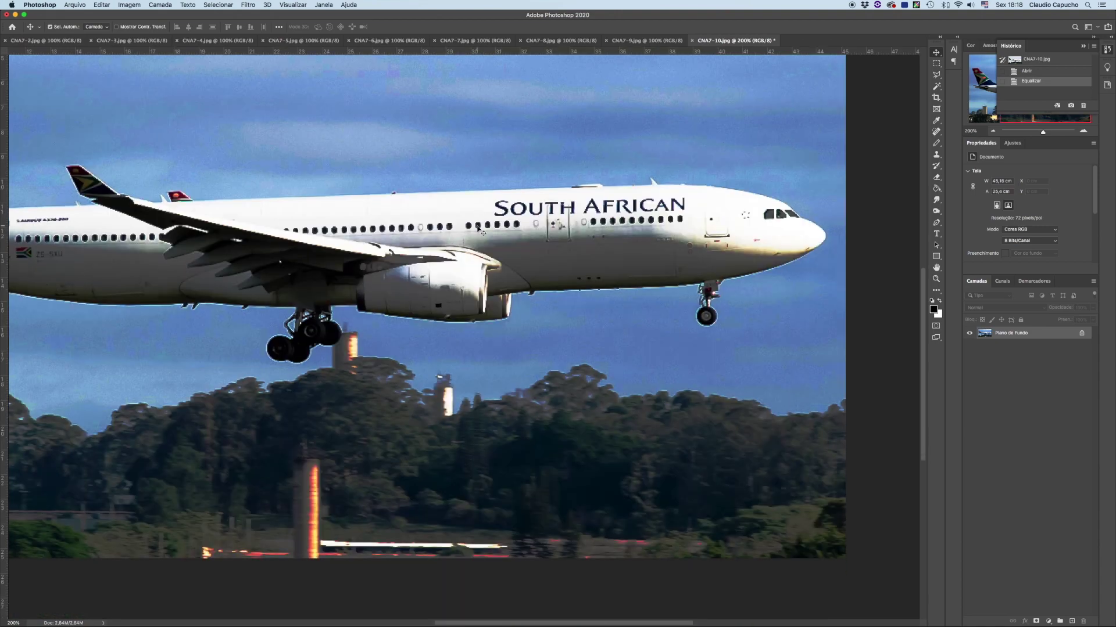
pyautogui.hscroll(-3, 478, 230)
pyautogui.press('super+1')
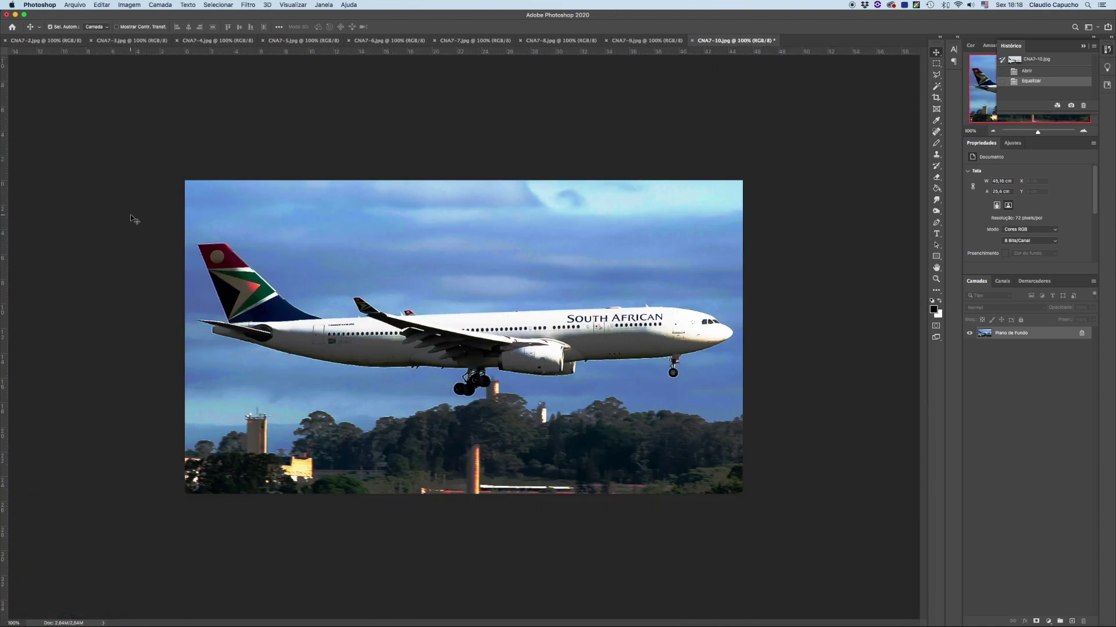
pyautogui.press('super+z')
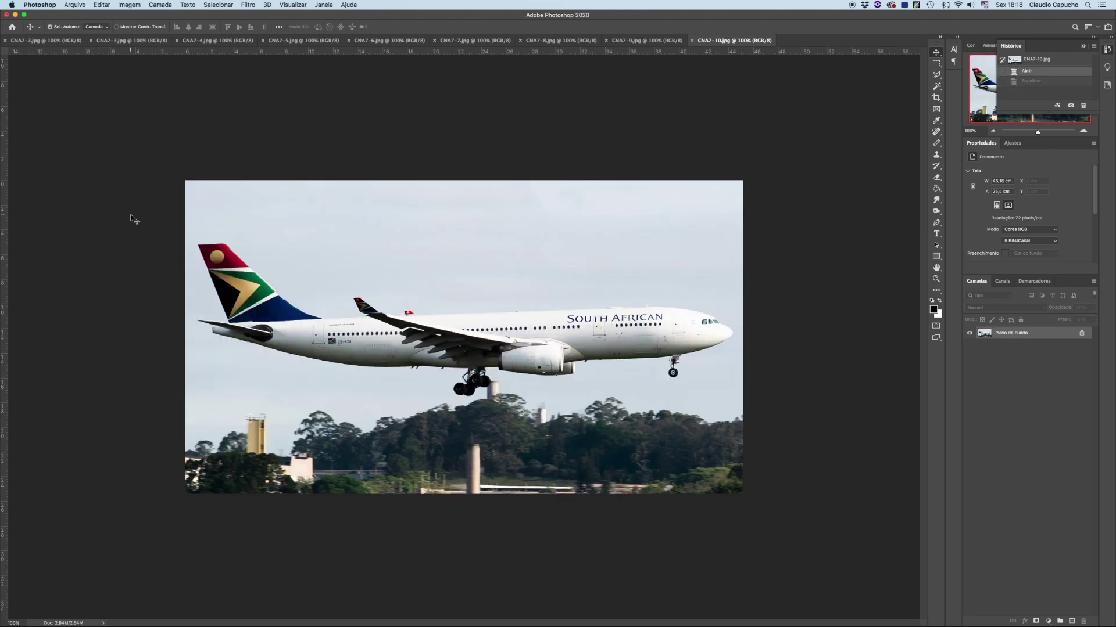
pyautogui.press('super+w')
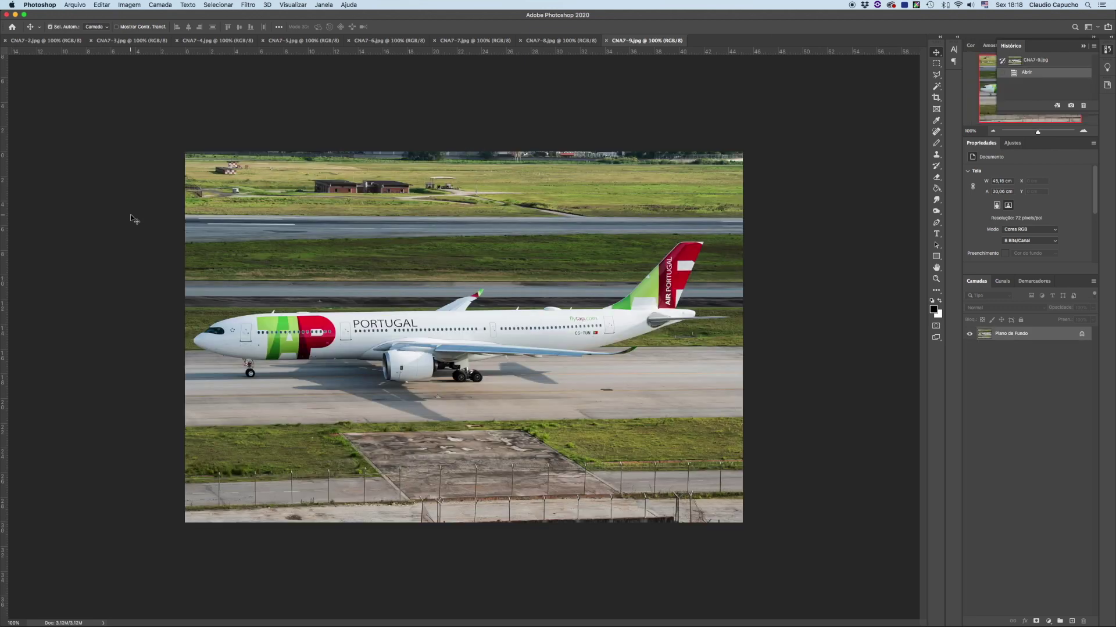
pyautogui.press('super+apostrophe')
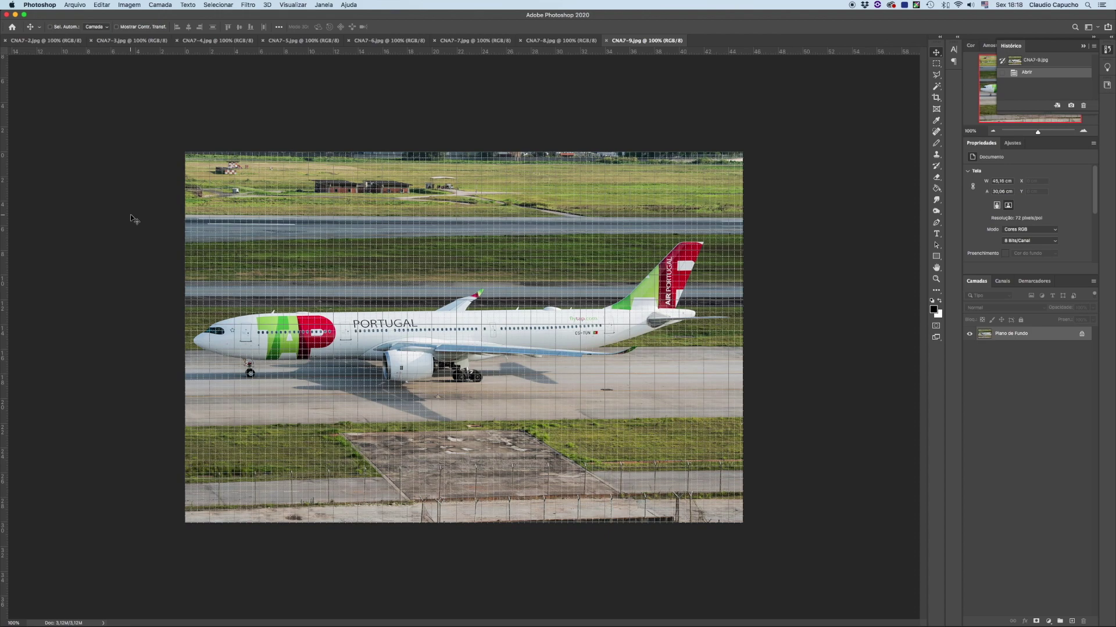
pyautogui.press('super+plus')
pyautogui.scroll(-5, 133, 218)
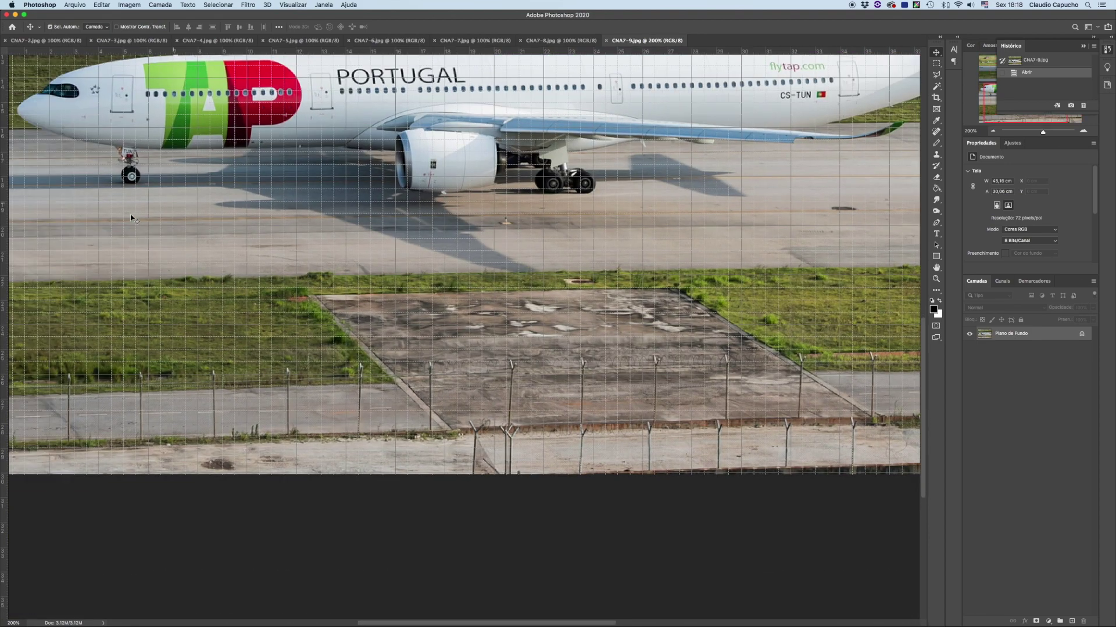
pyautogui.press('super+plus')
pyautogui.scroll(-1, 132, 218)
pyautogui.hscroll(-1, 133, 219)
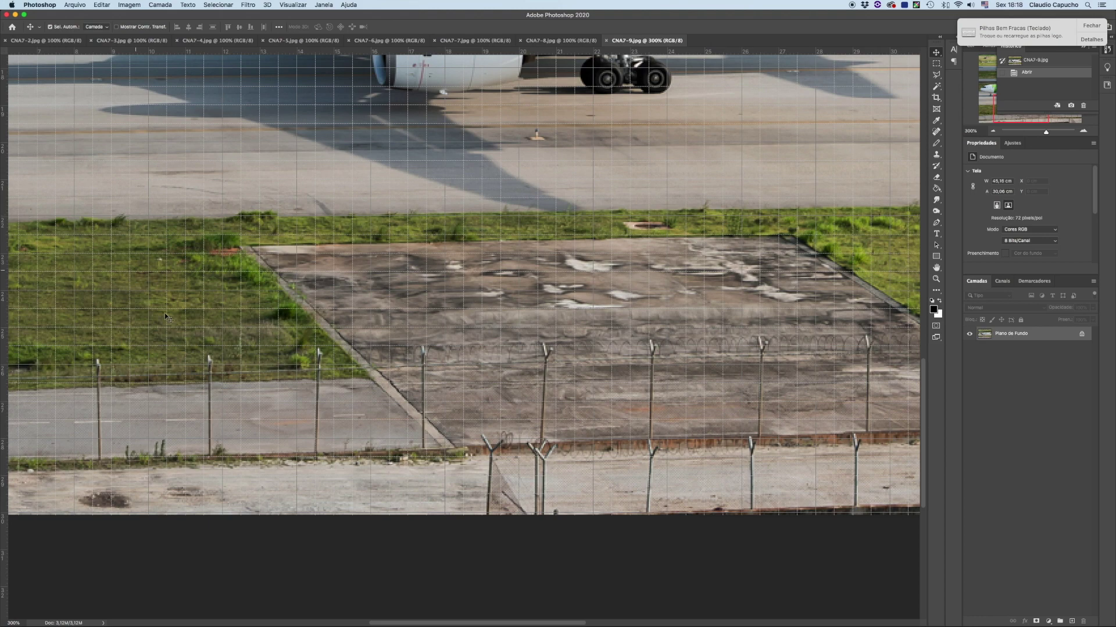
pyautogui.hscroll(10, 212, 422)
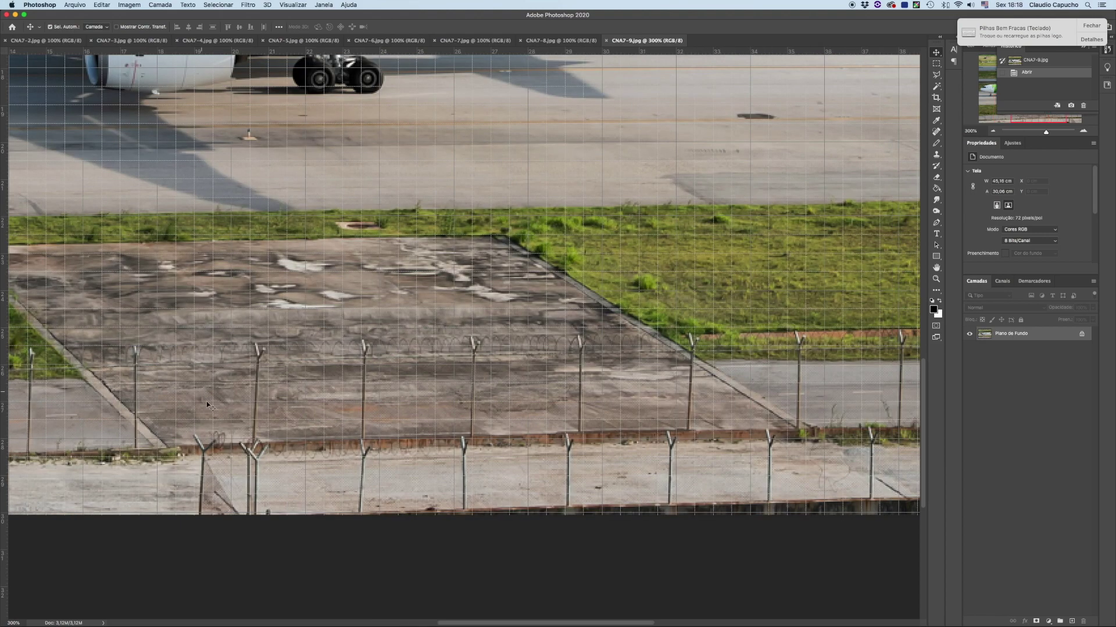
pyautogui.scroll(1, 394, 436)
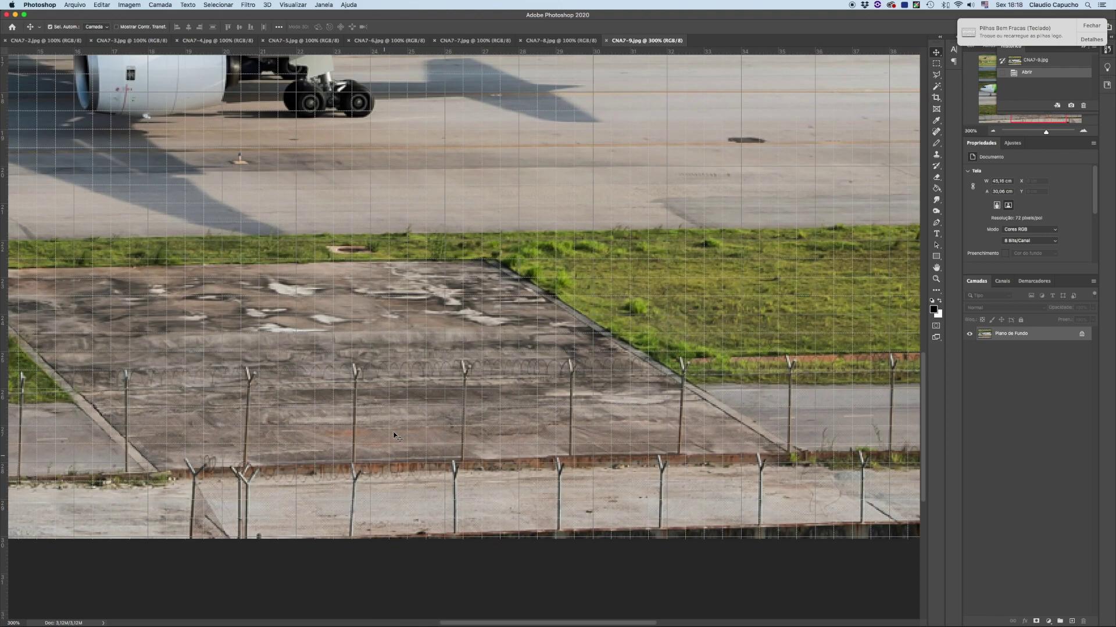
pyautogui.scroll(5, 394, 435)
pyautogui.scroll(-6, 394, 435)
pyautogui.hscroll(-8, 394, 435)
pyautogui.hscroll(-9, 394, 435)
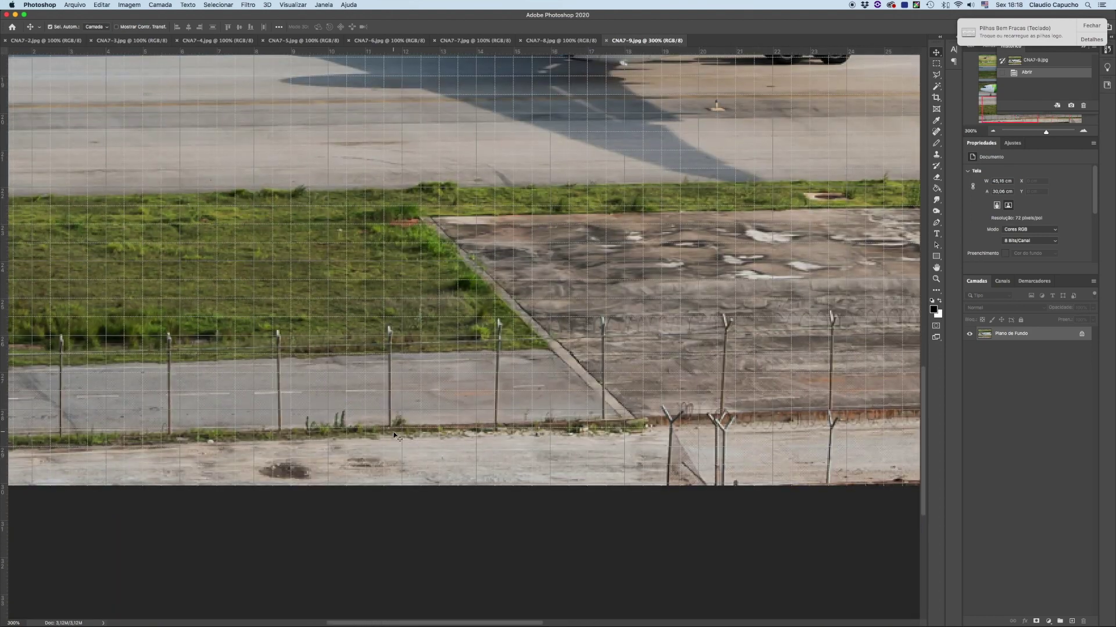
pyautogui.hscroll(-6, 394, 436)
pyautogui.hscroll(5, 394, 435)
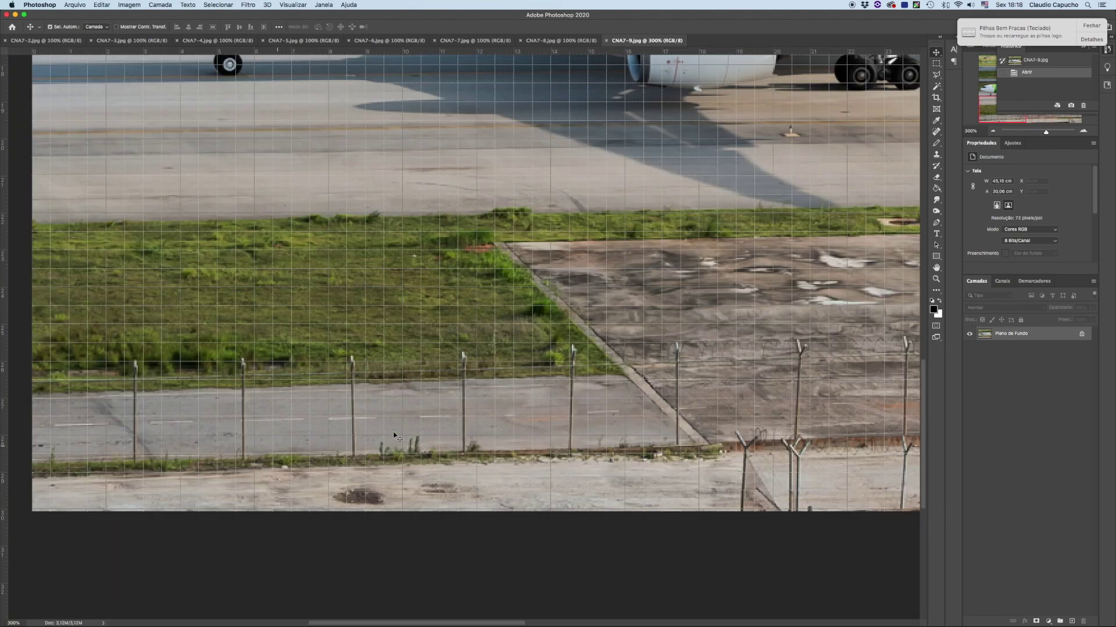
pyautogui.hscroll(6, 393, 435)
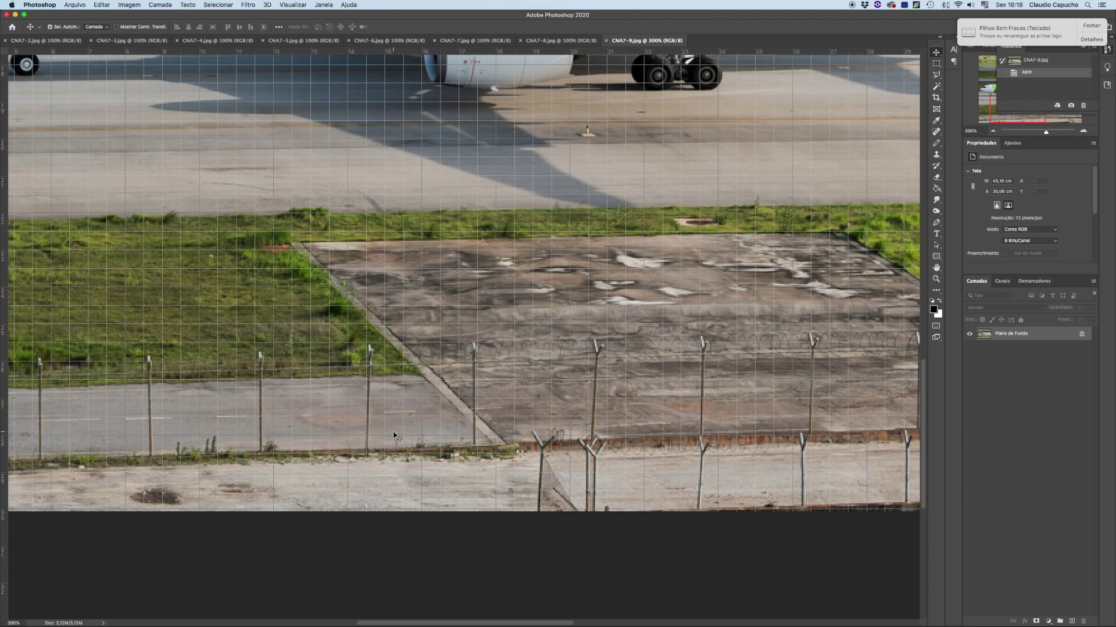
pyautogui.hscroll(6, 394, 435)
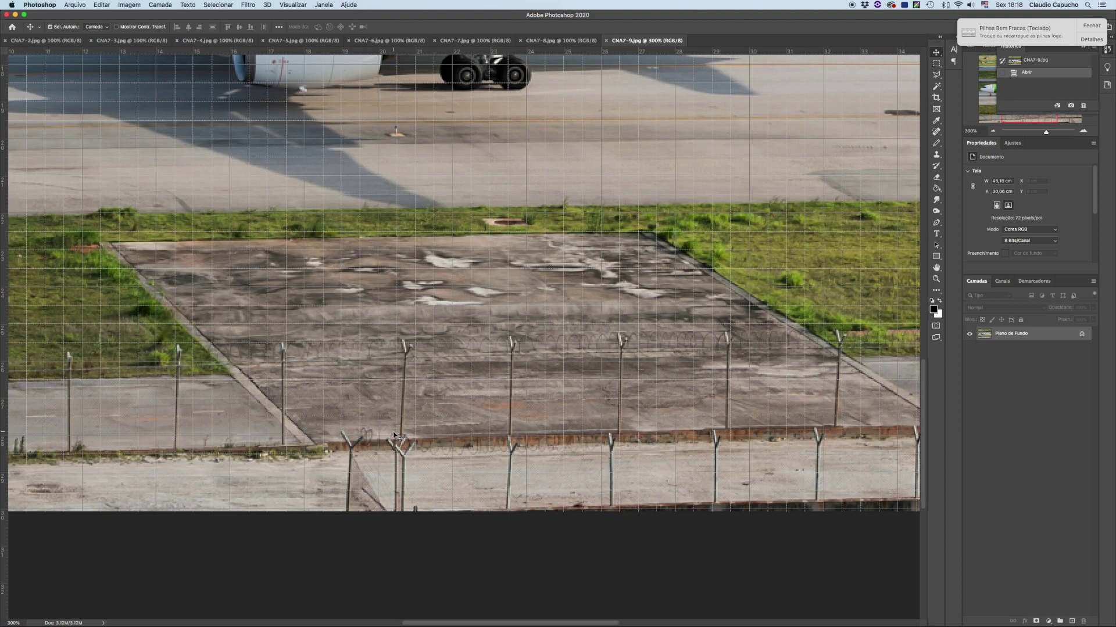
pyautogui.hscroll(4, 394, 435)
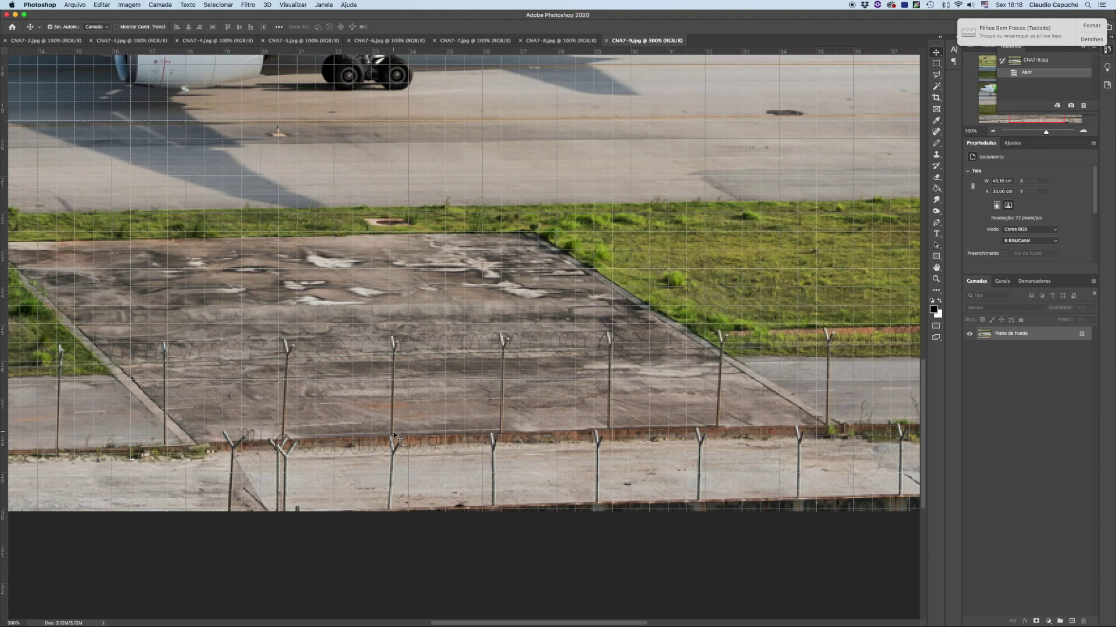
pyautogui.hscroll(5, 394, 435)
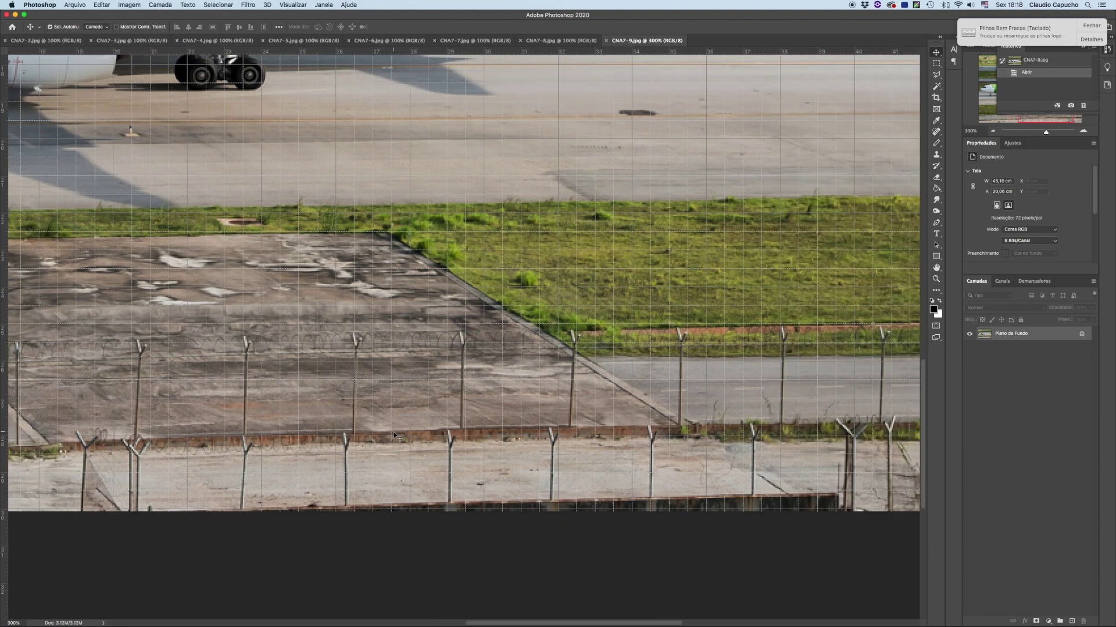
pyautogui.scroll(10, 394, 435)
pyautogui.scroll(5, 394, 435)
pyautogui.scroll(5, 394, 435)
pyautogui.scroll(3, 394, 435)
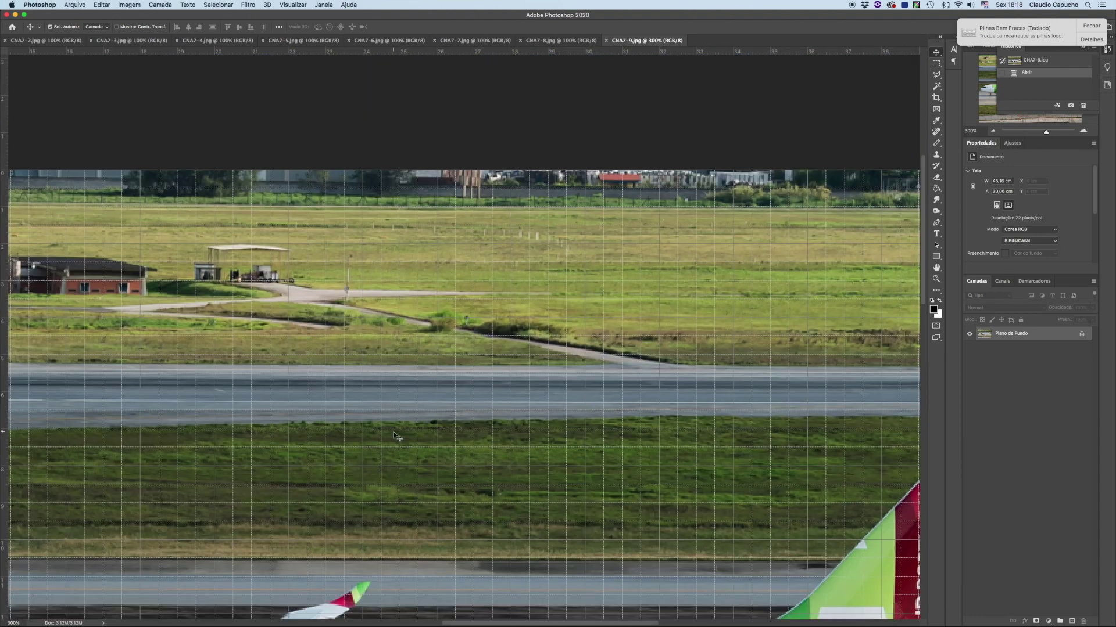
pyautogui.hscroll(3, 393, 436)
pyautogui.hscroll(2, 417, 441)
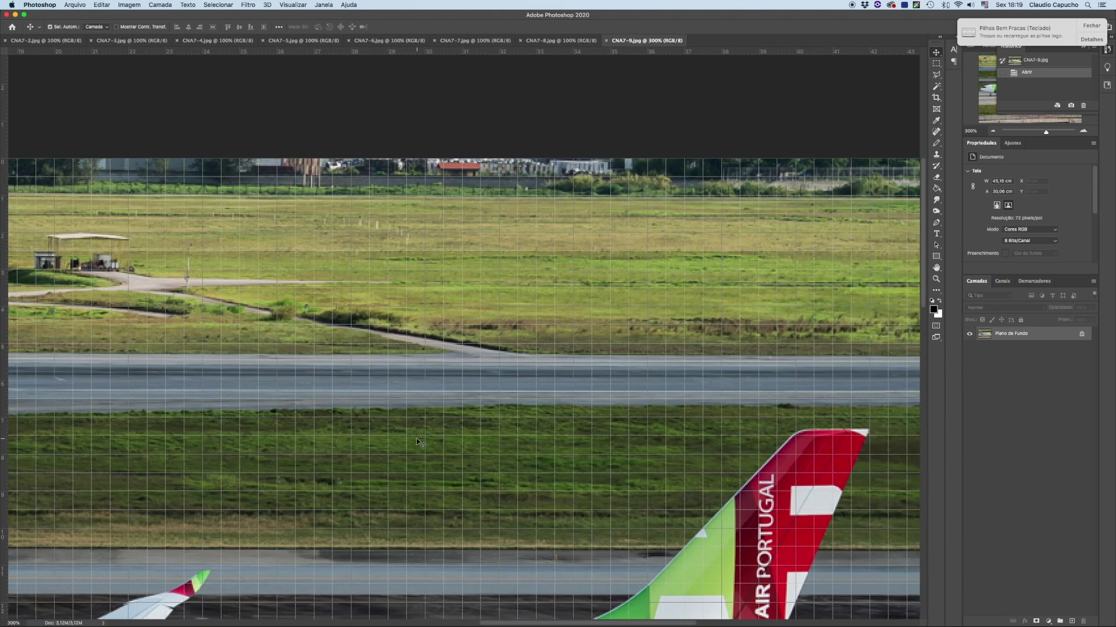
pyautogui.hscroll(-9, 417, 441)
pyautogui.hscroll(-4, 417, 442)
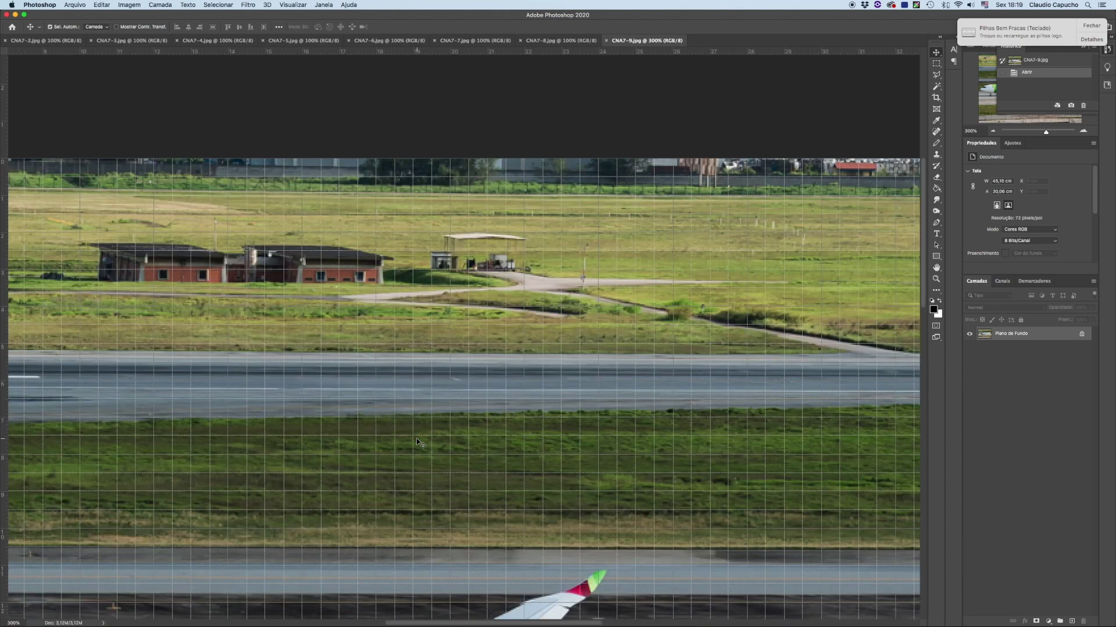
pyautogui.scroll(-2, 417, 442)
pyautogui.hscroll(-2, 417, 442)
pyautogui.hscroll(-2, 417, 442)
pyautogui.hscroll(-3, 417, 442)
pyautogui.hscroll(-1, 418, 443)
pyautogui.scroll(1, 417, 443)
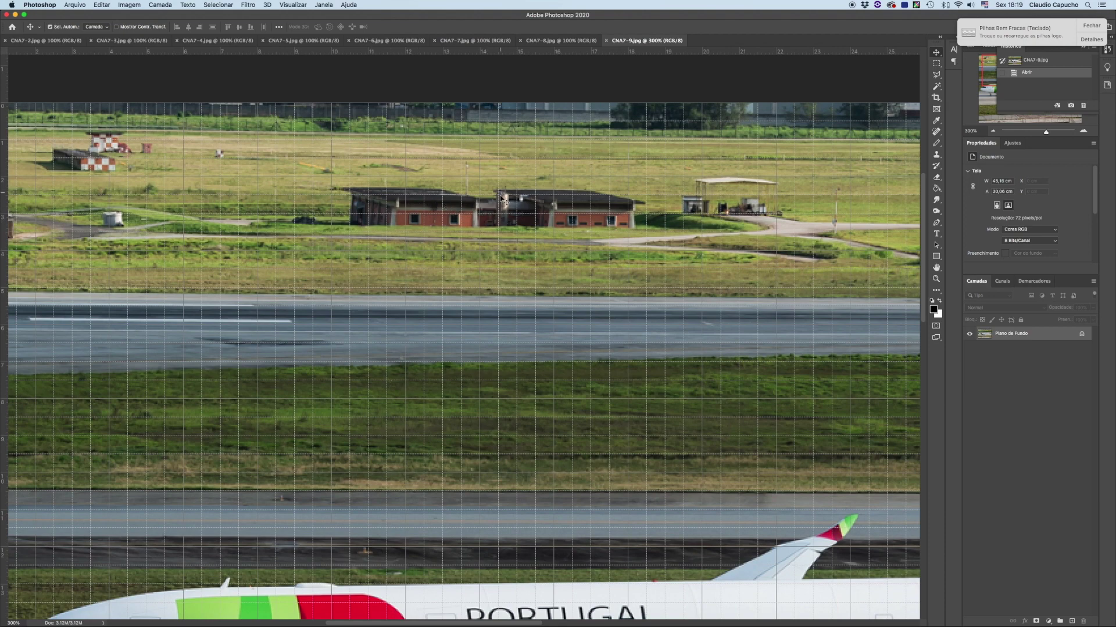
pyautogui.hscroll(1, 620, 241)
pyautogui.hscroll(2, 620, 241)
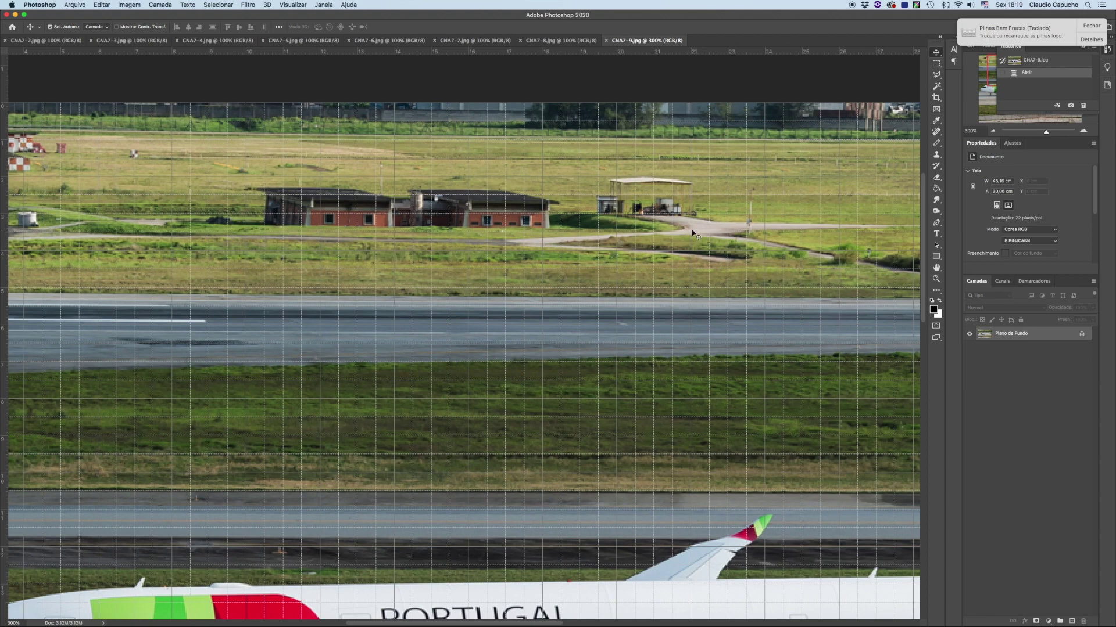
pyautogui.hscroll(3, 690, 231)
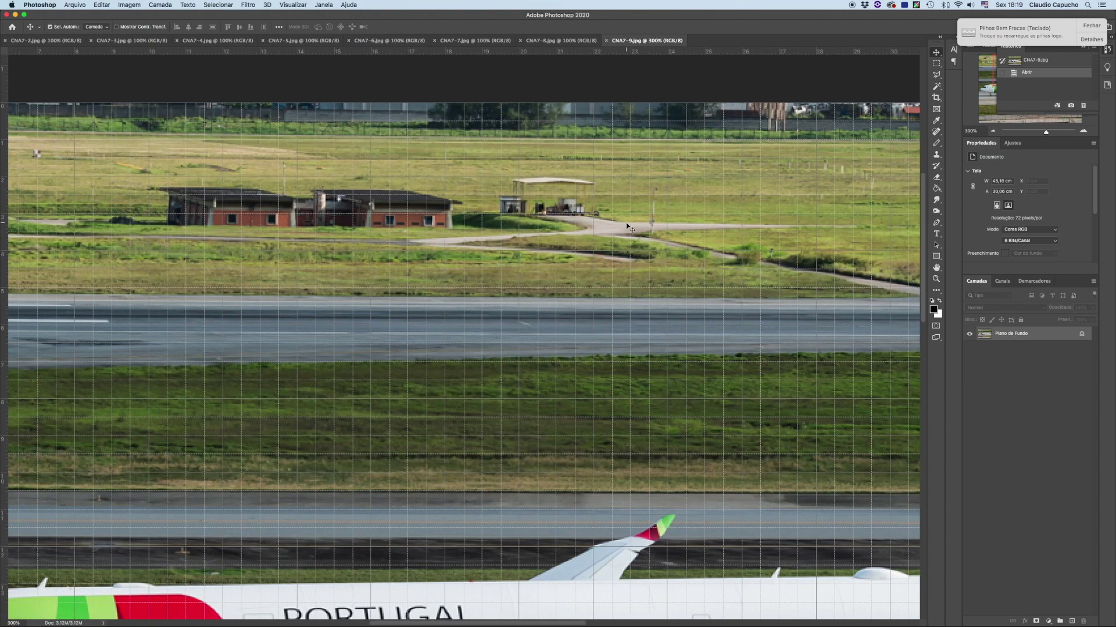
pyautogui.scroll(1, 598, 219)
pyautogui.scroll(1, 599, 219)
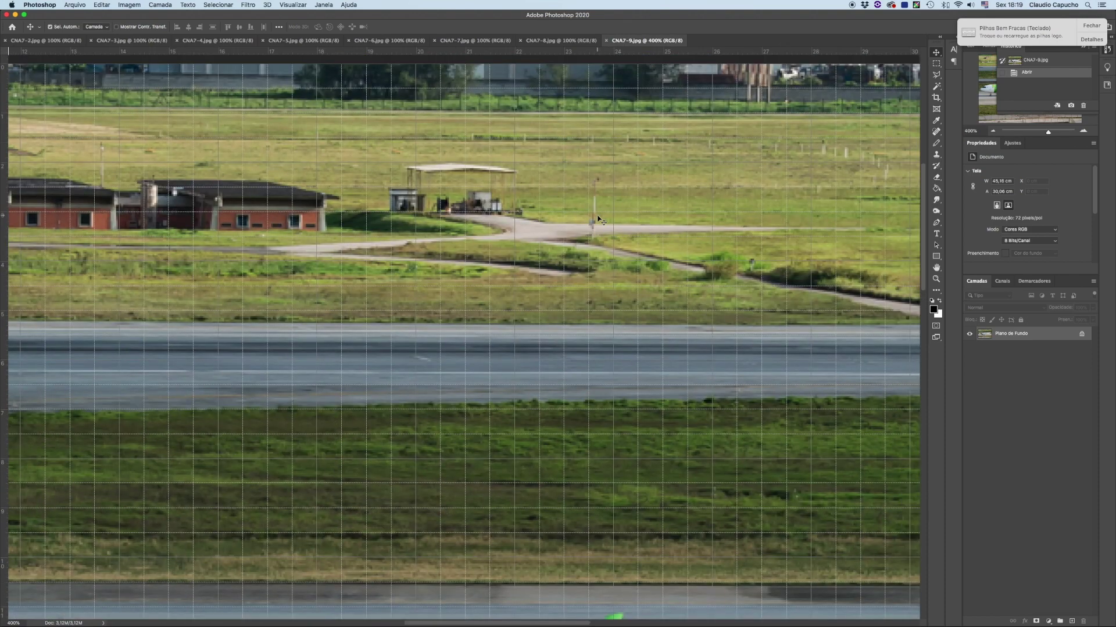
pyautogui.hscroll(-3, 599, 219)
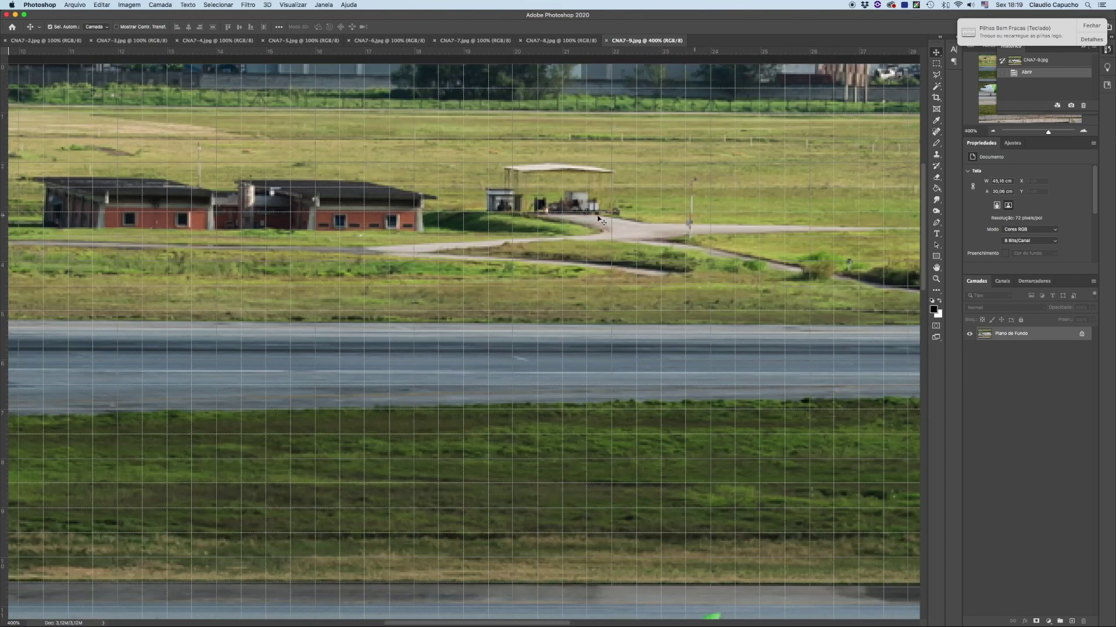
pyautogui.hscroll(-1, 599, 219)
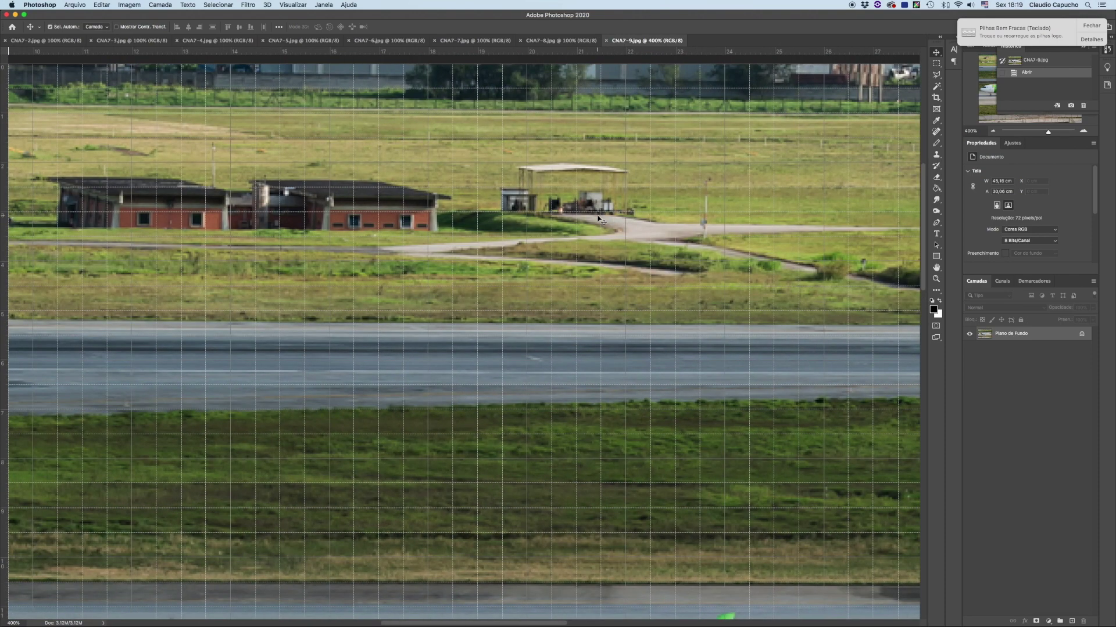
pyautogui.hscroll(-3, 598, 219)
pyautogui.hscroll(-1, 599, 219)
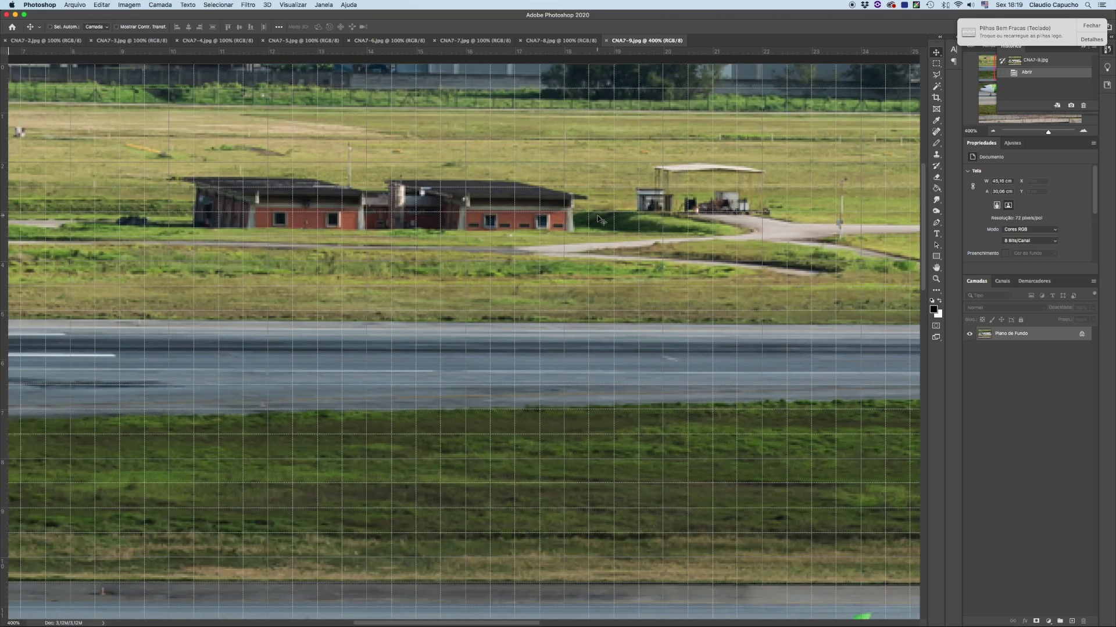
pyautogui.press('super')
pyautogui.scroll(1, 344, 249)
pyautogui.hscroll(-3, 344, 249)
pyautogui.scroll(1, 345, 252)
pyautogui.scroll(1, 345, 252)
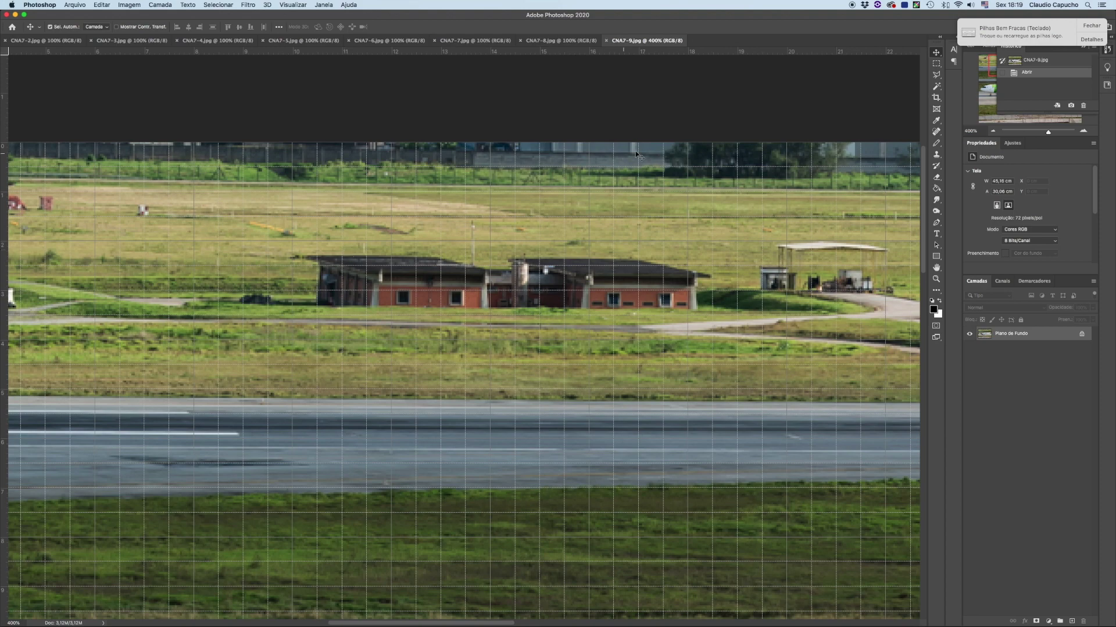
pyautogui.press('super+1')
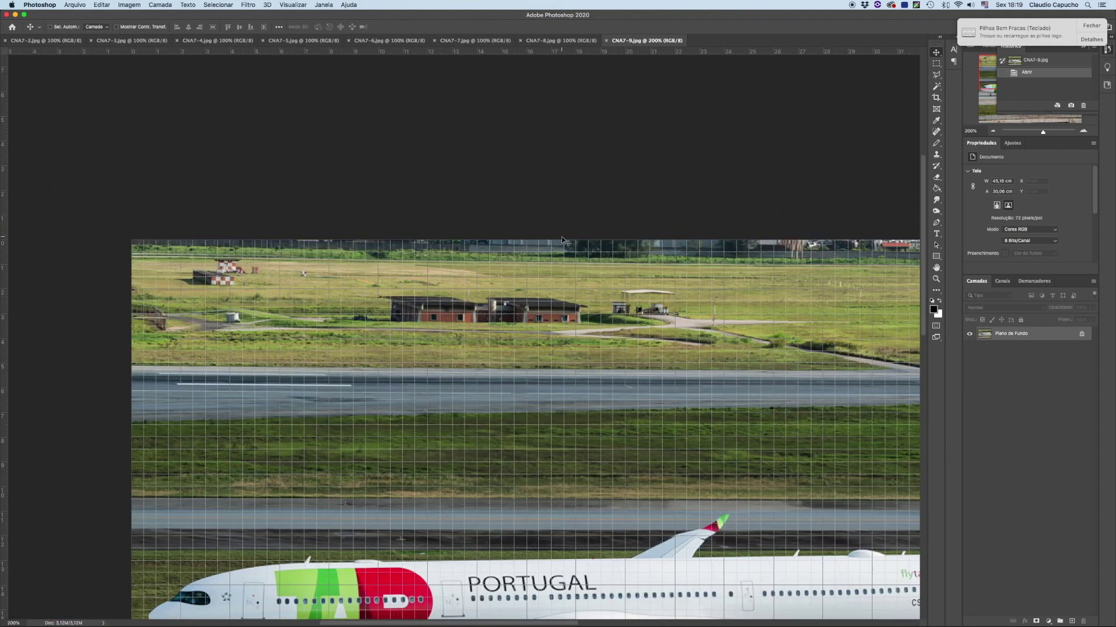
# - Hide the grid, equalize the TAP Portugal photo, and close it without saving
pyautogui.press('super+apostrophe')
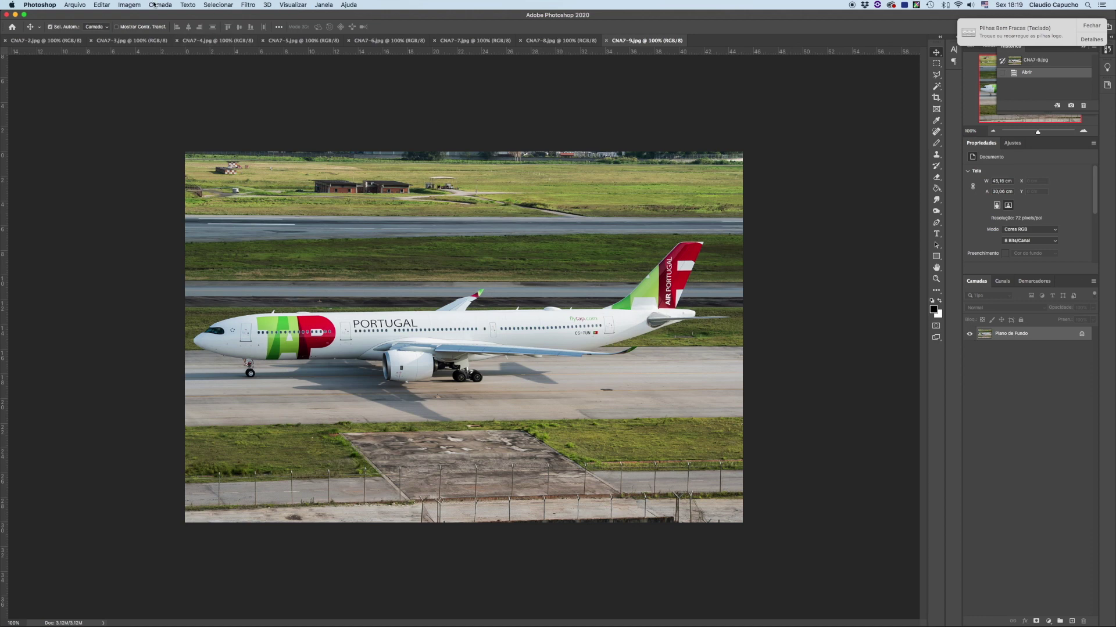
pyautogui.click(154, 5)
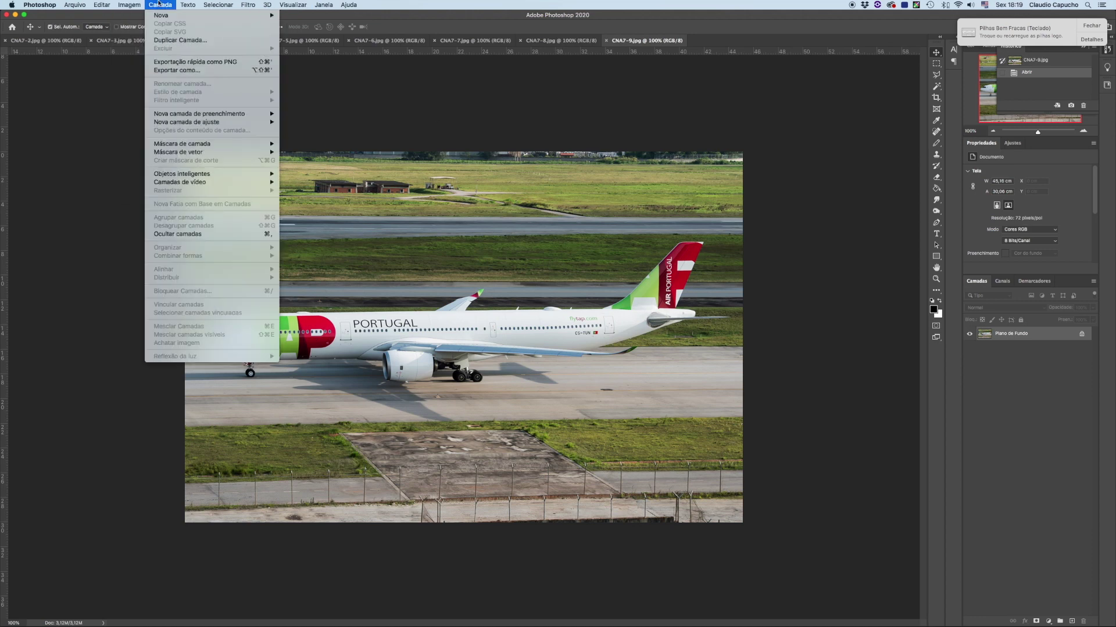
pyautogui.moveTo(129, 5)
pyautogui.moveTo(135, 29)
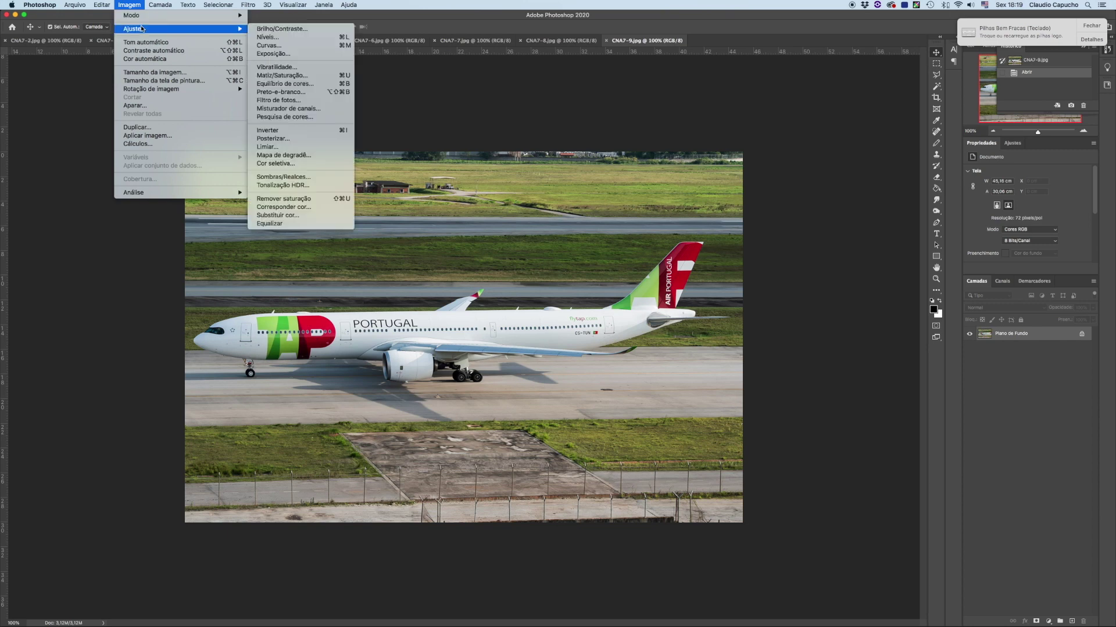
pyautogui.click(310, 225)
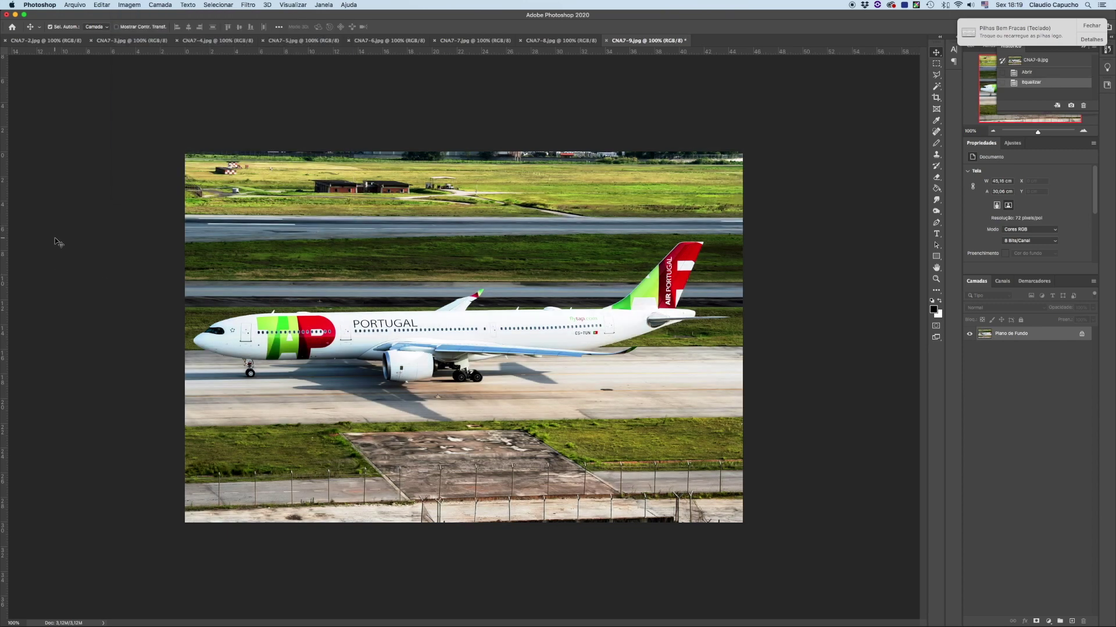
pyautogui.press('super+w')
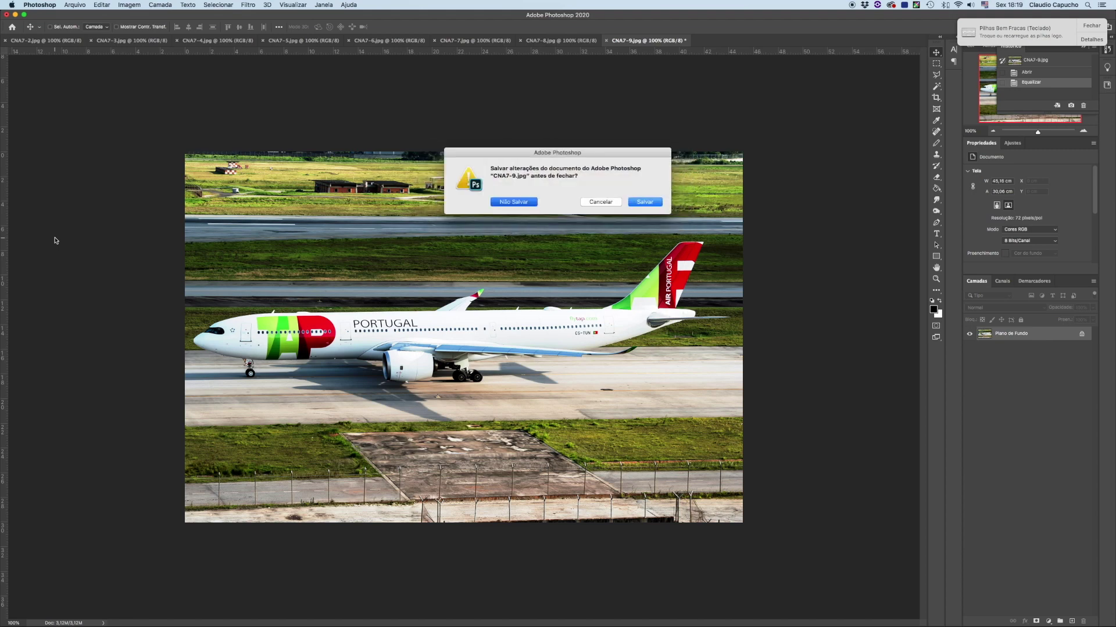
pyautogui.press('super+d')
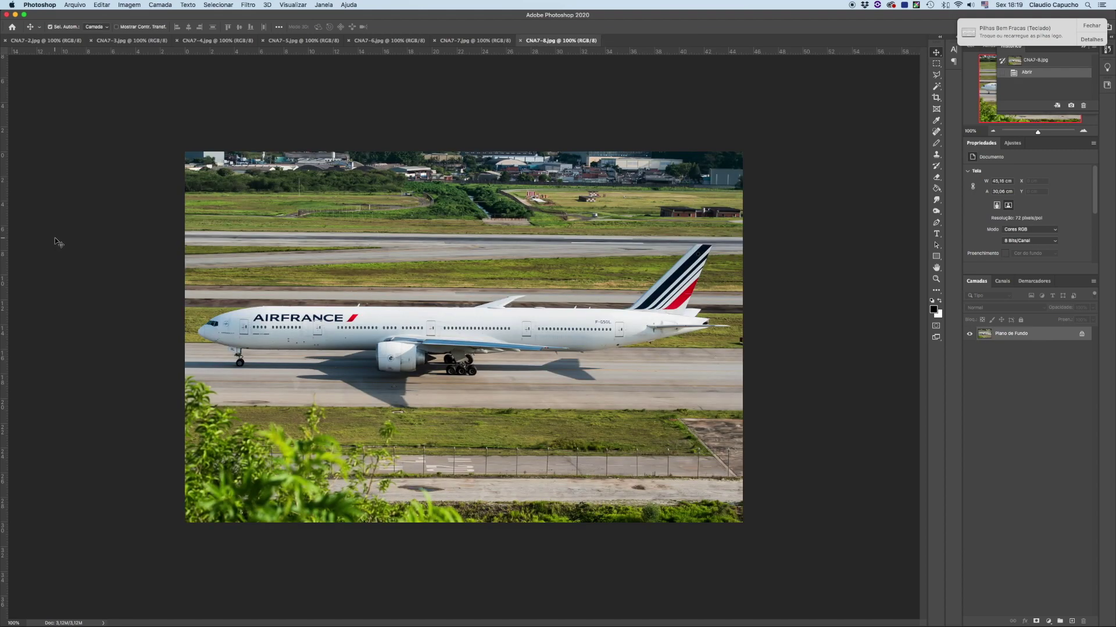
# - Toggle the grid on the Air France photo and pan around it at 200%
pyautogui.press('super+plus')
pyautogui.press('super+apostrophe')
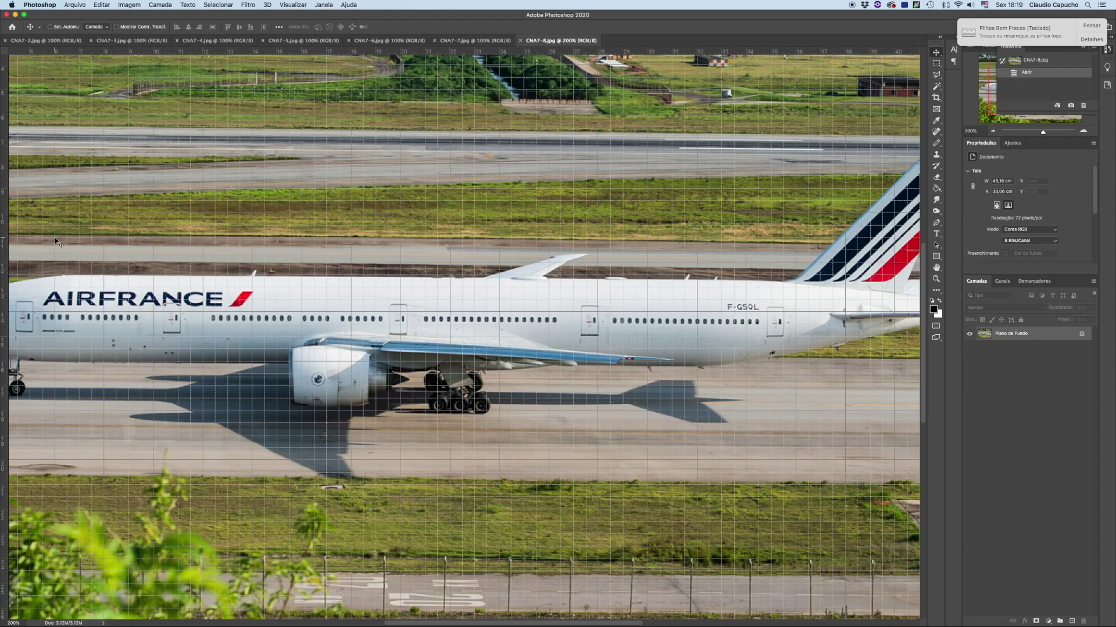
pyautogui.press('super+minus')
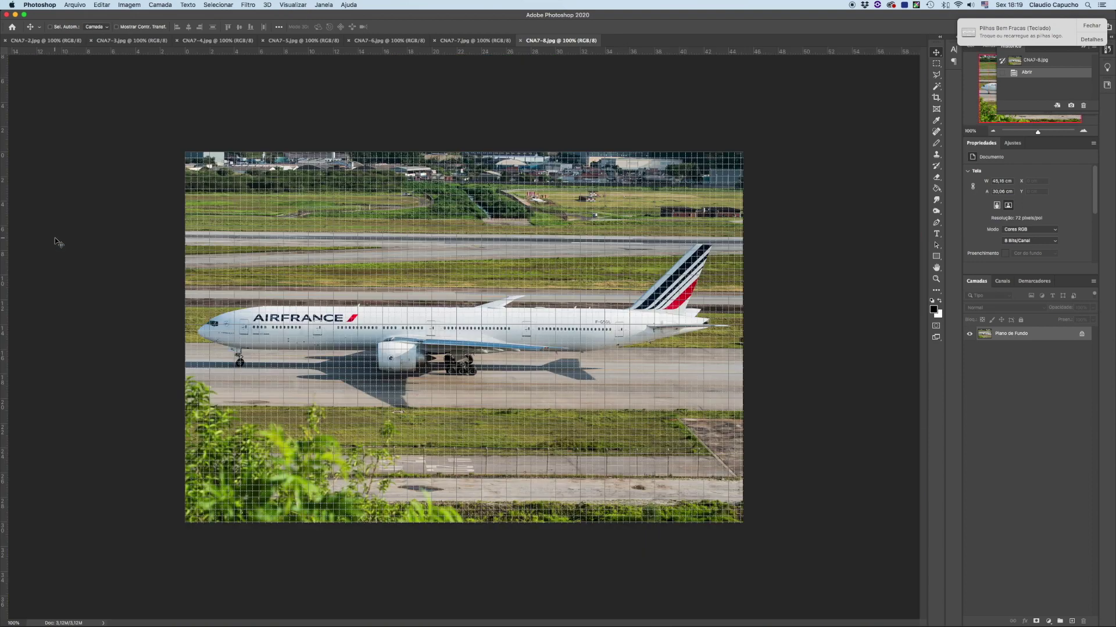
pyautogui.press('super+apostrophe')
pyautogui.press('super+apostrophe')
pyautogui.press('super+plus')
pyautogui.scroll(3, 56, 241)
pyautogui.scroll(3, 57, 241)
pyautogui.hscroll(2, 57, 241)
# - Zoom the Air France 777 to 300% and pan across the aircraft
pyautogui.press('super+plus')
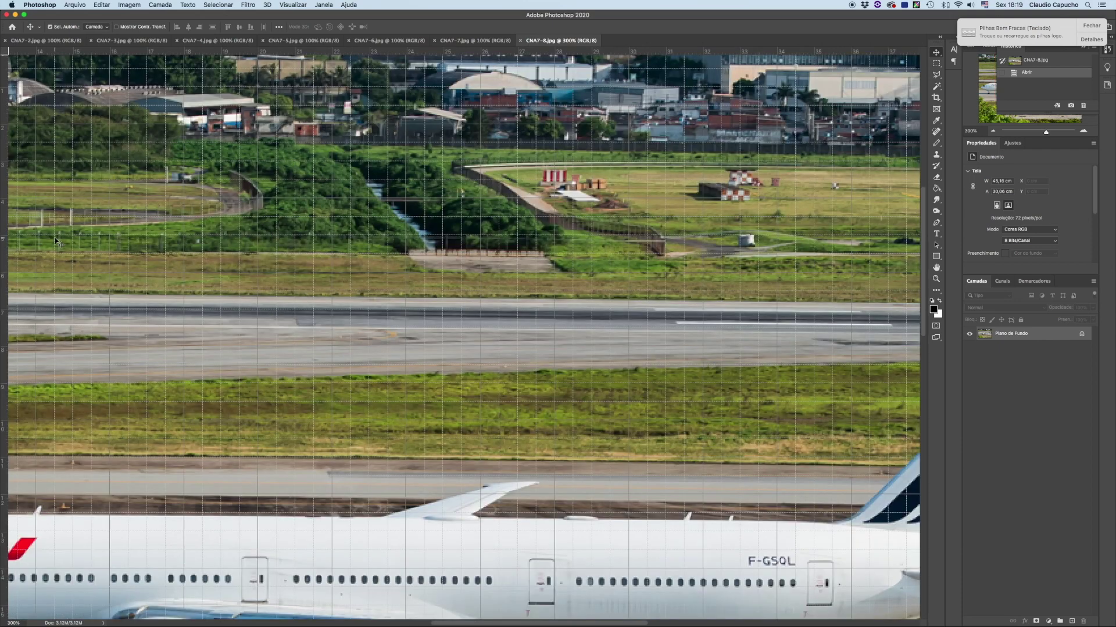
pyautogui.scroll(3, 56, 241)
pyautogui.hscroll(2, 57, 241)
pyautogui.hscroll(2, 56, 241)
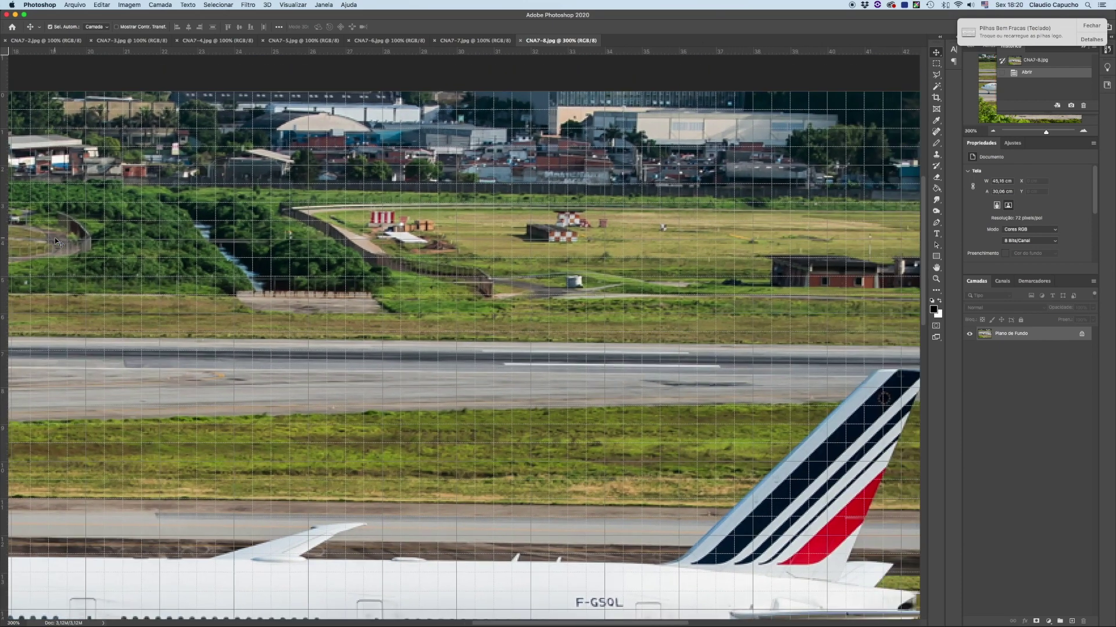
pyautogui.hscroll(2, 55, 239)
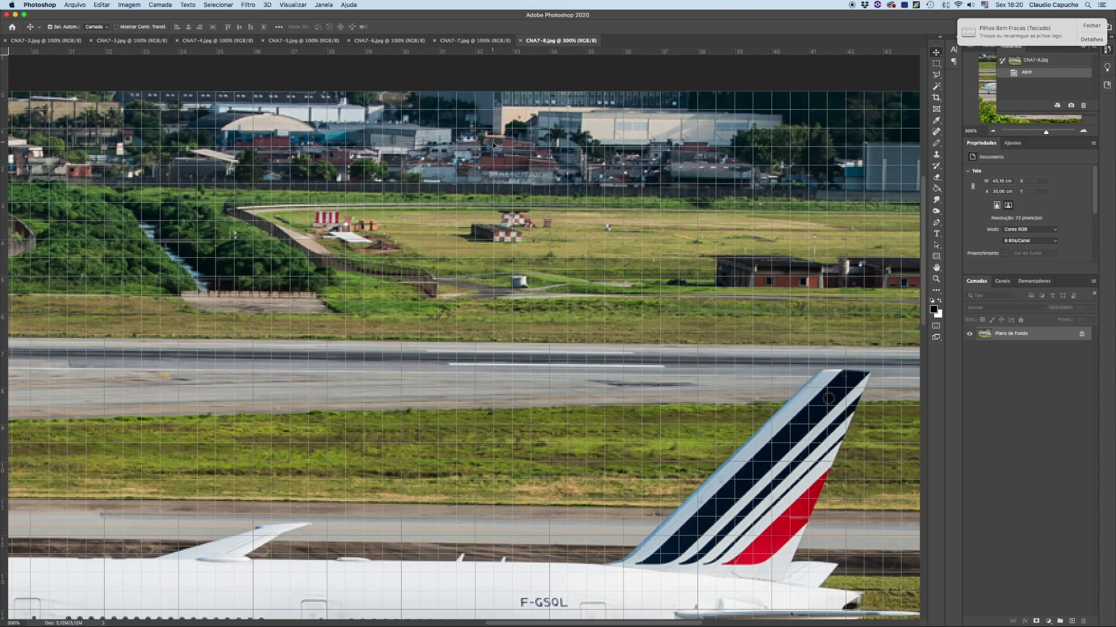
# - Return to full view without grid, try Equalize, undo it, and close the photo
pyautogui.press('super+1')
pyautogui.press('super+apostrophe')
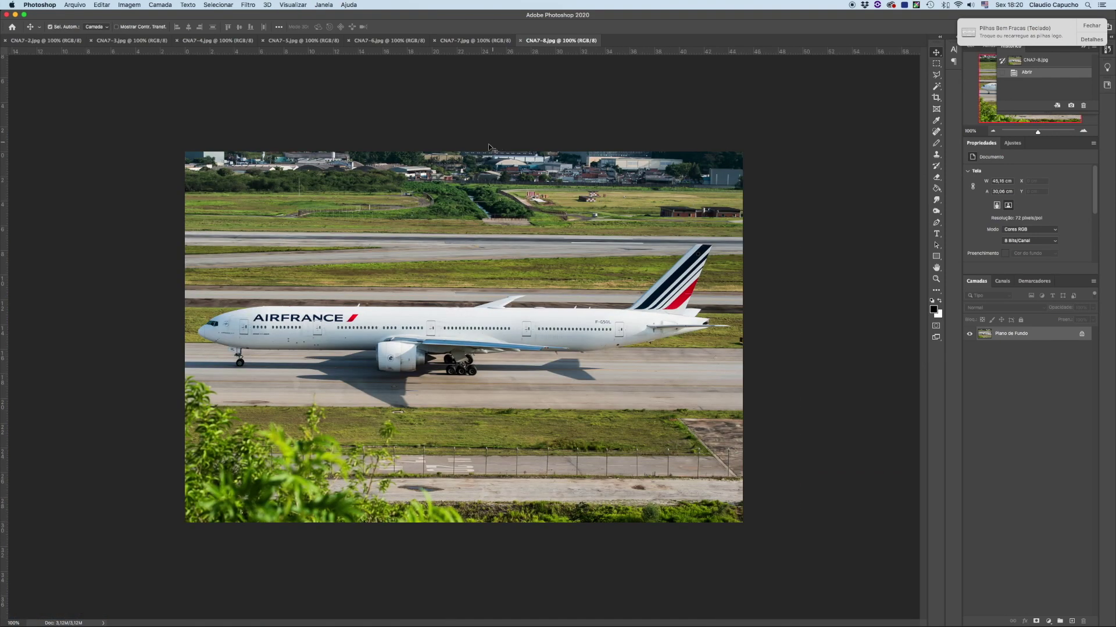
pyautogui.click(129, 5)
pyautogui.moveTo(140, 29)
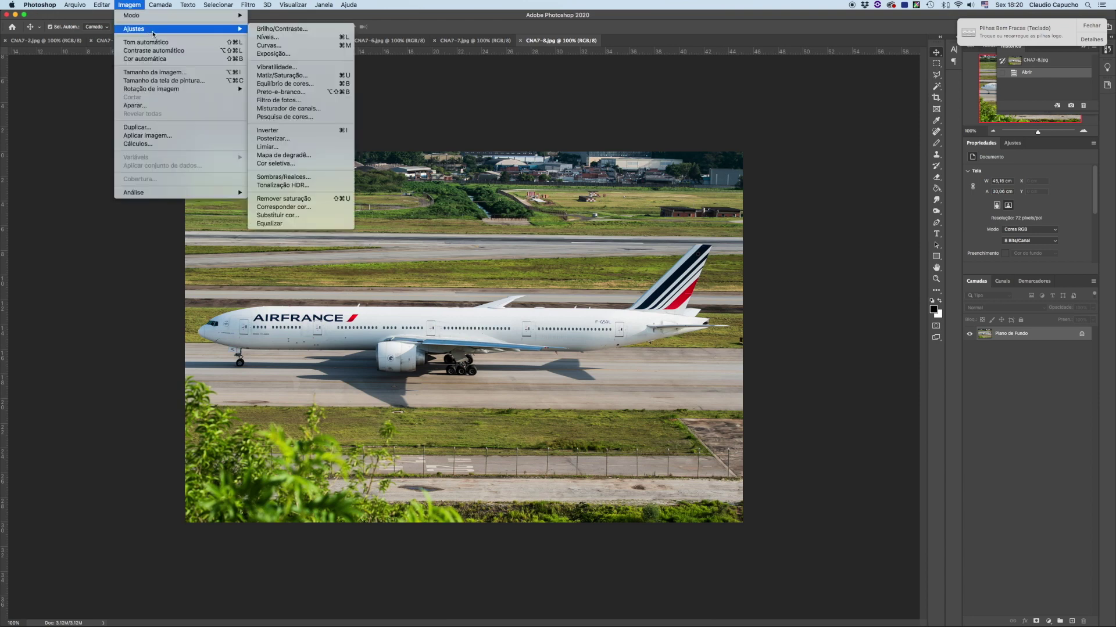
pyautogui.click(296, 225)
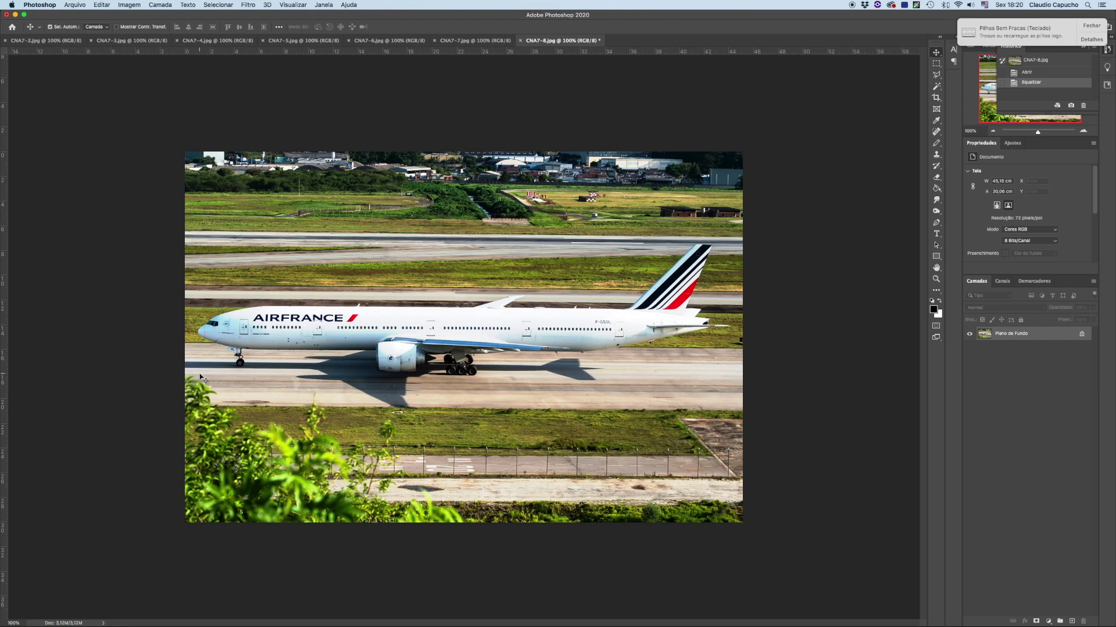
pyautogui.press('super+z')
pyautogui.press('super+w')
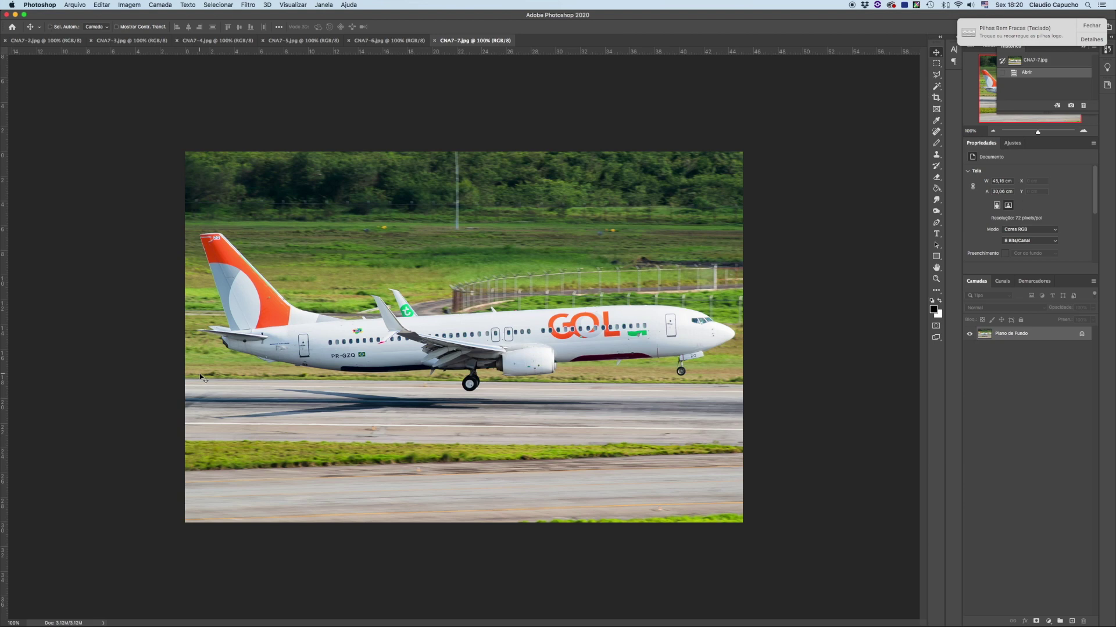
# - Inspect the GOL 737 photo with a grid at 200%, then hide the grid
pyautogui.press('super+apostrophe')
pyautogui.press('super+equal')
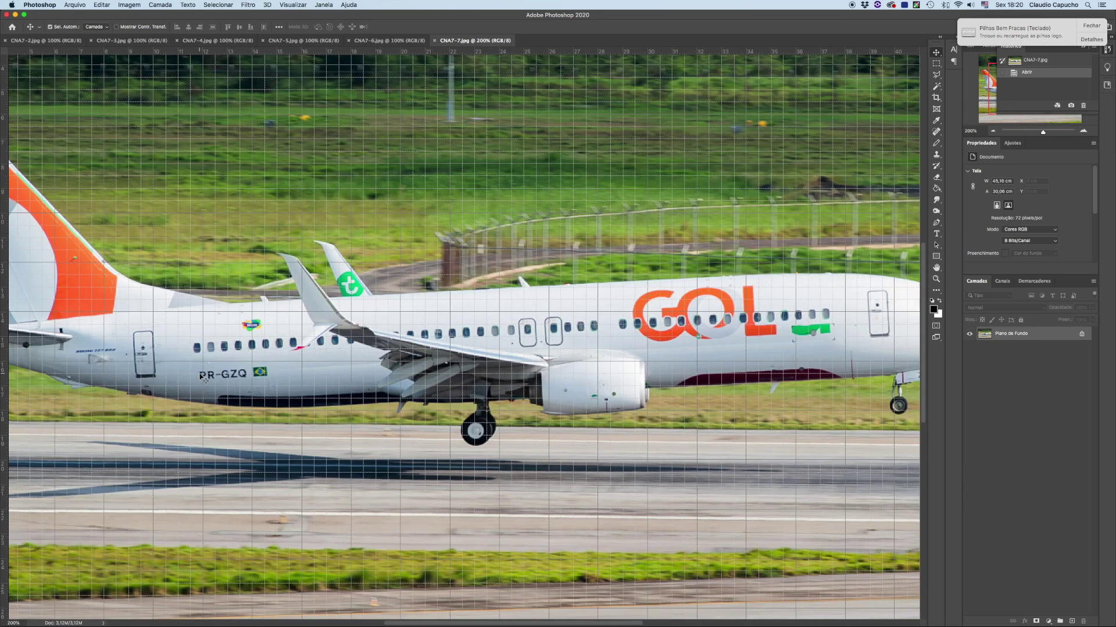
pyautogui.scroll(5, 204, 378)
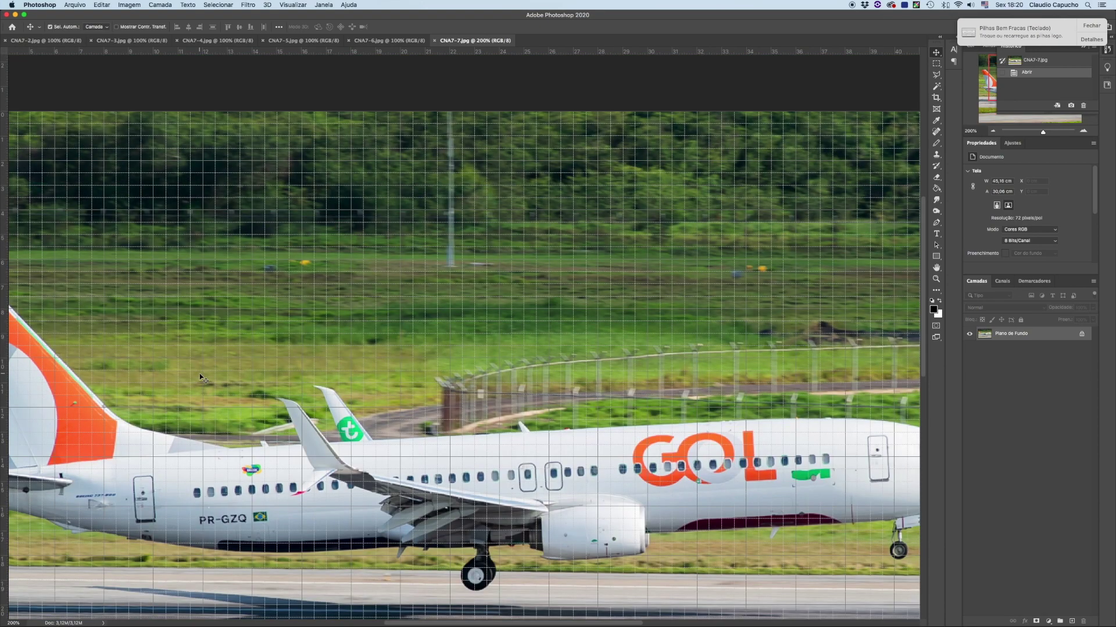
pyautogui.scroll(-3, 202, 378)
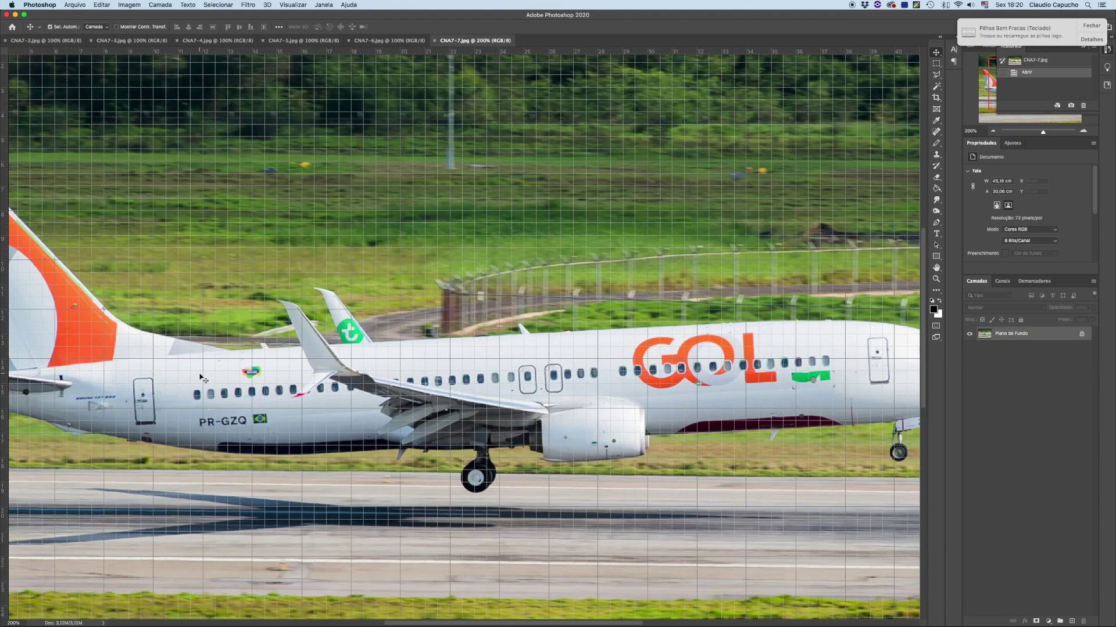
pyautogui.scroll(-1, 202, 378)
pyautogui.scroll(1, 202, 378)
pyautogui.hscroll(5, 201, 378)
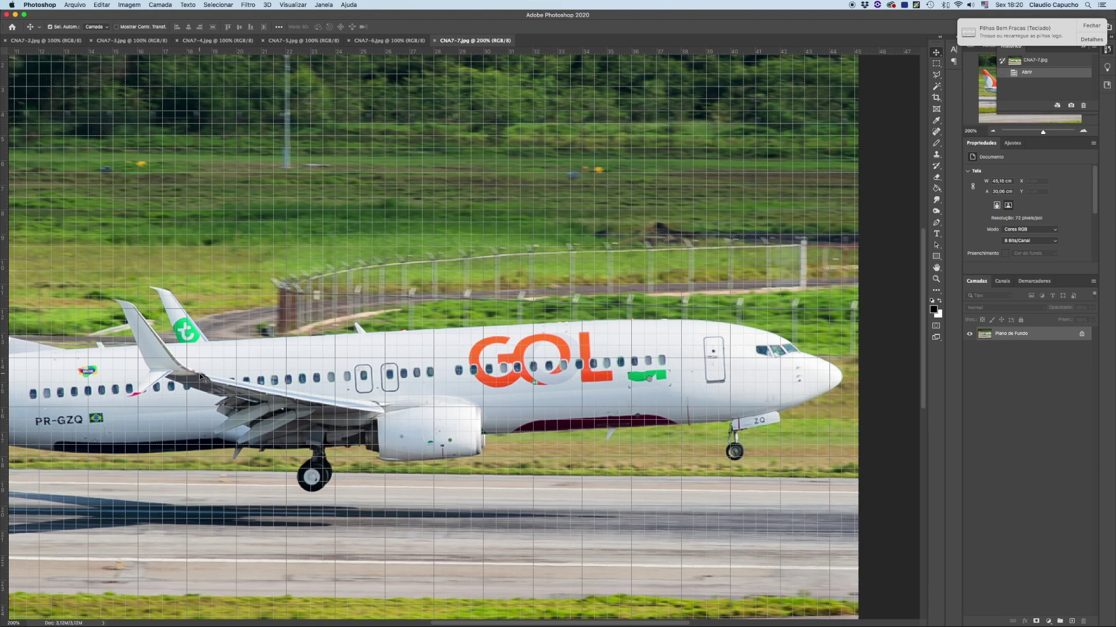
pyautogui.press('super+apostrophe')
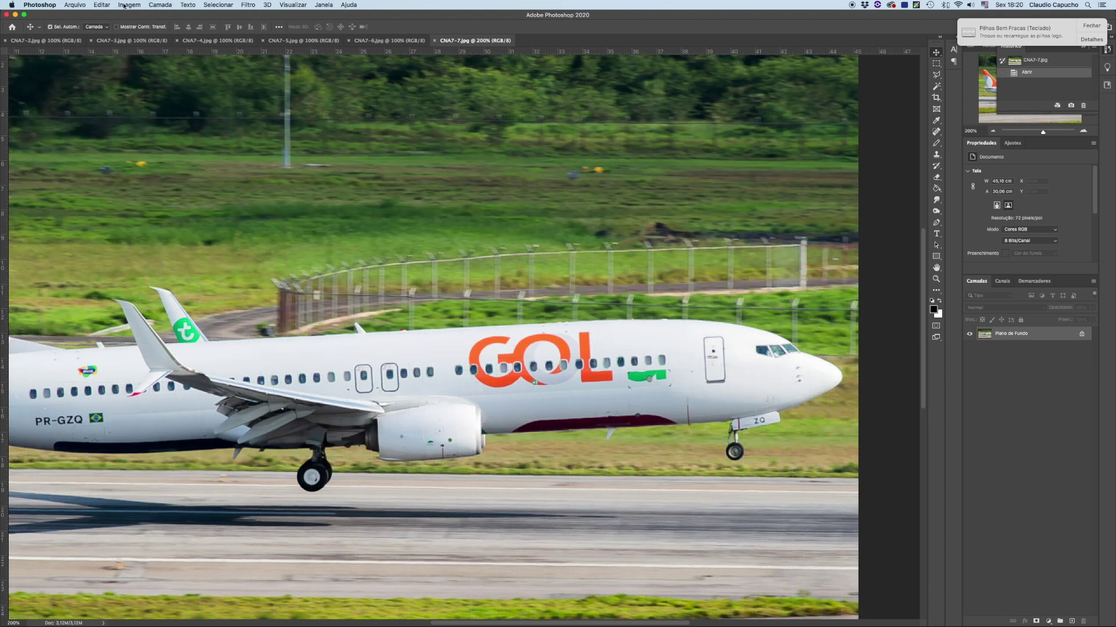
# - Try Equalize on the GOL photo, undo it, and close the photo
pyautogui.click(124, 5)
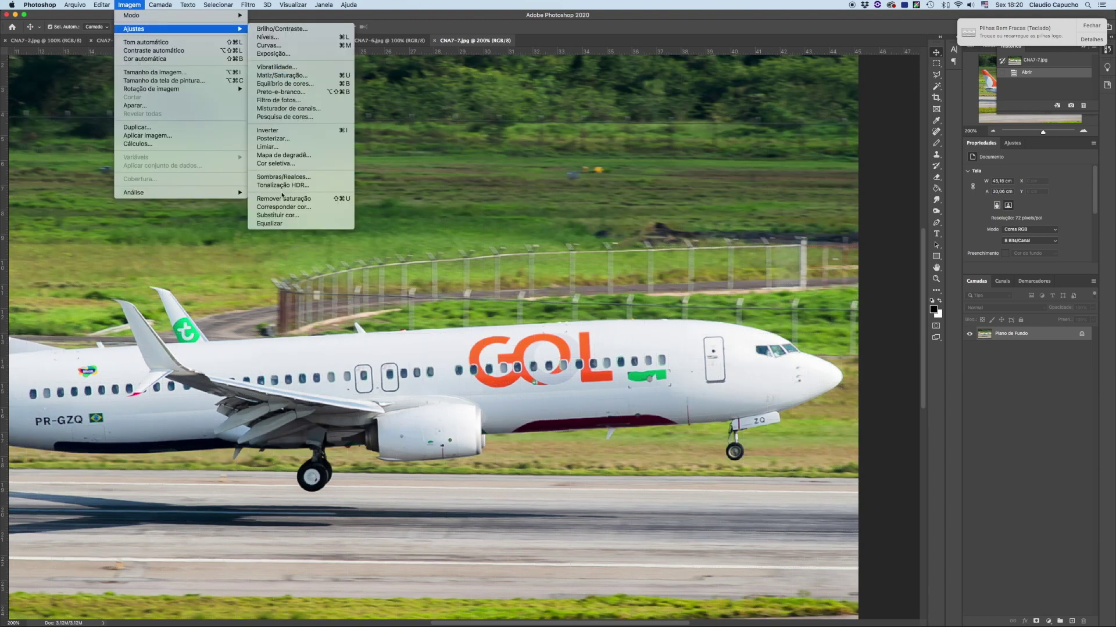
pyautogui.click(282, 225)
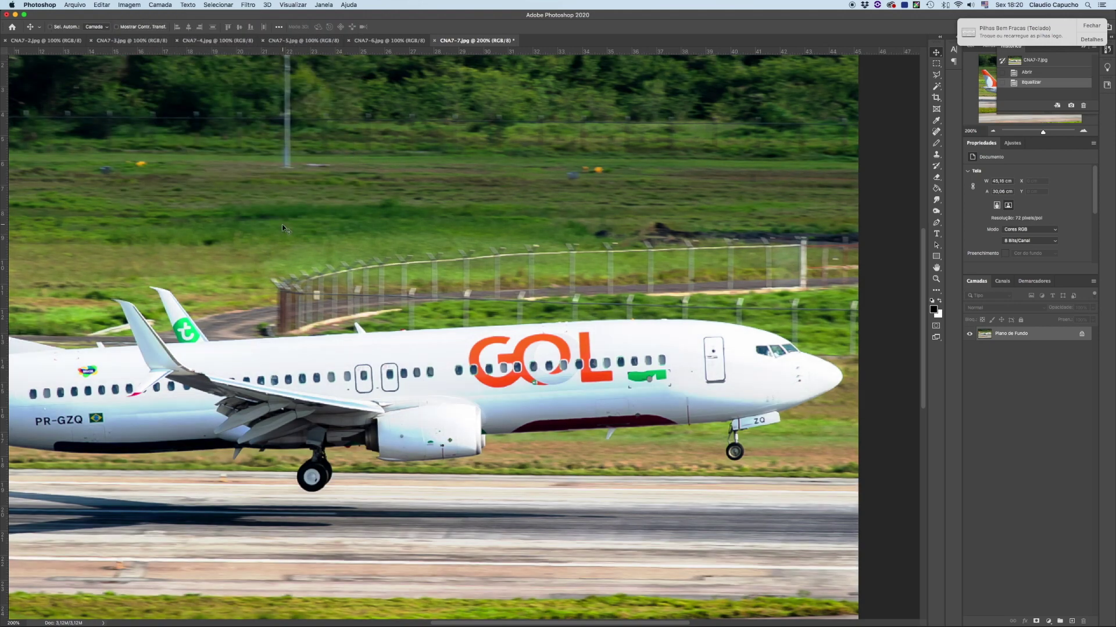
pyautogui.press('super+minus')
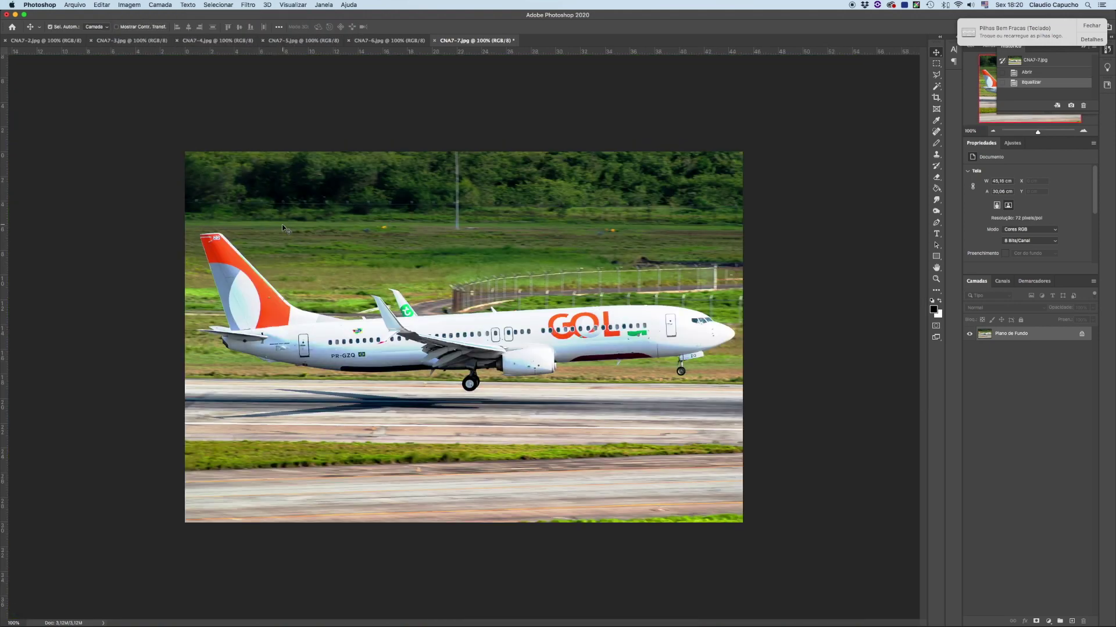
pyautogui.press('super+z')
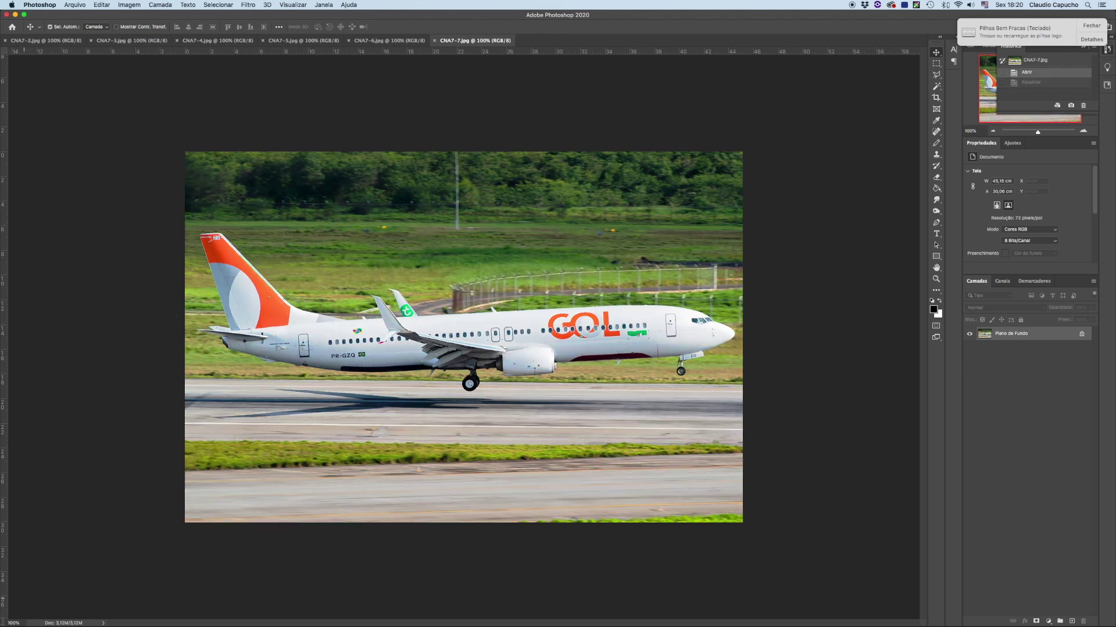
pyautogui.press('super+w')
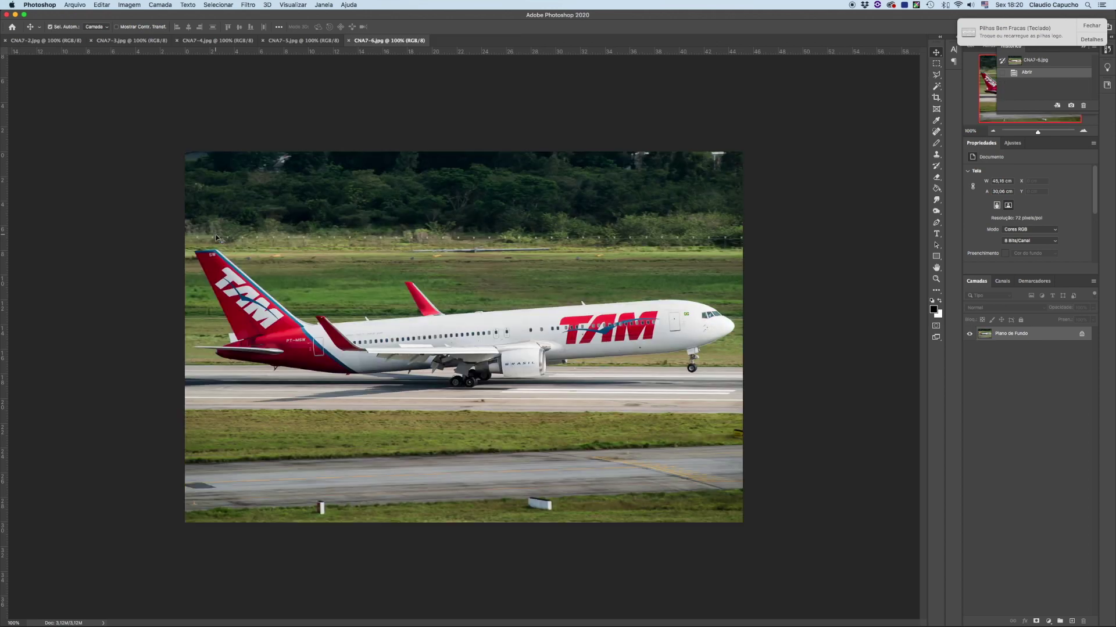
# - Check the TAM photo at 200% with the grid shown, then hide the grid
pyautogui.press('super+plus')
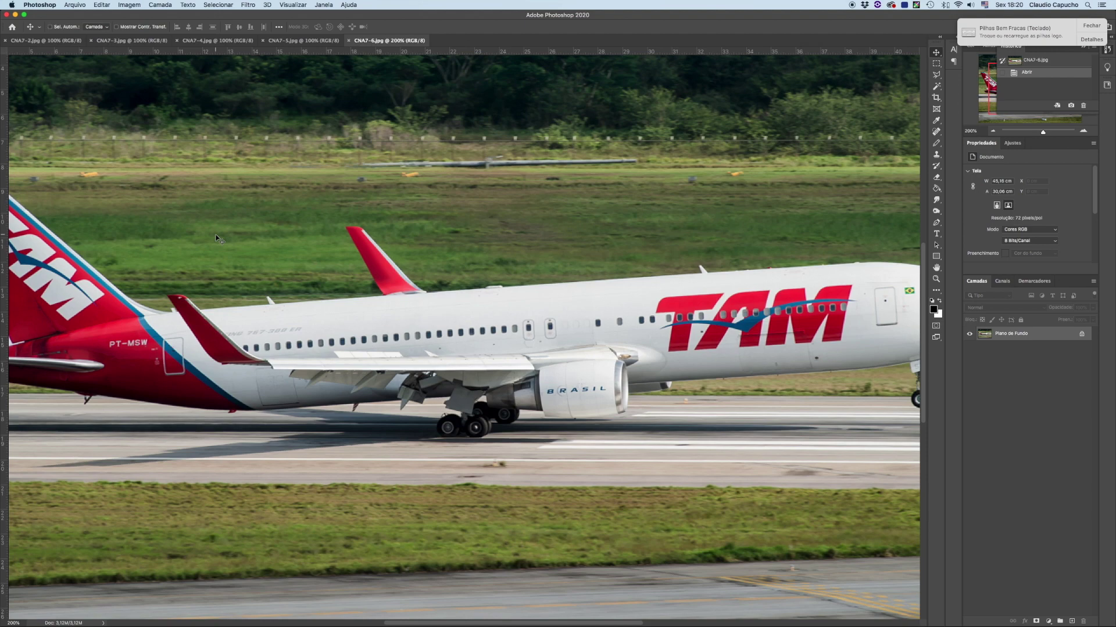
pyautogui.press('super+minus')
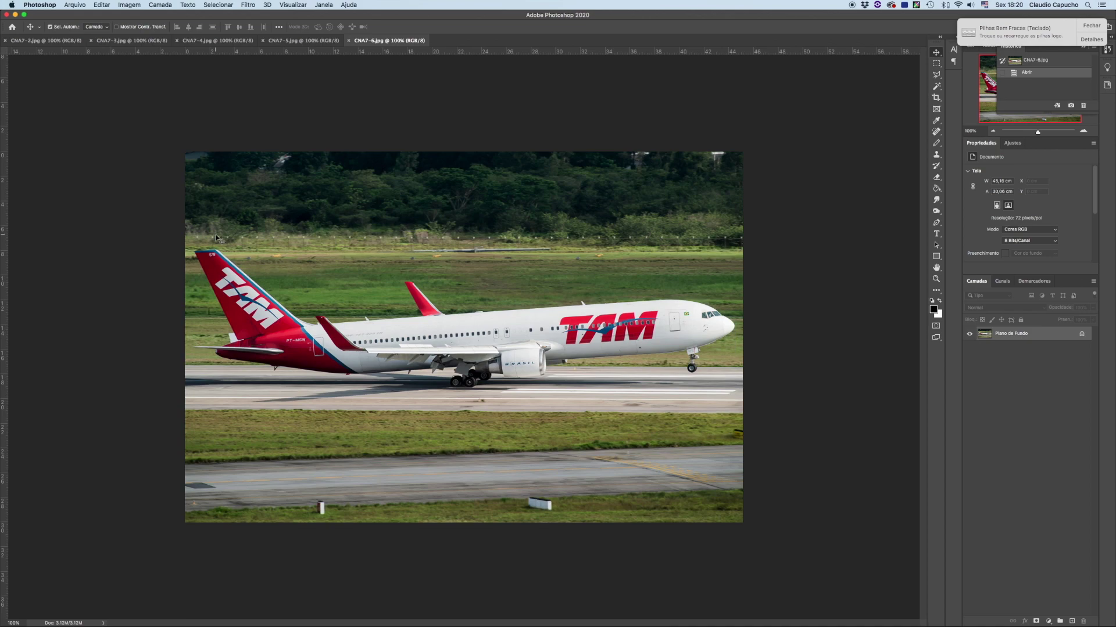
pyautogui.press('super+apostrophe')
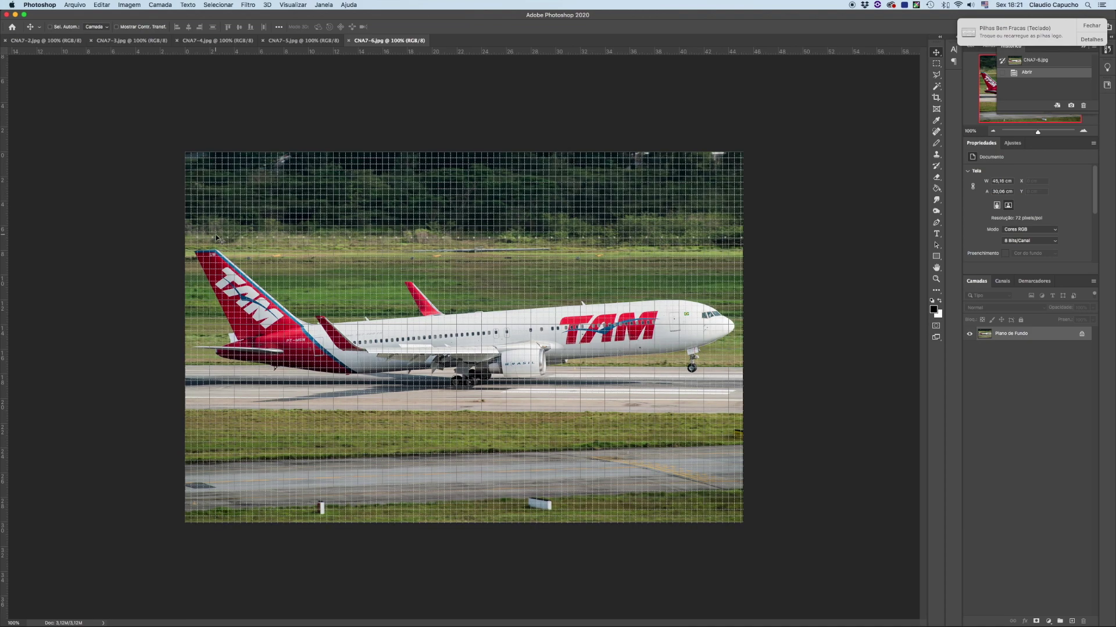
pyautogui.press('super+plus')
pyautogui.press('super+plus')
pyautogui.scroll(3, 216, 238)
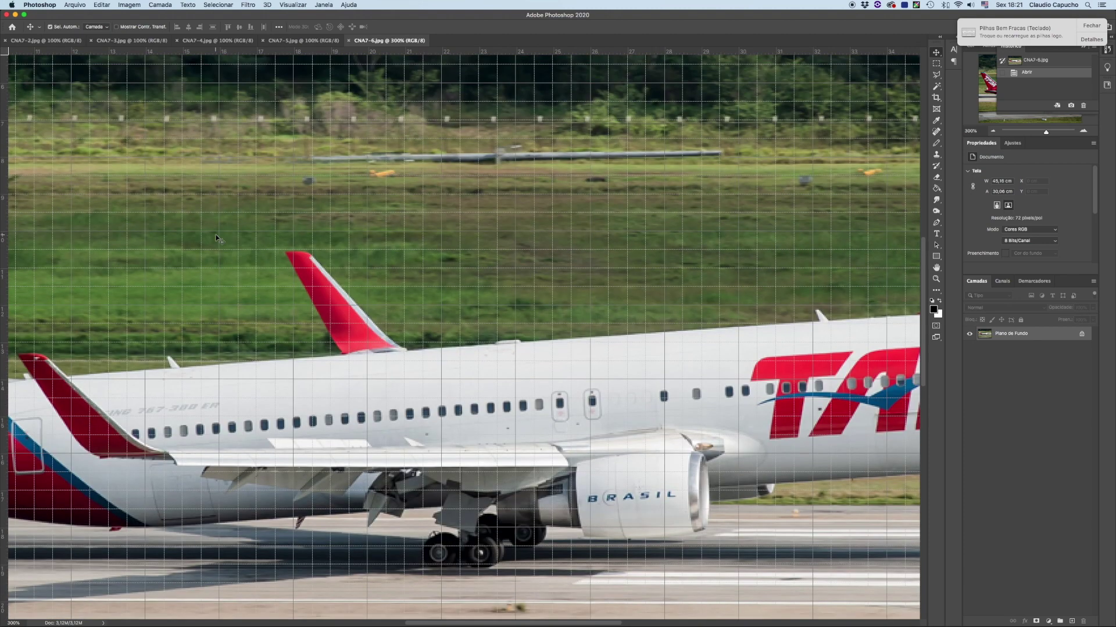
pyautogui.scroll(-2, 216, 238)
pyautogui.press('super+minus')
pyautogui.press('super+minus')
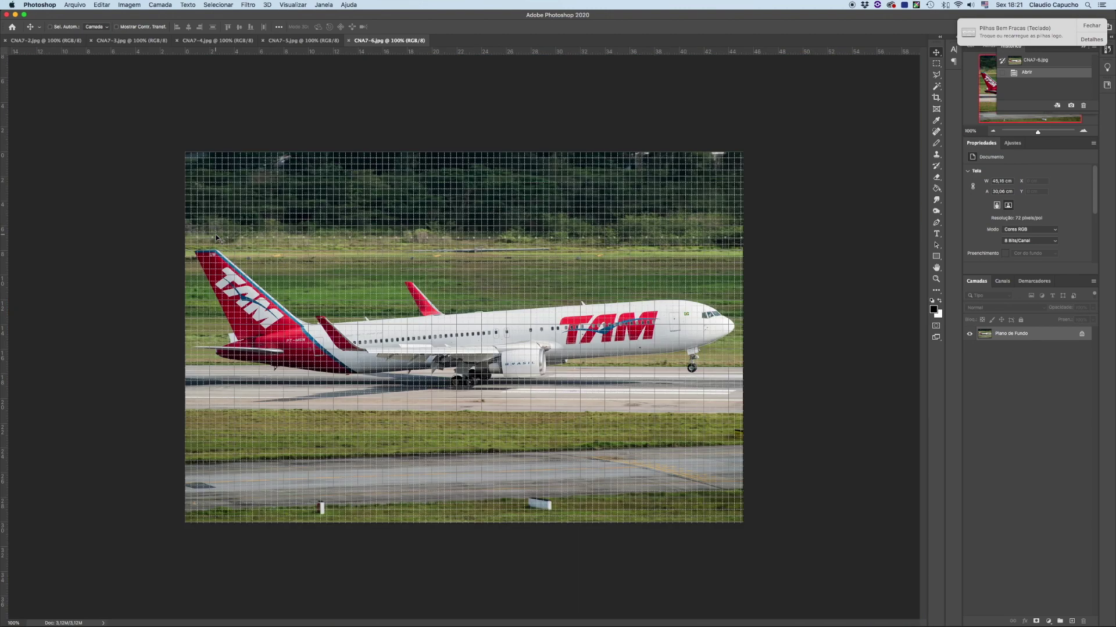
pyautogui.press('super+apostrophe')
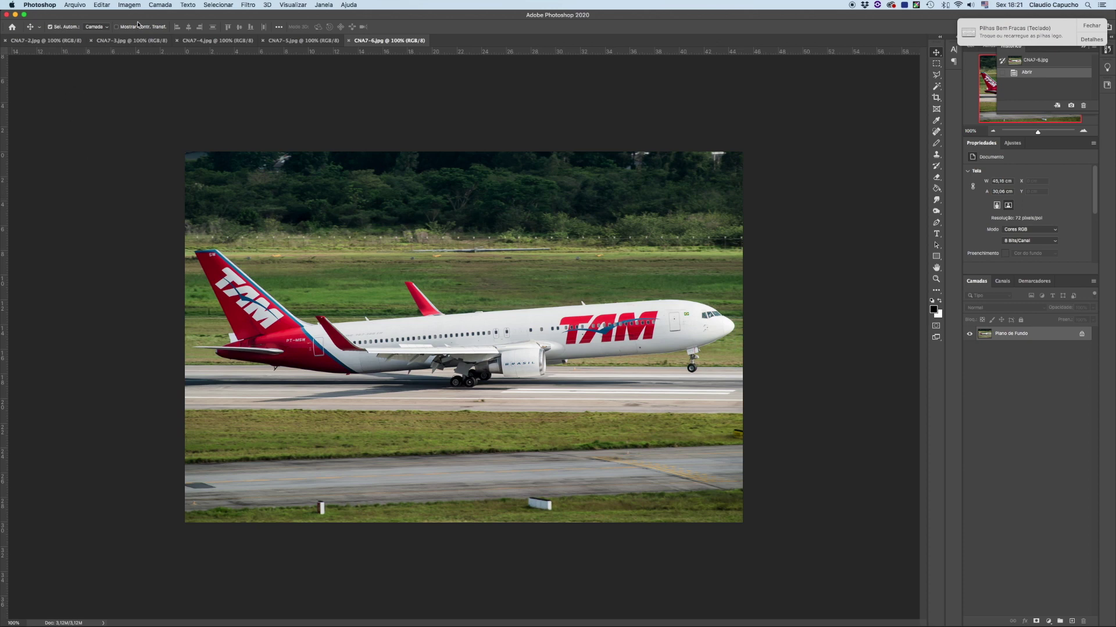
# - Re-inspect the TAM aircraft up close with the grid, then return to 100% without grid
pyautogui.press('super+plus')
pyautogui.press('super+plus')
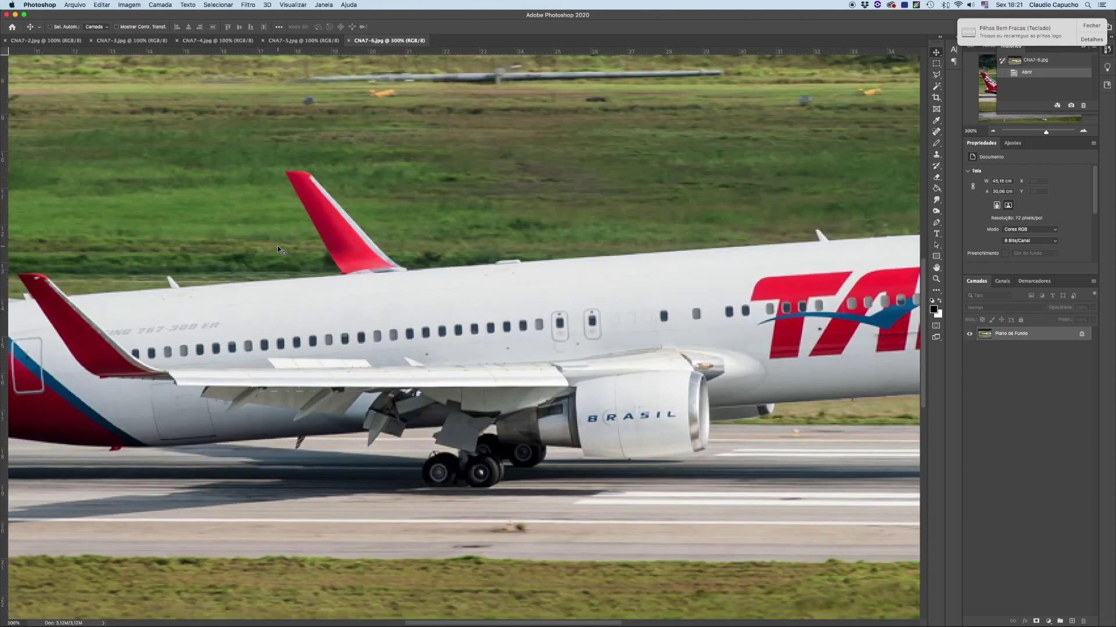
pyautogui.press('super+minus')
pyautogui.press('super+apostrophe')
pyautogui.press('super+plus')
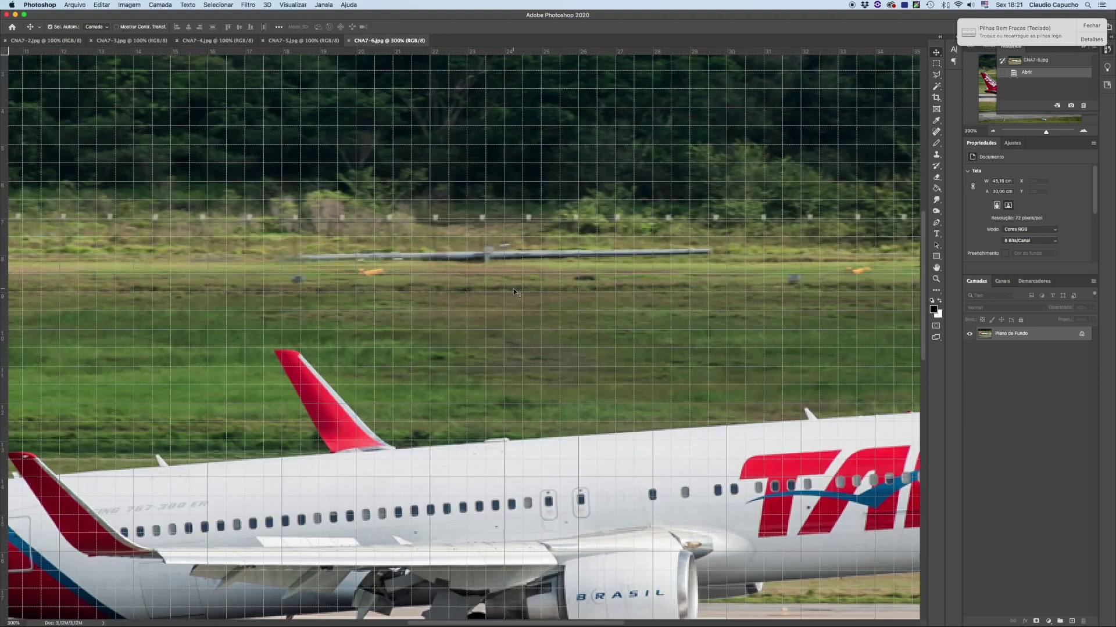
pyautogui.scroll(-5, 514, 289)
pyautogui.scroll(5, 514, 289)
pyautogui.press('super+minus')
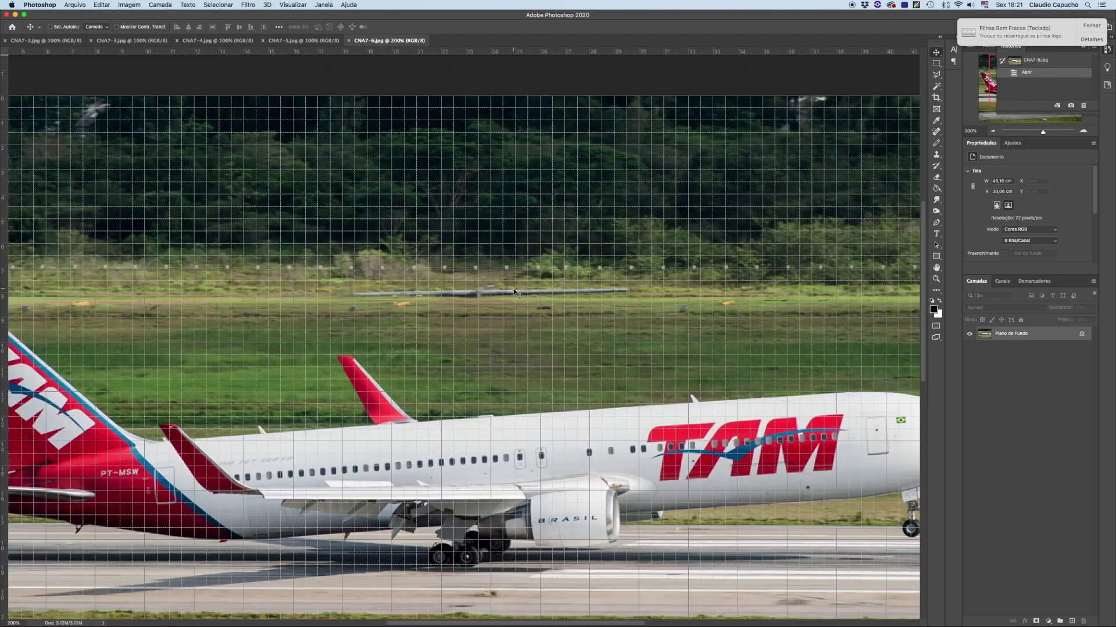
pyautogui.press('super+minus')
pyautogui.press('super+apostrophe')
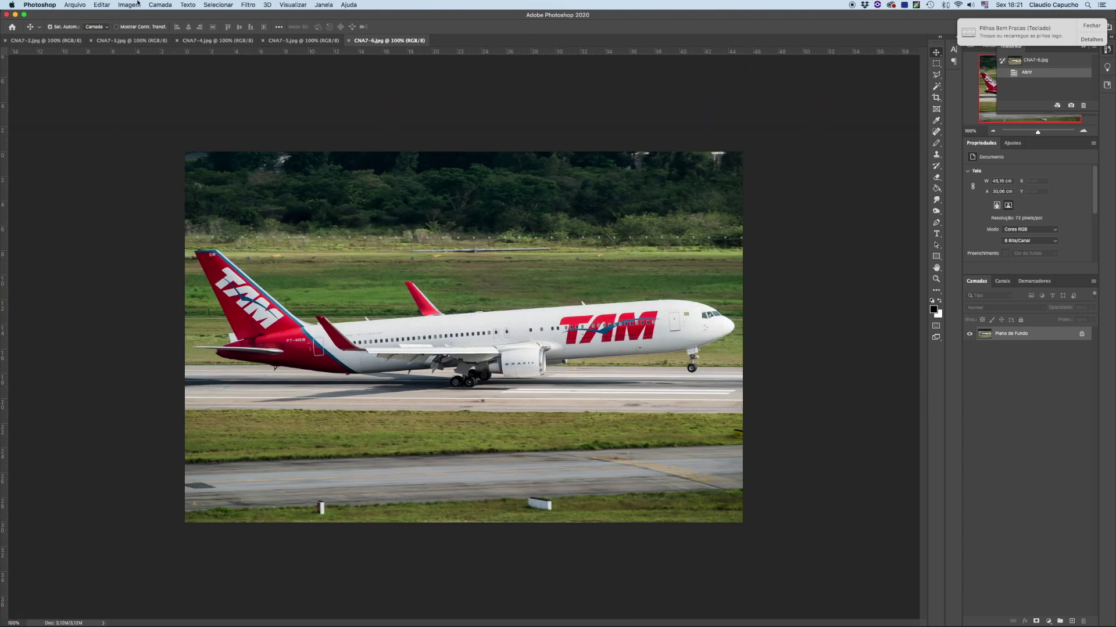
# - Equalize the TAM photo to brighten it, then close it
pyautogui.click(152, 6)
pyautogui.moveTo(134, 29)
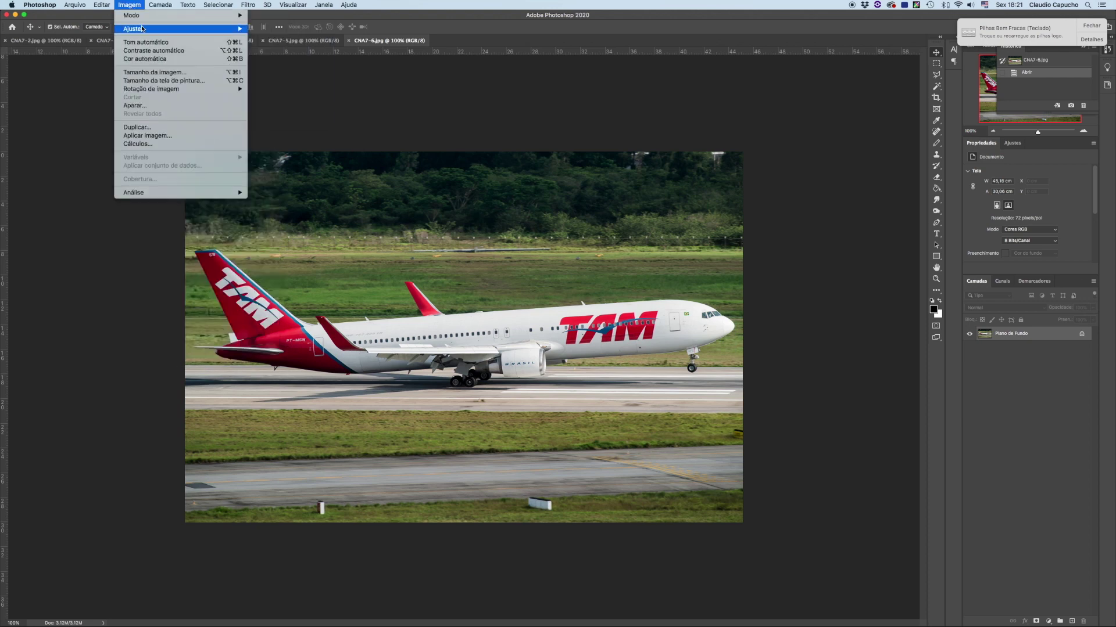
pyautogui.click(296, 225)
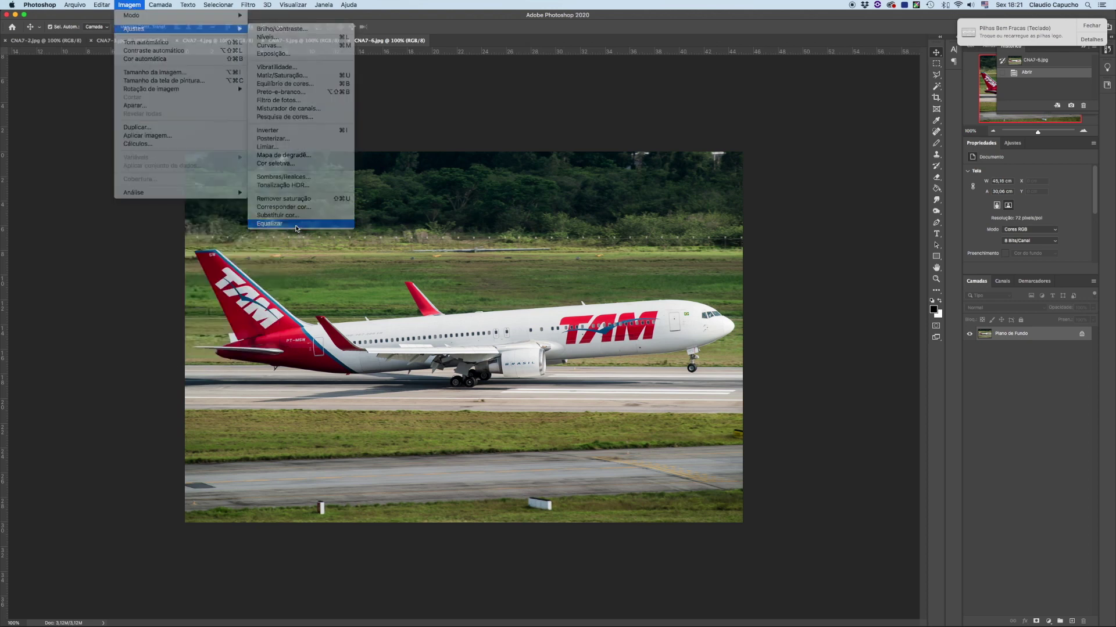
pyautogui.press('super+w')
# - Discard the TAM photo unsaved and pan the gridded Iberia photo at 200%
pyautogui.press('super+d')
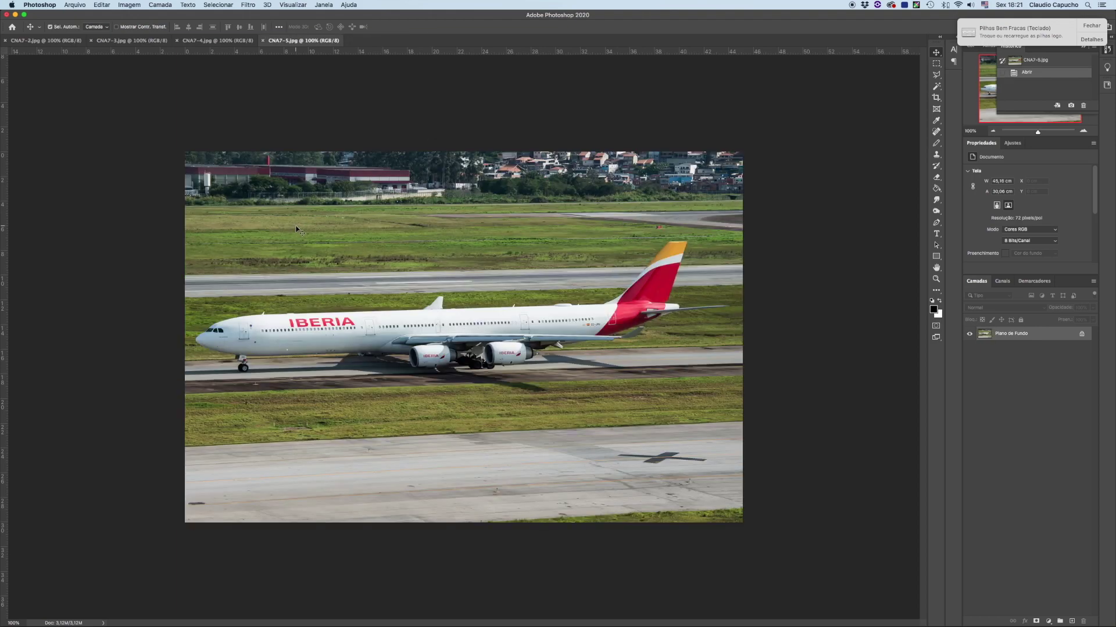
pyautogui.press('super+apostrophe')
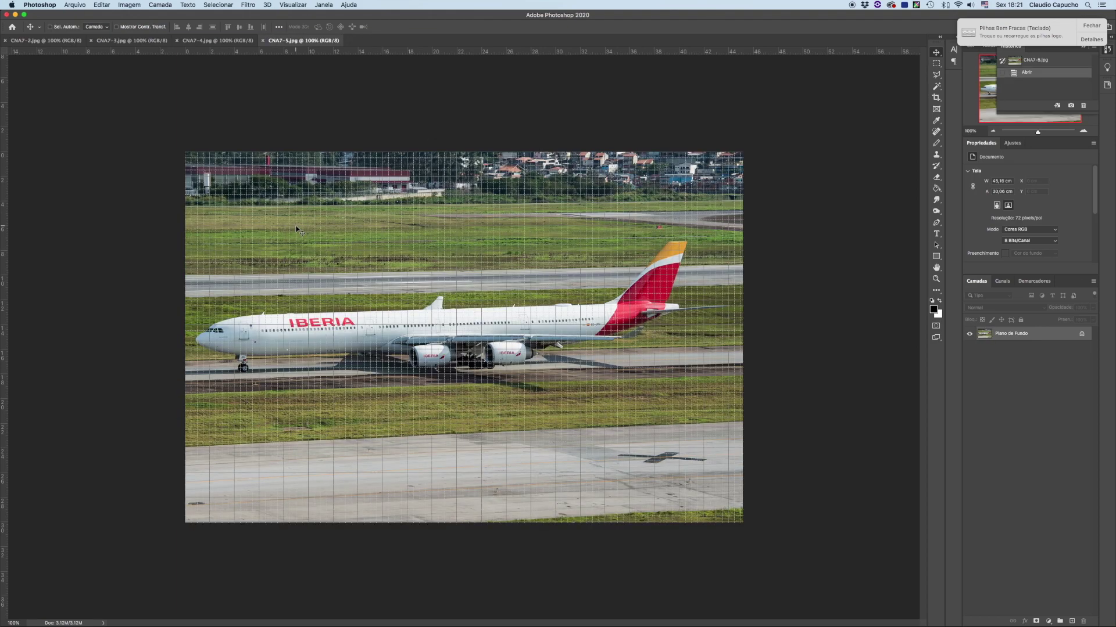
pyautogui.press('super+plus')
pyautogui.scroll(-2, 296, 230)
pyautogui.scroll(-3, 296, 230)
pyautogui.hscroll(5, 297, 229)
pyautogui.hscroll(-5, 296, 230)
pyautogui.scroll(5, 296, 230)
pyautogui.scroll(2, 297, 230)
pyautogui.scroll(2, 296, 229)
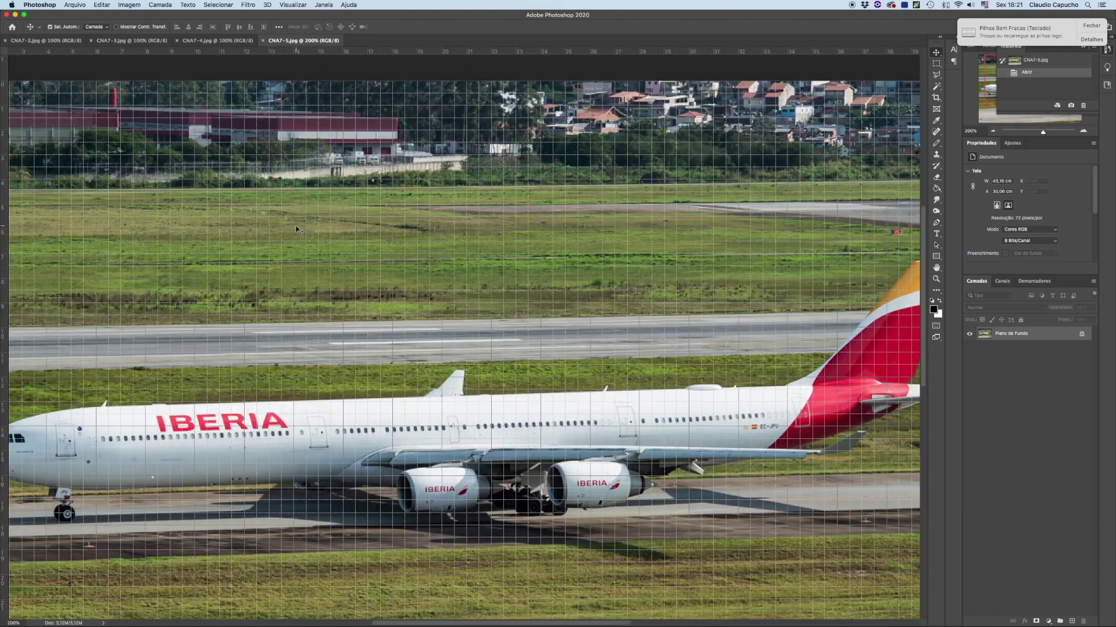
pyautogui.hscroll(-1, 298, 230)
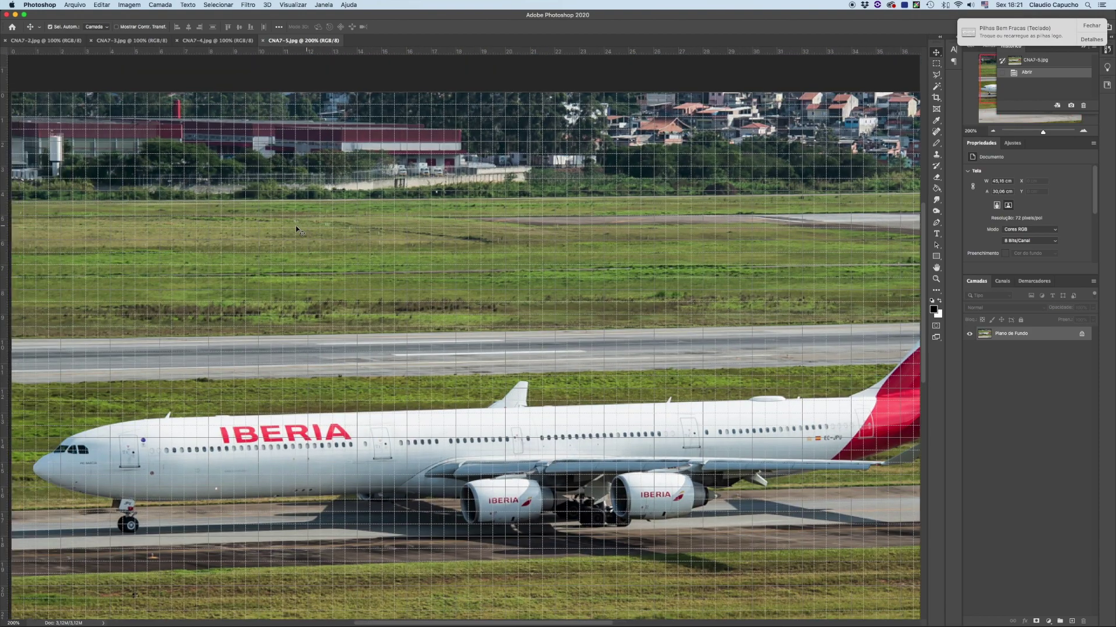
pyautogui.hscroll(-2, 299, 230)
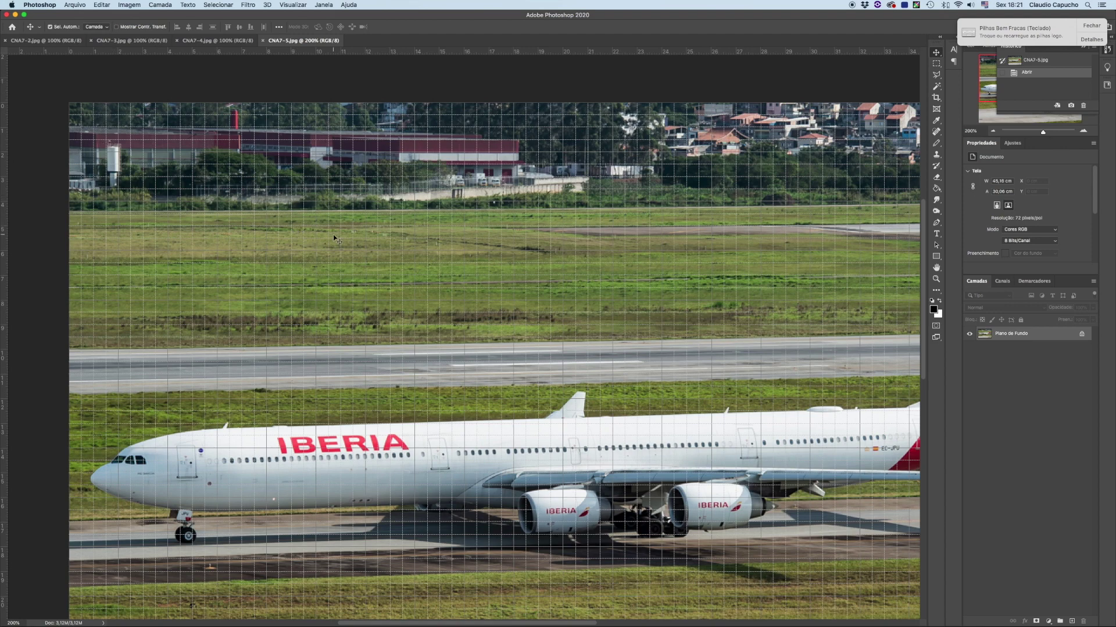
# - Hide the grid, equalize the Iberia photo at 100%, and close it without saving
pyautogui.hotkey('ctrl', "'")
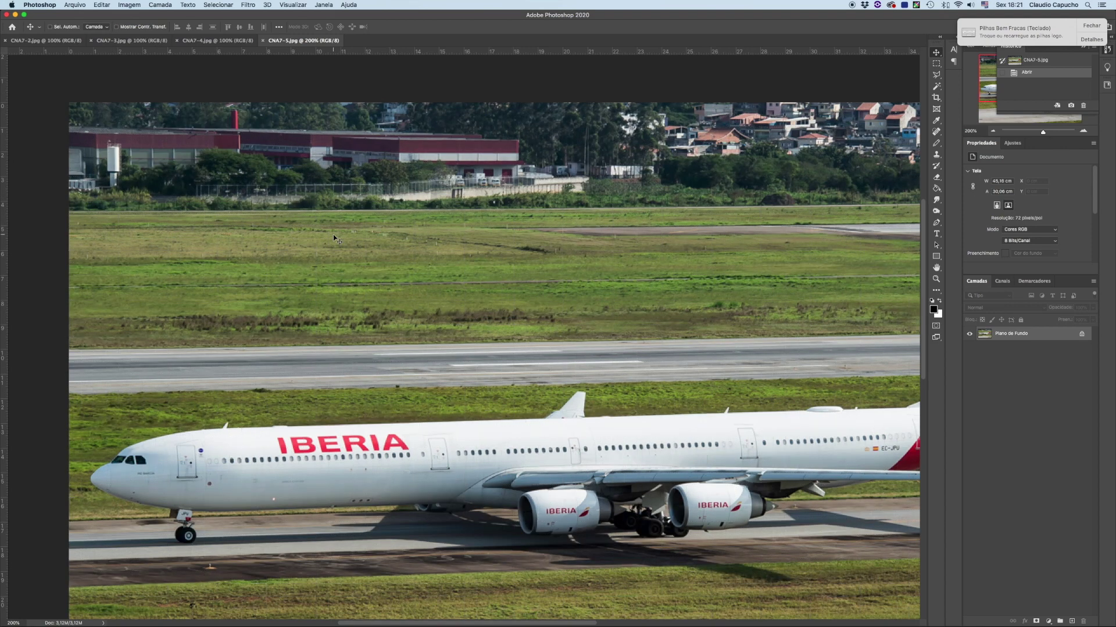
pyautogui.hotkey('ctrl', '1')
pyautogui.click(145, 5)
pyautogui.moveTo(133, 30)
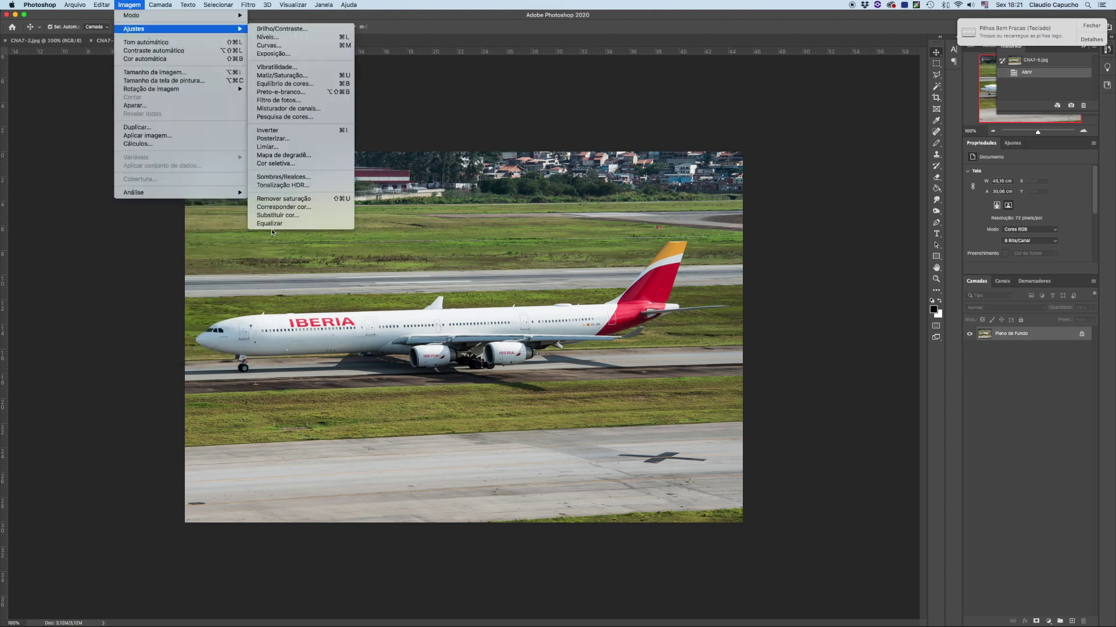
pyautogui.click(270, 224)
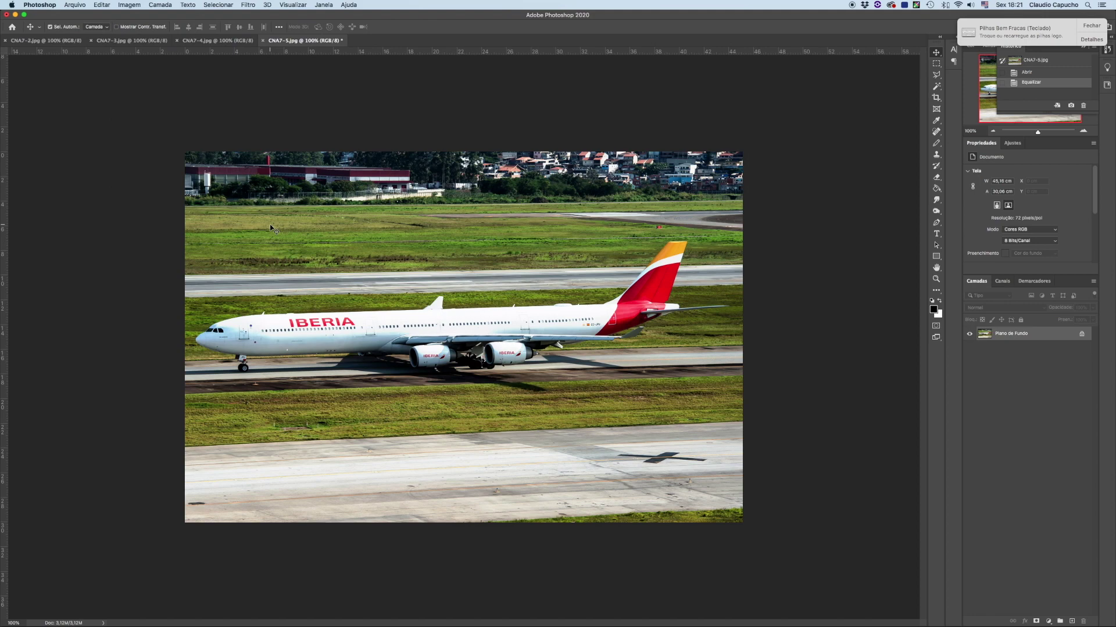
pyautogui.press('super+w')
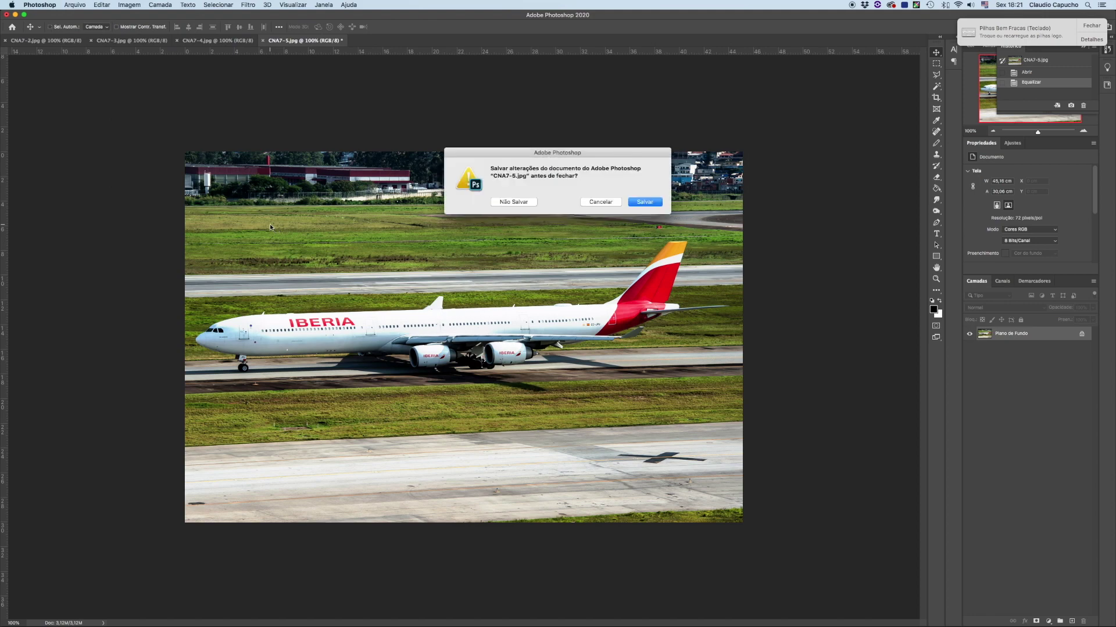
pyautogui.press('super+d')
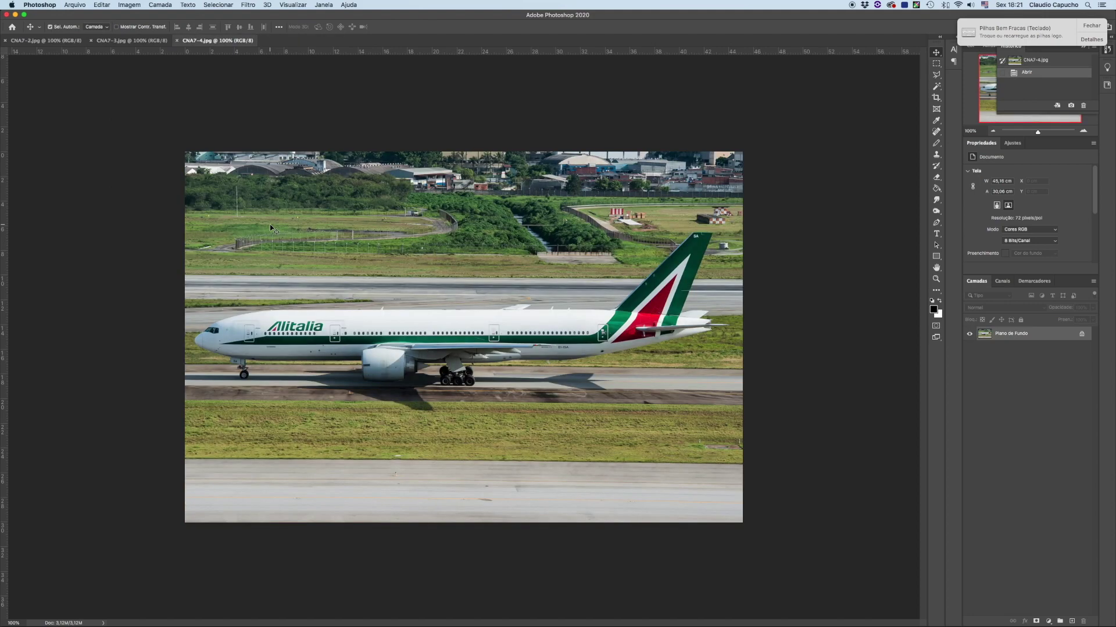
# - Inspect the Alitalia photo with a grid at 200%, then zoom back out
pyautogui.press('super+apostrophe')
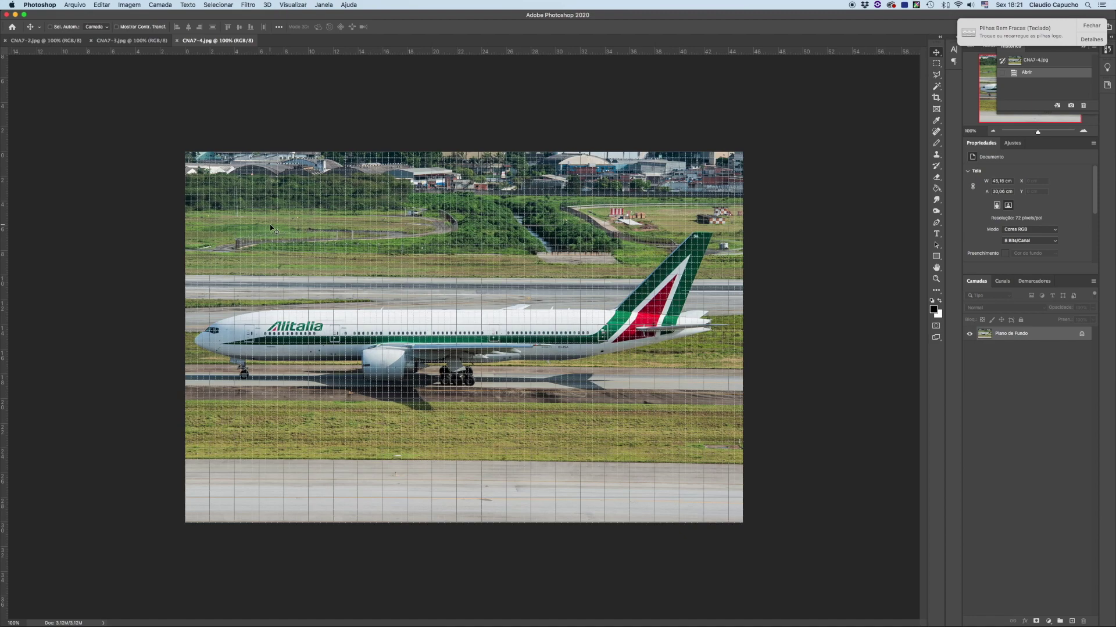
pyautogui.press('super+plus')
pyautogui.scroll(5, 271, 228)
pyautogui.hscroll(2, 271, 229)
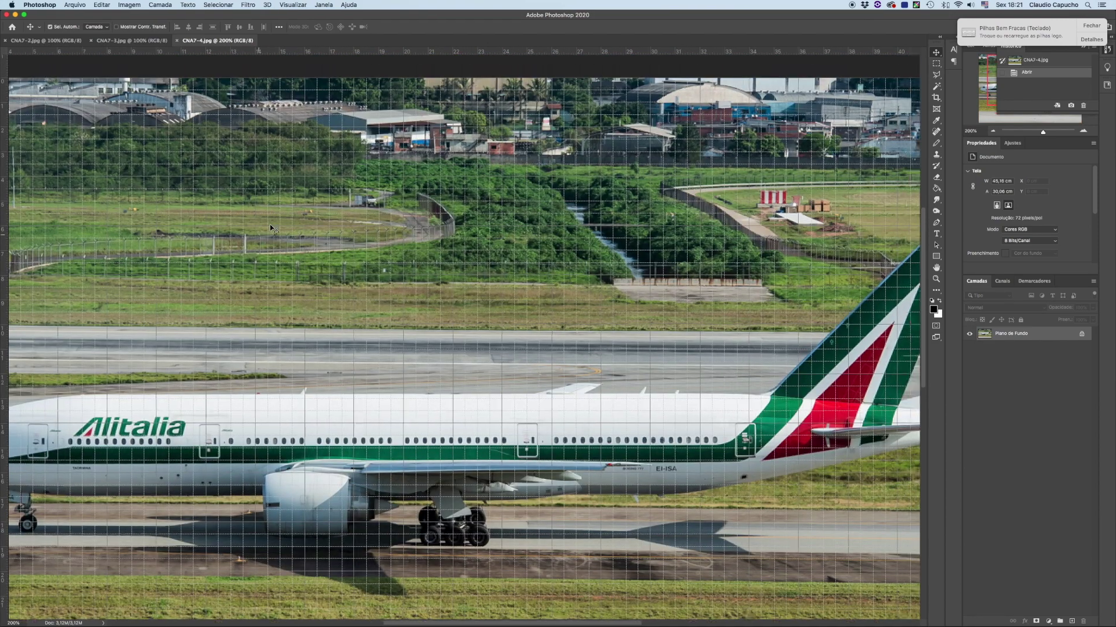
pyautogui.hscroll(5, 272, 228)
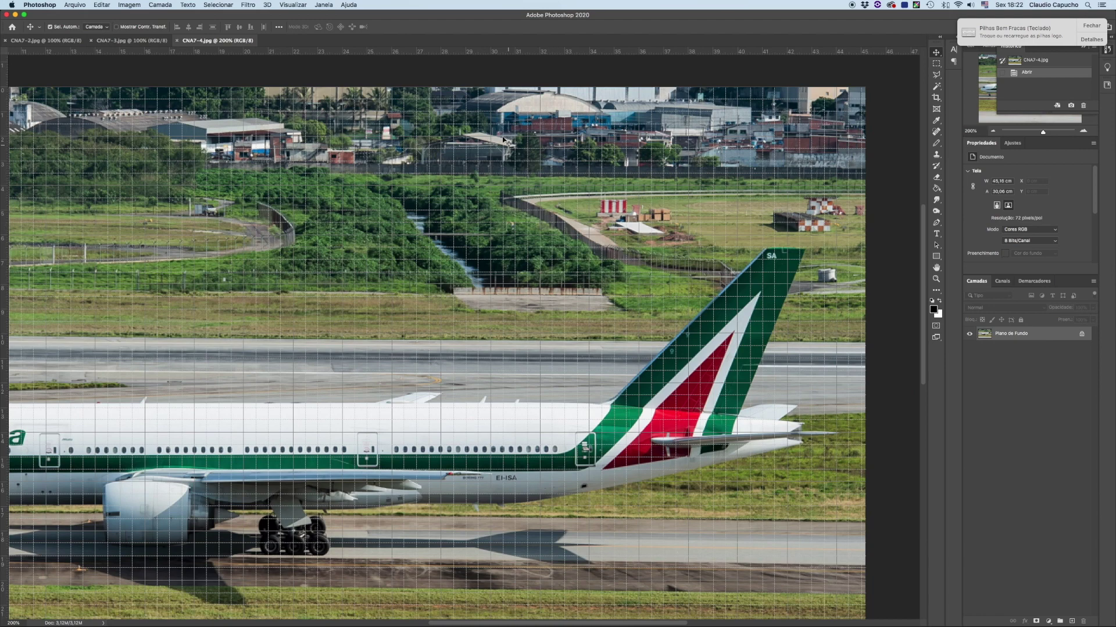
pyautogui.hscroll(-8, 491, 150)
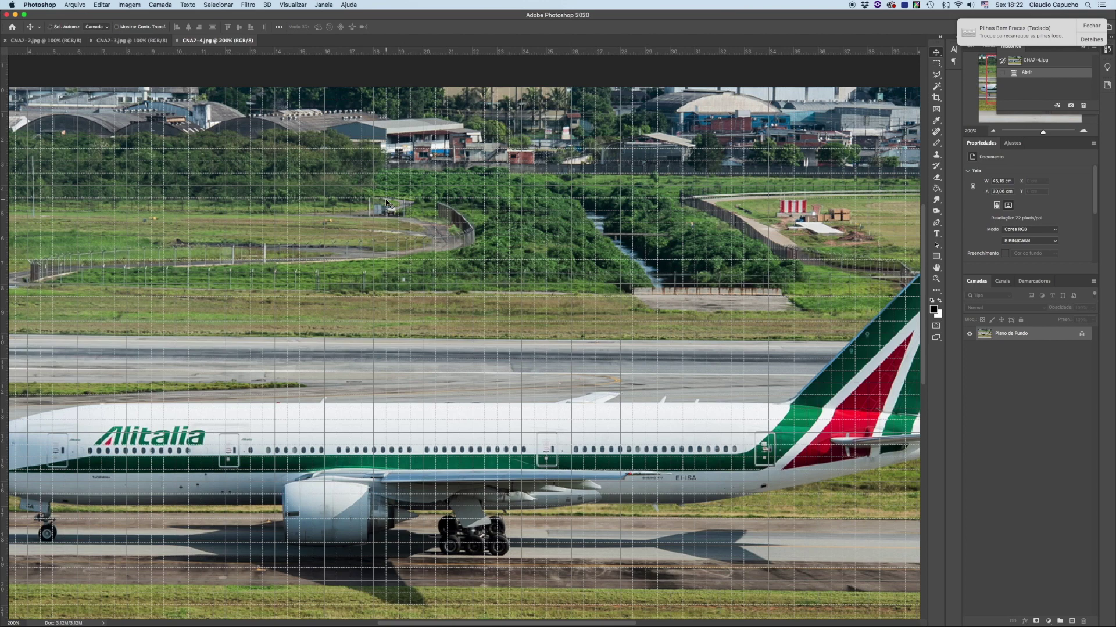
pyautogui.press('super+minus')
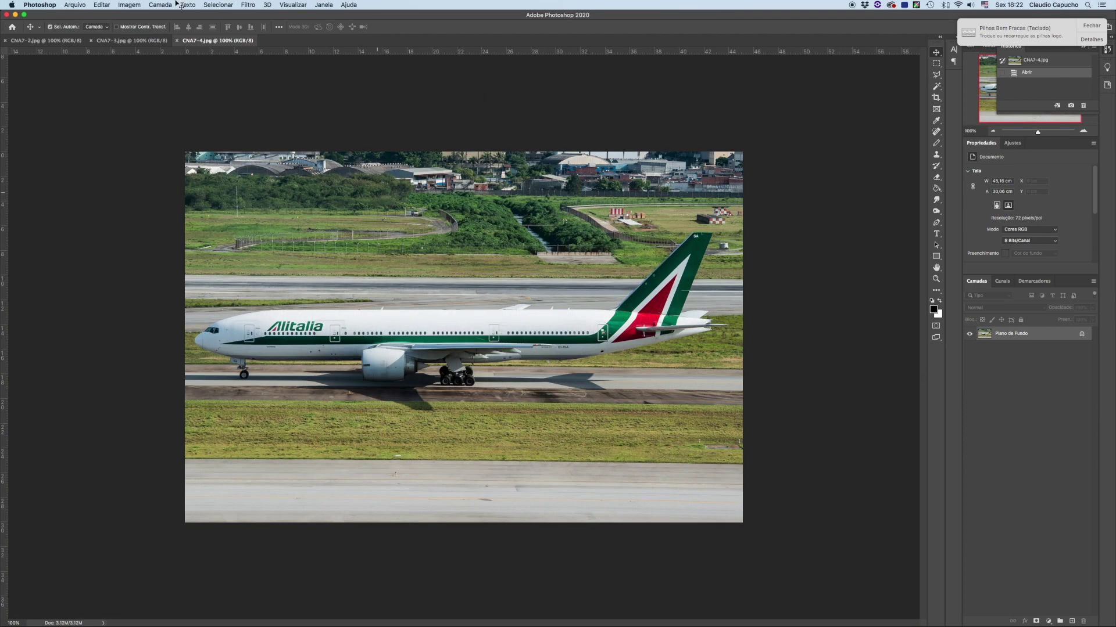
# - Try Equalize on the Alitalia photo, undo it, and close the image
pyautogui.click(129, 4)
pyautogui.moveTo(148, 29)
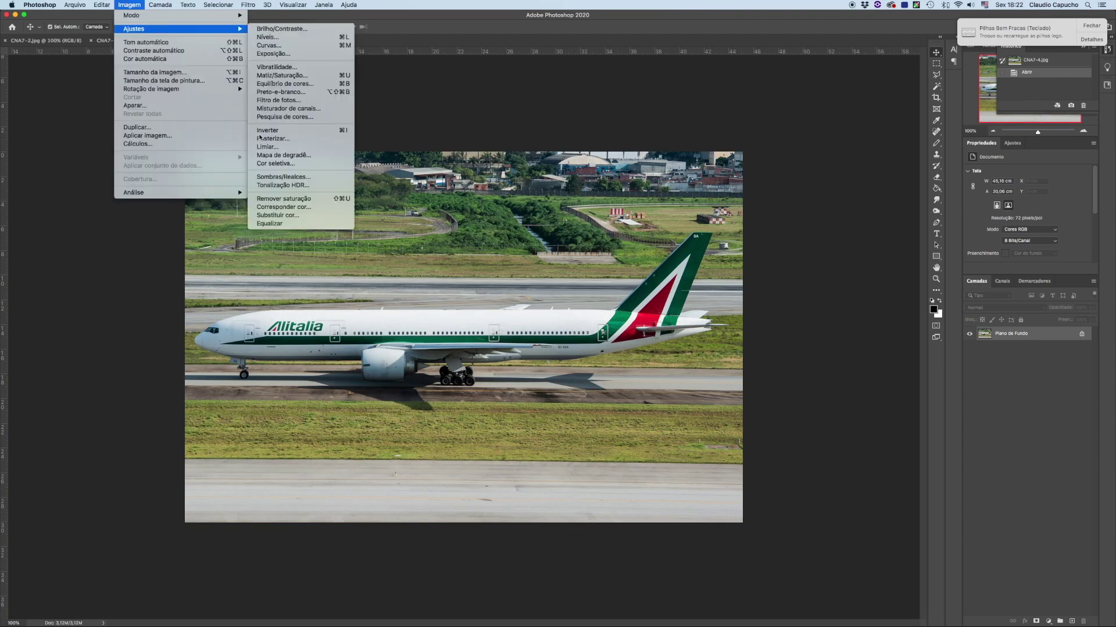
pyautogui.click(269, 223)
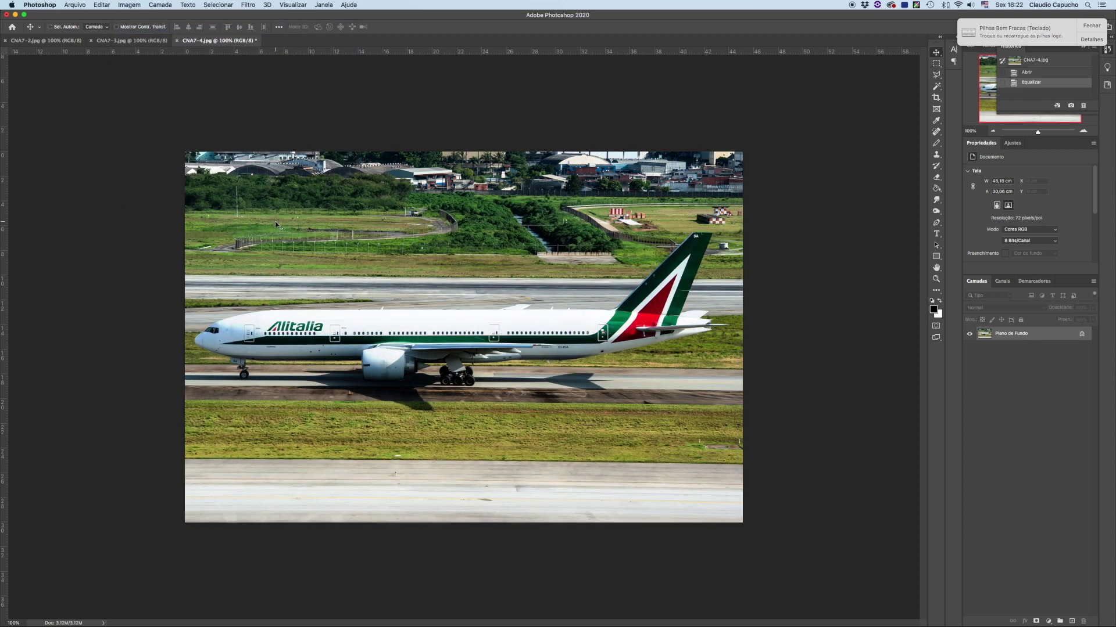
pyautogui.hotkey('ctrl', 'z')
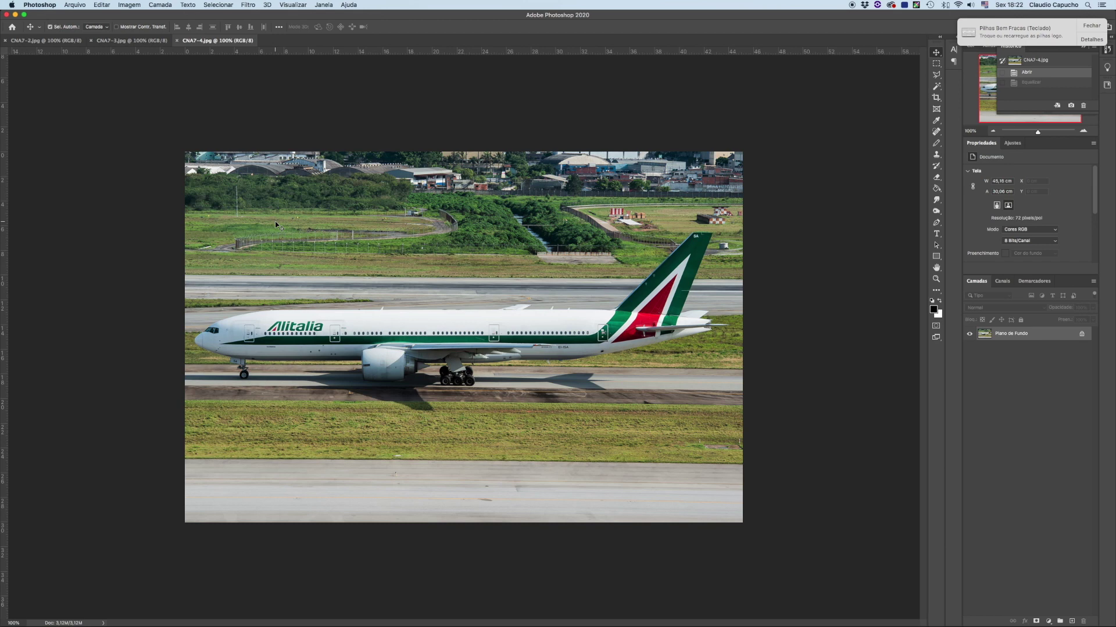
pyautogui.hotkey('ctrl', 'w')
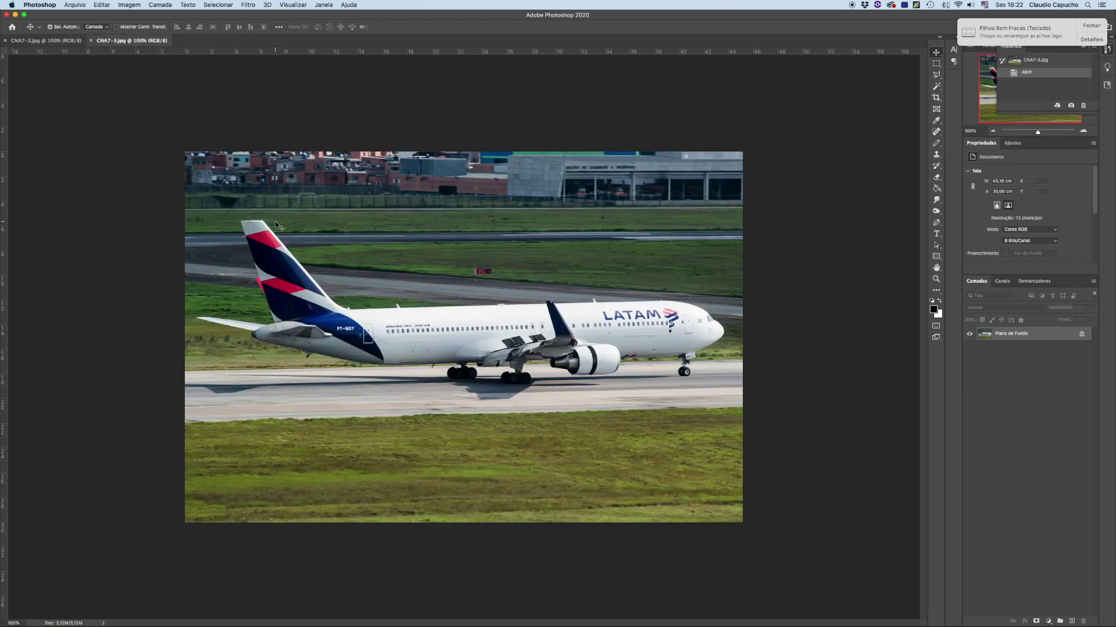
# - Overlay the grid on the LATAM 767 photo and inspect its level at 300% zoom
pyautogui.hotkey('ctrl', "'")
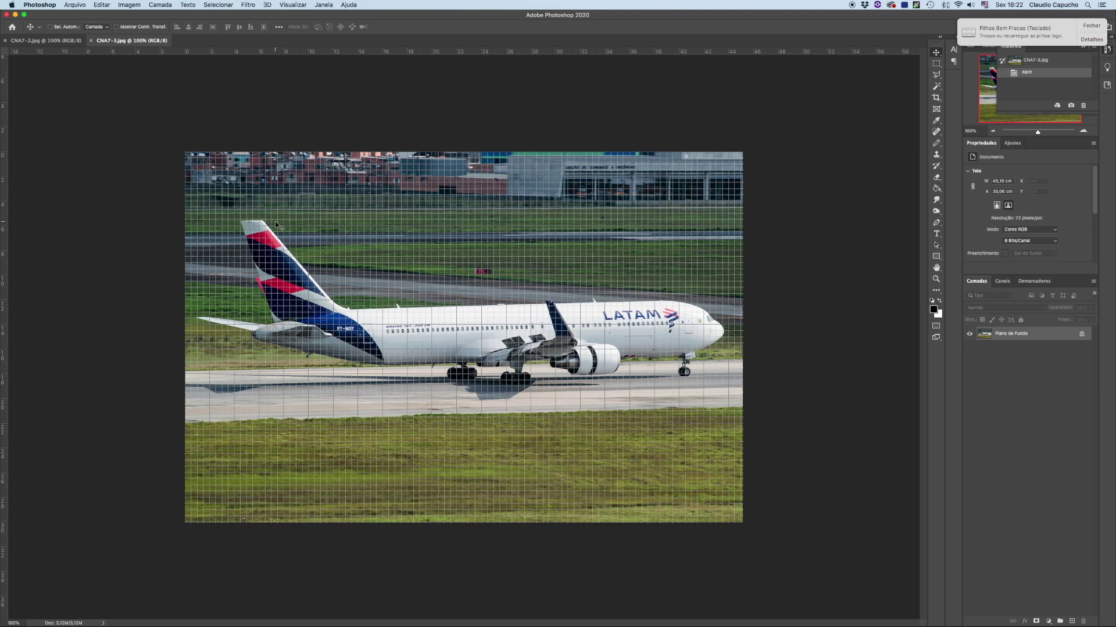
pyautogui.hotkey('ctrl', '+')
pyautogui.hotkey('ctrl', '+')
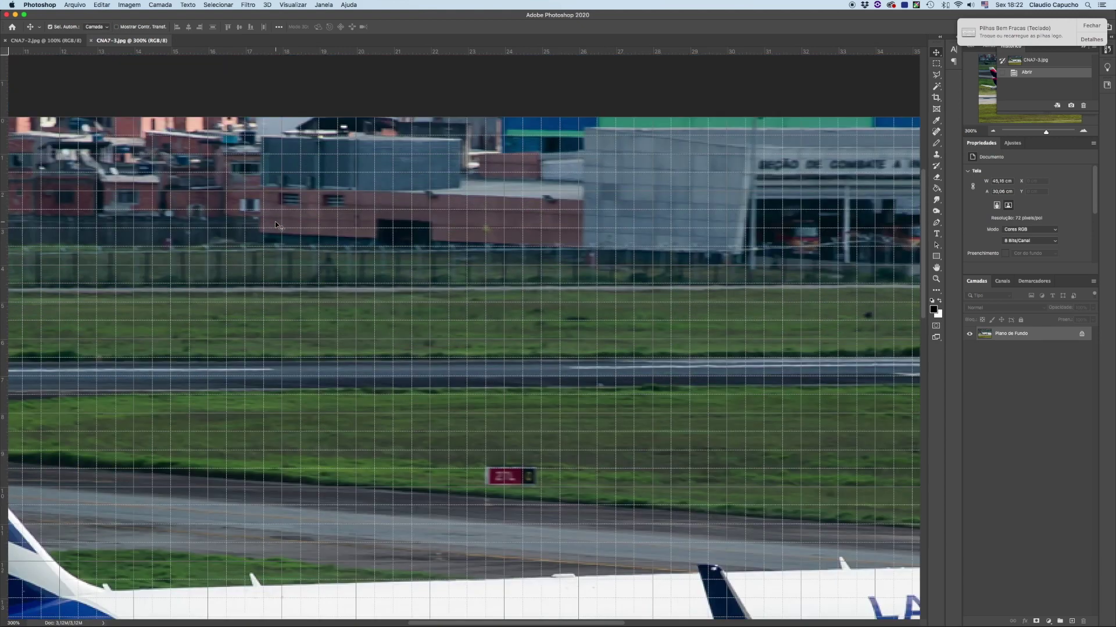
pyautogui.hscroll(-3, 276, 225)
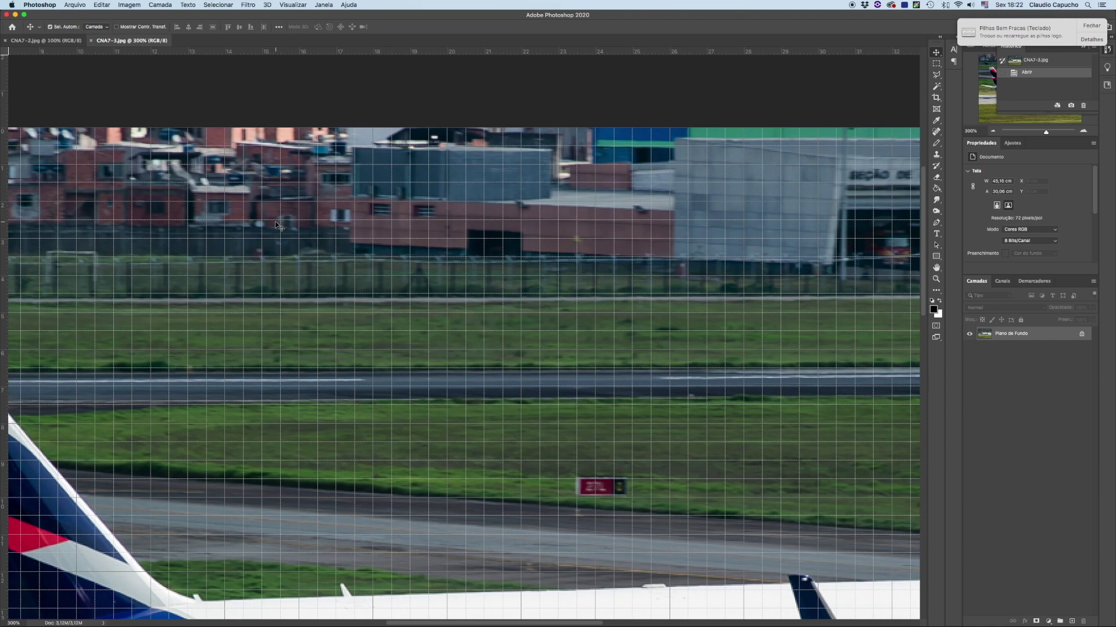
pyautogui.hscroll(-5, 276, 225)
pyautogui.scroll(2, 276, 226)
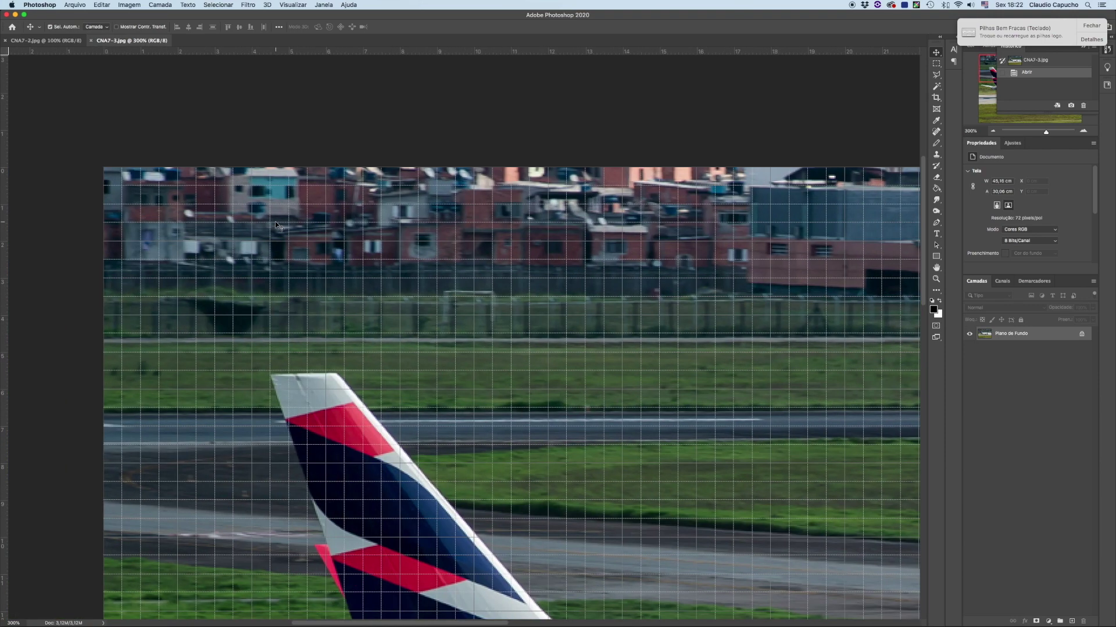
pyautogui.scroll(-3, 276, 225)
pyautogui.hscroll(2, 276, 226)
pyautogui.scroll(-1, 276, 225)
pyautogui.hscroll(5, 276, 226)
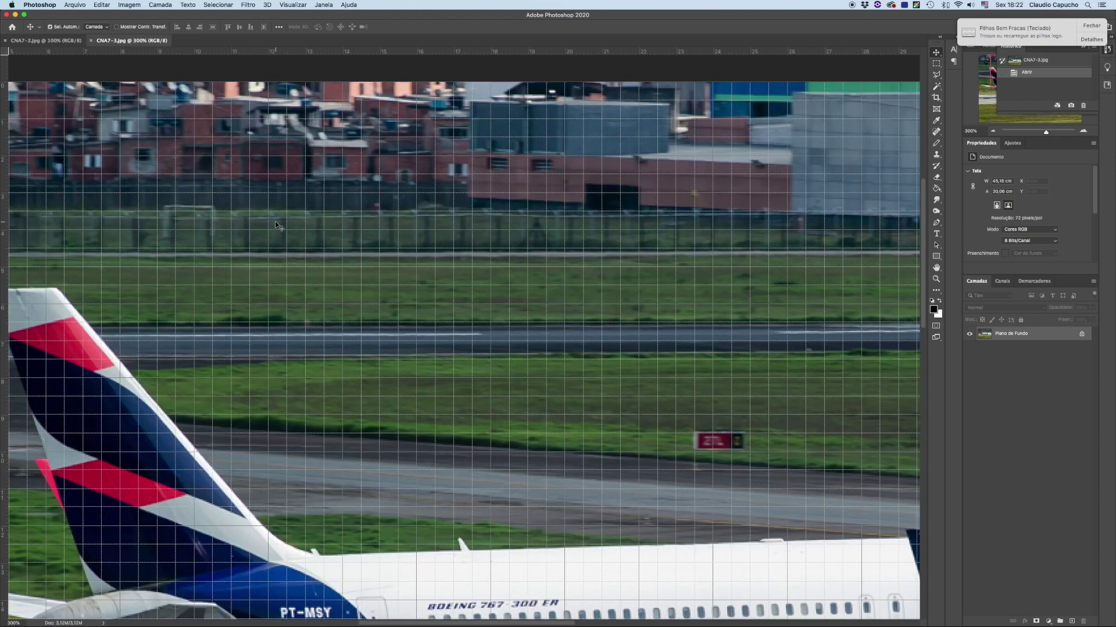
pyautogui.hscroll(1, 276, 226)
pyautogui.hscroll(10, 276, 225)
pyautogui.hscroll(3, 276, 225)
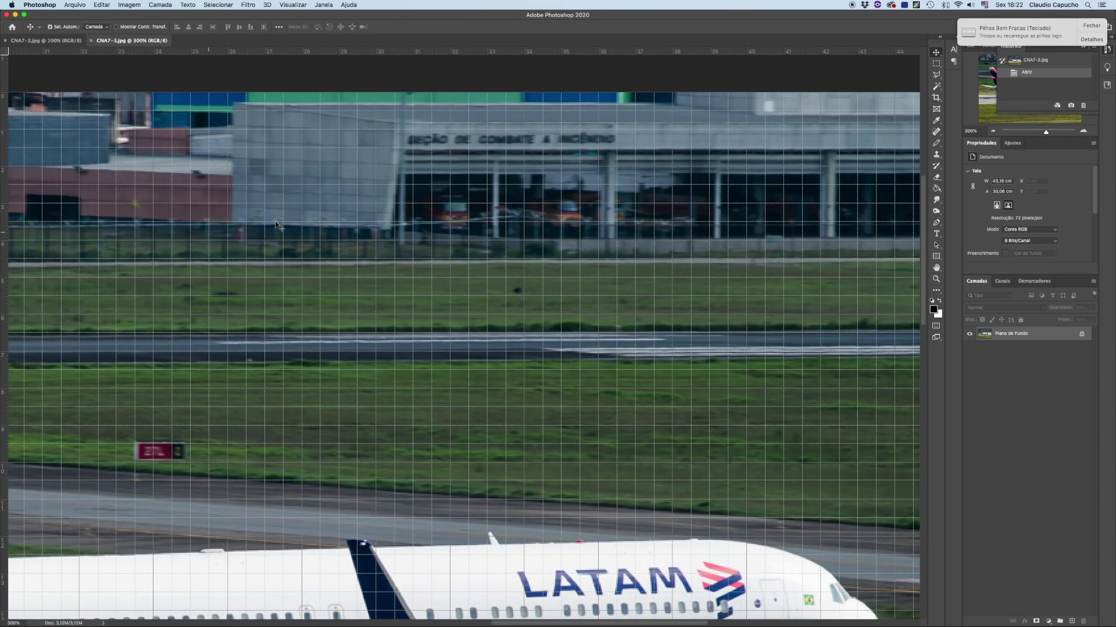
pyautogui.hscroll(1, 276, 225)
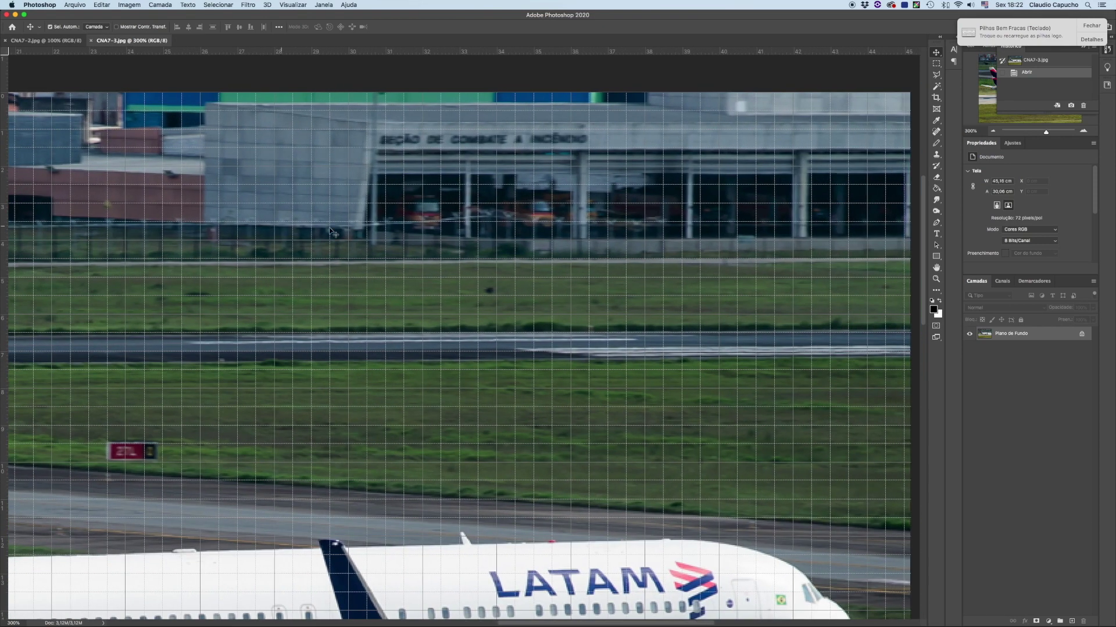
pyautogui.hscroll(1, 663, 231)
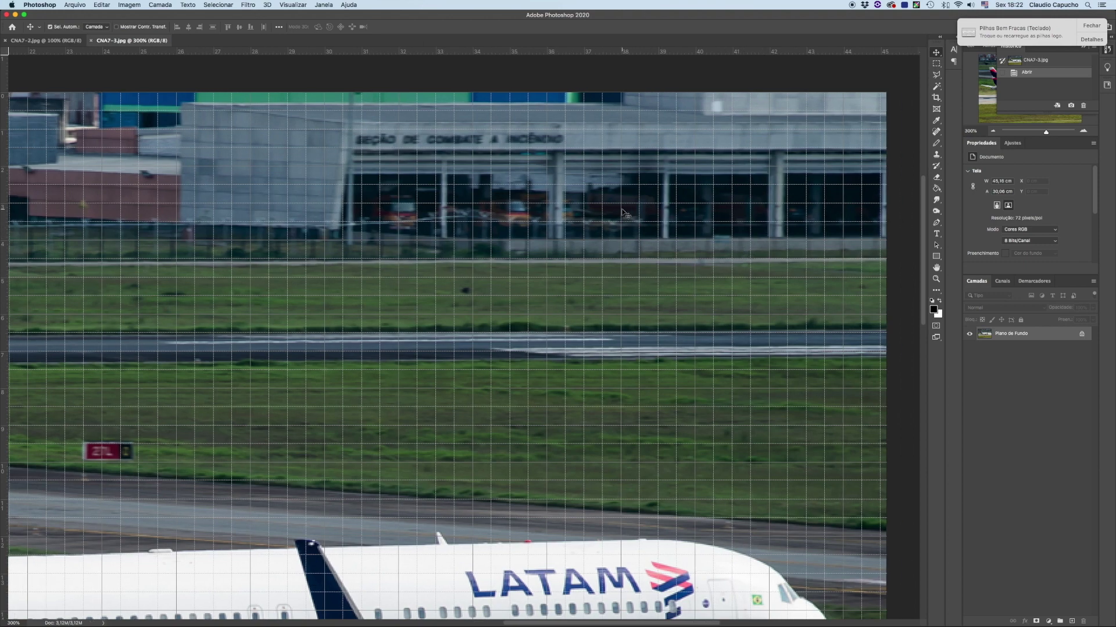
pyautogui.scroll(1, 623, 212)
pyautogui.scroll(2, 623, 213)
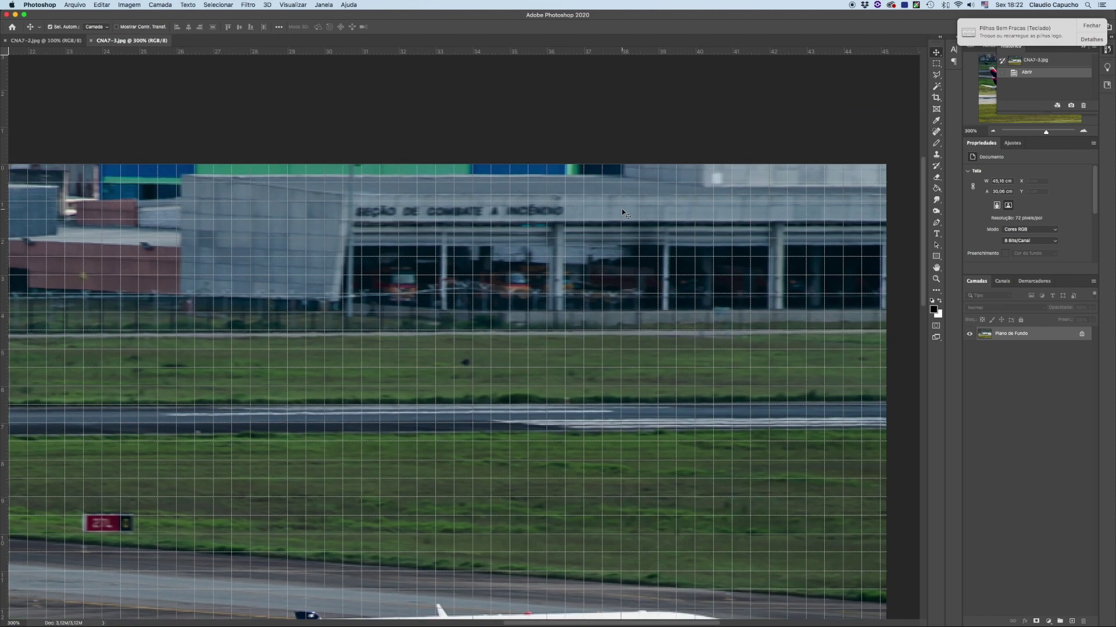
pyautogui.scroll(-5, 623, 213)
pyautogui.scroll(-1, 623, 213)
pyautogui.hscroll(-5, 624, 212)
pyautogui.hscroll(-2, 623, 213)
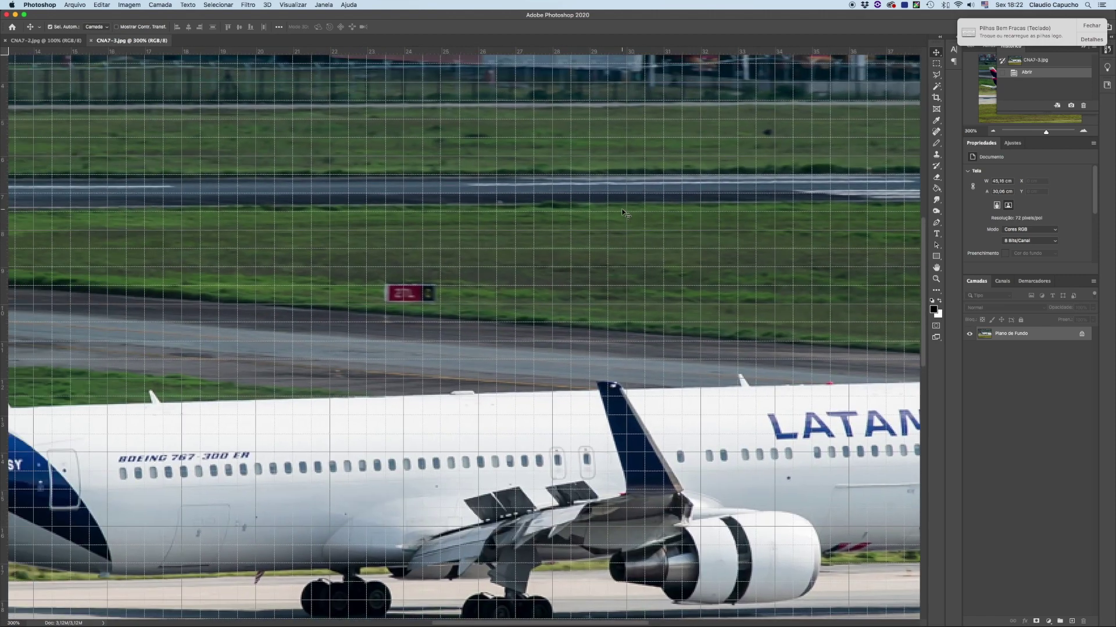
pyautogui.scroll(-5, 623, 213)
pyautogui.hscroll(-4, 624, 213)
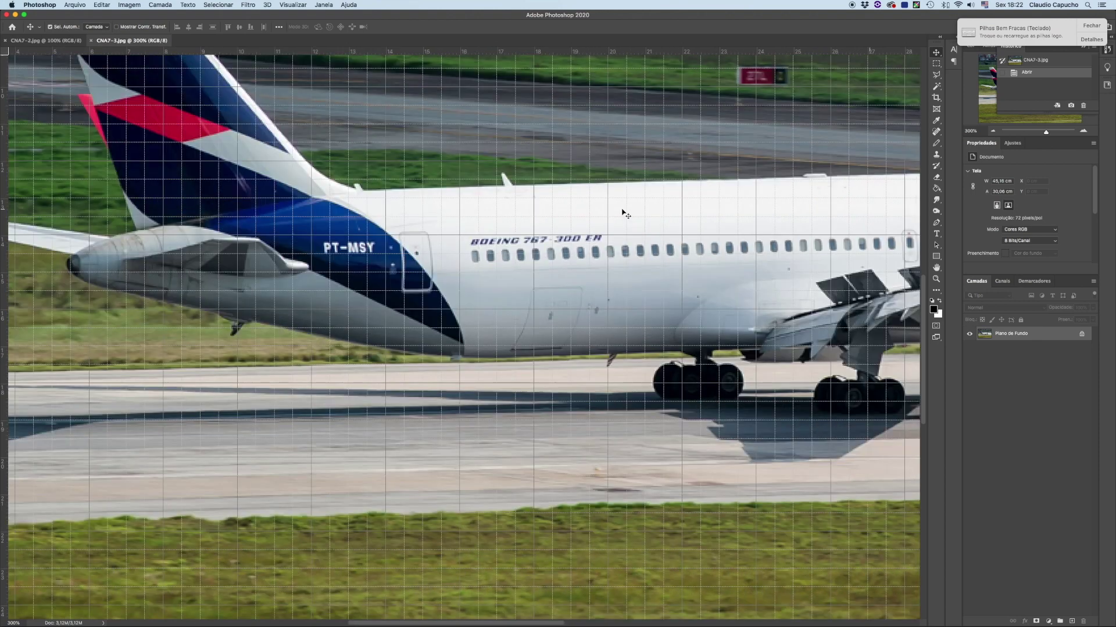
pyautogui.hscroll(-3, 623, 212)
pyautogui.scroll(10, 623, 212)
pyautogui.hscroll(-5, 624, 213)
pyautogui.scroll(1, 624, 213)
pyautogui.hscroll(2, 623, 213)
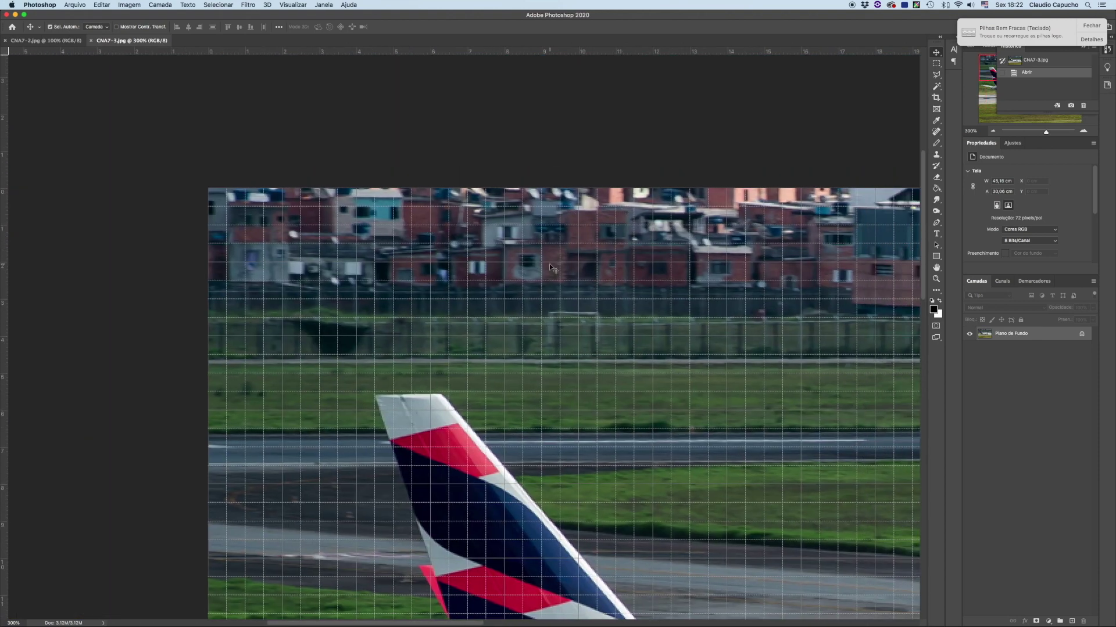
pyautogui.hscroll(4, 552, 268)
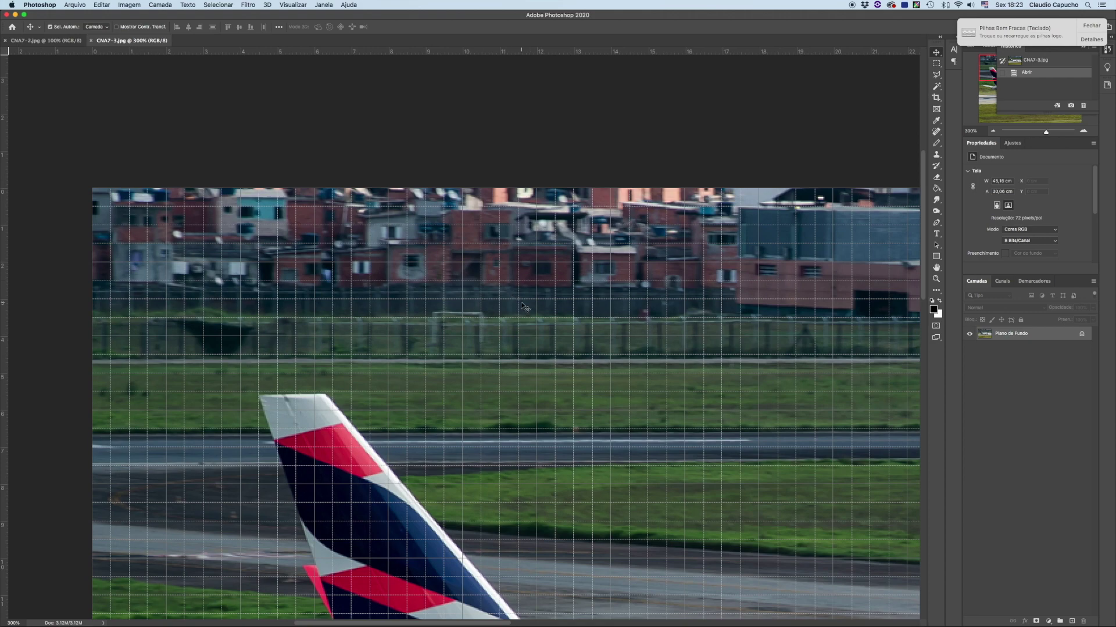
pyautogui.hscroll(7, 522, 306)
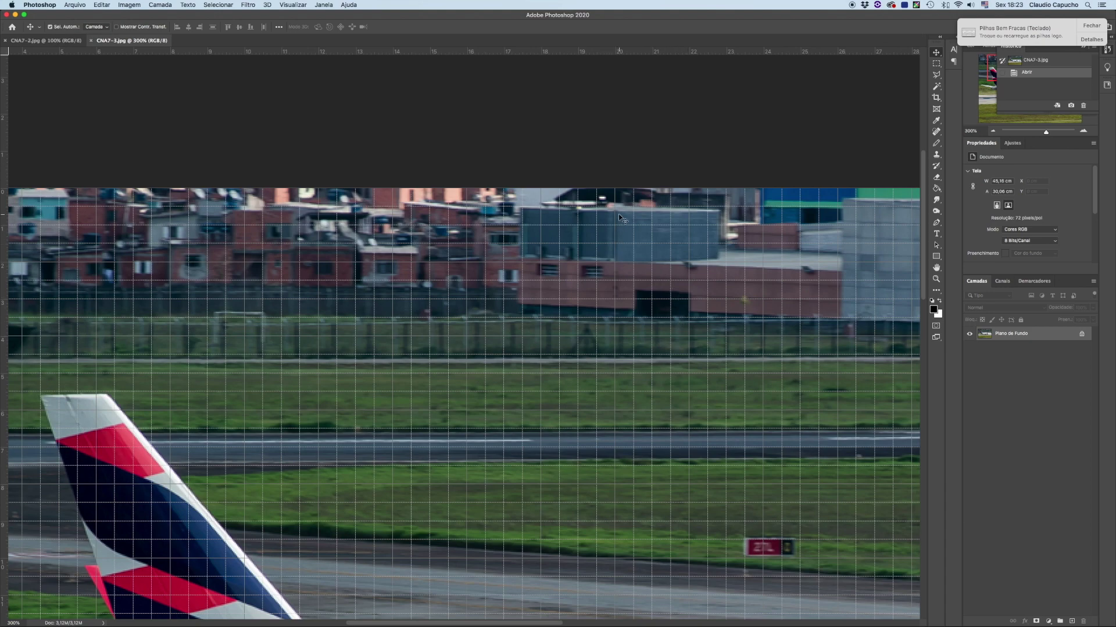
pyautogui.hscroll(5, 613, 250)
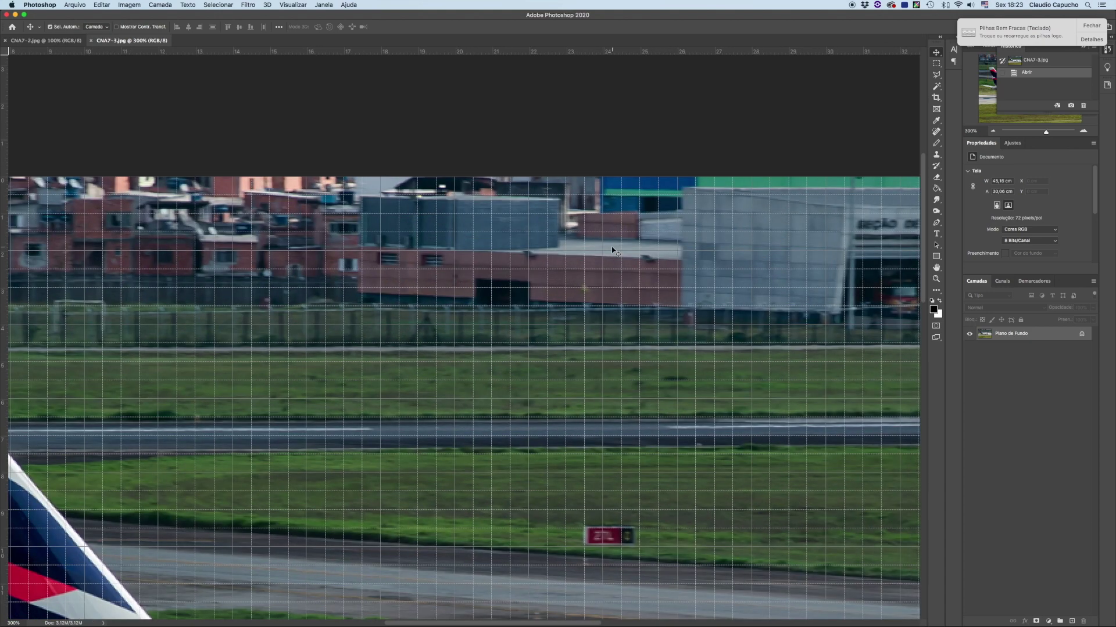
pyautogui.hscroll(1, 612, 250)
pyautogui.hscroll(1, 613, 249)
pyautogui.hscroll(2, 613, 250)
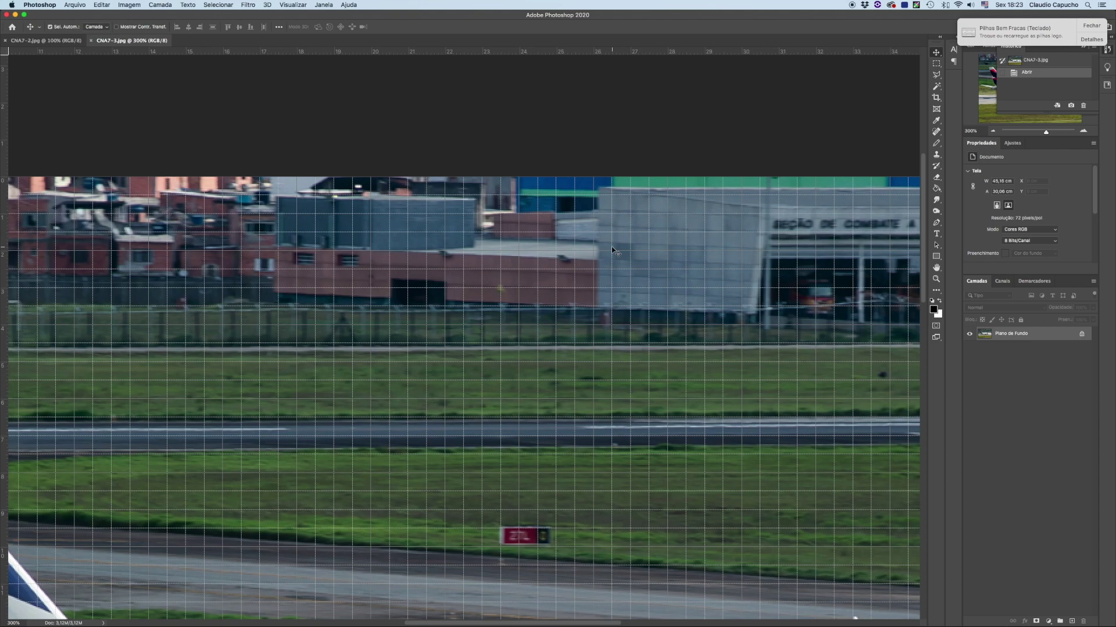
pyautogui.hscroll(2, 611, 246)
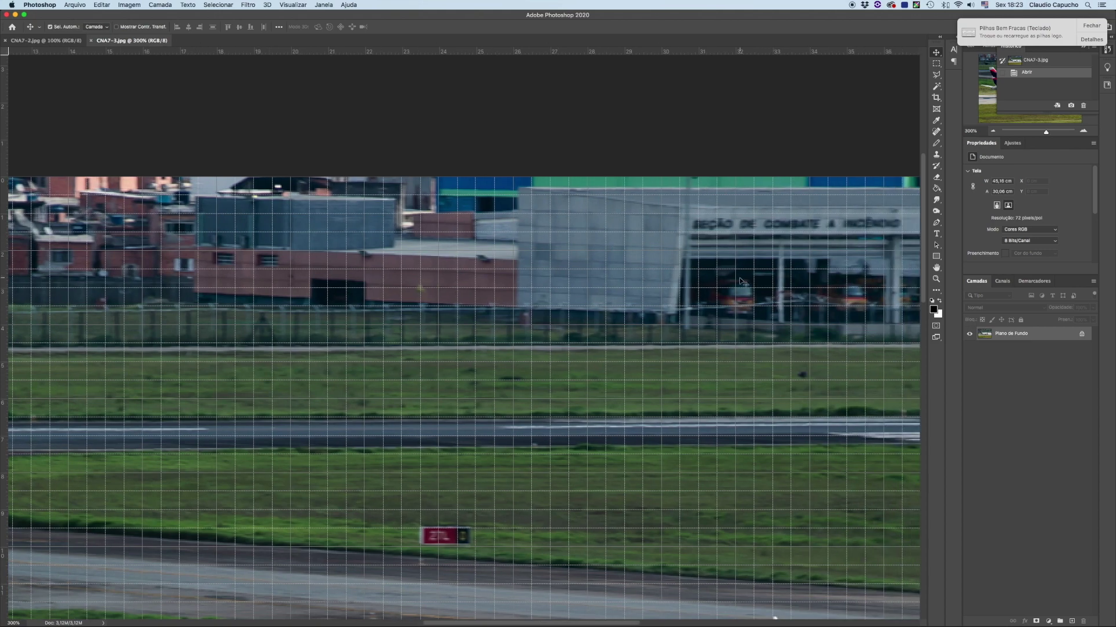
# - Return to 100% view, hide the grid and close CNA7-3.jpg
pyautogui.press('super+1')
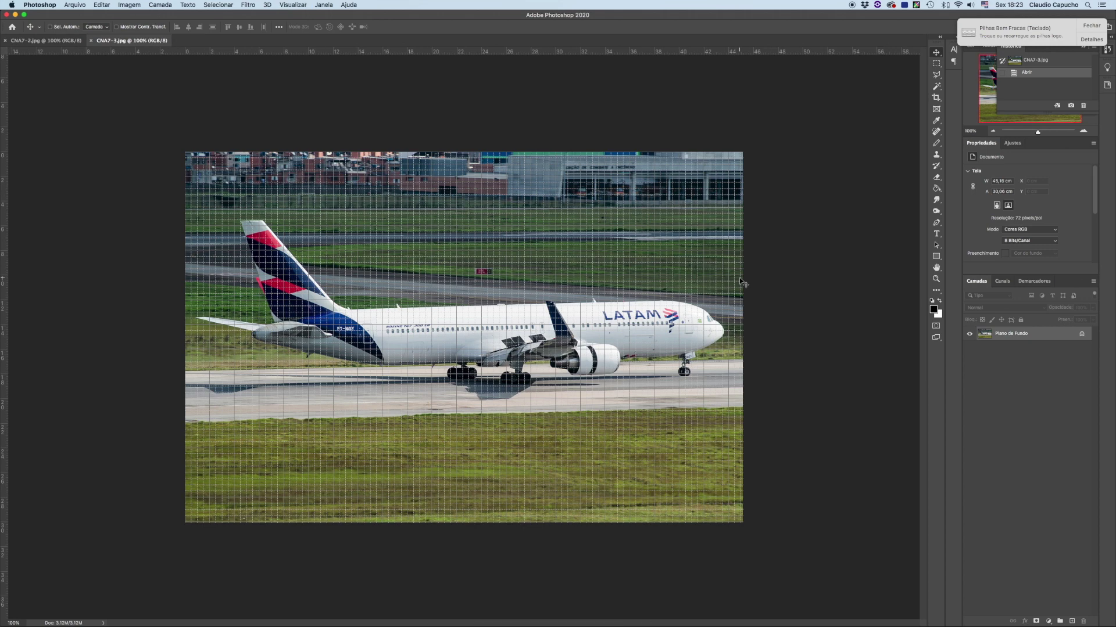
pyautogui.press('super+apostrophe')
pyautogui.press('super+w')
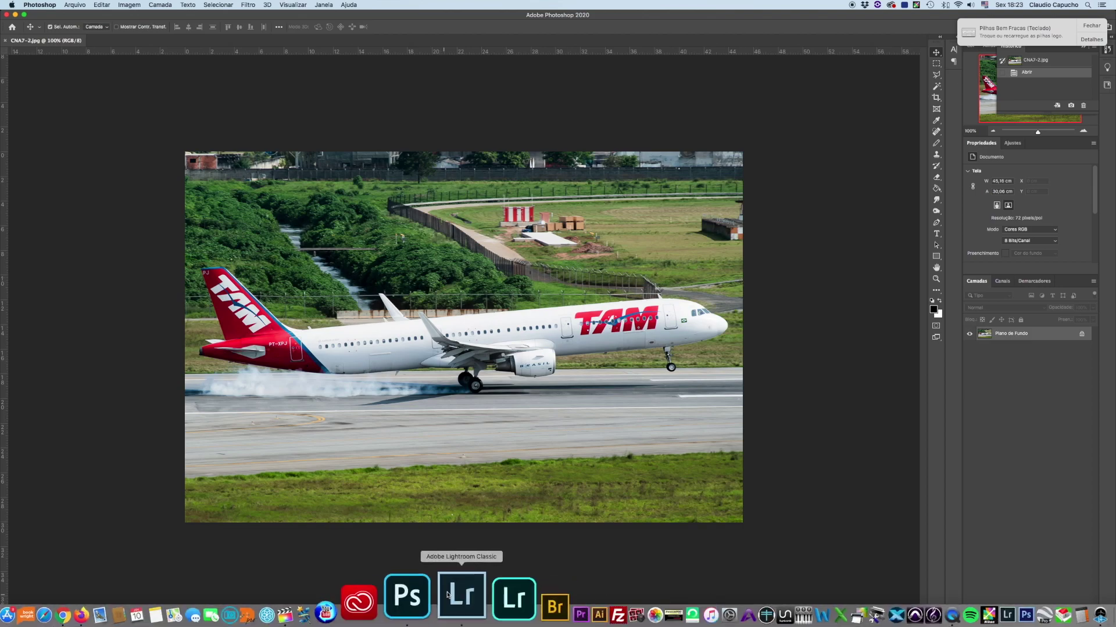
# - In Lightroom Classic's grid view, open the LATAM 767 photo large
pyautogui.click(452, 598)
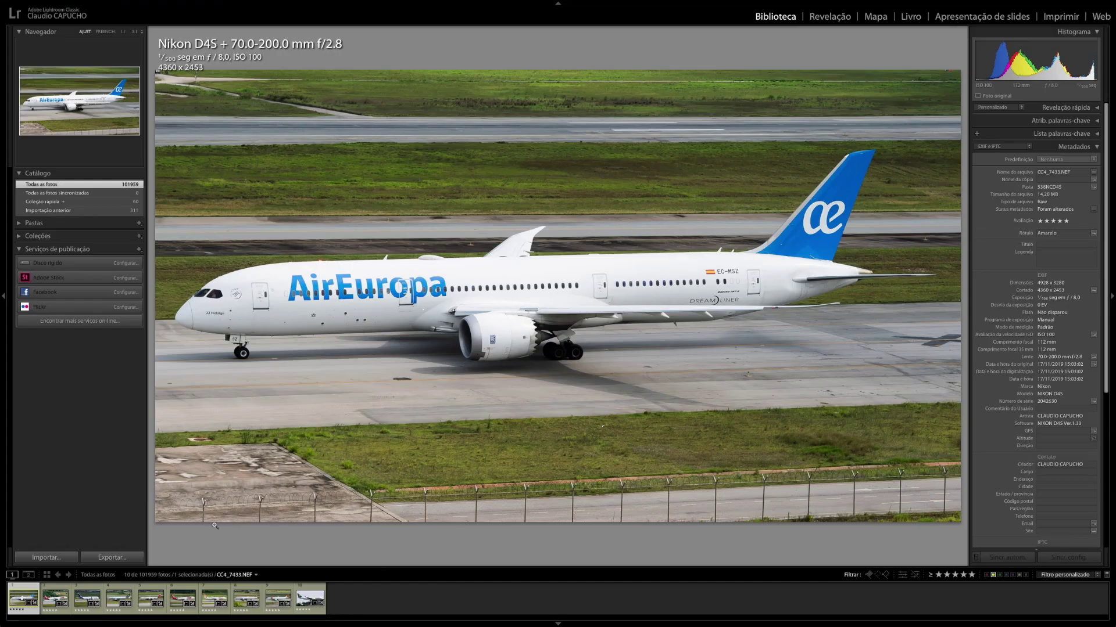
pyautogui.press('g')
pyautogui.click(467, 302)
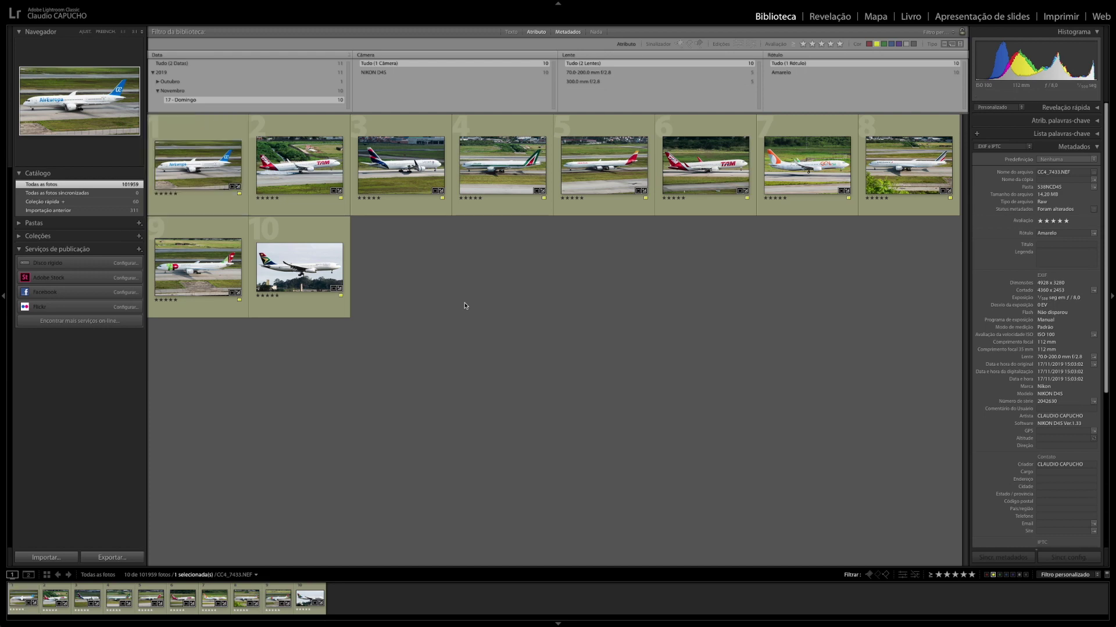
pyautogui.doubleClick(400, 207)
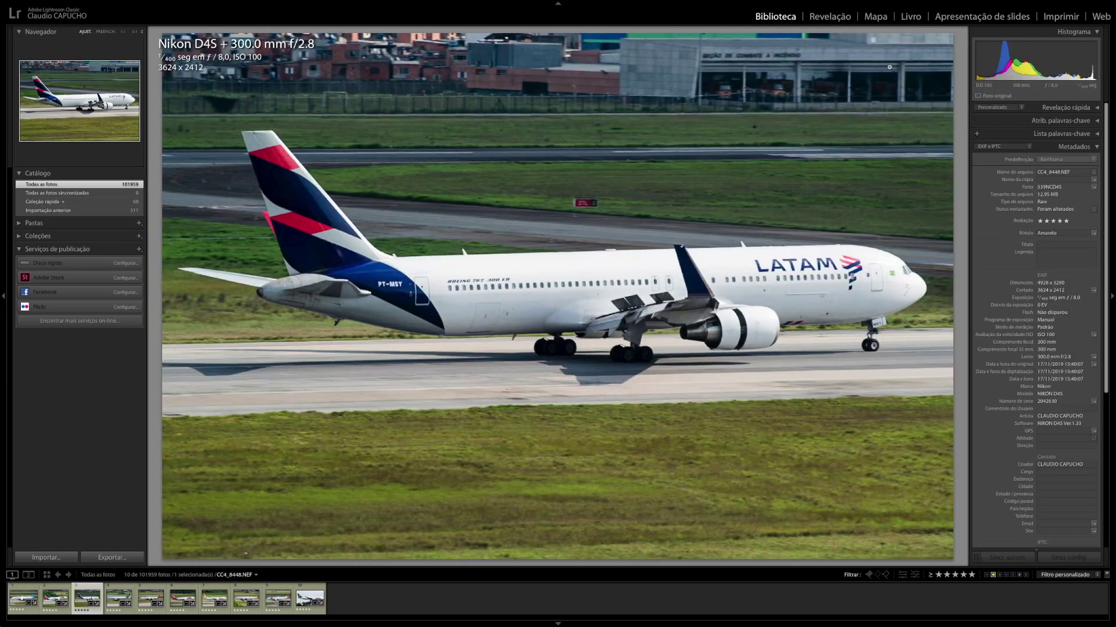
# - Straighten the LATAM photo with a −1.35° crop rotation and apply the crop
pyautogui.click(840, 18)
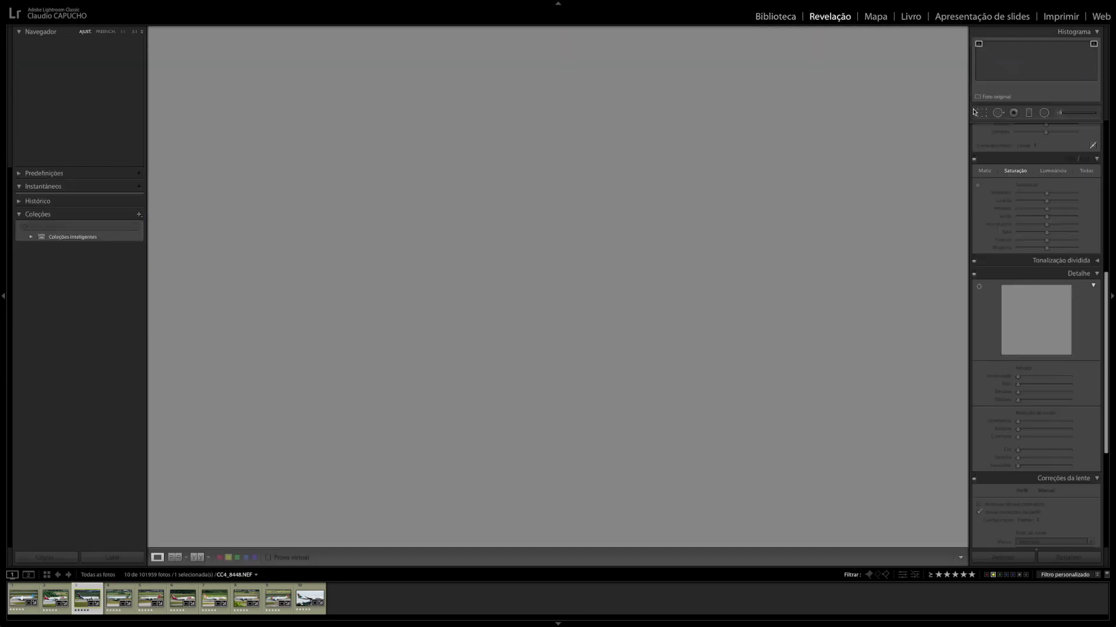
pyautogui.press('r')
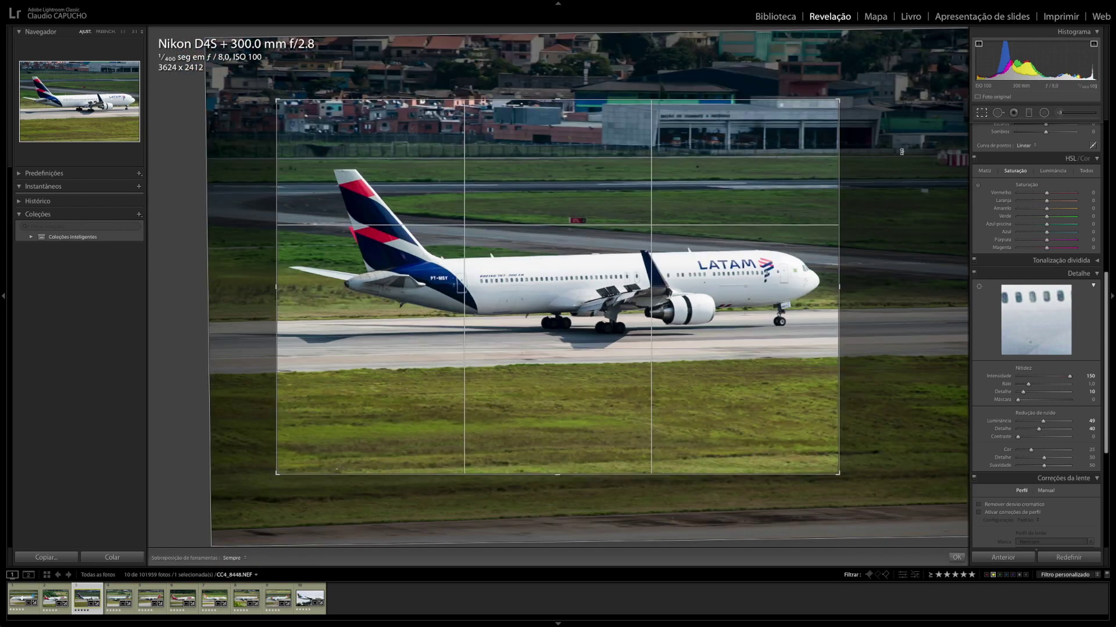
pyautogui.moveTo(875, 161); pyautogui.dragTo(874, 157)
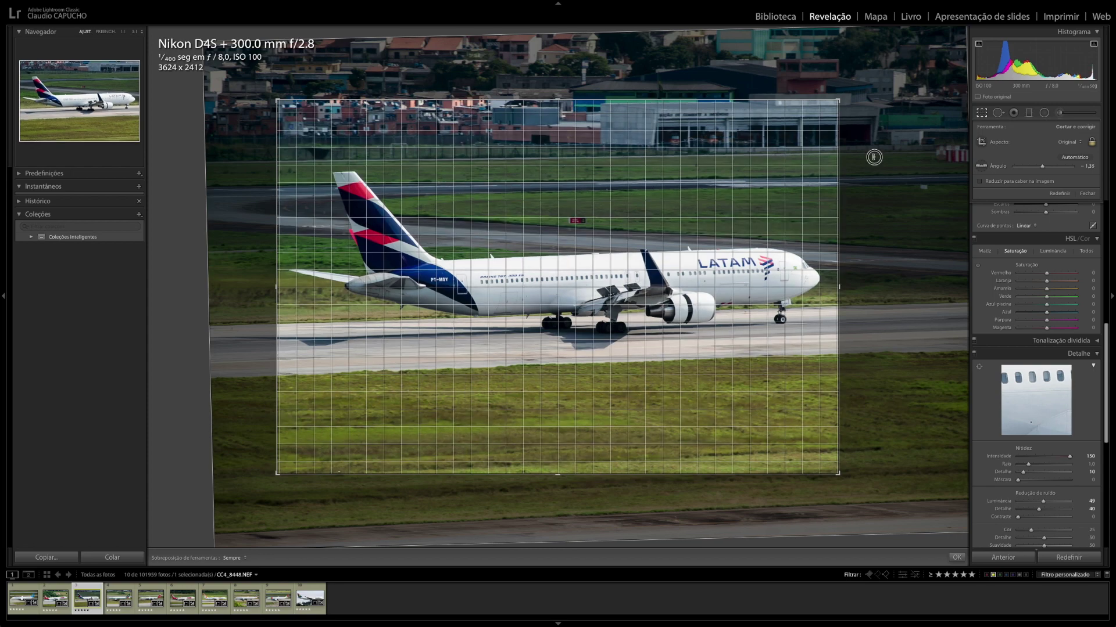
pyautogui.moveTo(874, 157); pyautogui.dragTo(873, 157)
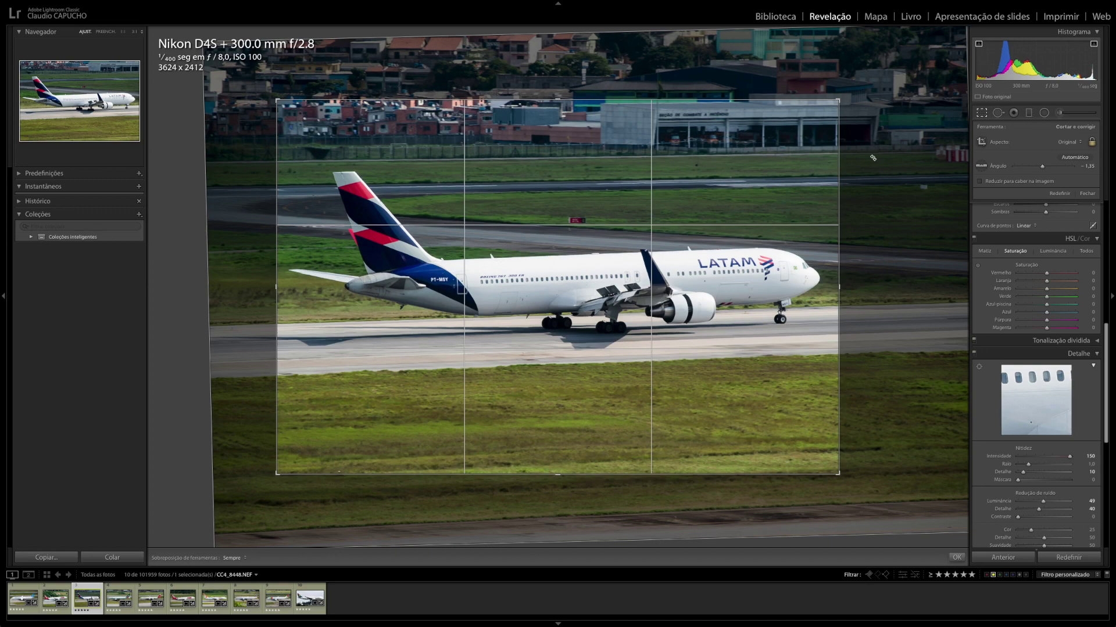
pyautogui.press('Return')
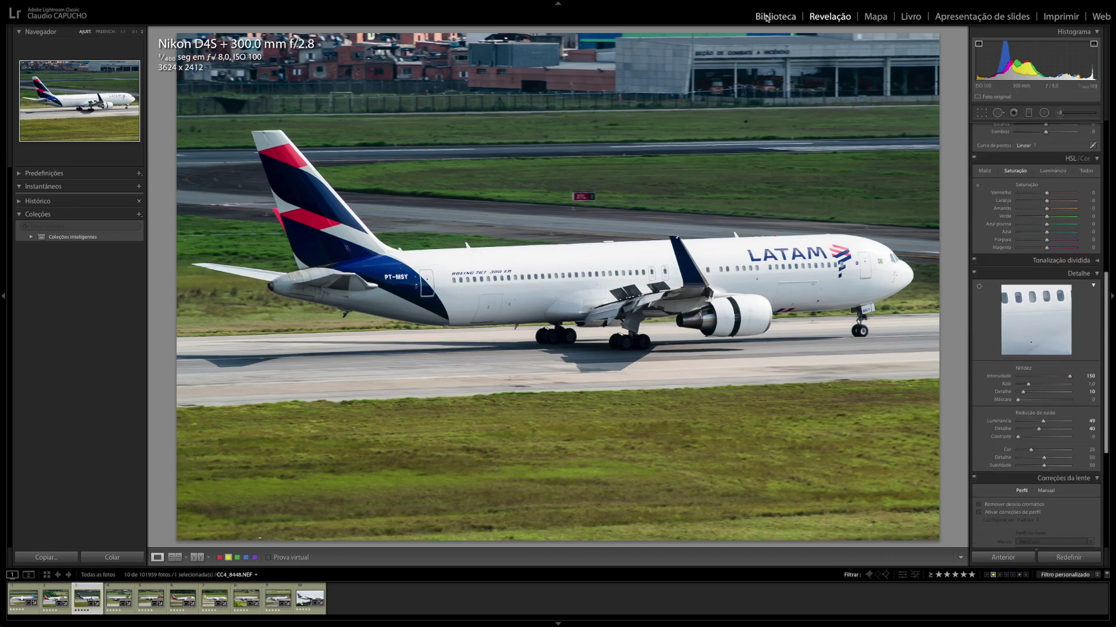
pyautogui.click(767, 18)
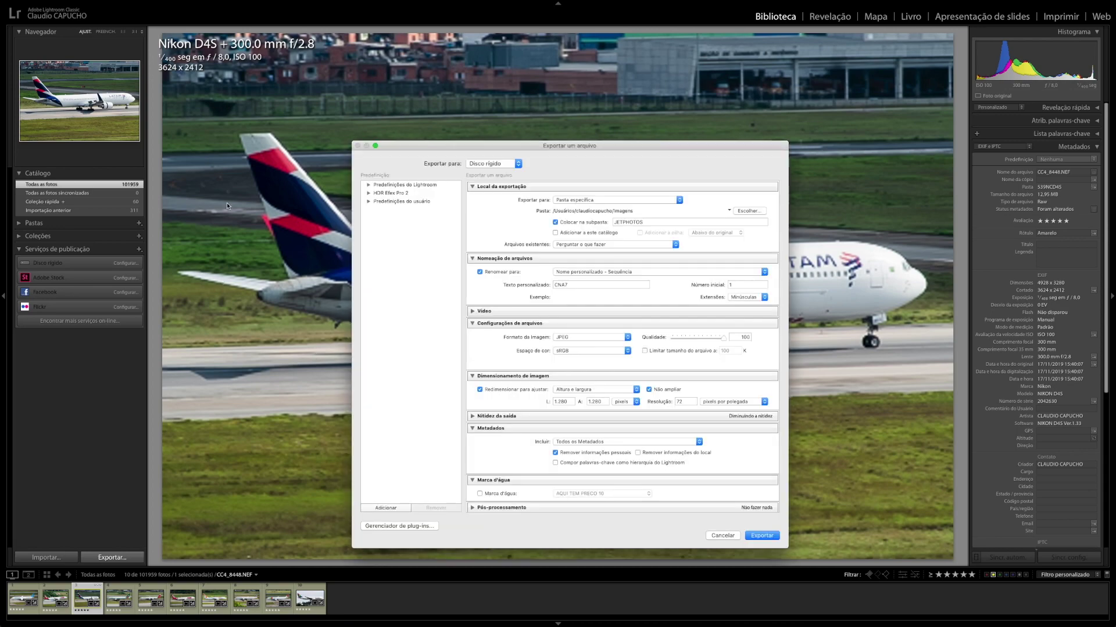
# - Export the LATAM photo with starting number 3 as CNA7-3, overwriting the existing file
pyautogui.doubleClick(741, 284)
pyautogui.write('3')
pyautogui.press('Return')
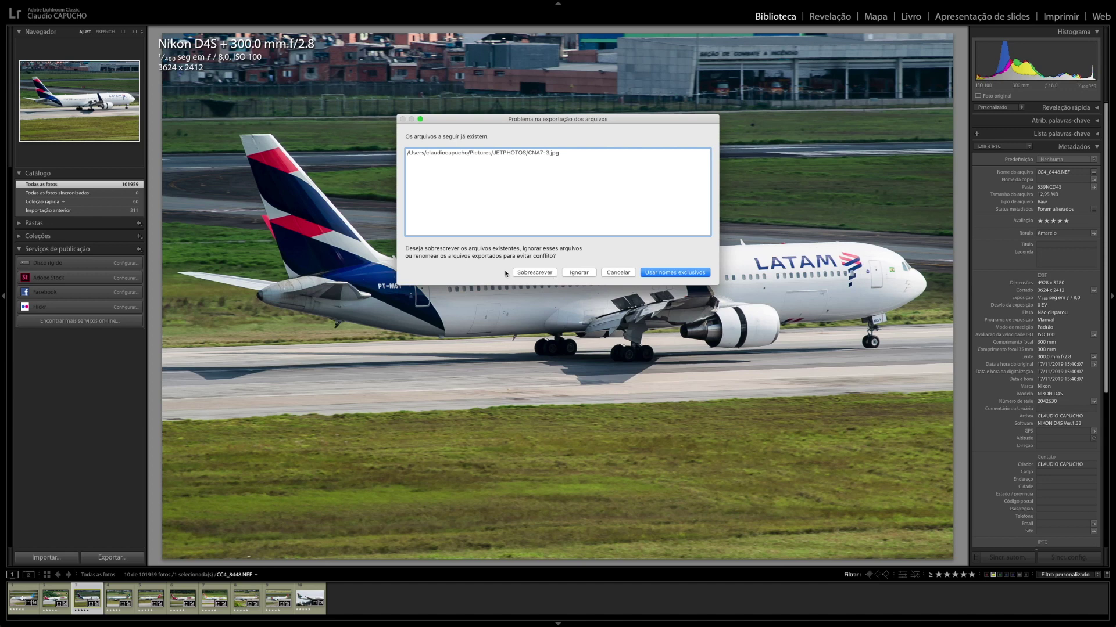
pyautogui.click(525, 273)
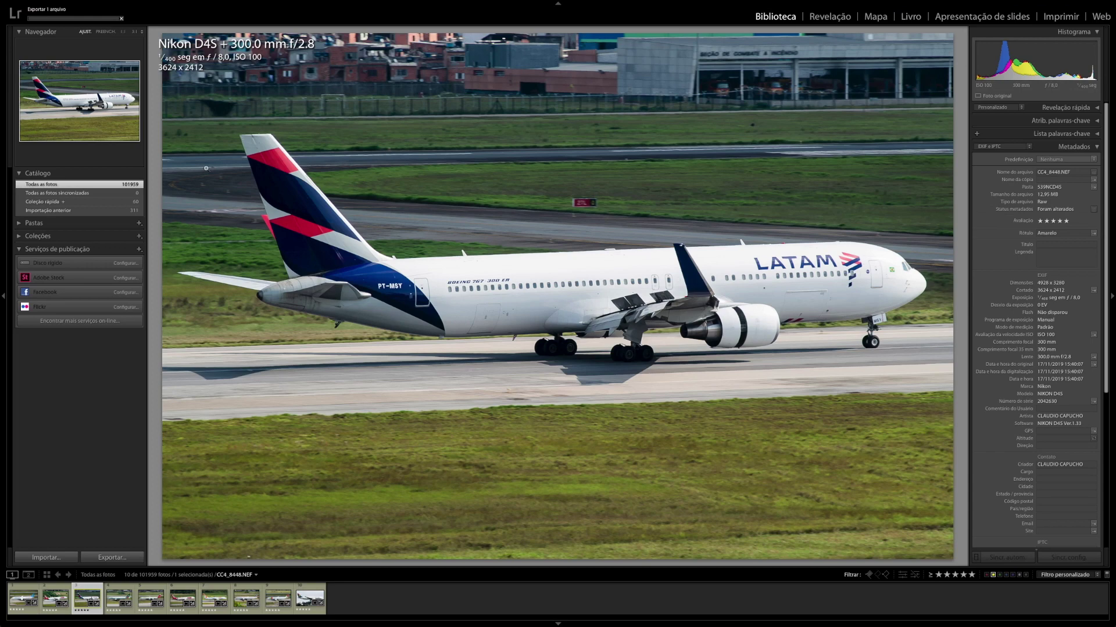
pyautogui.press('super+Tab')
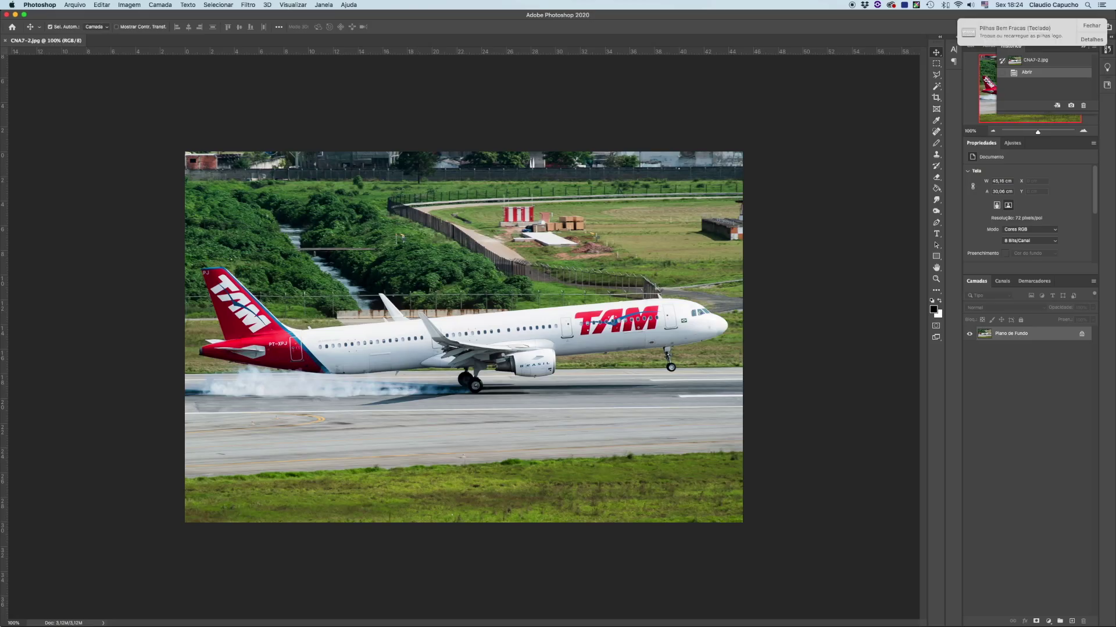
pyautogui.click(22, 621)
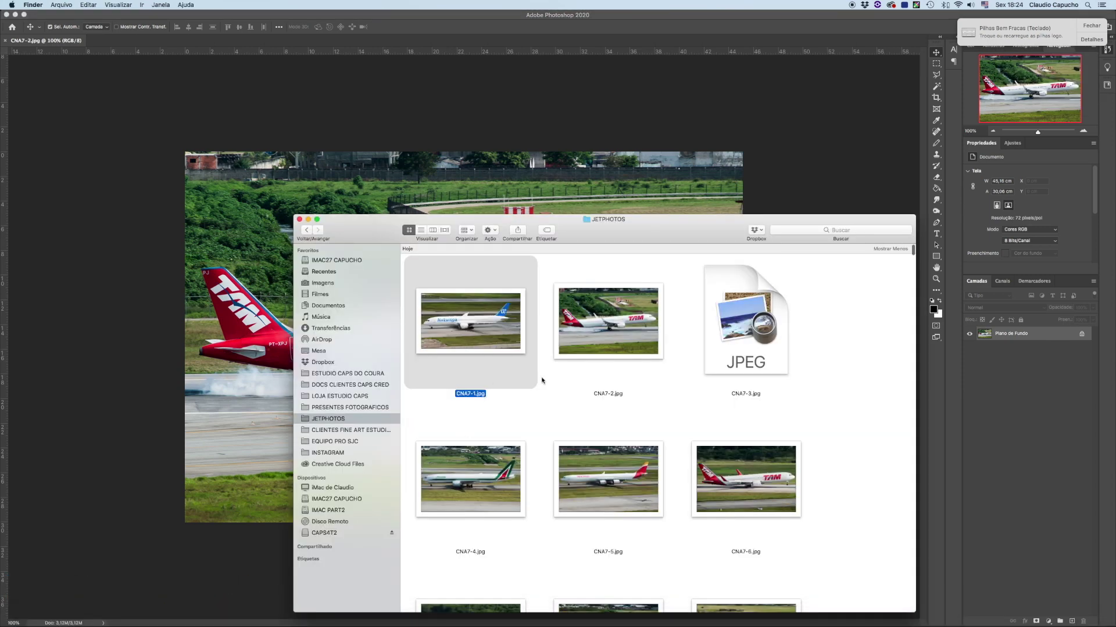
# - Open CNA7-3.jpg from the JETPHOTOS folder in Photoshop and show the grid over it
pyautogui.click(854, 378)
pyautogui.moveTo(769, 349); pyautogui.dragTo(541, 622)
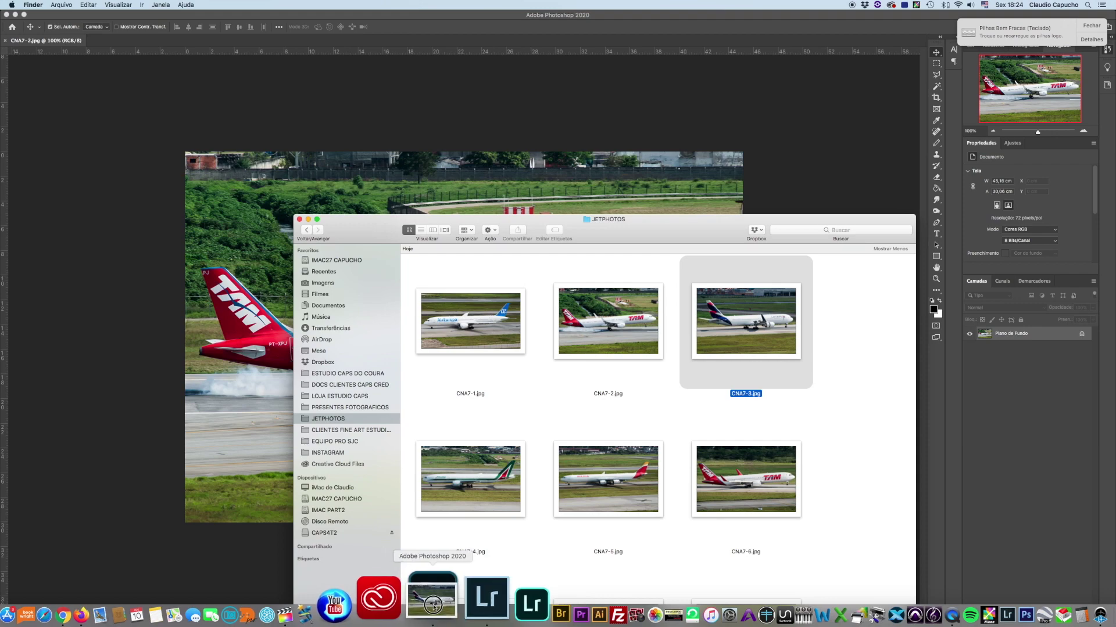
pyautogui.moveTo(540, 622); pyautogui.dragTo(421, 604)
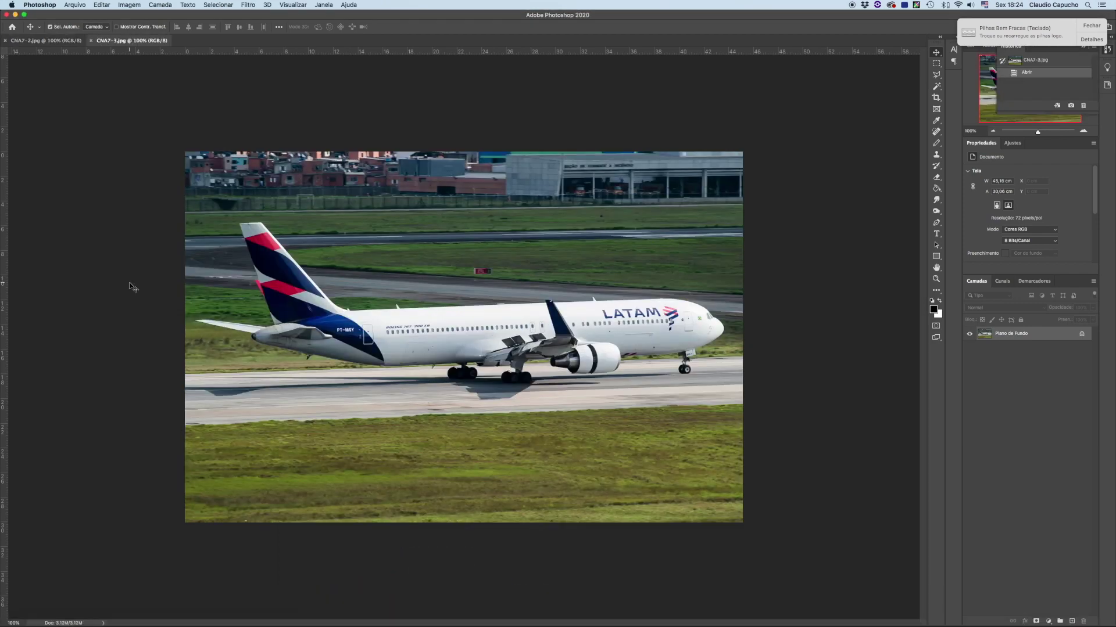
pyautogui.press('super+apostrophe')
# - Zoom to 300% and pan around the LATAM plane, then return to 100%
pyautogui.press('super+plus')
pyautogui.press('super+plus')
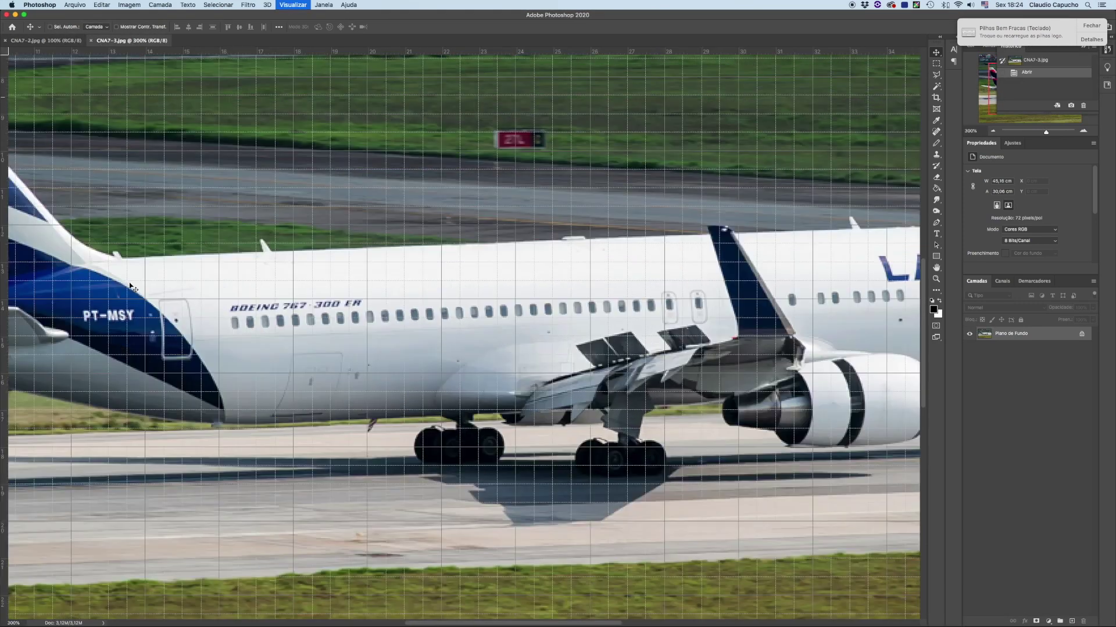
pyautogui.scroll(10, 271, 340)
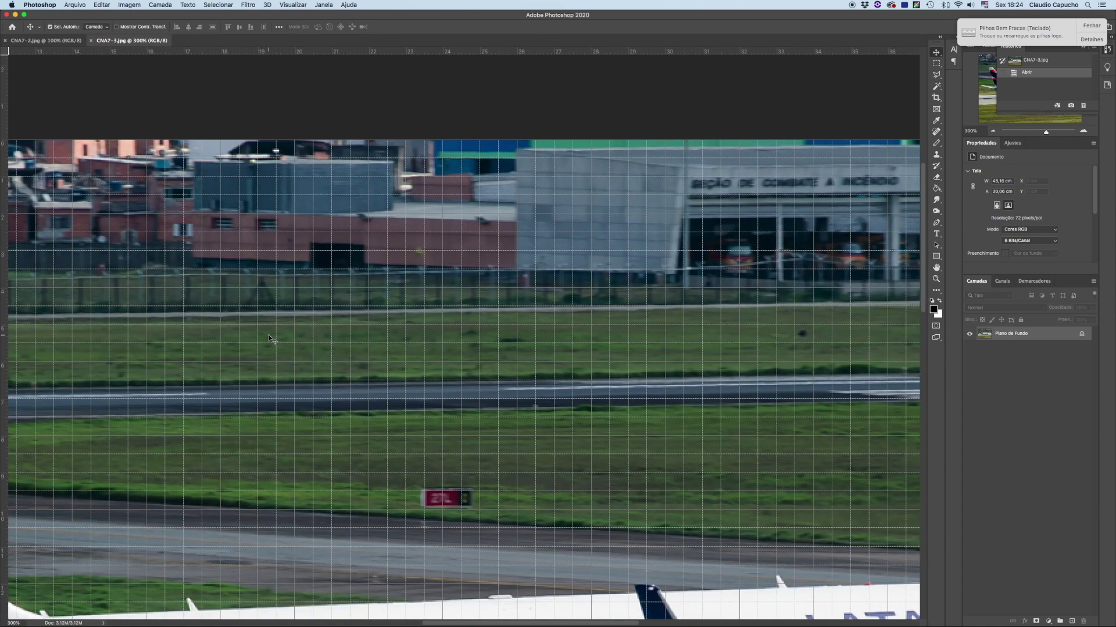
pyautogui.scroll(3, 271, 340)
pyautogui.hscroll(5, 271, 340)
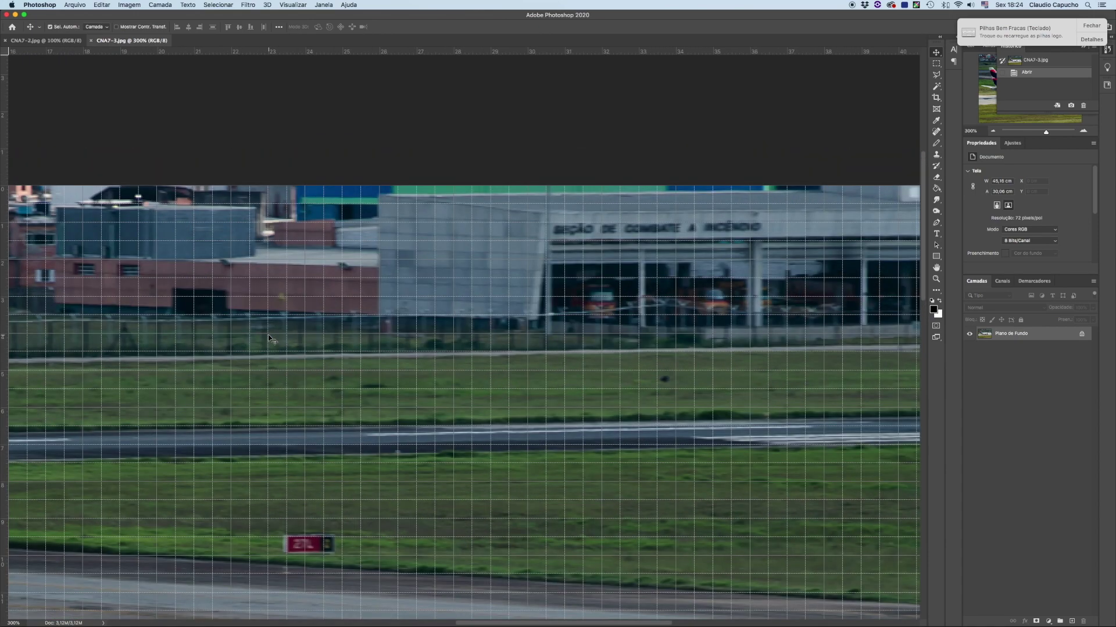
pyautogui.hscroll(6, 271, 340)
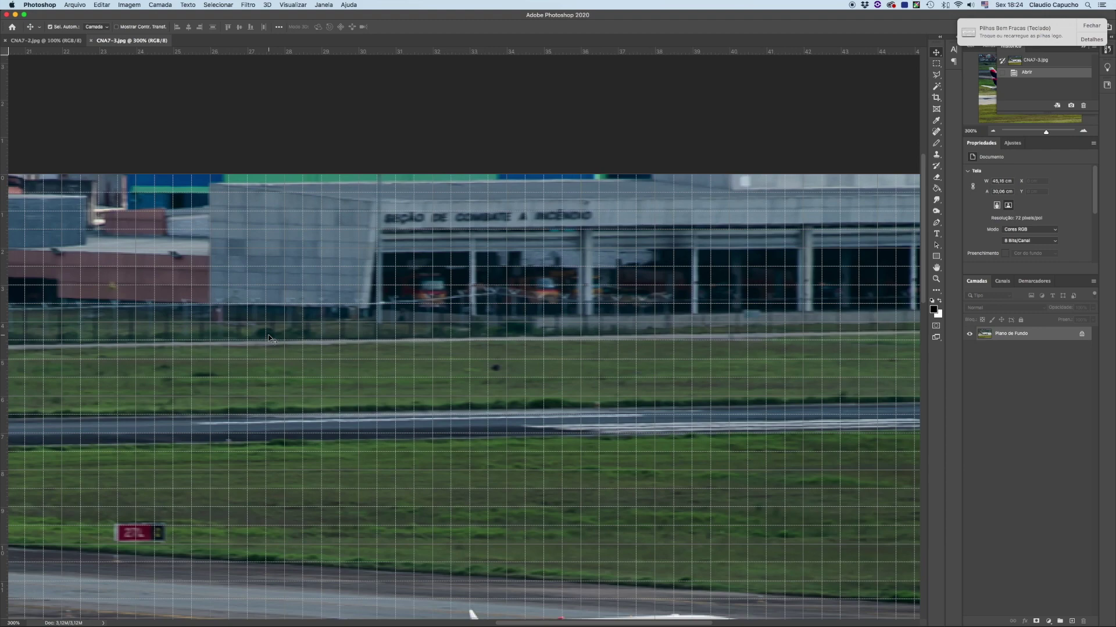
pyautogui.press('super+1')
# - Try and undo an Equalize adjustment, close the LATAM image unchanged, and grid the TAM photo
pyautogui.press('super')
pyautogui.click(130, 5)
pyautogui.moveTo(145, 29)
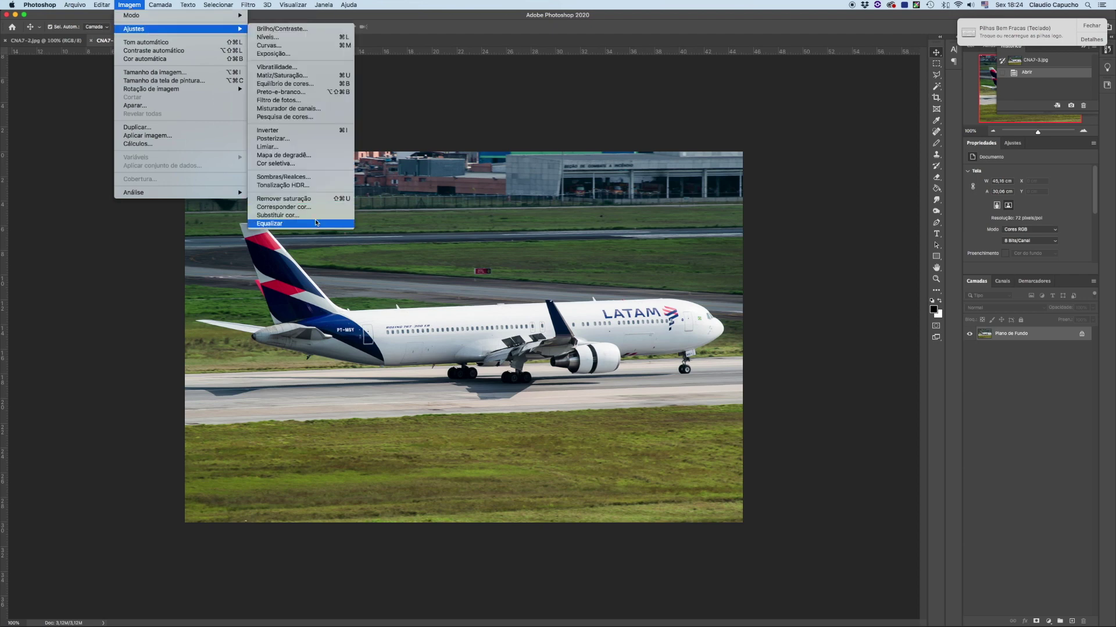
pyautogui.click(313, 223)
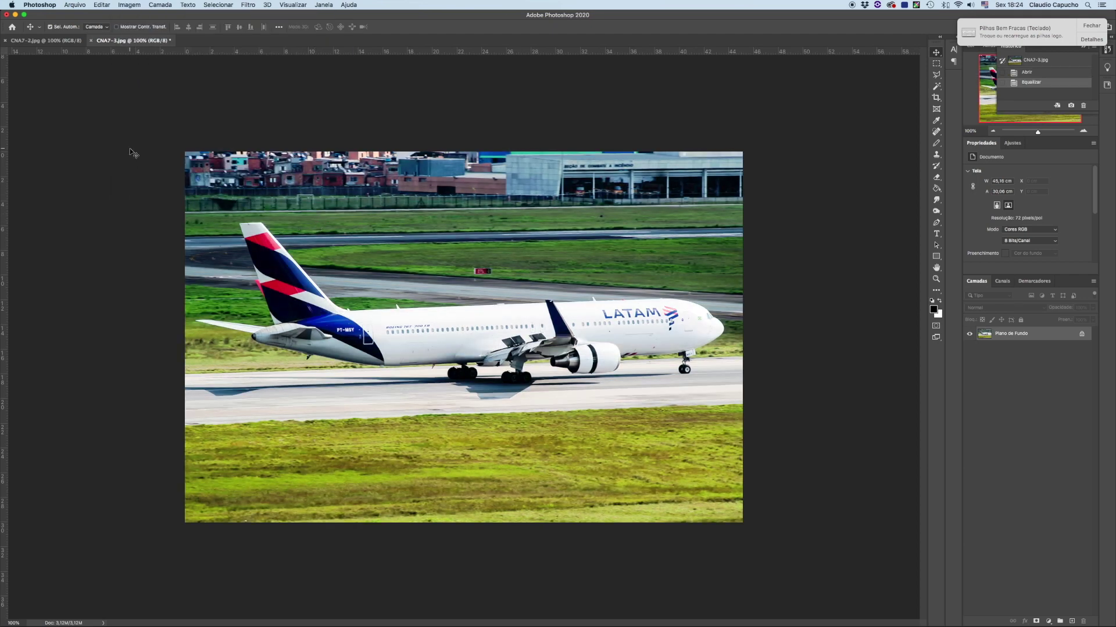
pyautogui.hotkey('ctrl', 'z')
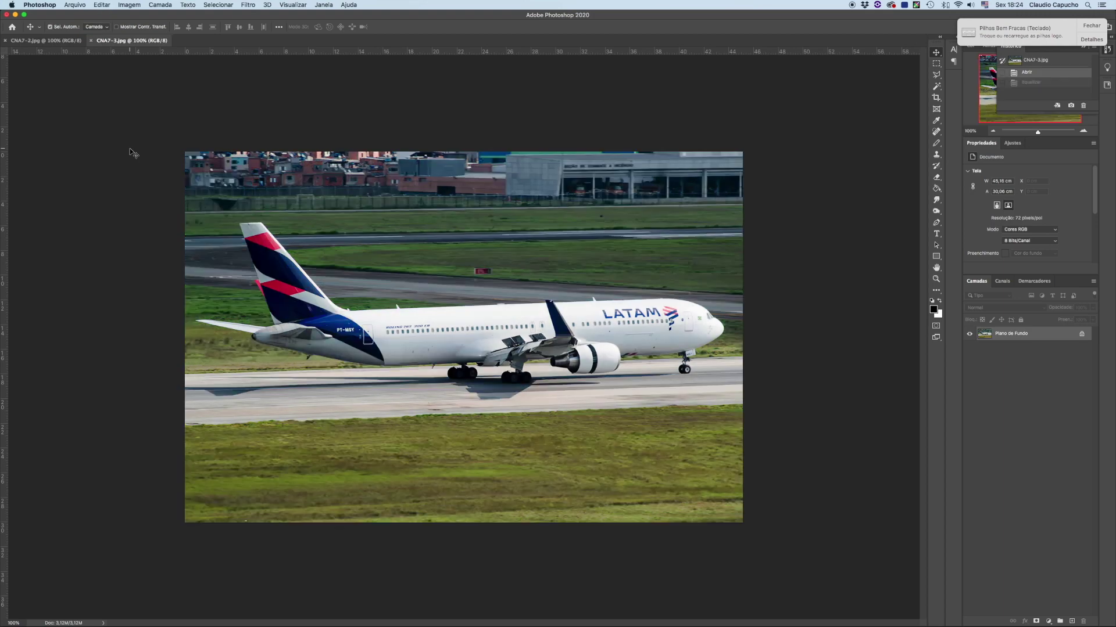
pyautogui.press('super+w')
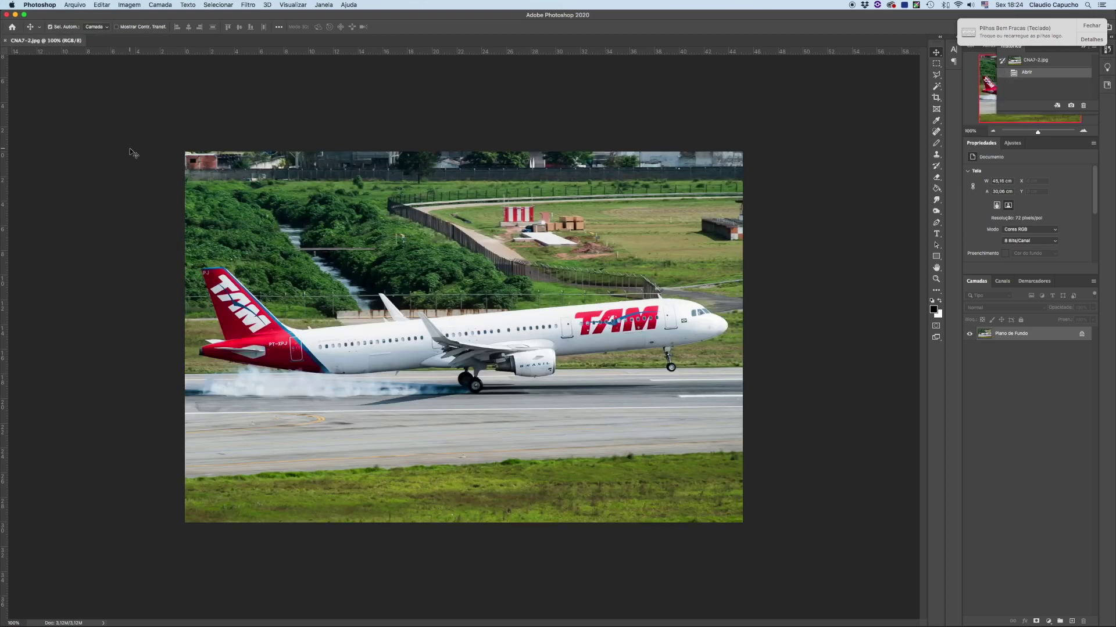
pyautogui.press('super+apostrophe')
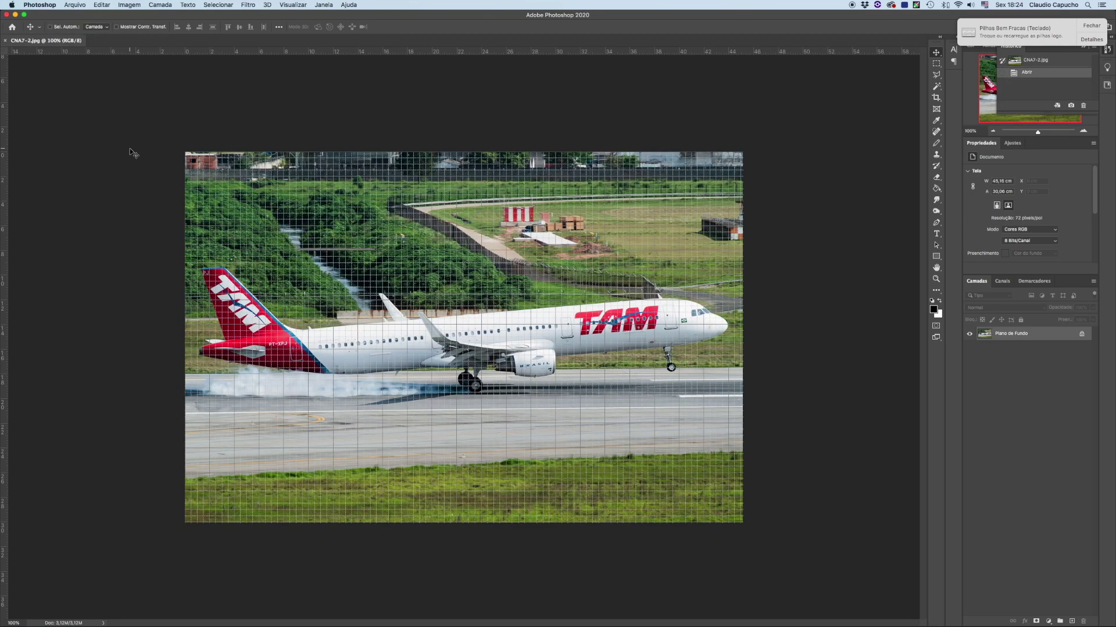
pyautogui.press('super+plus')
pyautogui.scroll(2, 131, 152)
pyautogui.hscroll(1, 131, 152)
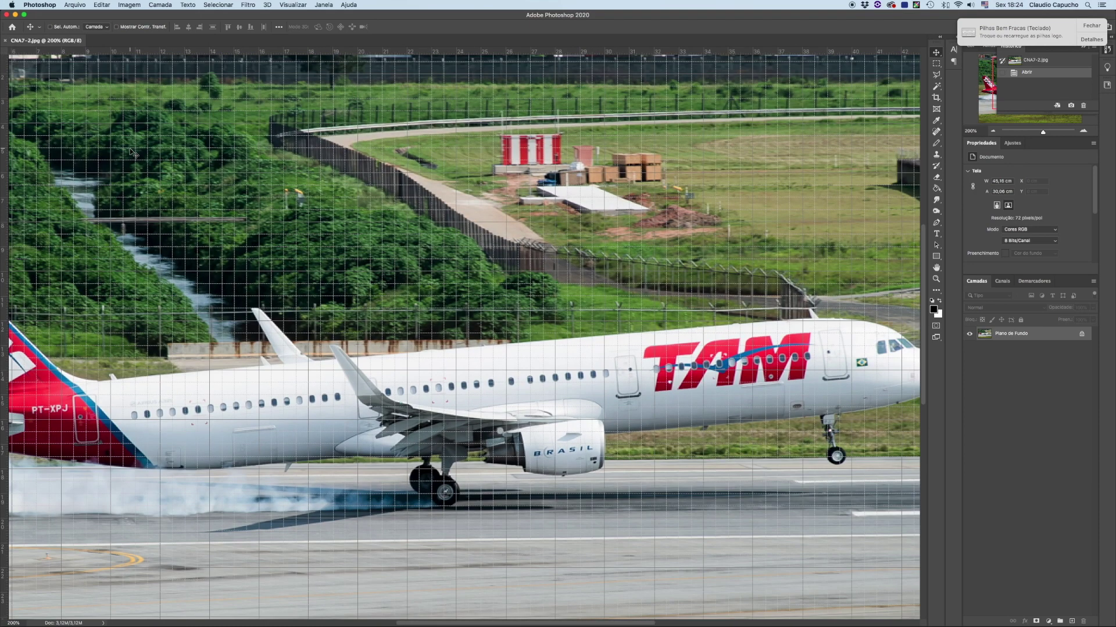
pyautogui.press('super+plus')
pyautogui.scroll(3, 131, 152)
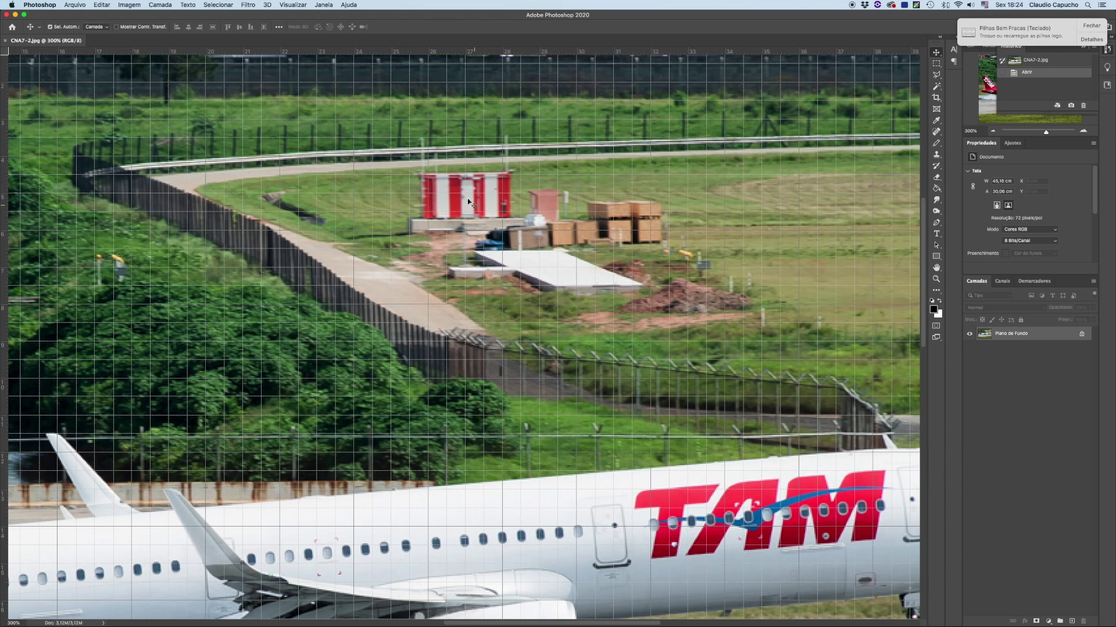
pyautogui.press('super+1')
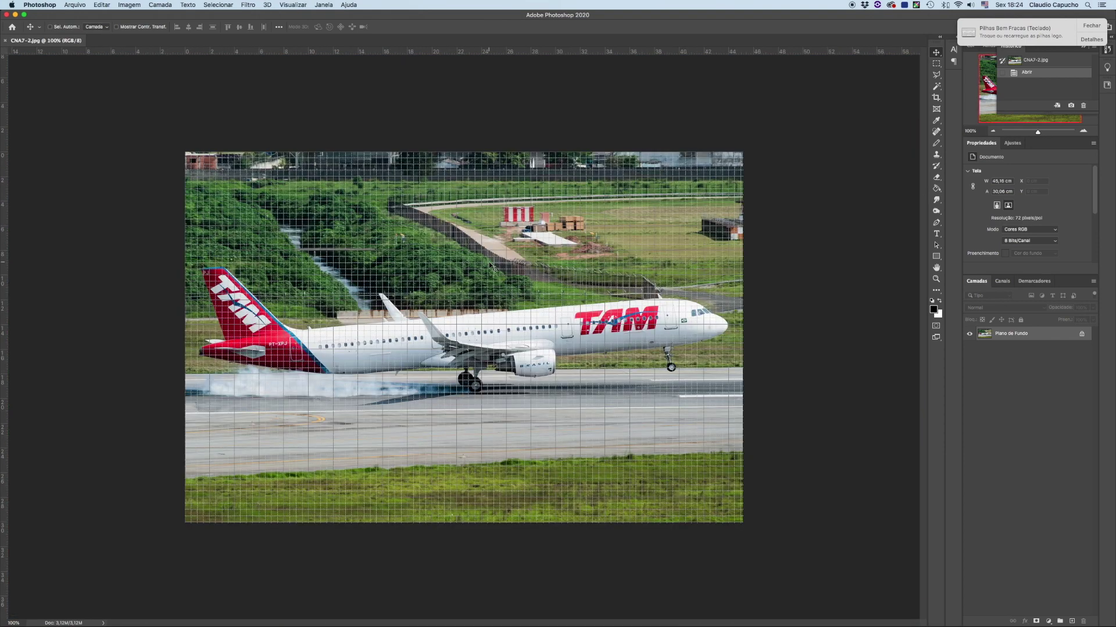
pyautogui.press('super+apostrophe')
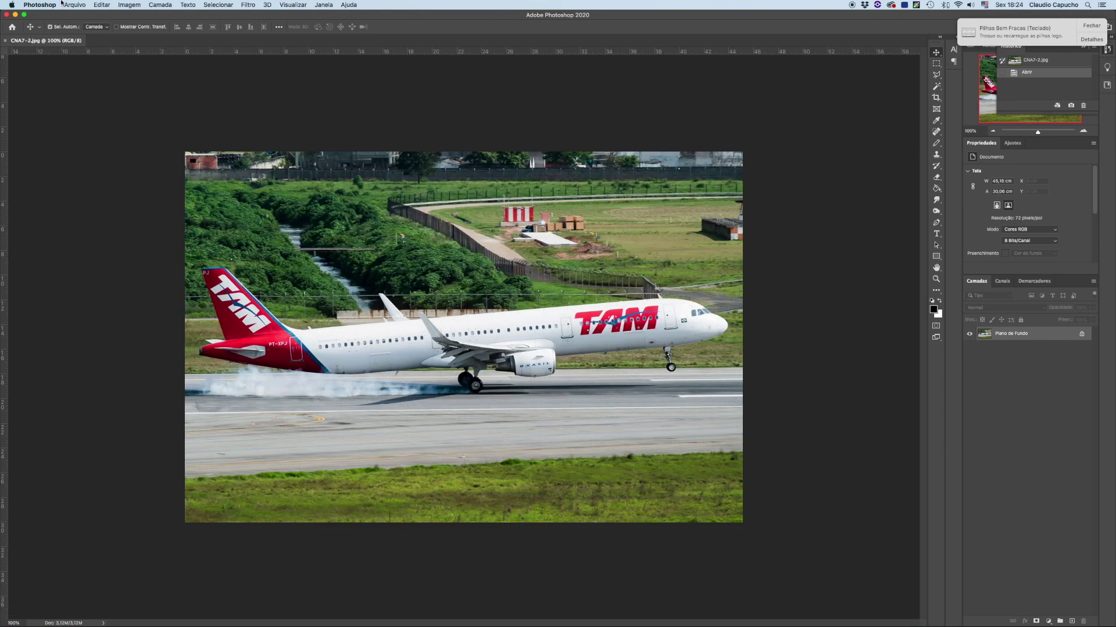
pyautogui.click(126, 5)
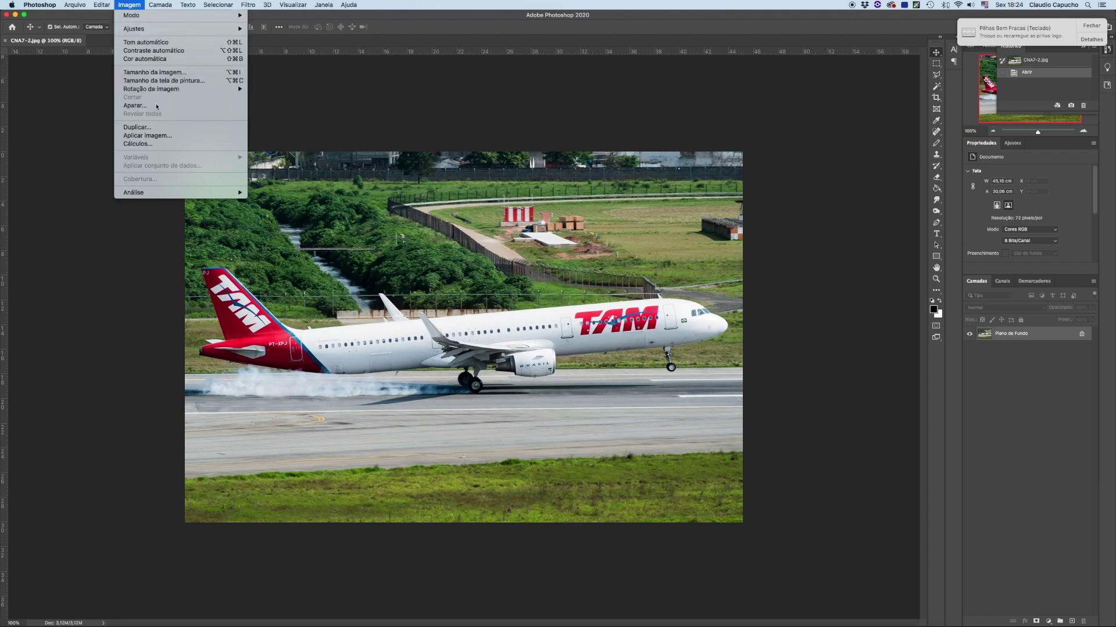
pyautogui.moveTo(174, 29)
pyautogui.click(342, 226)
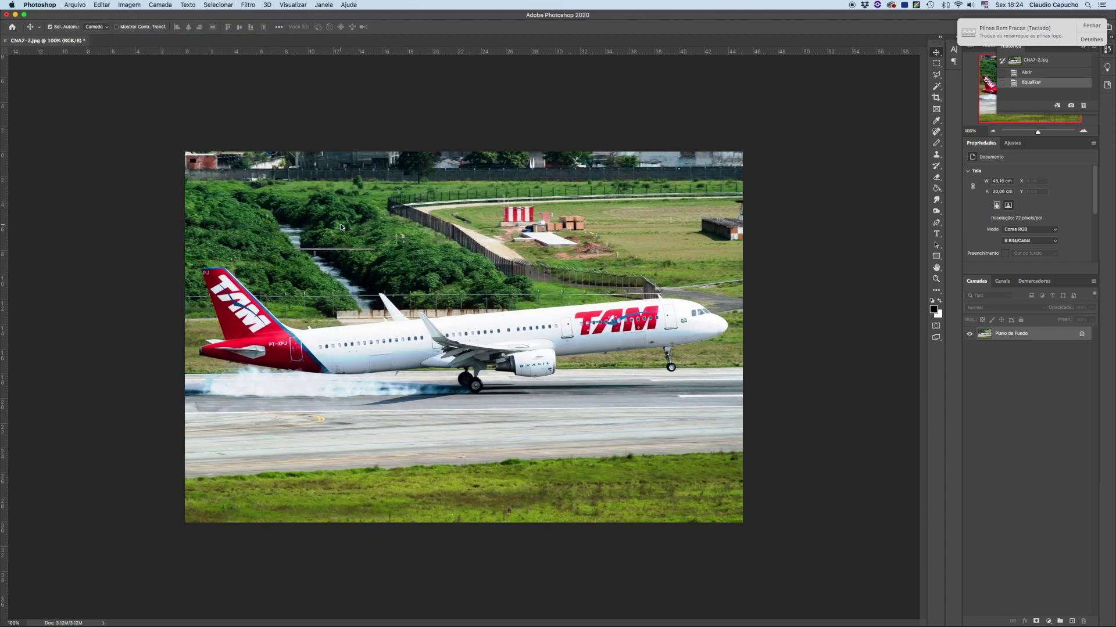
pyautogui.press('super+z')
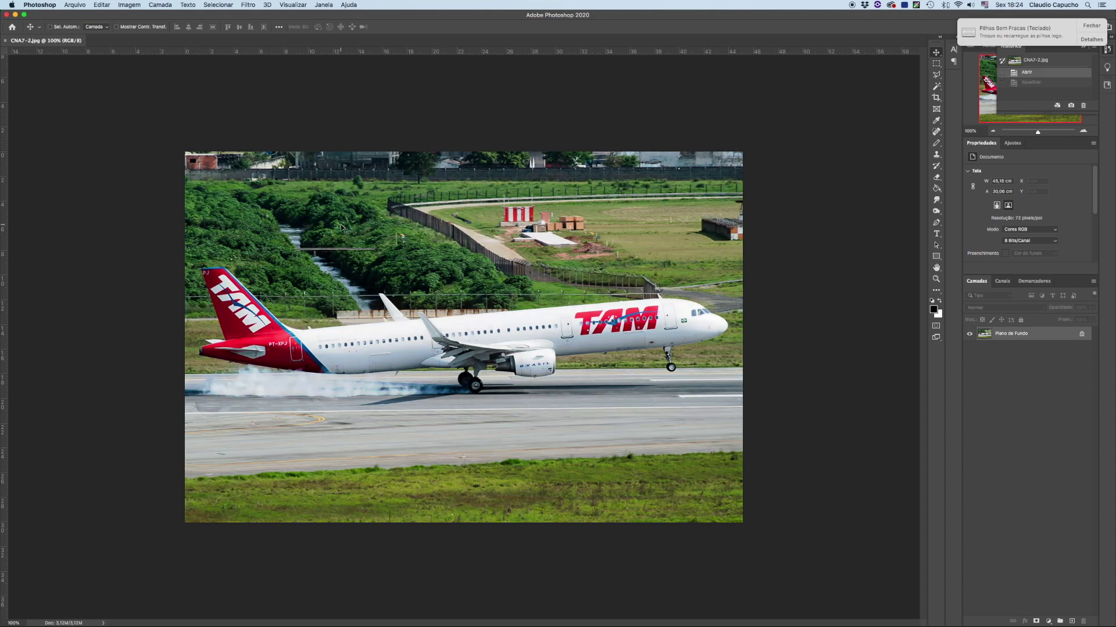
pyautogui.press('super+w')
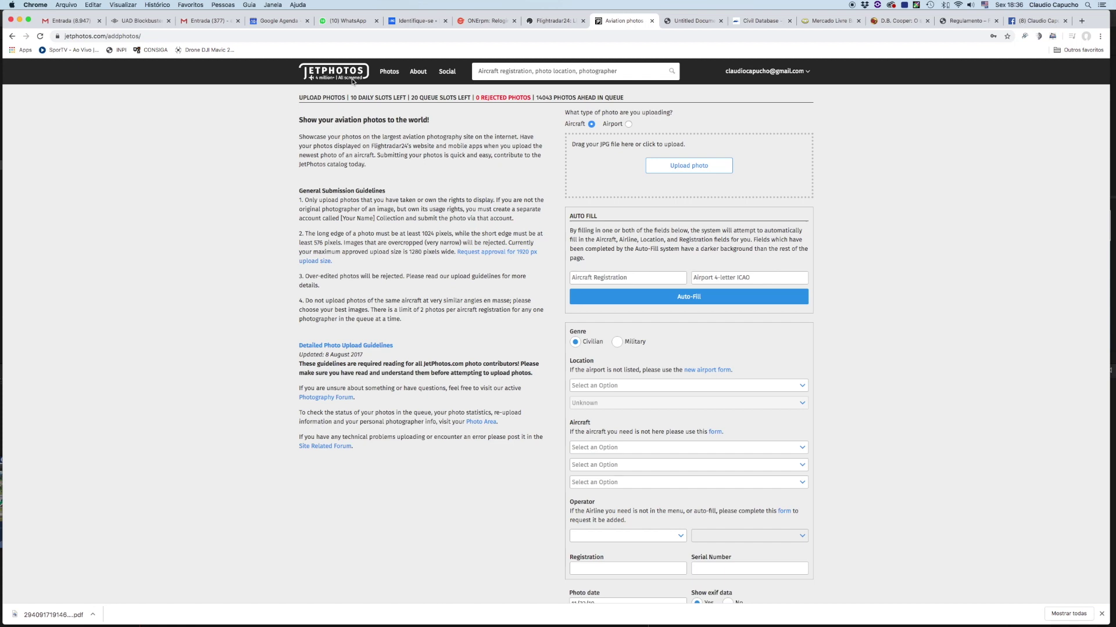
# - Go through the account menu to Photos, then Add photos, and open the file picker
pyautogui.click(337, 75)
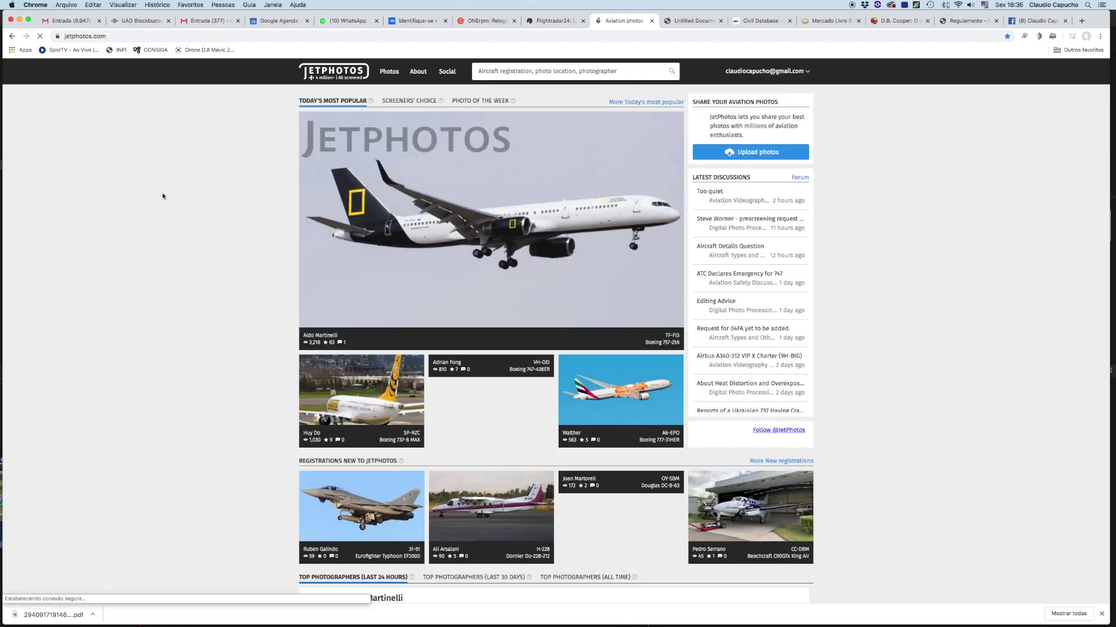
pyautogui.click(743, 75)
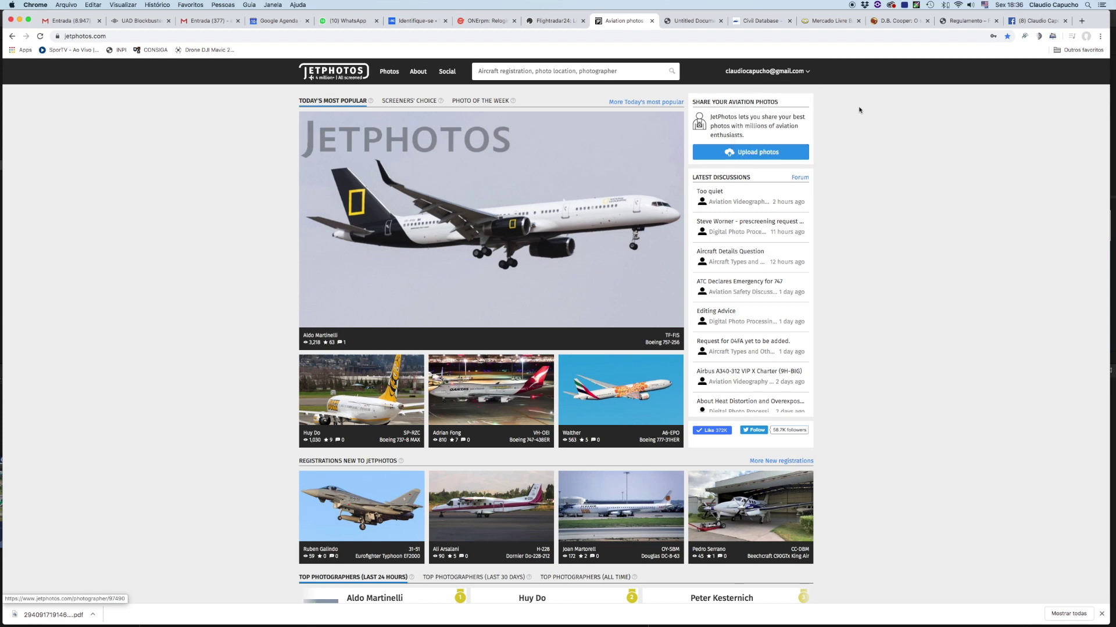
pyautogui.click(747, 92)
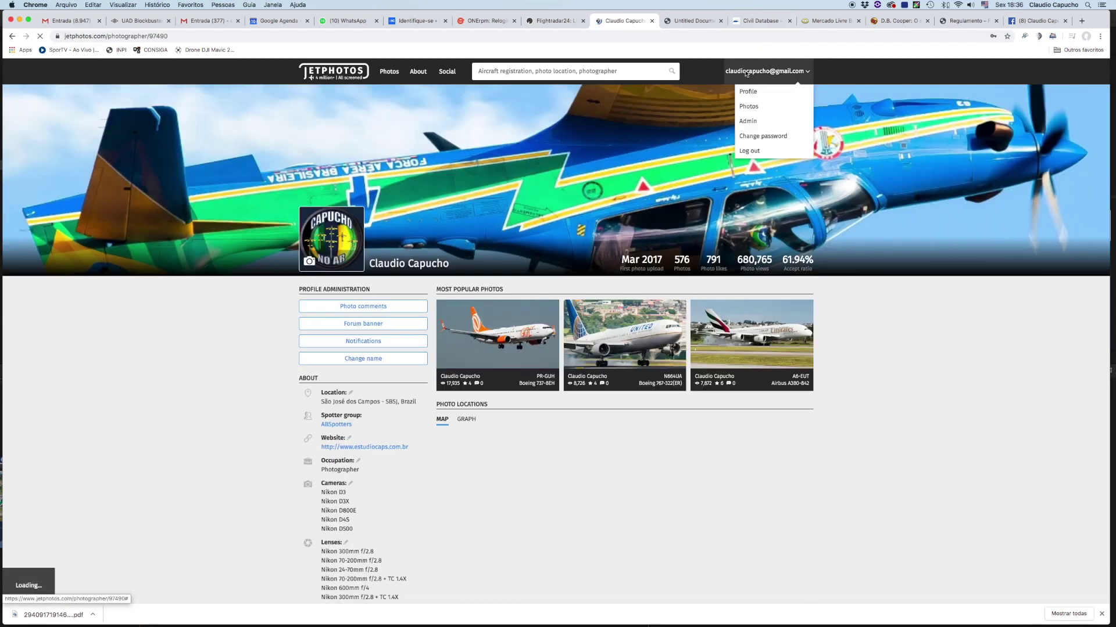
pyautogui.click(759, 108)
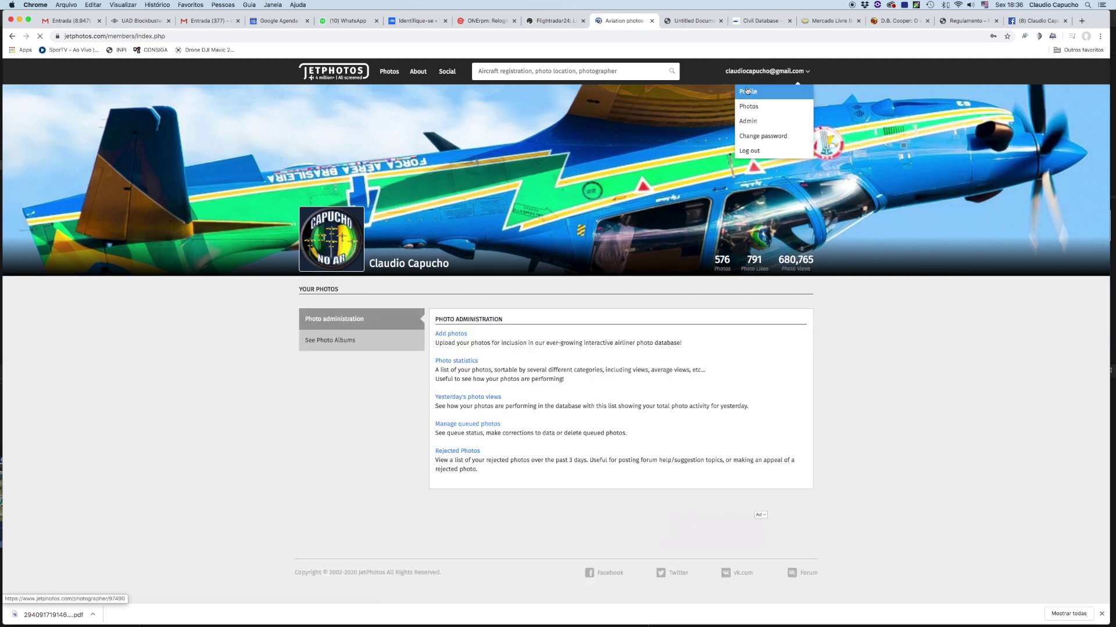
pyautogui.click(748, 91)
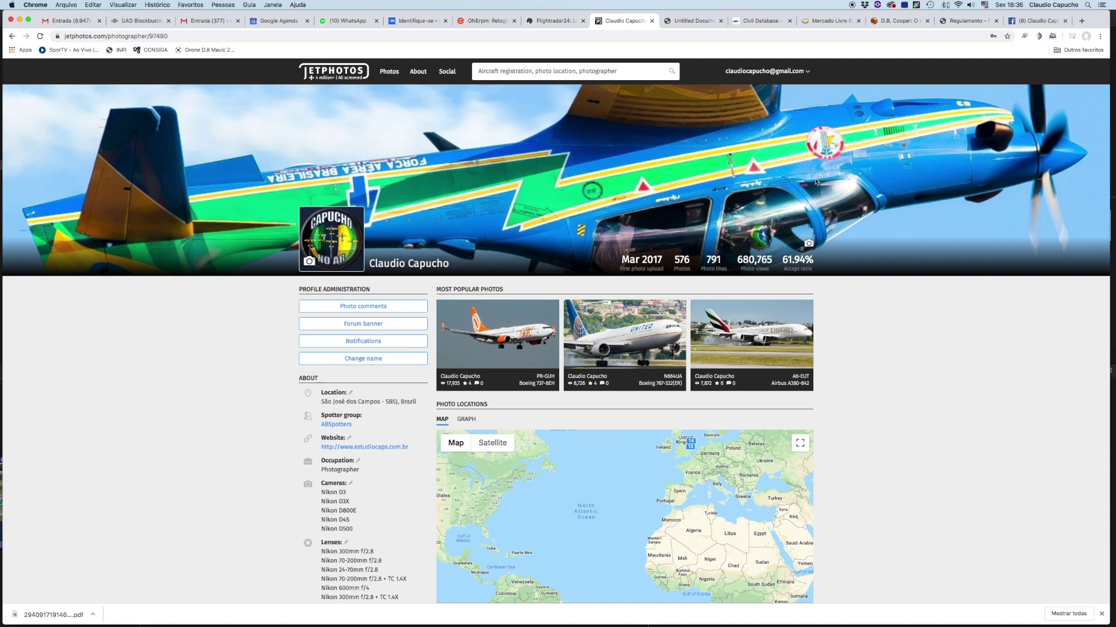
pyautogui.click(746, 75)
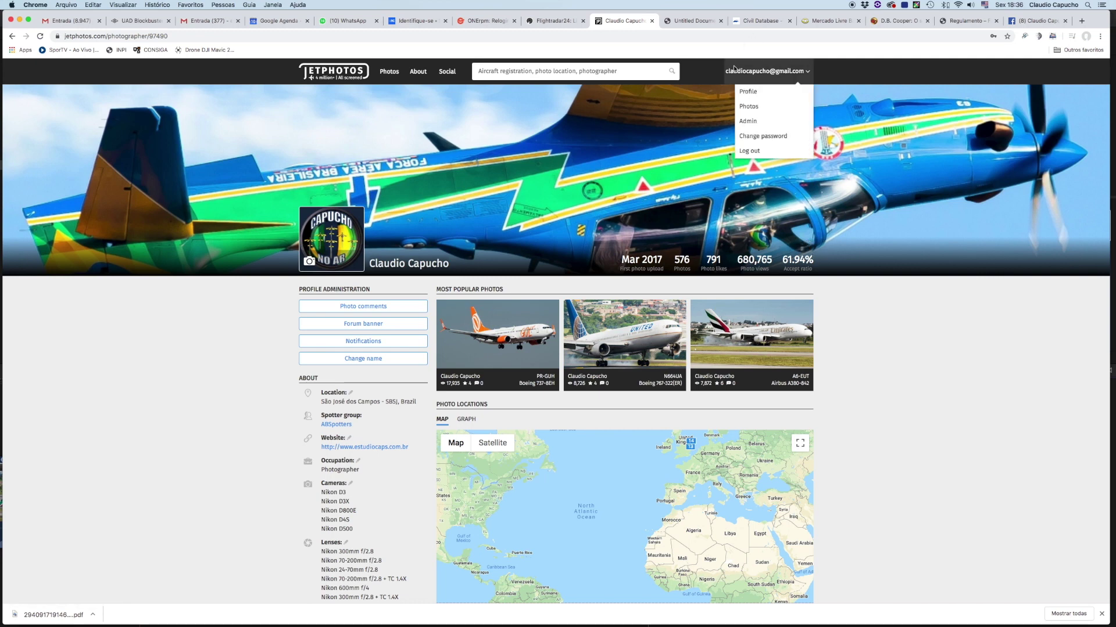
pyautogui.moveTo(765, 71)
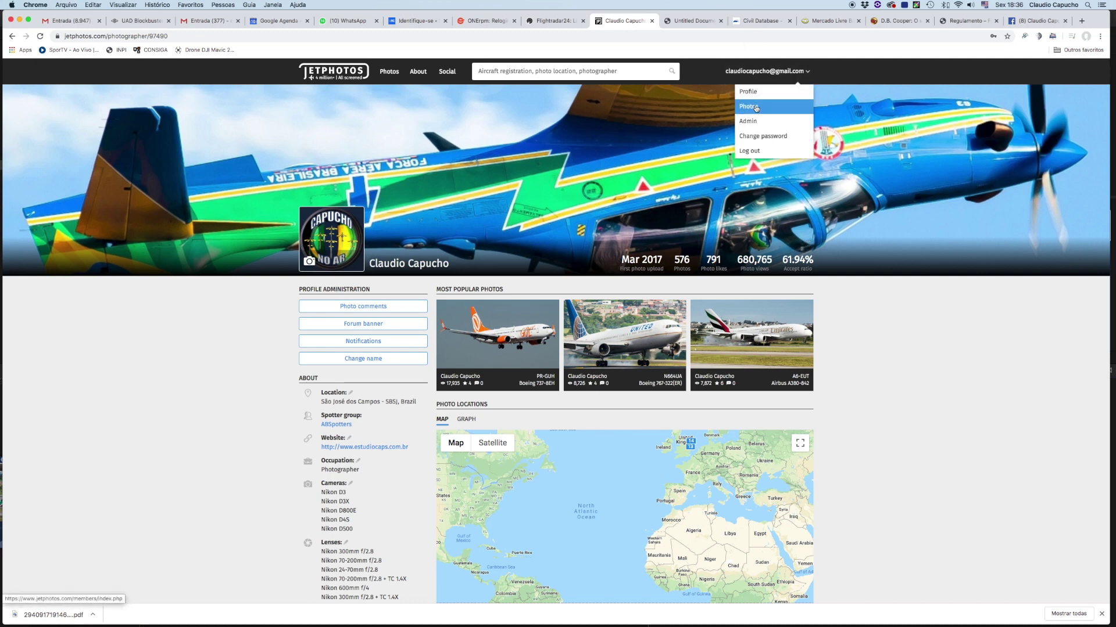
pyautogui.click(755, 108)
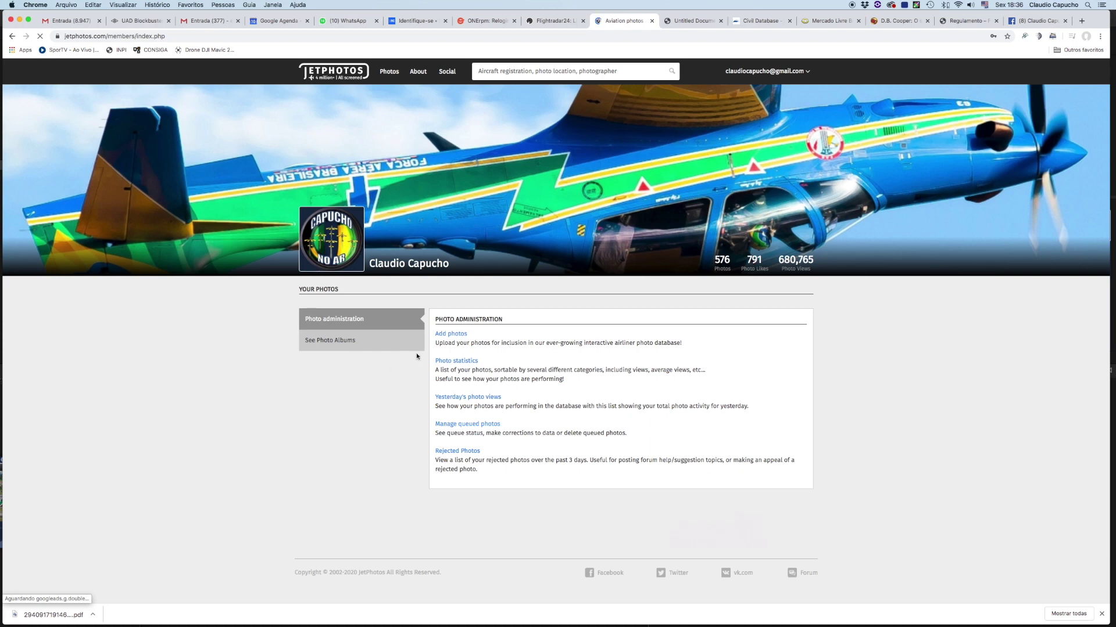
pyautogui.click(443, 336)
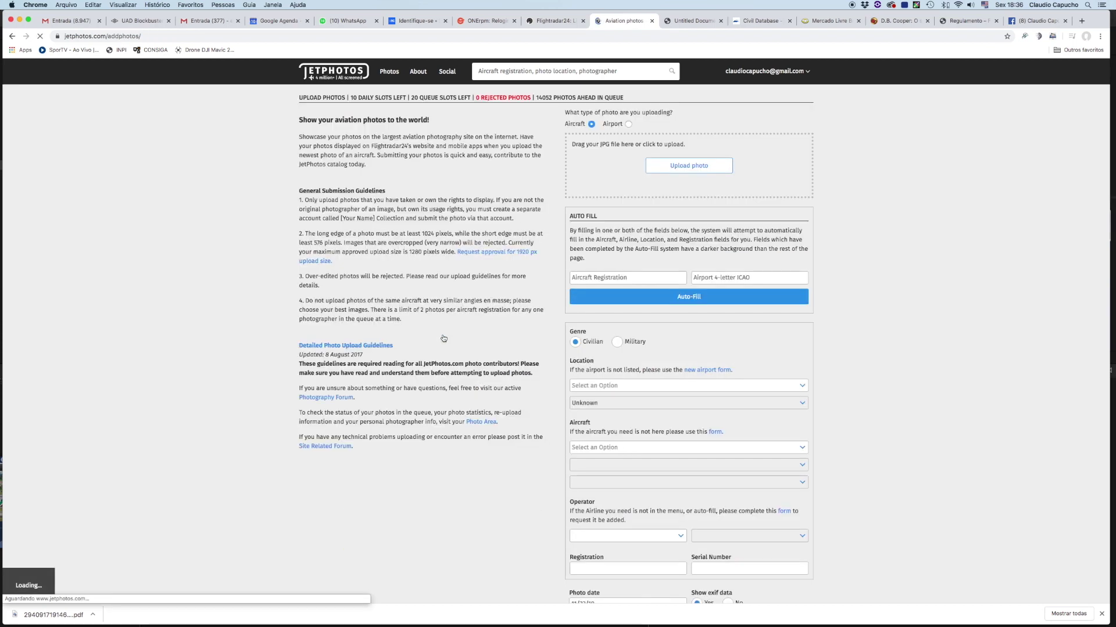
pyautogui.click(668, 171)
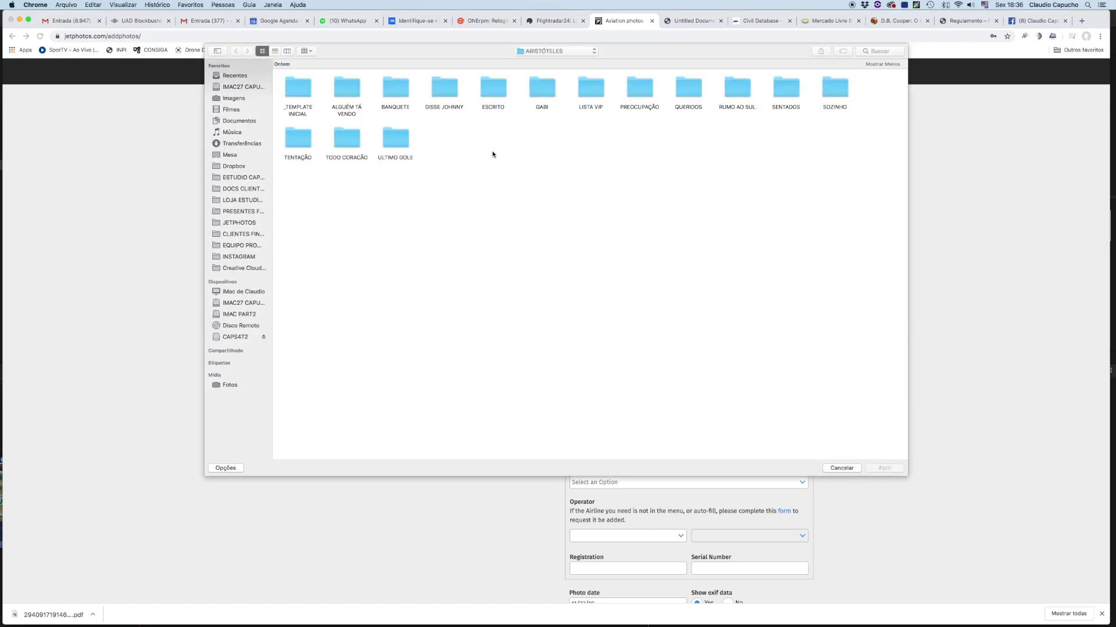
# - Upload CNA7-1.jpg, the Air Europa 787 photo, from the JETPHOTOS folder
pyautogui.click(224, 225)
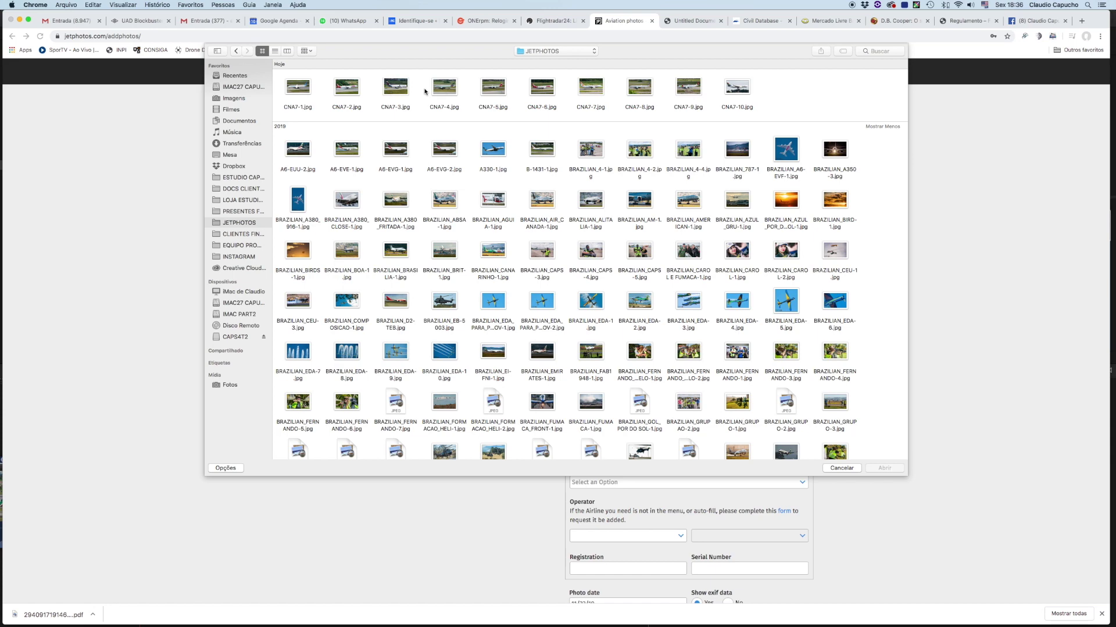
pyautogui.click(290, 92)
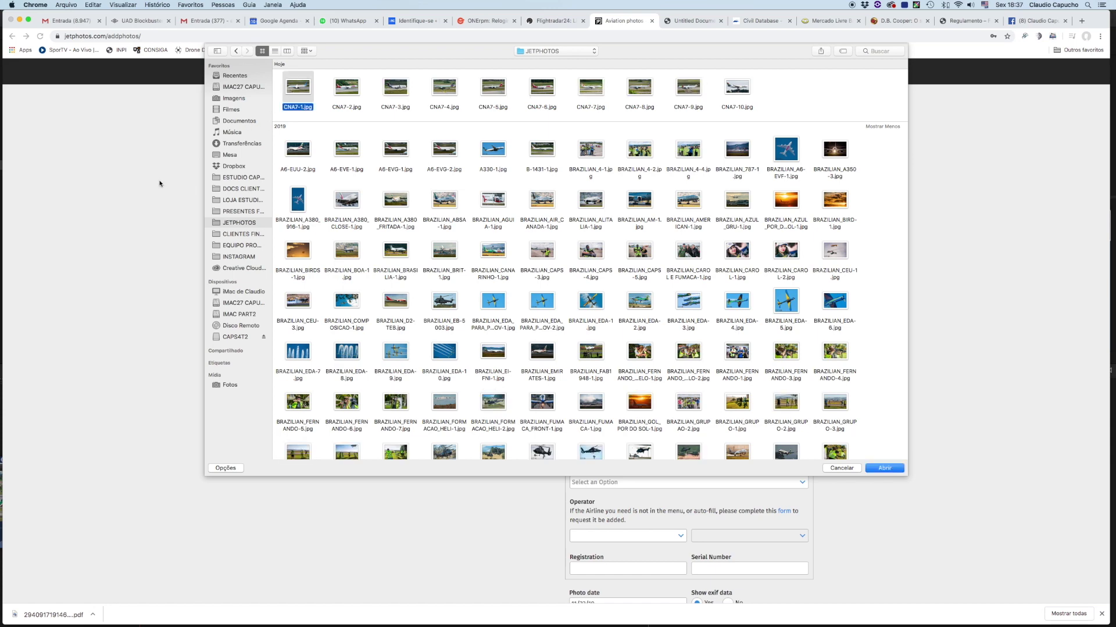
pyautogui.press('Return')
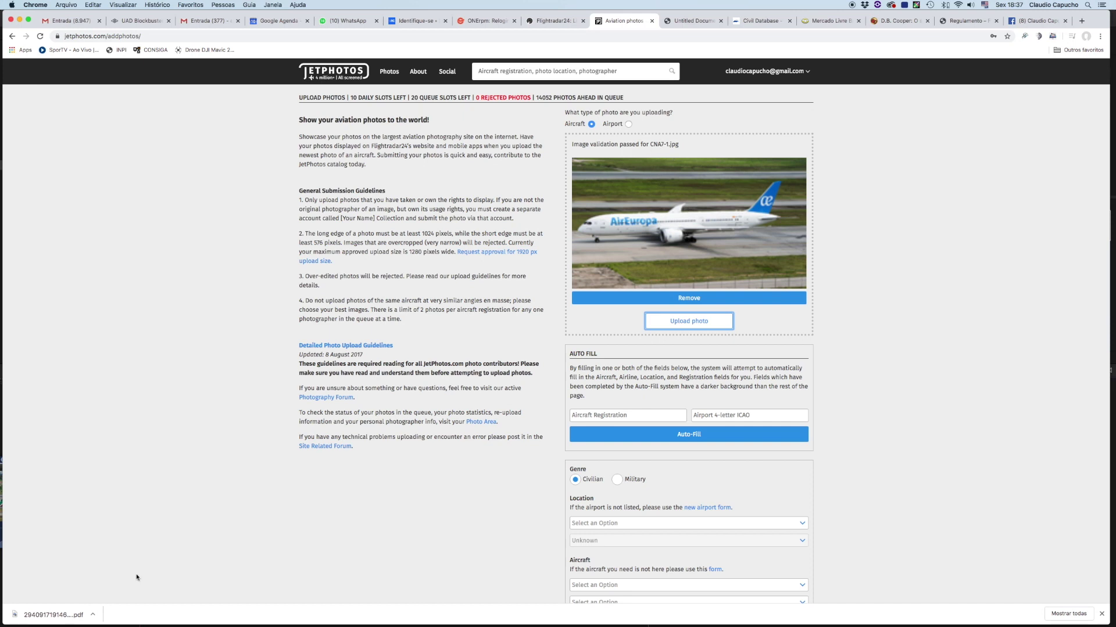
pyautogui.moveTo(137, 623)
pyautogui.click(23, 599)
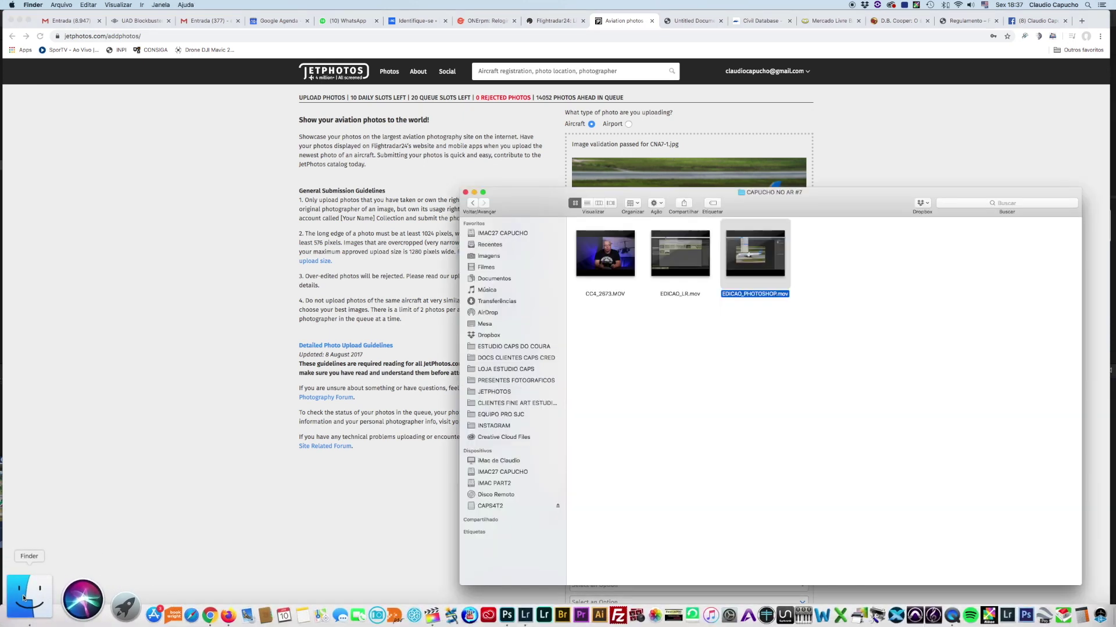
pyautogui.click(495, 393)
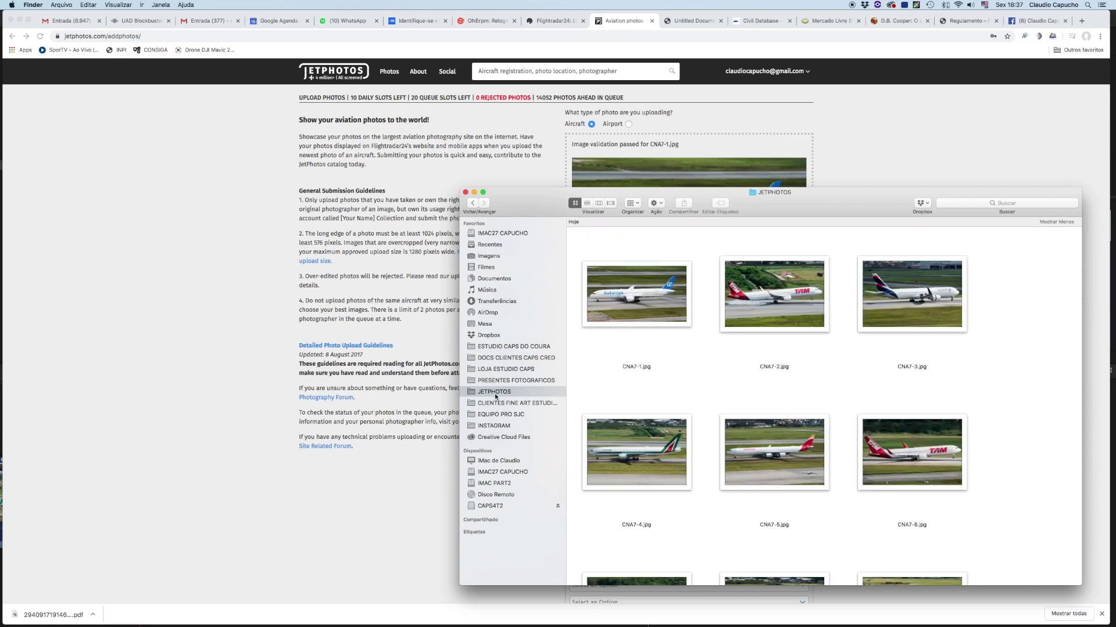
pyautogui.click(633, 308)
pyautogui.press('space')
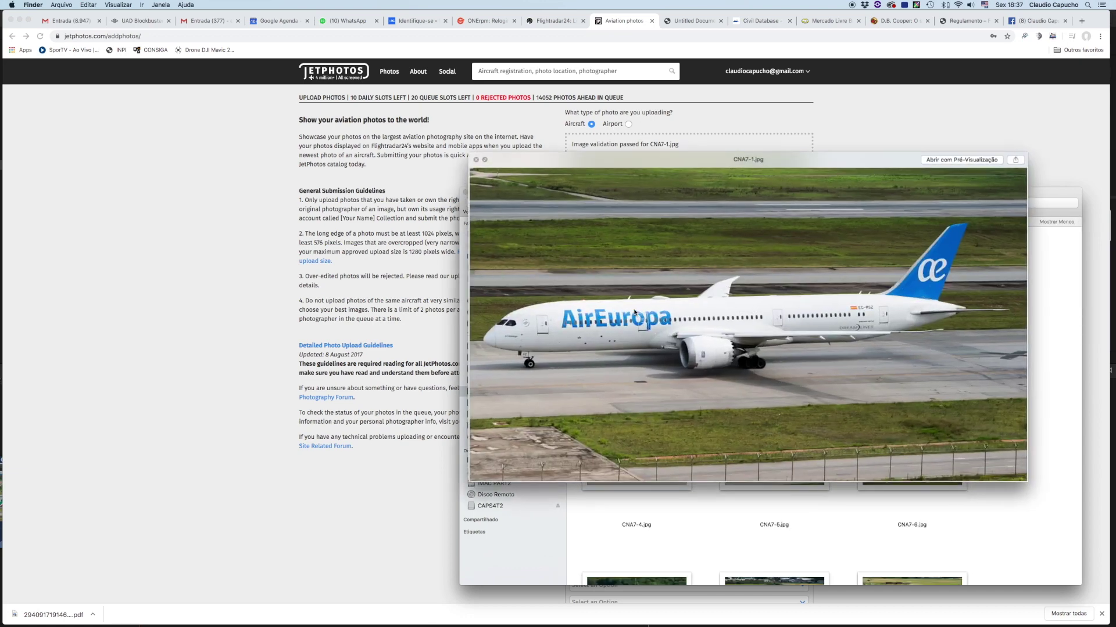
pyautogui.scroll(3, 853, 296)
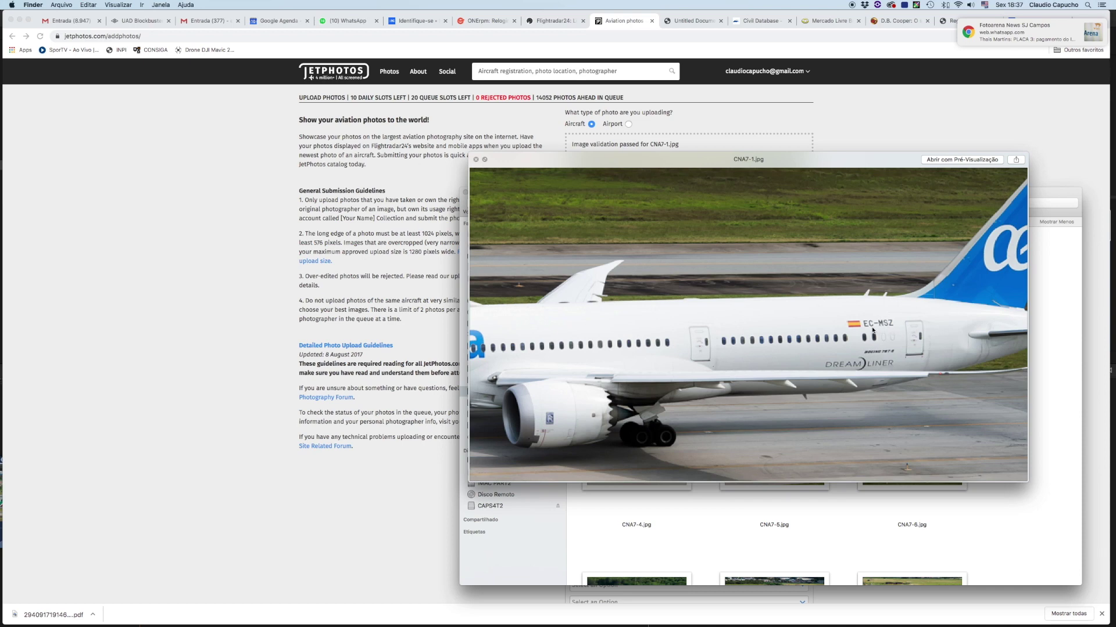
pyautogui.click(858, 147)
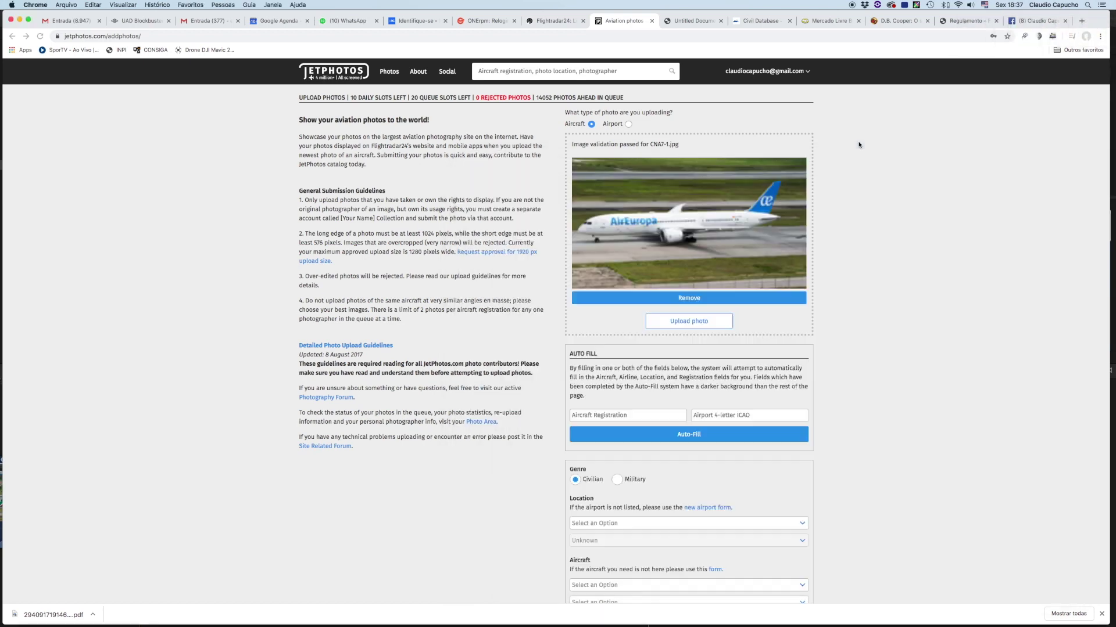
# - Enter registration EC-MSZ and airport SBGR, then run Auto-Fill
pyautogui.click(604, 413)
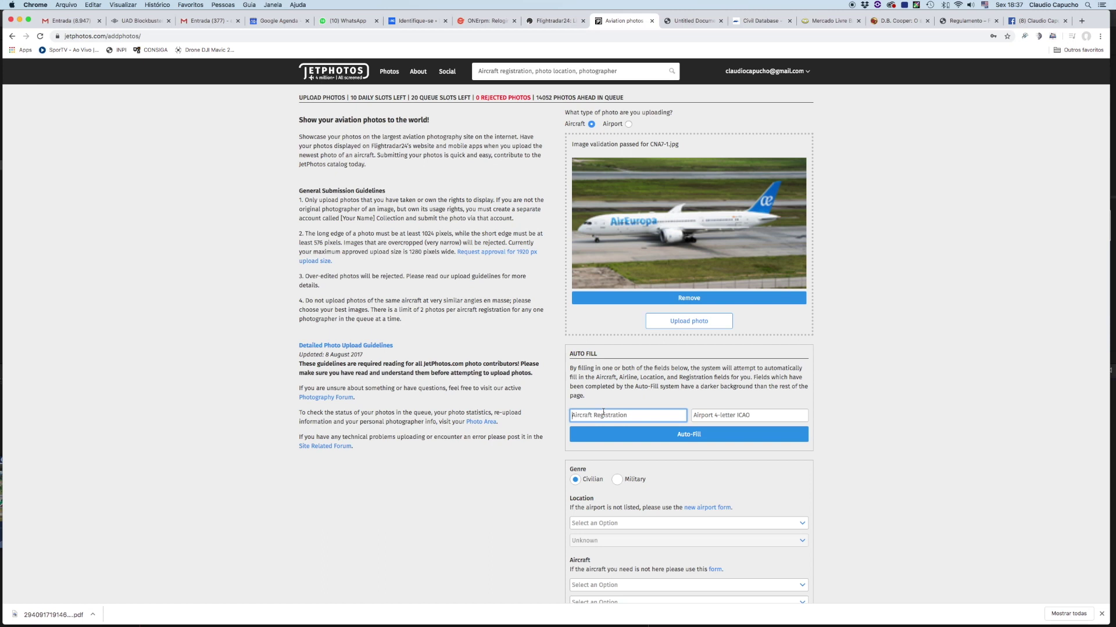
pyautogui.write('EC-MSZ')
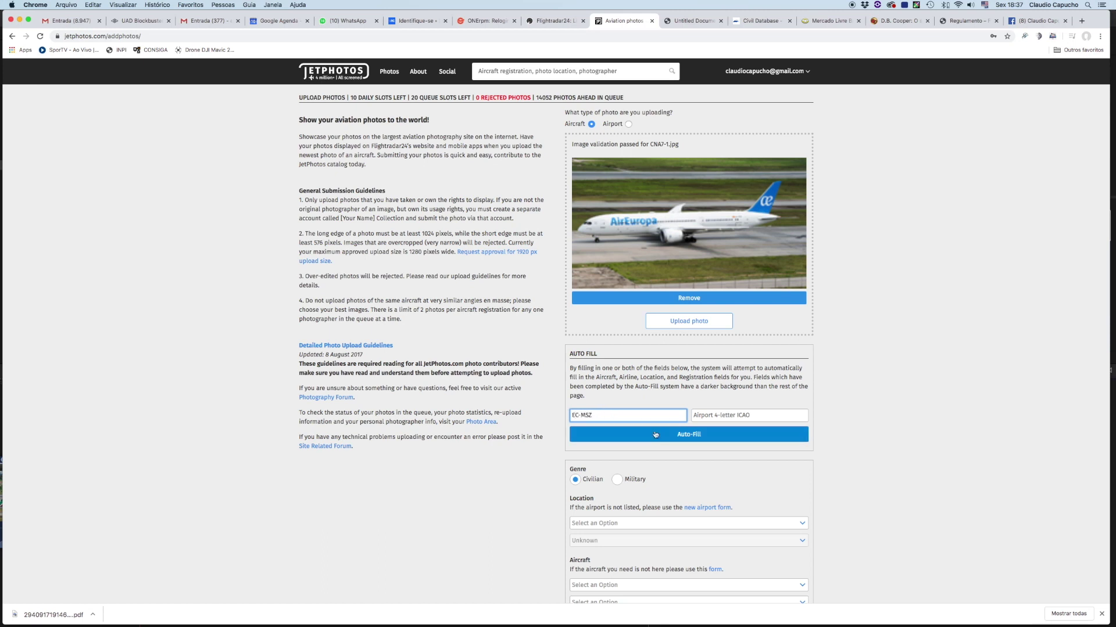
pyautogui.click(707, 416)
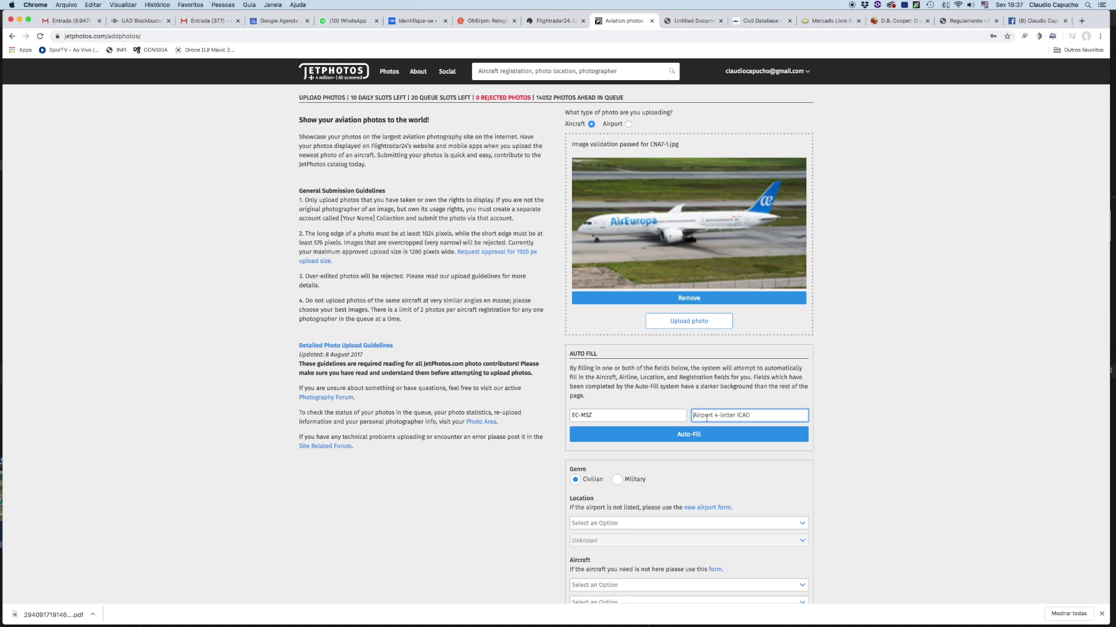
pyautogui.write('SBGR')
pyautogui.click(642, 439)
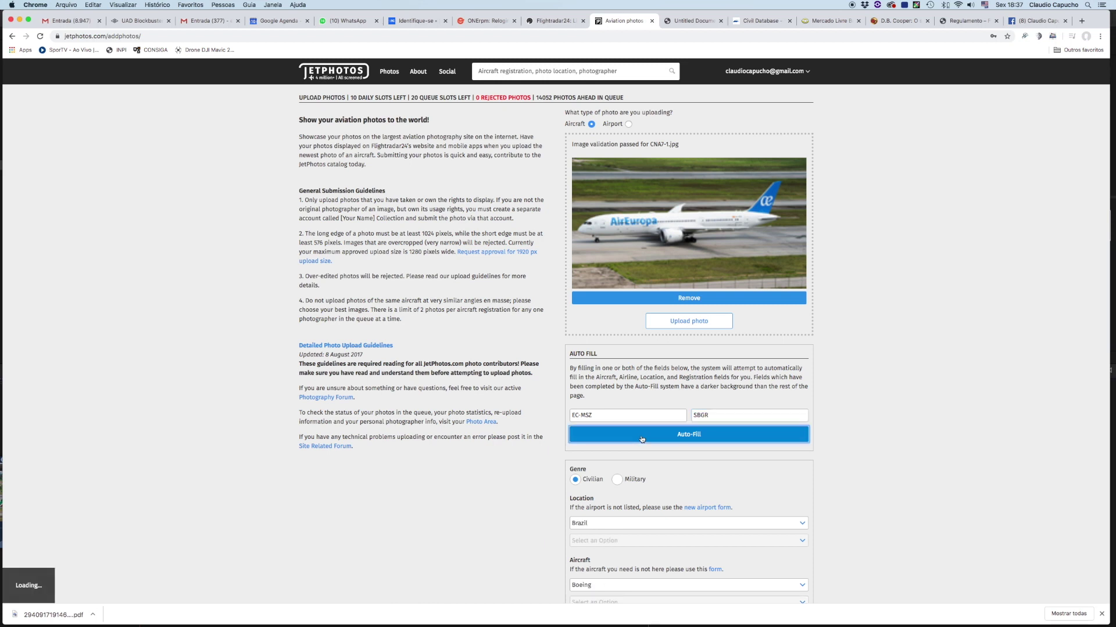
# - Review the auto-filled Guarulhos, Boeing 787-9 Dreamliner and Air Europa details further down the form
pyautogui.scroll(-3, 866, 325)
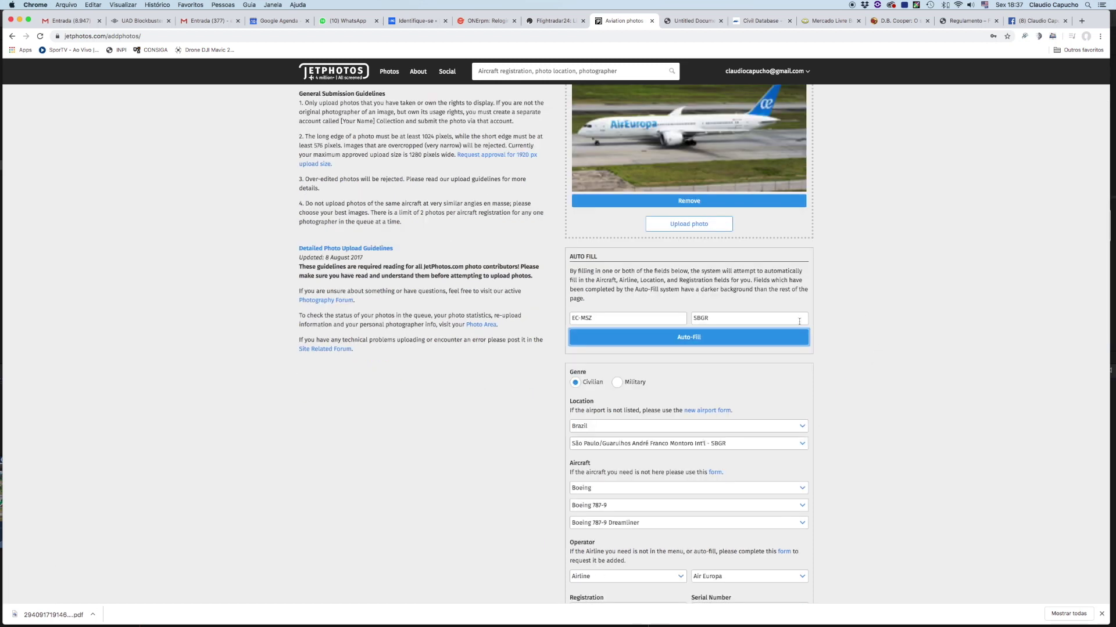
pyautogui.scroll(-3, 836, 448)
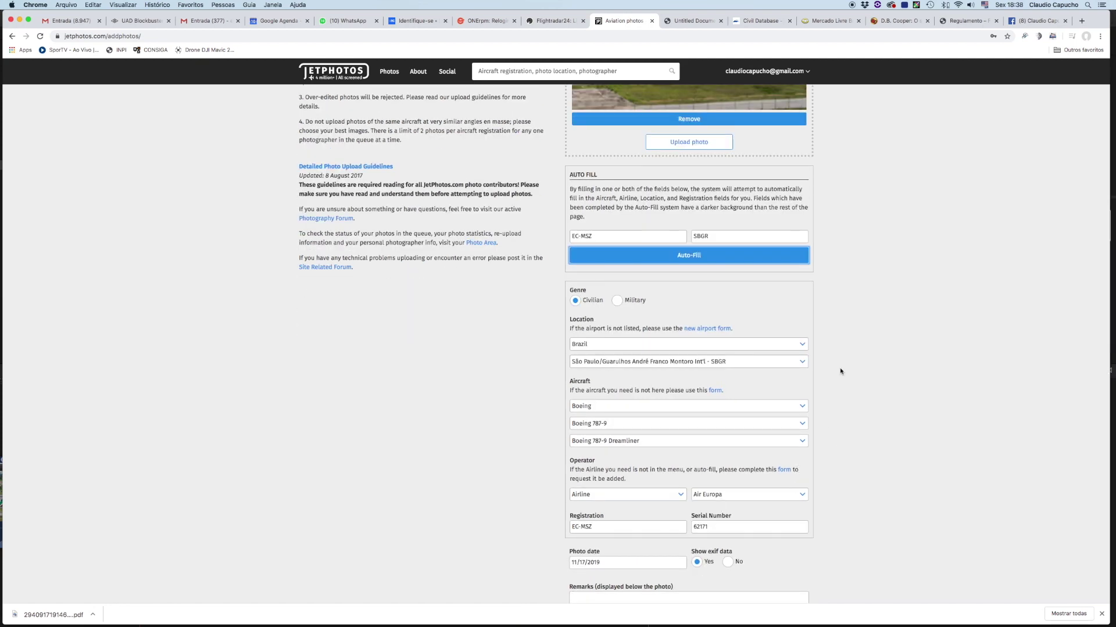
pyautogui.scroll(-3, 840, 371)
pyautogui.scroll(-3, 840, 371)
pyautogui.scroll(-1, 840, 371)
pyautogui.scroll(-2, 840, 372)
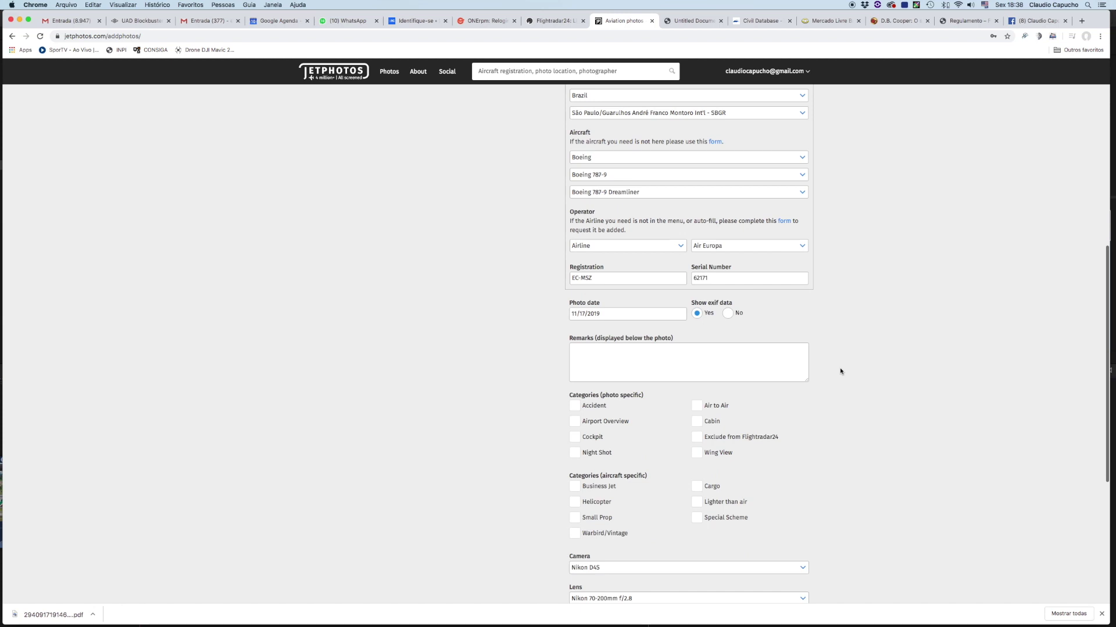
pyautogui.scroll(-1, 840, 371)
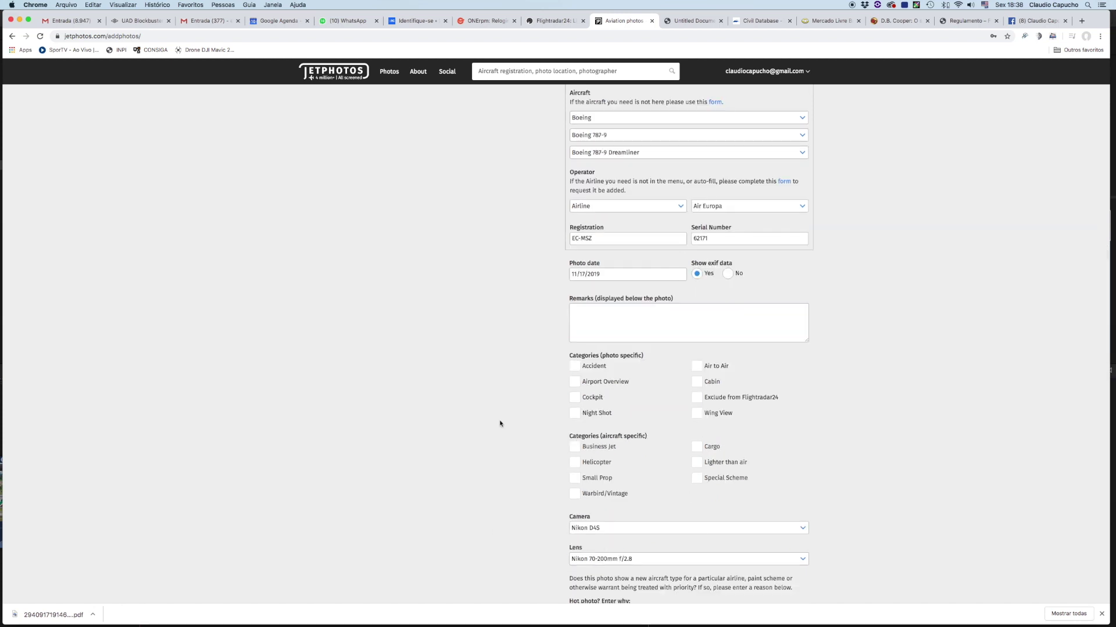
pyautogui.scroll(-3, 485, 393)
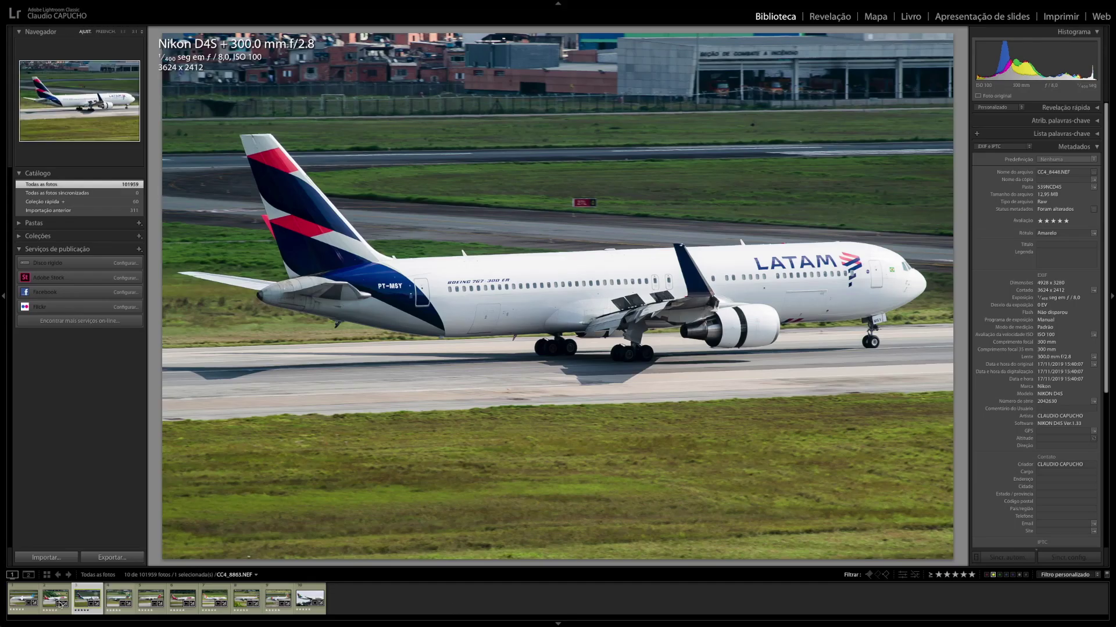
# - Show the Air Europa photo's metadata in Lightroom, then return to the JetPhotos form in Chrome
pyautogui.click(25, 600)
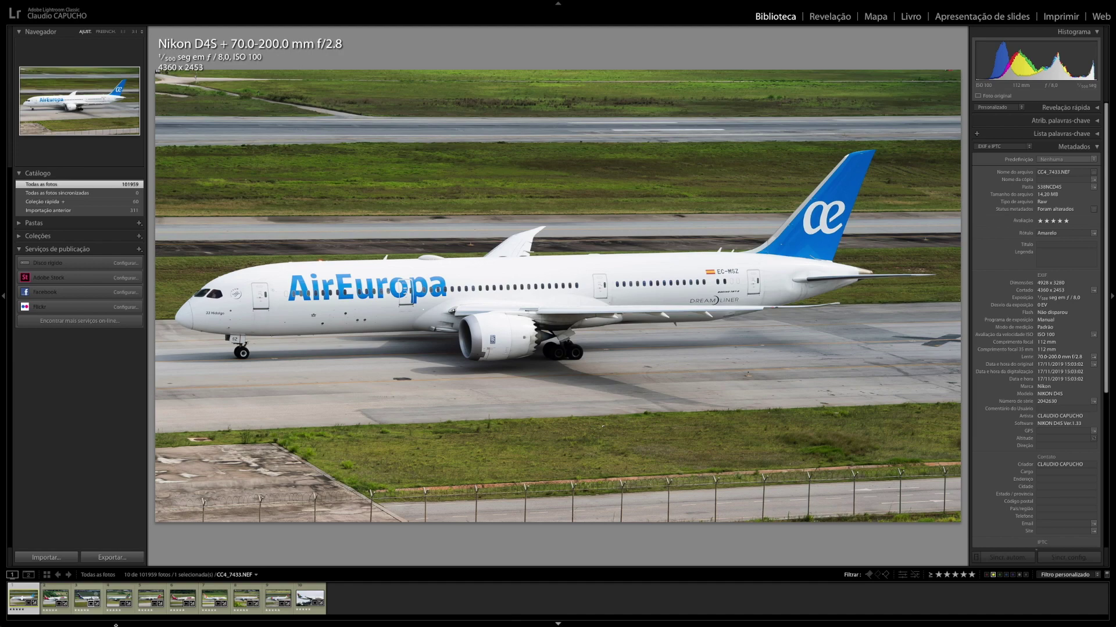
pyautogui.hotkey('ctrl', 'Up')
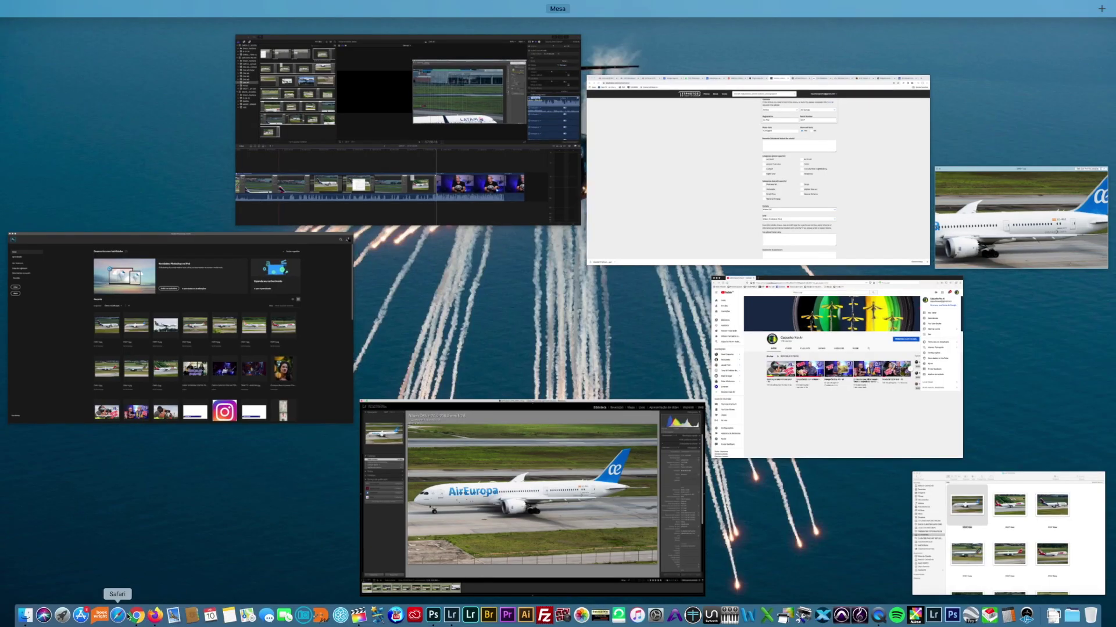
pyautogui.click(137, 614)
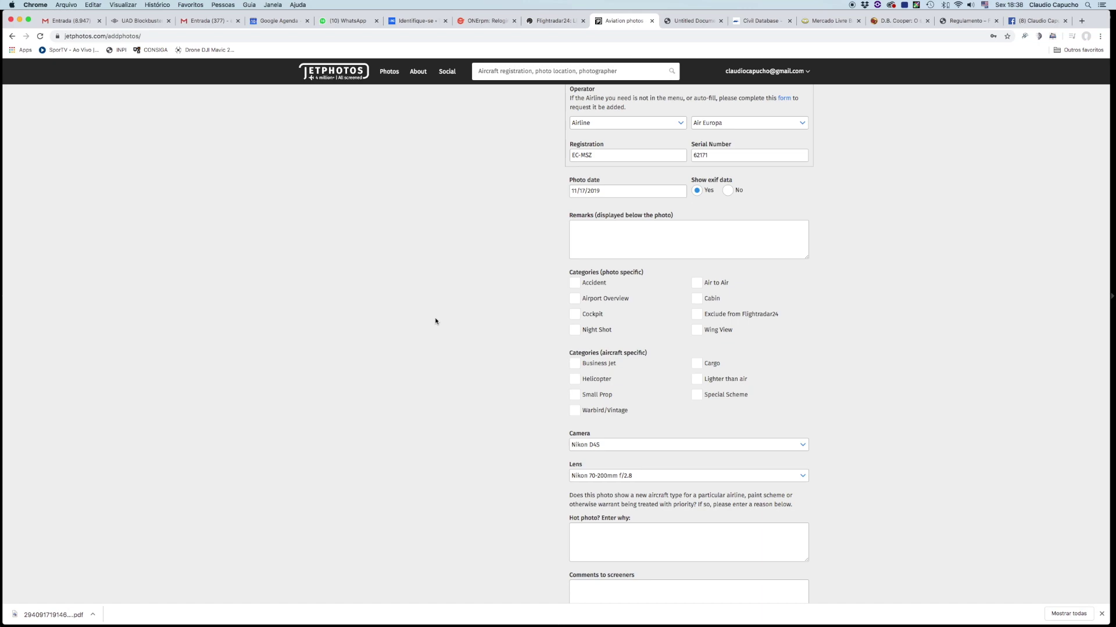
# - Review the completed EC-MSZ form and submit the Air Europa photo with Upload Photo
pyautogui.scroll(-2, 441, 319)
pyautogui.scroll(-3, 531, 373)
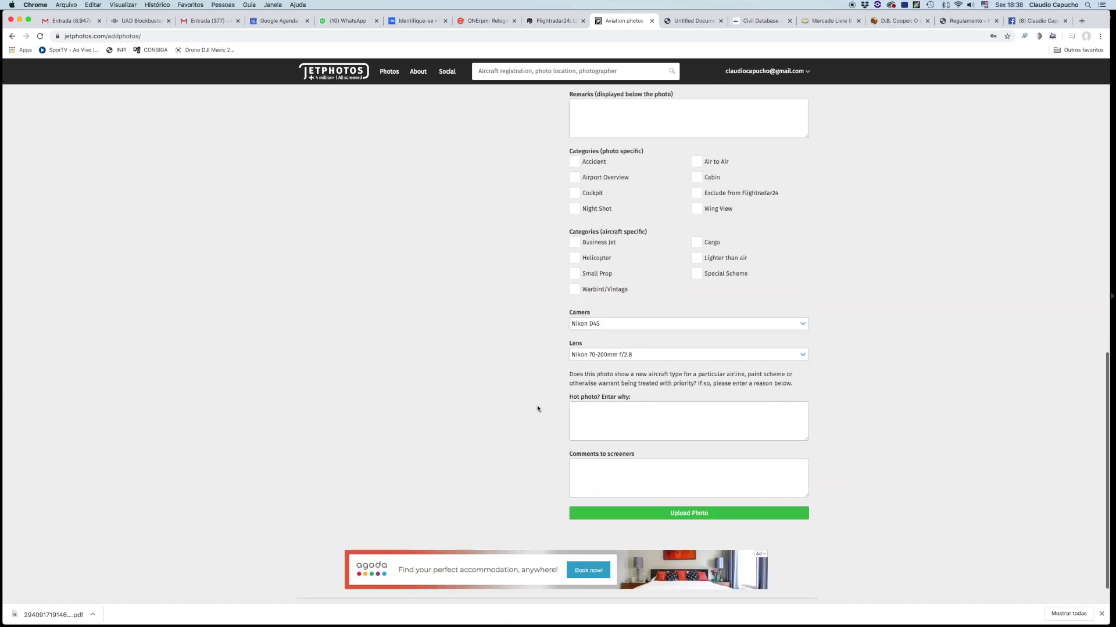
pyautogui.scroll(2, 542, 410)
pyautogui.scroll(6, 542, 410)
pyautogui.scroll(4, 519, 449)
pyautogui.scroll(-4, 519, 449)
pyautogui.scroll(-3, 519, 449)
pyautogui.scroll(-1, 518, 449)
pyautogui.scroll(-2, 518, 449)
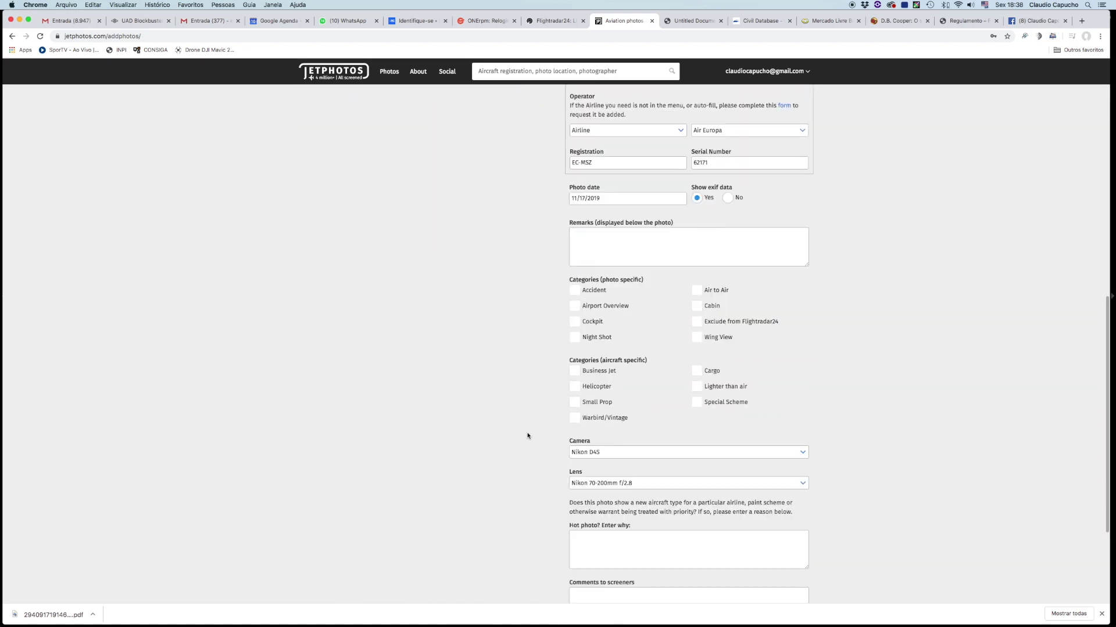
pyautogui.scroll(-1, 529, 429)
pyautogui.scroll(-1, 534, 422)
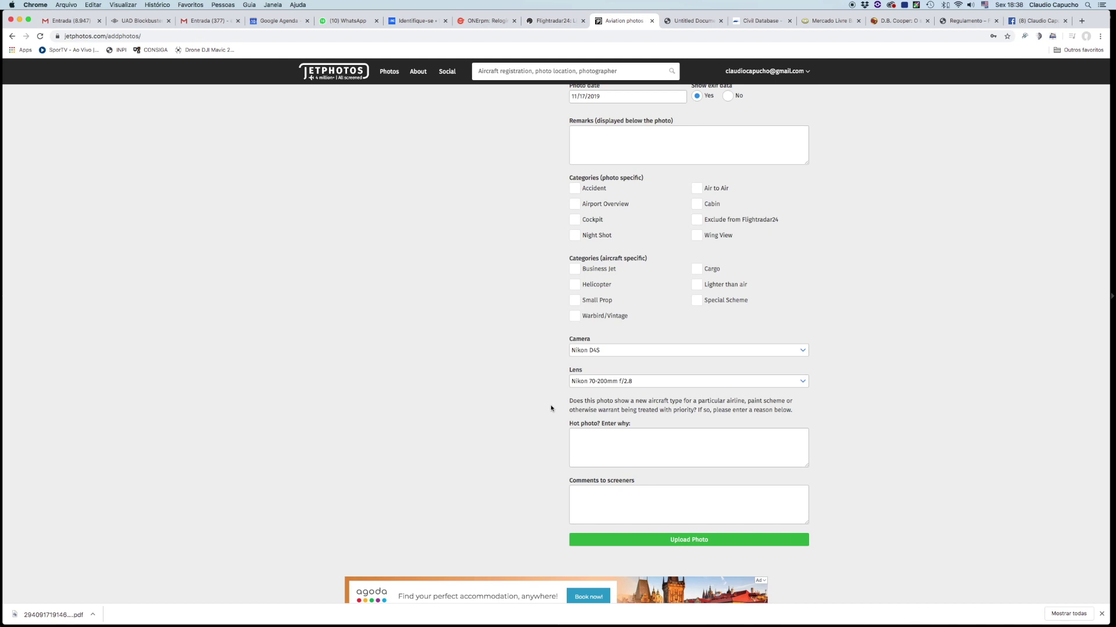
pyautogui.scroll(-1, 551, 417)
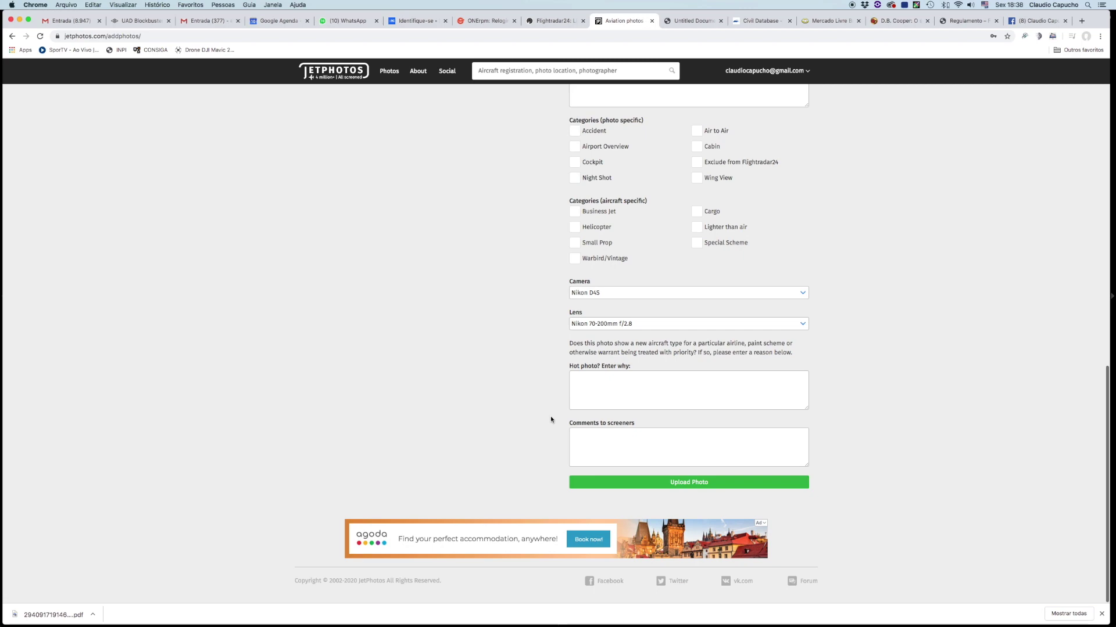
pyautogui.scroll(6, 550, 419)
pyautogui.scroll(6, 550, 419)
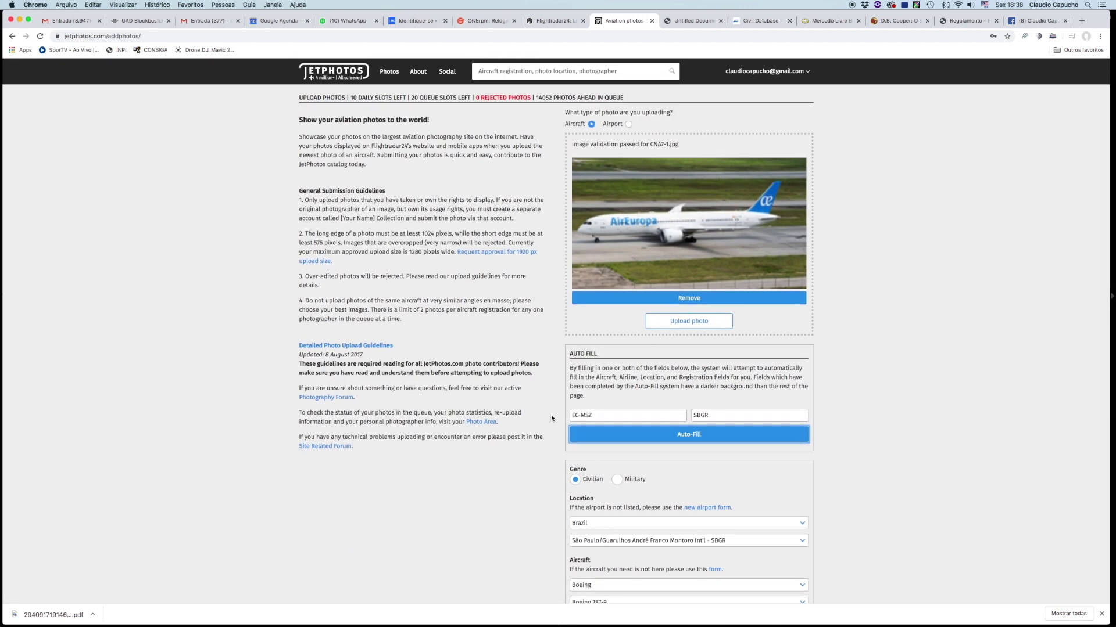
pyautogui.scroll(-7, 550, 416)
pyautogui.scroll(-3, 551, 417)
pyautogui.scroll(-1, 552, 419)
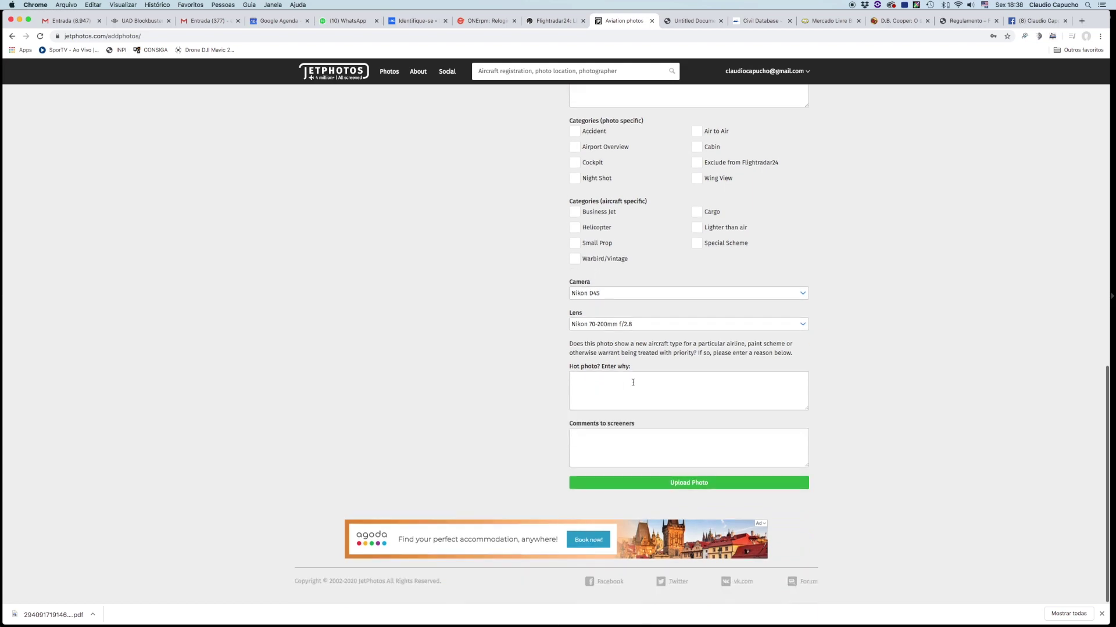
pyautogui.scroll(-1, 525, 360)
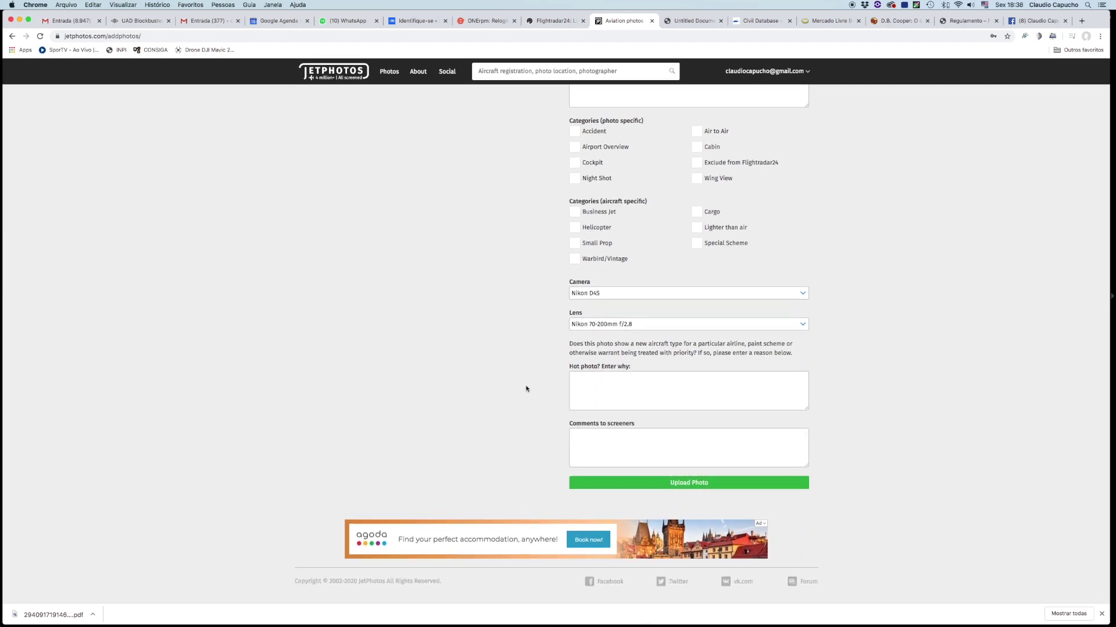
pyautogui.scroll(10, 525, 372)
pyautogui.scroll(-6, 526, 390)
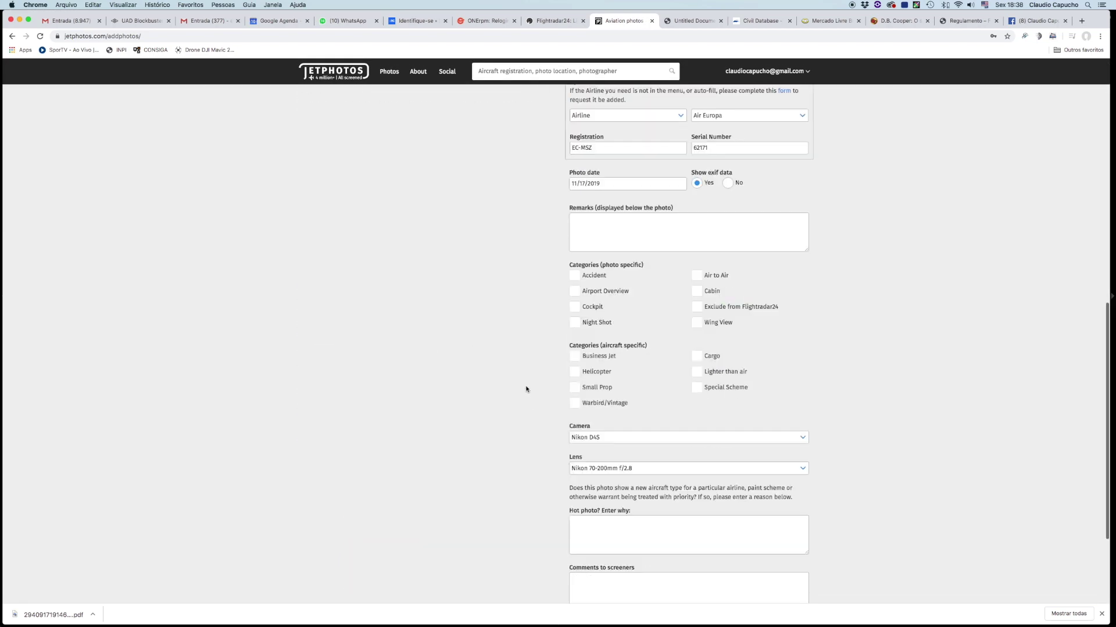
pyautogui.scroll(-4, 527, 389)
pyautogui.click(677, 486)
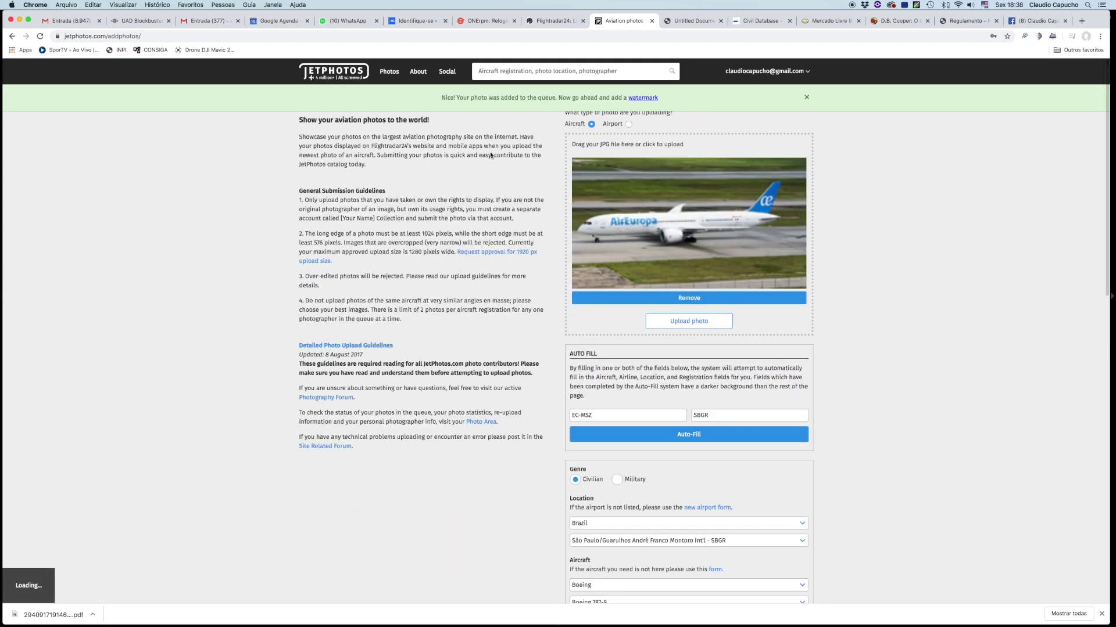
# - Place the JetPhotos watermark at the Air Europa photo's bottom centre, lower its opacity, and apply it
pyautogui.click(652, 98)
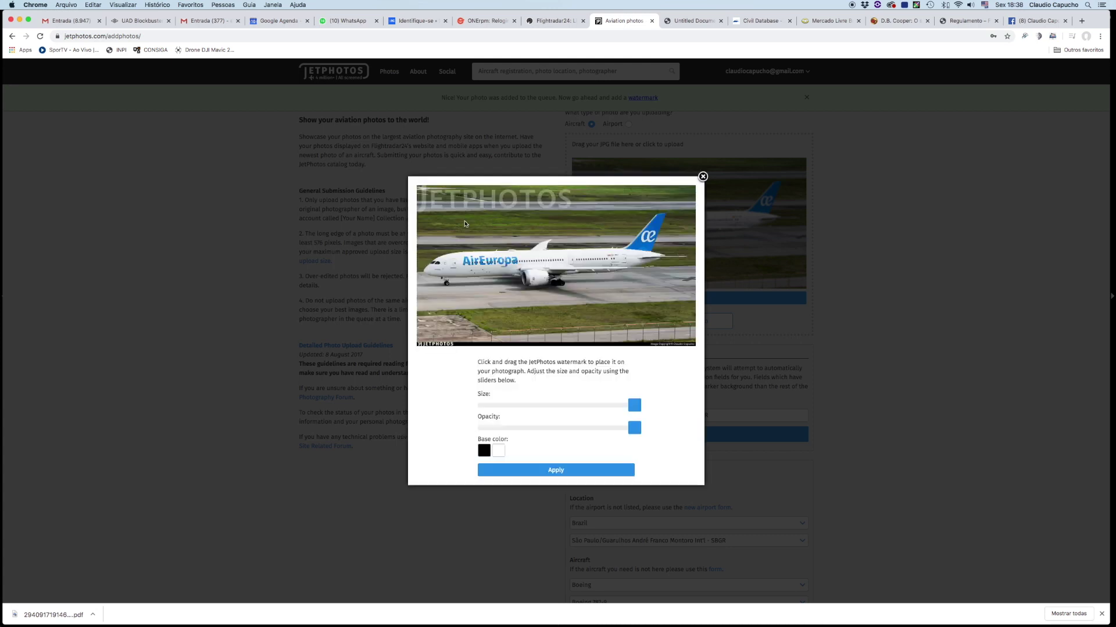
pyautogui.moveTo(471, 199); pyautogui.dragTo(556, 318)
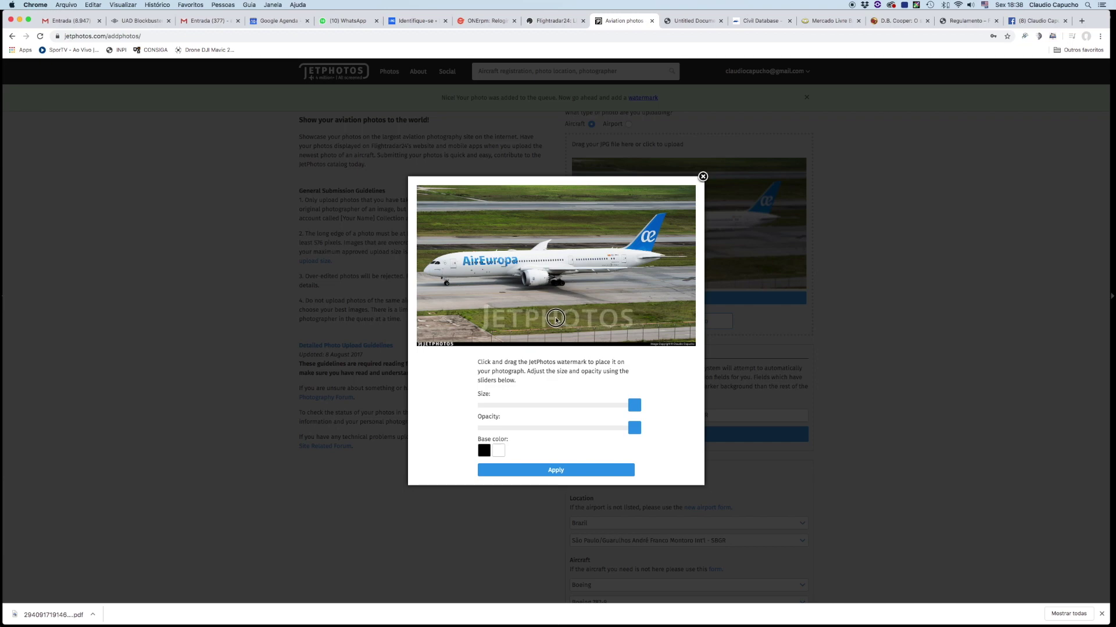
pyautogui.moveTo(562, 431); pyautogui.dragTo(543, 430)
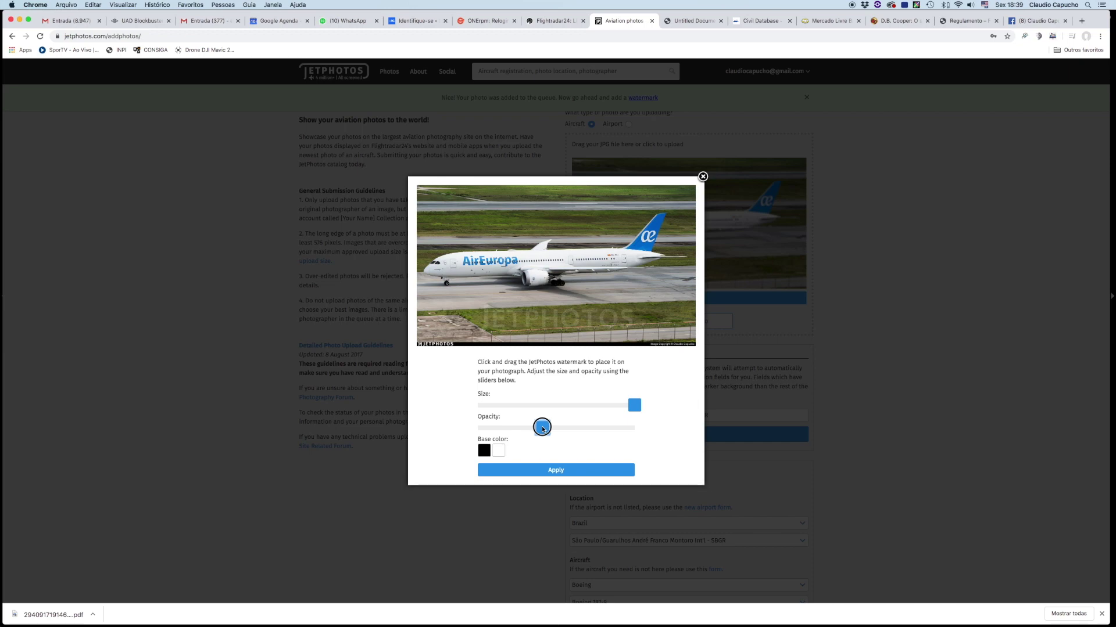
pyautogui.click(544, 474)
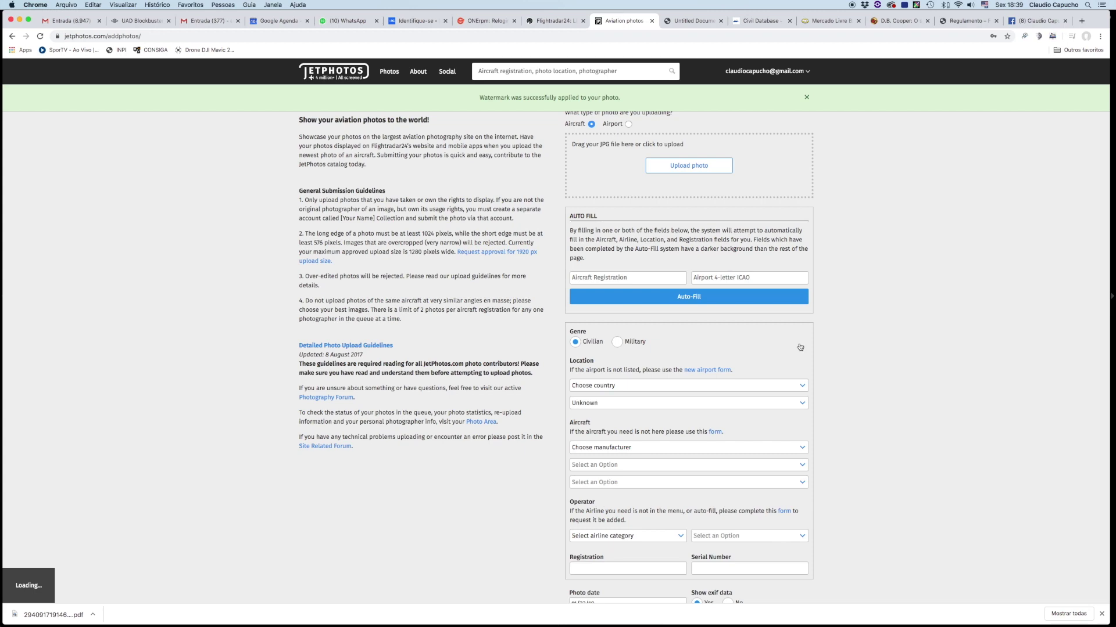
# - Confirm the Air Europa EC-MSZ photo is in the queue, then start a new Add photos form
pyautogui.click(807, 98)
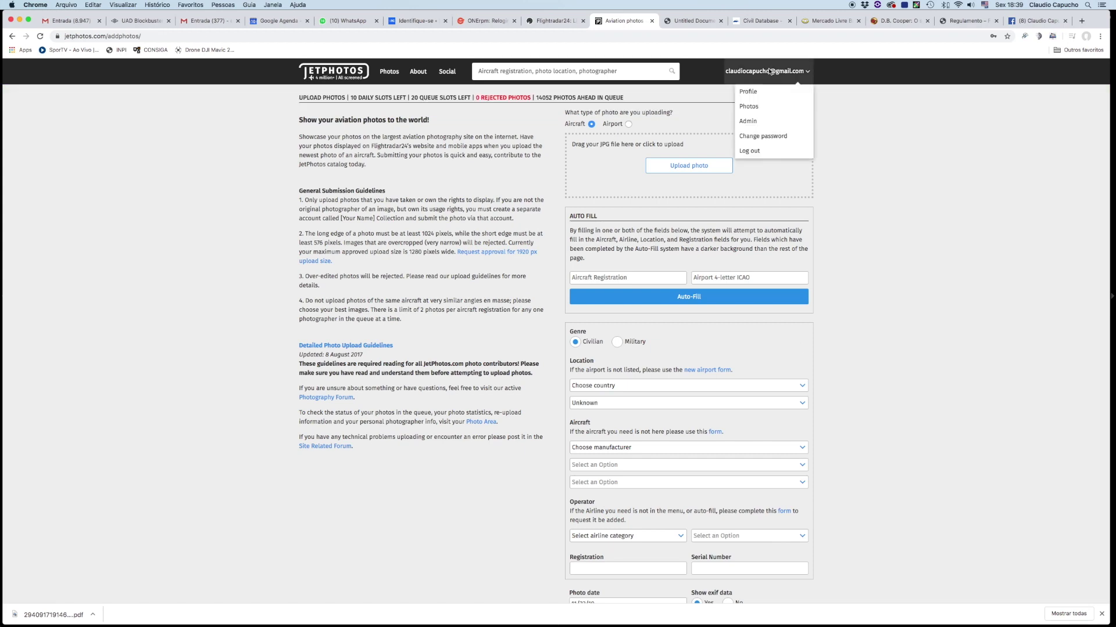
pyautogui.click(759, 108)
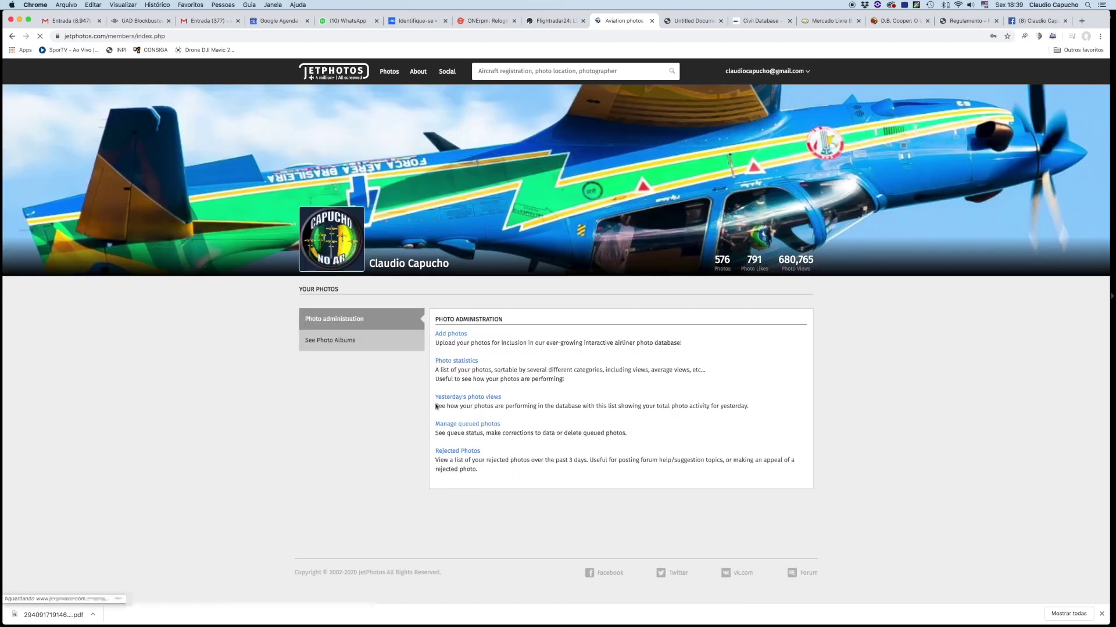
pyautogui.click(445, 425)
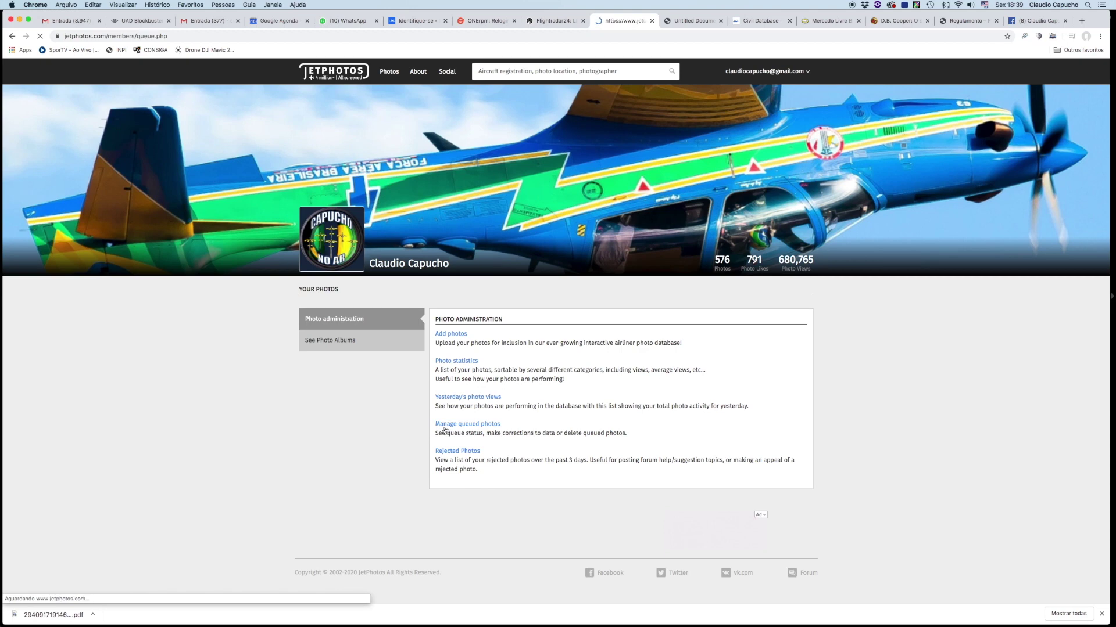
pyautogui.scroll(-1, 244, 331)
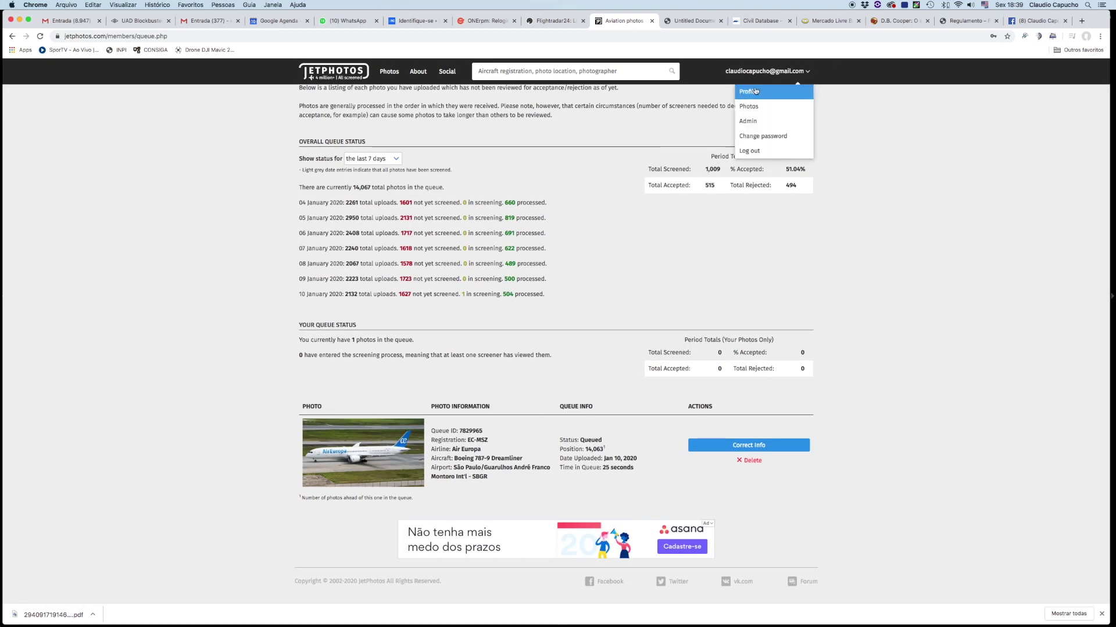
pyautogui.click(755, 107)
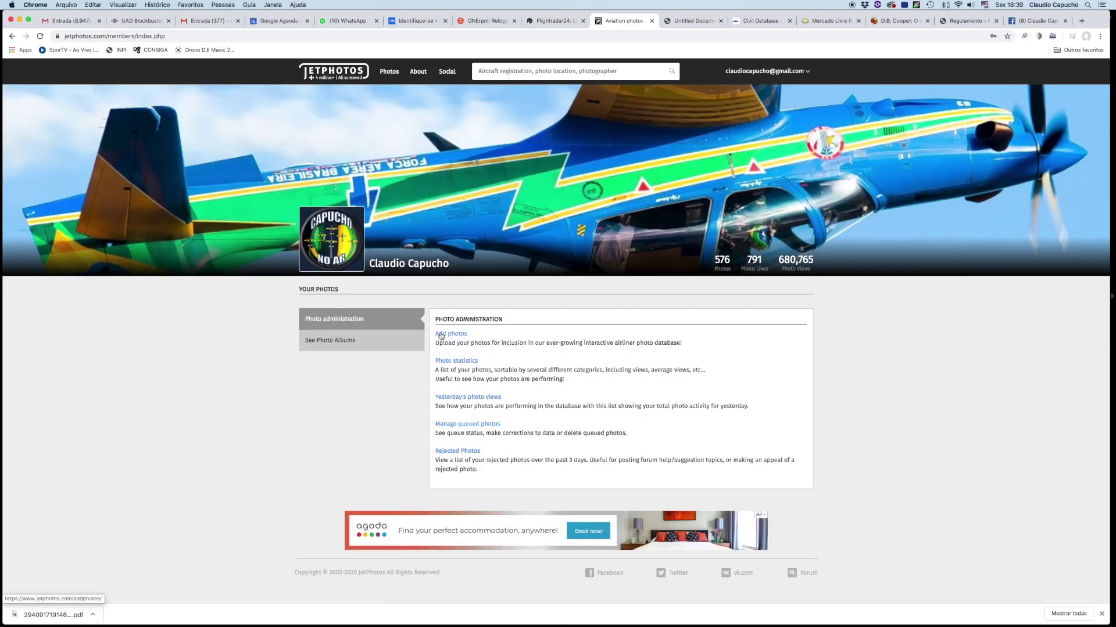
pyautogui.click(440, 335)
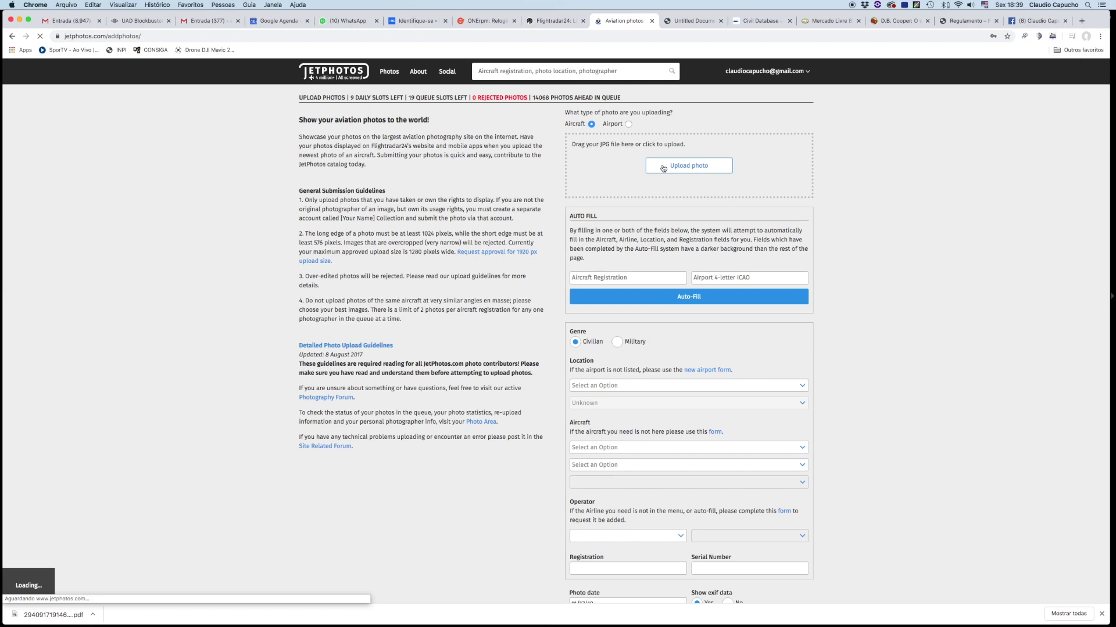
# - Upload the TAM photo CNA7-2.jpg and preview it in Finder Quick Look to read its registration
pyautogui.click(663, 169)
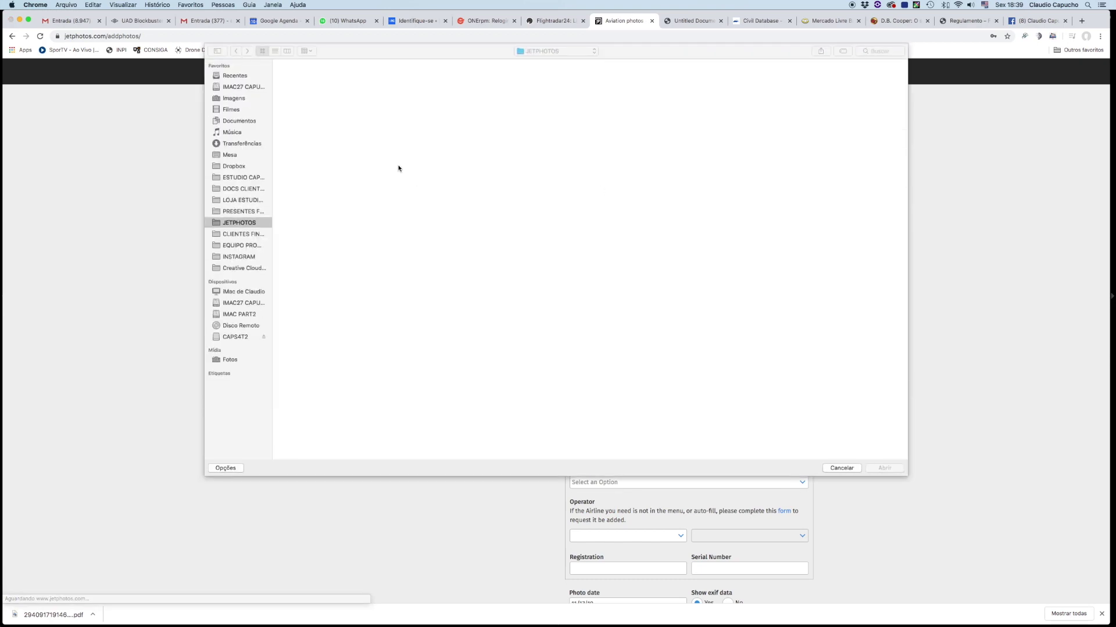
pyautogui.doubleClick(342, 94)
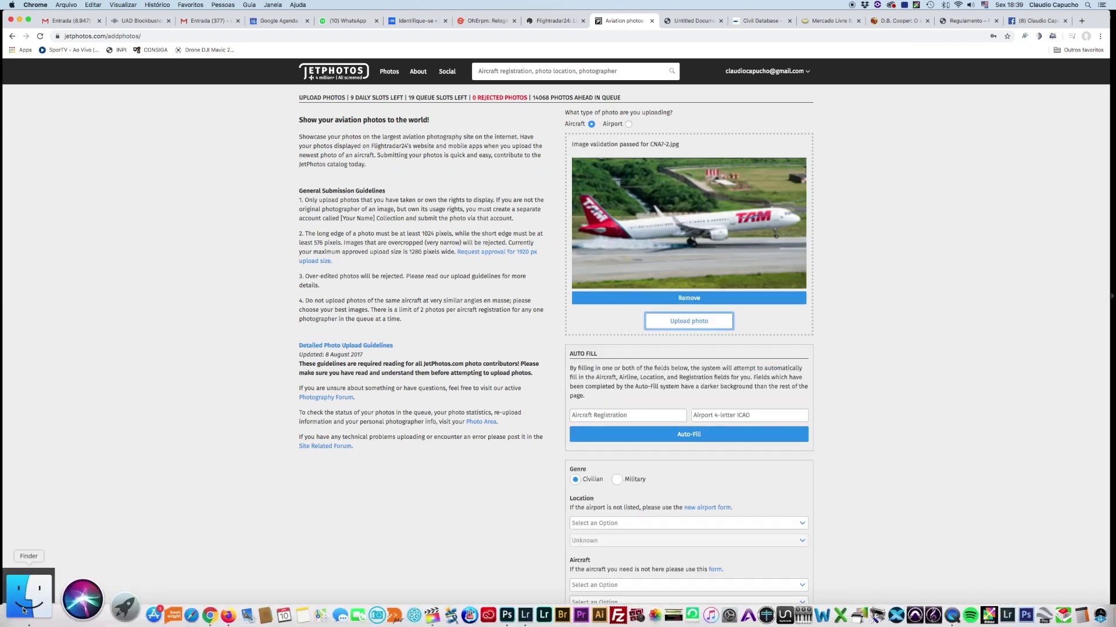
pyautogui.click(23, 610)
pyautogui.press('super+1')
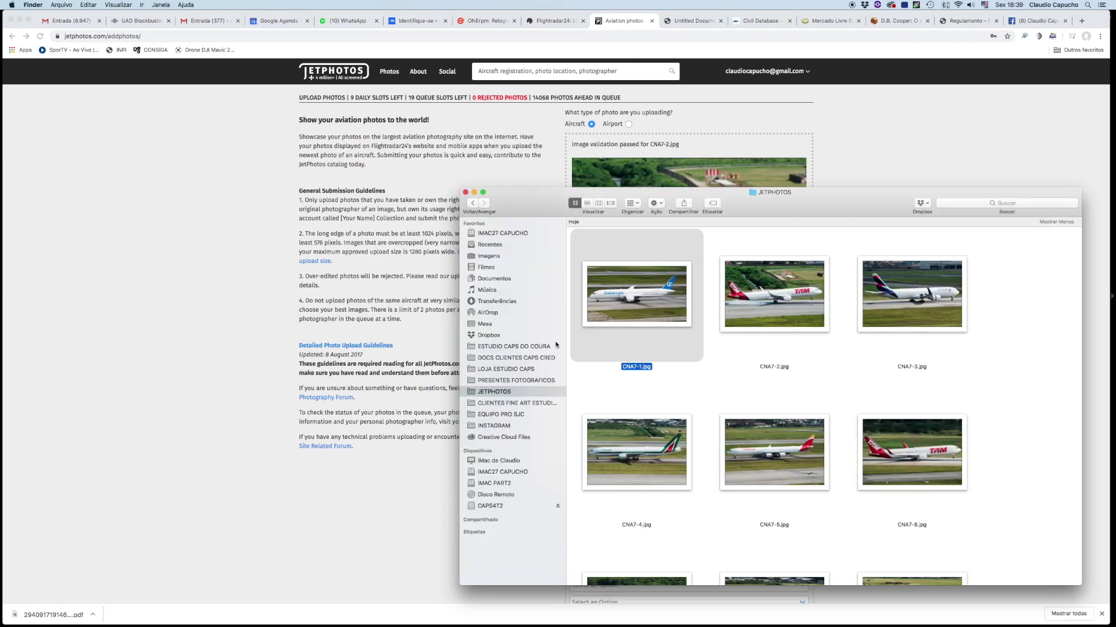
pyautogui.click(770, 300)
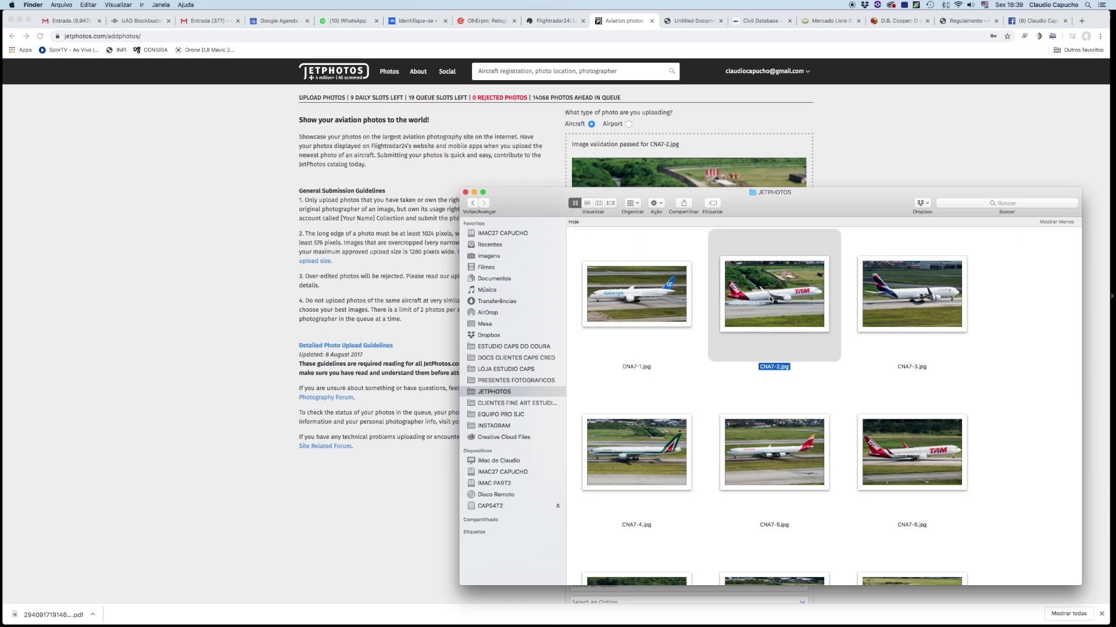
pyautogui.press('space')
pyautogui.scroll(5, 769, 300)
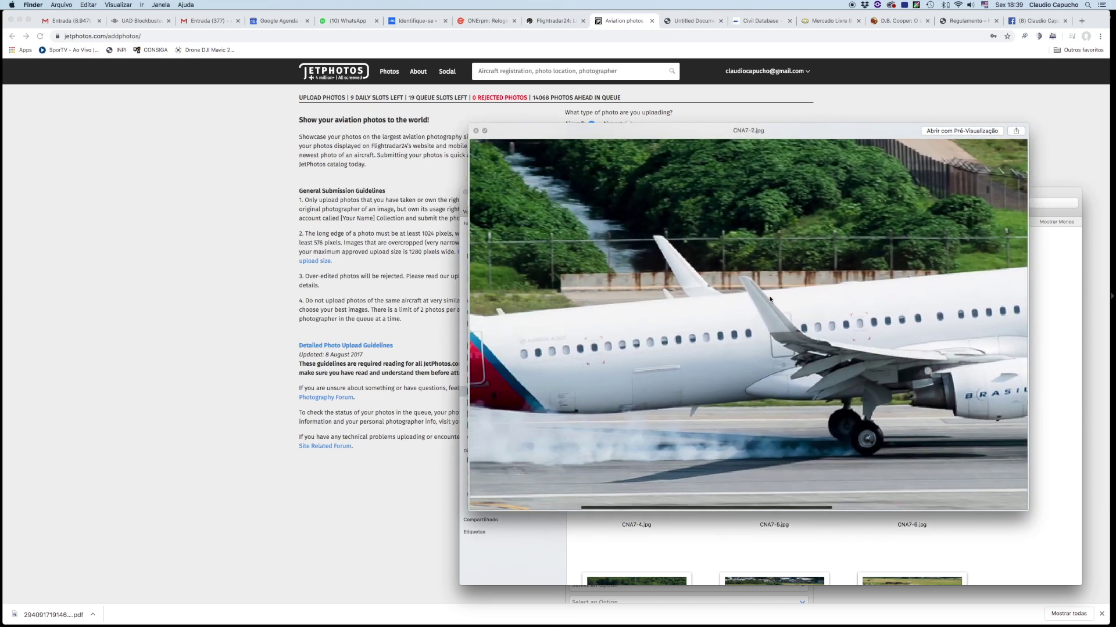
pyautogui.hscroll(-3, 769, 299)
pyautogui.hscroll(-3, 770, 300)
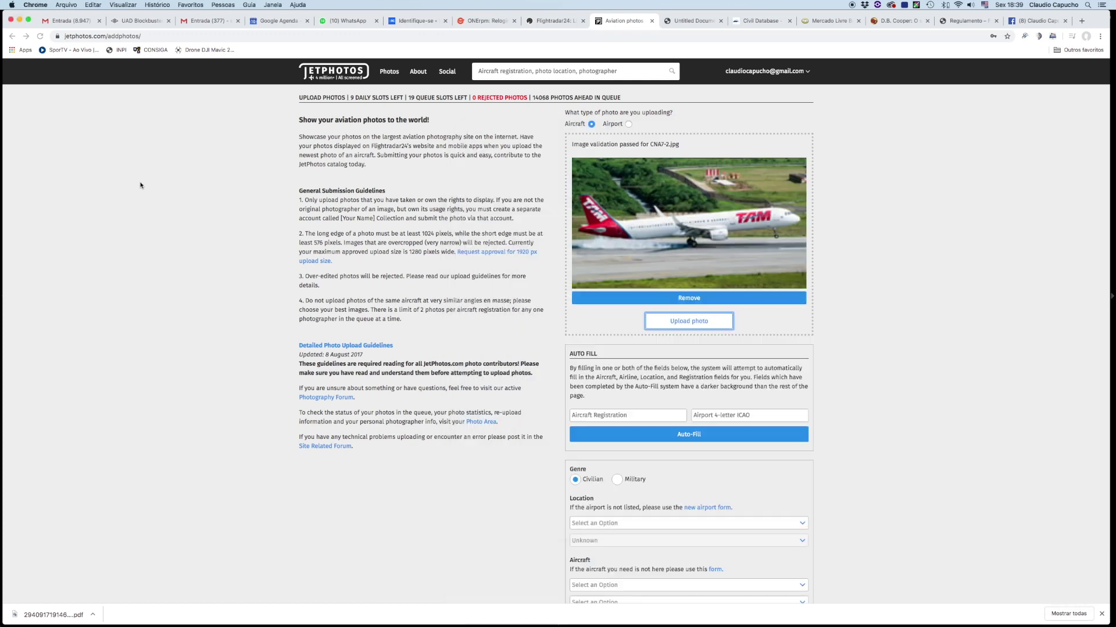
# - Begin entering registration PT-XPJ in the Aircraft Registration field
pyautogui.click(140, 183)
pyautogui.click(614, 413)
pyautogui.write('PT-XPJ')
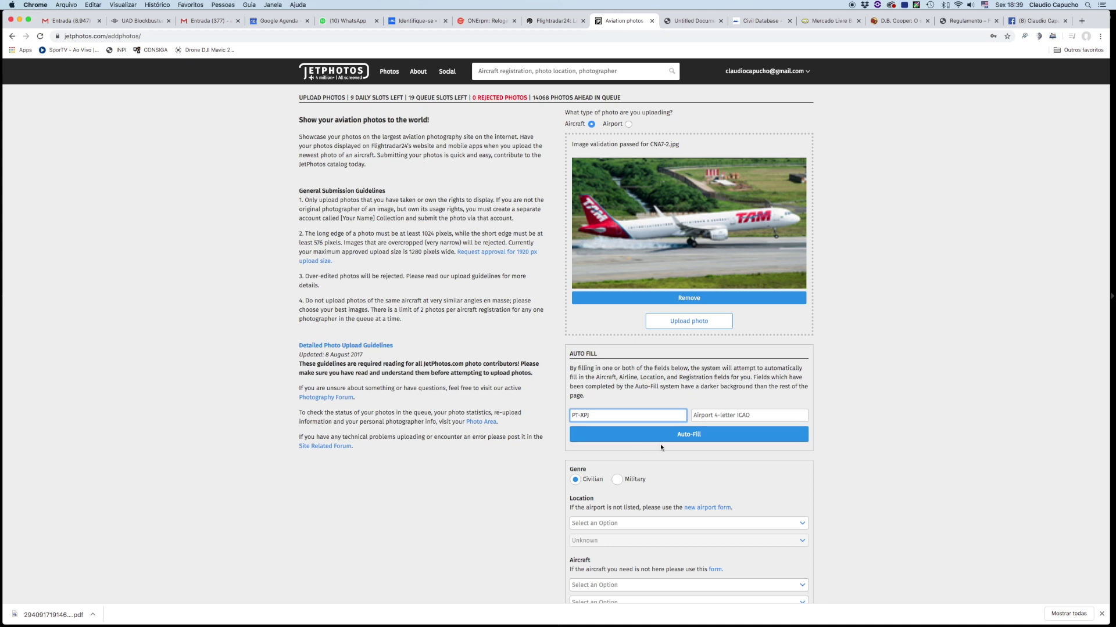
# - Enter airport SBGR and auto-fill the TAM A321's aircraft, airline and airport details
pyautogui.click(710, 417)
pyautogui.write('SBGR')
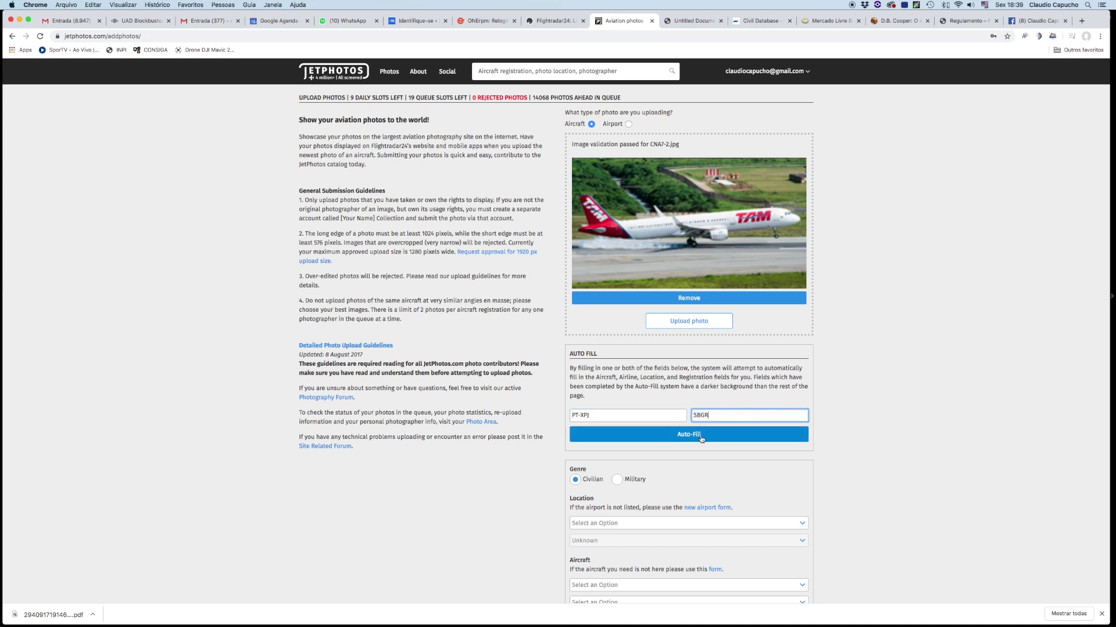
pyautogui.click(701, 440)
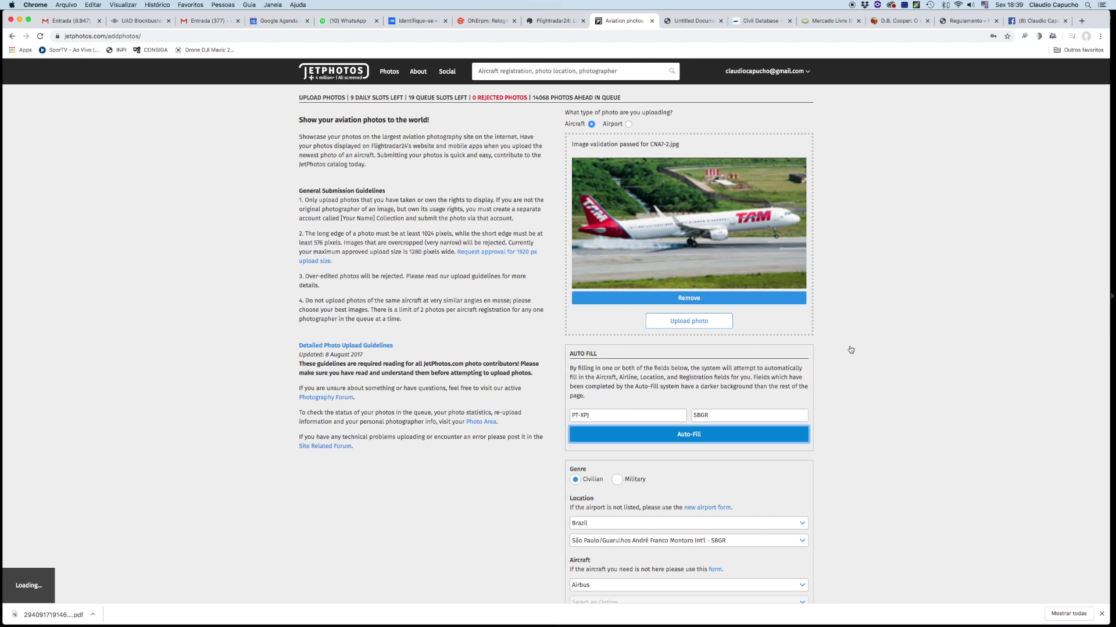
pyautogui.scroll(-4, 851, 350)
pyautogui.scroll(-2, 856, 328)
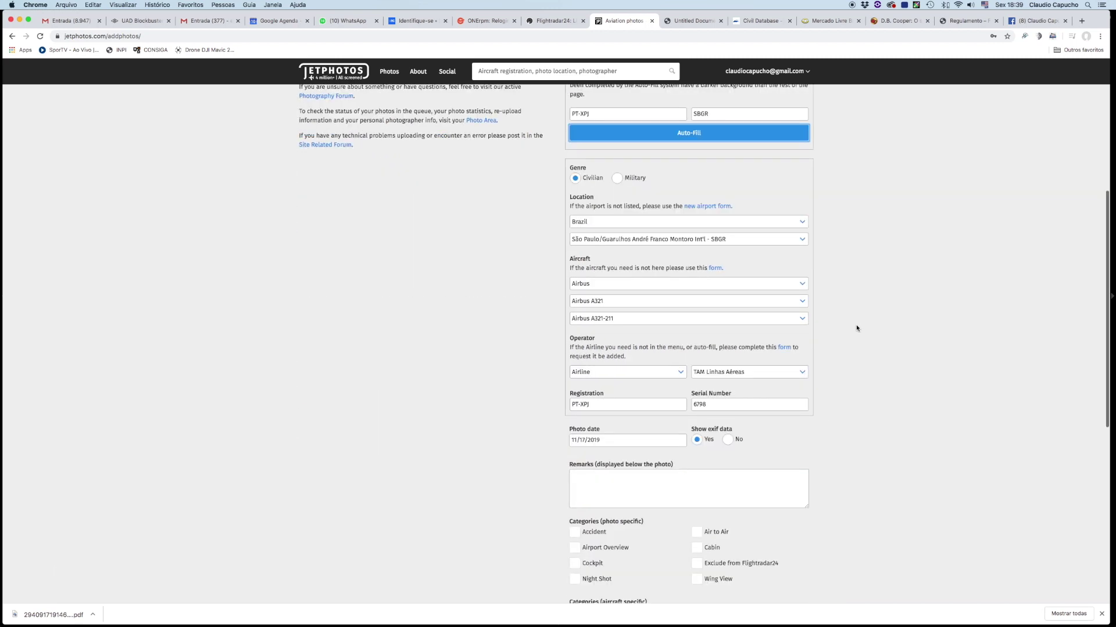
# - Look up the TAM photo's lens in Lightroom and return to the upload form
pyautogui.click(450, 609)
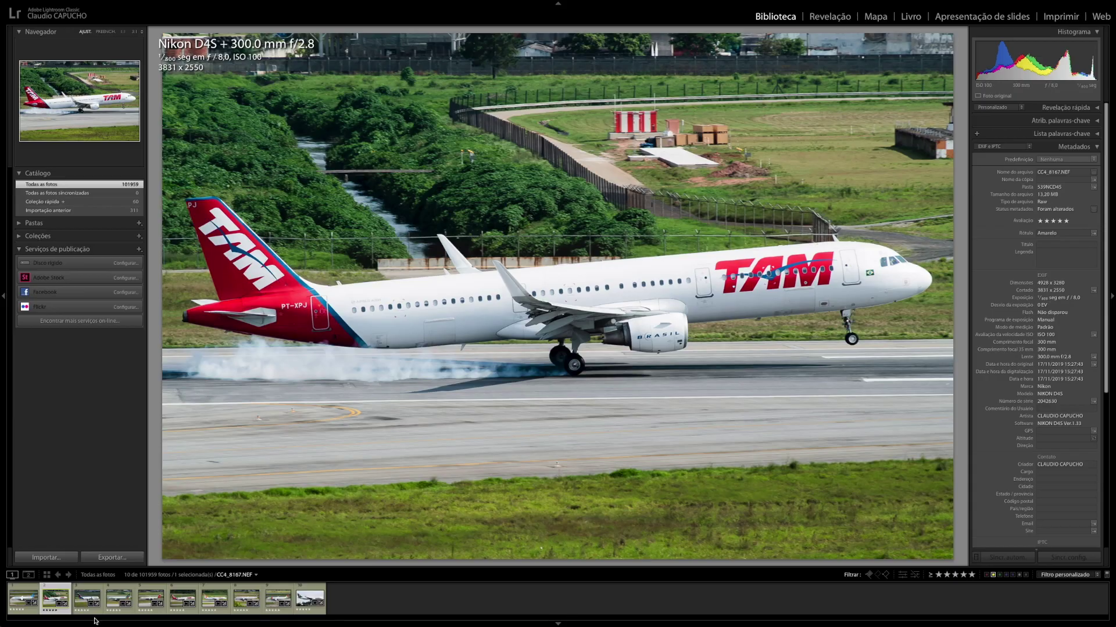
pyautogui.hotkey('ctrl', 'Up')
pyautogui.click(672, 212)
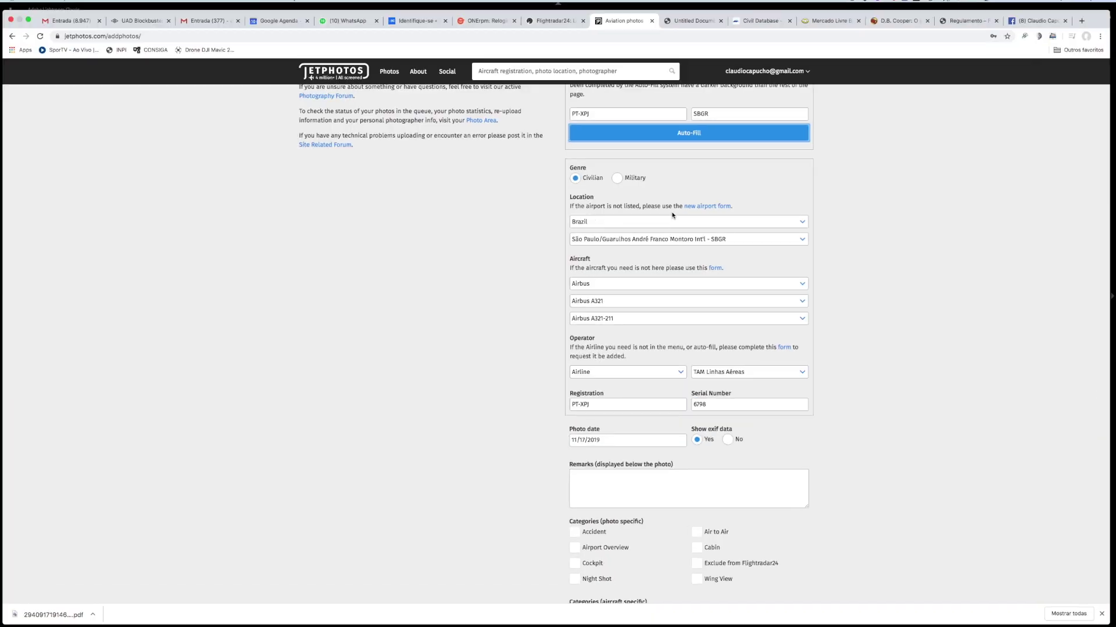
pyautogui.scroll(-2, 488, 285)
pyautogui.scroll(-3, 488, 285)
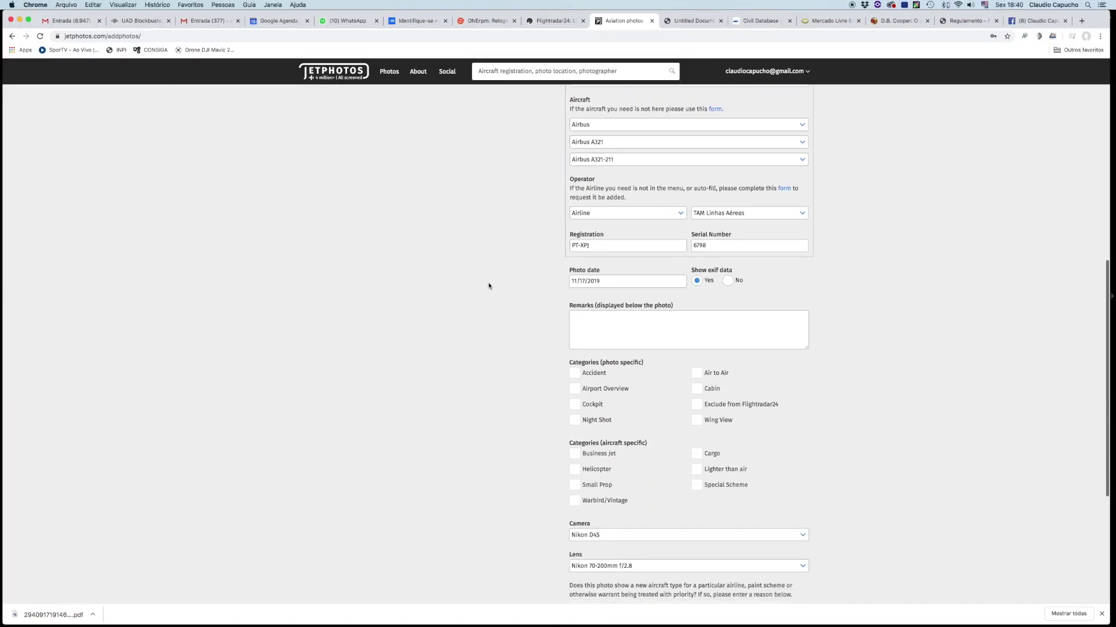
pyautogui.scroll(-2, 488, 286)
pyautogui.scroll(-3, 506, 320)
# - Set the lens to Nikon 300mm f/2.8 and submit the TAM photo for screening
pyautogui.click(626, 420)
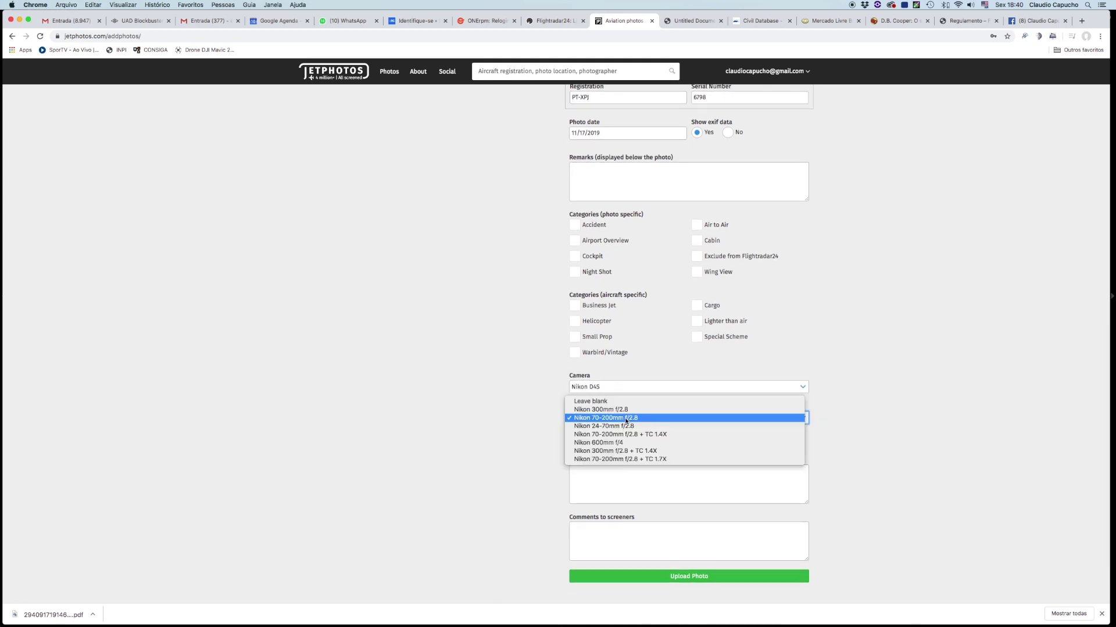
pyautogui.click(604, 410)
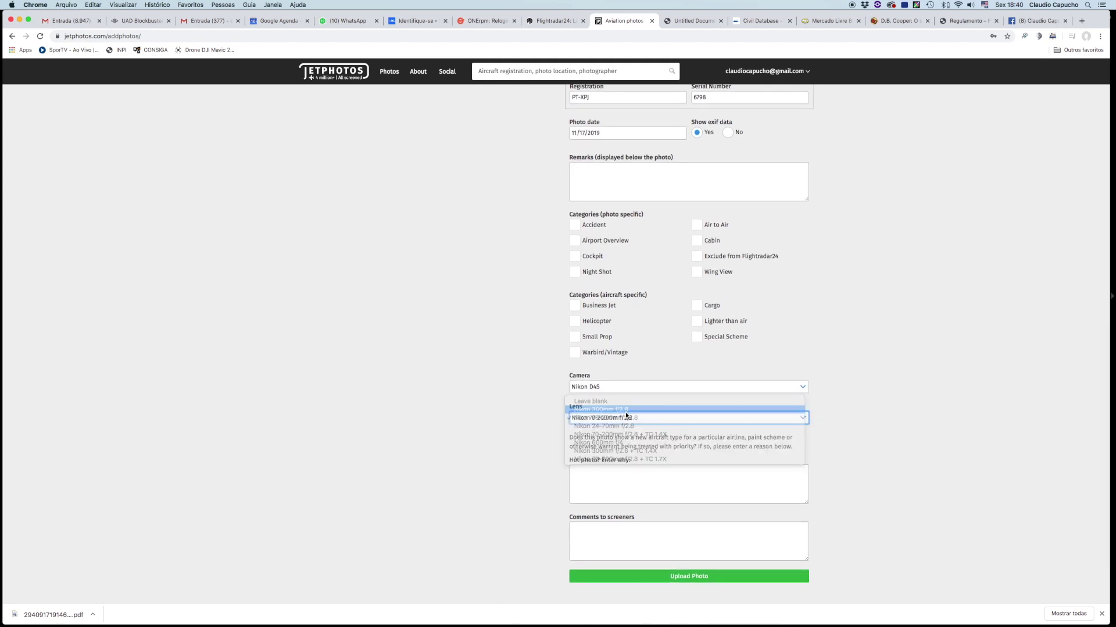
pyautogui.click(621, 577)
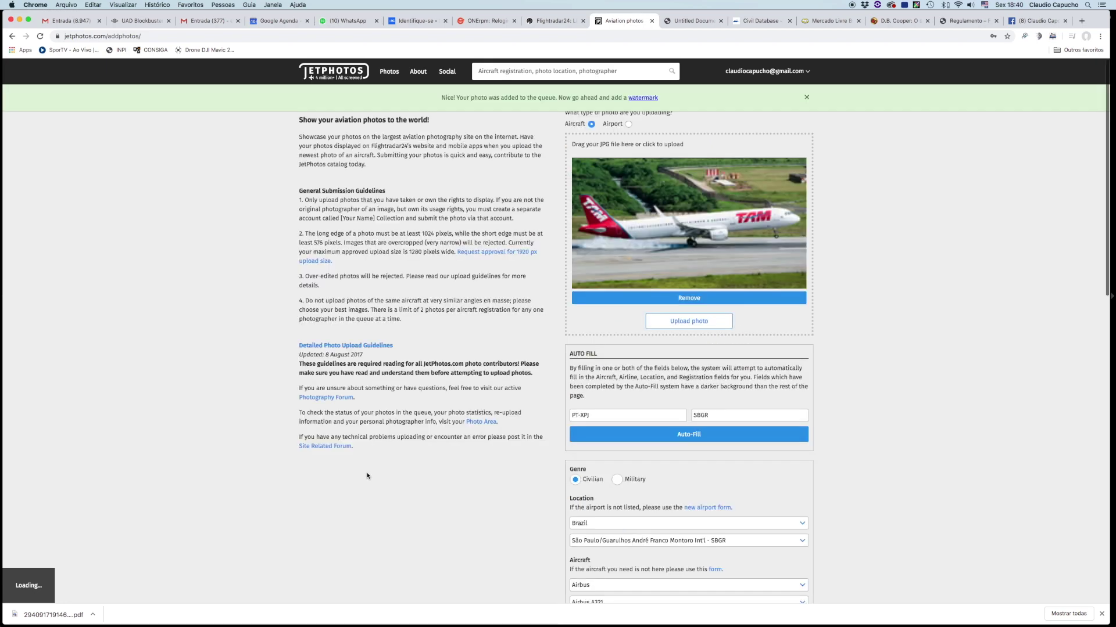
# - Position the JetPhotos watermark over the TAM photo's runway, halve its opacity, and apply it
pyautogui.click(635, 100)
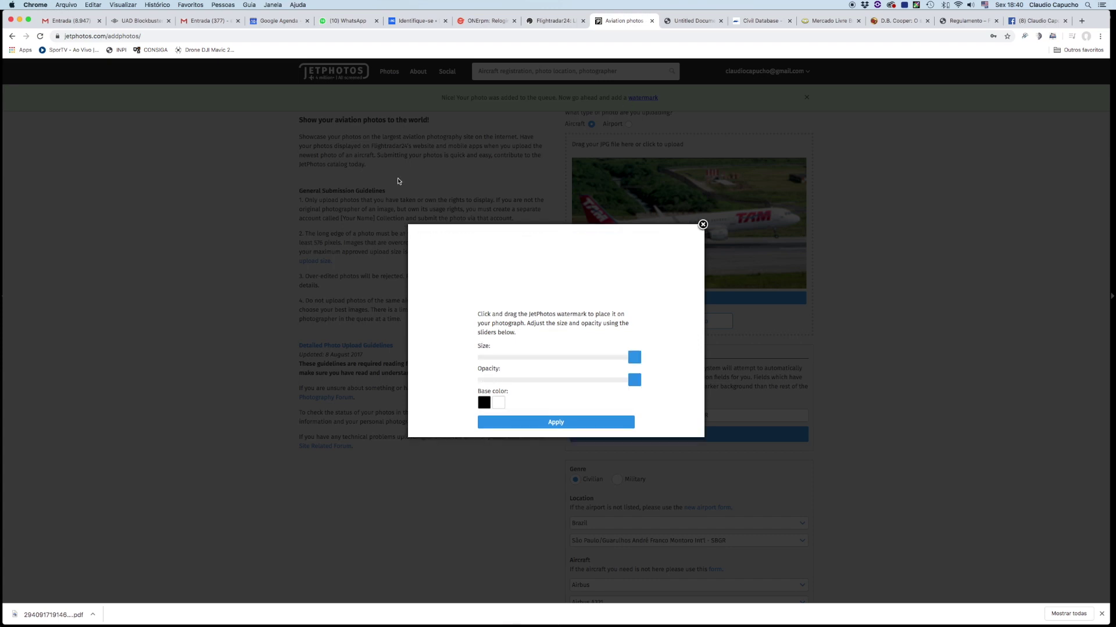
pyautogui.moveTo(487, 188); pyautogui.dragTo(555, 314)
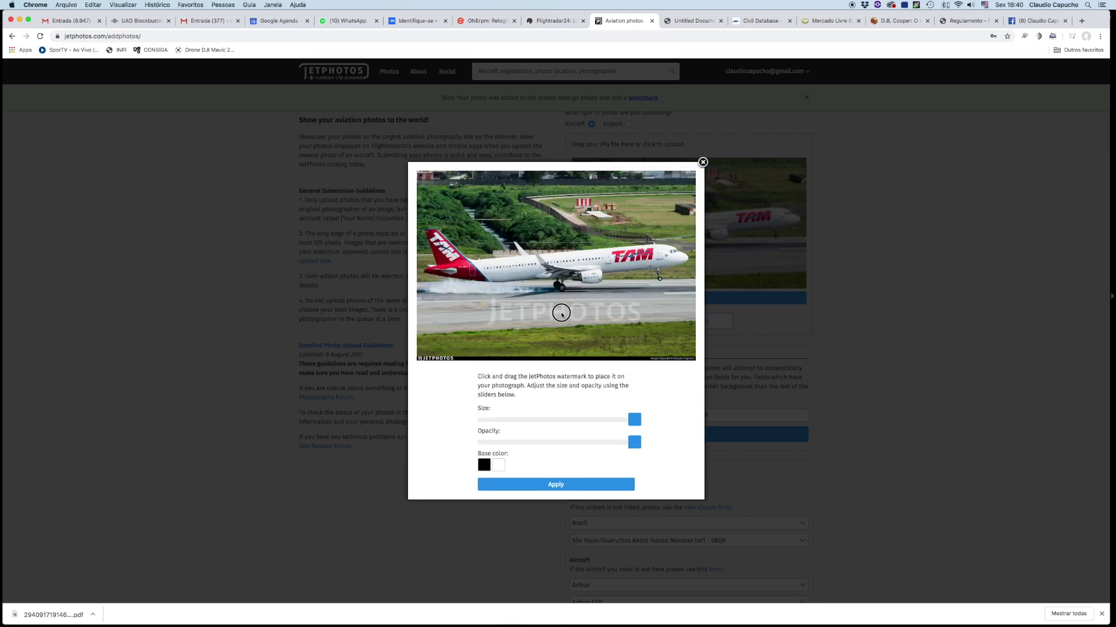
pyautogui.moveTo(555, 314); pyautogui.dragTo(557, 314)
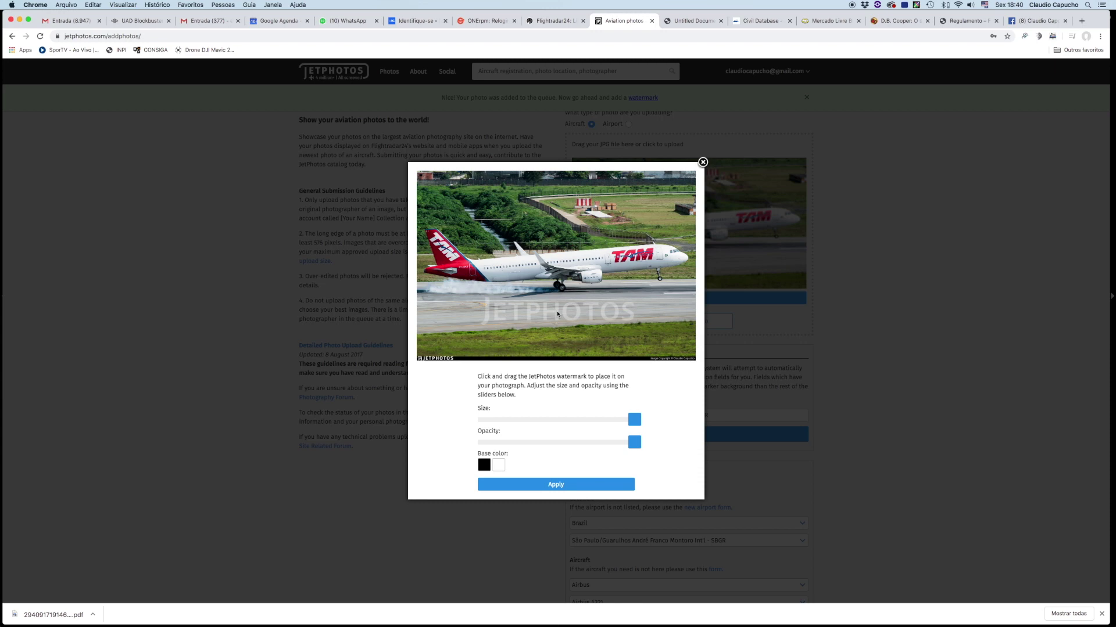
pyautogui.moveTo(559, 439); pyautogui.dragTo(554, 444)
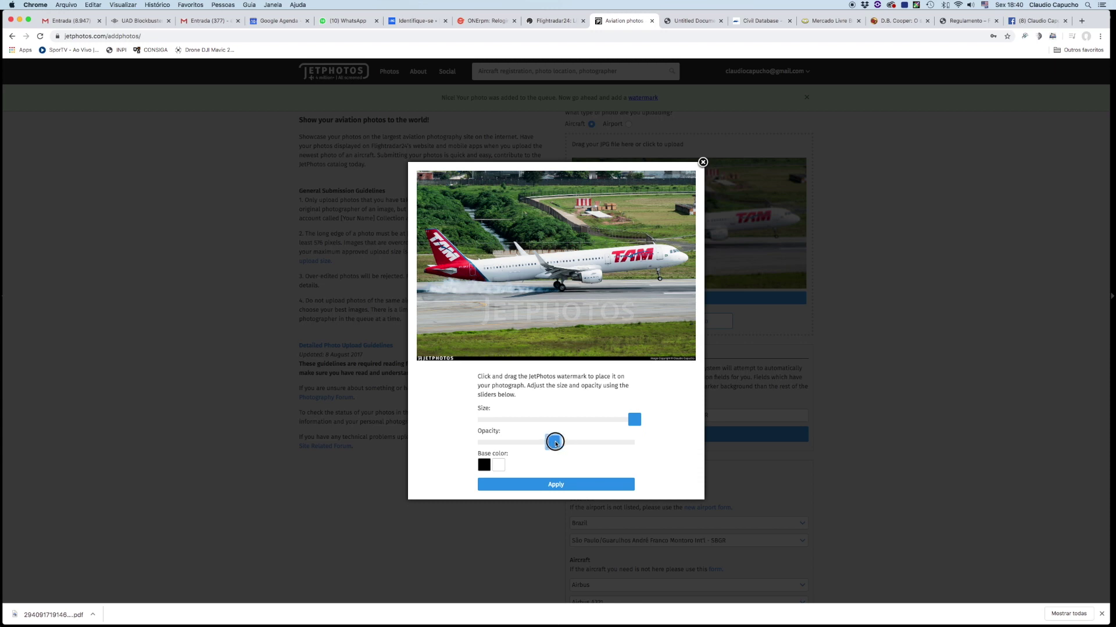
pyautogui.click(550, 491)
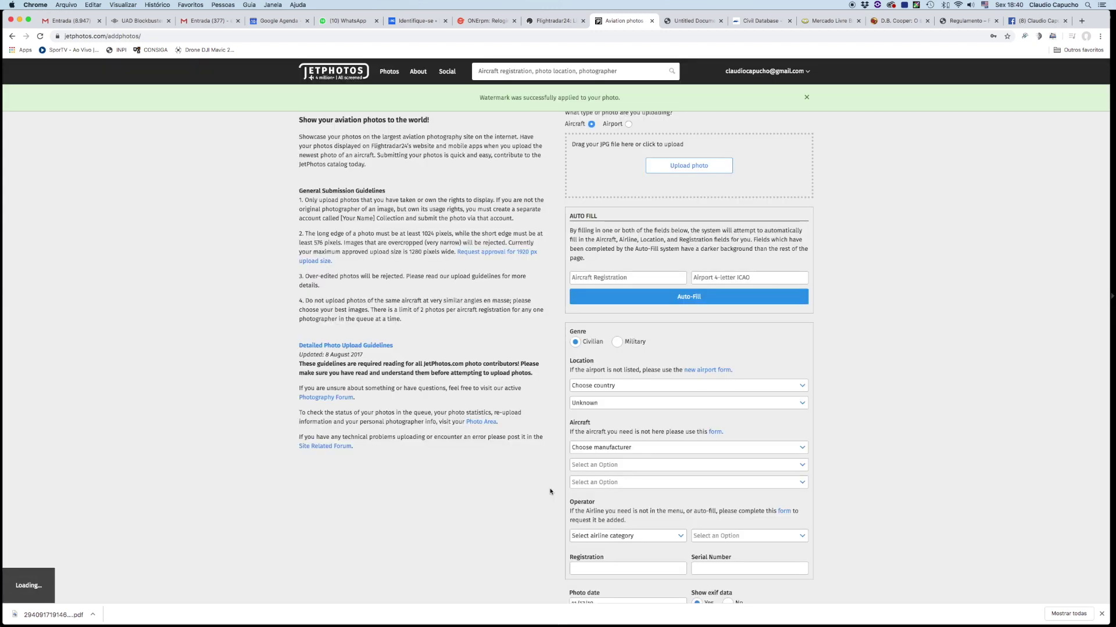
# - Open a fresh Add photos form and load the LATAM photo CNA7-3.jpg
pyautogui.click(806, 97)
pyautogui.click(764, 71)
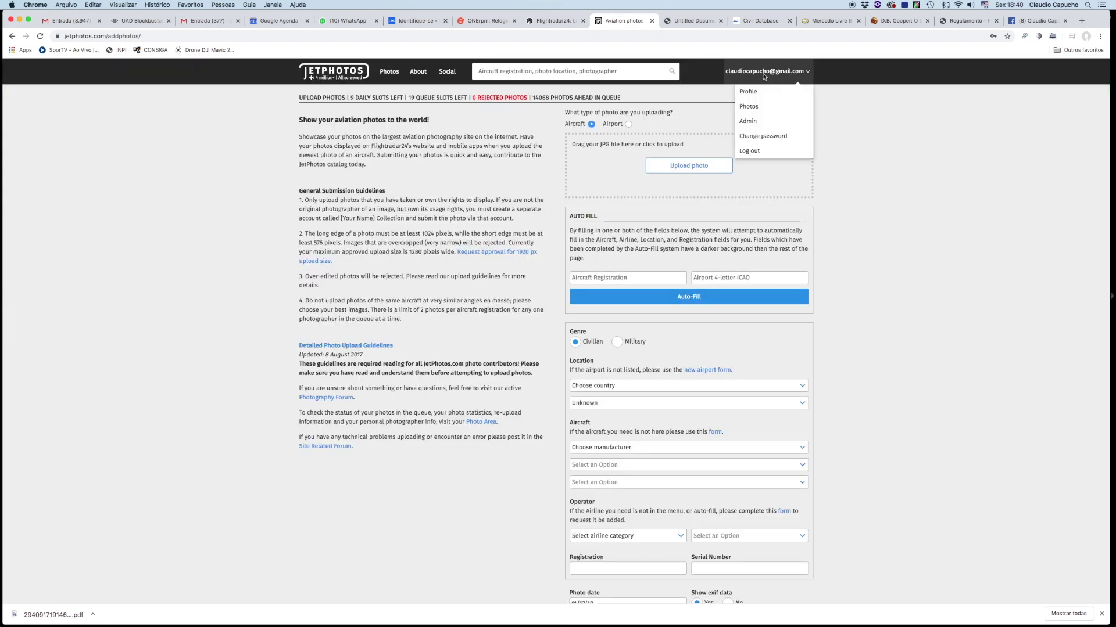
pyautogui.click(756, 106)
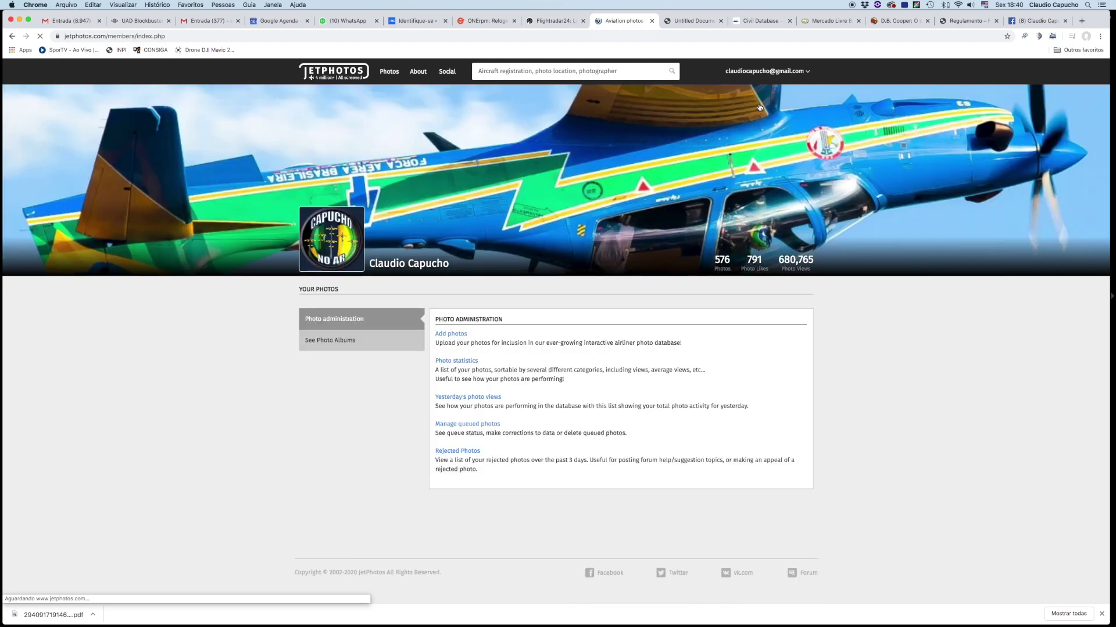
pyautogui.click(450, 334)
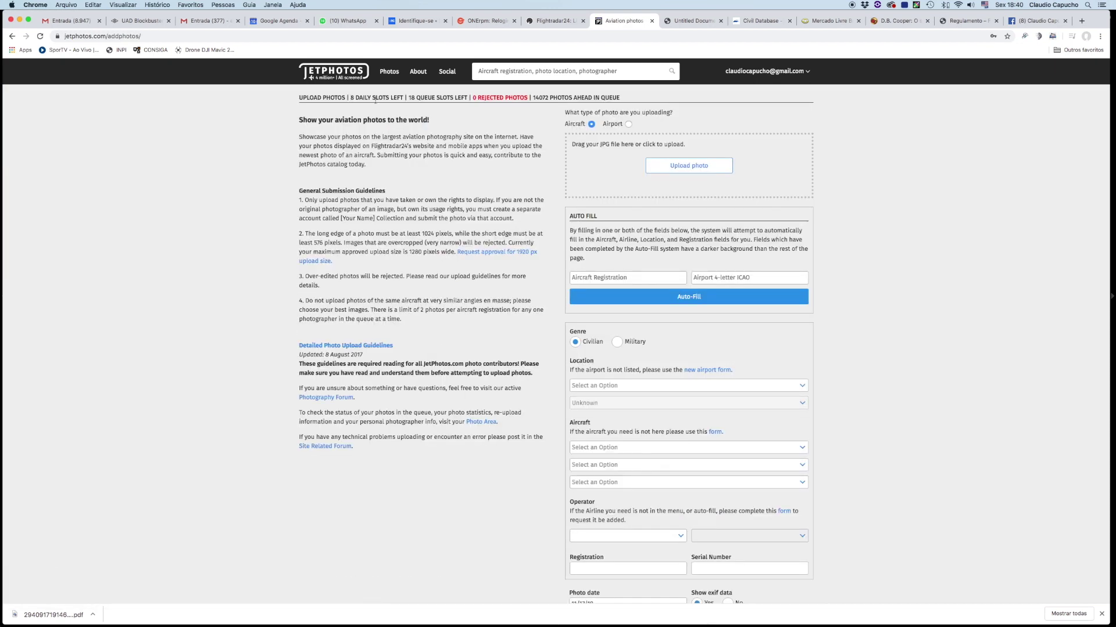
pyautogui.click(671, 166)
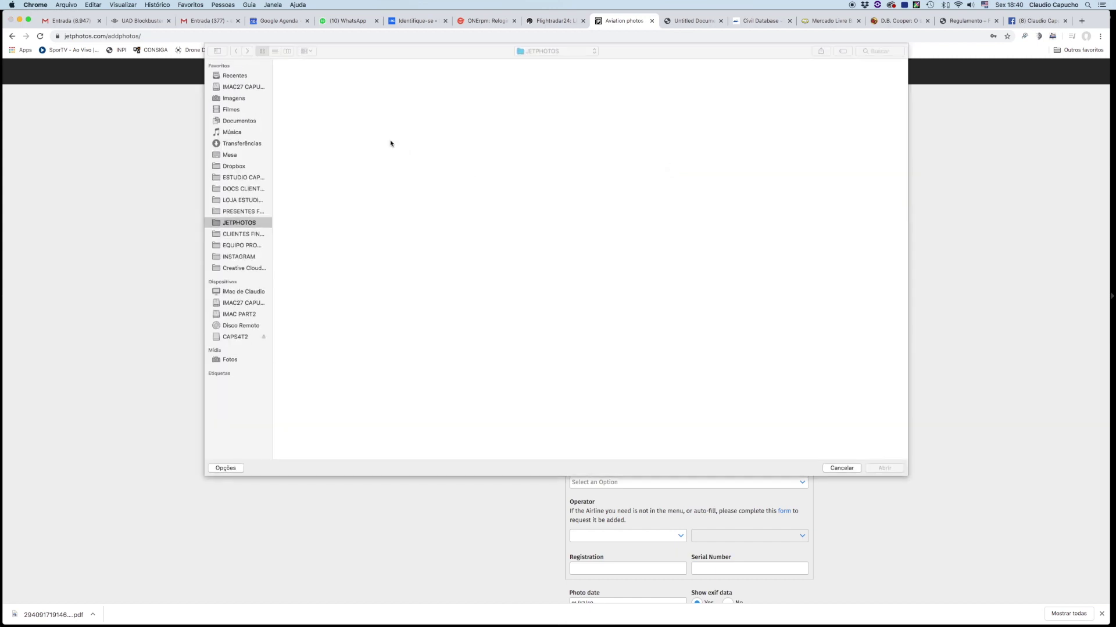
pyautogui.doubleClick(391, 92)
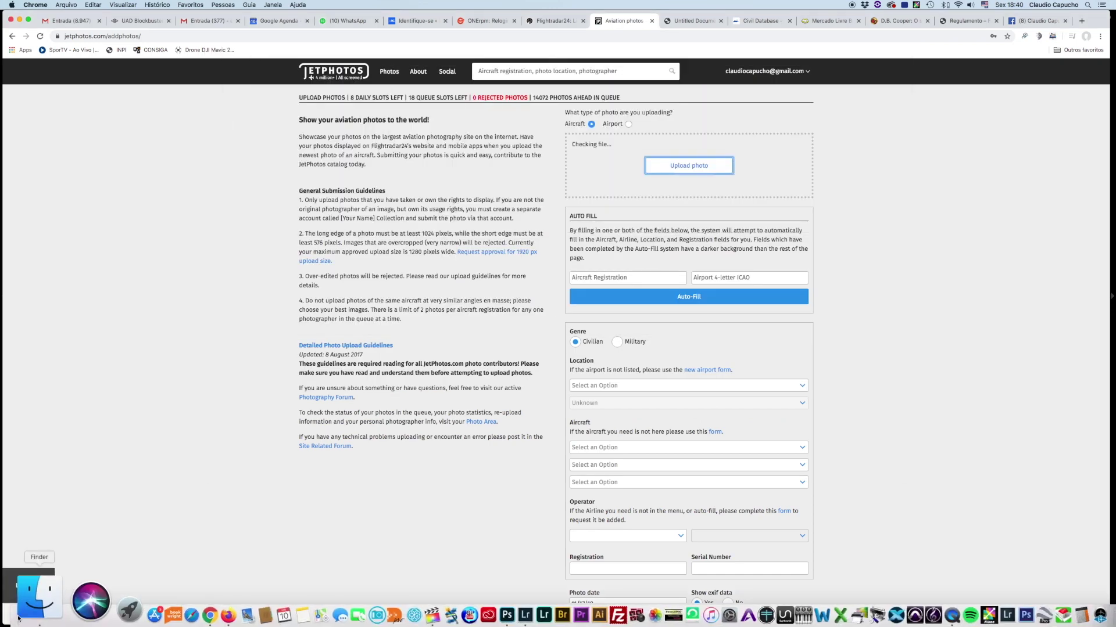
# - Verify CNA7-3.jpg in Finder Quick Look, then enter registration PT-MSY
pyautogui.click(18, 619)
pyautogui.click(894, 311)
pyautogui.press('space')
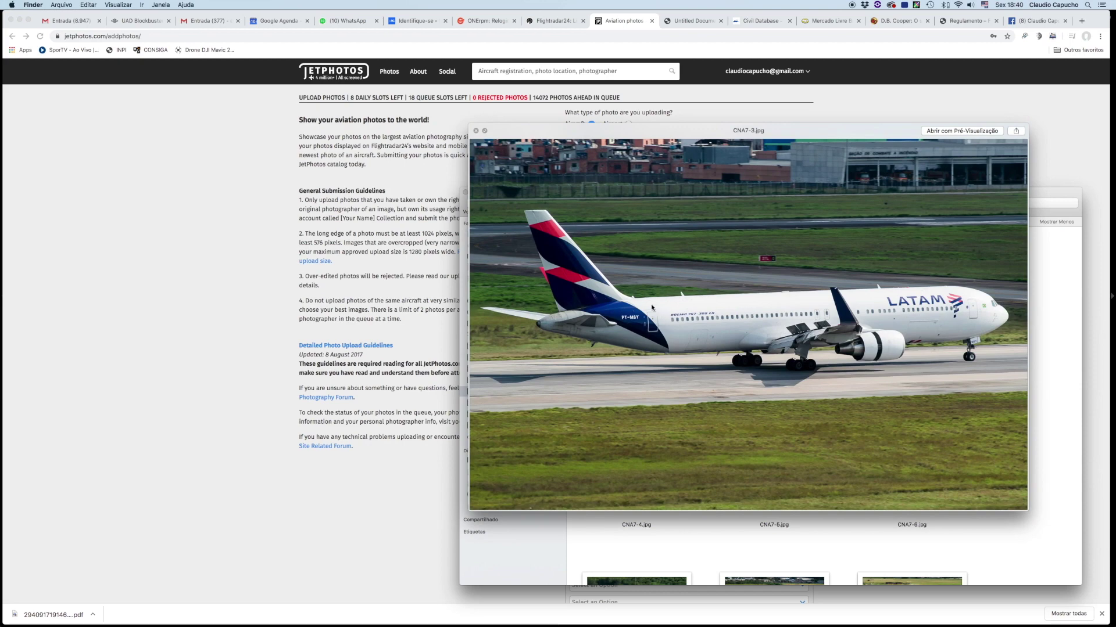
pyautogui.scroll(3, 652, 307)
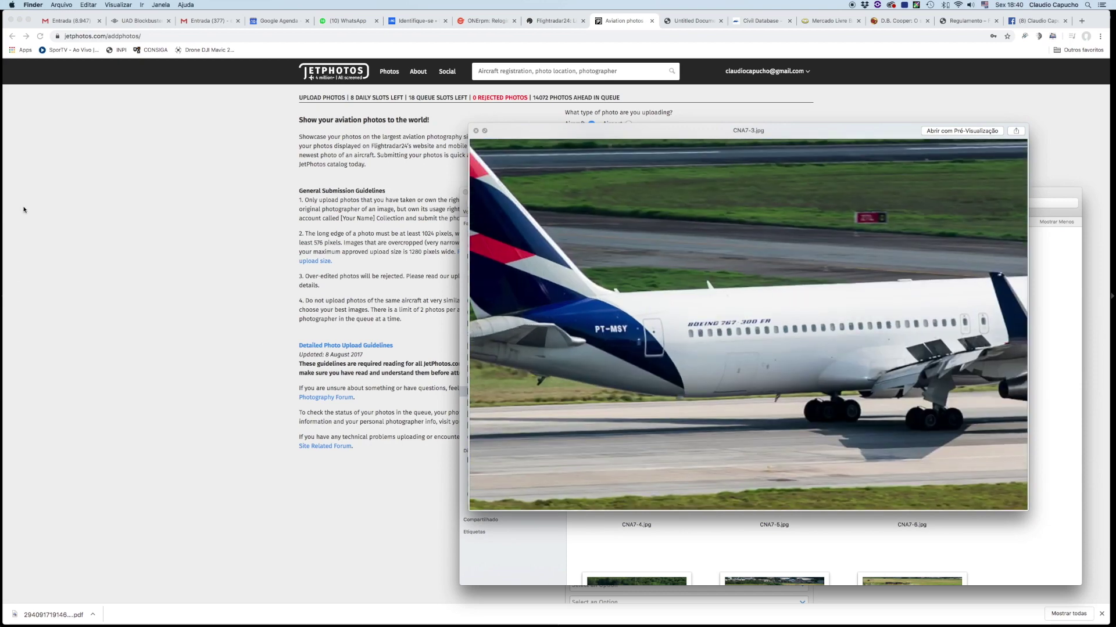
pyautogui.click(78, 211)
pyautogui.click(623, 414)
pyautogui.write('PT-')
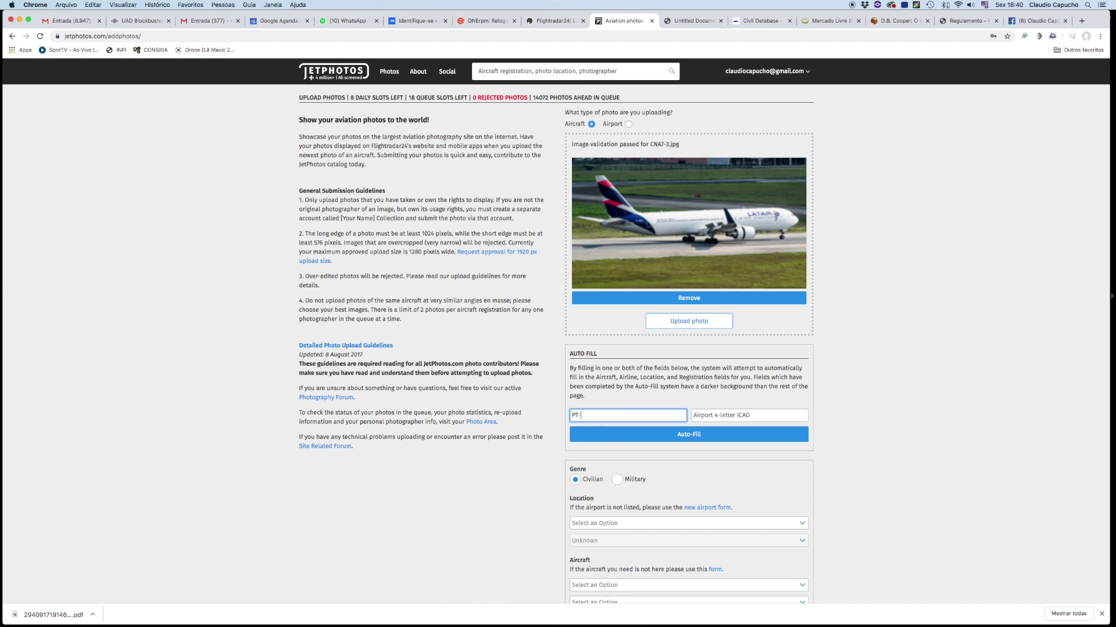
pyautogui.write('MSY')
# - Enter airport SBGR, auto-fill the details, and choose LATAM Airlines as operator
pyautogui.click(735, 416)
pyautogui.write('SBGR')
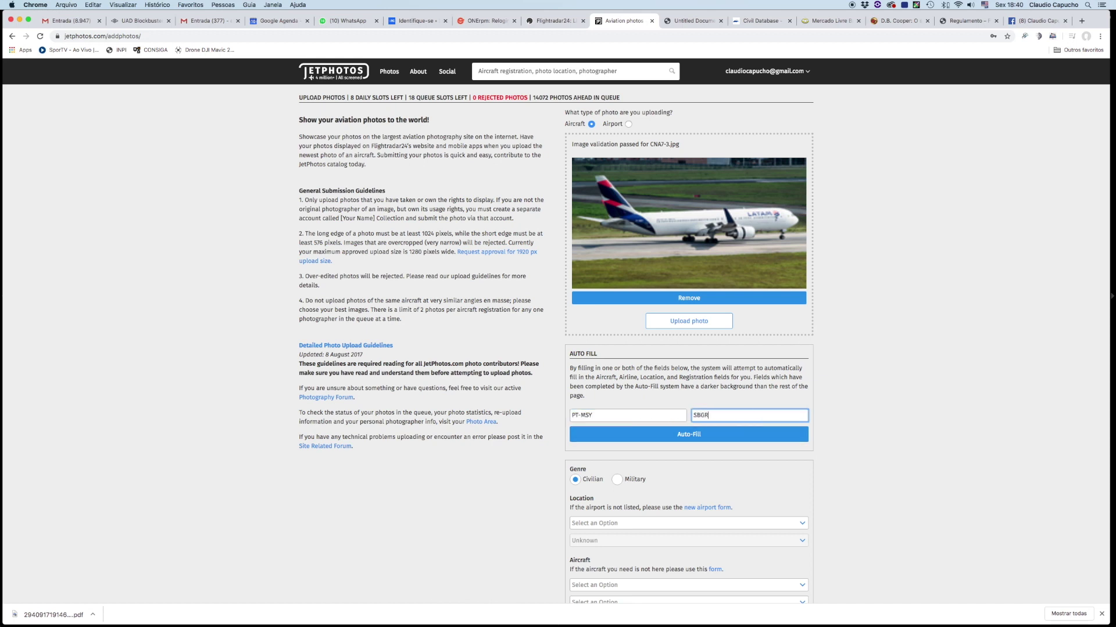
pyautogui.click(715, 436)
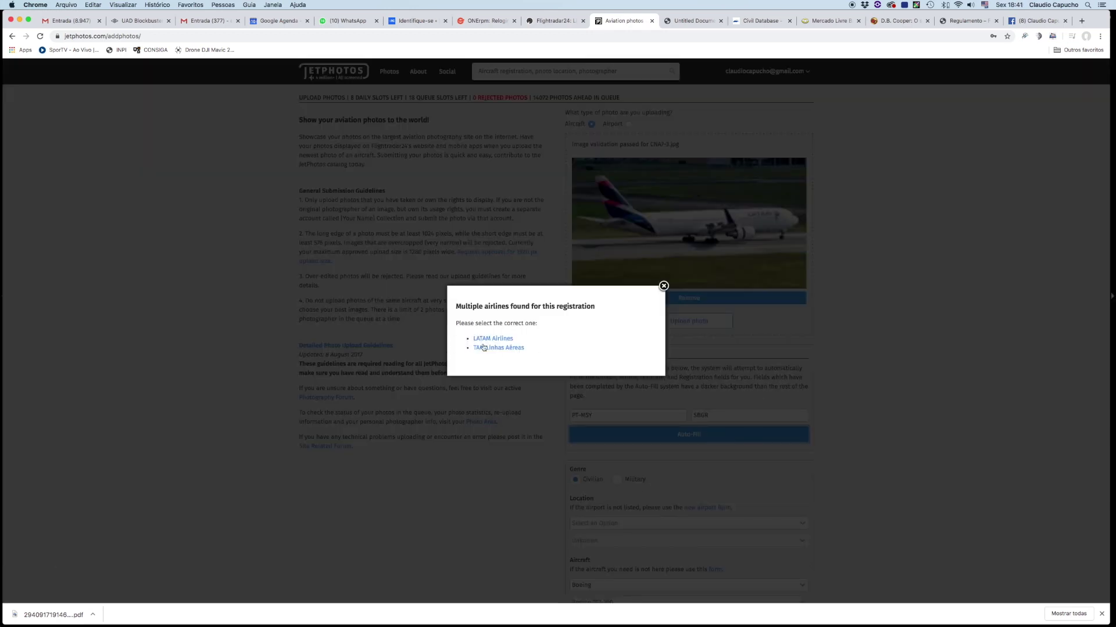
pyautogui.click(481, 338)
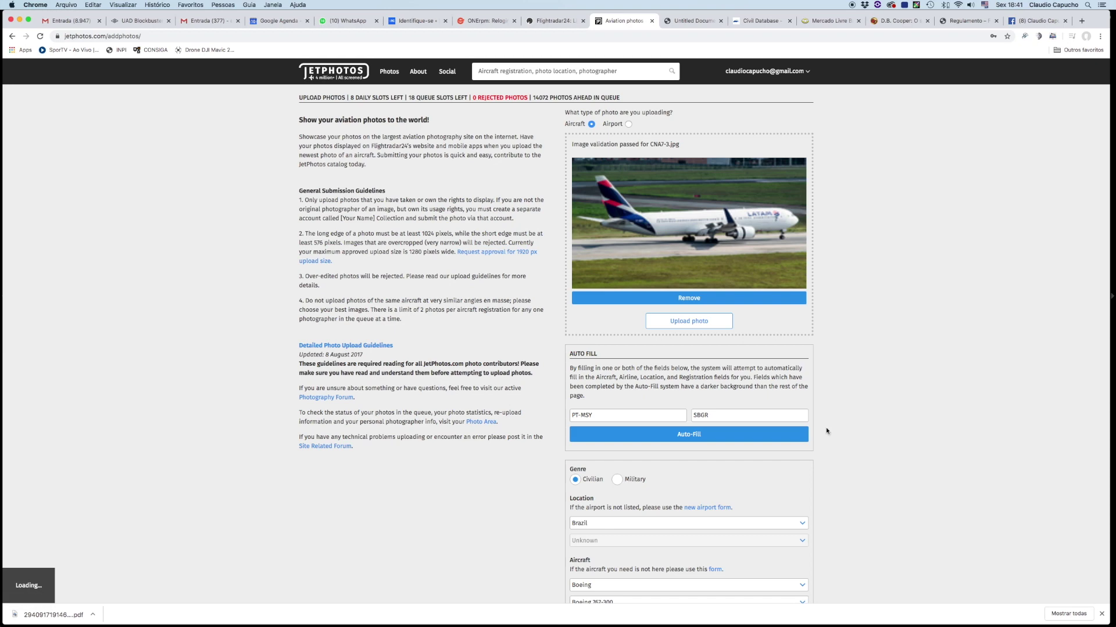
# - Verify the camera metadata in Lightroom, then submit the LATAM PT-MSY photo for upload
pyautogui.scroll(-2, 849, 393)
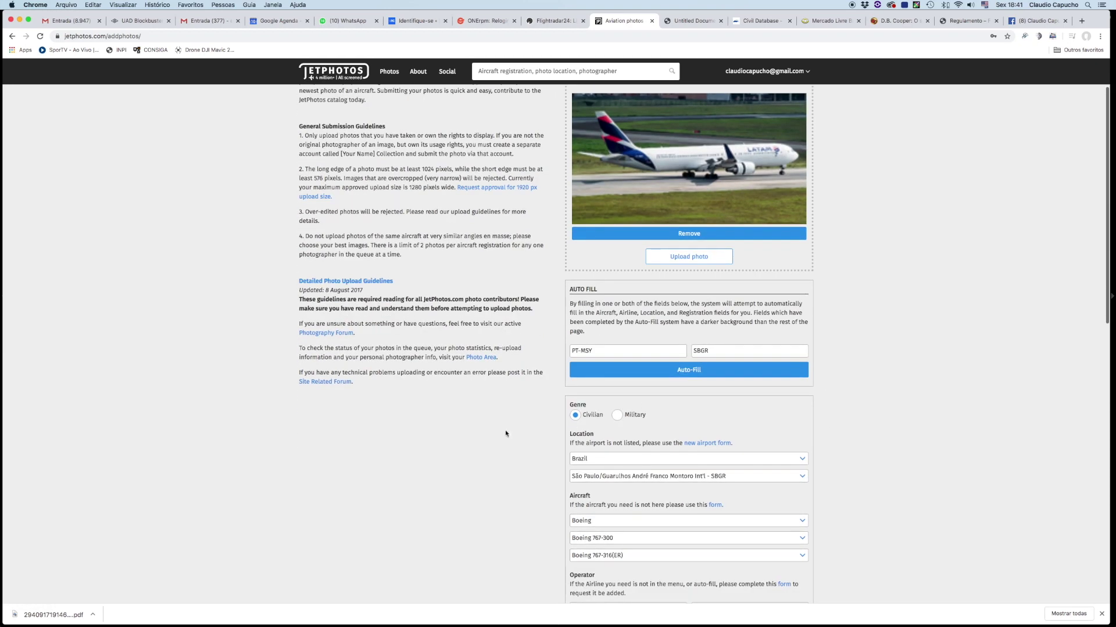
pyautogui.scroll(-2, 540, 441)
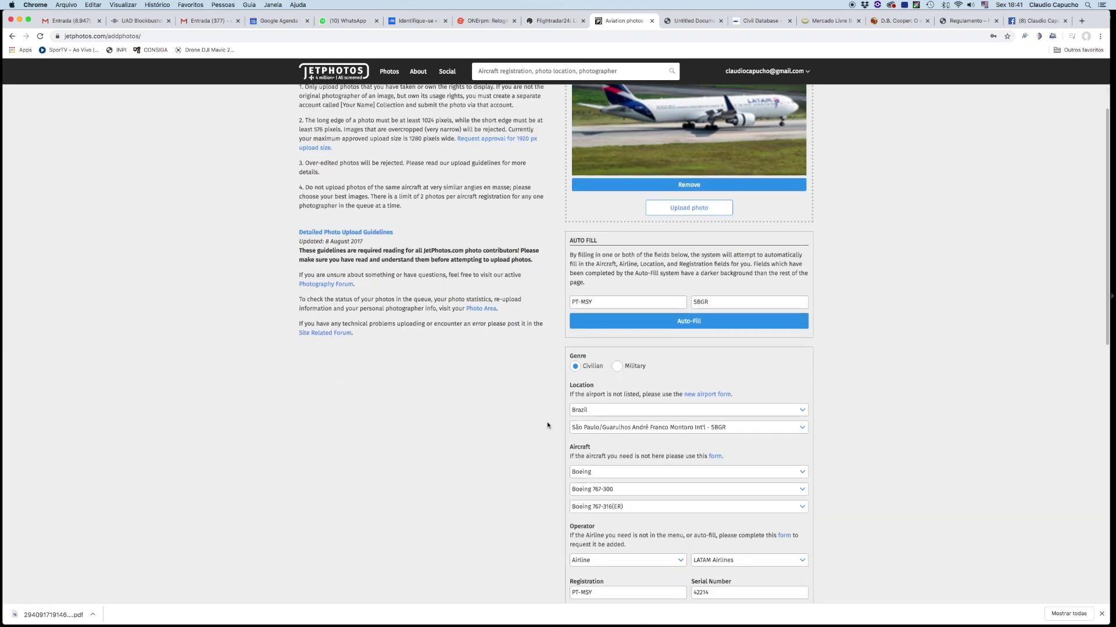
pyautogui.scroll(-3, 547, 430)
pyautogui.scroll(-2, 547, 425)
pyautogui.scroll(-1, 550, 323)
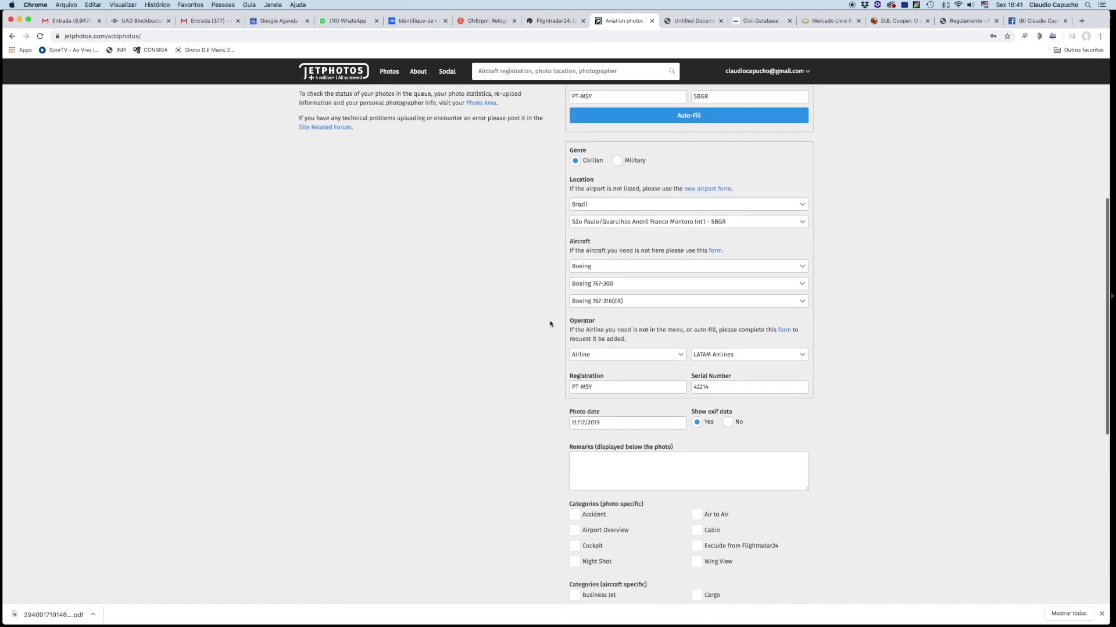
pyautogui.scroll(-2, 551, 323)
pyautogui.scroll(-3, 550, 324)
pyautogui.scroll(-2, 550, 324)
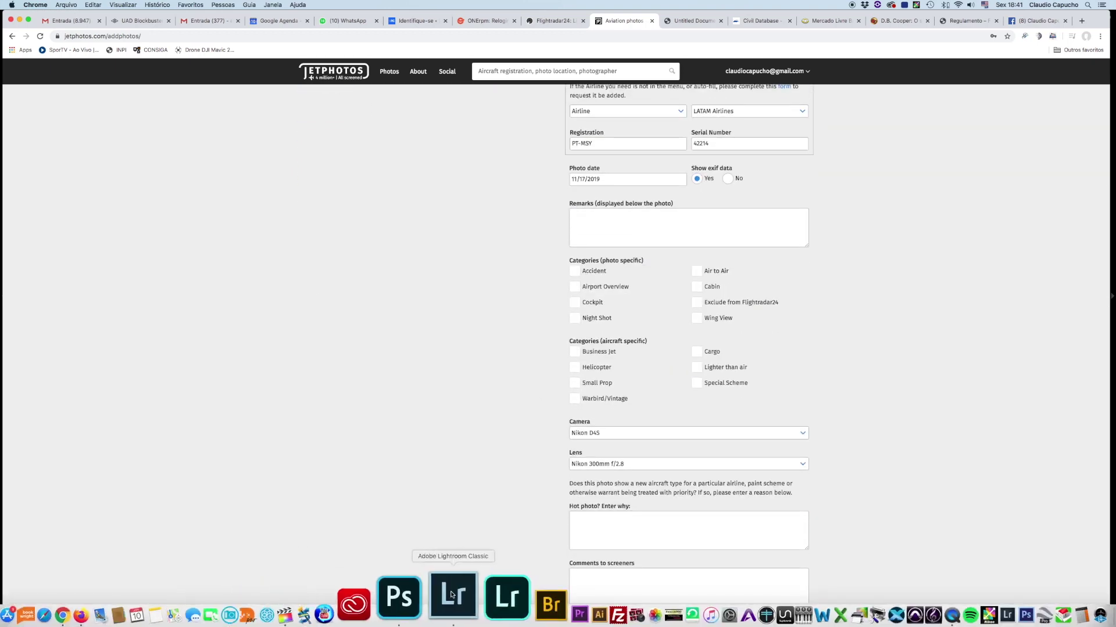
pyautogui.click(452, 595)
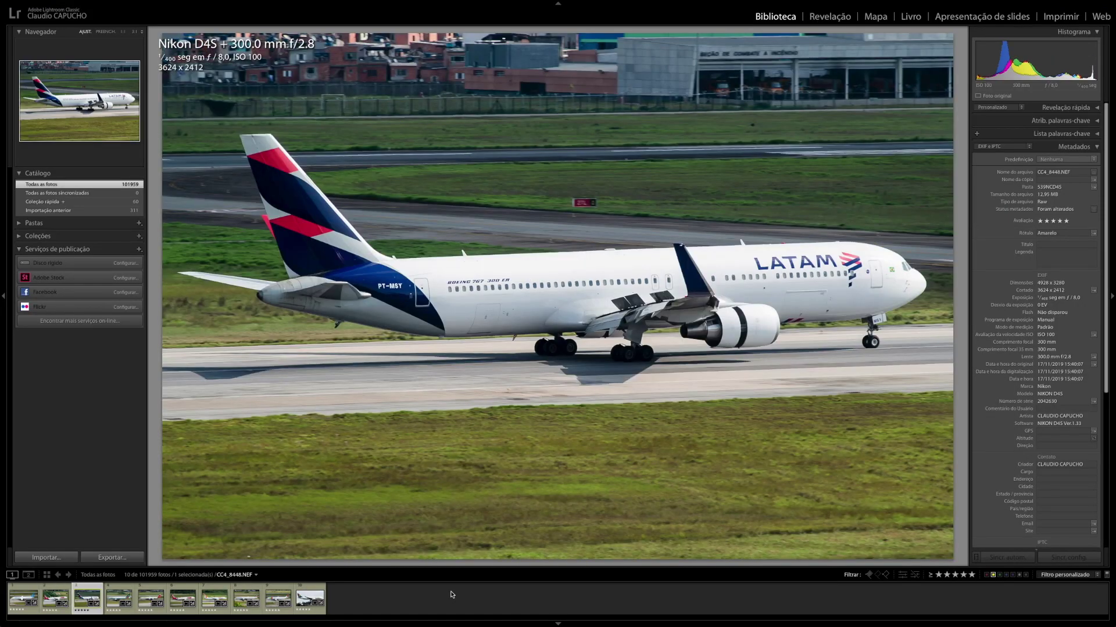
pyautogui.press('super+Tab')
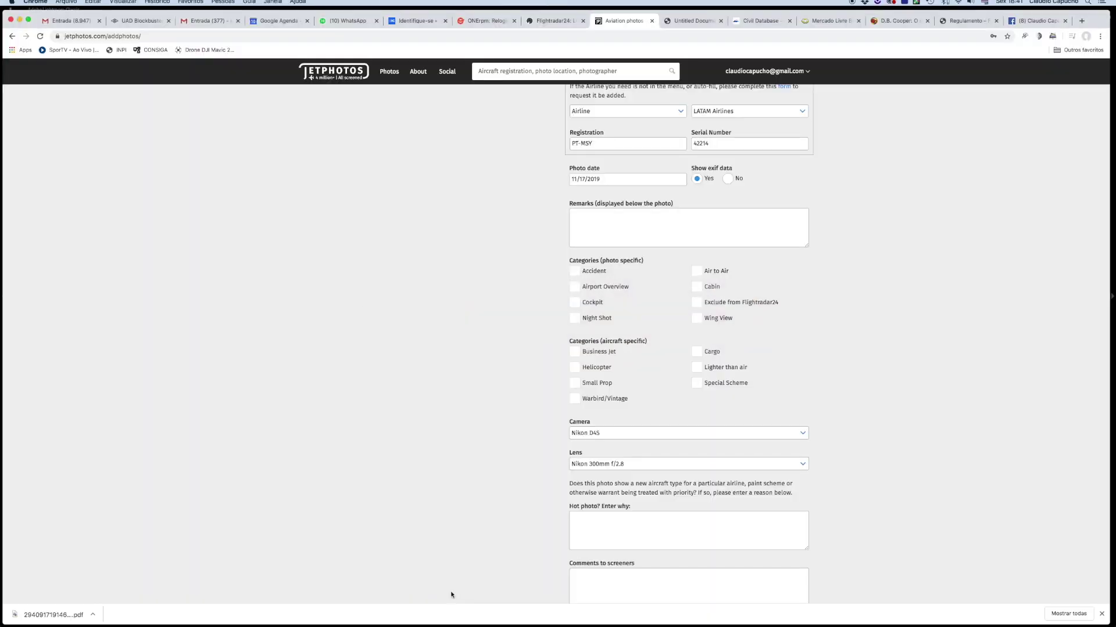
pyautogui.scroll(-3, 541, 453)
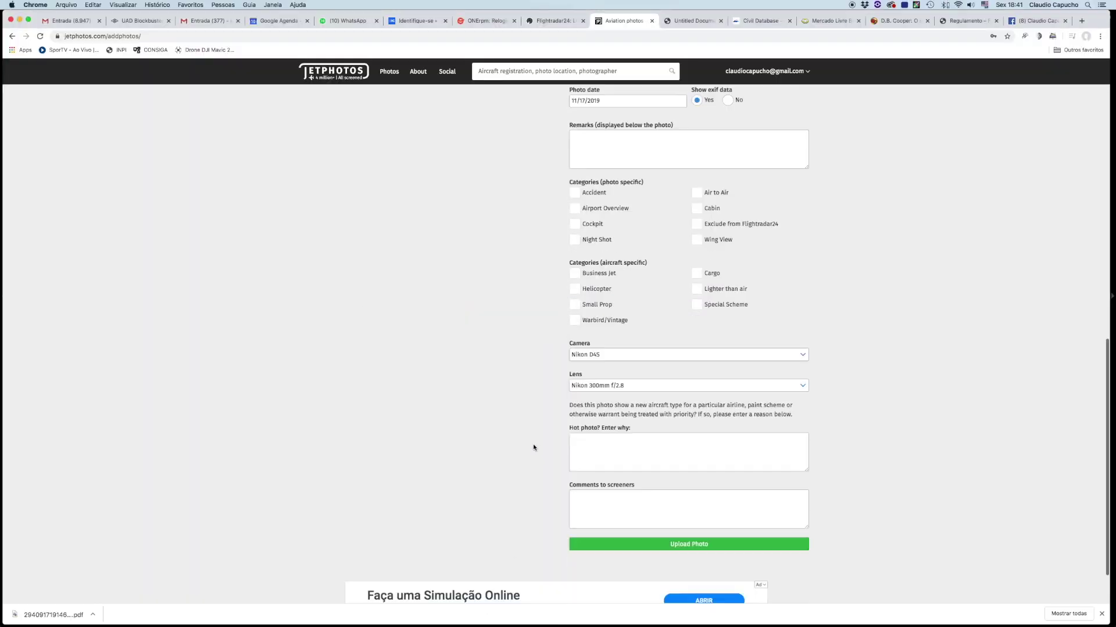
pyautogui.click(603, 531)
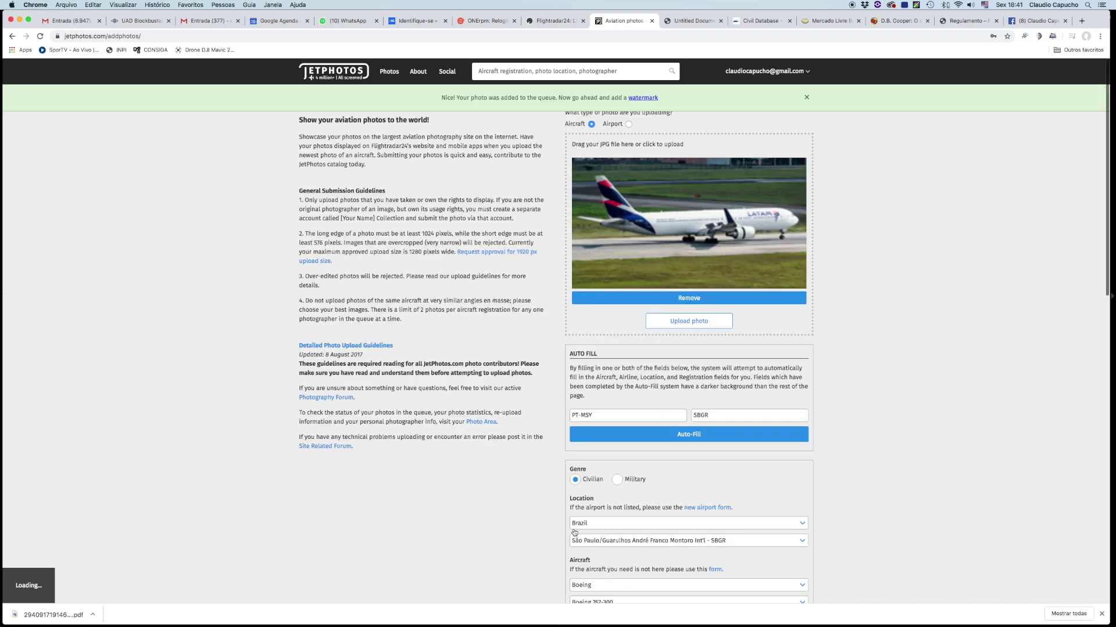
# - Drag the watermark to the LATAM photo's lower centre, make it much fainter, and apply it
pyautogui.click(648, 100)
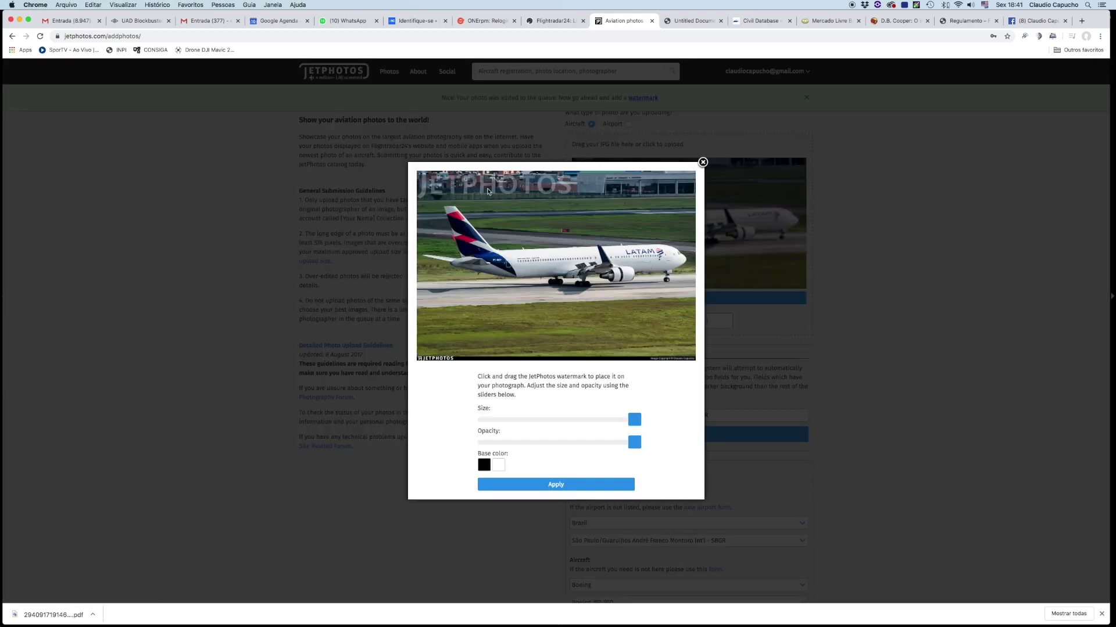
pyautogui.moveTo(488, 191); pyautogui.dragTo(561, 316)
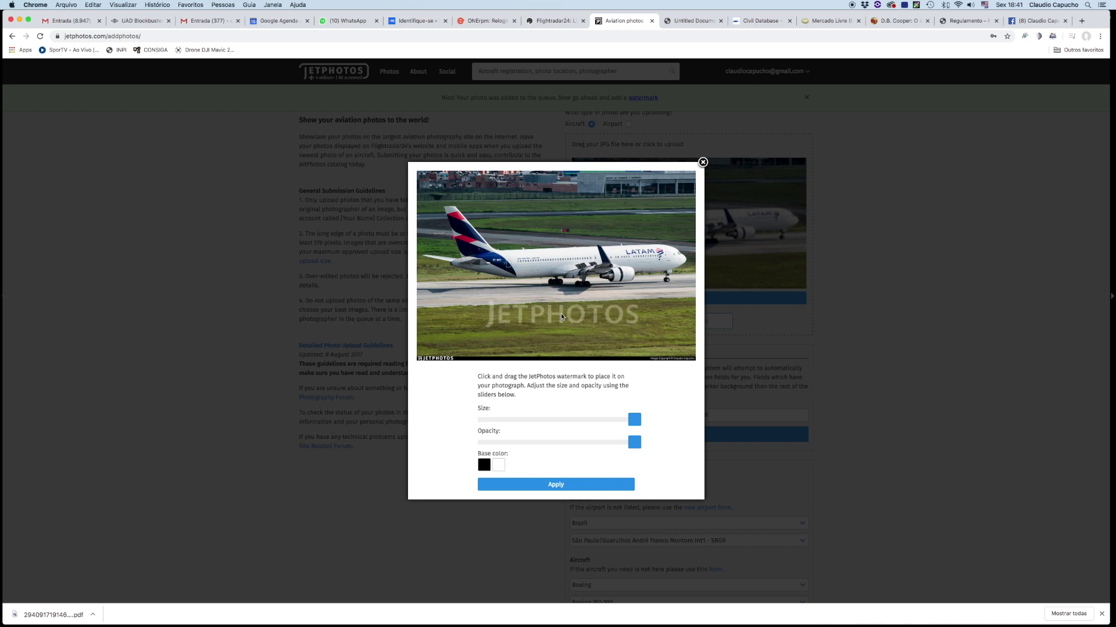
pyautogui.click(529, 443)
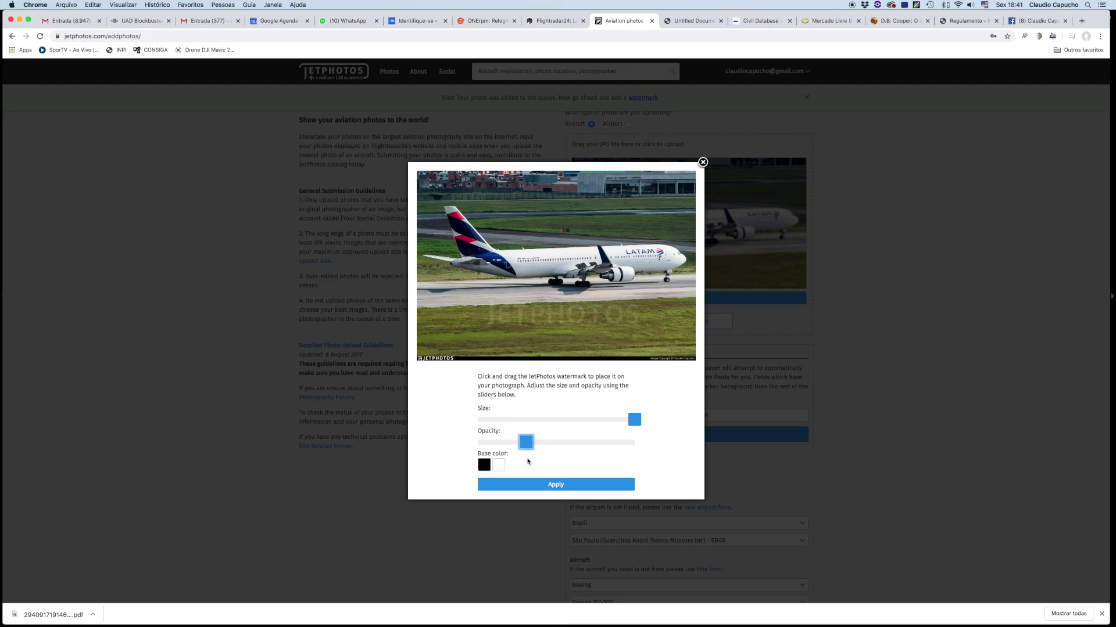
pyautogui.click(545, 485)
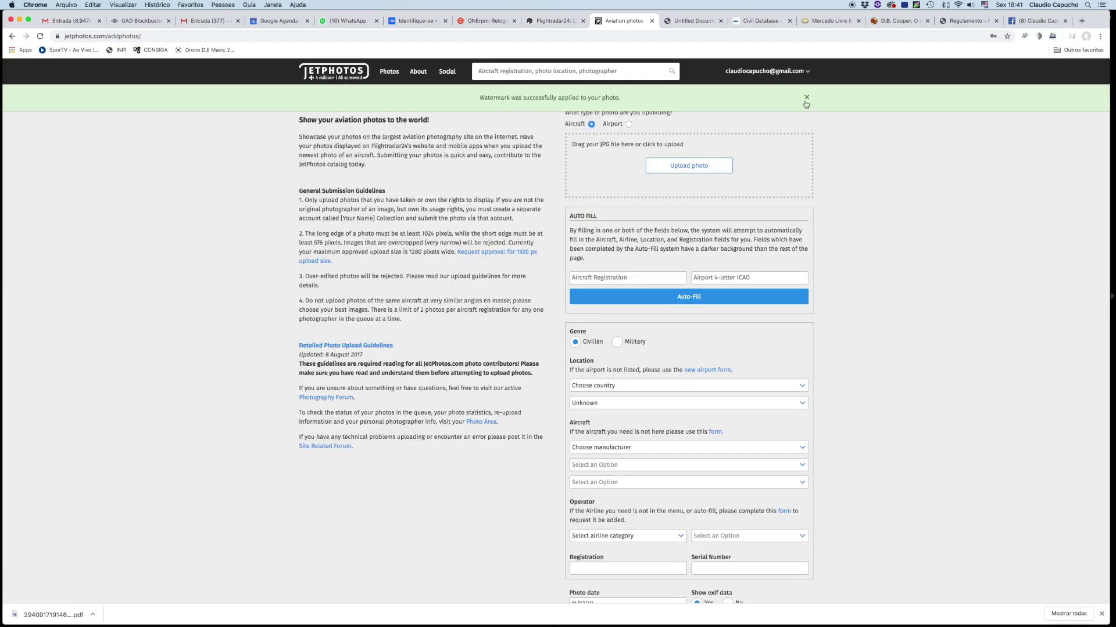
pyautogui.click(807, 97)
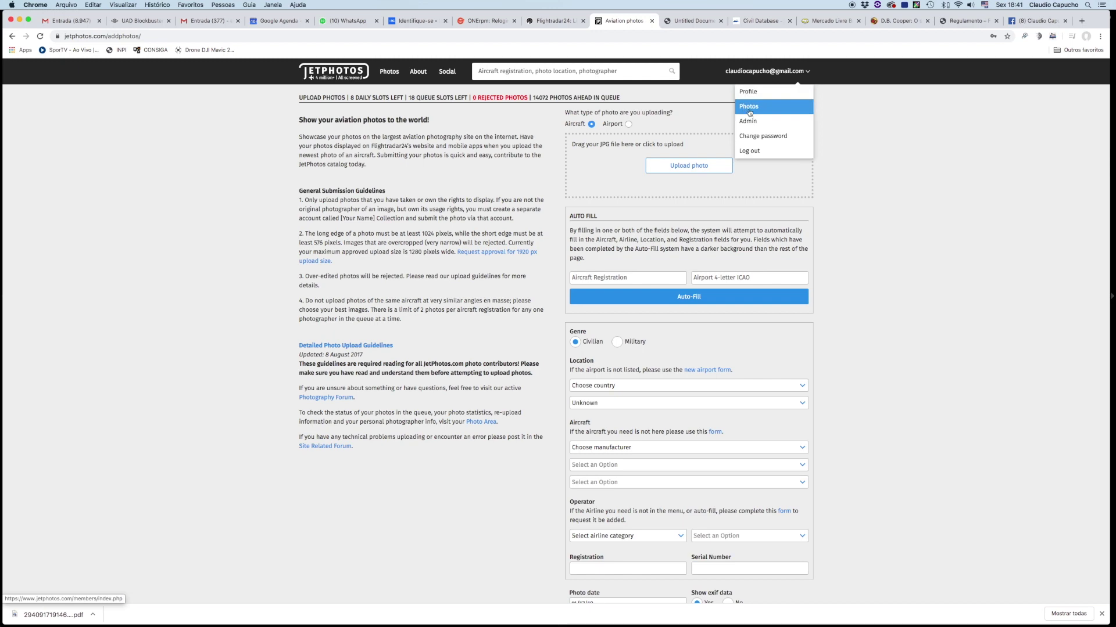
# - Open a new Add photos form and load the Alitalia photo CNA7-4.jpg
pyautogui.click(749, 107)
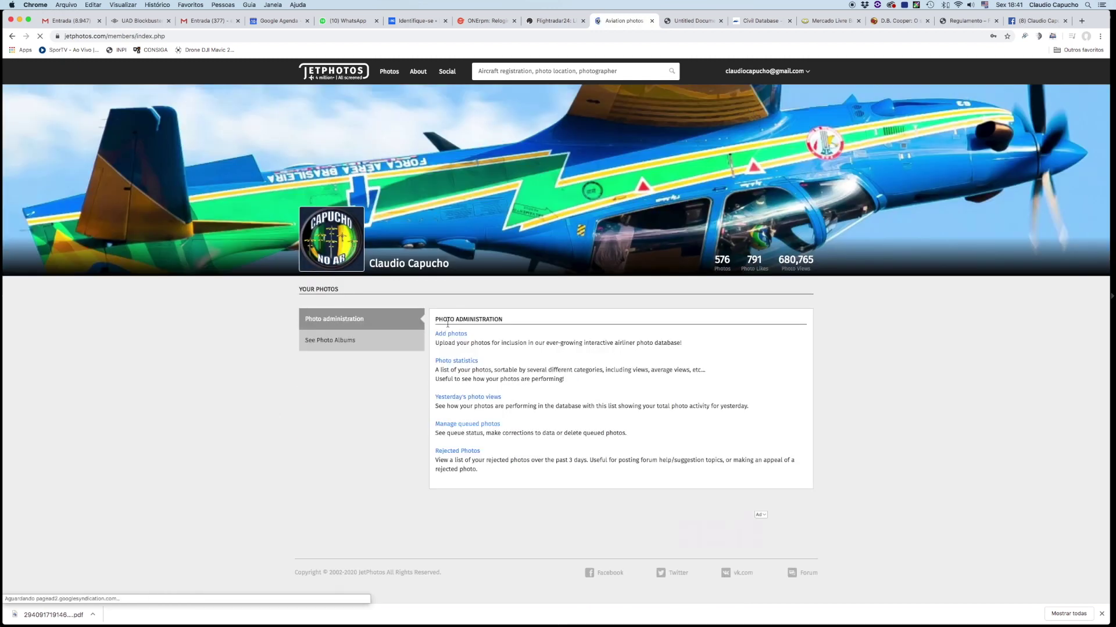
pyautogui.click(451, 333)
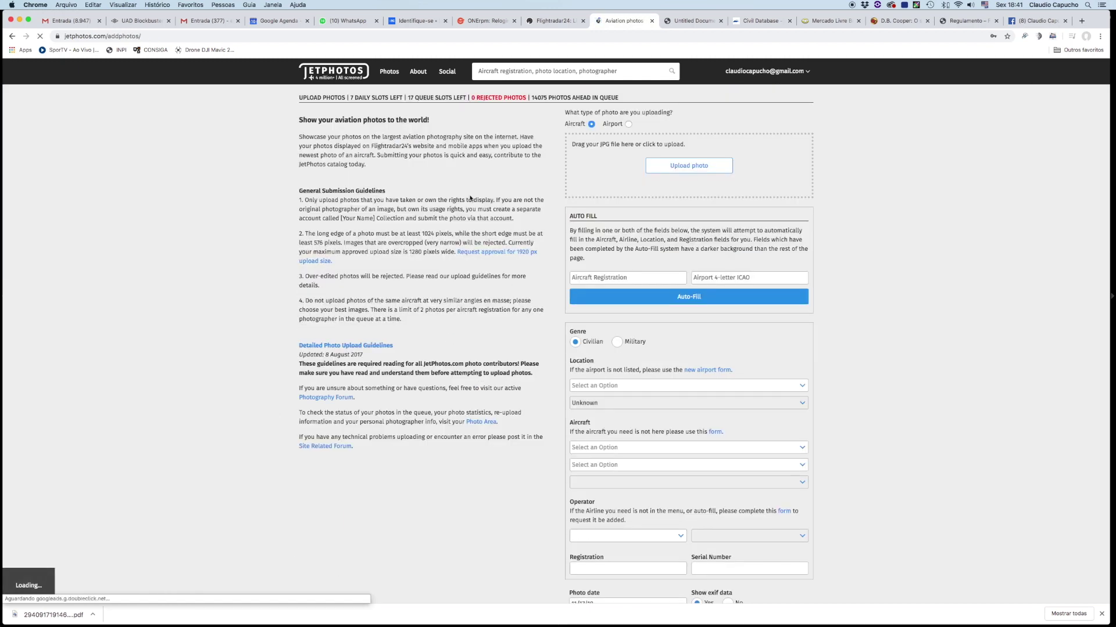
pyautogui.click(676, 167)
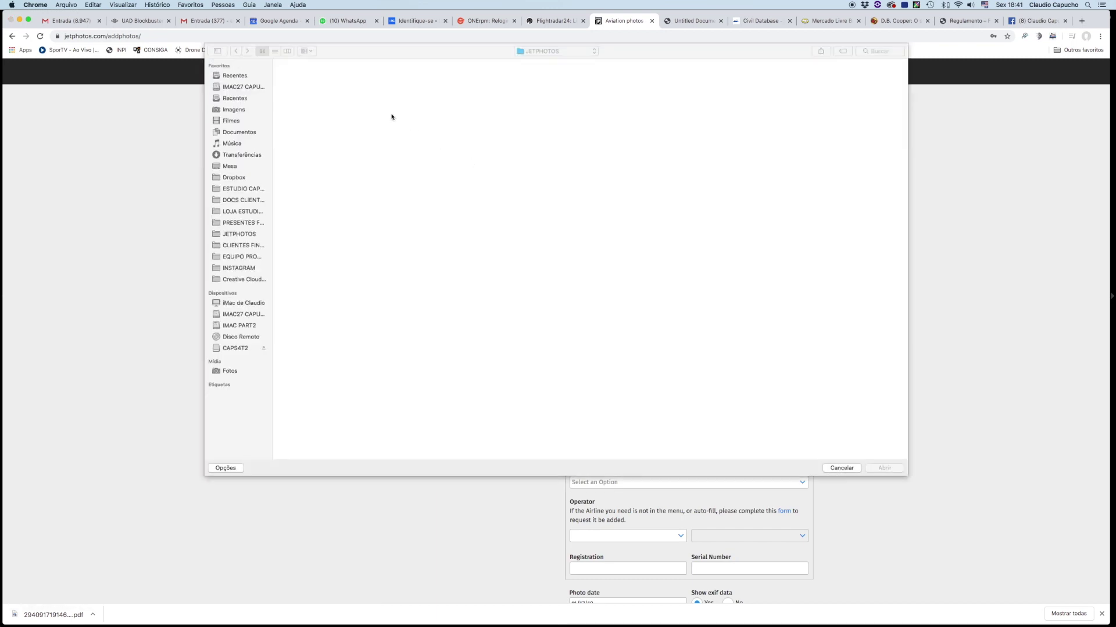
pyautogui.click(441, 90)
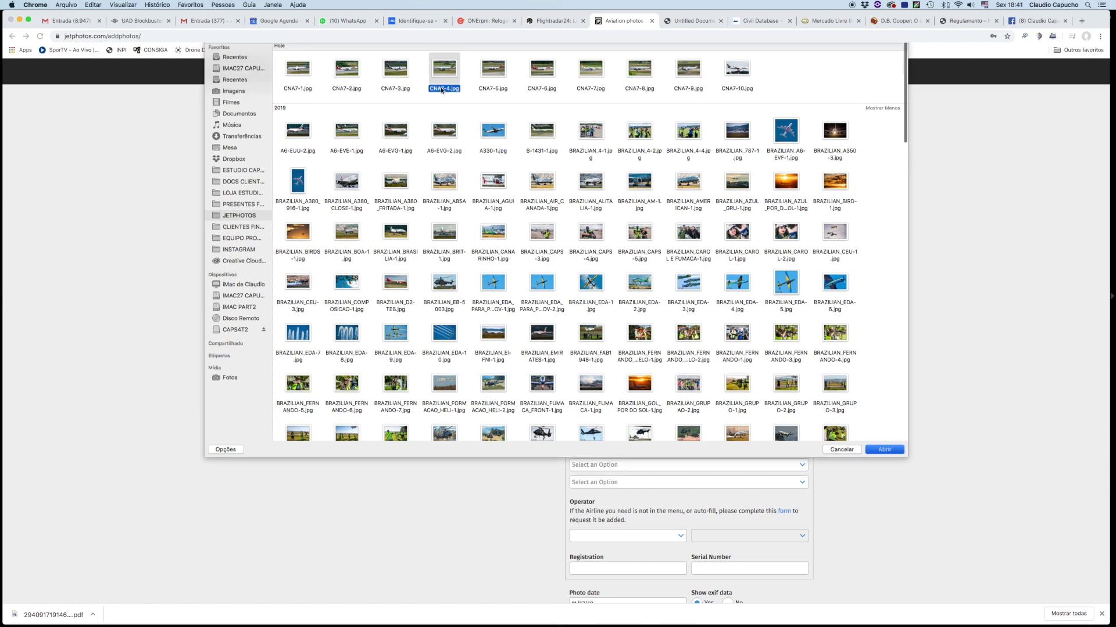
pyautogui.doubleClick(442, 91)
pyautogui.moveTo(26, 598)
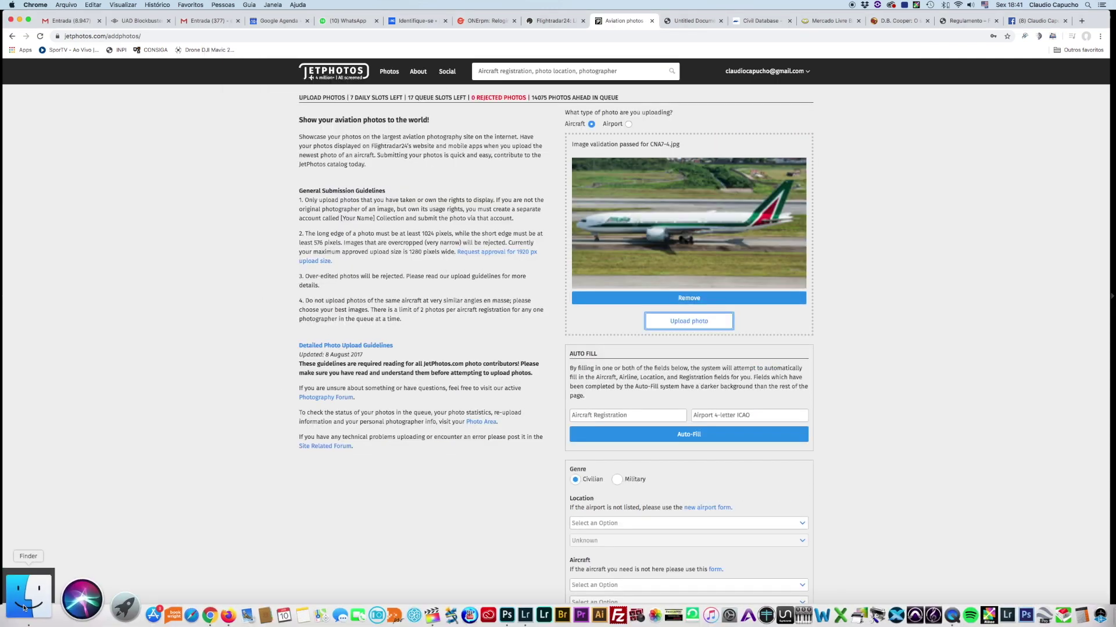
# - Preview CNA7-4.jpg in Finder Quick Look, then return to the browser upload page
pyautogui.click(24, 608)
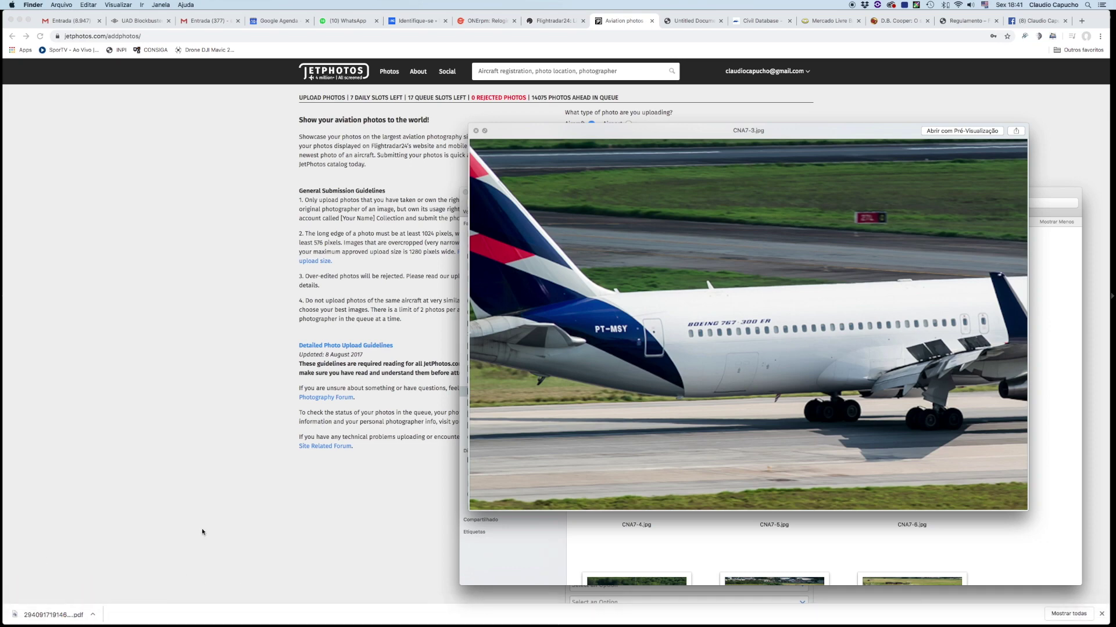
pyautogui.press('space')
pyautogui.click(630, 463)
pyautogui.press('space')
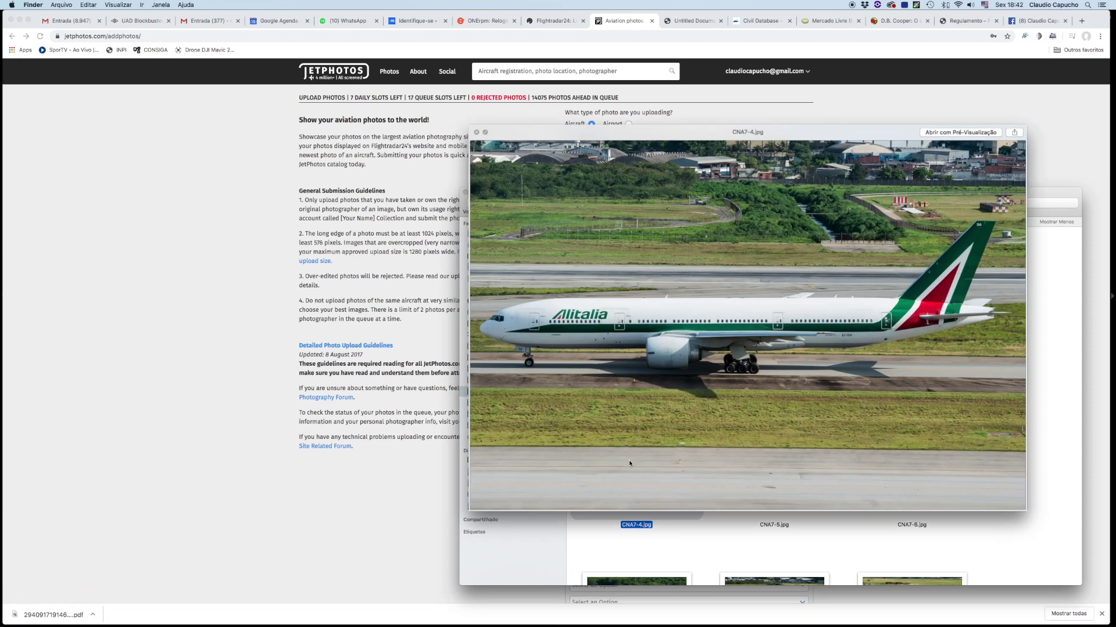
pyautogui.scroll(3, 844, 311)
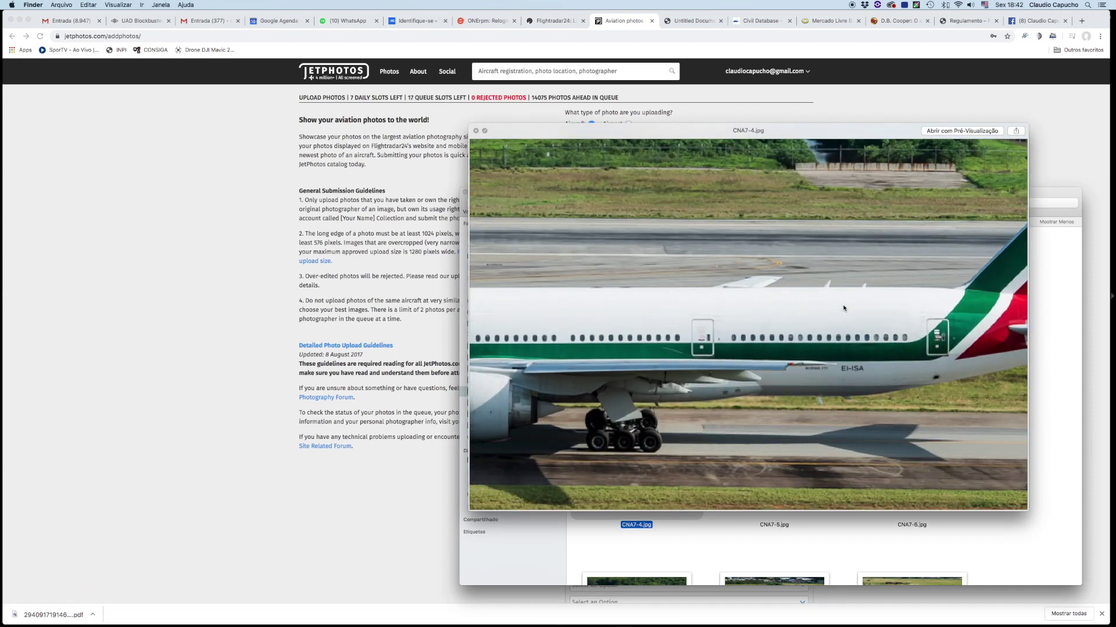
pyautogui.click(222, 213)
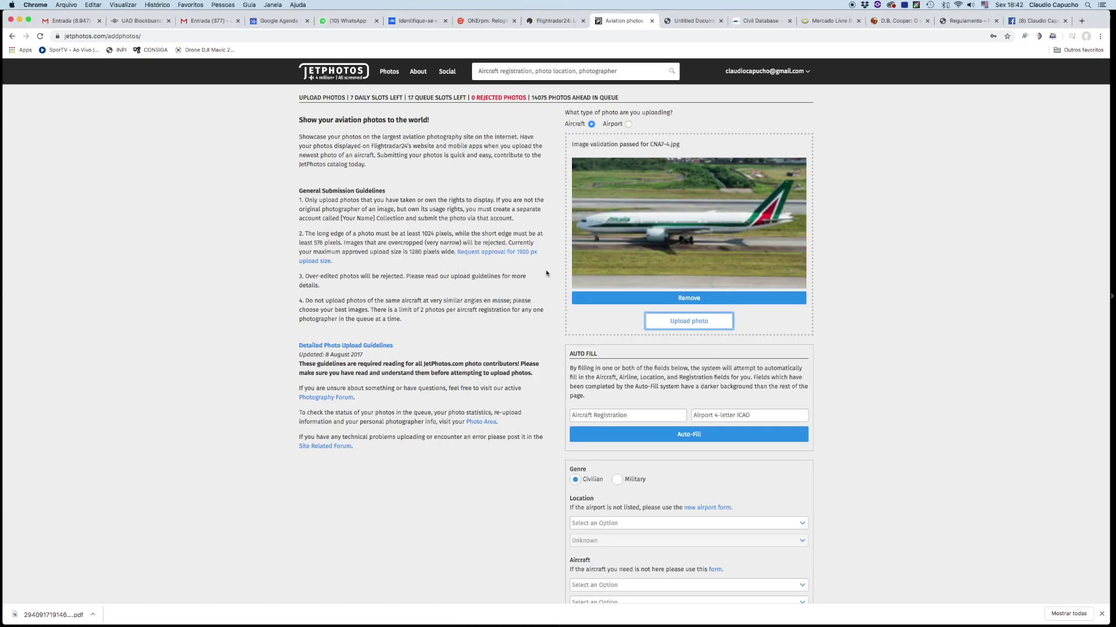
# - Enter registration EI-ISA and airport SBGR, then auto-fill the Alitalia photo's details
pyautogui.click(578, 418)
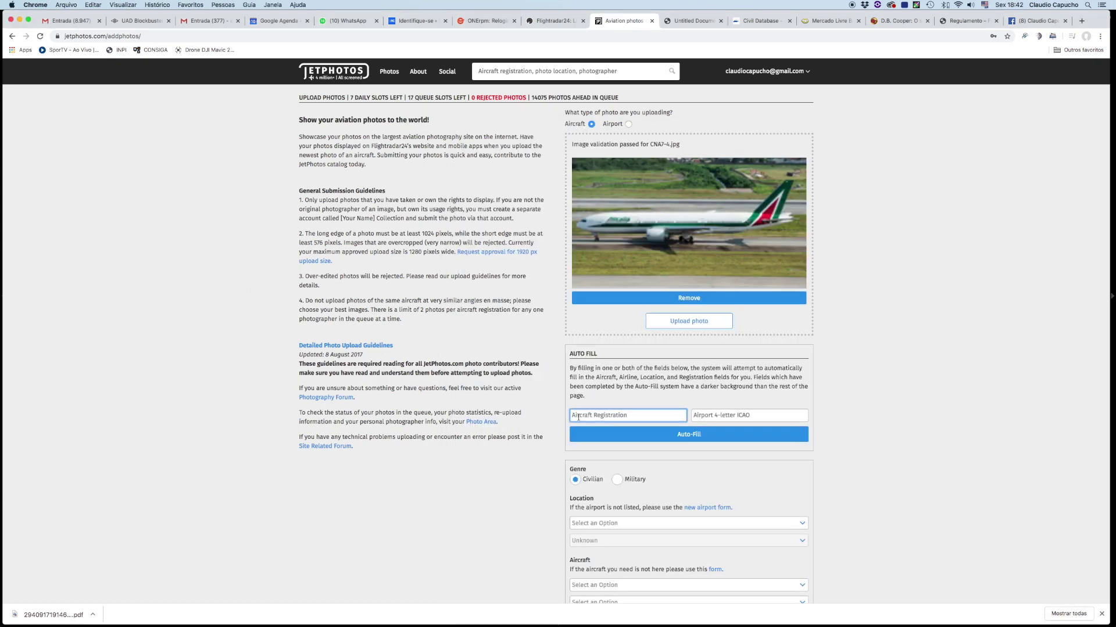
pyautogui.write('EI')
pyautogui.click(714, 414)
pyautogui.write('SBGR')
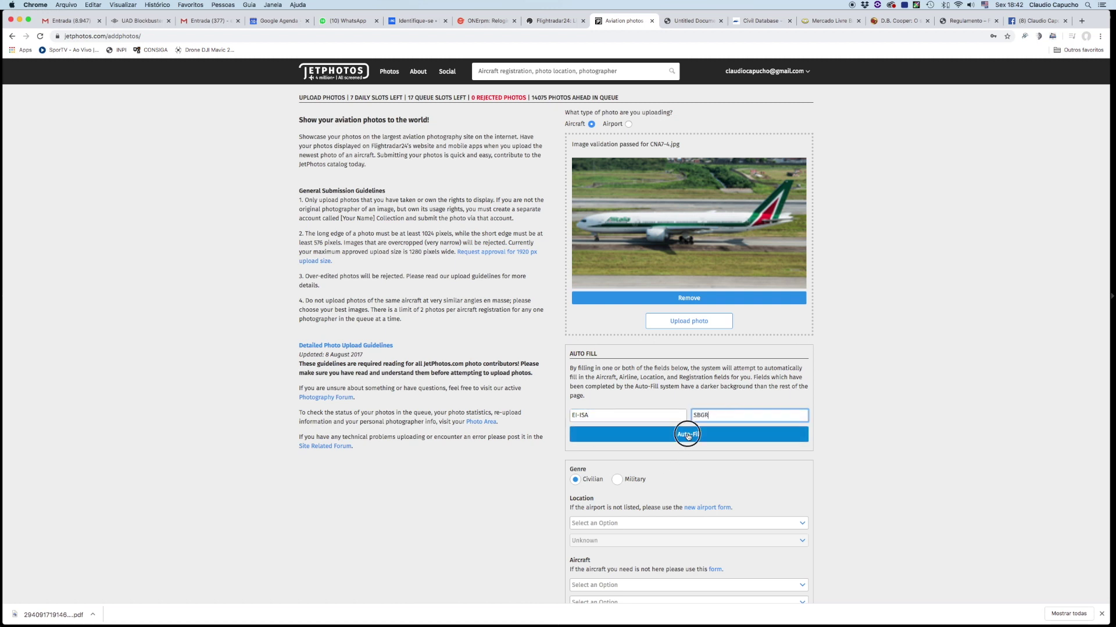
pyautogui.click(688, 436)
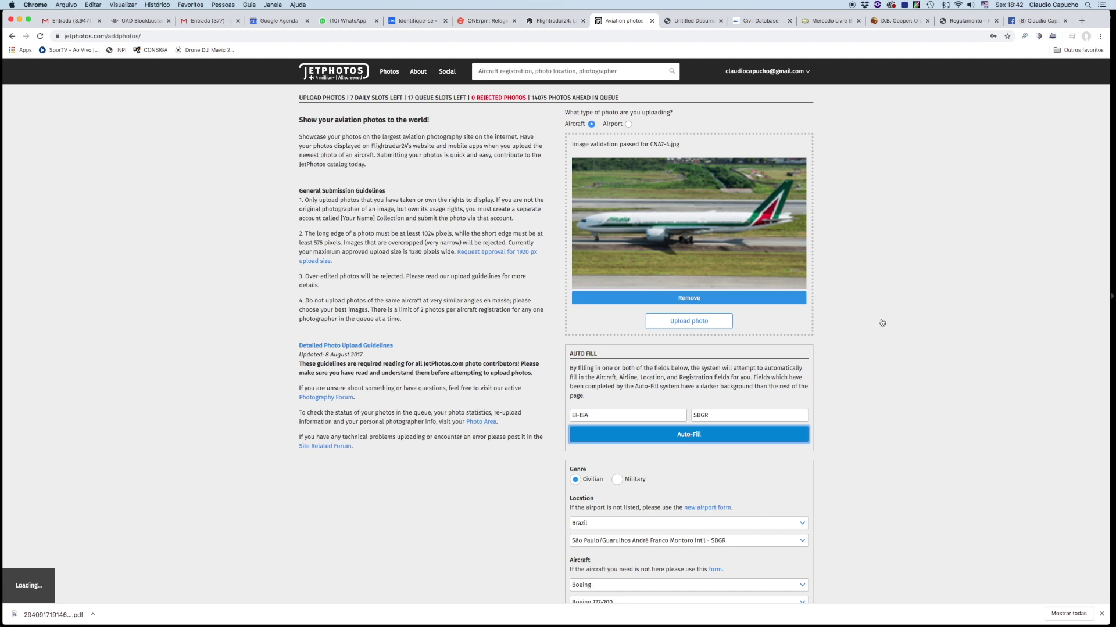
pyautogui.scroll(-5, 860, 316)
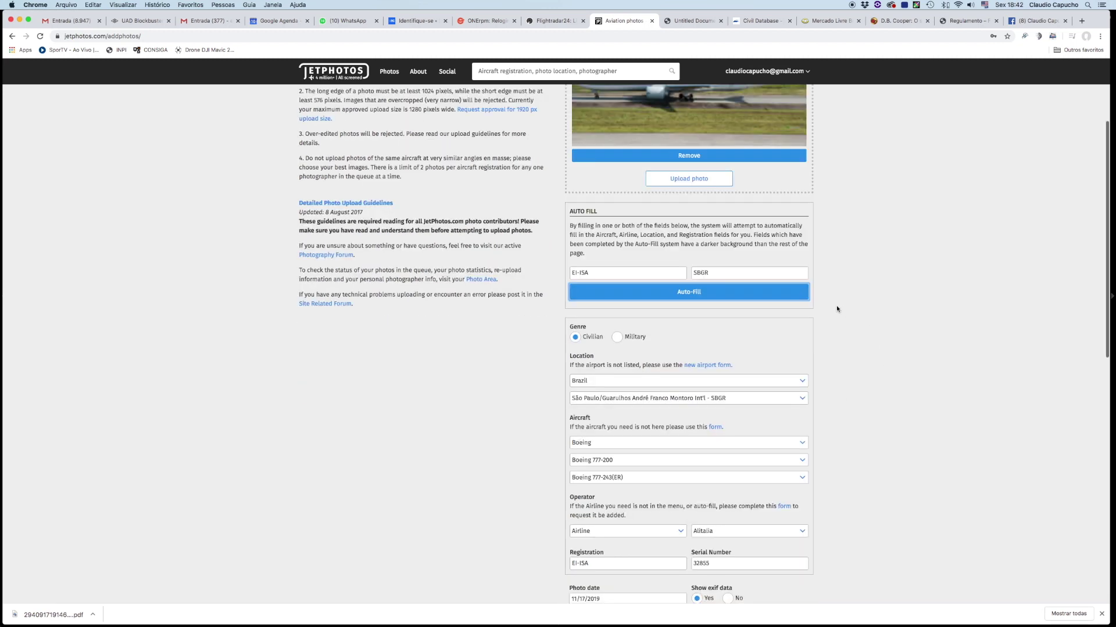
pyautogui.scroll(-2, 837, 308)
pyautogui.scroll(-5, 837, 308)
pyautogui.scroll(-5, 837, 308)
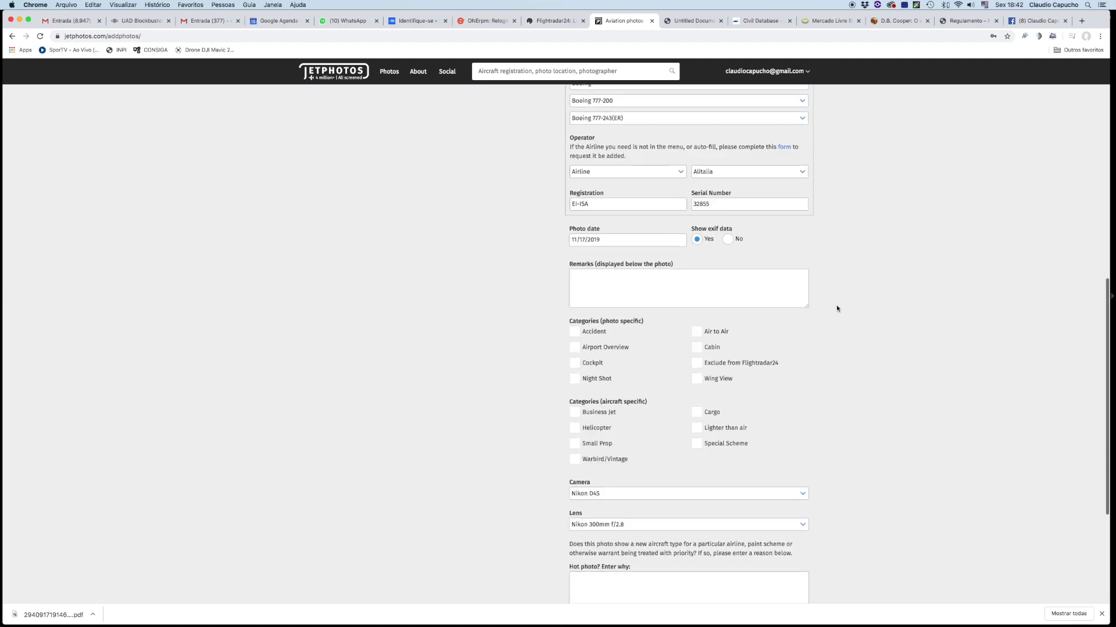
pyautogui.scroll(-3, 837, 309)
# - Confirm the lens in Lightroom, set it to Nikon 70-200mm f/2.8, and submit the photo
pyautogui.click(447, 606)
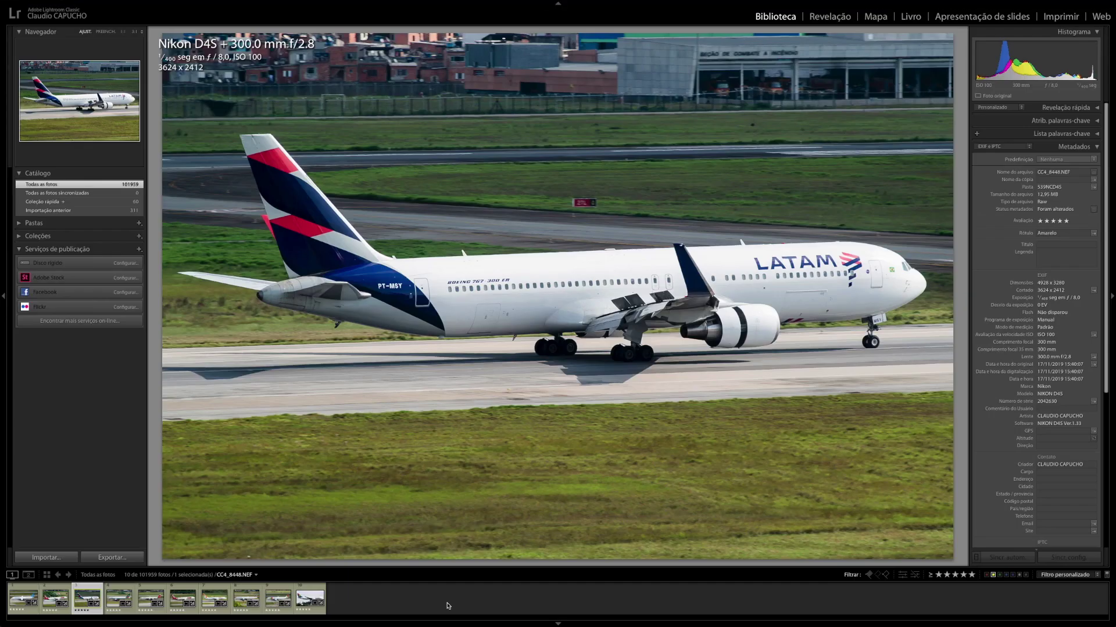
pyautogui.press('Right')
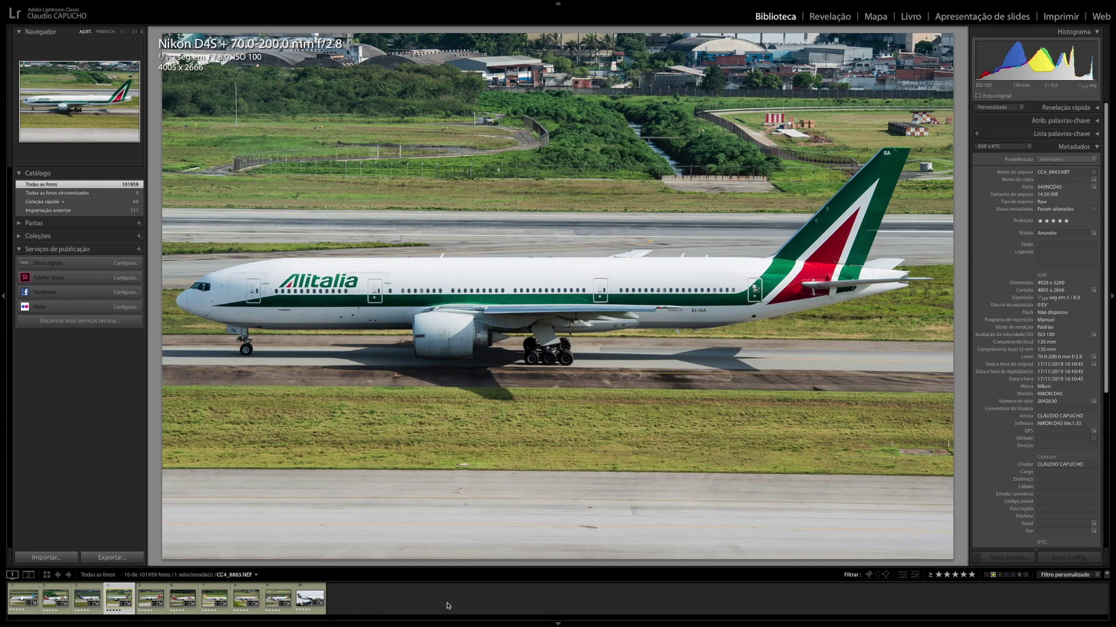
pyautogui.press('super+Tab')
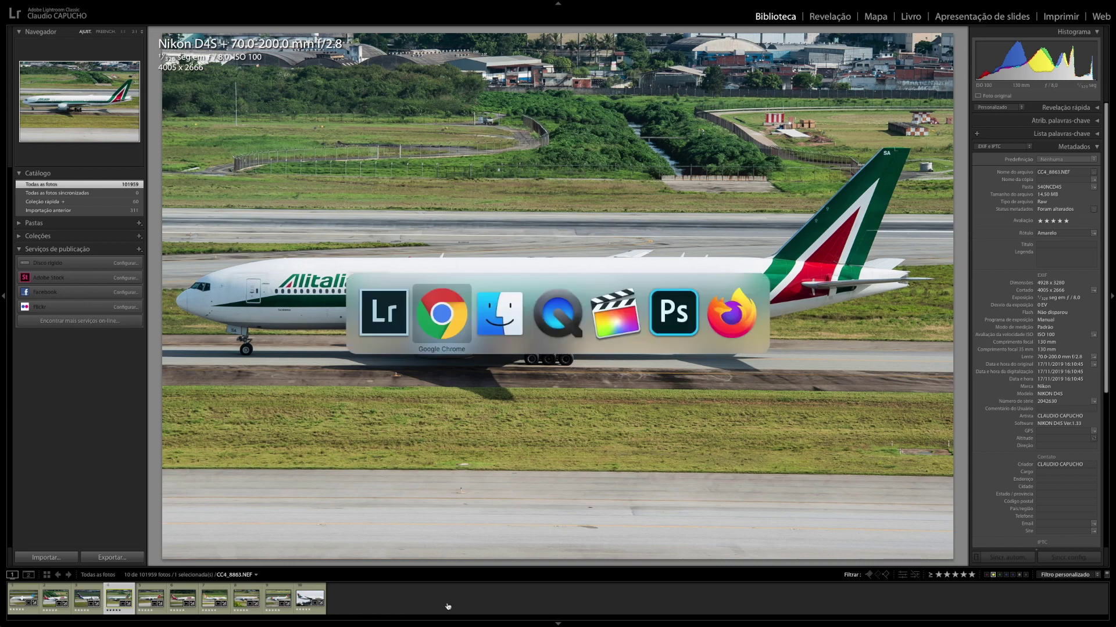
pyautogui.click(640, 433)
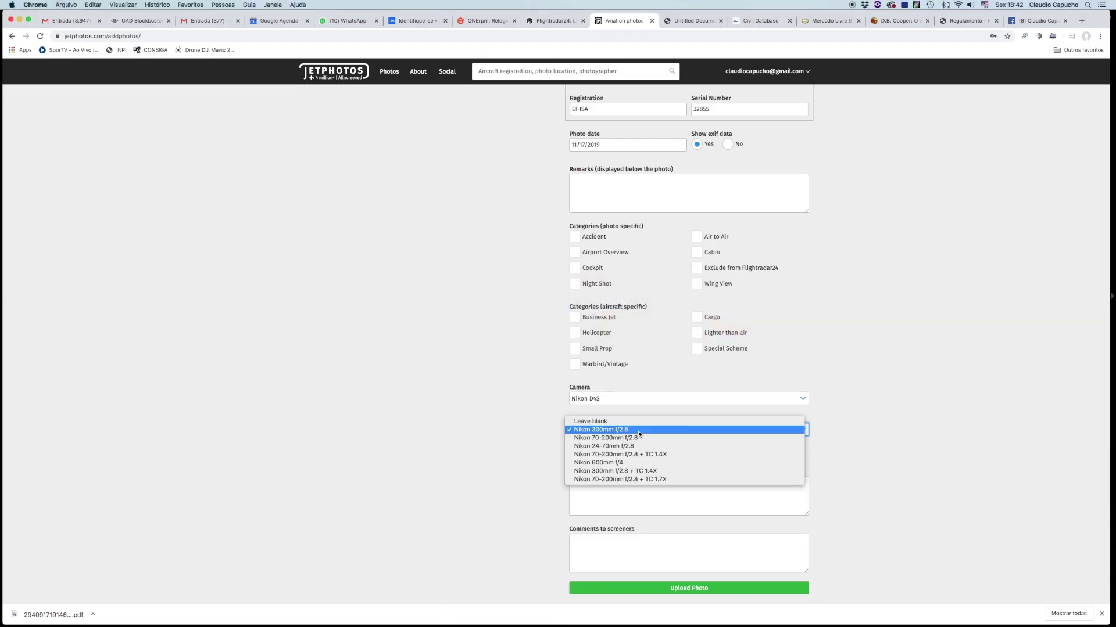
pyautogui.click(644, 438)
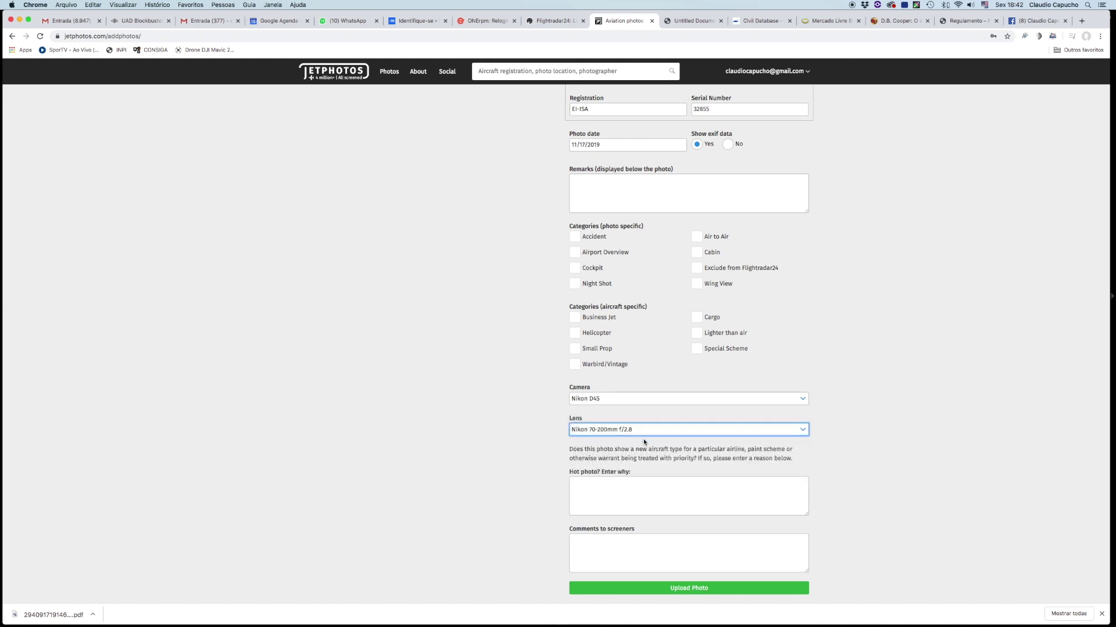
pyautogui.click(621, 590)
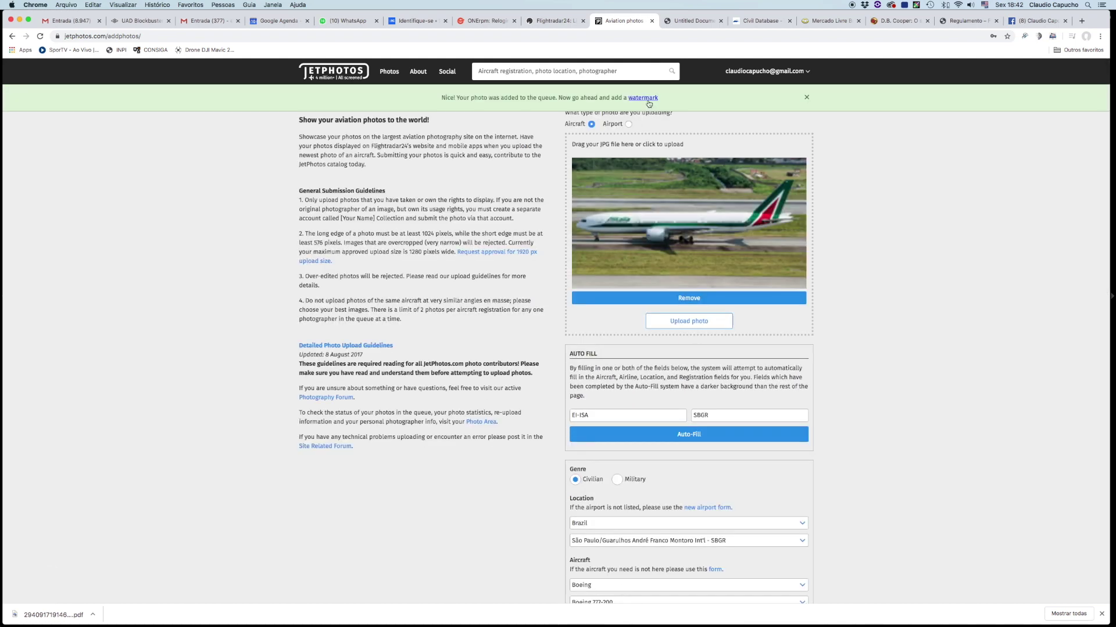
# - Place a half-opacity JetPhotos watermark at the lower centre of the Alitalia EI-ISA photo and apply it
pyautogui.click(647, 98)
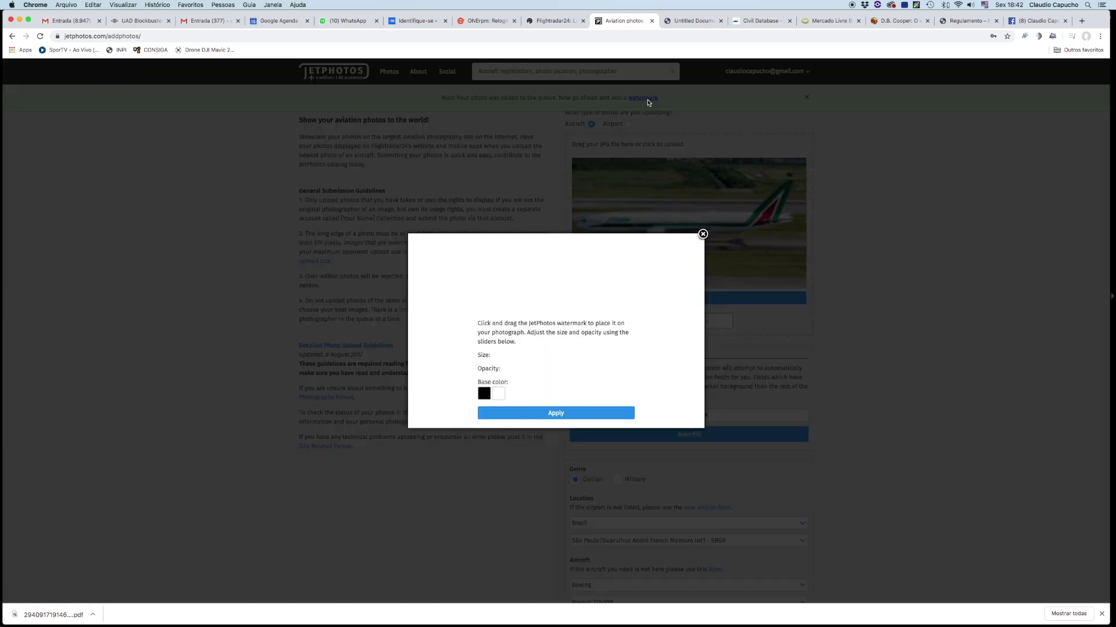
pyautogui.moveTo(489, 190); pyautogui.dragTo(558, 314)
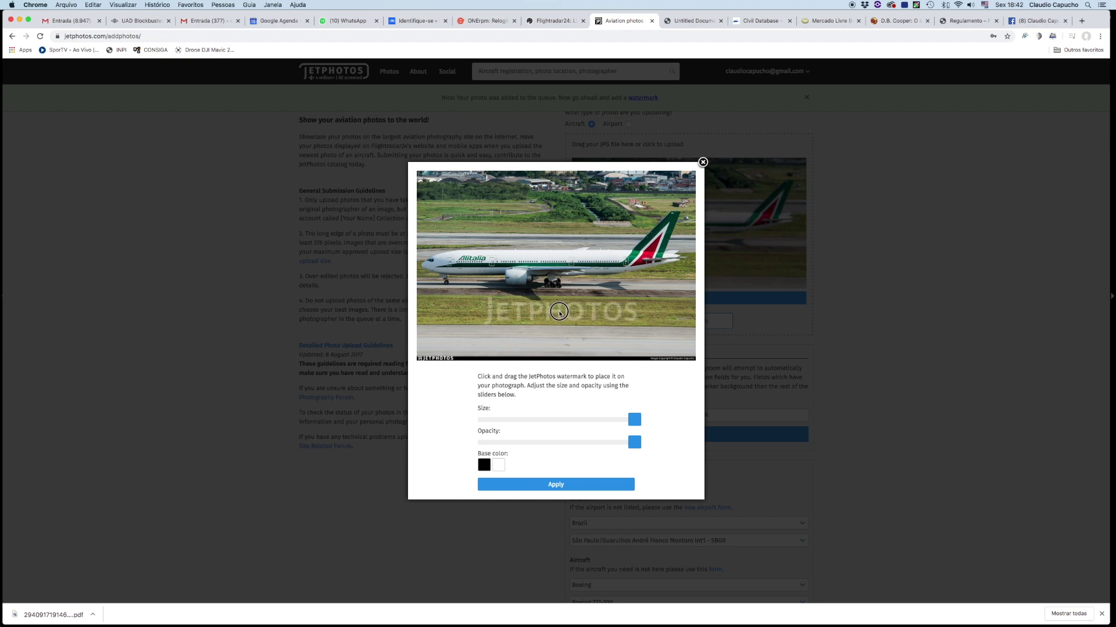
pyautogui.click(555, 442)
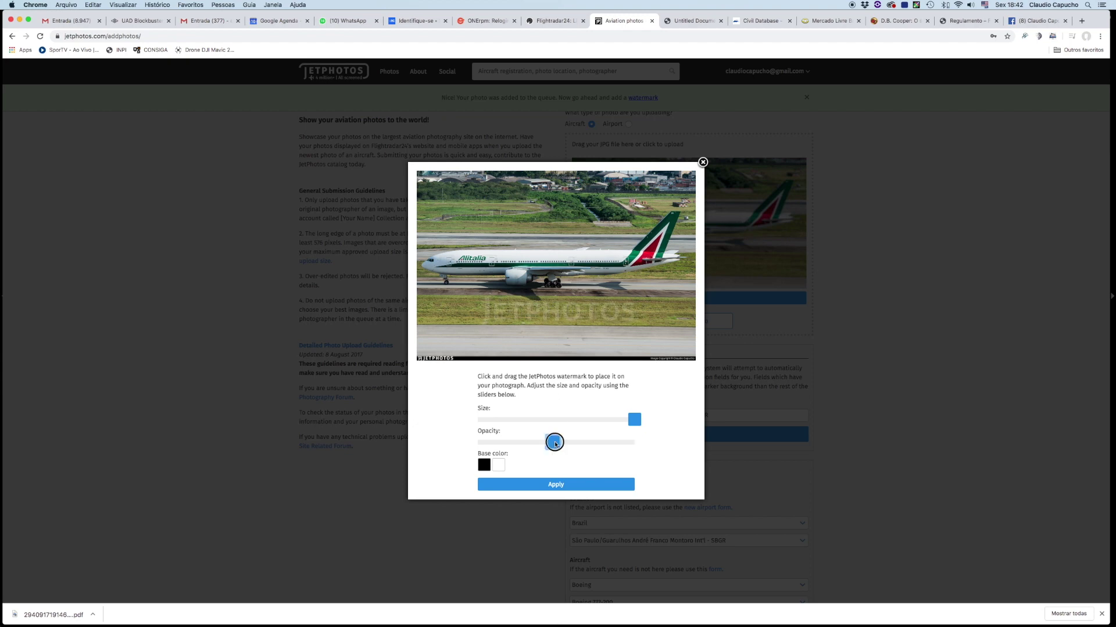
pyautogui.click(556, 485)
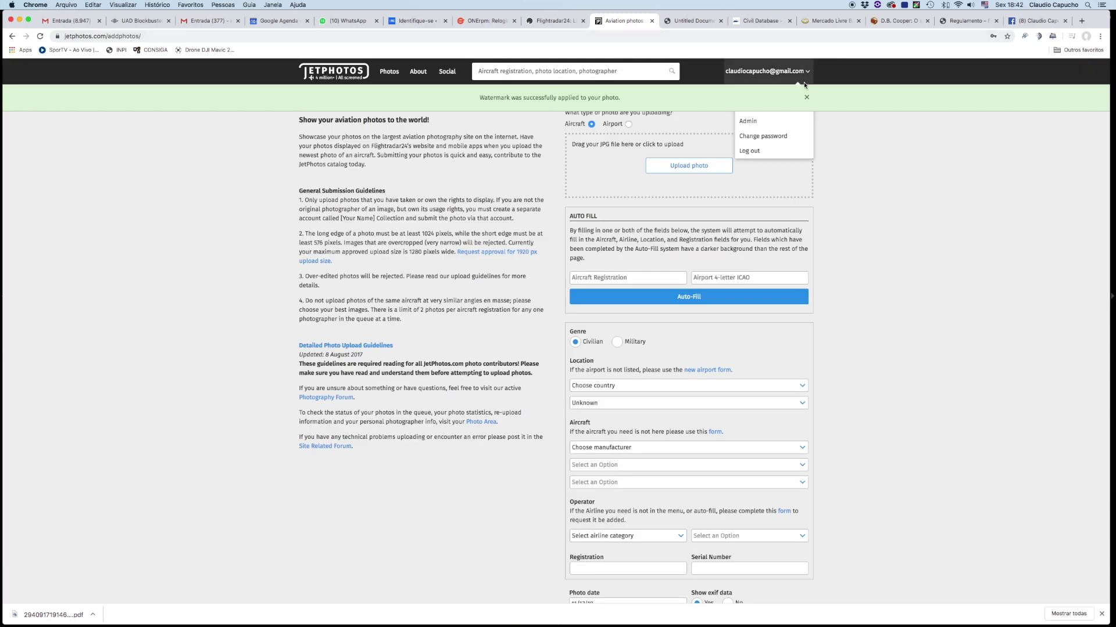
# - Start a new upload from the account's Photos page and load CNA7-5.jpg from the JETPHOTOS folder
pyautogui.click(765, 70)
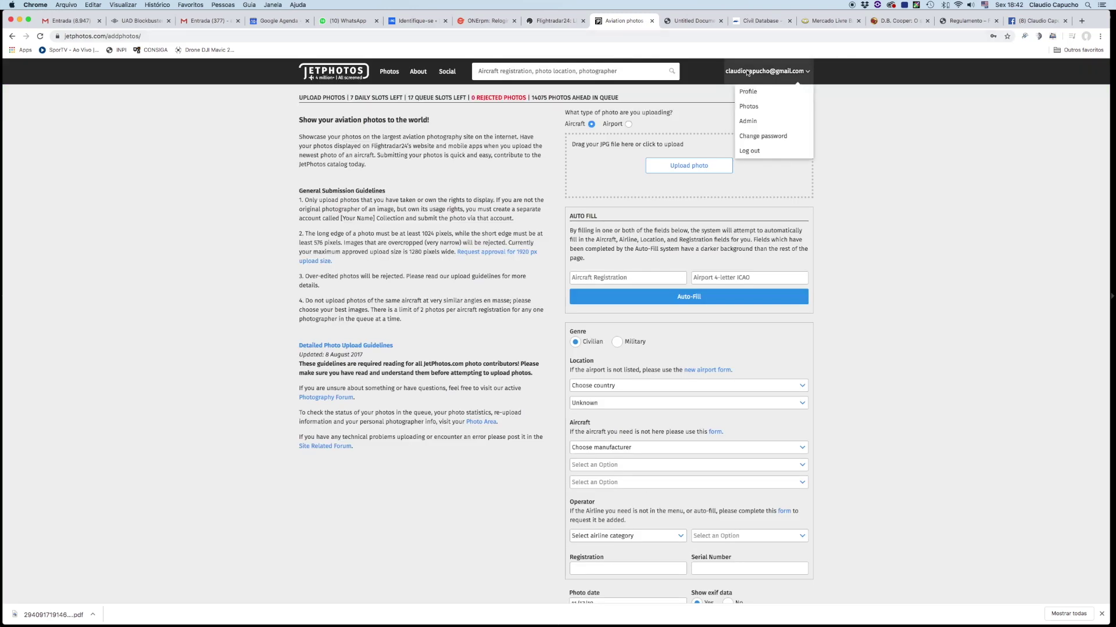
pyautogui.click(750, 107)
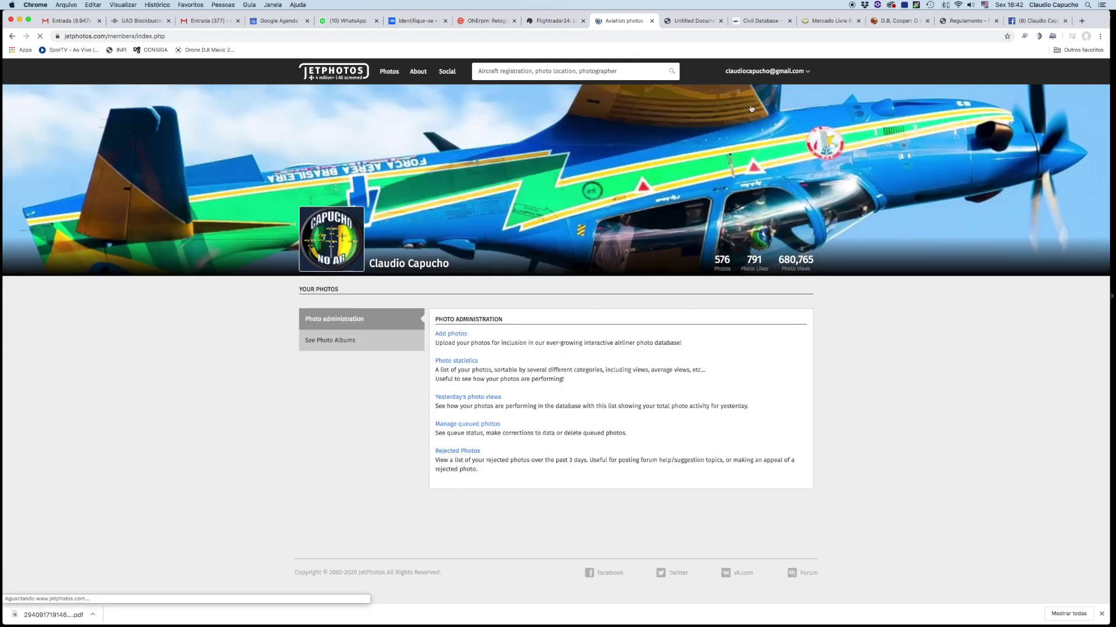
pyautogui.click(440, 336)
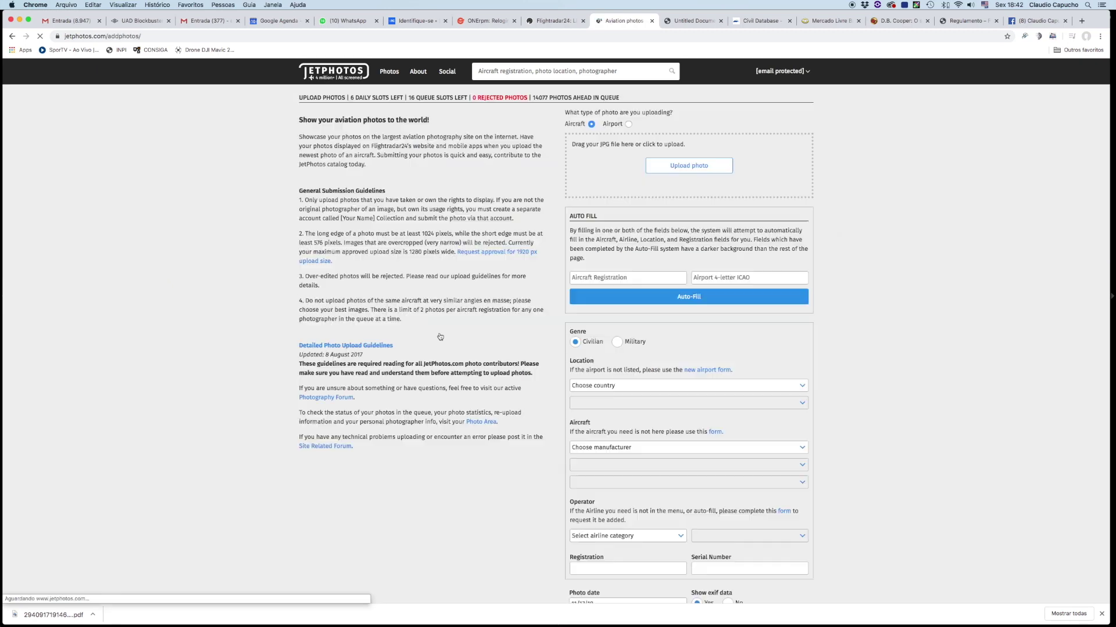
pyautogui.click(656, 168)
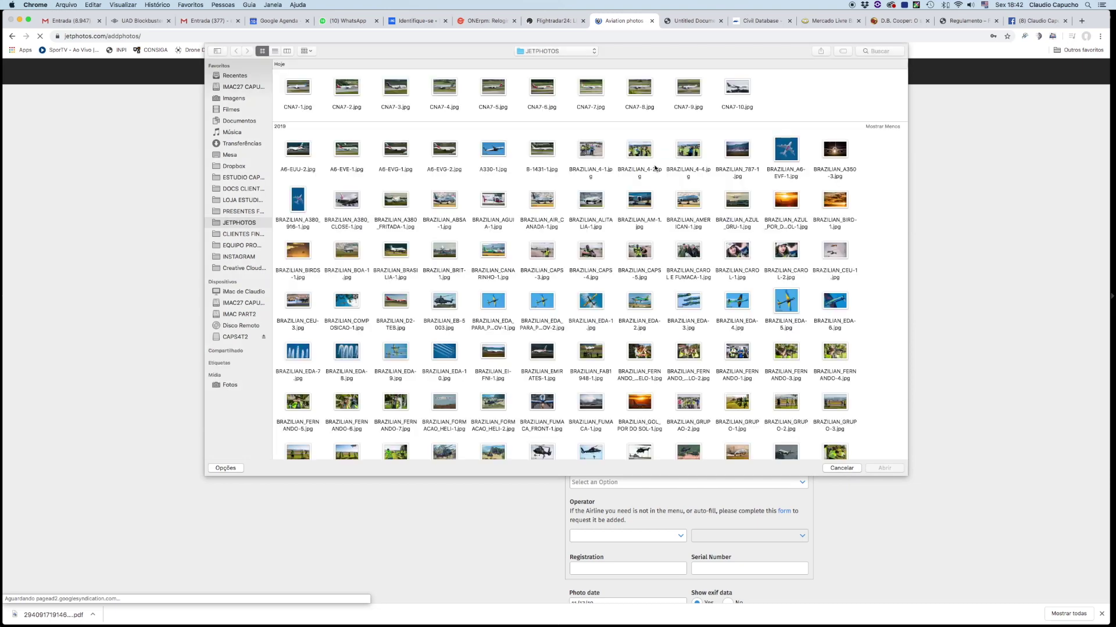
pyautogui.doubleClick(491, 89)
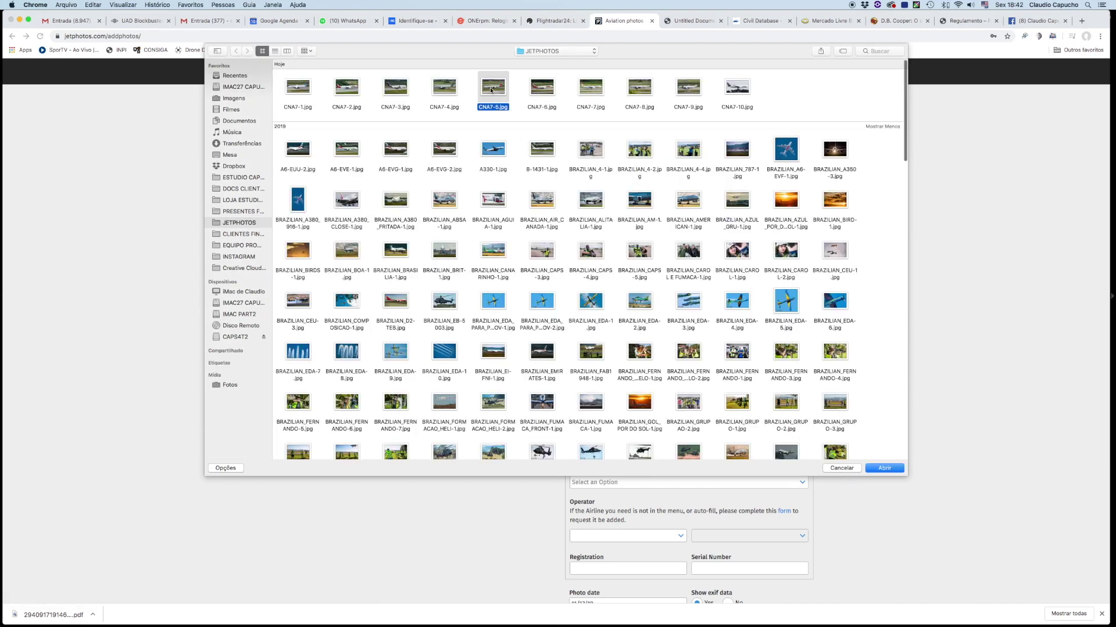
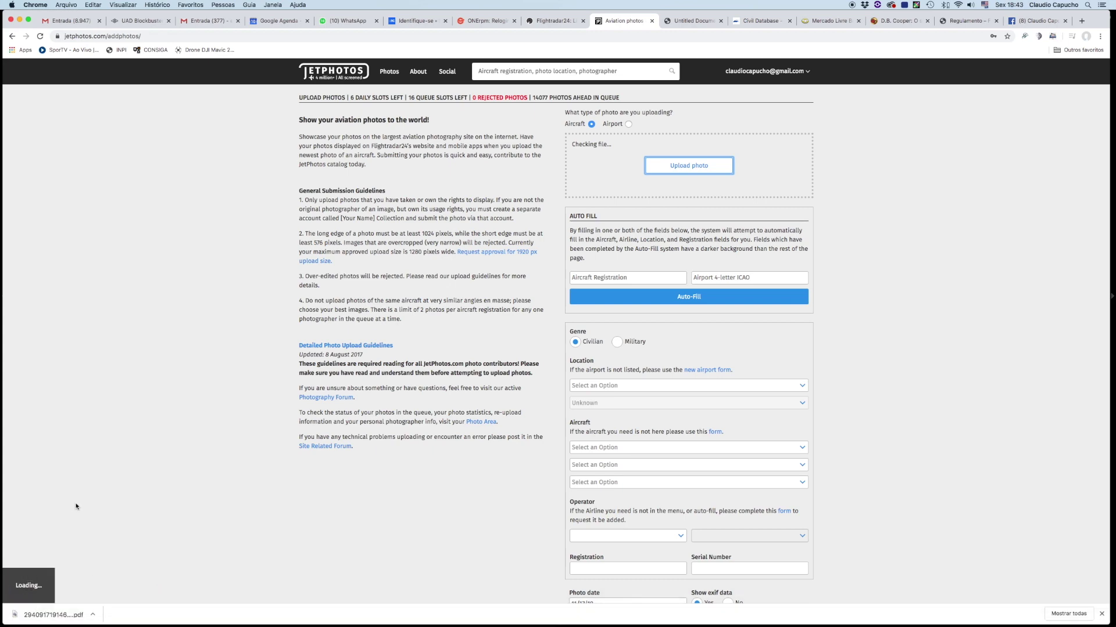
# - Preview the Iberia photo CNA7-5.jpg and zoom in Lightroom to read its registration
pyautogui.moveTo(70, 617)
pyautogui.click(29, 603)
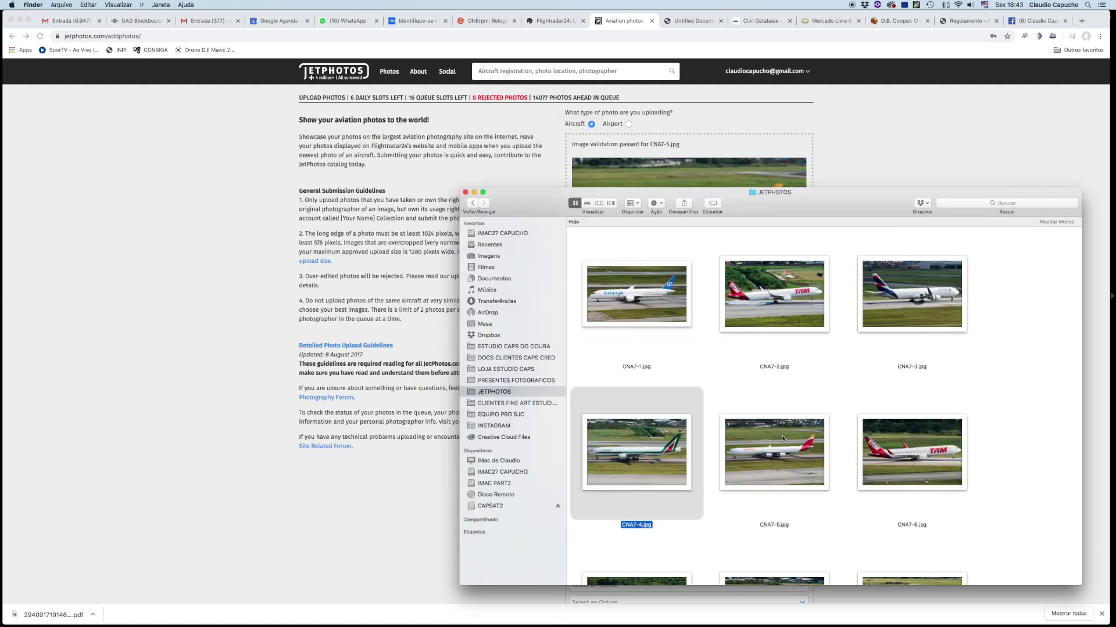
pyautogui.click(782, 438)
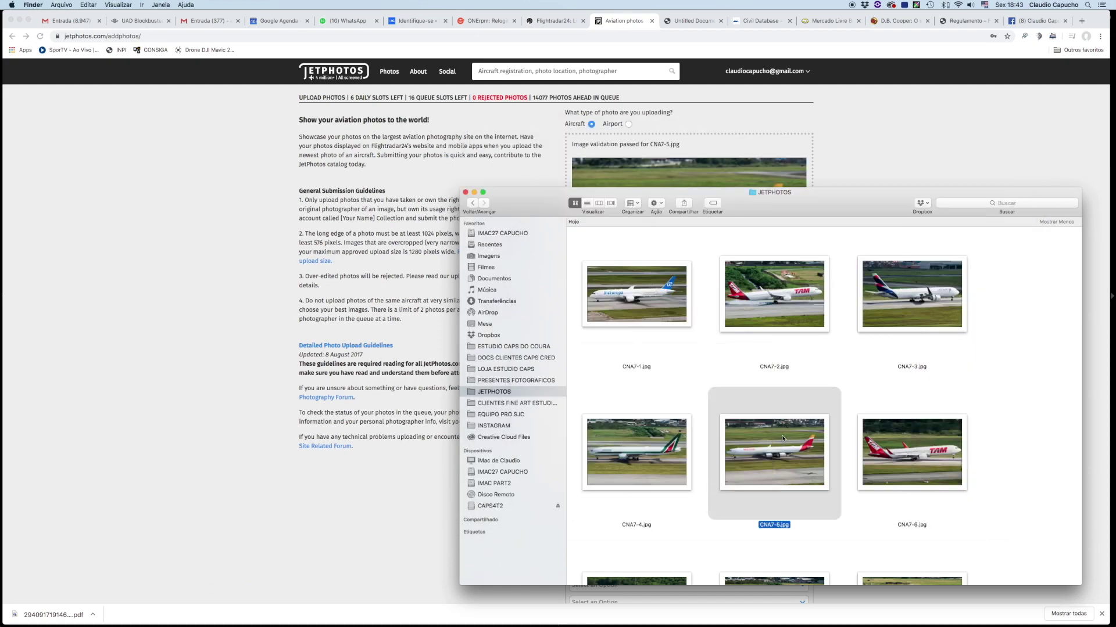
pyautogui.press('space')
pyautogui.scroll(5, 871, 326)
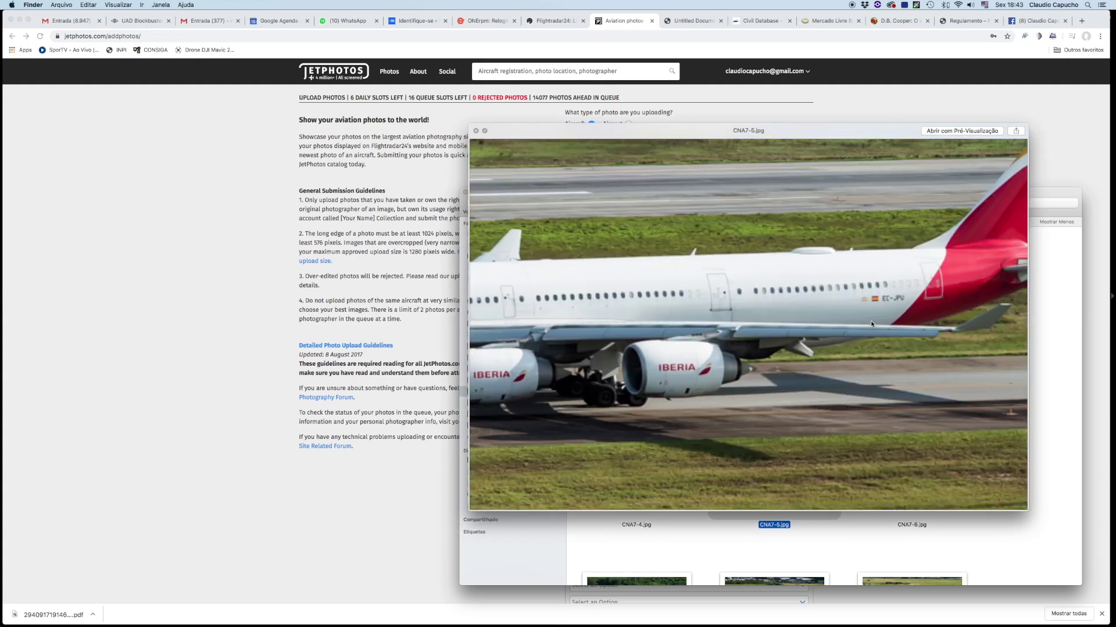
pyautogui.scroll(5, 871, 325)
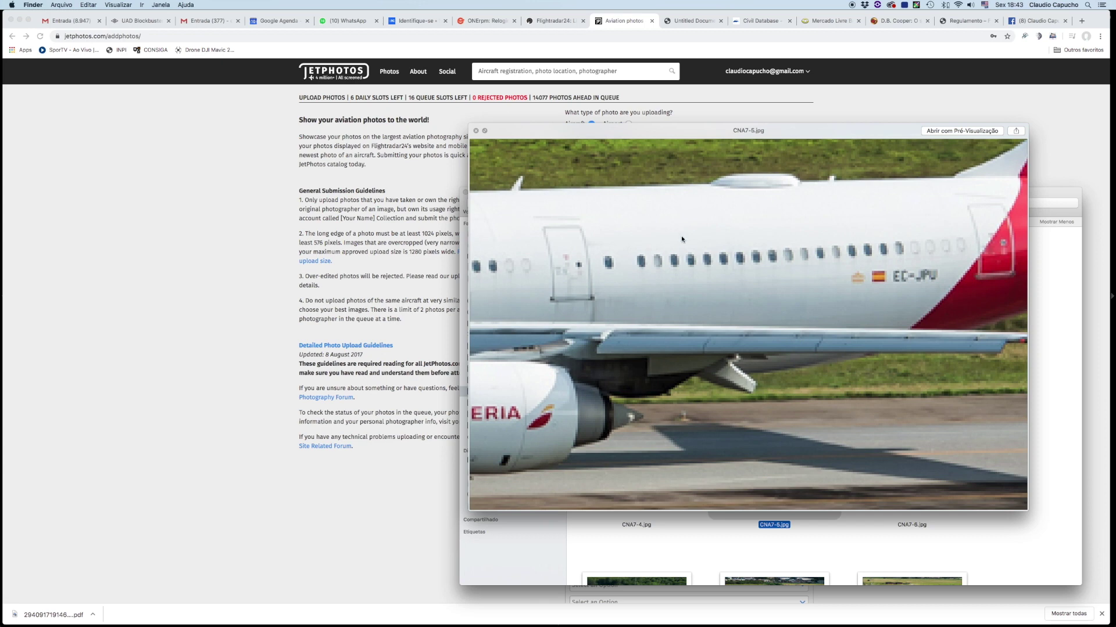
pyautogui.scroll(-3, 681, 238)
pyautogui.scroll(-5, 685, 240)
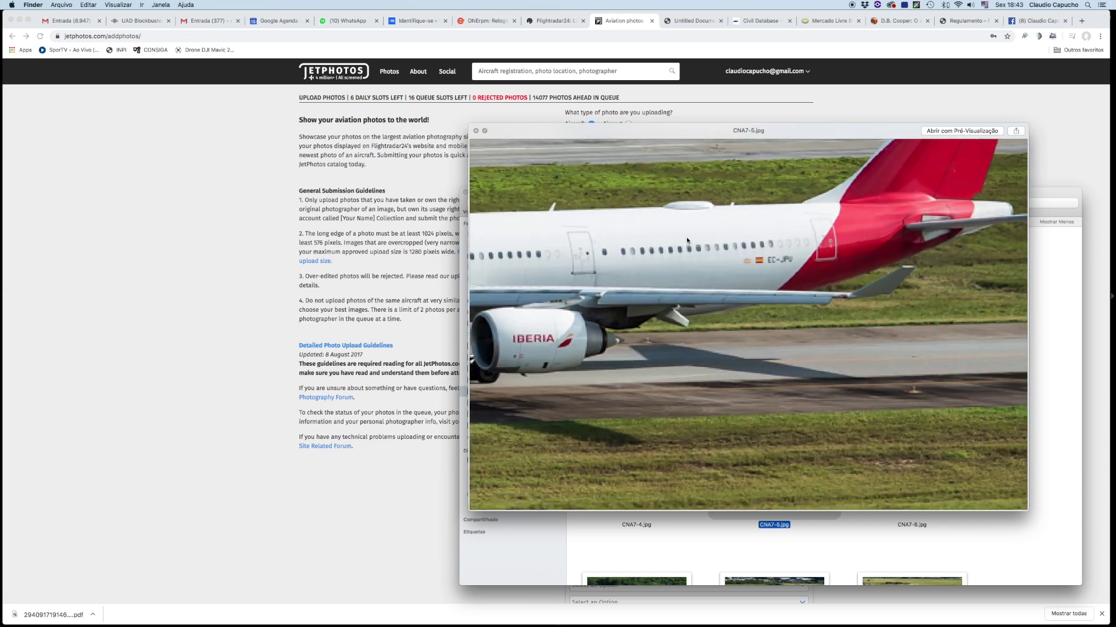
pyautogui.scroll(3, 687, 240)
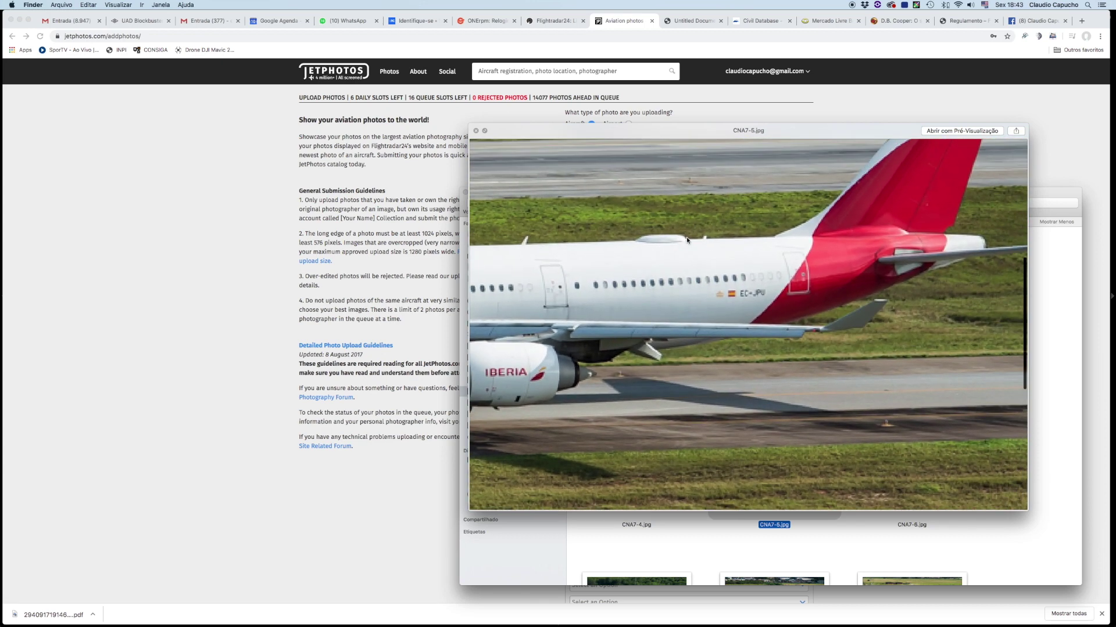
pyautogui.scroll(-3, 688, 239)
pyautogui.scroll(-3, 688, 240)
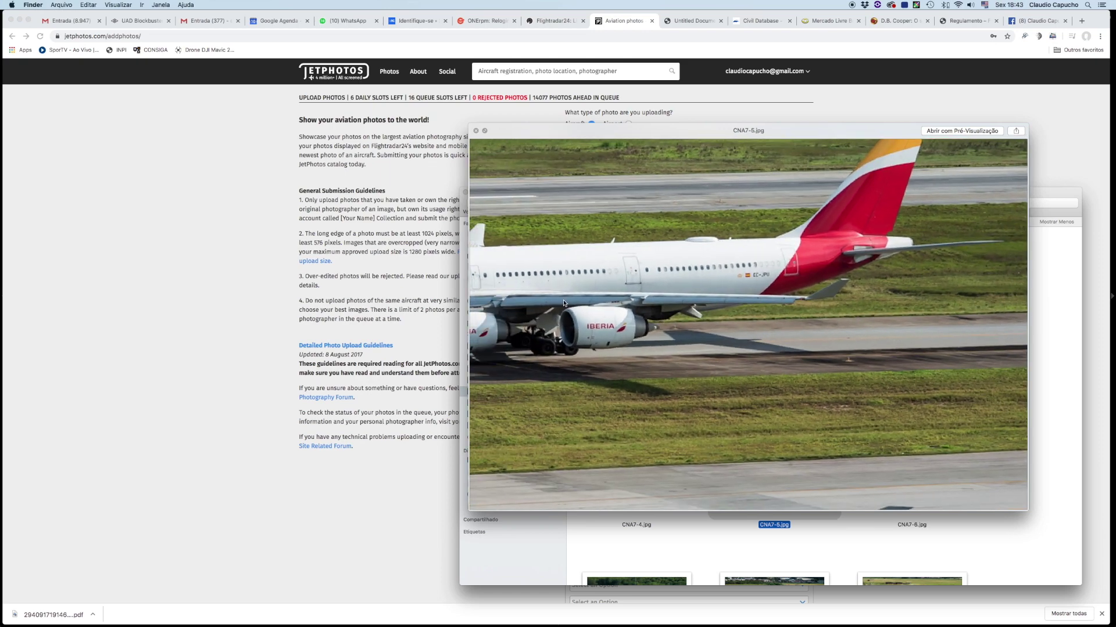
pyautogui.click(159, 249)
pyautogui.moveTo(473, 596)
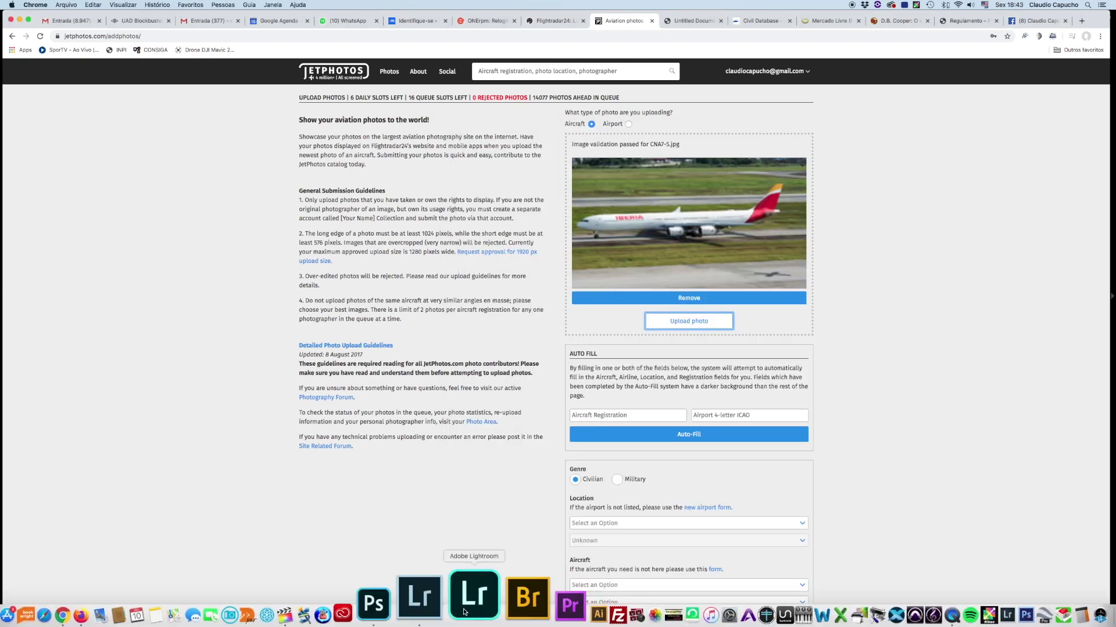
pyautogui.click(448, 603)
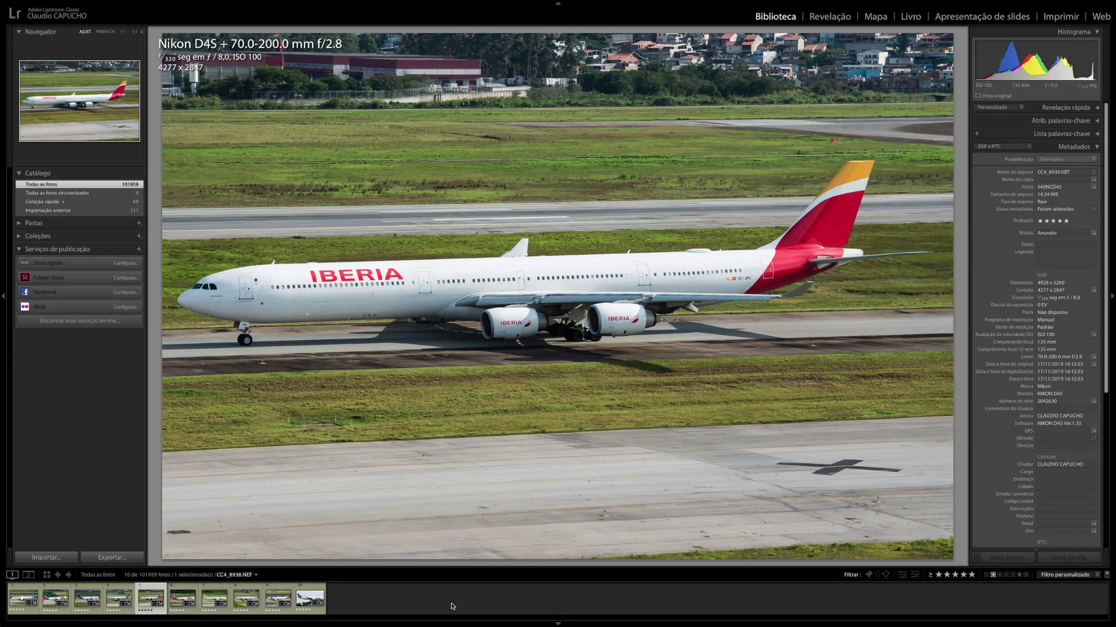
pyautogui.click(757, 286)
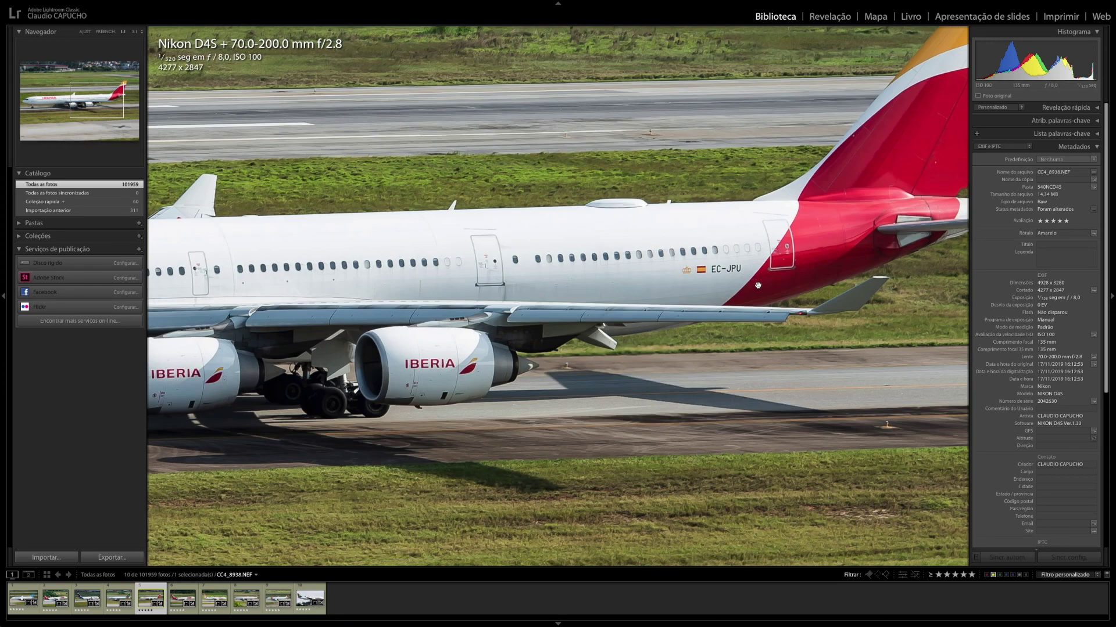
pyautogui.press('super+Tab')
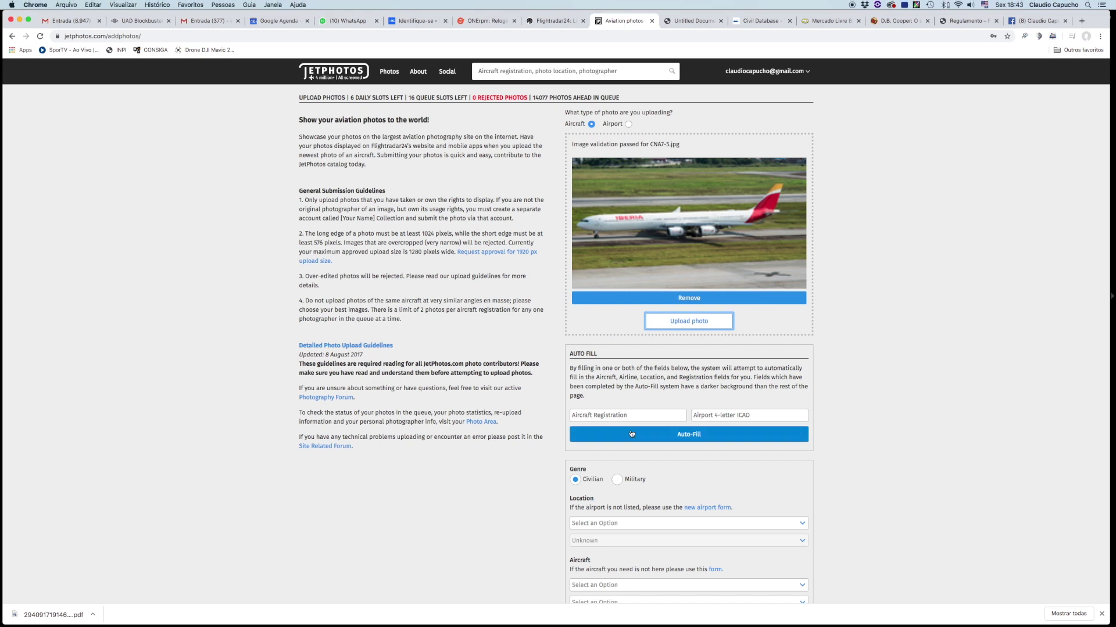
# - Auto-fill the photo details from registration EC-JPU and airport SBGR
pyautogui.click(622, 414)
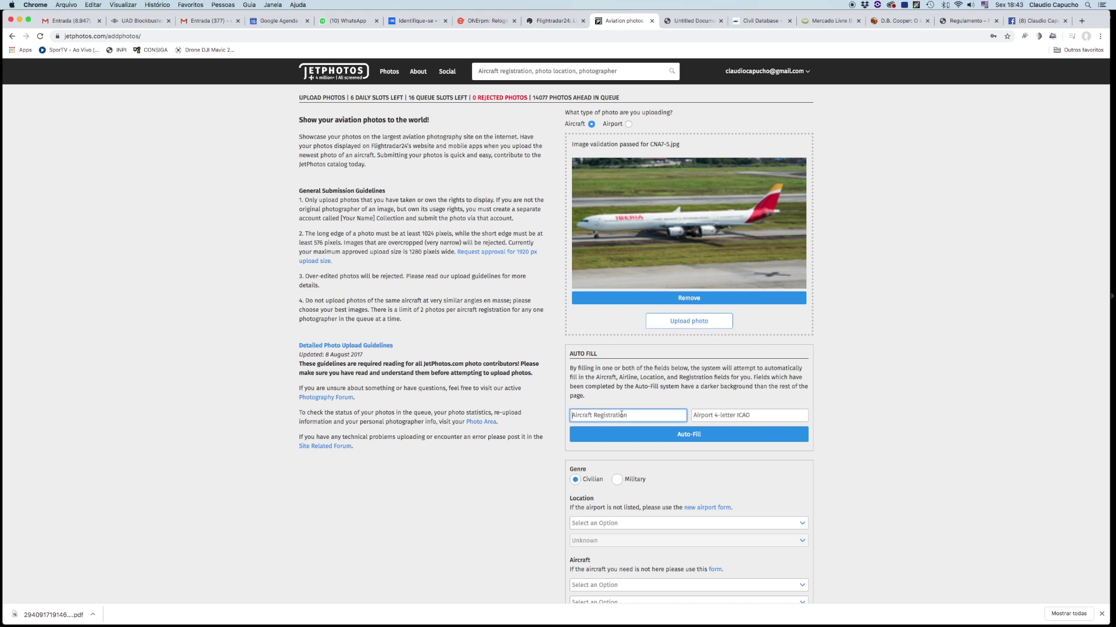
pyautogui.write('EC-JP')
pyautogui.write('U')
pyautogui.click(699, 416)
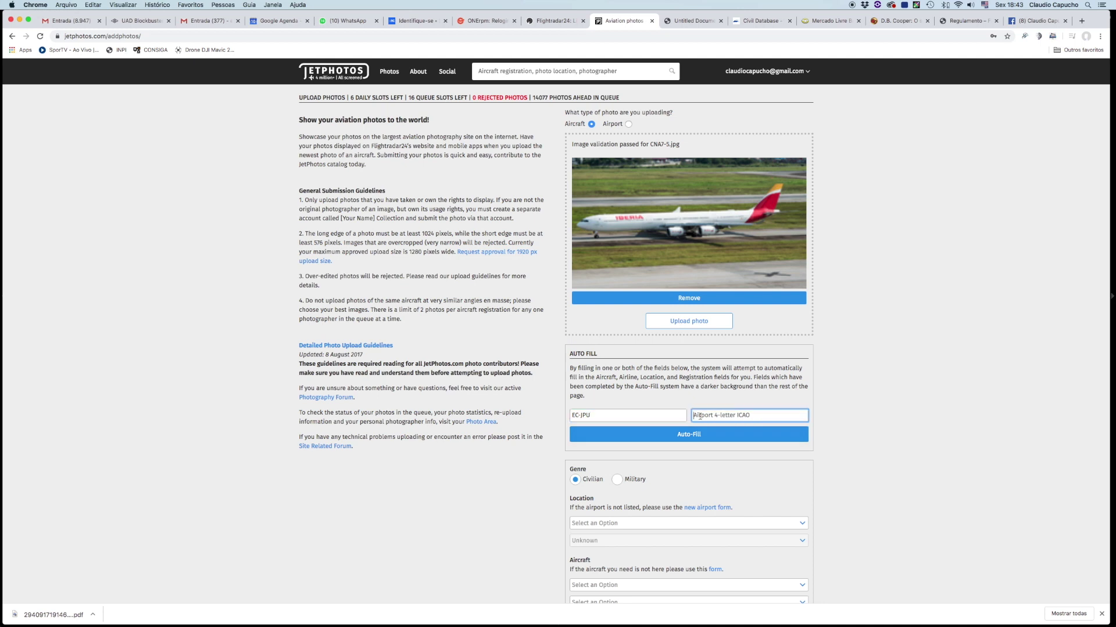
pyautogui.write('SBGR')
pyautogui.click(683, 437)
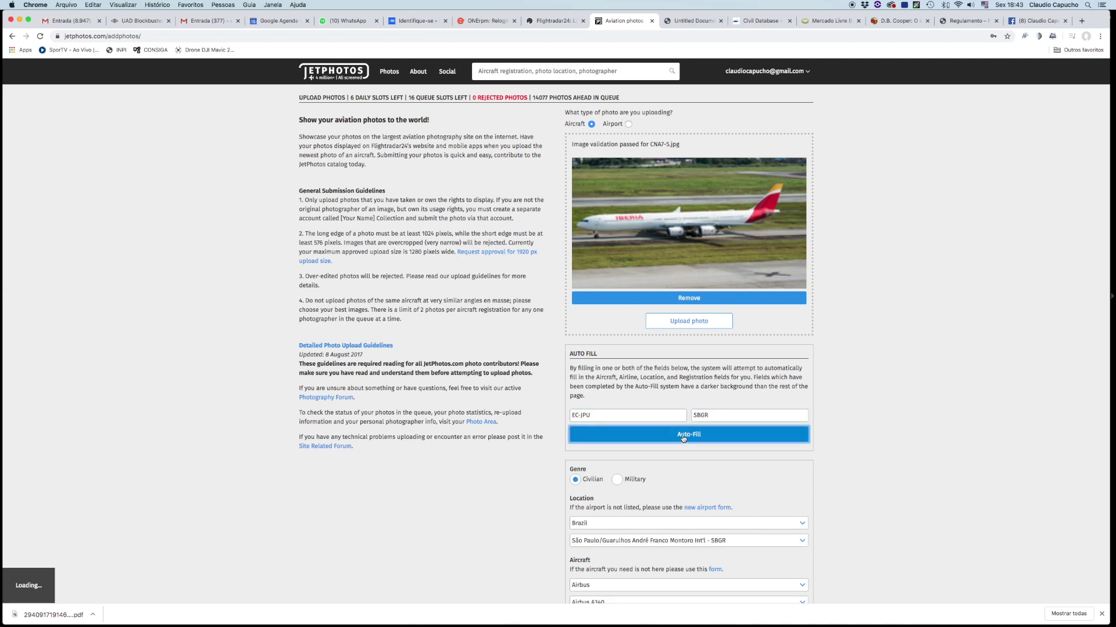
# - Review the filled form, recheck the photo in Lightroom, and upload the Iberia photo
pyautogui.scroll(-5, 841, 360)
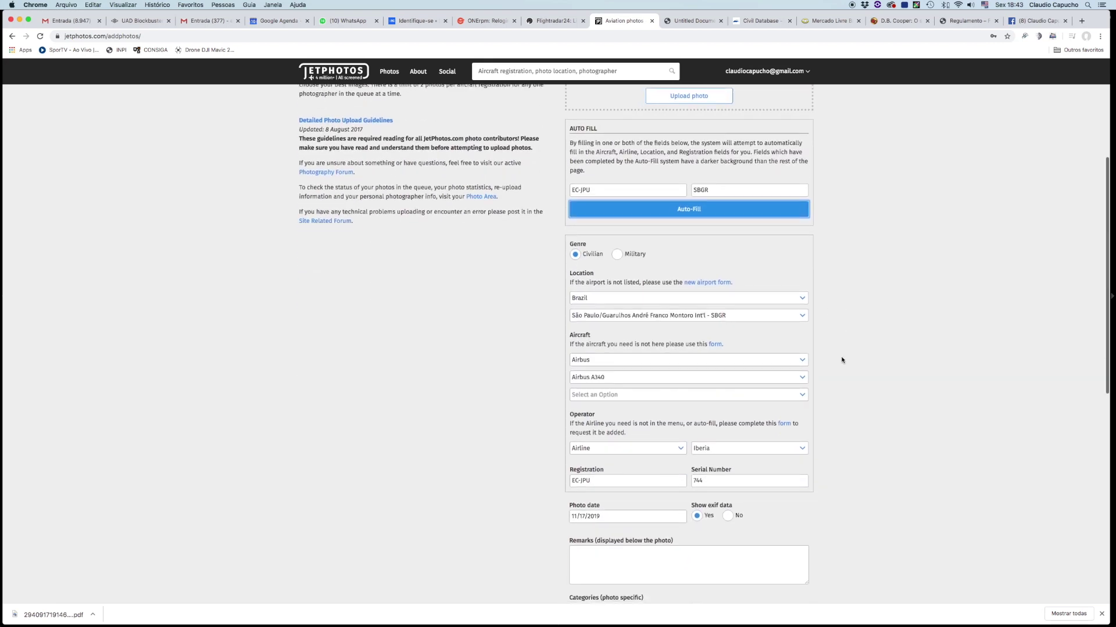
pyautogui.scroll(-1, 848, 342)
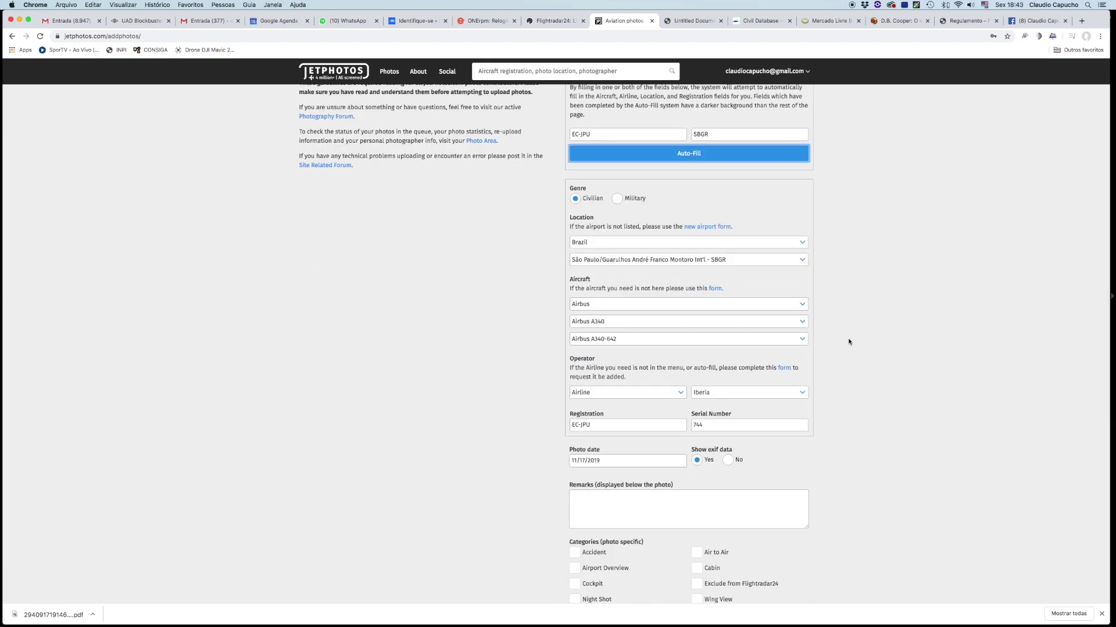
pyautogui.scroll(-2, 849, 341)
pyautogui.scroll(-3, 848, 342)
pyautogui.scroll(1, 848, 342)
pyautogui.scroll(2, 849, 342)
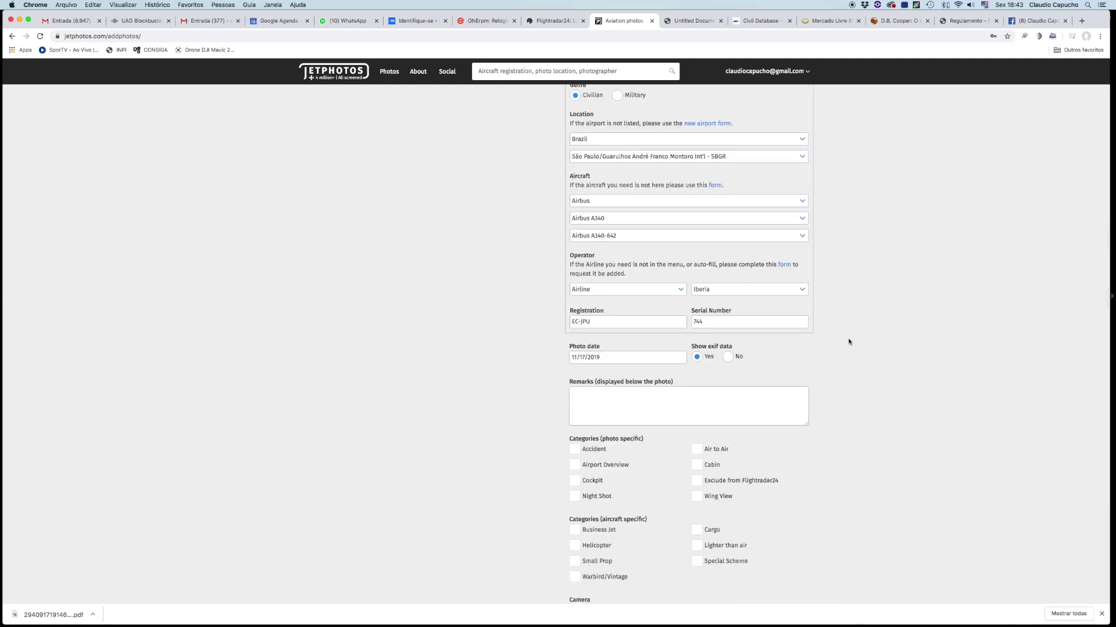
pyautogui.scroll(-3, 848, 342)
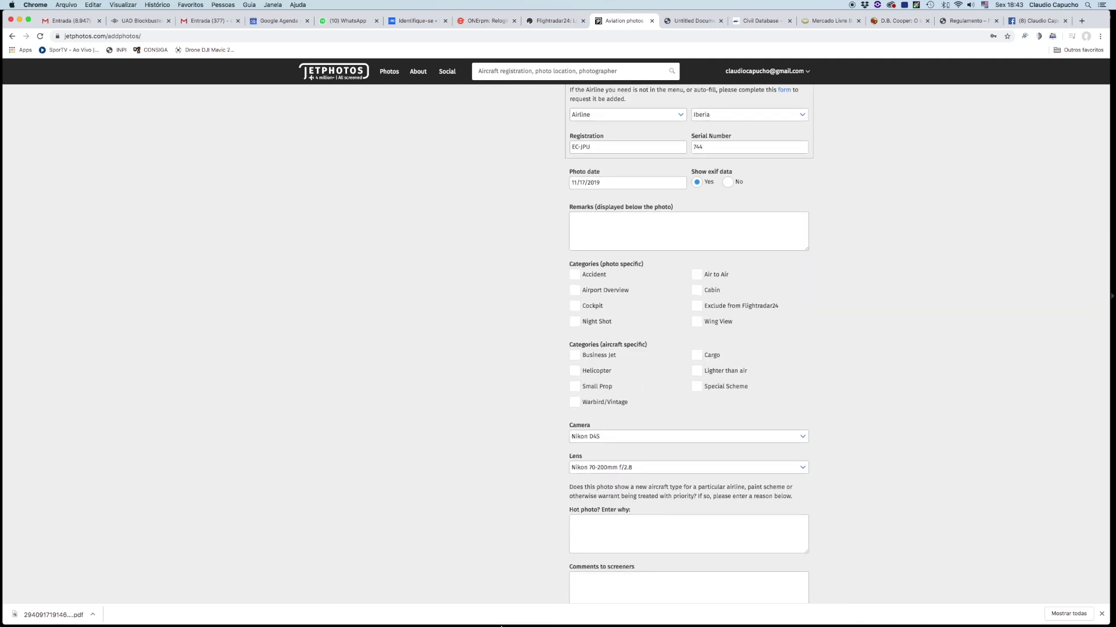
pyautogui.moveTo(500, 624)
pyautogui.click(452, 596)
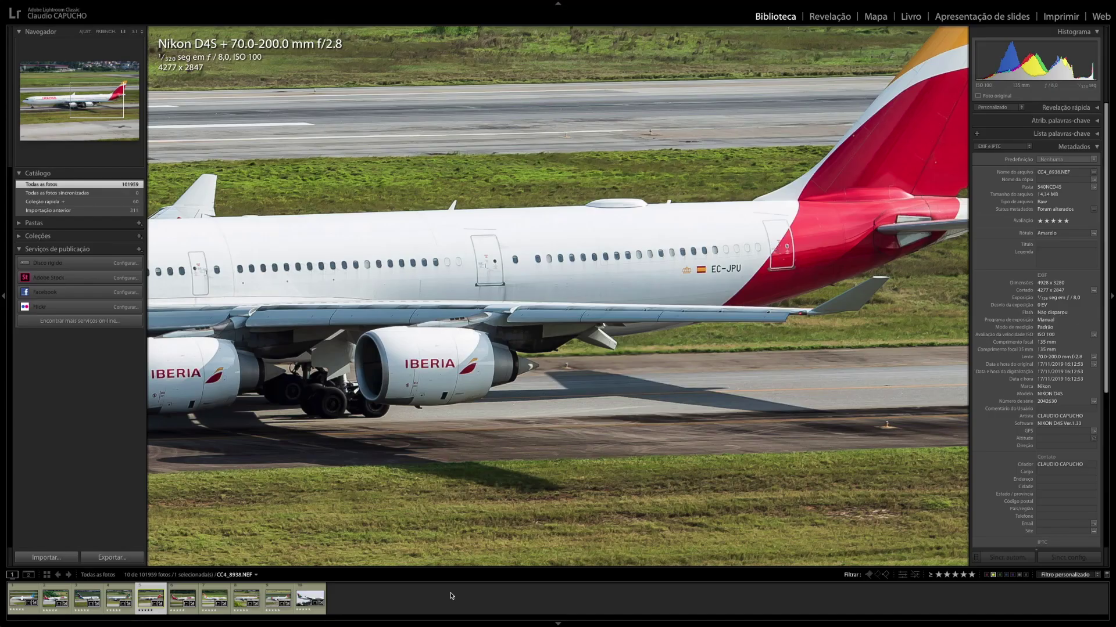
pyautogui.press('super+Tab')
pyautogui.scroll(-2, 510, 446)
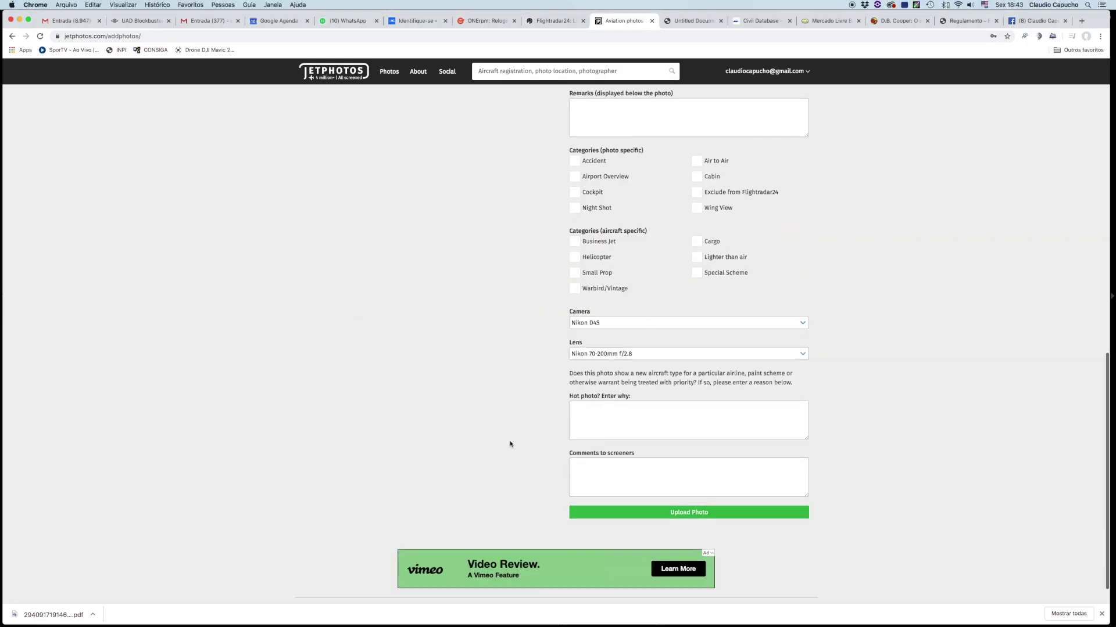
pyautogui.click(607, 515)
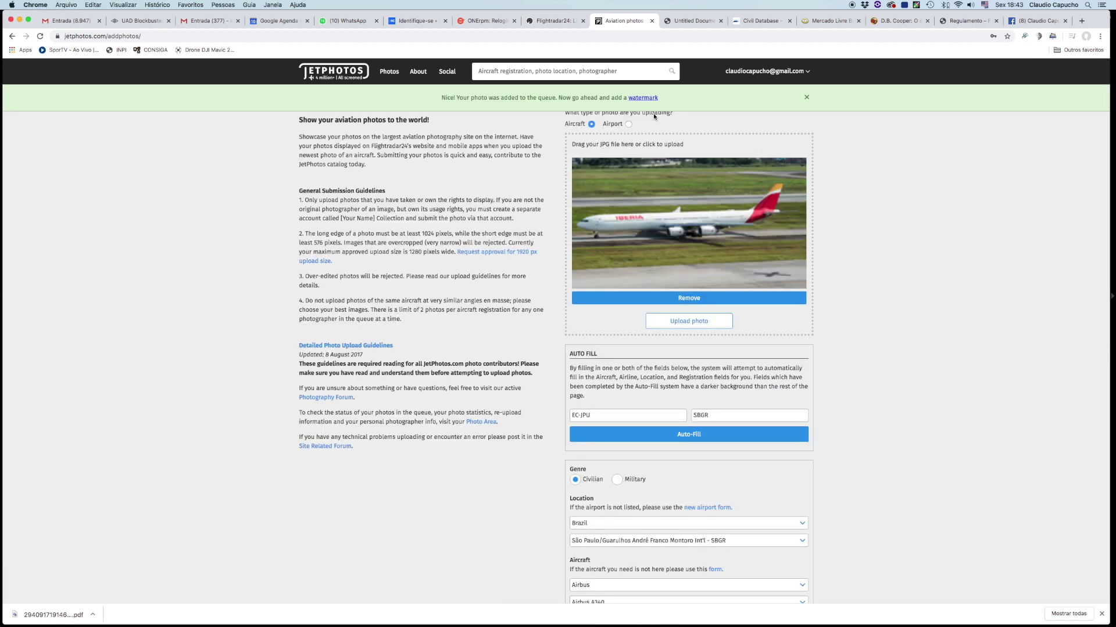
# - Drag the JetPhotos watermark below the plane, lower its opacity, and apply it
pyautogui.click(643, 99)
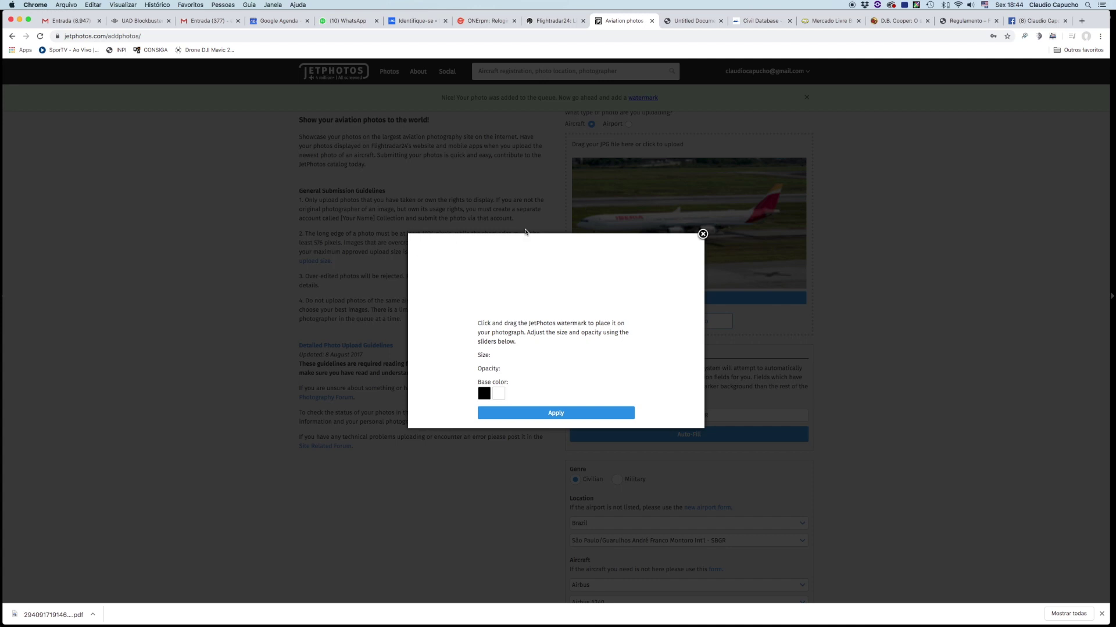
pyautogui.moveTo(497, 184); pyautogui.dragTo(560, 300)
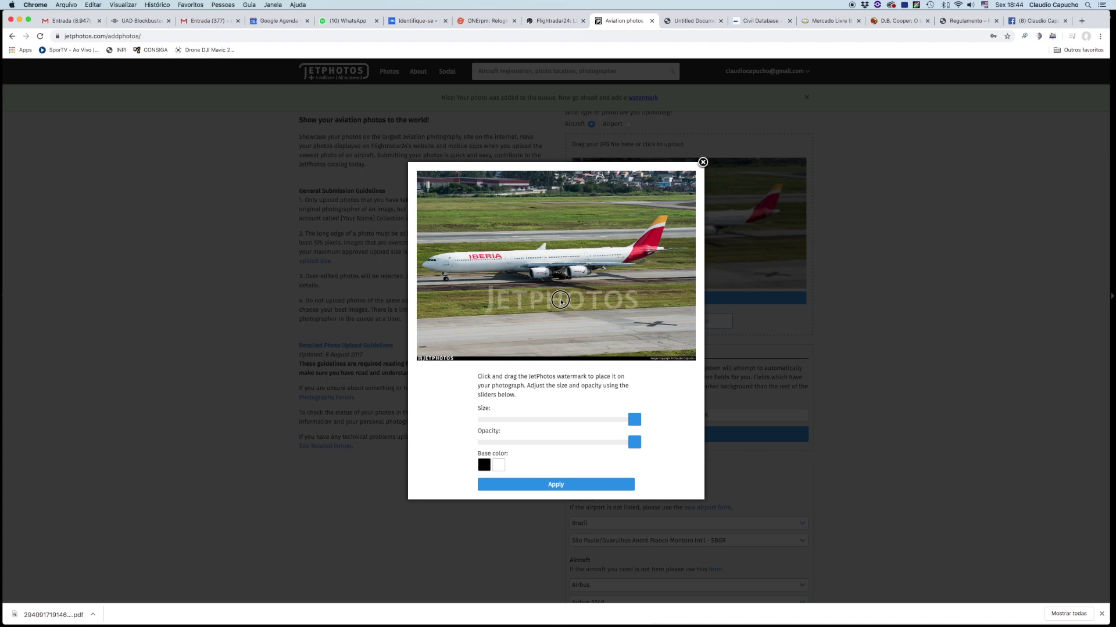
pyautogui.moveTo(546, 445); pyautogui.dragTo(536, 444)
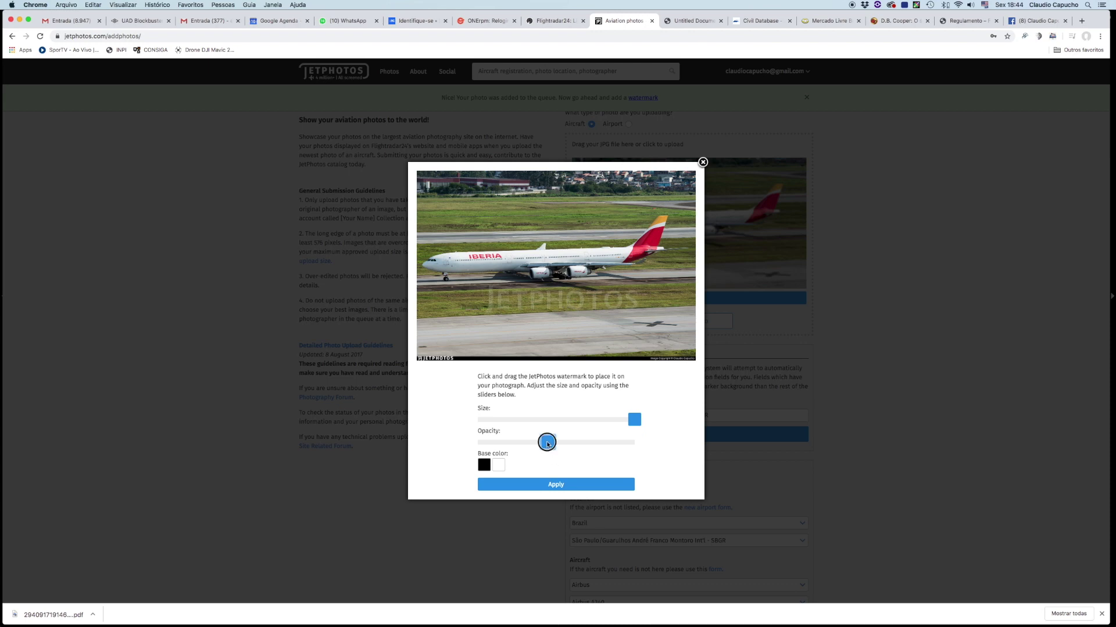
pyautogui.click(557, 489)
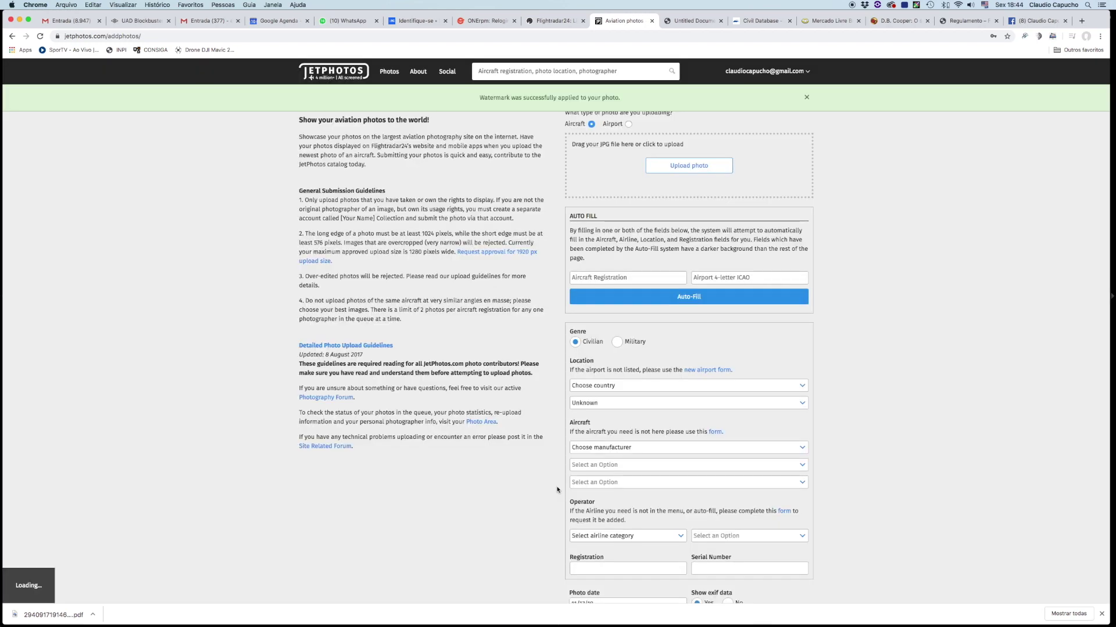
# - Start a new upload on the Add photos page with CNA7-6.jpg
pyautogui.click(806, 97)
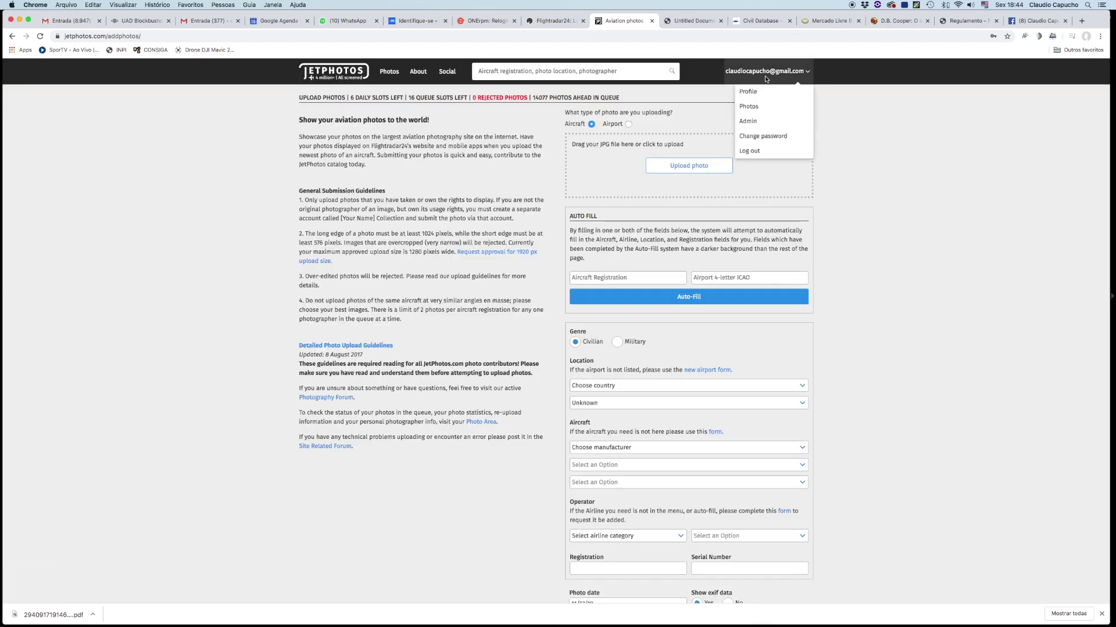
pyautogui.click(755, 105)
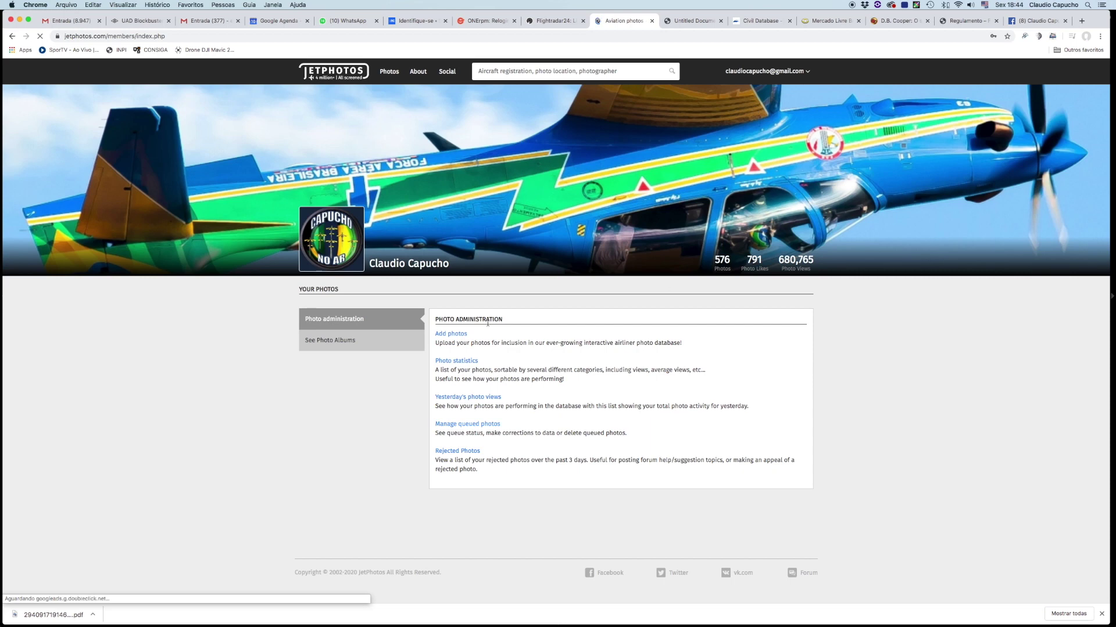
pyautogui.click(447, 336)
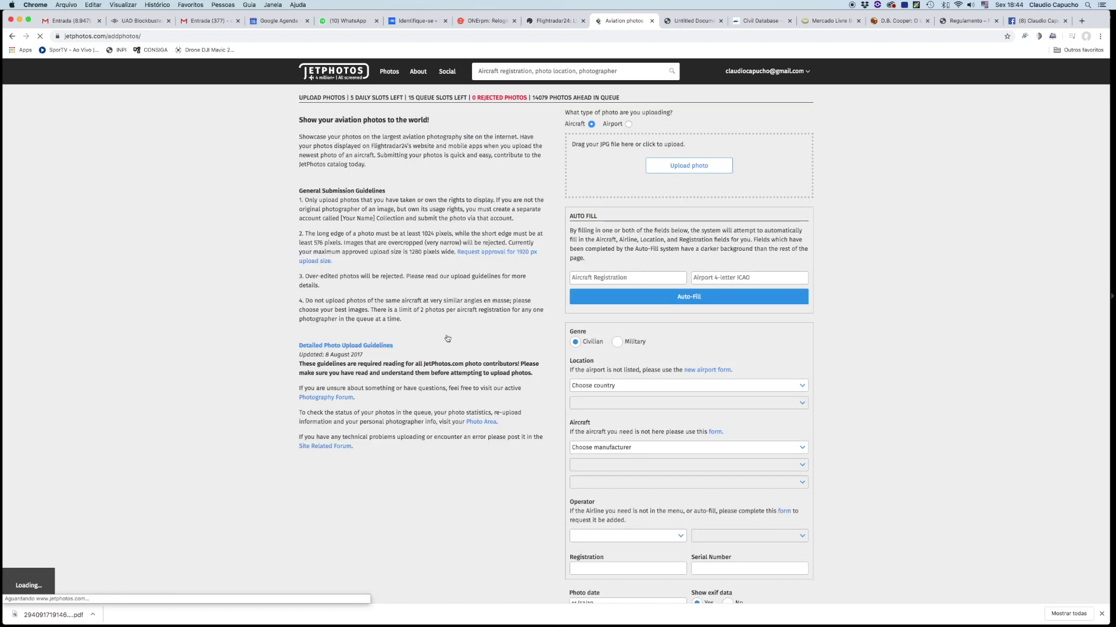
pyautogui.click(692, 167)
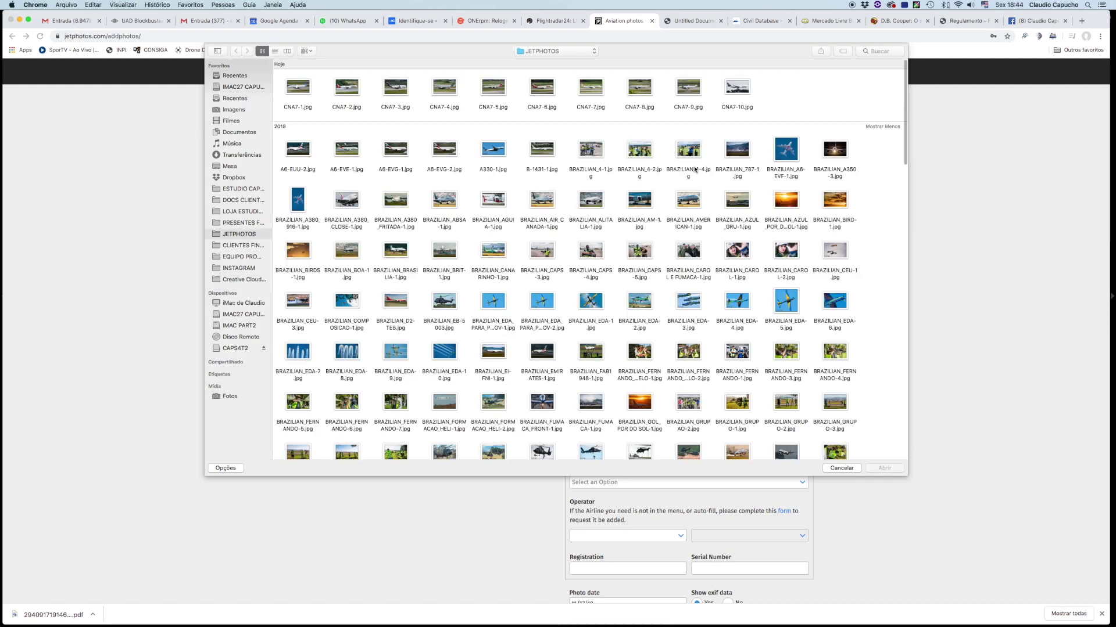
pyautogui.doubleClick(545, 85)
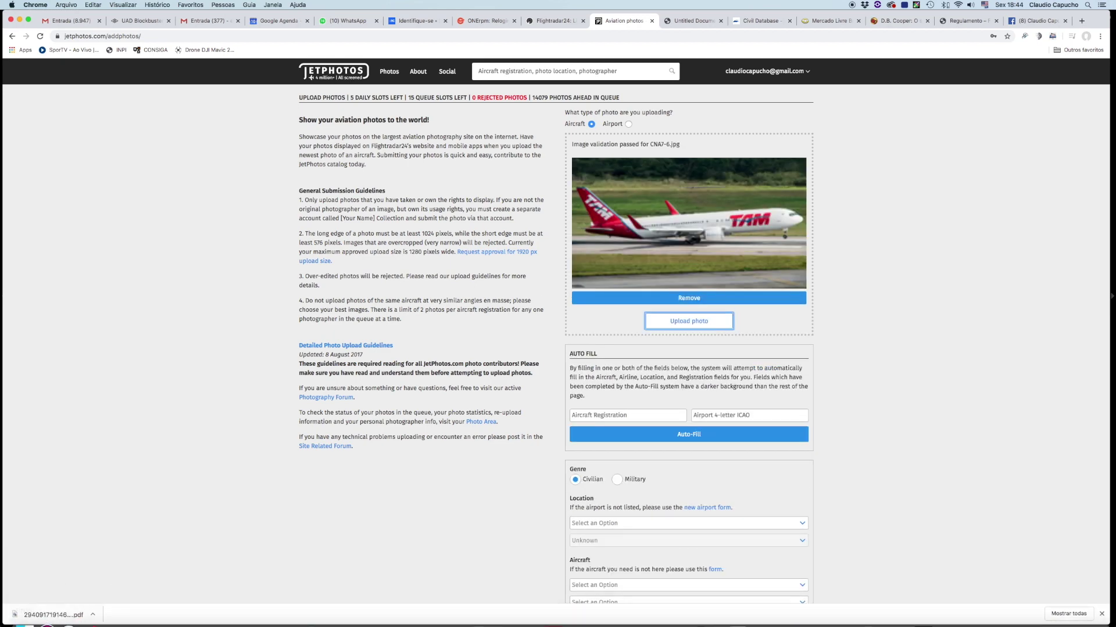
# - Quick Look CNA7-6.jpg in Finder to read the TAM jet's tail registration
pyautogui.moveTo(23, 625)
pyautogui.click(23, 607)
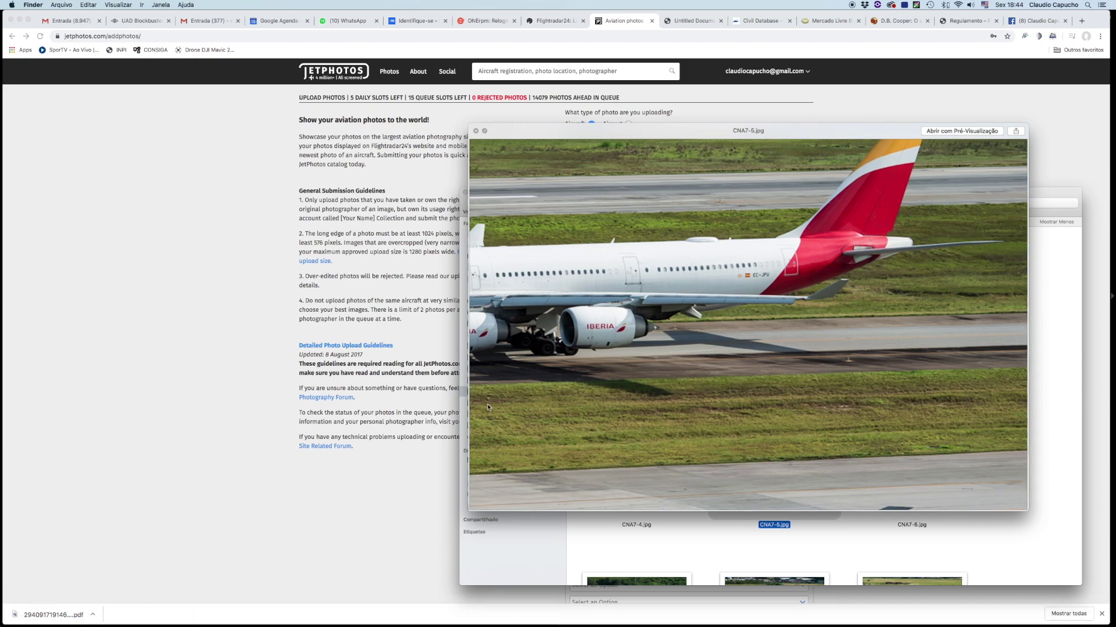
pyautogui.press('space')
pyautogui.click(871, 417)
pyautogui.press('space')
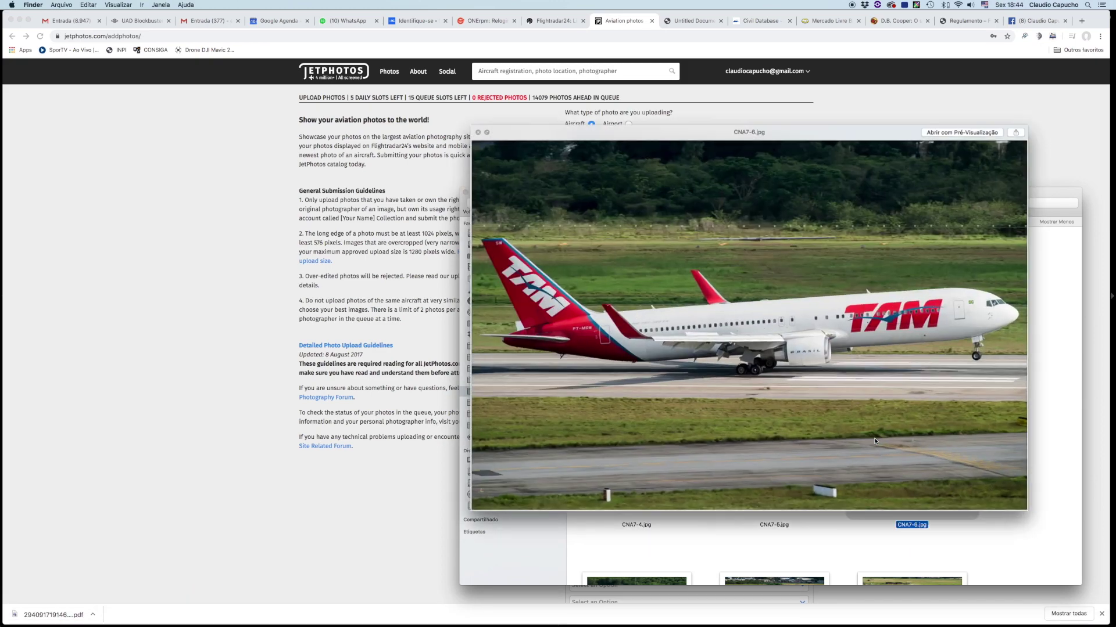
pyautogui.scroll(3, 583, 330)
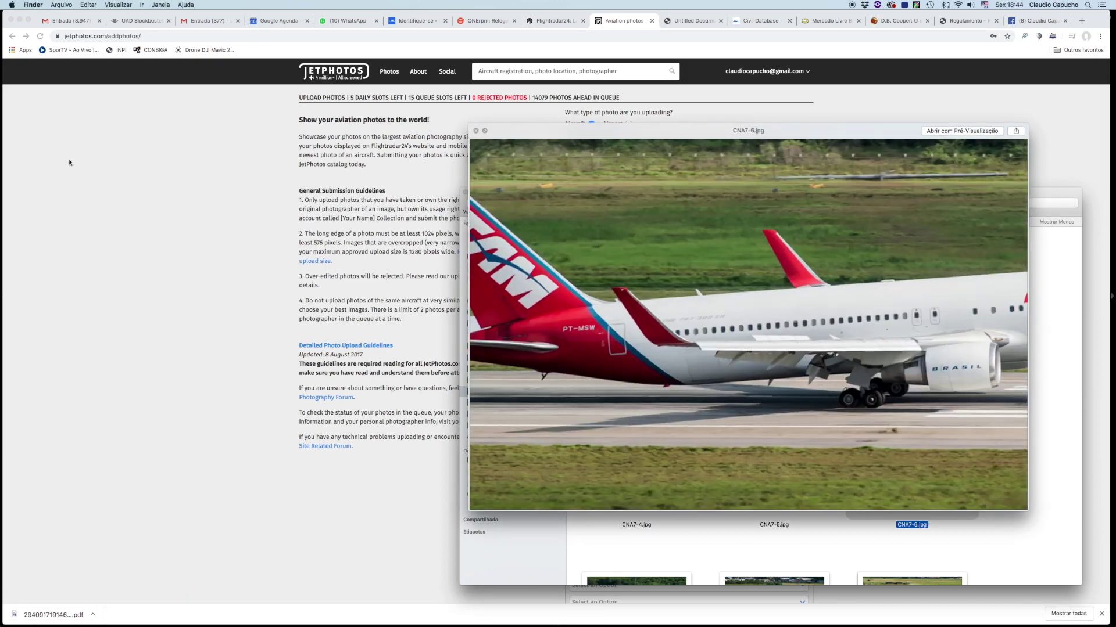
pyautogui.click(169, 197)
# - Auto-fill the TAM photo's details from registration PT-MSW and airport SBGR
pyautogui.click(628, 414)
pyautogui.write('PT-MSW')
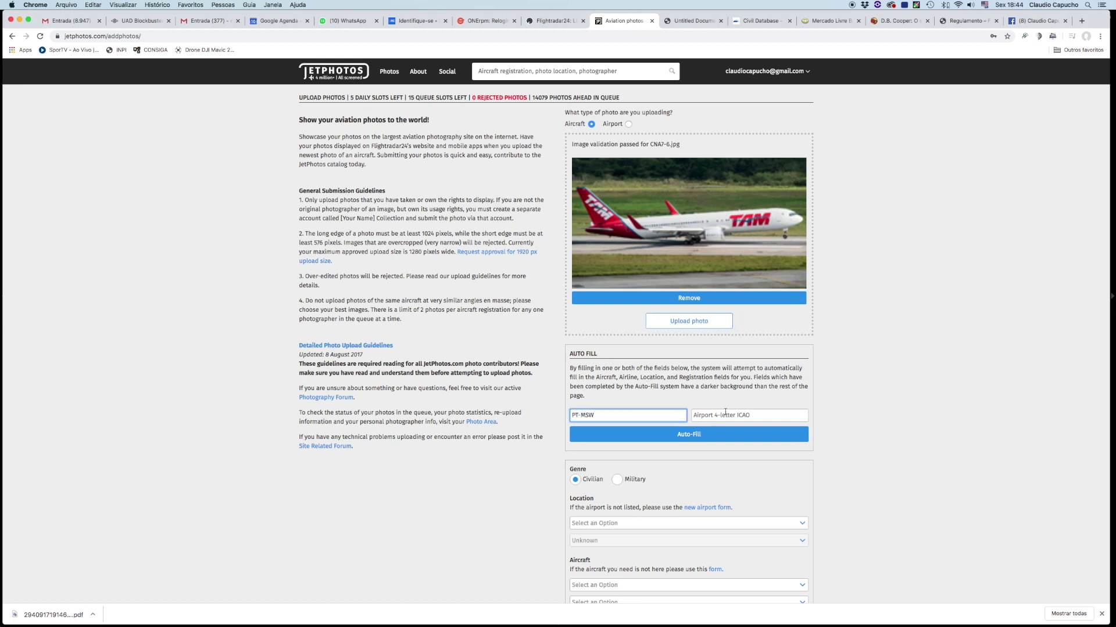
pyautogui.click(725, 413)
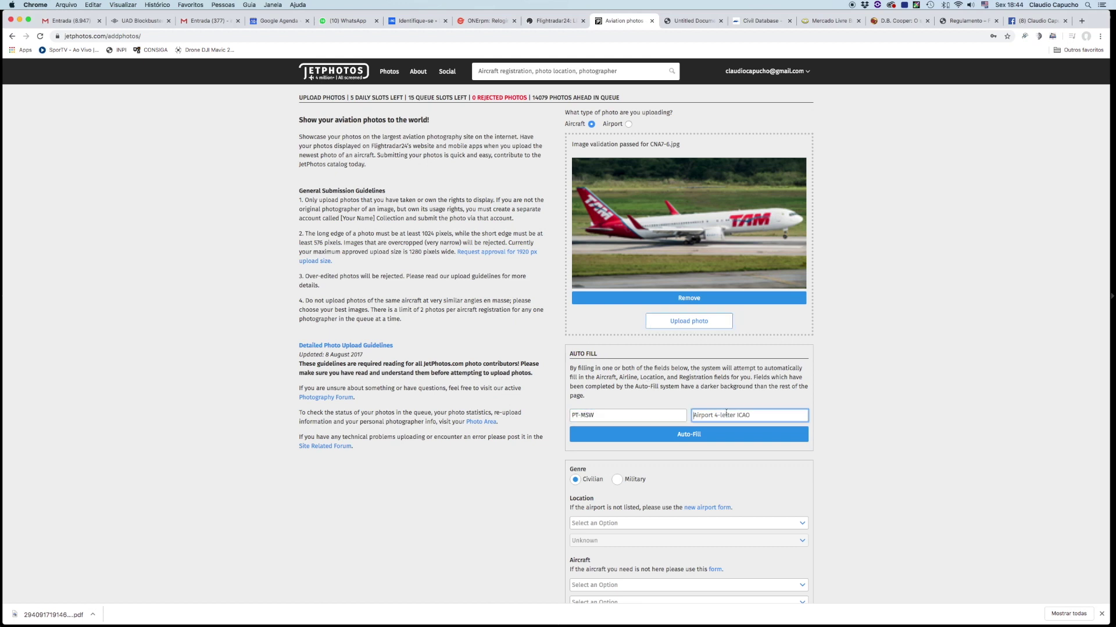
pyautogui.write('SB')
pyautogui.click(712, 436)
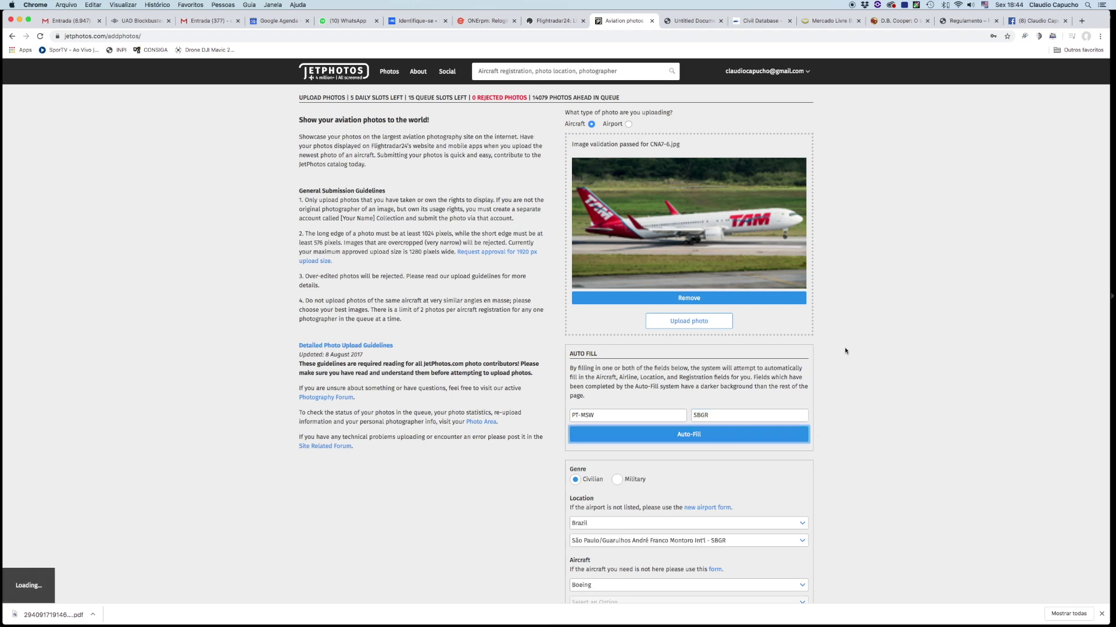
pyautogui.scroll(-2, 845, 349)
pyautogui.scroll(-3, 845, 351)
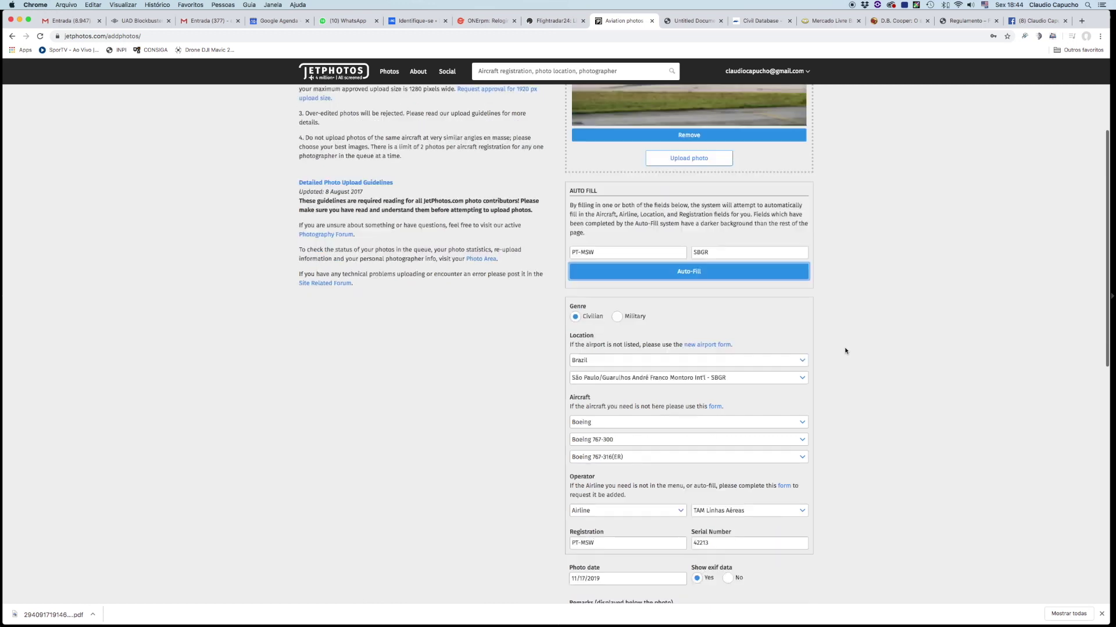
pyautogui.moveTo(448, 621)
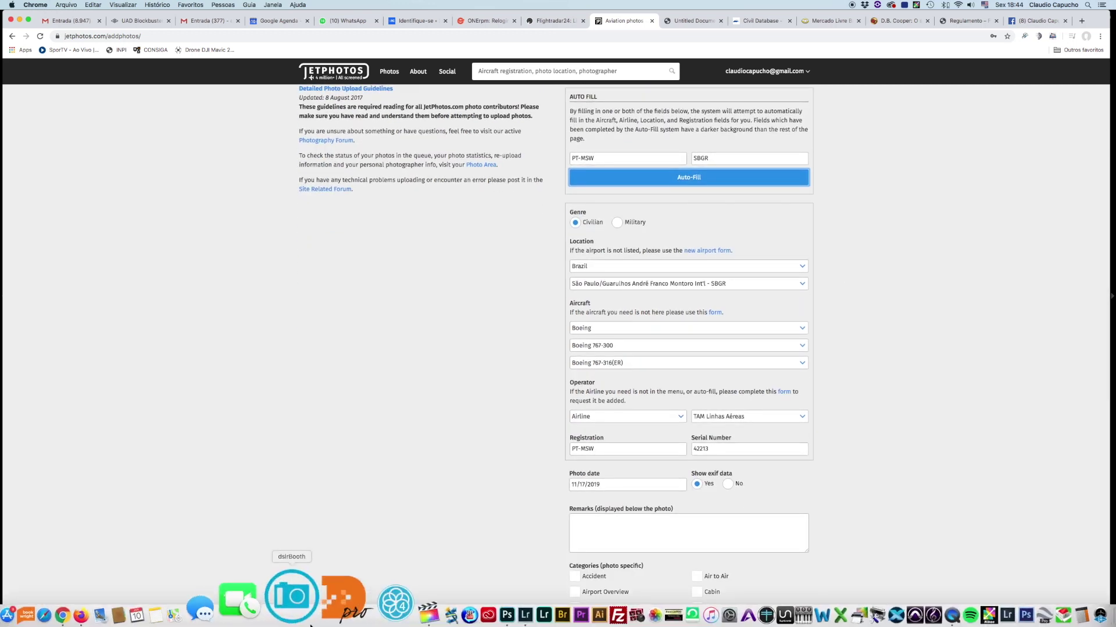
# - Check the TAM 767 in Lightroom, choose the Nikon 300mm f/2.8 lens, and upload the photo
pyautogui.click(456, 597)
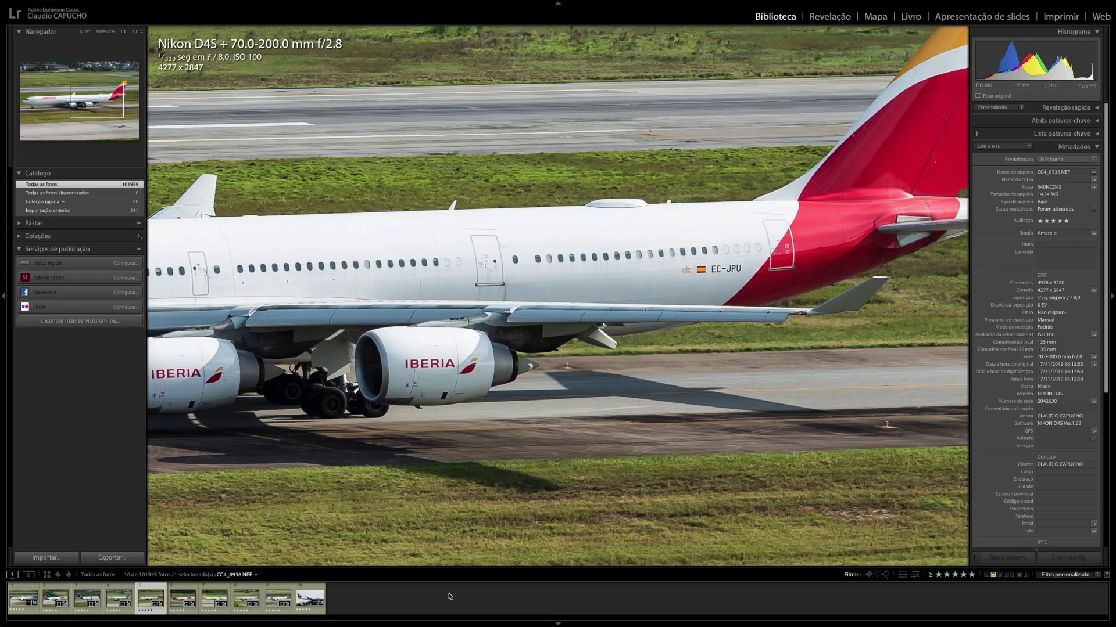
pyautogui.press('Right')
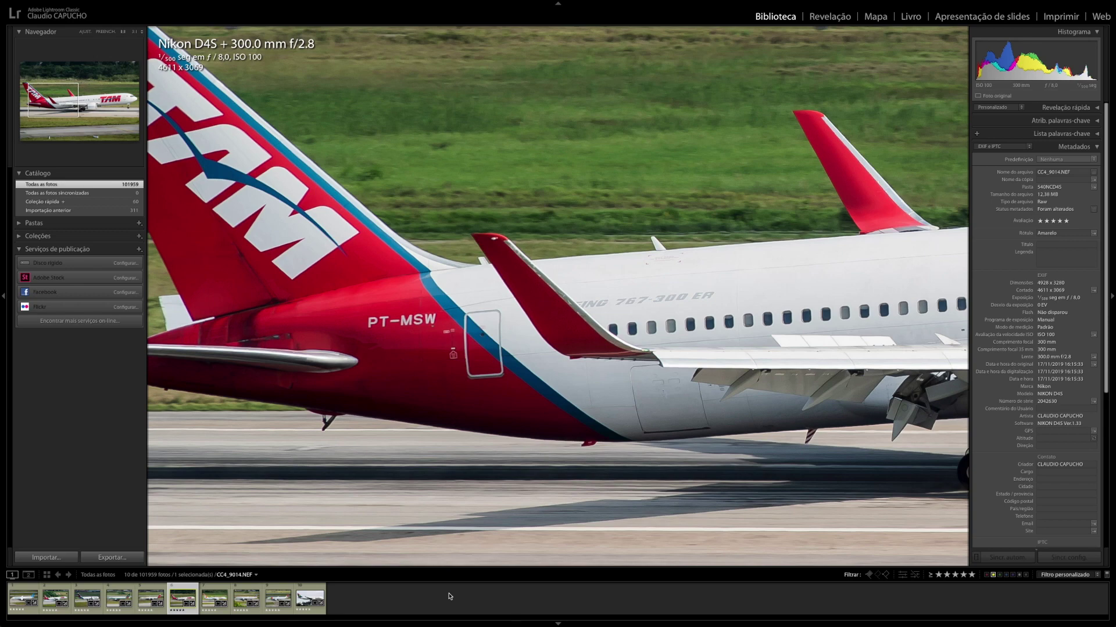
pyautogui.press('super+Tab')
pyautogui.scroll(-3, 494, 434)
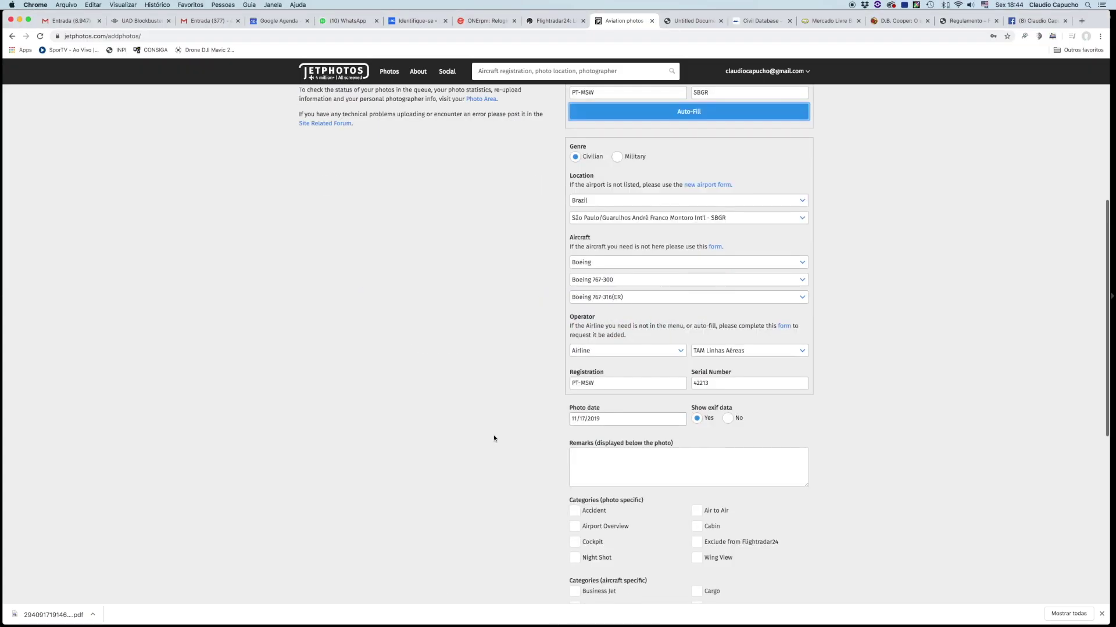
pyautogui.scroll(-2, 493, 438)
pyautogui.click(587, 519)
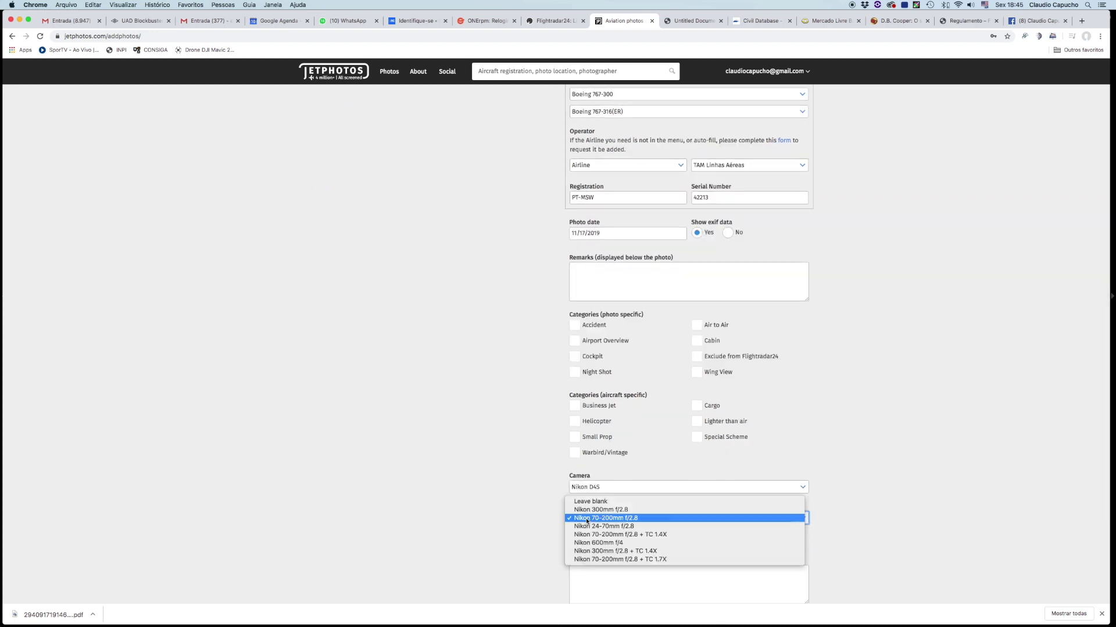
pyautogui.click(598, 509)
pyautogui.scroll(-3, 527, 445)
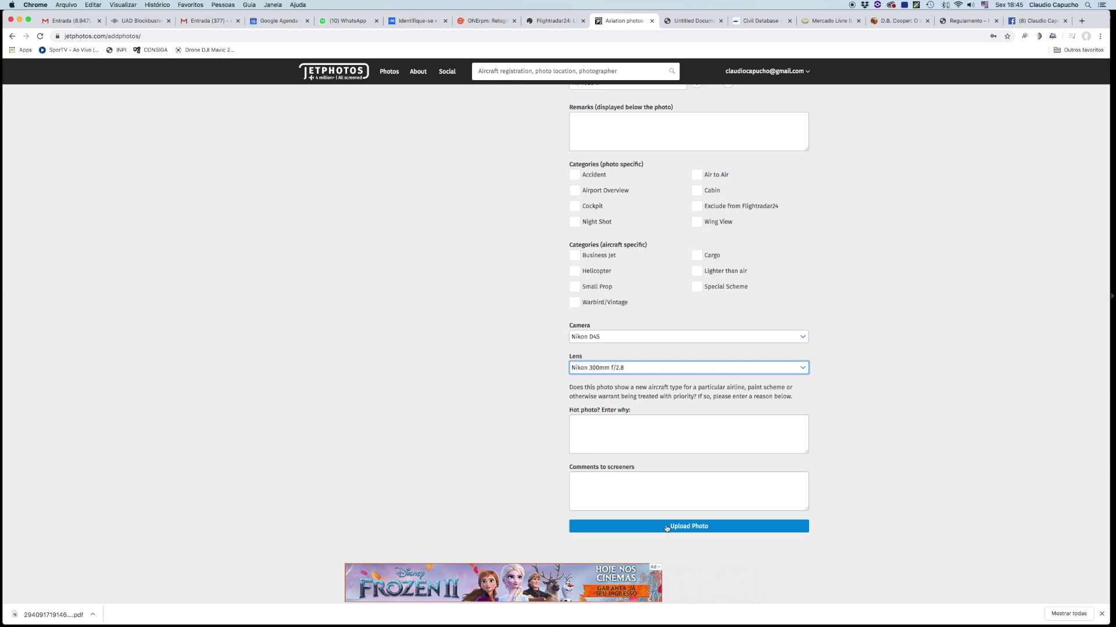
pyautogui.click(667, 526)
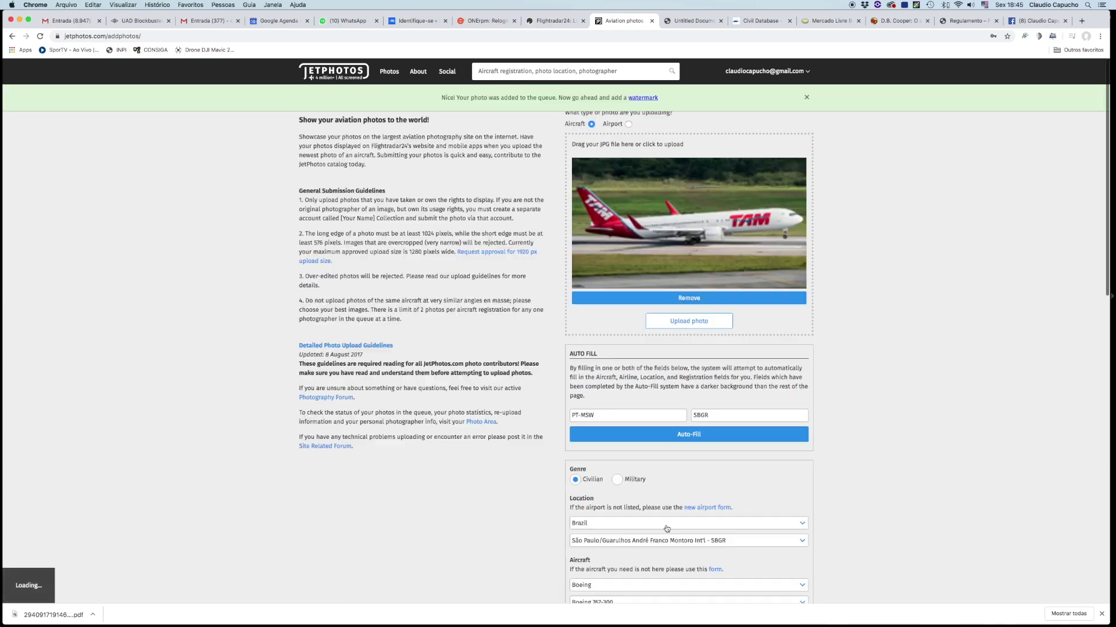
# - Move the JETPHOTOS watermark to the TAM photo's lower centre, fade it, and apply it
pyautogui.click(639, 99)
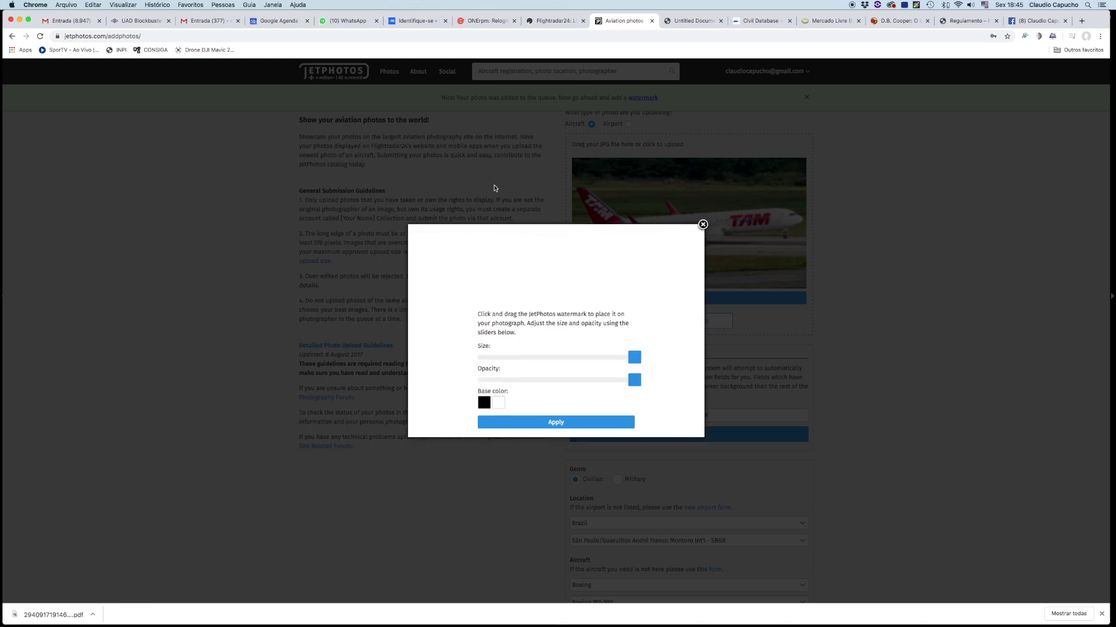
pyautogui.moveTo(485, 187)
pyautogui.mouseDown()
pyautogui.moveTo(571, 319)
pyautogui.moveTo(558, 310)
pyautogui.mouseUp()
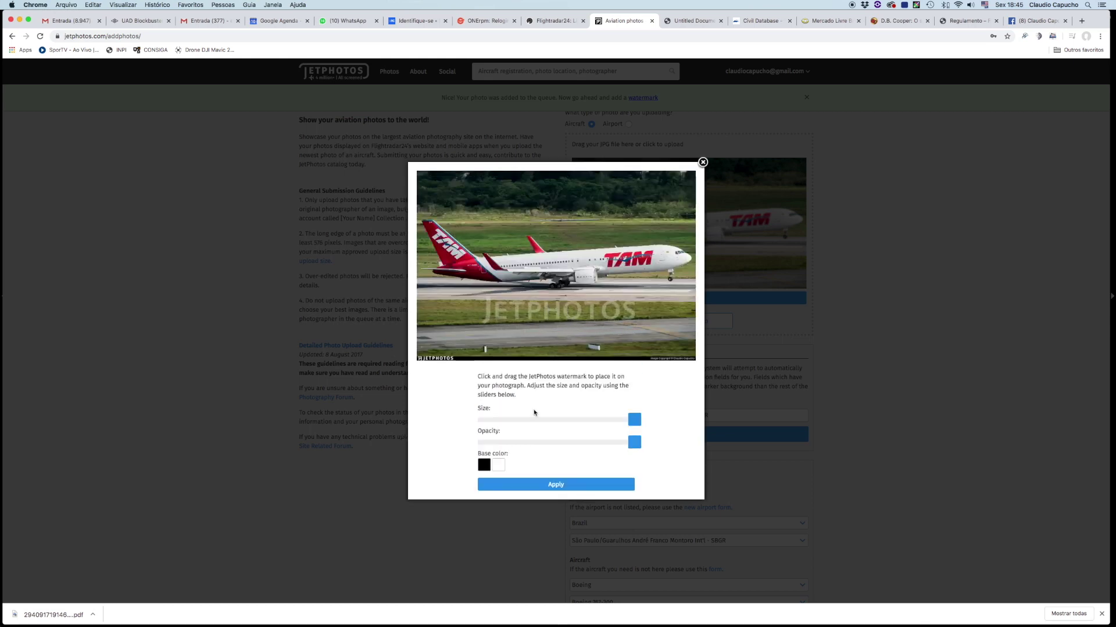
pyautogui.click(543, 443)
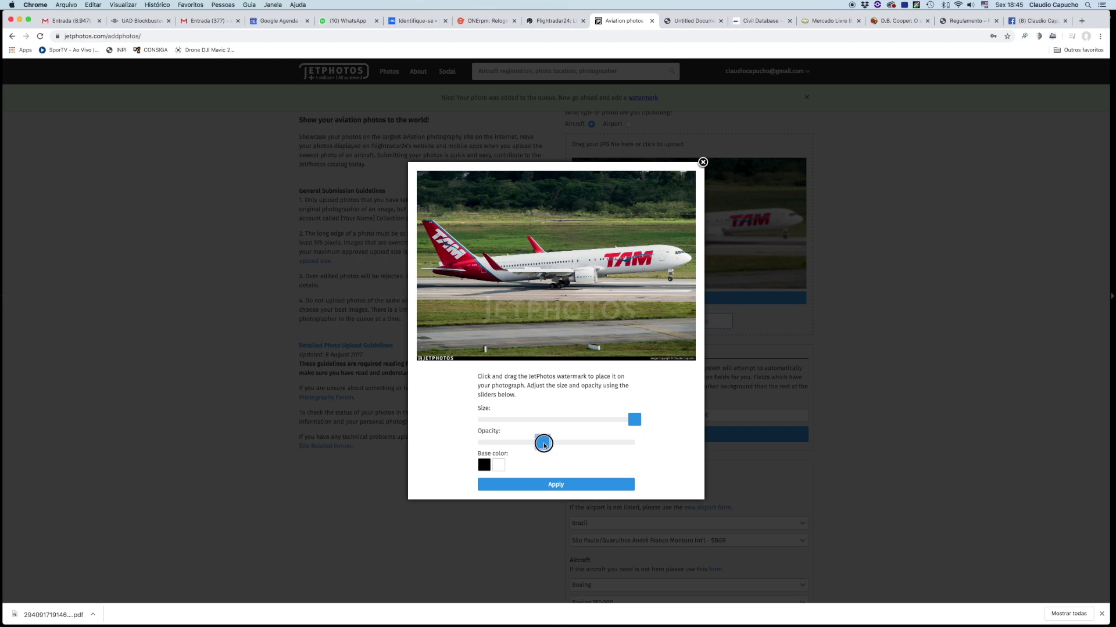
pyautogui.click(553, 486)
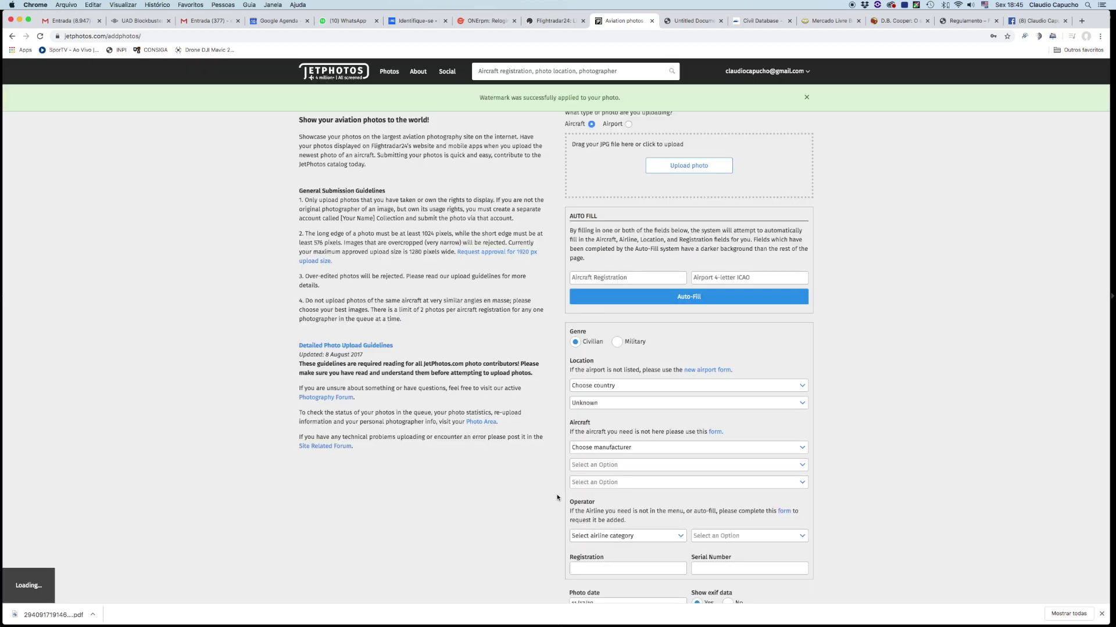
pyautogui.click(806, 97)
# - Load CNA7-7.jpg, the GOL 737 photo, via Photo administration > Add photos
pyautogui.click(748, 107)
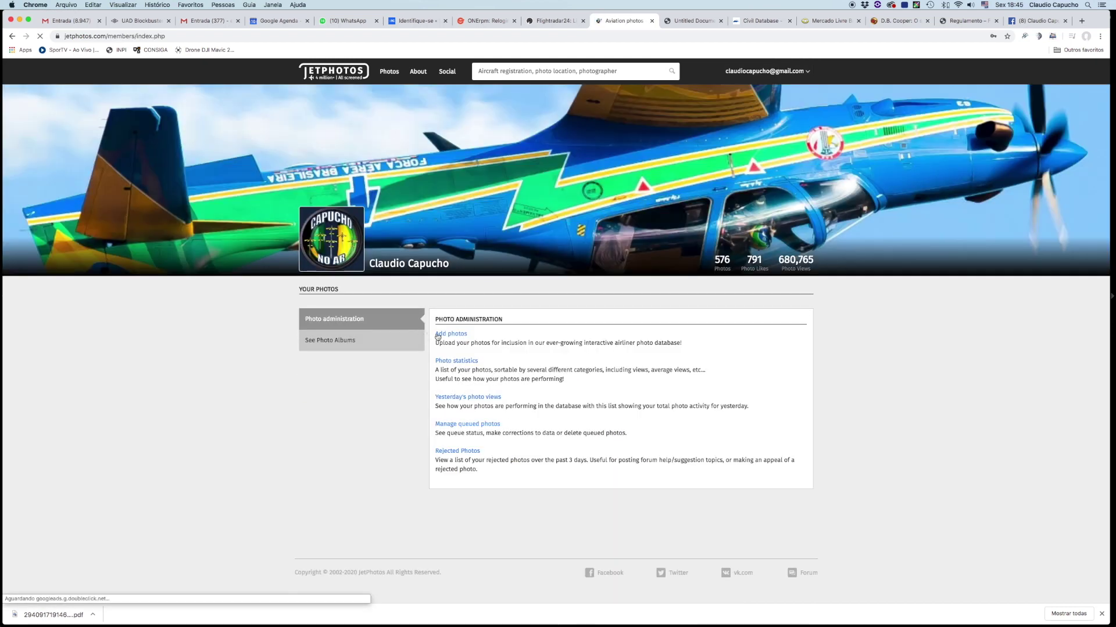
pyautogui.click(438, 337)
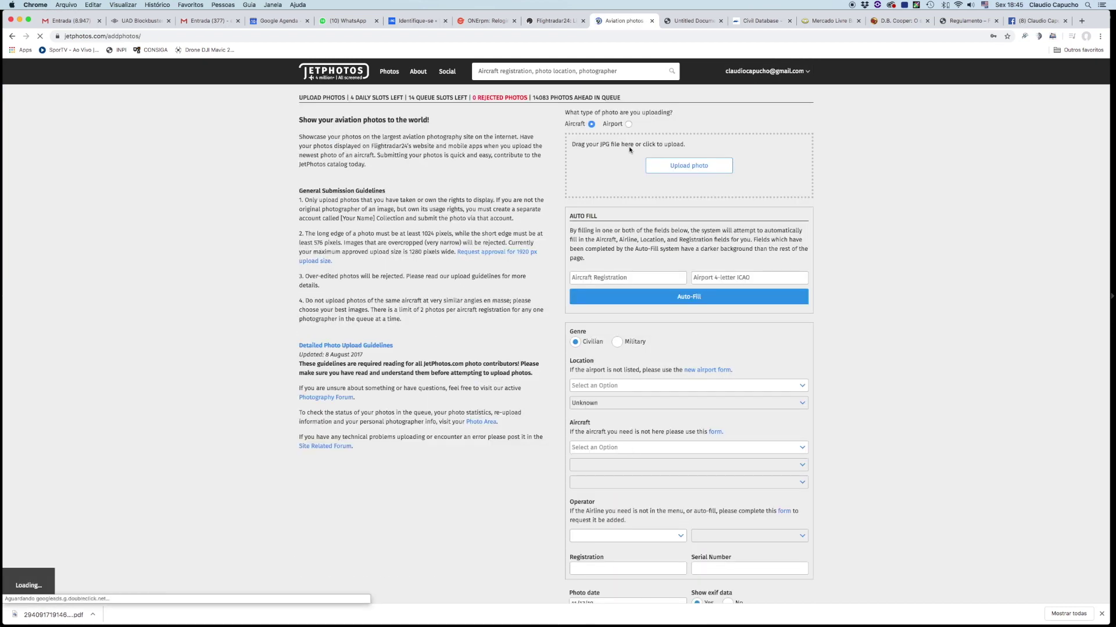
pyautogui.click(669, 171)
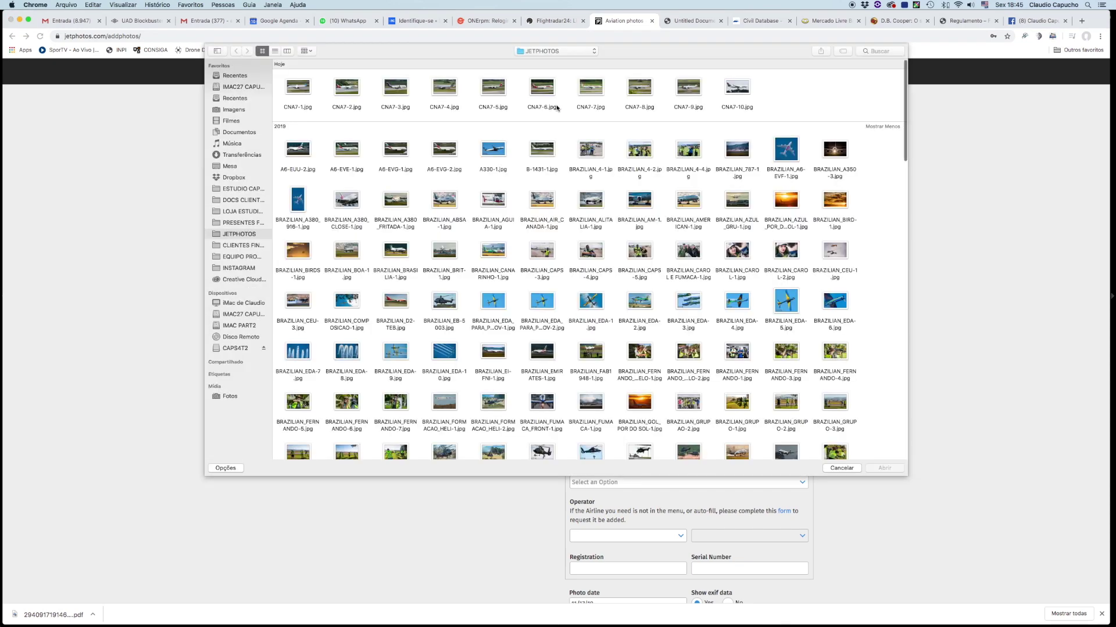
pyautogui.doubleClick(593, 91)
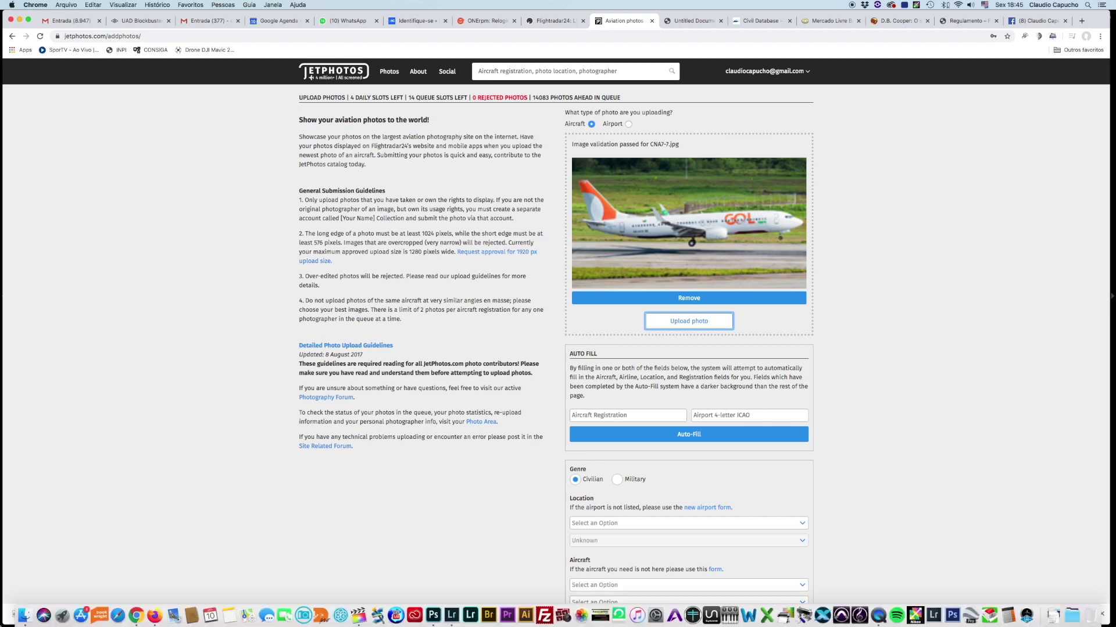
pyautogui.click(21, 613)
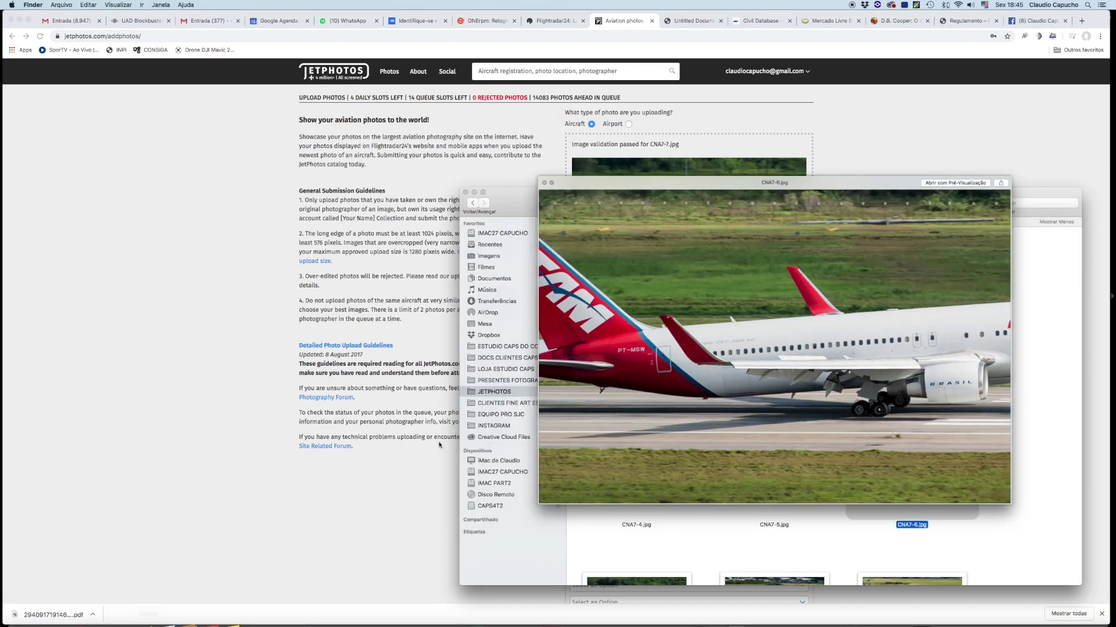
# - Quick Look CNA7-7.jpg in the JETPHOTOS folder to check the GOL 737's registration
pyautogui.scroll(-1, 693, 398)
pyautogui.click(643, 461)
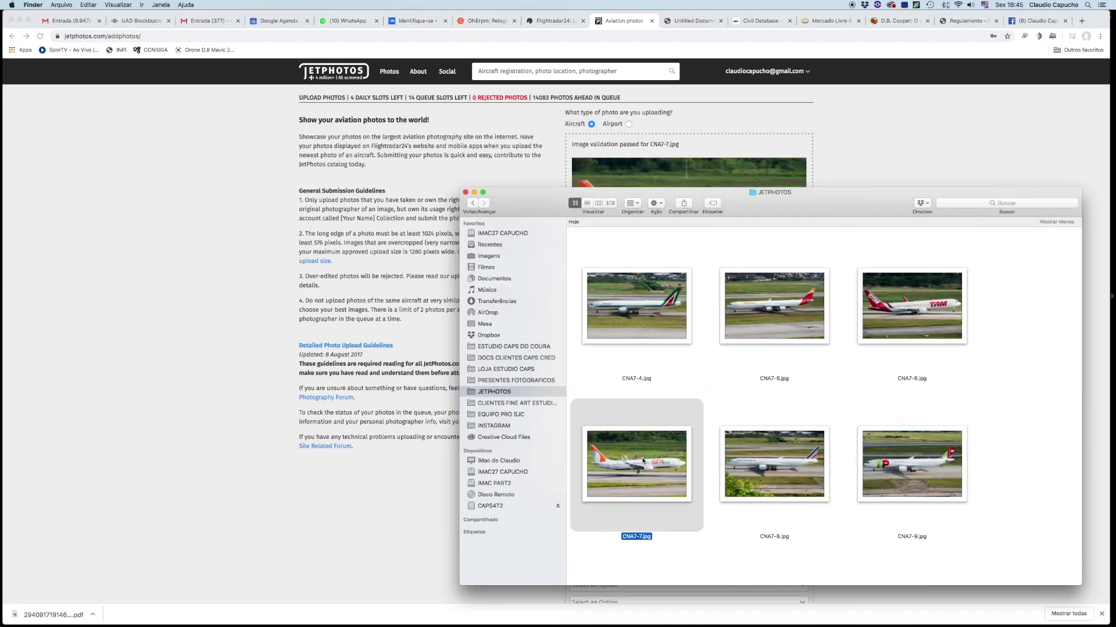
pyautogui.press('space')
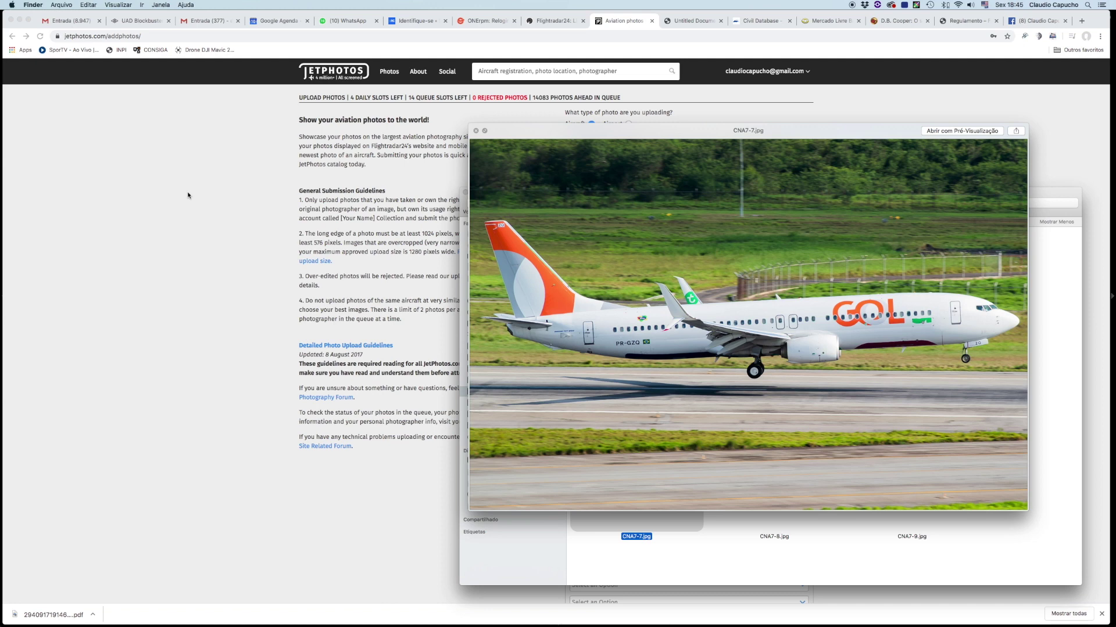
pyautogui.press('space')
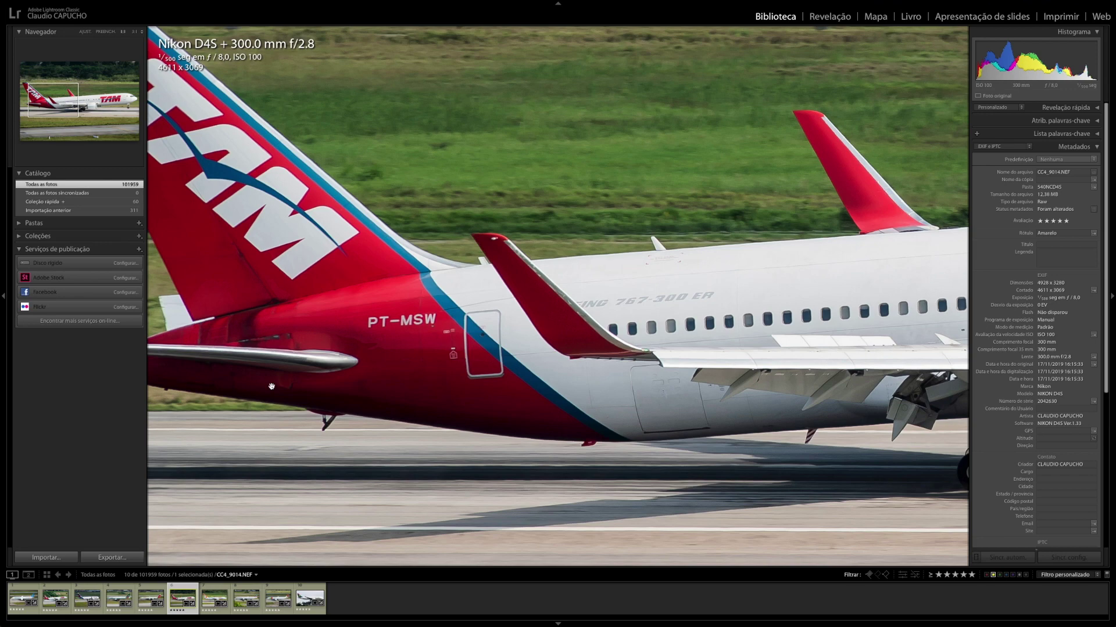
# - Zoom in on the TAM and GOL 737 photos in Lightroom to inspect them
pyautogui.click(272, 386)
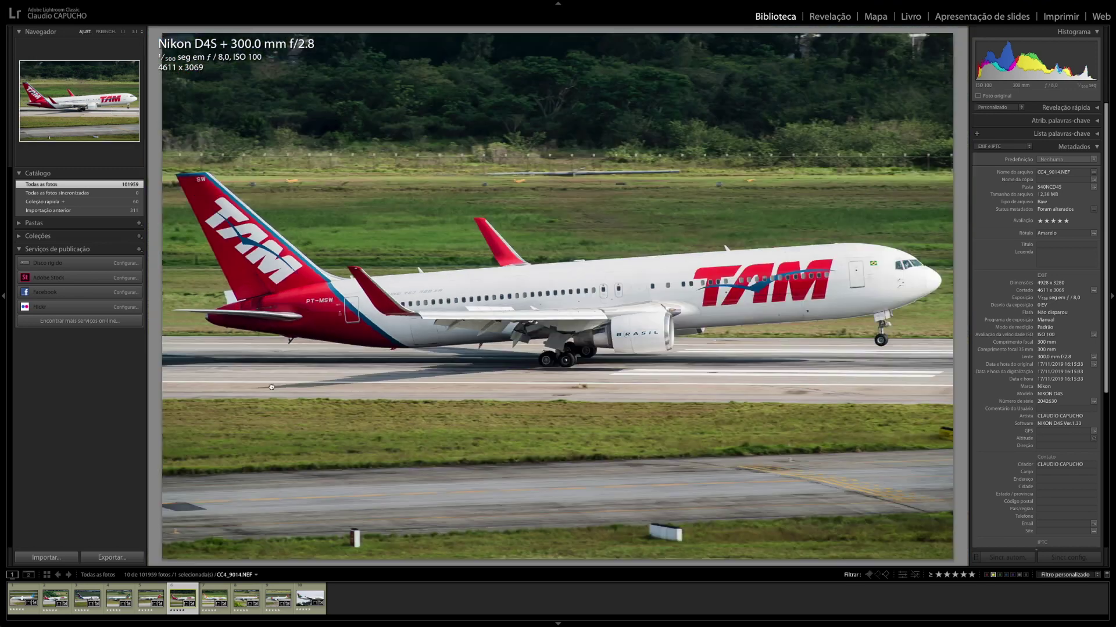
pyautogui.click(271, 386)
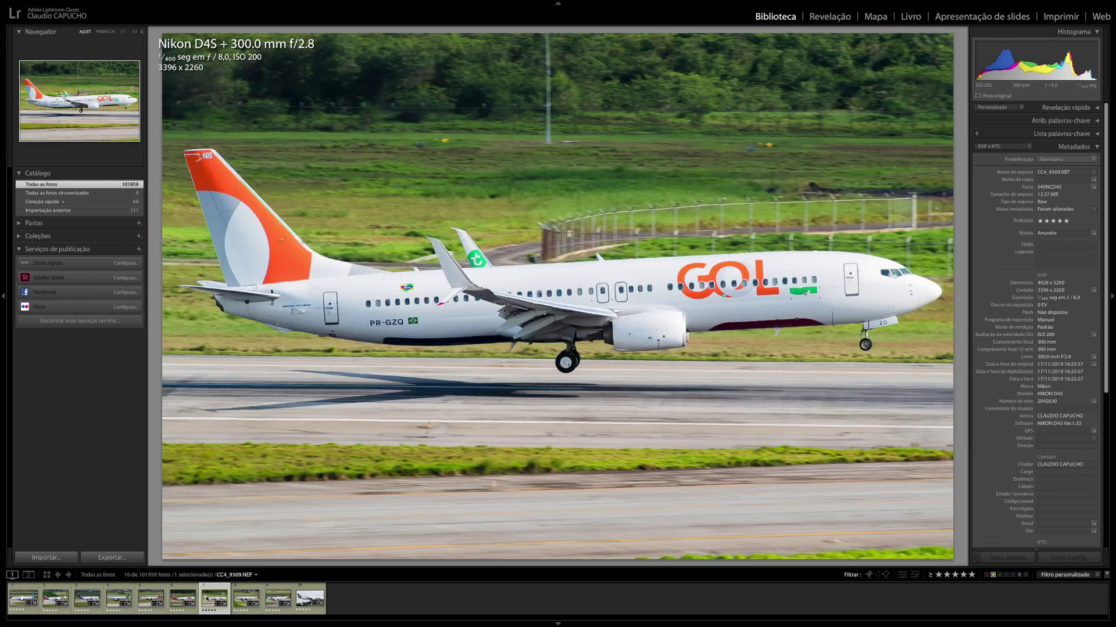
pyautogui.click(206, 597)
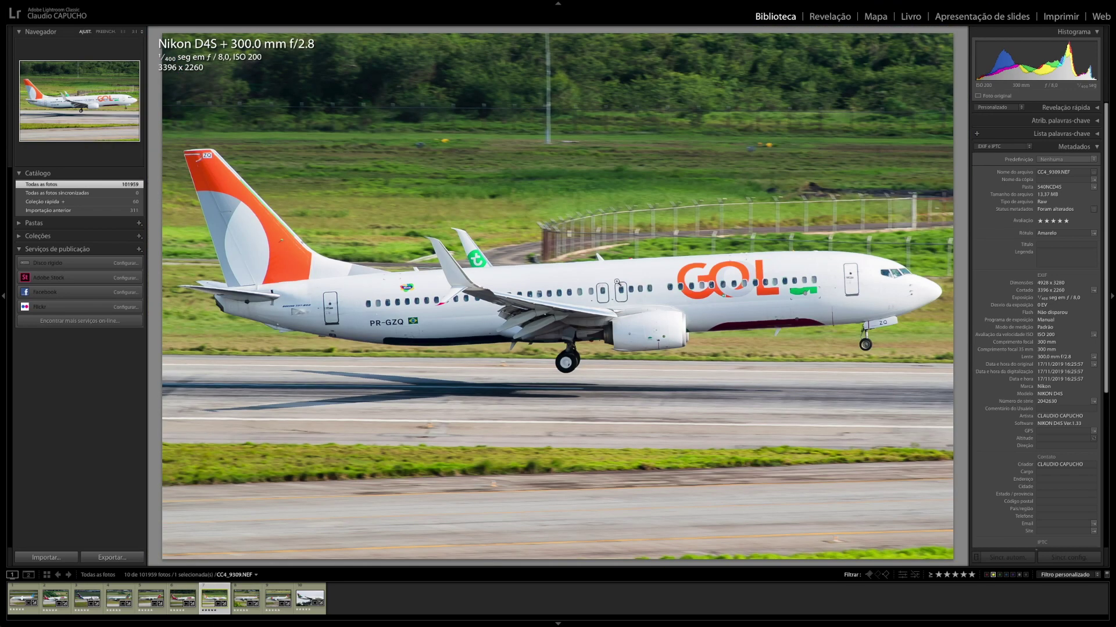
pyautogui.click(614, 282)
pyautogui.click(722, 262)
# - Raise the GOL photo's Whites from −67 to −54 in Develop, then return to Library
pyautogui.click(829, 16)
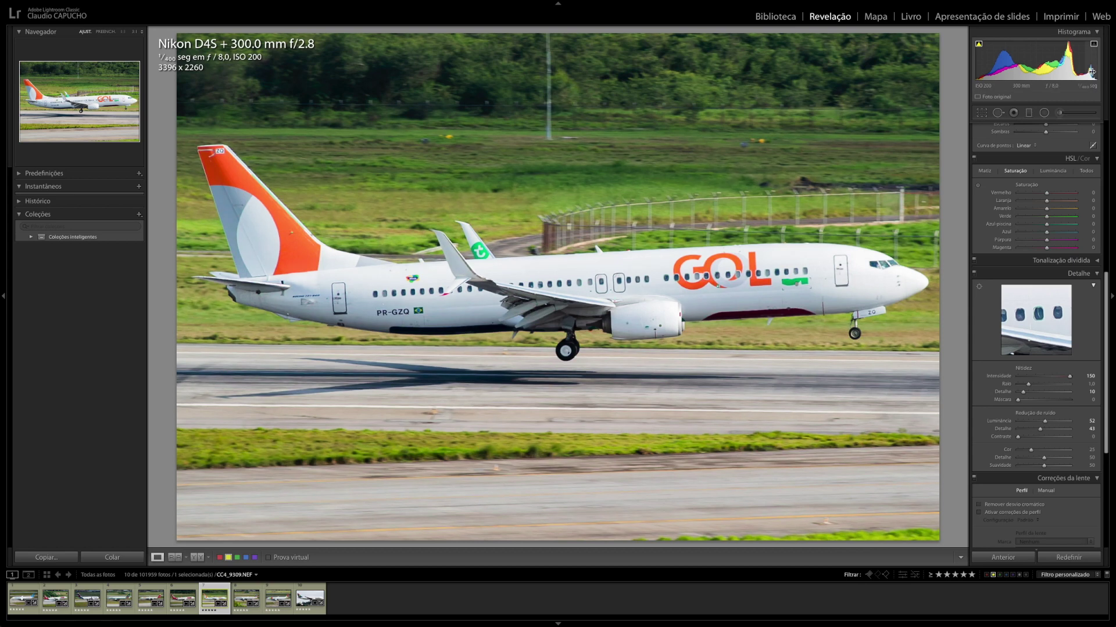
pyautogui.scroll(3, 1013, 239)
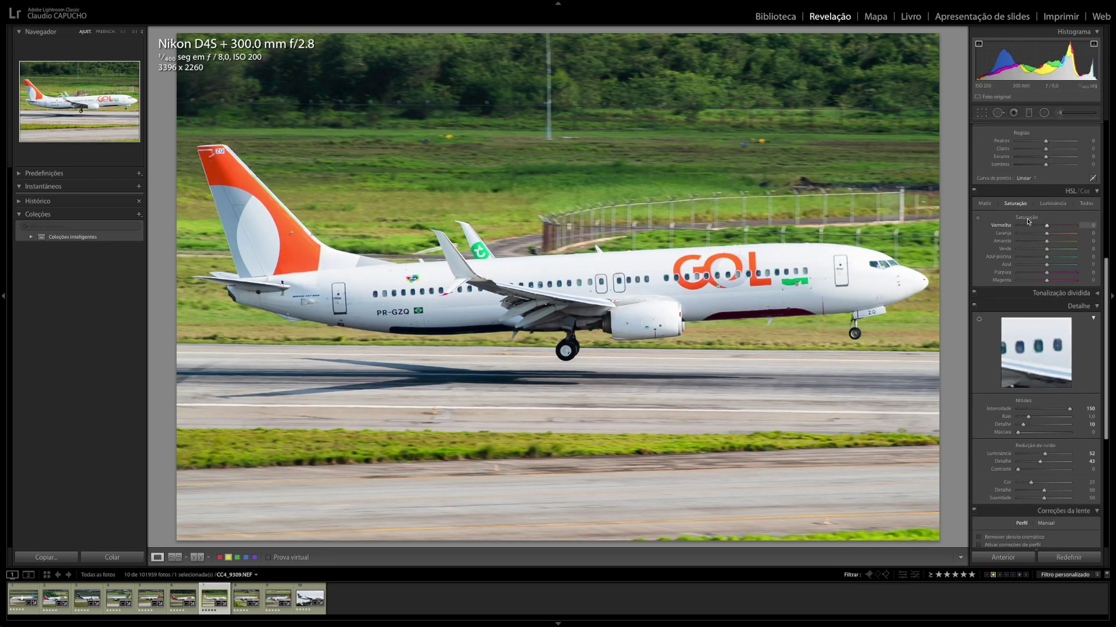
pyautogui.scroll(4, 1013, 239)
pyautogui.scroll(3, 1014, 239)
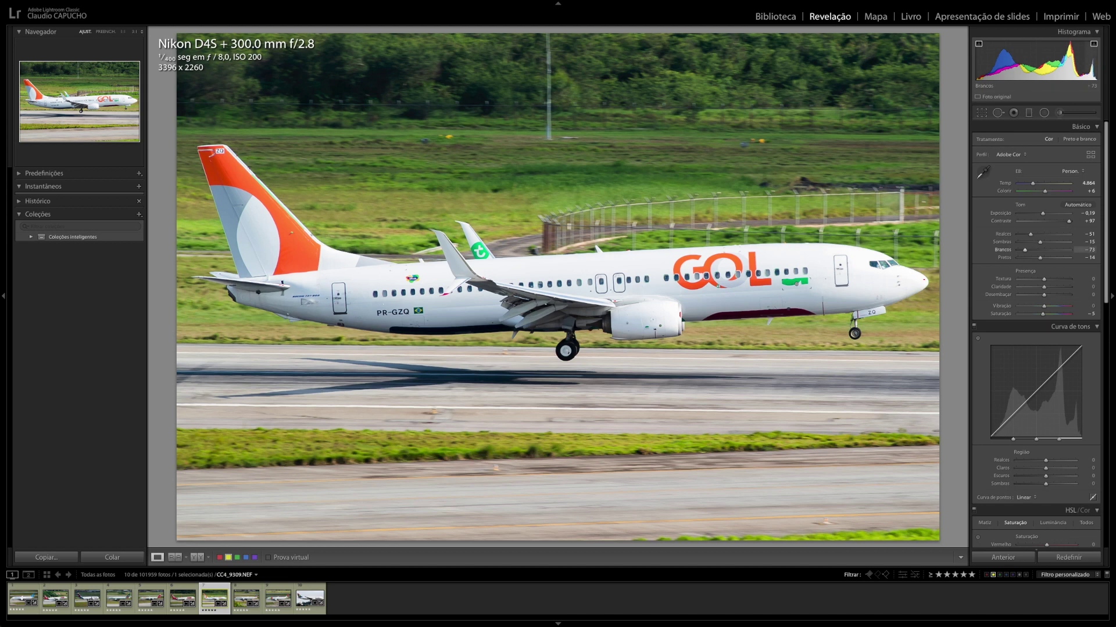
pyautogui.moveTo(1081, 64); pyautogui.dragTo(1021, 76)
pyautogui.moveTo(1072, 58); pyautogui.dragTo(1073, 58)
pyautogui.click(767, 19)
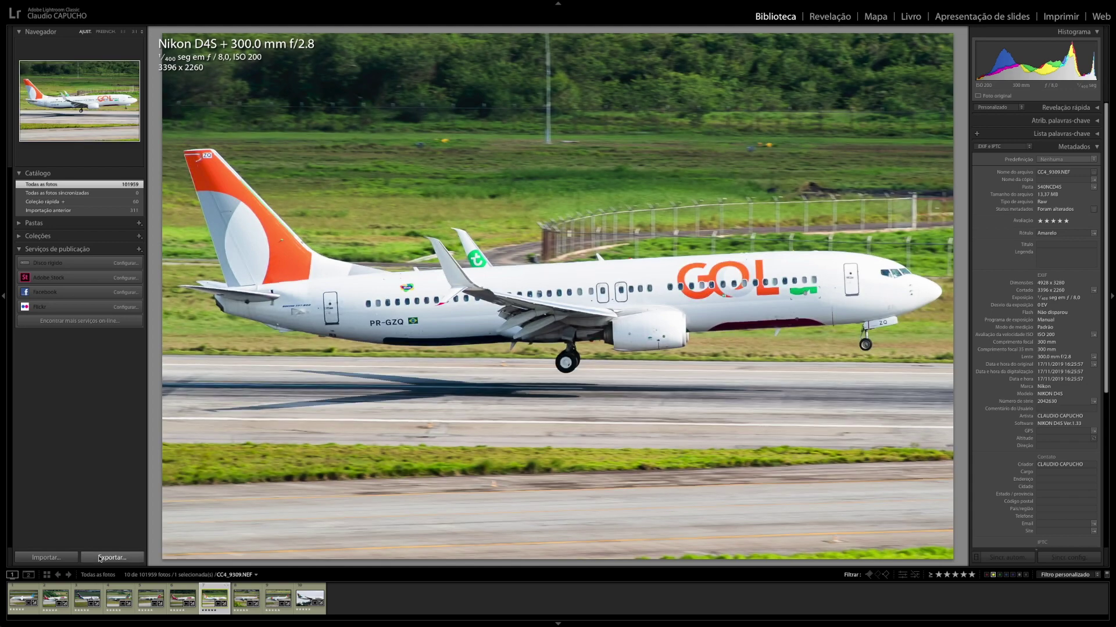
# - Export the GOL photo as CNA7-7.jpg, overwrite the old file, and return to the browser
pyautogui.click(100, 559)
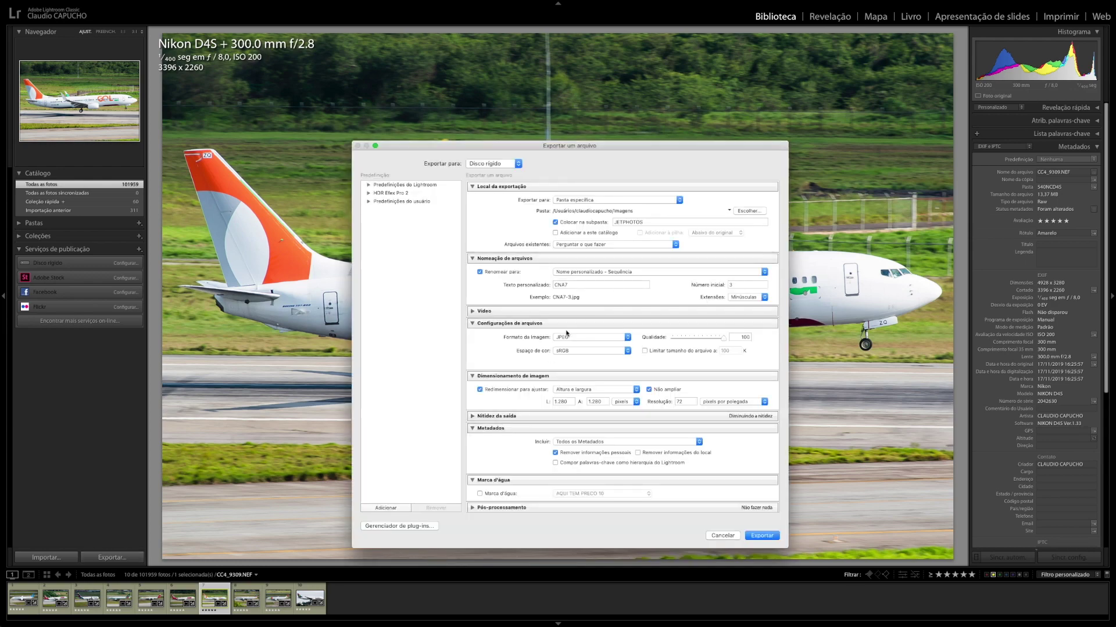
pyautogui.click(748, 284)
pyautogui.press('Return')
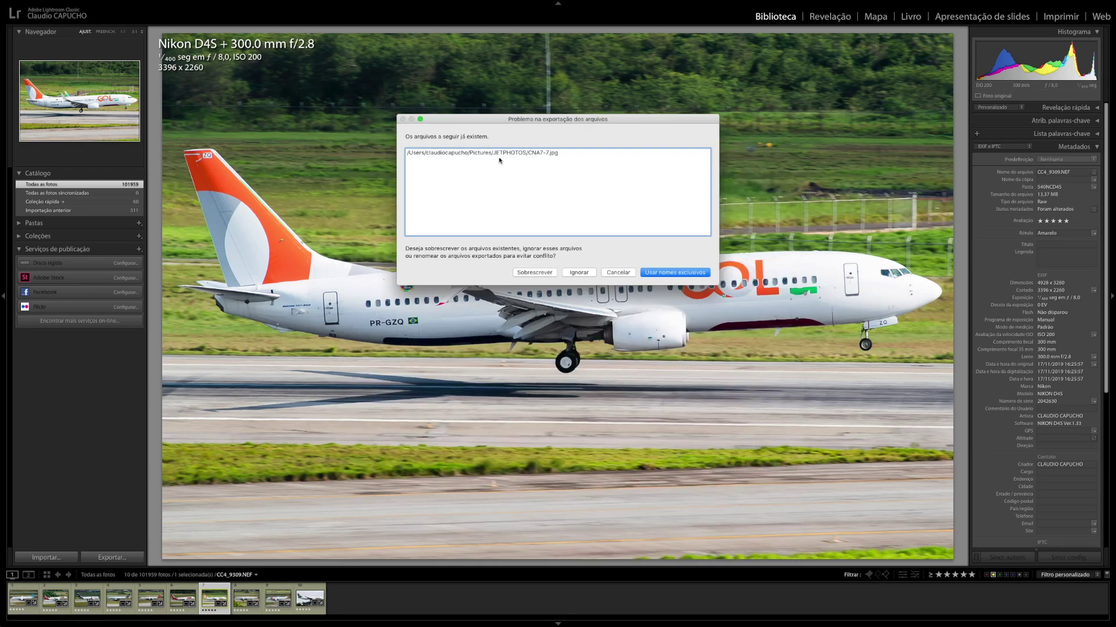
pyautogui.click(539, 273)
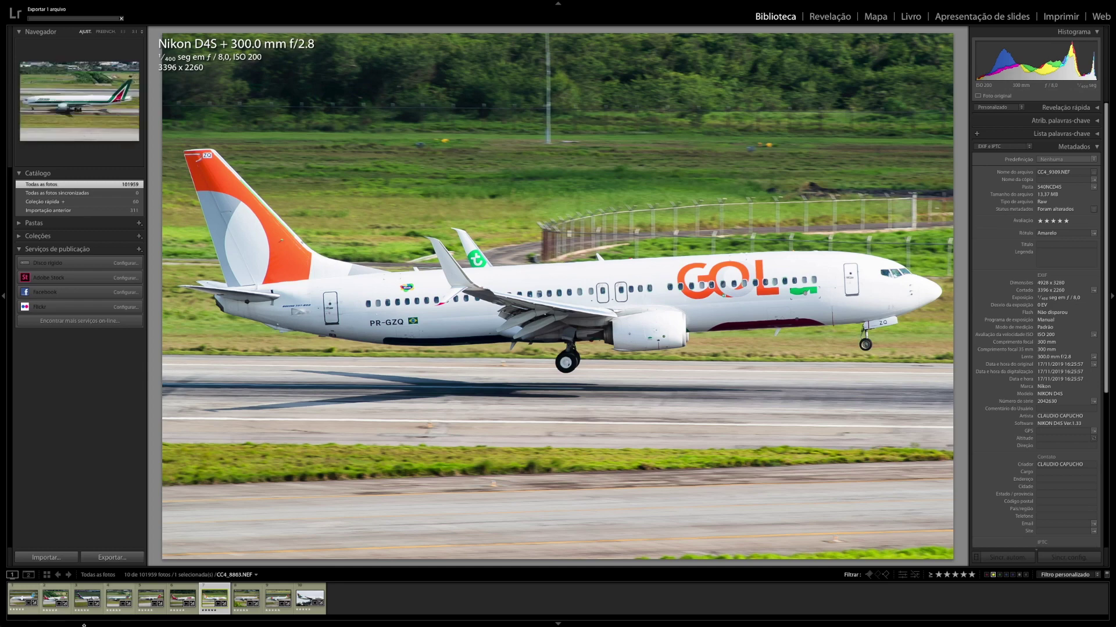
pyautogui.press('super+Tab')
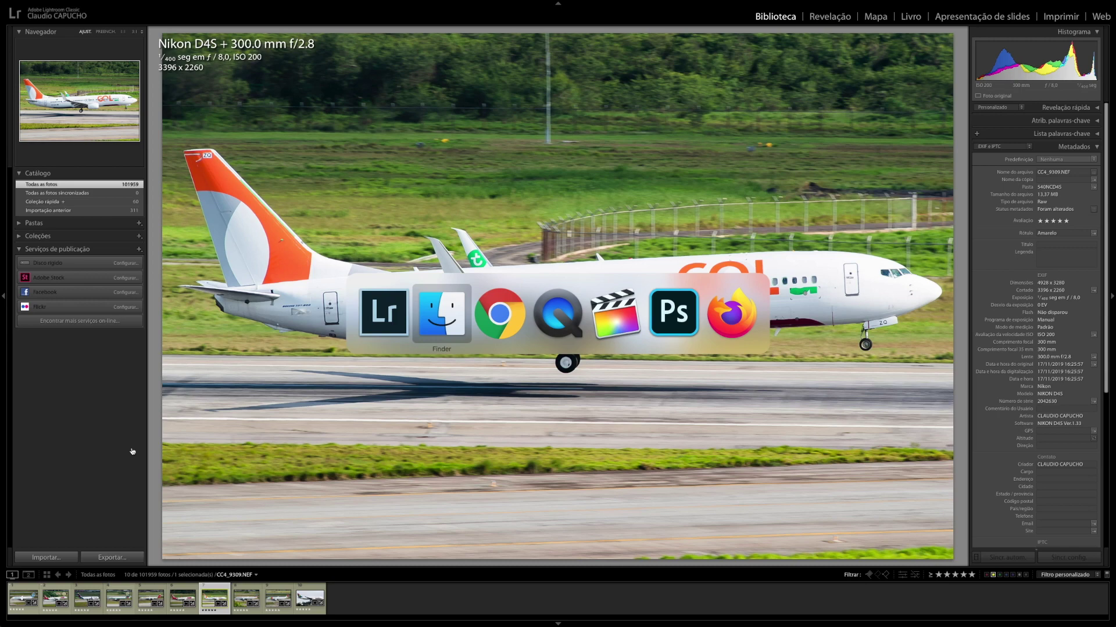
pyautogui.press('super+Tab')
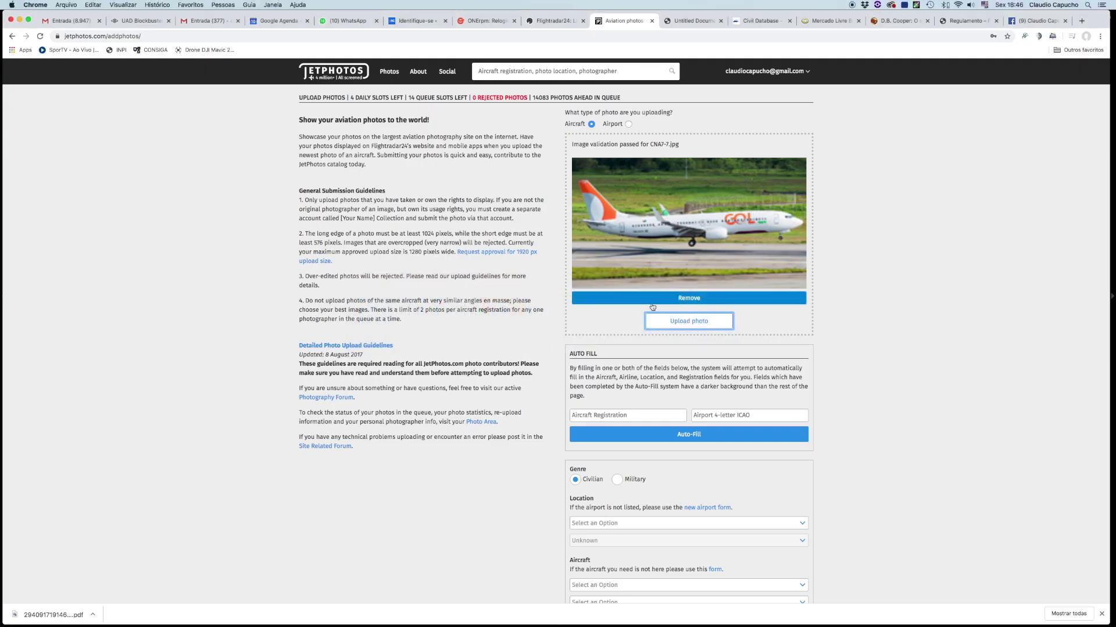
# - Load the re-exported CNA7-7.jpg into a fresh Add photos upload form
pyautogui.click(663, 320)
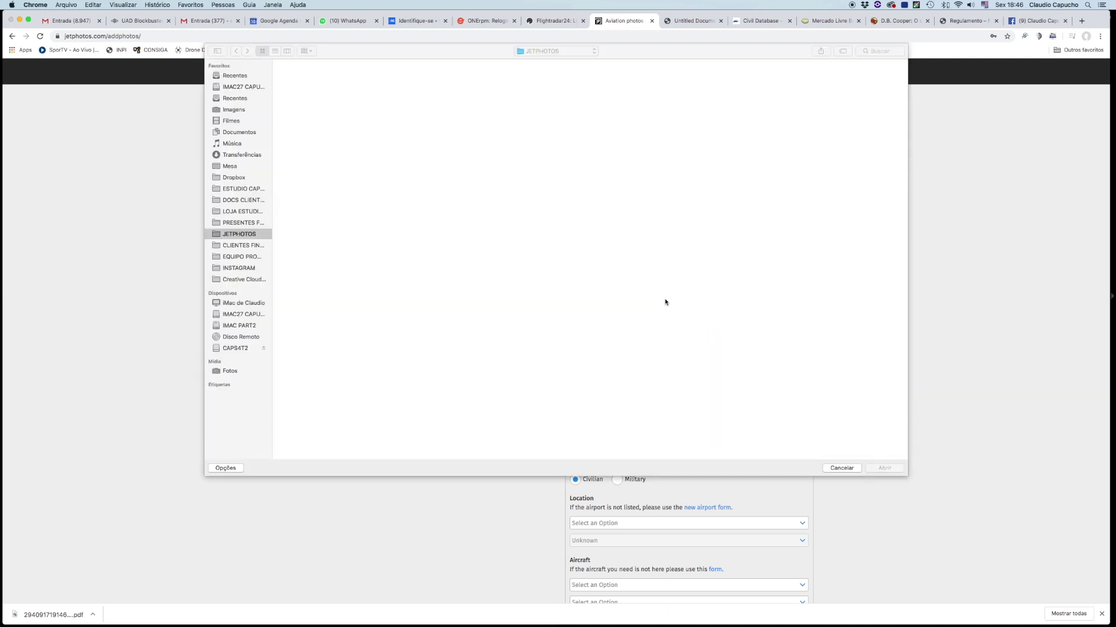
pyautogui.press('Return')
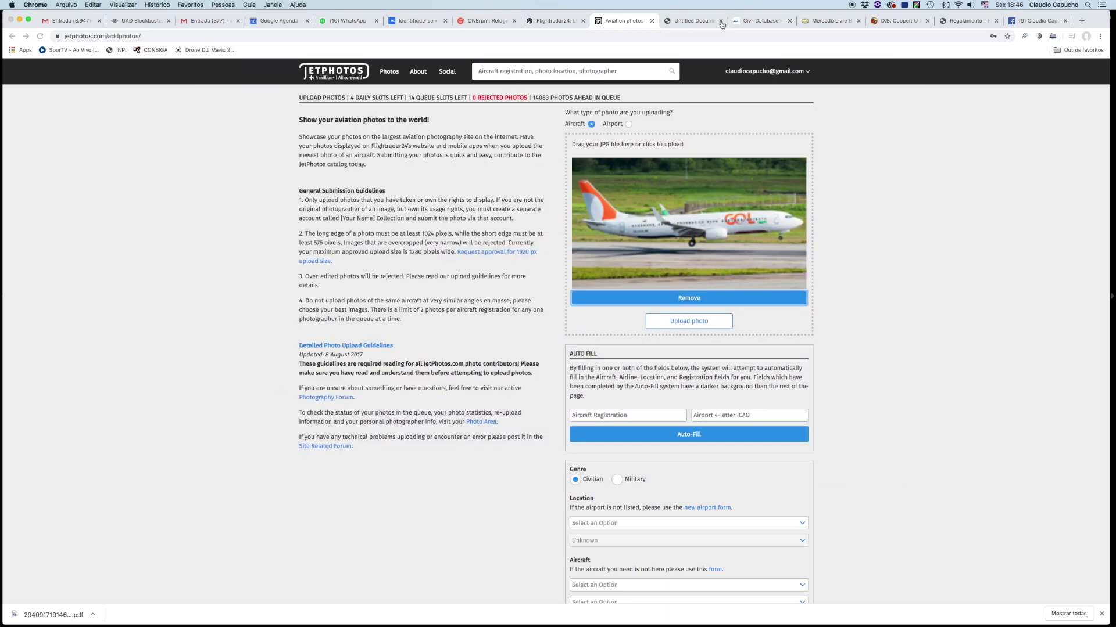
pyautogui.click(754, 106)
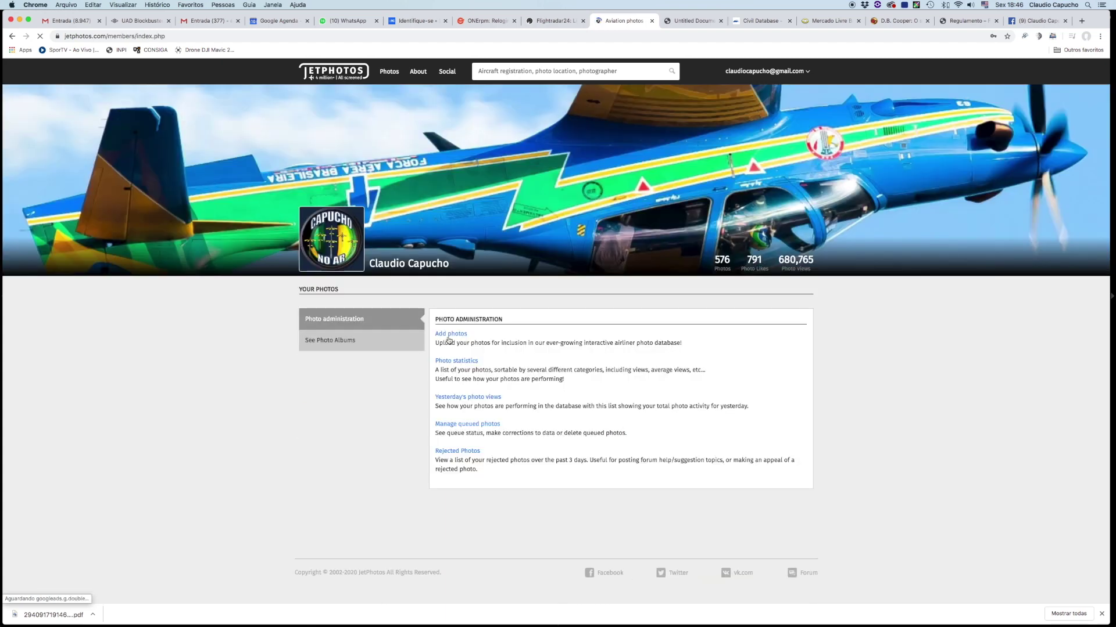
pyautogui.click(449, 336)
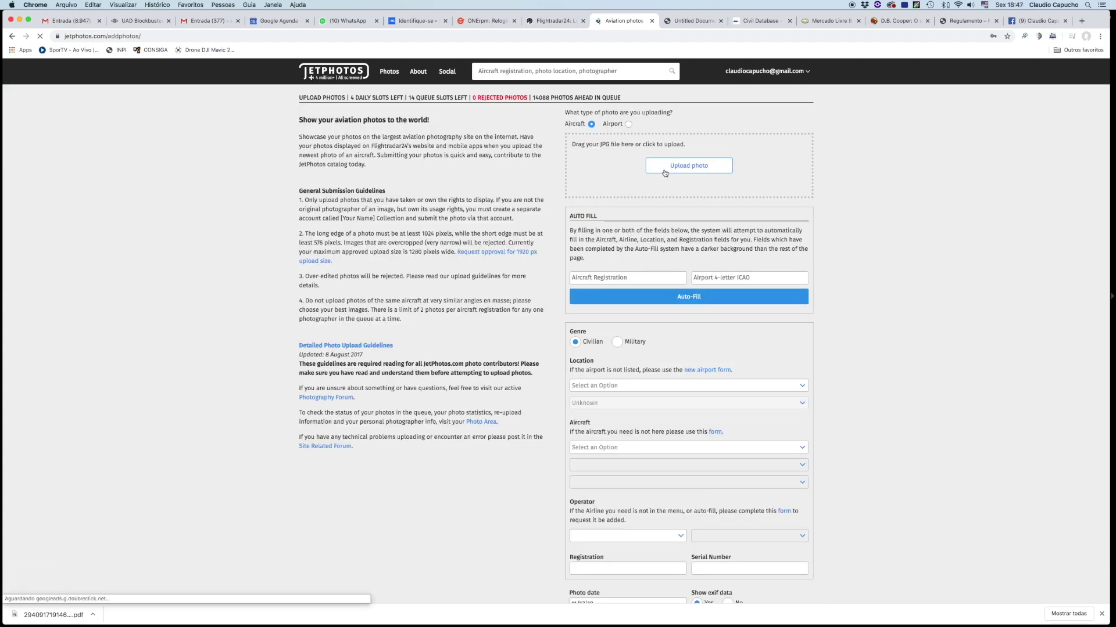
pyautogui.click(664, 173)
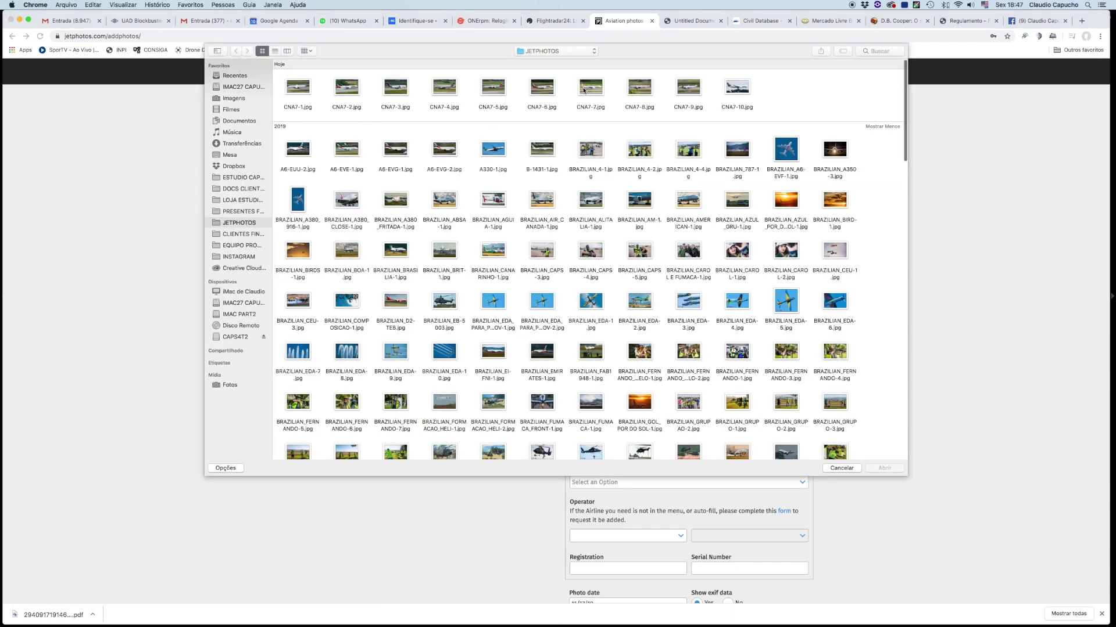
pyautogui.doubleClick(584, 90)
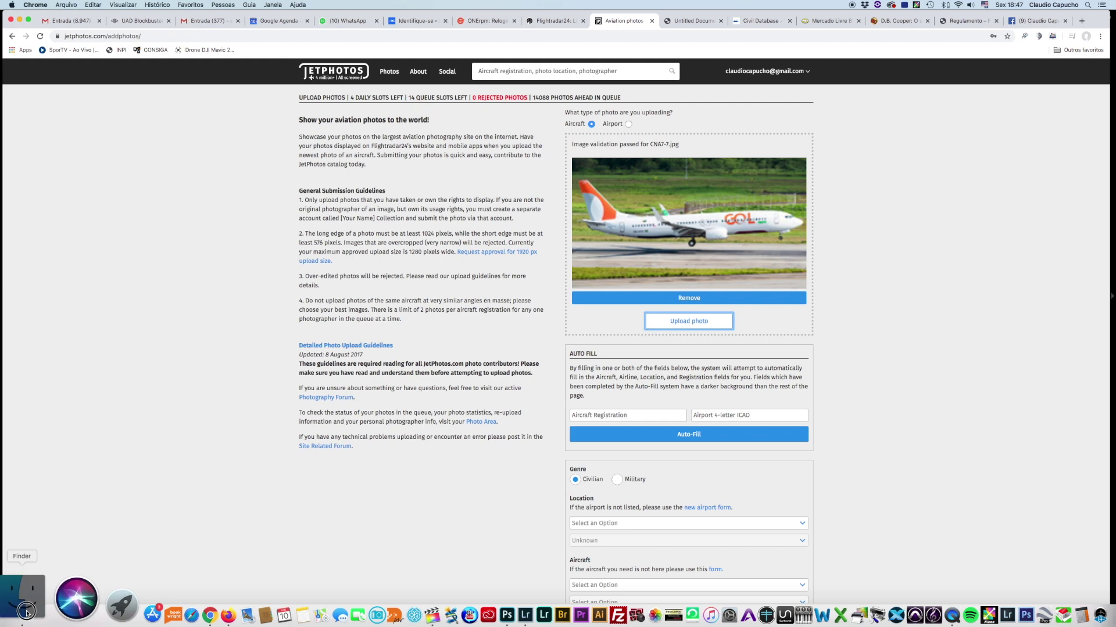
# - Quick Look CNA7-7.jpg in Finder, then begin entering the aircraft registration
pyautogui.click(26, 610)
pyautogui.click(633, 459)
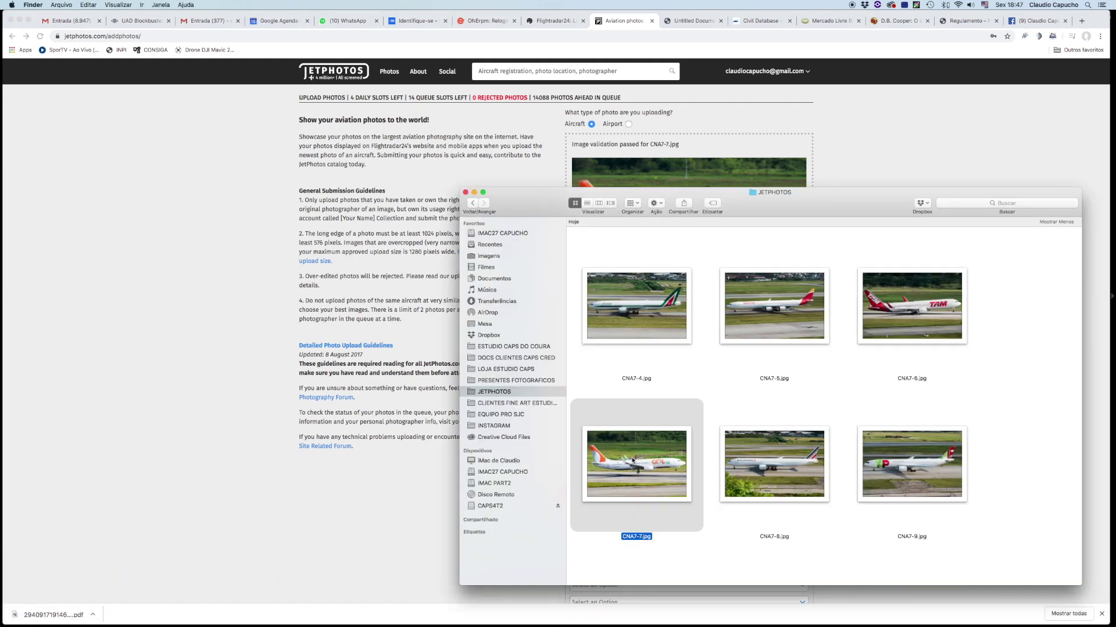
pyautogui.press('space')
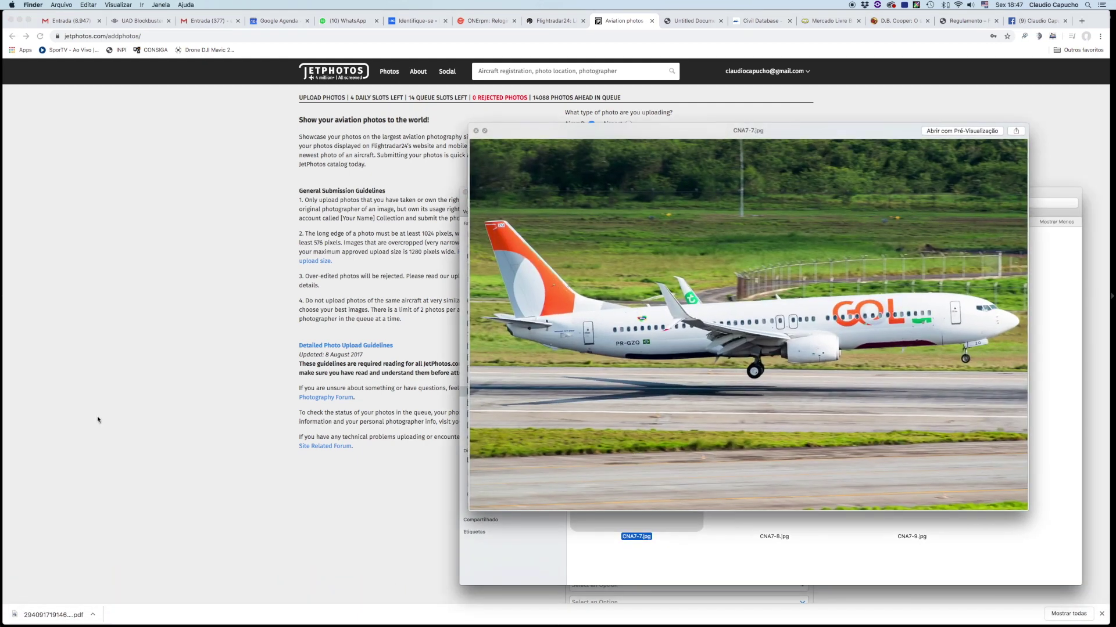
pyautogui.press('Return')
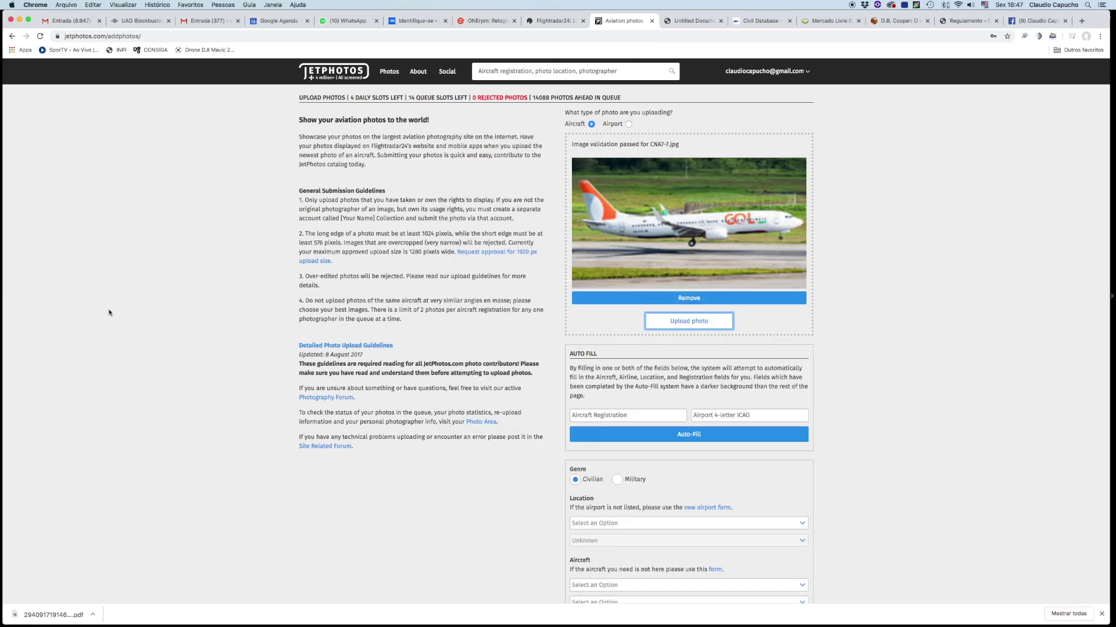
pyautogui.click(587, 415)
# - Enter registration PR-GZQ and airport SBGR, and auto-fill the aircraft details
pyautogui.write('PR-GZQ')
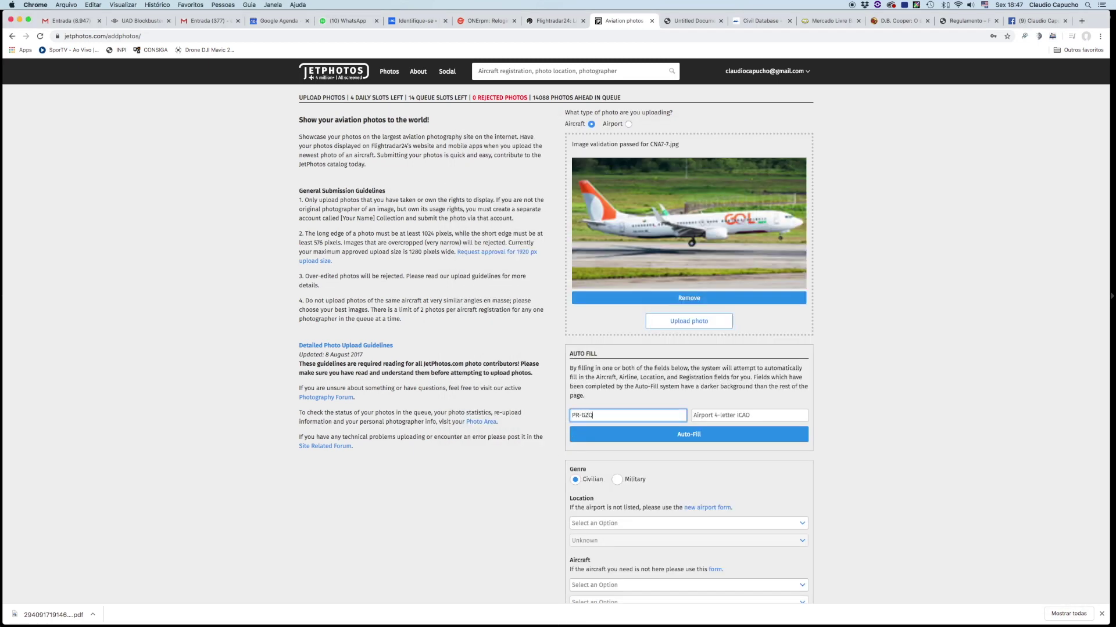
pyautogui.click(712, 416)
pyautogui.write('SBGR')
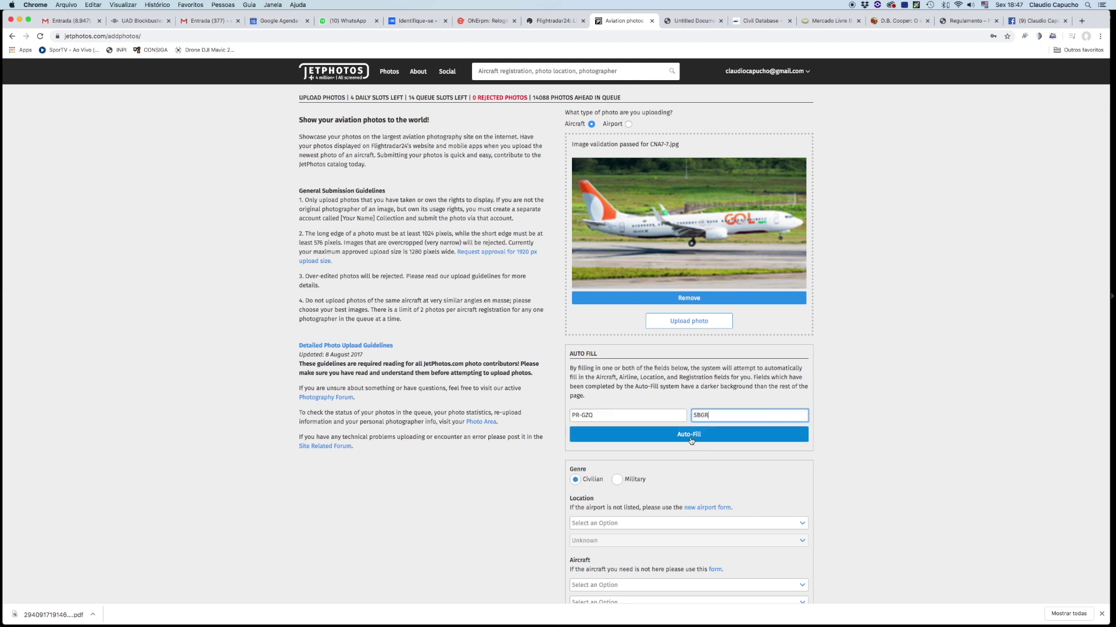
pyautogui.click(691, 441)
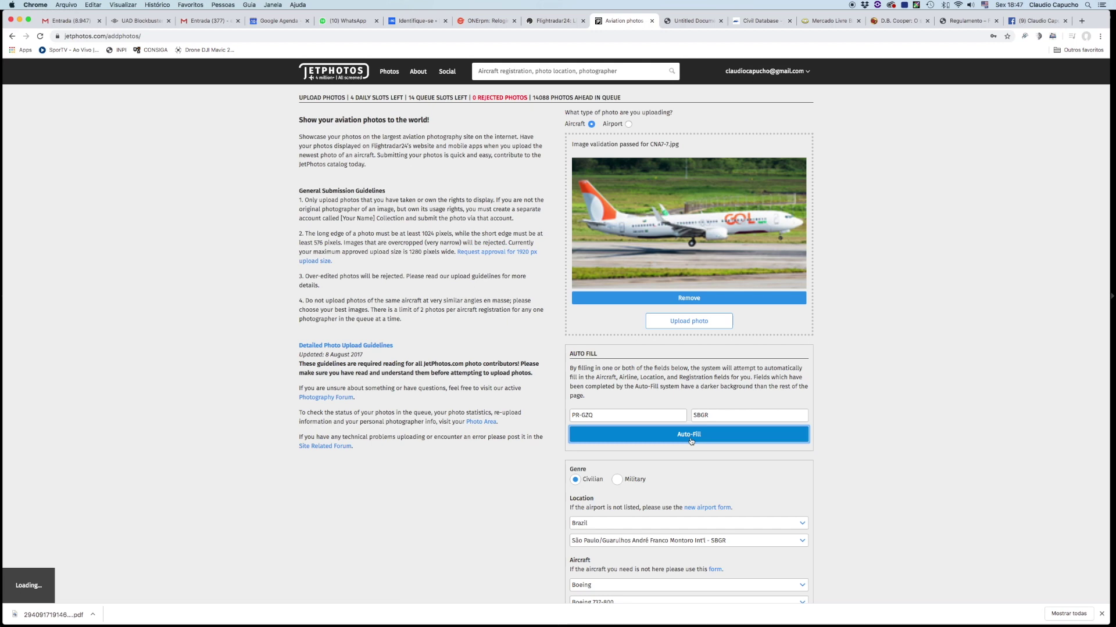
# - Check the photo in Lightroom, then submit the GOL PR-GZQ photo to the screening queue
pyautogui.scroll(-2, 821, 367)
pyautogui.scroll(-1, 821, 367)
pyautogui.scroll(-2, 821, 369)
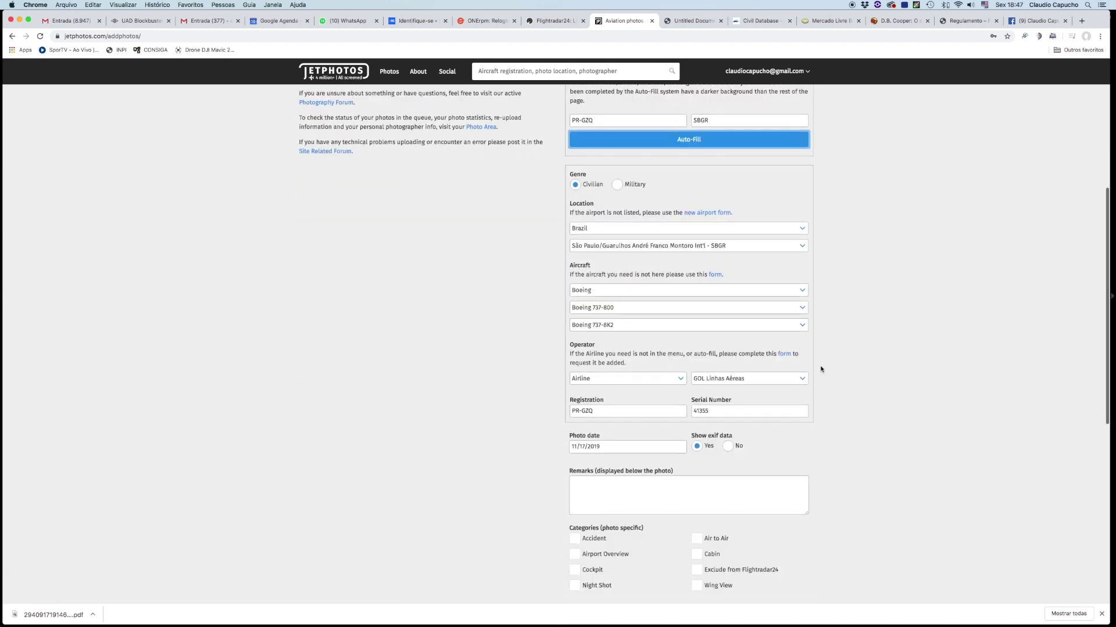
pyautogui.scroll(-1, 820, 367)
pyautogui.scroll(-1, 821, 366)
pyautogui.scroll(-3, 820, 360)
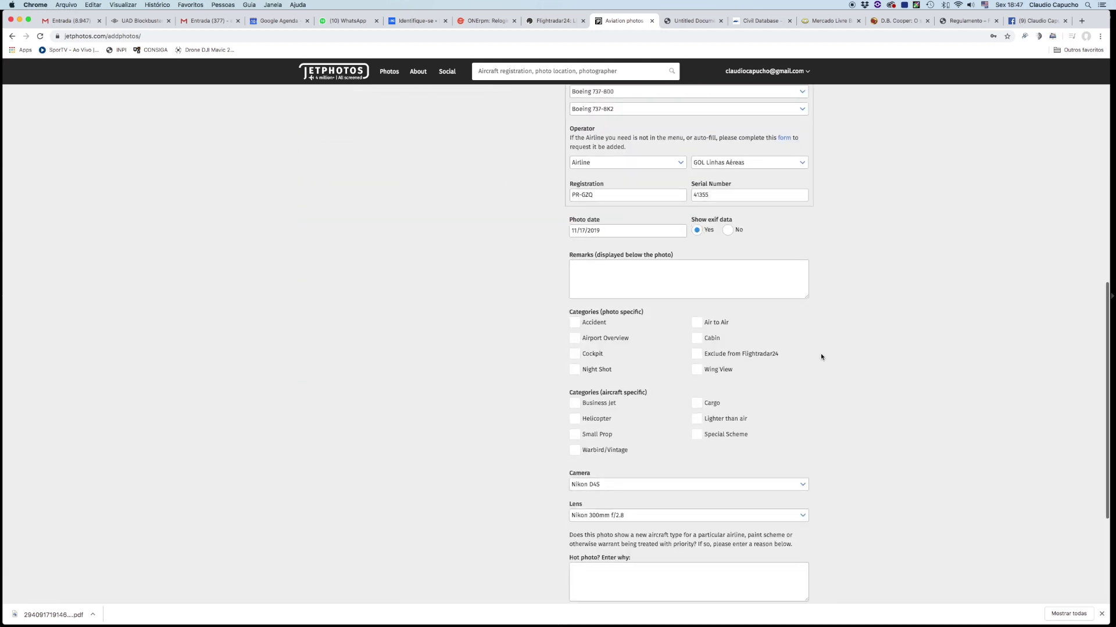
pyautogui.moveTo(433, 596)
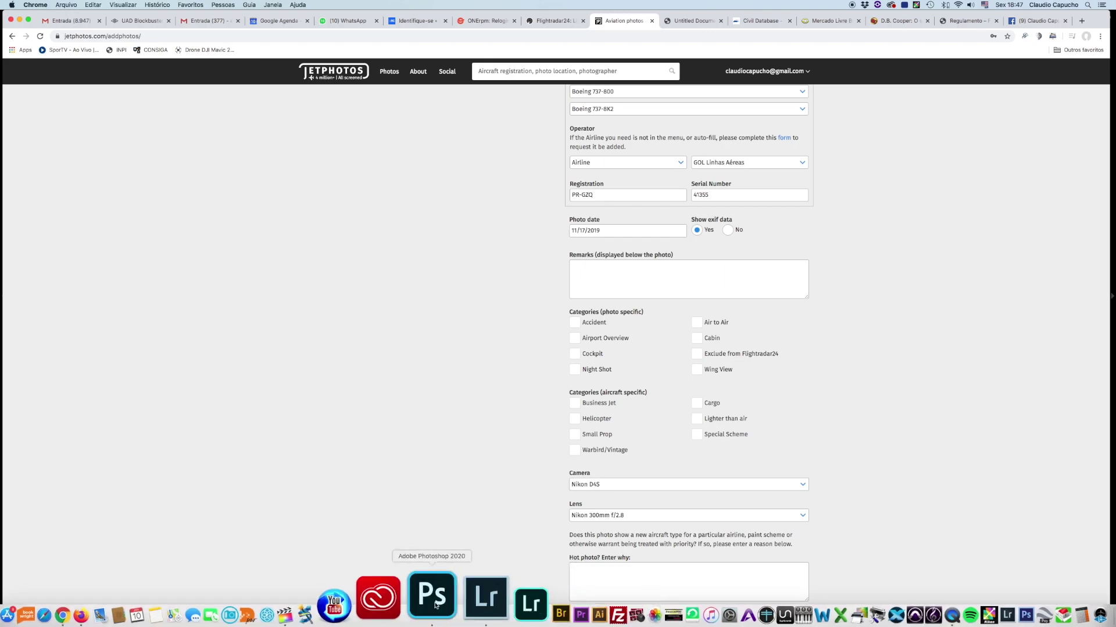
pyautogui.click(452, 607)
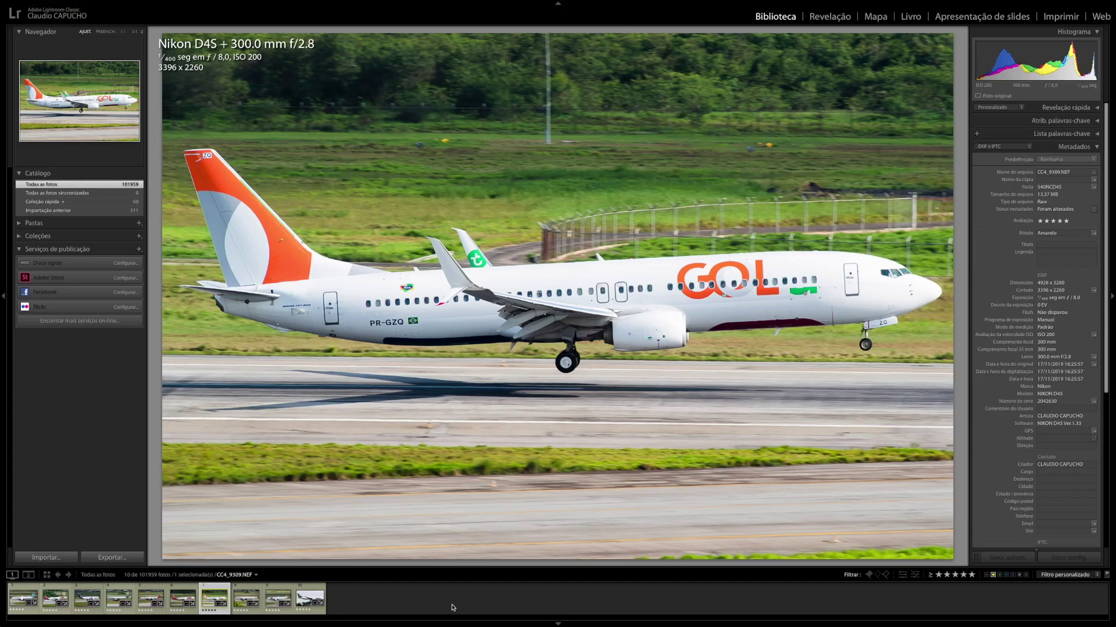
pyautogui.press('super+Tab')
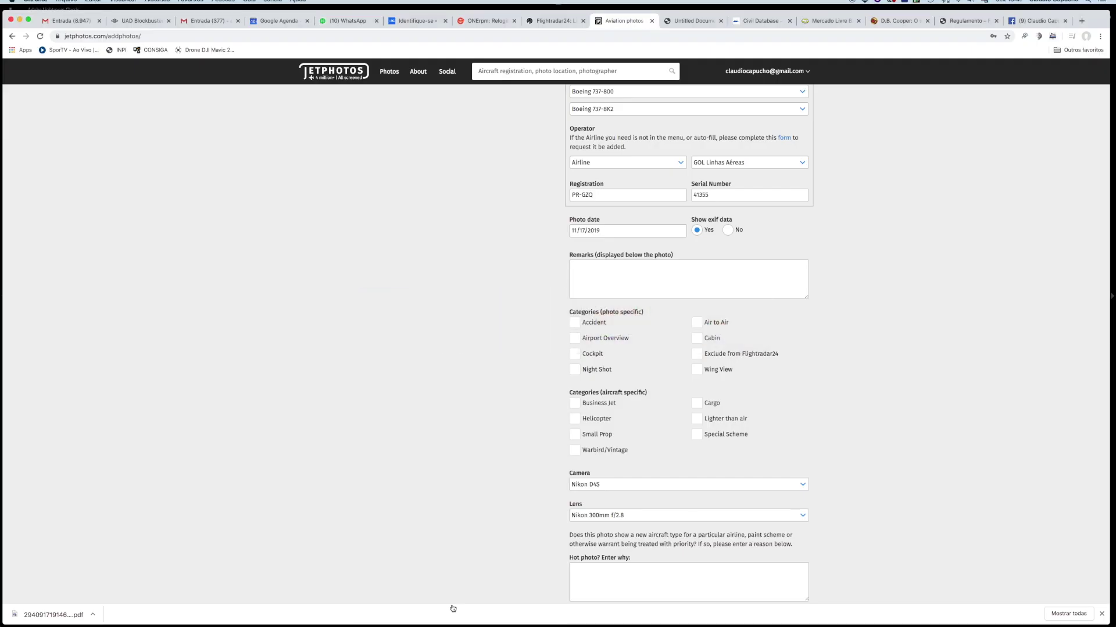
pyautogui.scroll(-1, 494, 495)
pyautogui.scroll(-1, 508, 474)
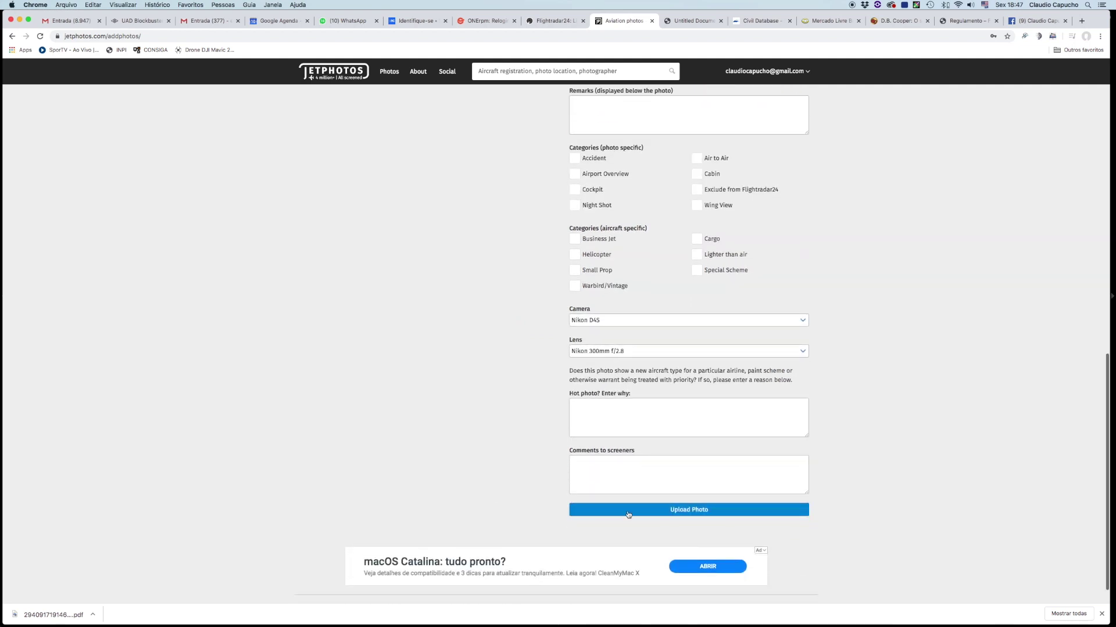
pyautogui.click(628, 515)
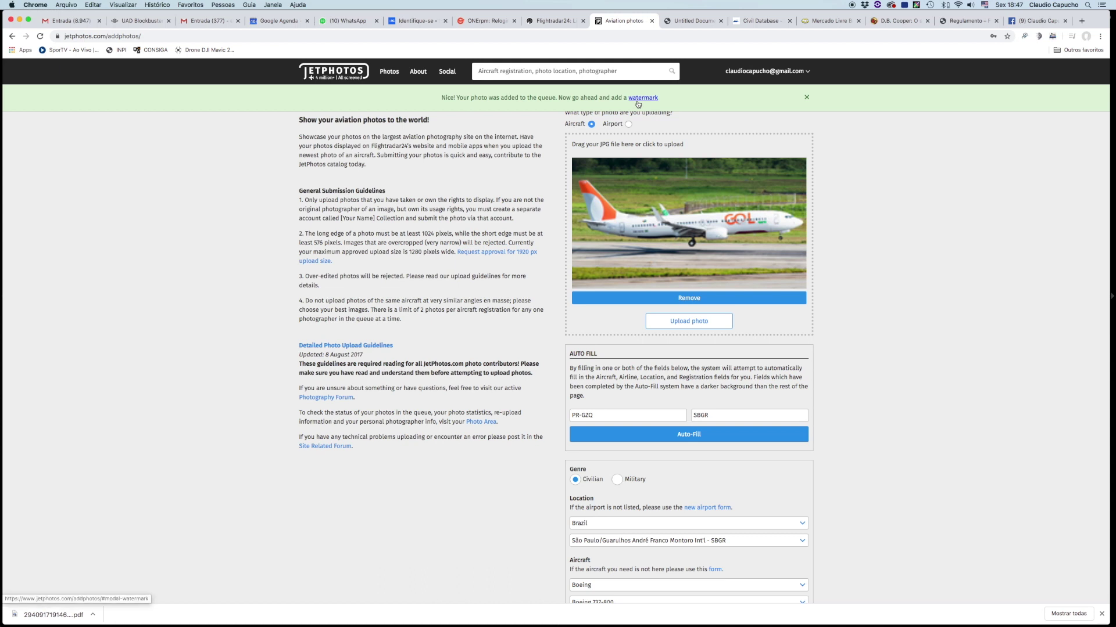
# - Place the JetPhotos watermark at the GOL photo's lower centre at about half opacity and apply it
pyautogui.click(637, 102)
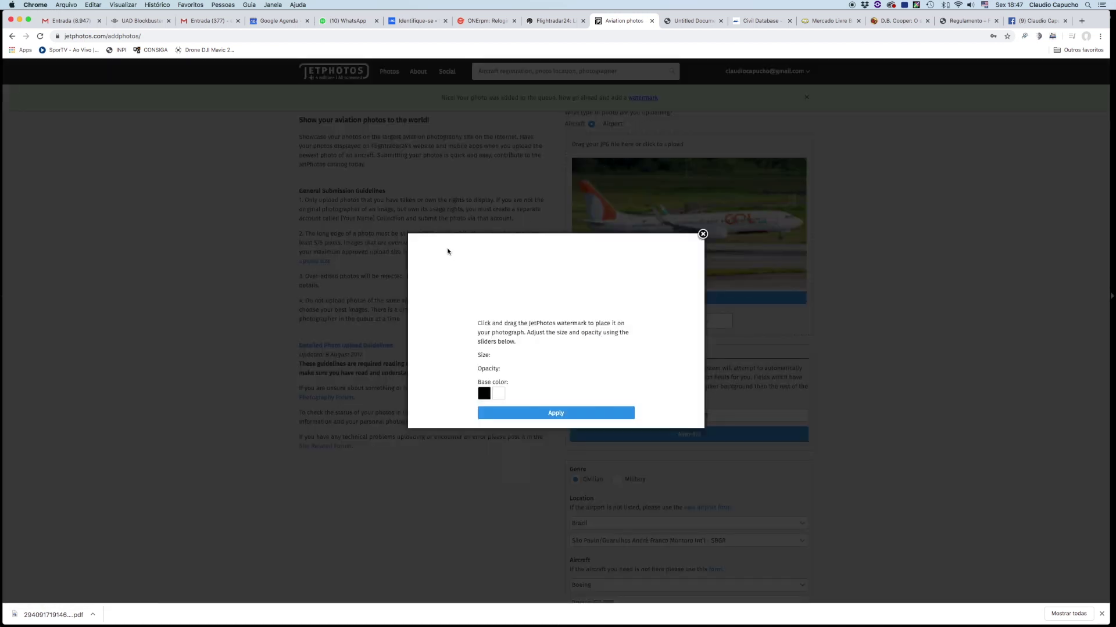
pyautogui.moveTo(480, 189); pyautogui.dragTo(566, 309)
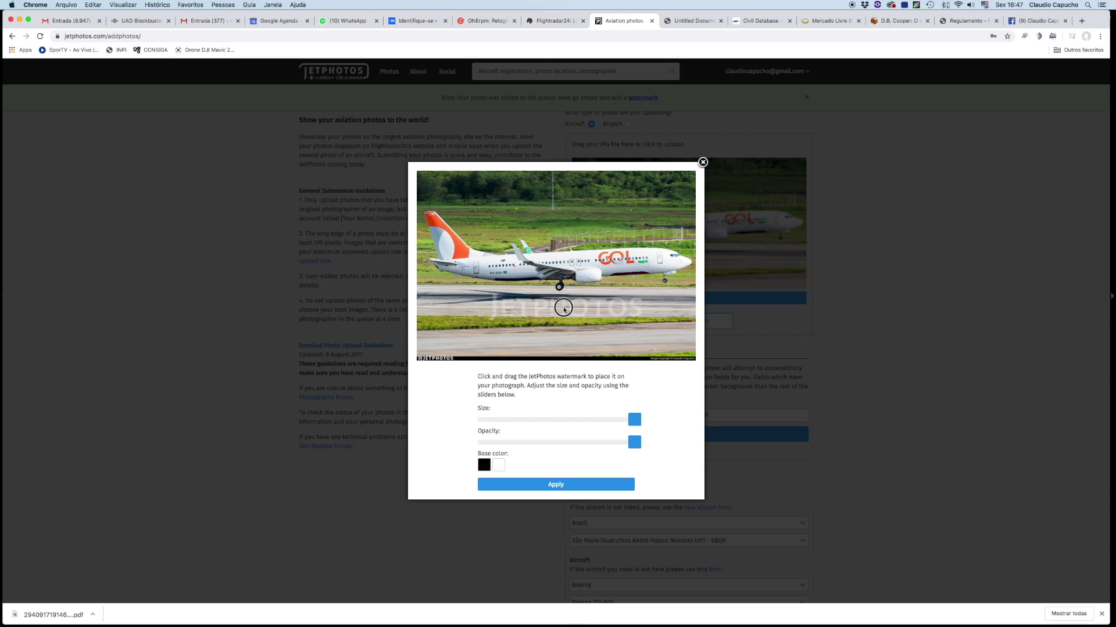
pyautogui.click(559, 443)
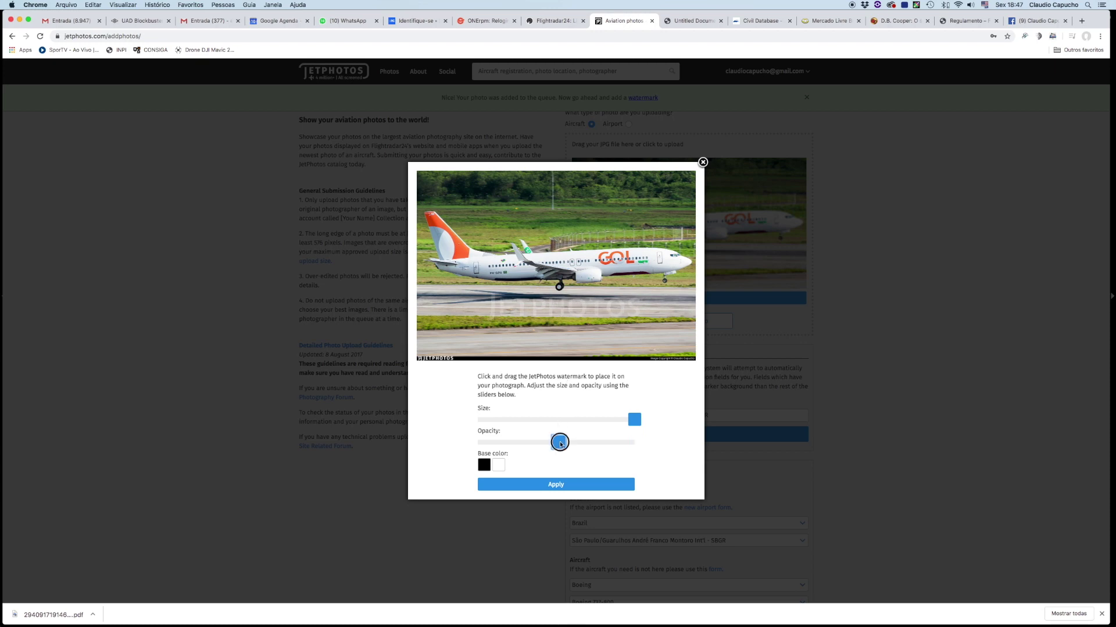
pyautogui.click(571, 487)
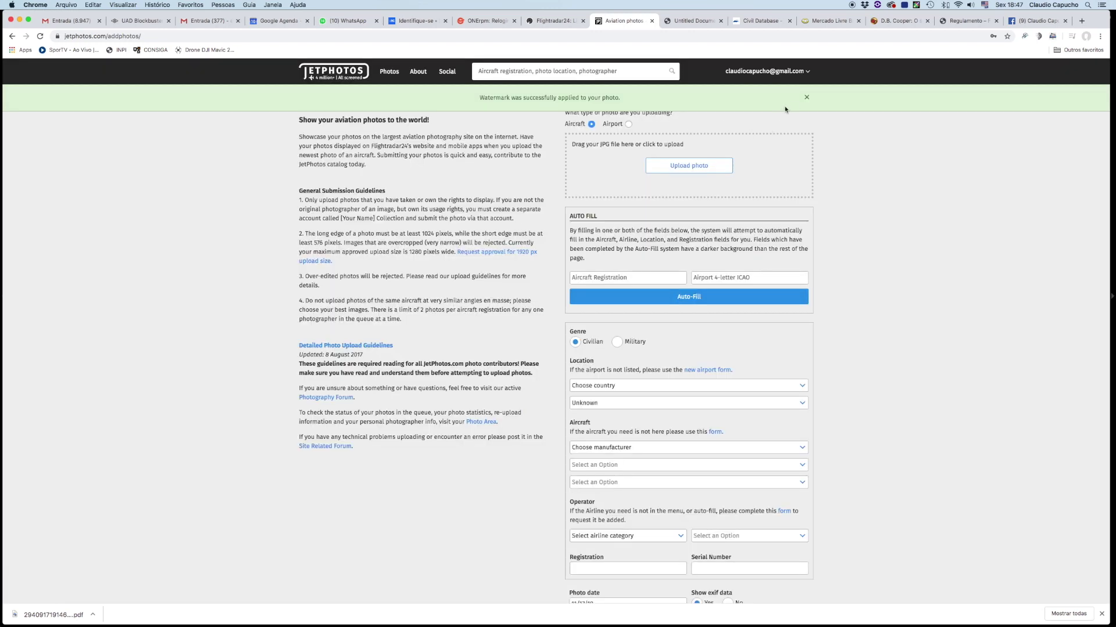
pyautogui.click(806, 98)
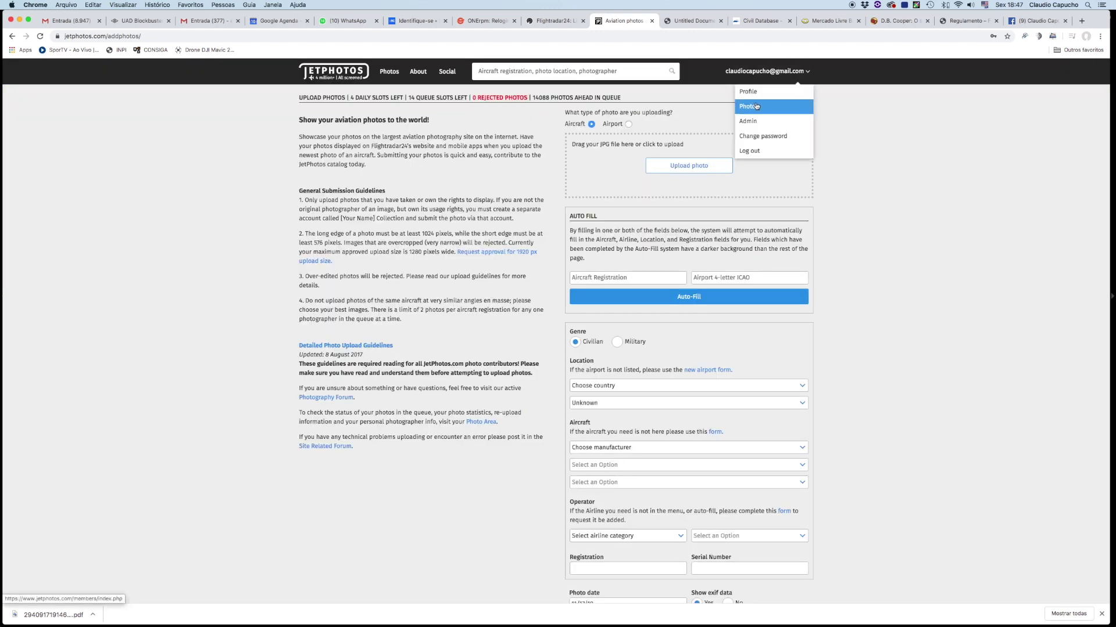
# - Upload CNA7-8.jpg, the Air France photo, through Photos > Add photos until it passes validation
pyautogui.click(758, 108)
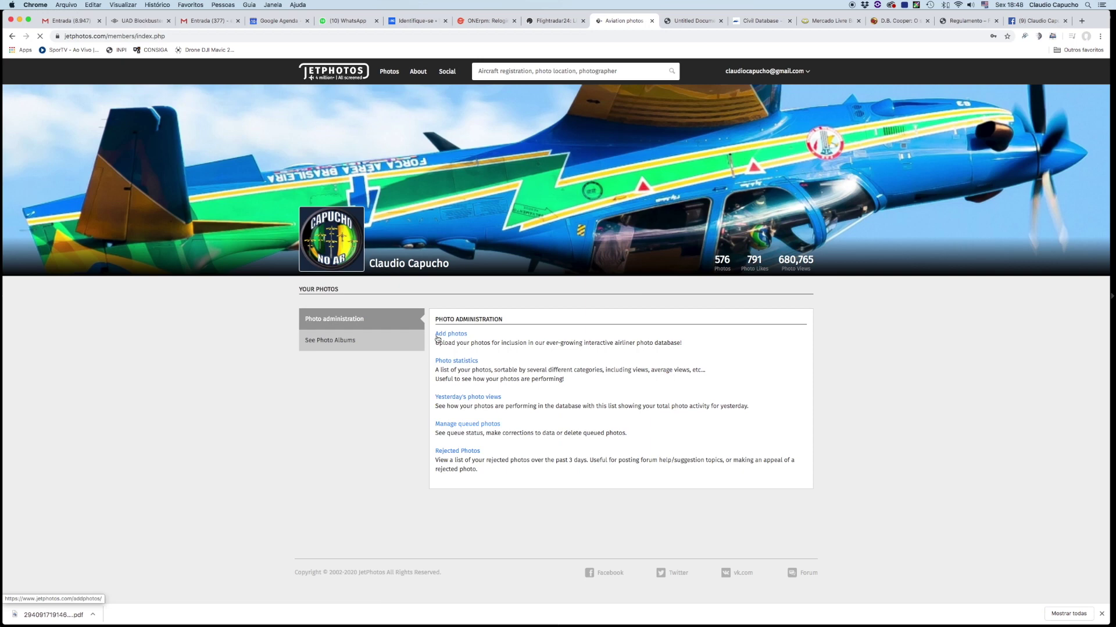
pyautogui.click(444, 336)
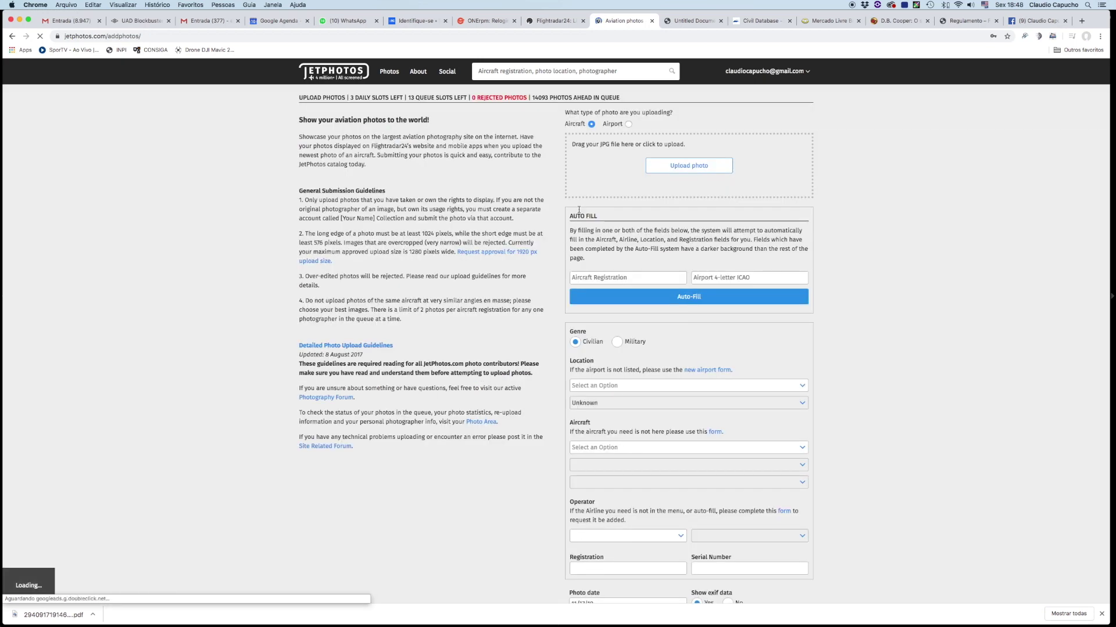
pyautogui.click(662, 168)
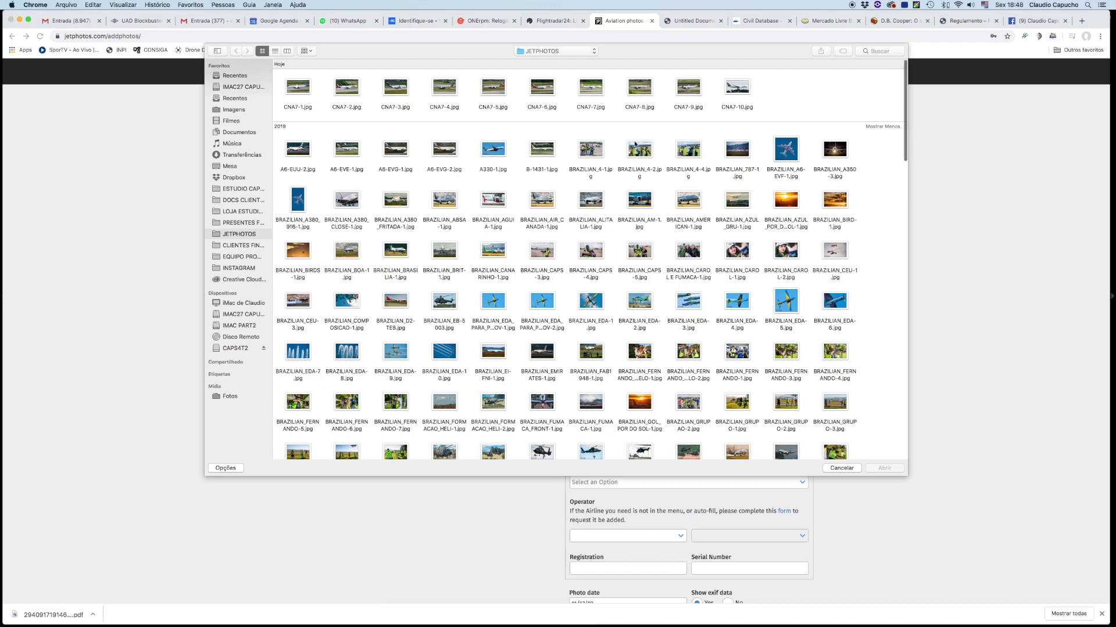
pyautogui.doubleClick(640, 88)
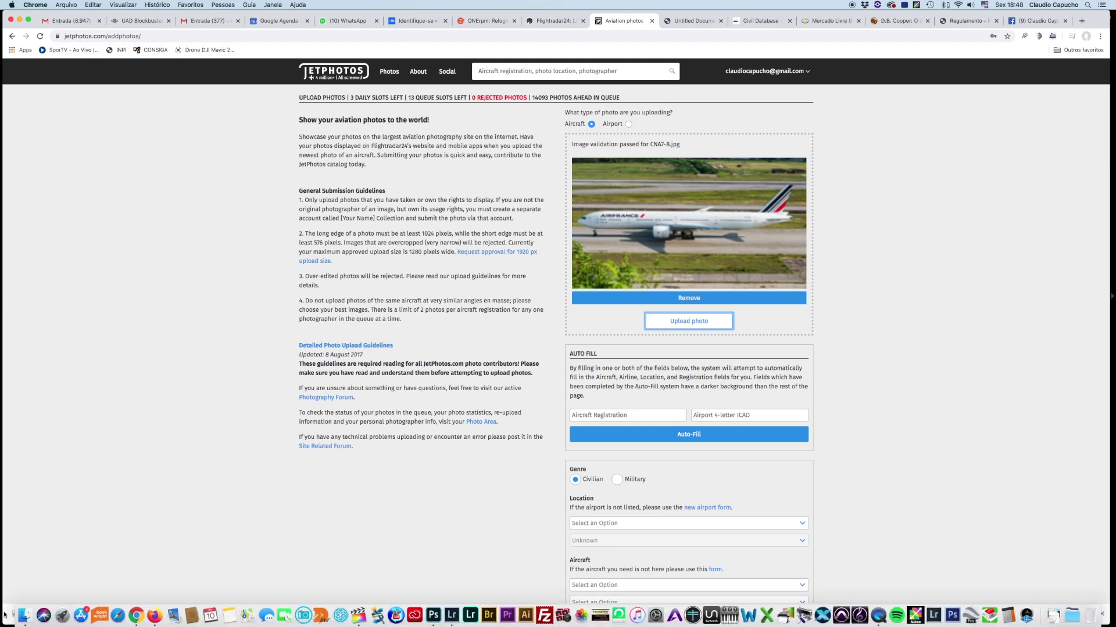
pyautogui.click(22, 610)
pyautogui.press('space')
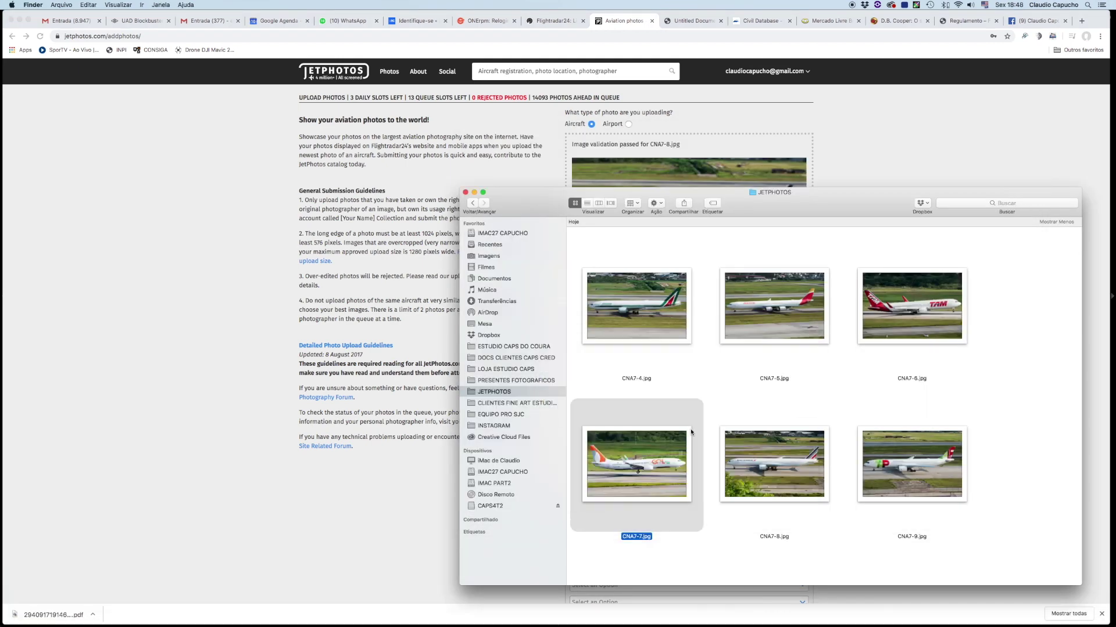
# - Preview CNA7-8.jpg full size to read registration F-GSQL, then show the Air France original in Lightroom
pyautogui.click(749, 452)
pyautogui.press('space')
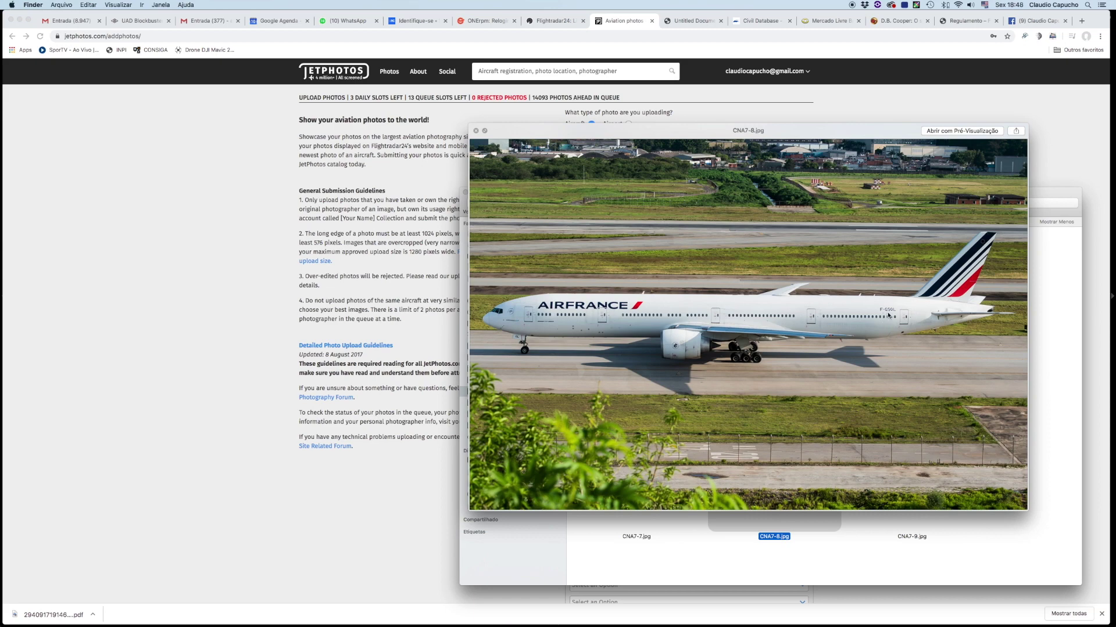
pyautogui.scroll(3, 888, 315)
pyautogui.scroll(3, 888, 314)
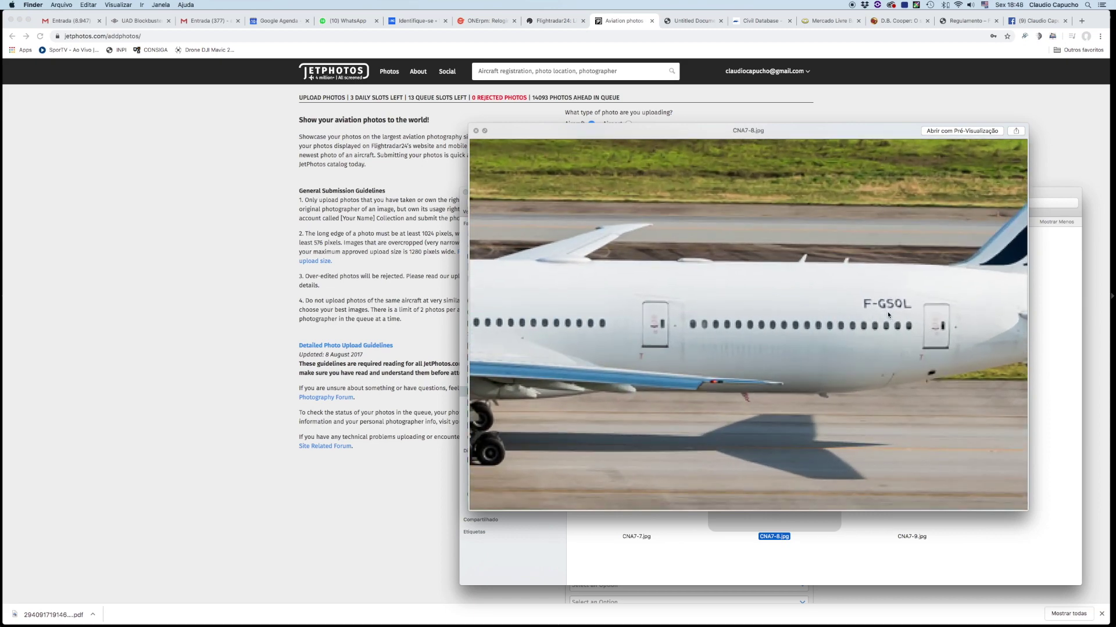
pyautogui.press('space')
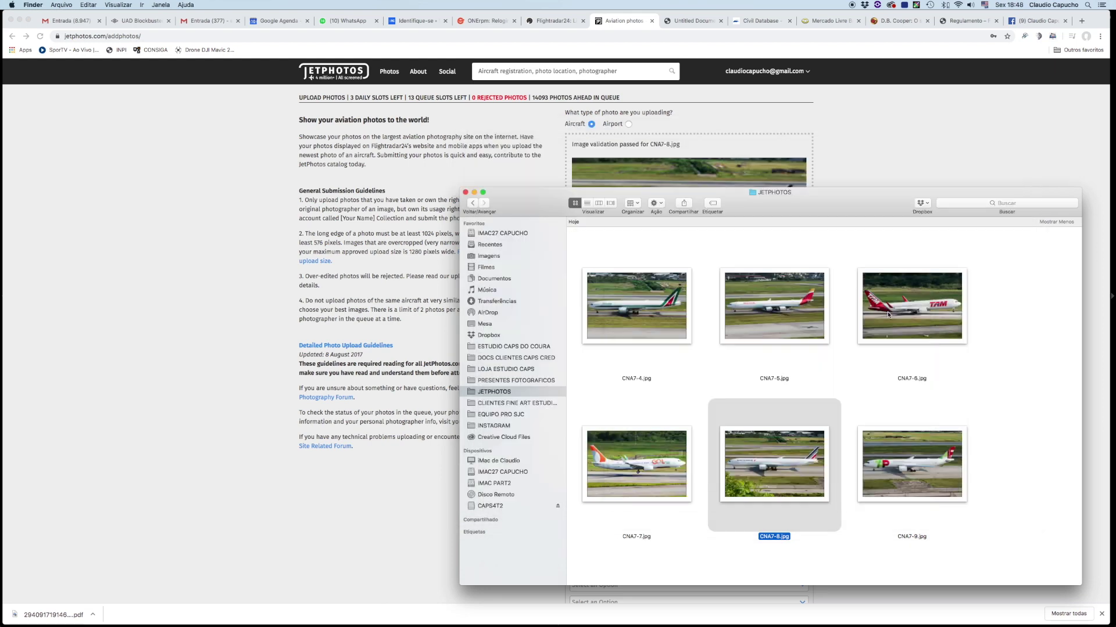
pyautogui.click(450, 616)
pyautogui.press('Right')
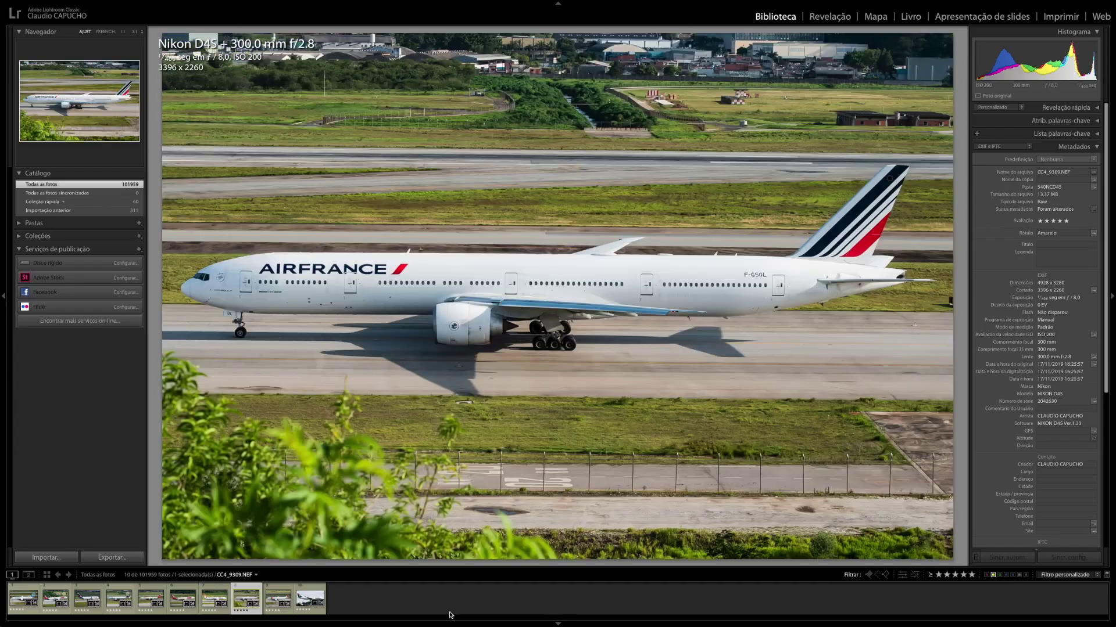
# - Zoom to 1:1 on CC4_9494.NEF and pan the fuselage to confirm registration F-GSQL
pyautogui.click(758, 278)
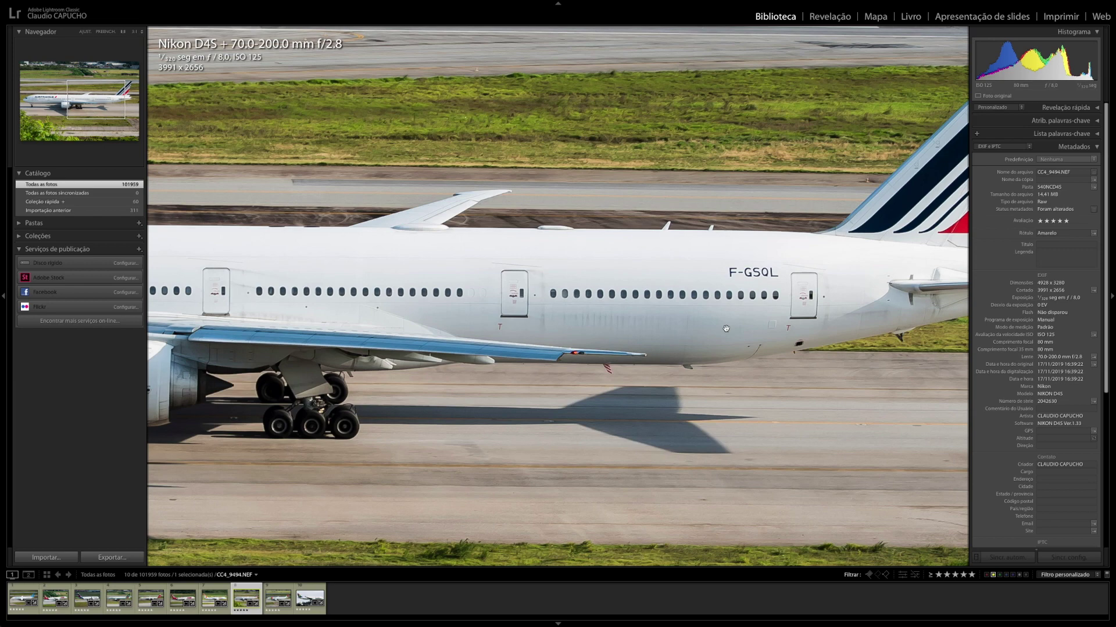
pyautogui.hscroll(-5, 726, 329)
pyautogui.hscroll(-5, 725, 329)
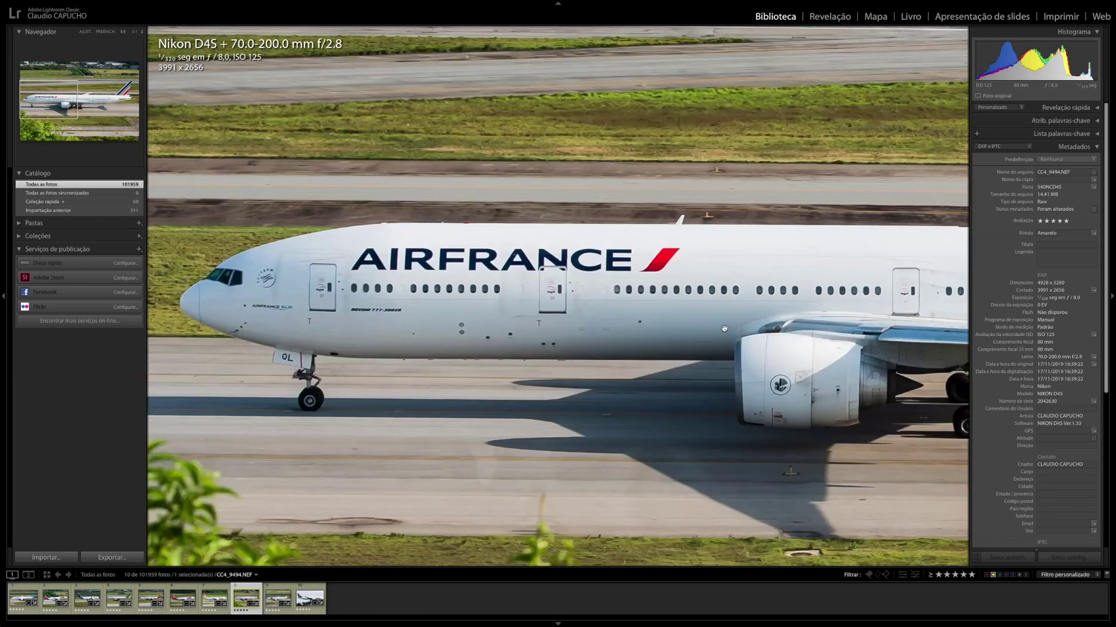
pyautogui.hscroll(-5, 724, 329)
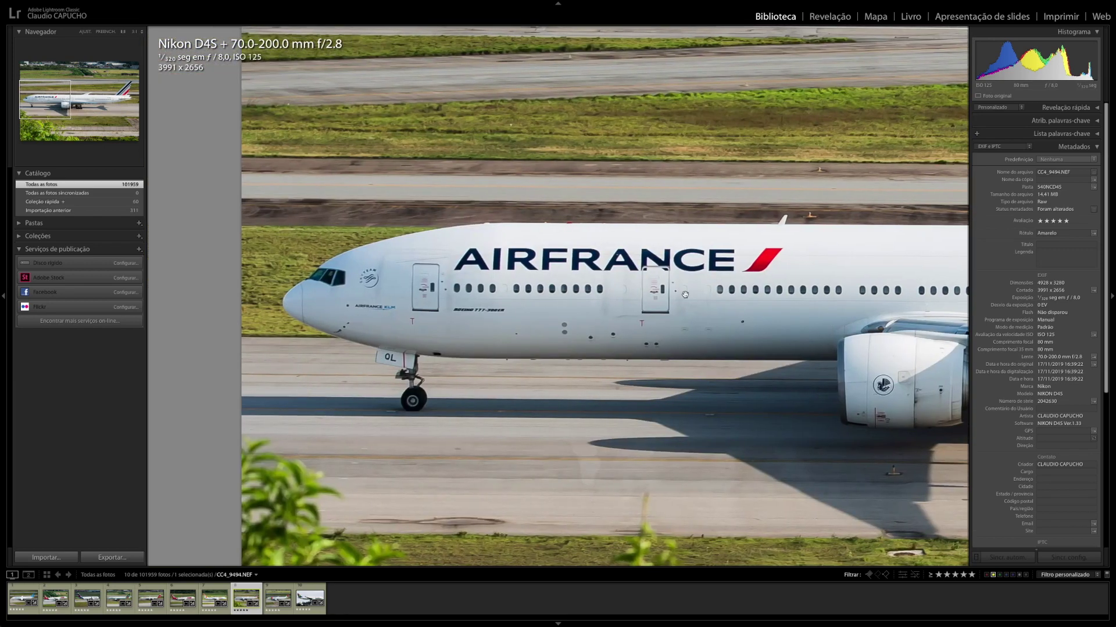
pyautogui.hscroll(5, 685, 295)
pyautogui.hscroll(5, 685, 294)
pyautogui.hscroll(3, 685, 295)
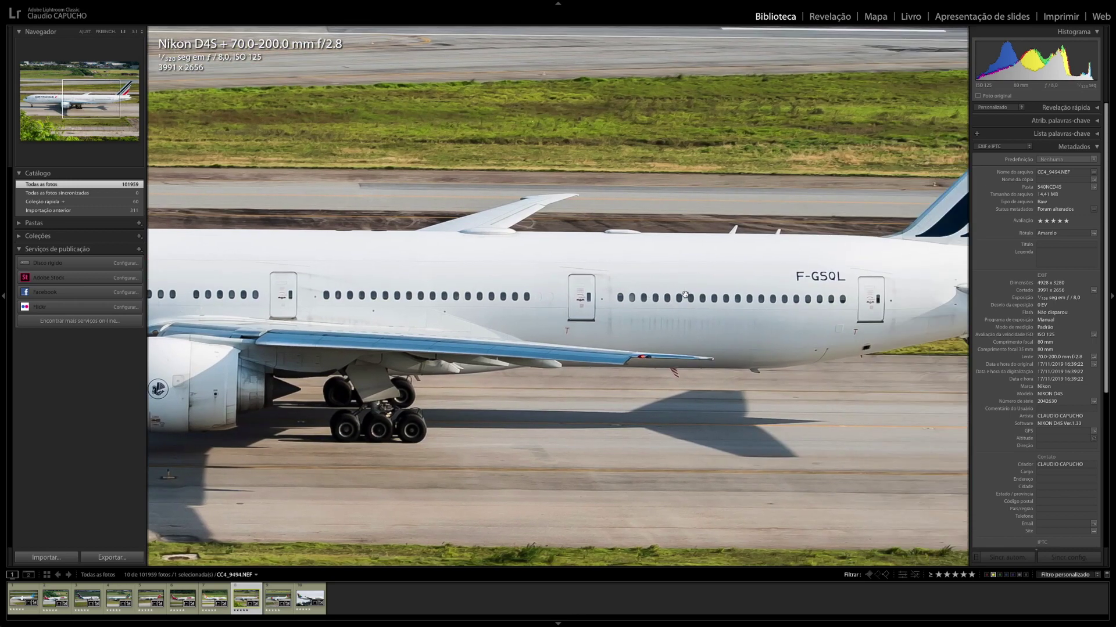
pyautogui.click(685, 295)
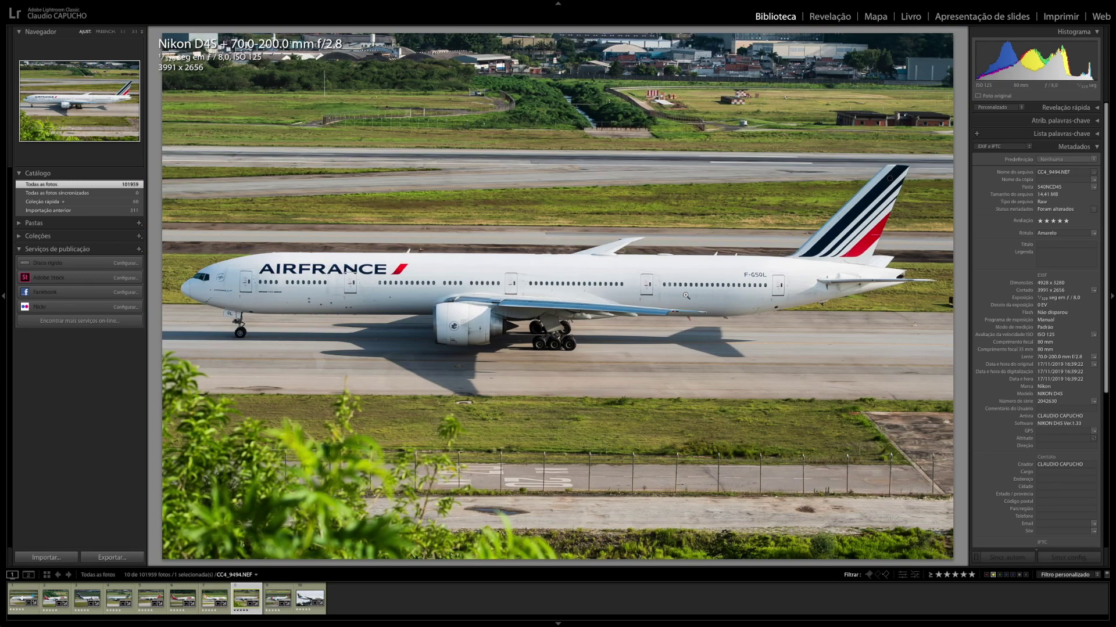
pyautogui.press('super+Tab')
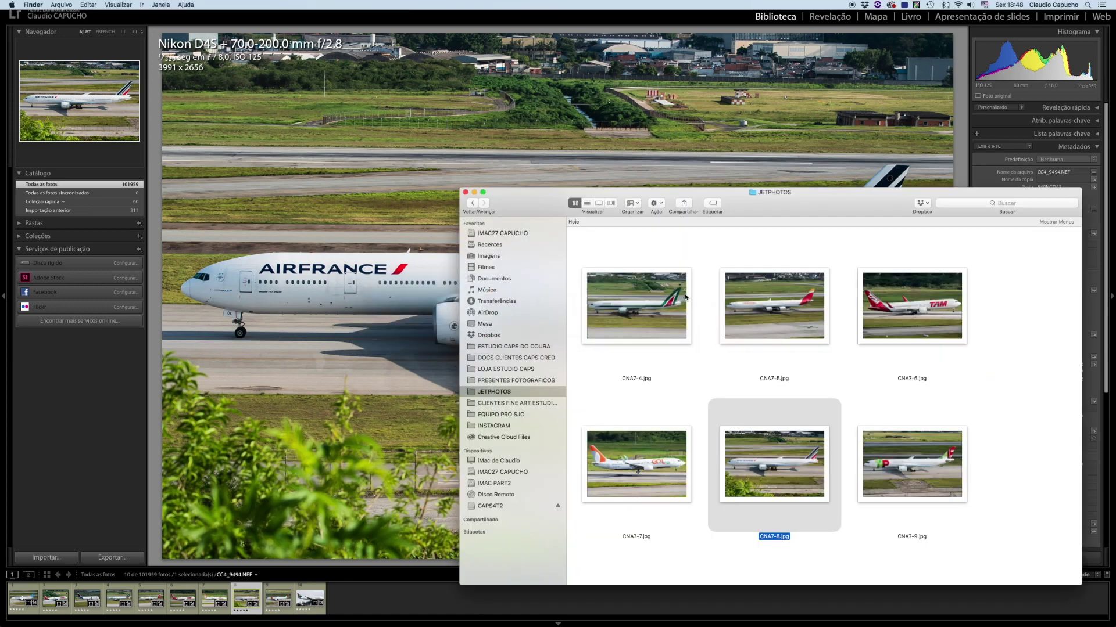
pyautogui.press('super+Tab')
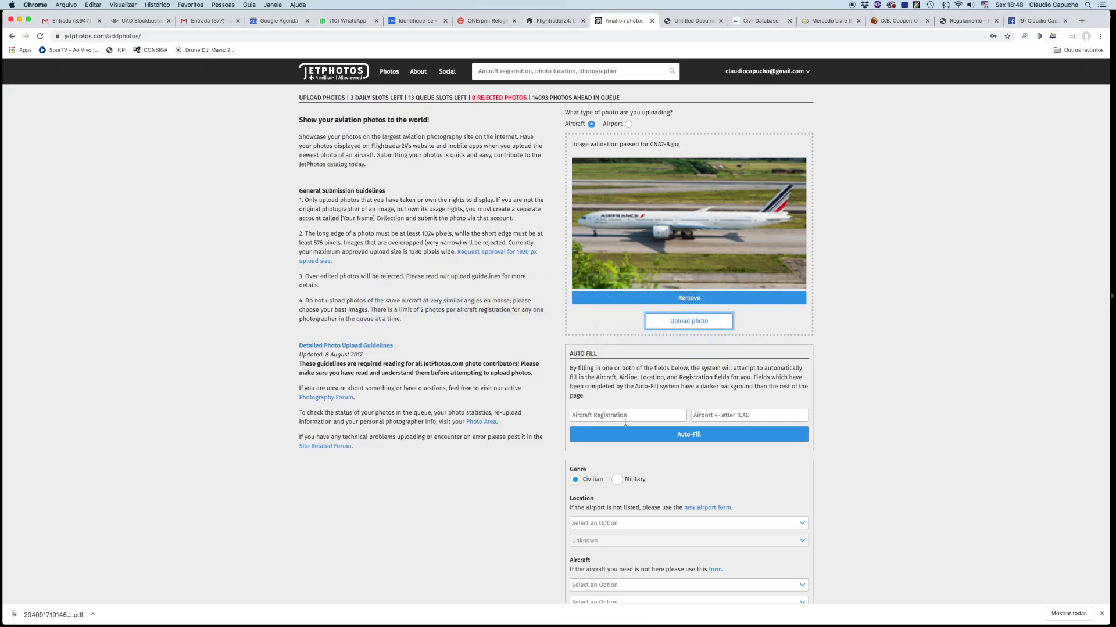
# - Enter registration F-GSQL and airport SBGR, and auto-fill the aircraft details
pyautogui.click(624, 416)
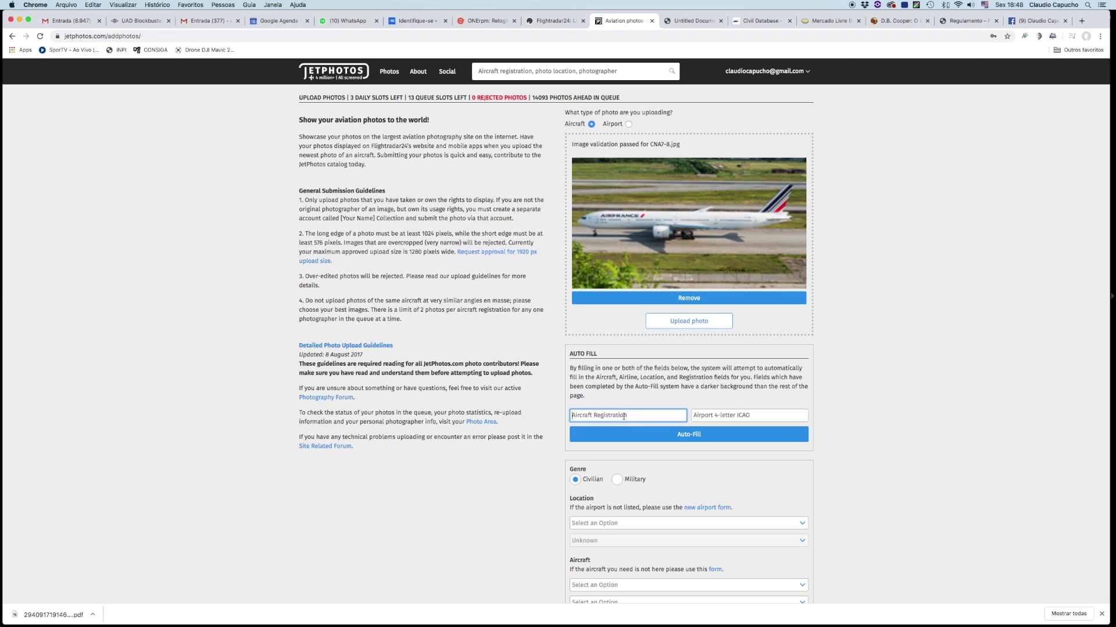
pyautogui.write('F-GSQL')
pyautogui.click(718, 415)
pyautogui.write('SBGR')
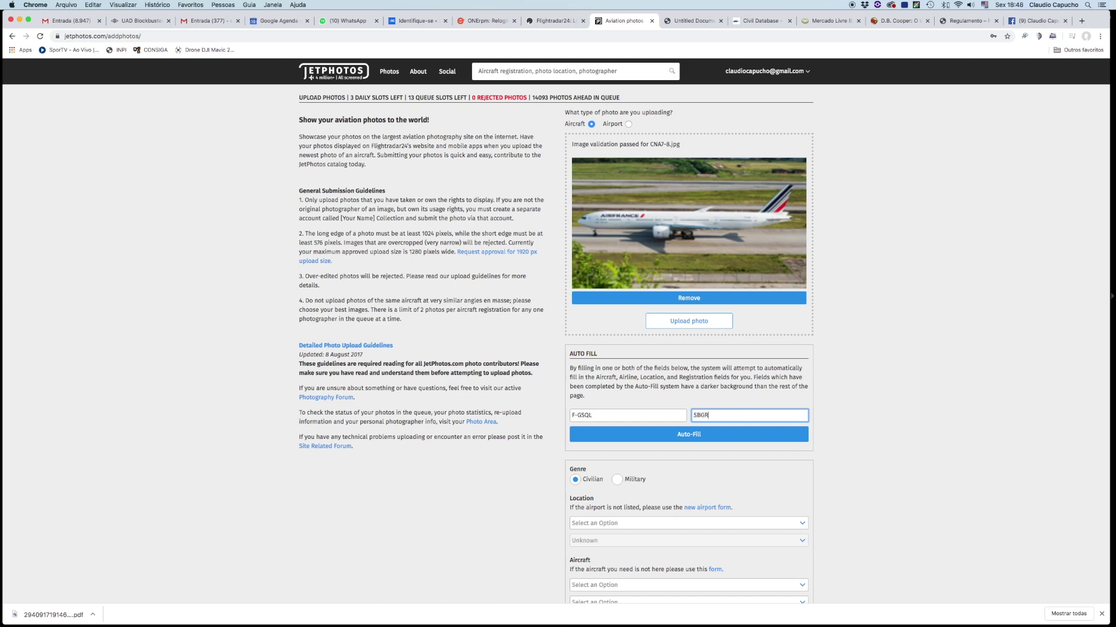
pyautogui.click(710, 440)
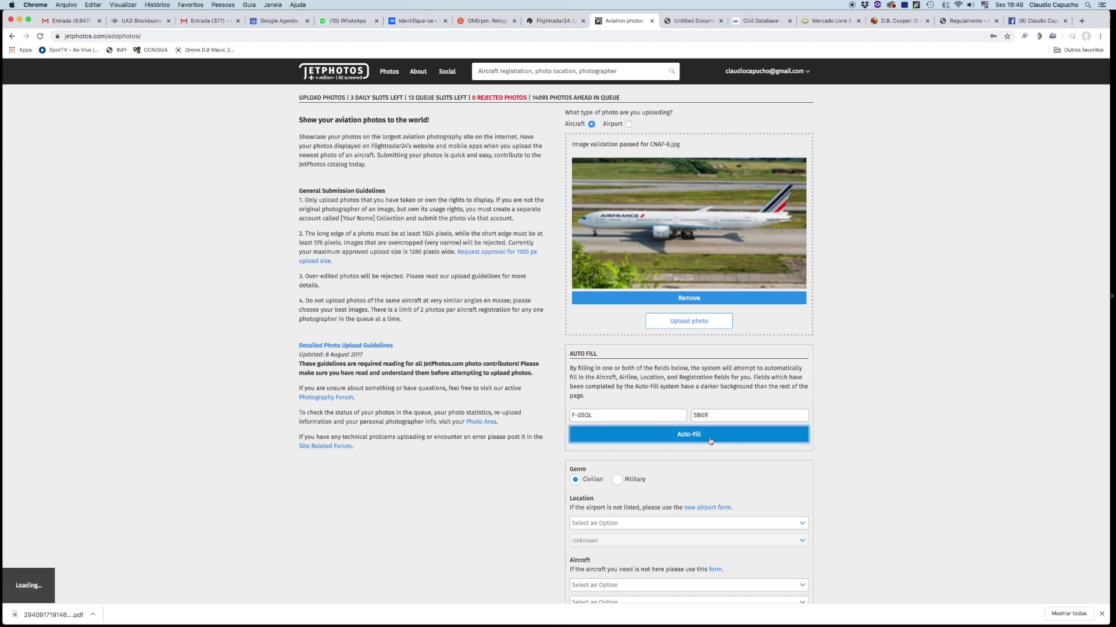
# - Set the lens to Nikon 70-200mm f/2.8 and submit the Air France photo to the queue
pyautogui.scroll(-3, 839, 364)
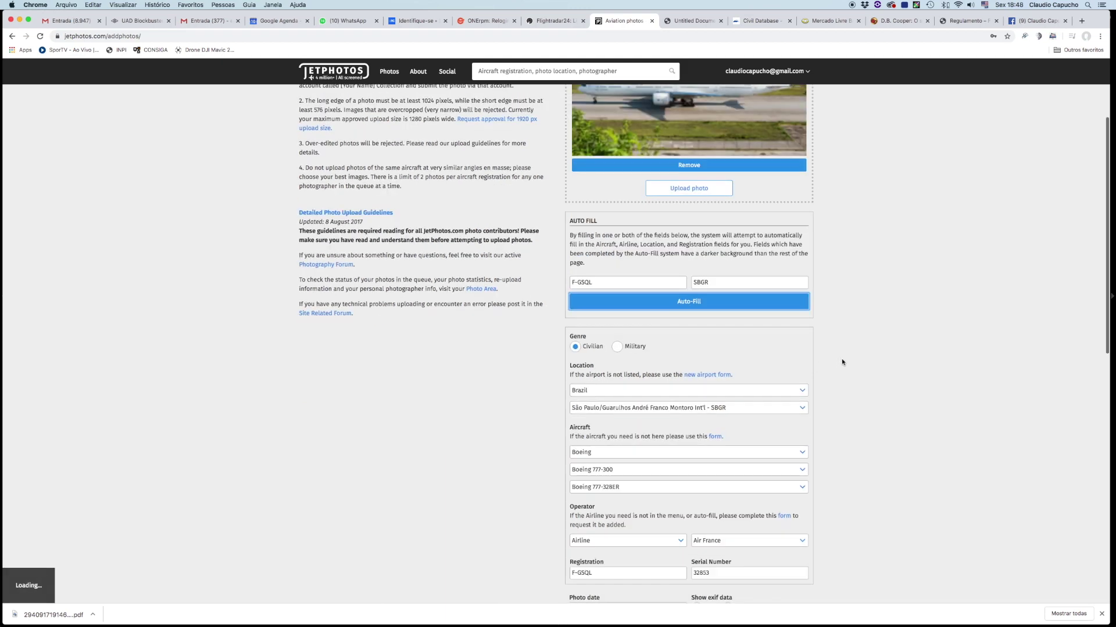
pyautogui.scroll(-2, 841, 351)
pyautogui.scroll(-2, 841, 351)
pyautogui.scroll(-4, 841, 349)
pyautogui.scroll(-2, 841, 346)
pyautogui.scroll(-1, 841, 346)
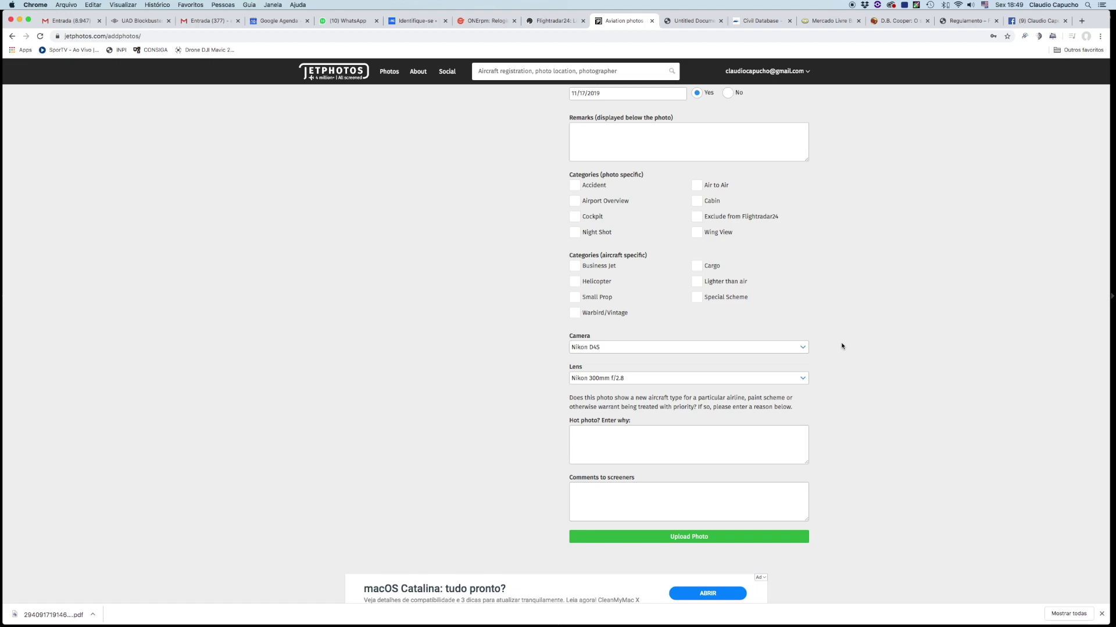
pyautogui.press('super+Tab')
pyautogui.press('super+Tab')
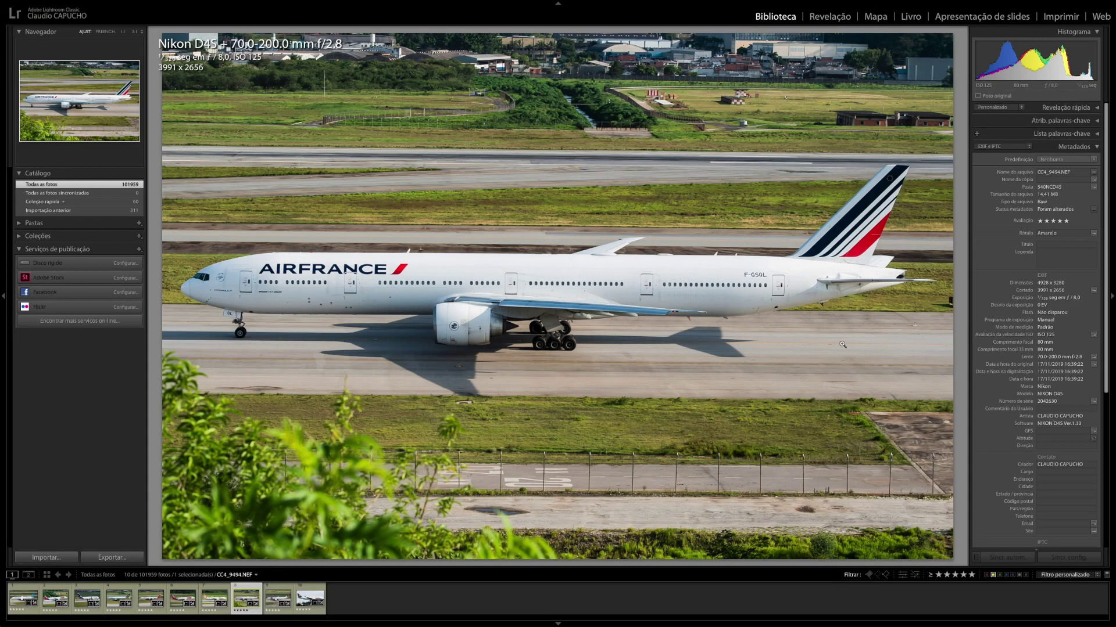
pyautogui.press('super+Tab')
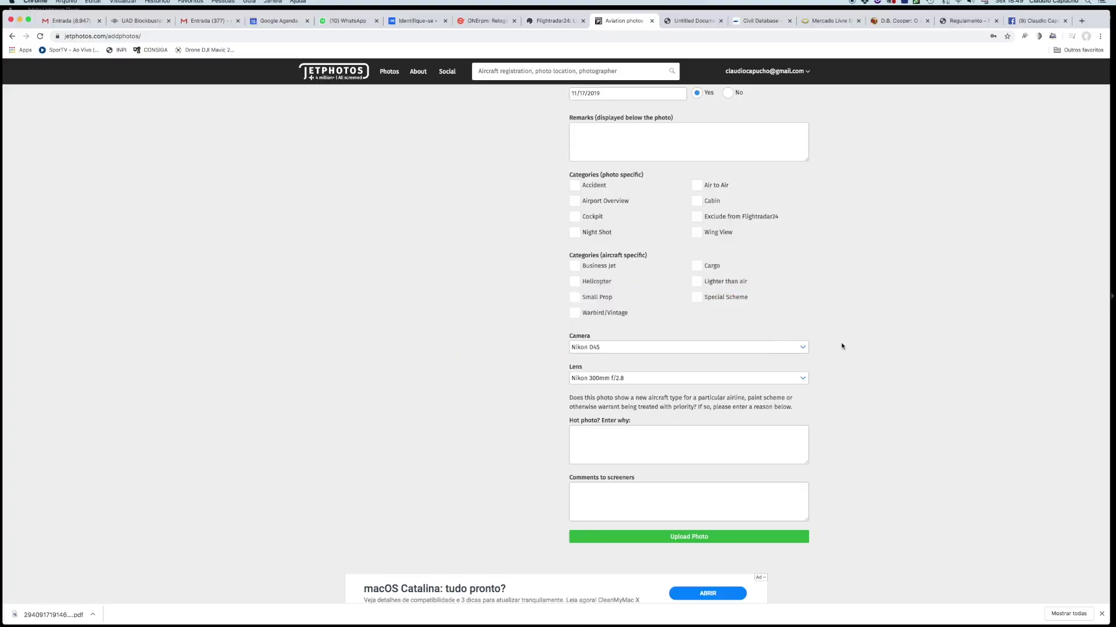
pyautogui.click(777, 385)
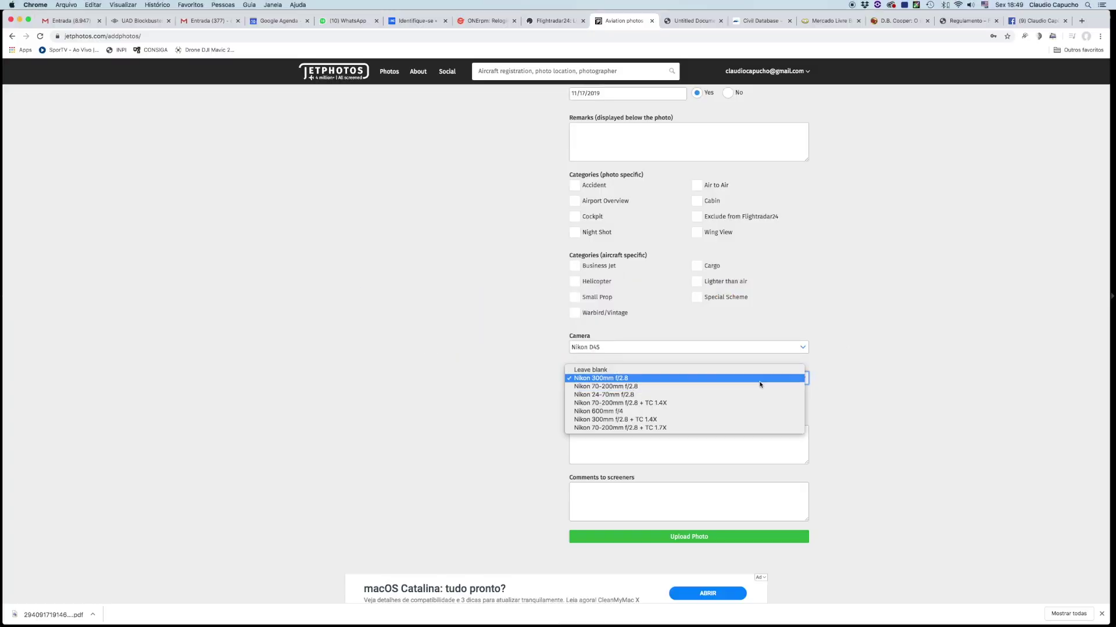
pyautogui.click(757, 388)
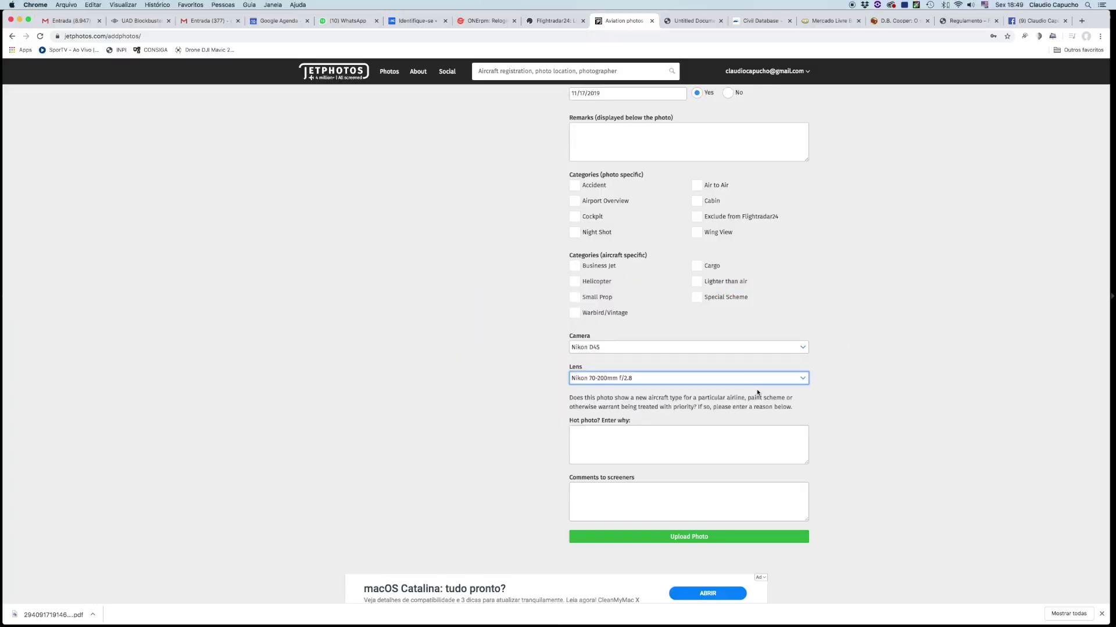
pyautogui.click(688, 538)
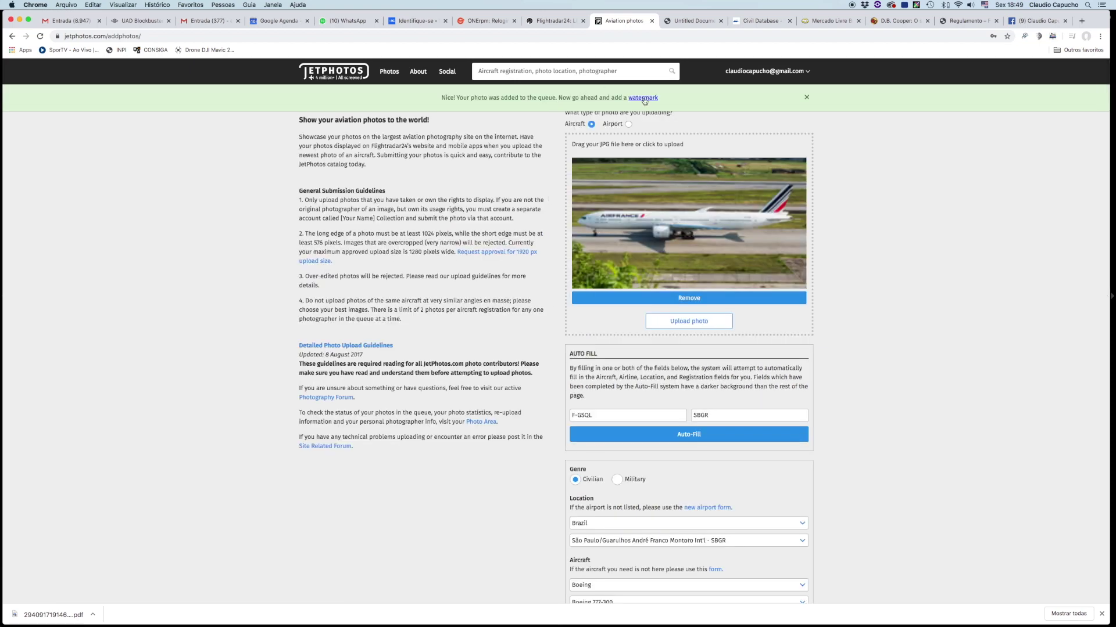
pyautogui.click(643, 98)
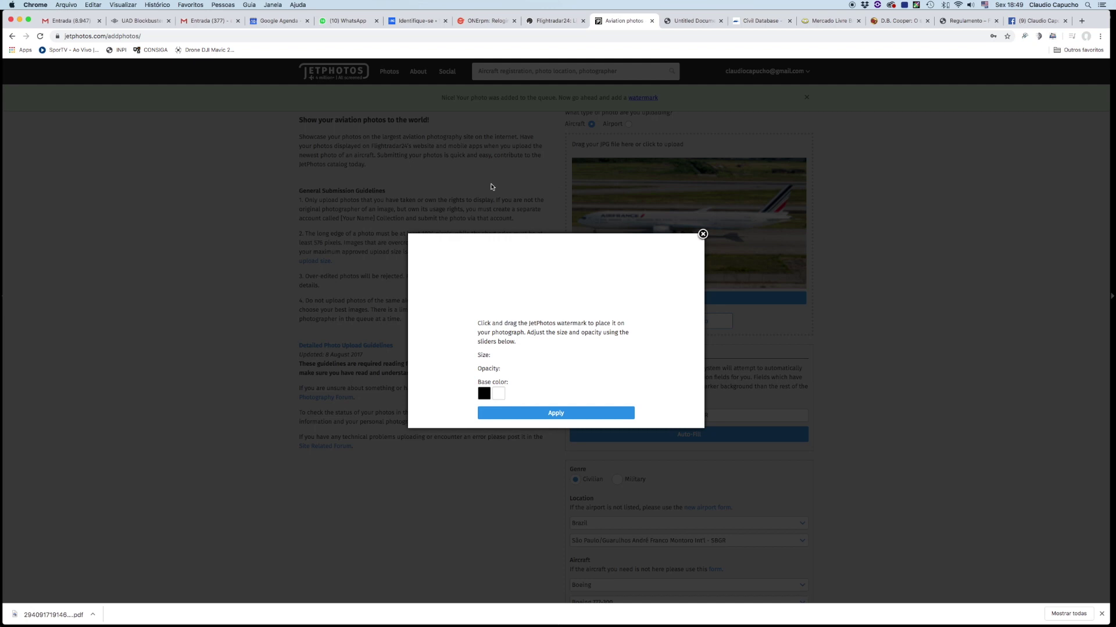
# - Move the watermark to the Air France photo's lower middle, halve its opacity and apply it
pyautogui.moveTo(478, 182); pyautogui.dragTo(557, 311)
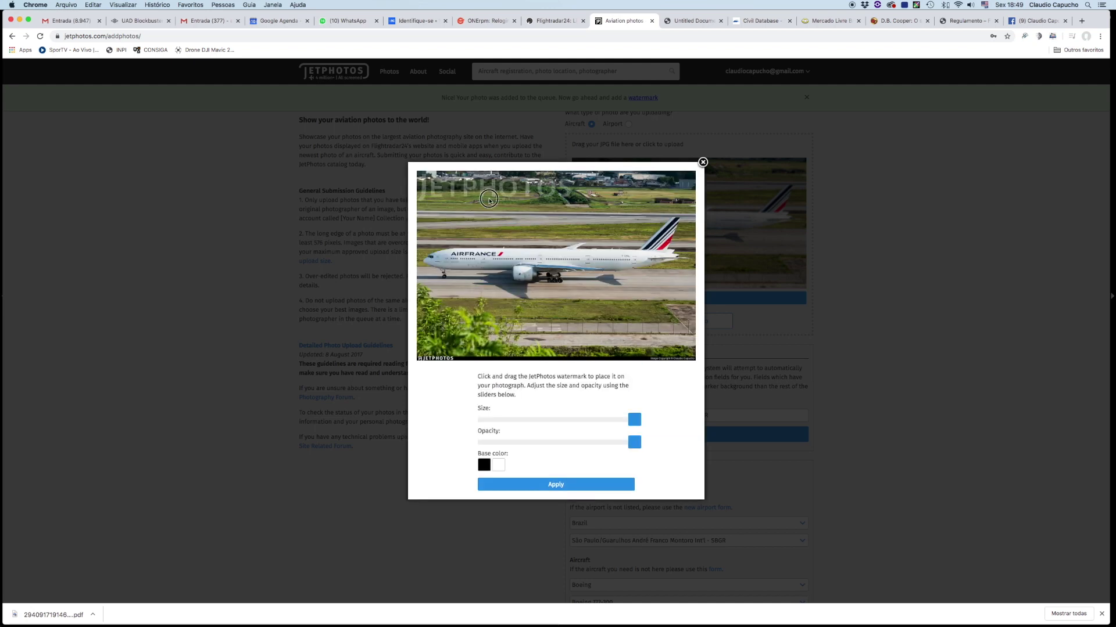
pyautogui.moveTo(557, 312); pyautogui.dragTo(559, 312)
pyautogui.click(553, 442)
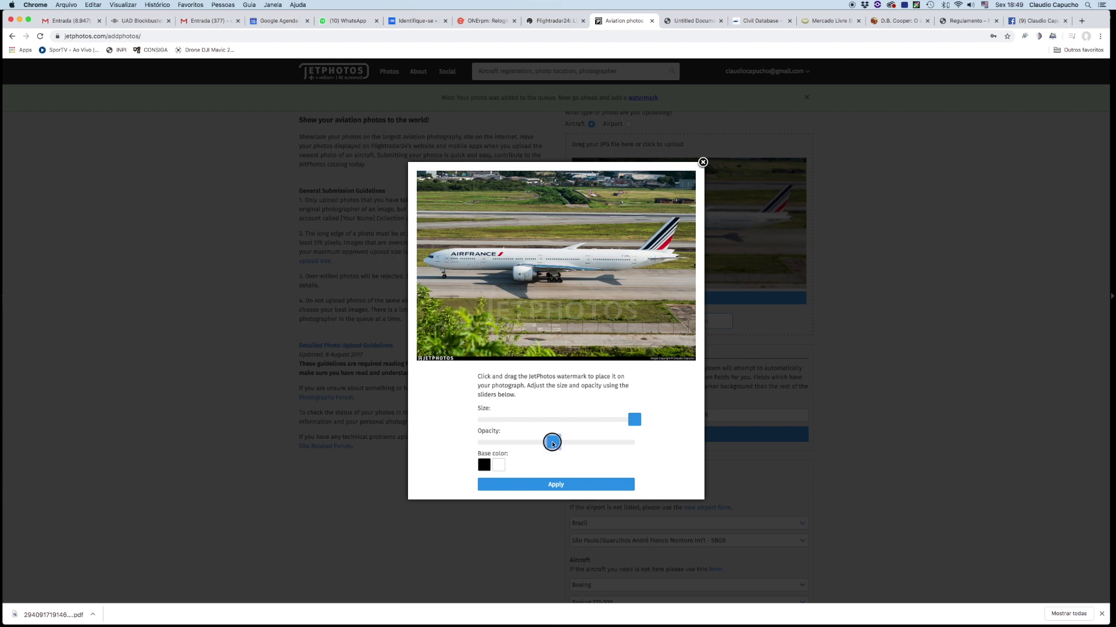
pyautogui.click(556, 486)
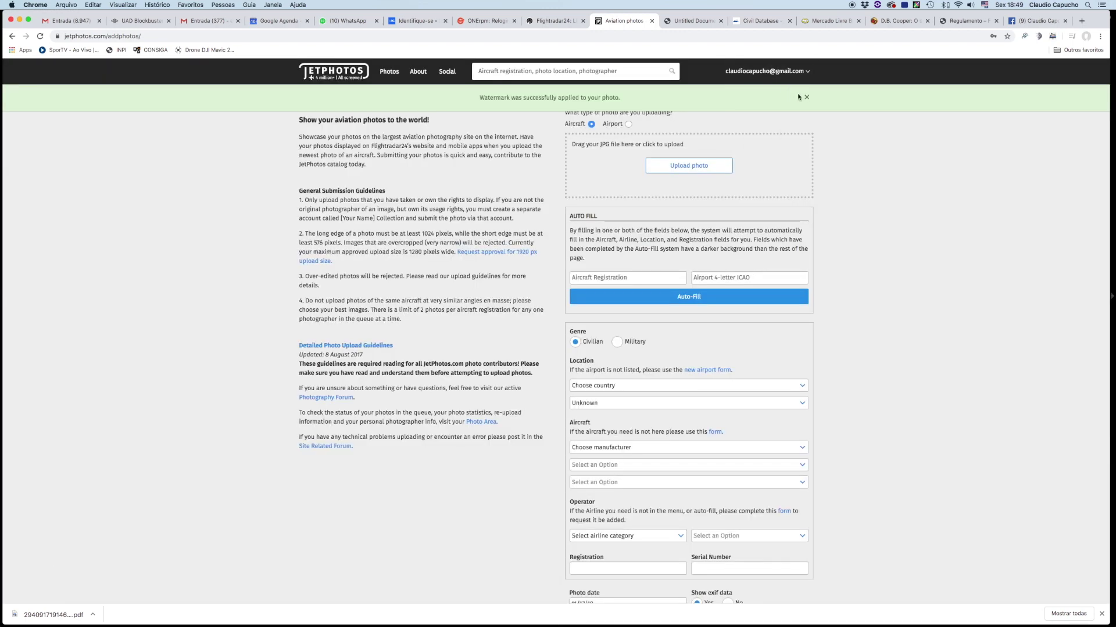
pyautogui.click(807, 97)
pyautogui.moveTo(766, 71)
pyautogui.click(758, 106)
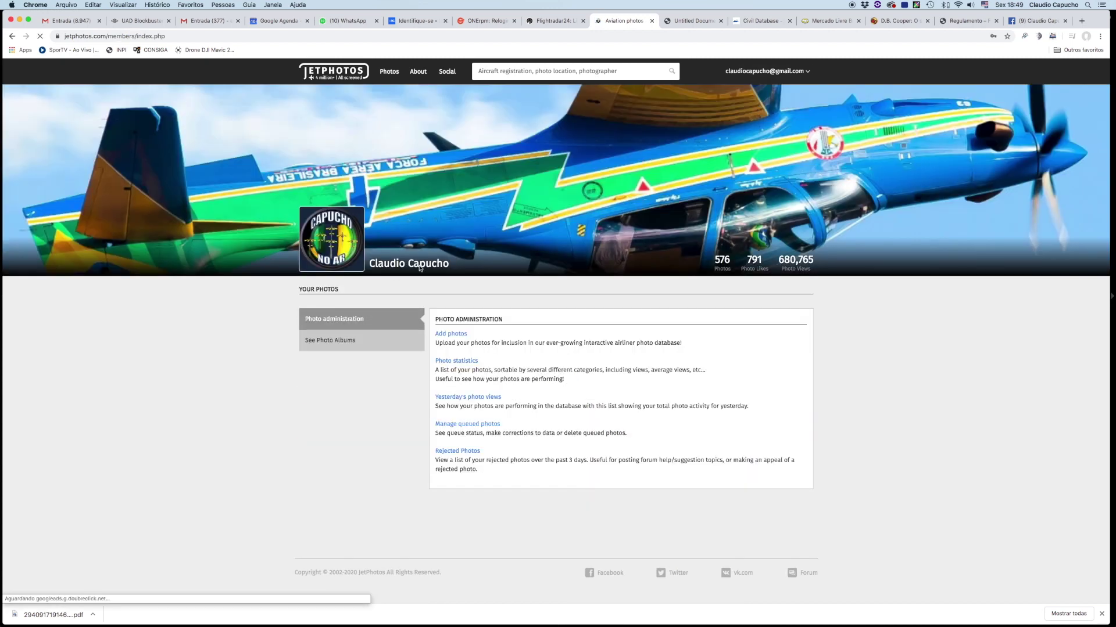
# - Upload the TAP photo CNA7-9.jpg and preview it full size in Finder
pyautogui.click(444, 334)
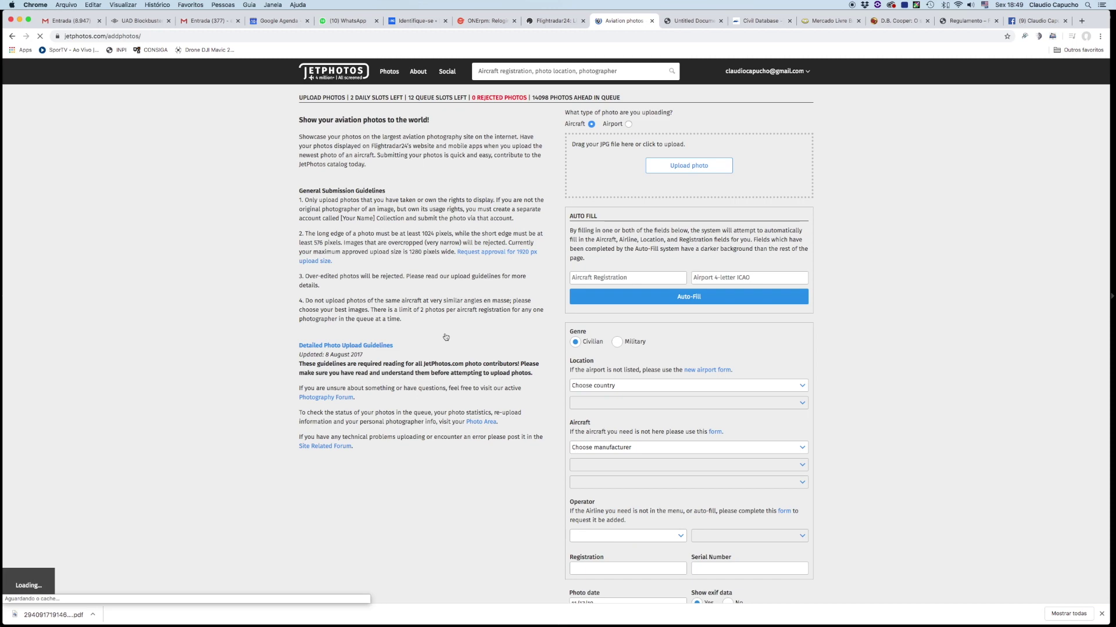
pyautogui.click(666, 167)
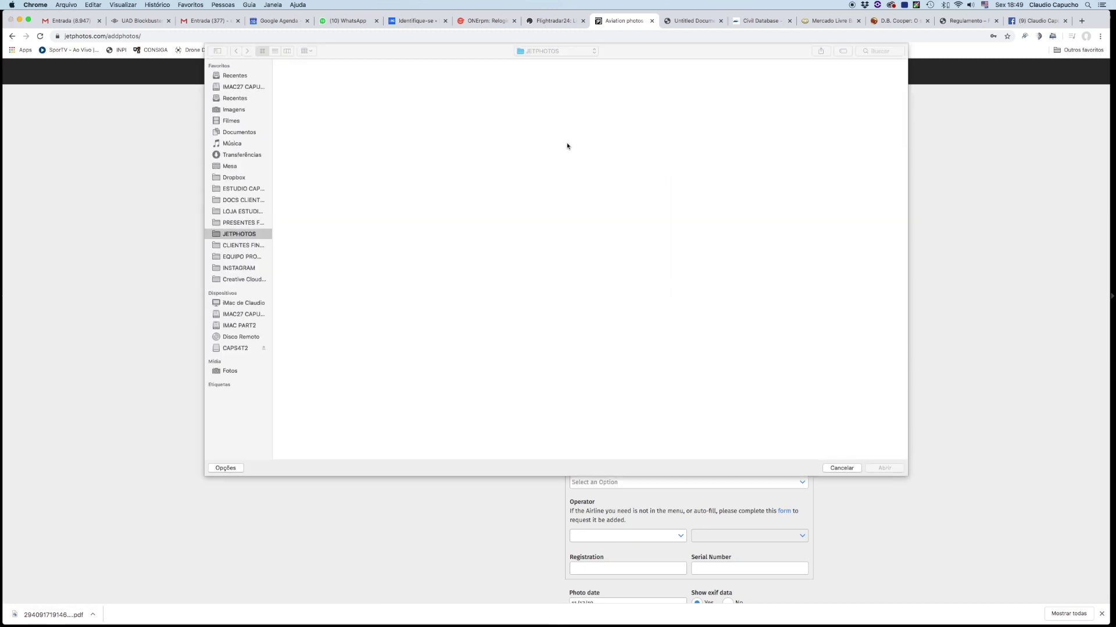
pyautogui.doubleClick(678, 96)
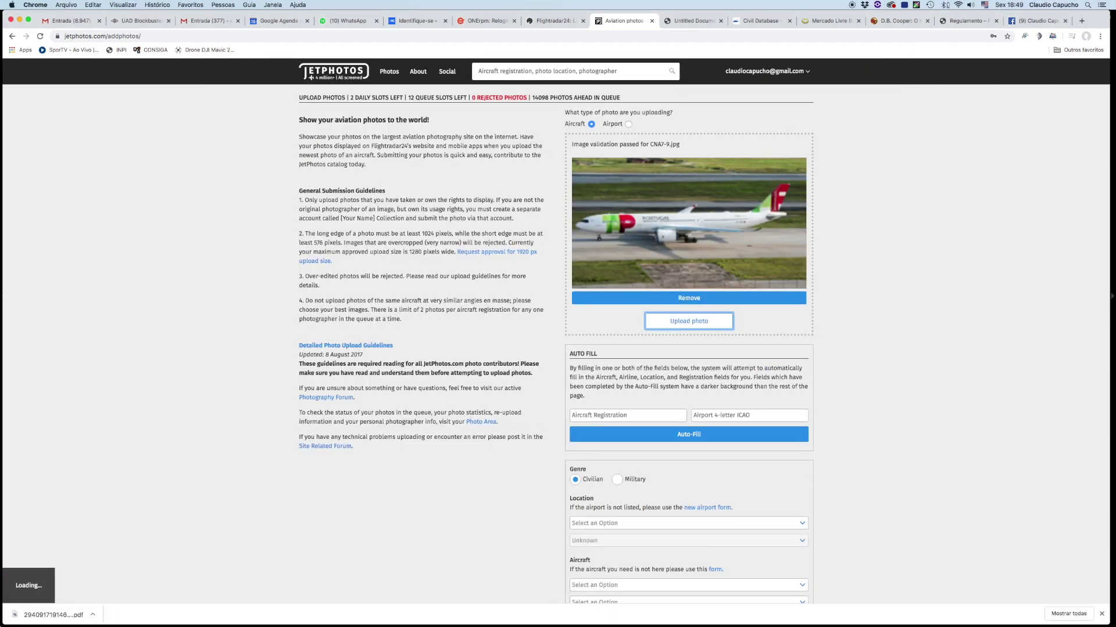
pyautogui.click(84, 608)
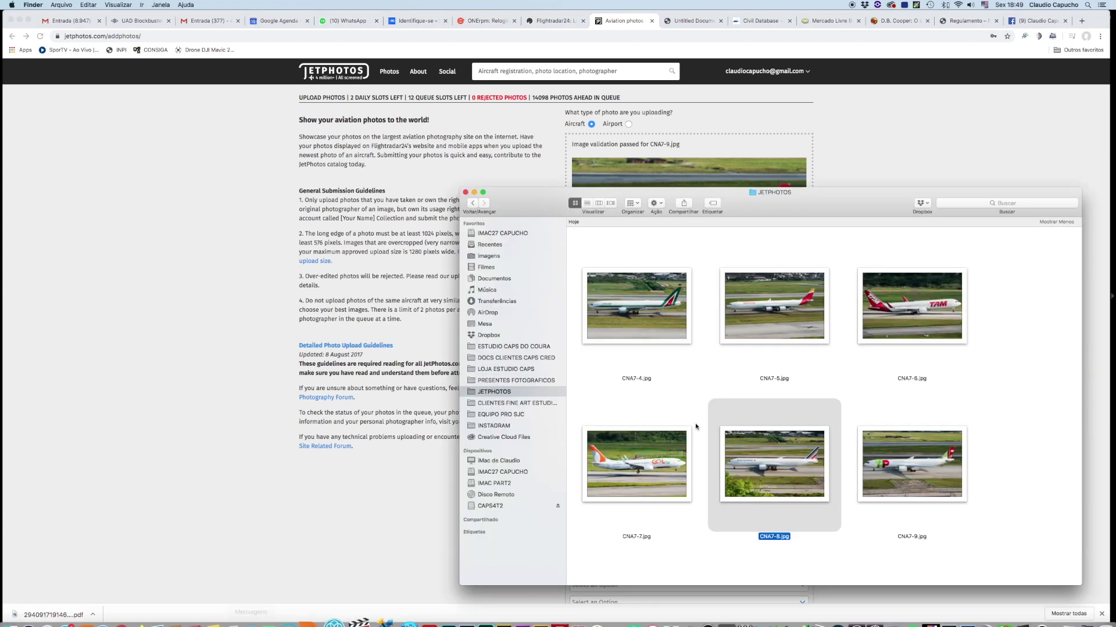
pyautogui.click(903, 473)
pyautogui.press('space')
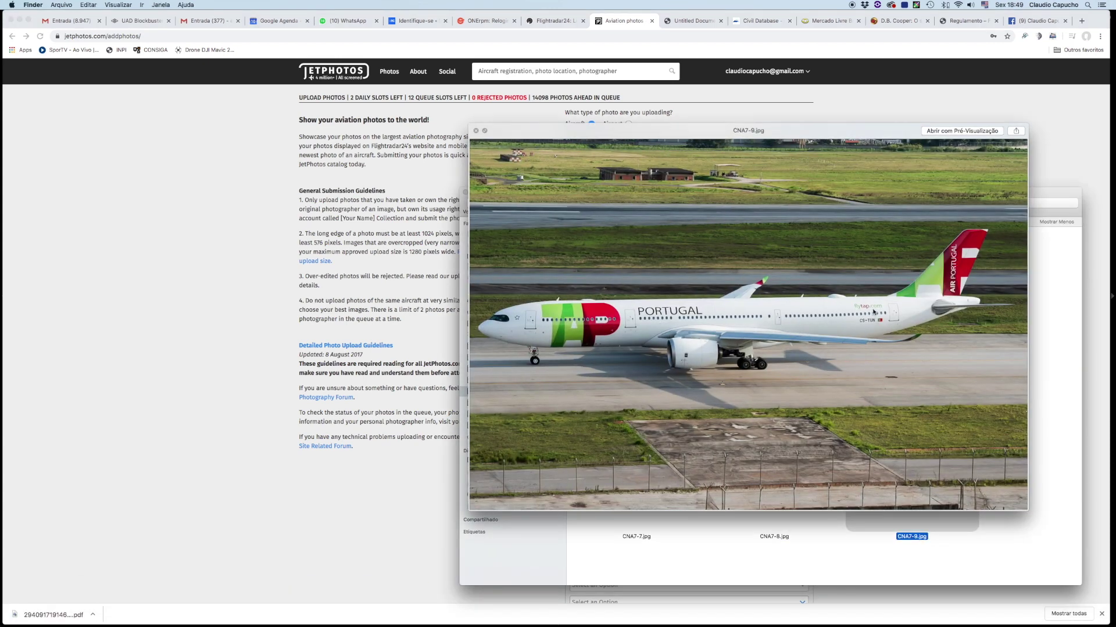
pyautogui.scroll(3, 873, 312)
pyautogui.scroll(3, 872, 312)
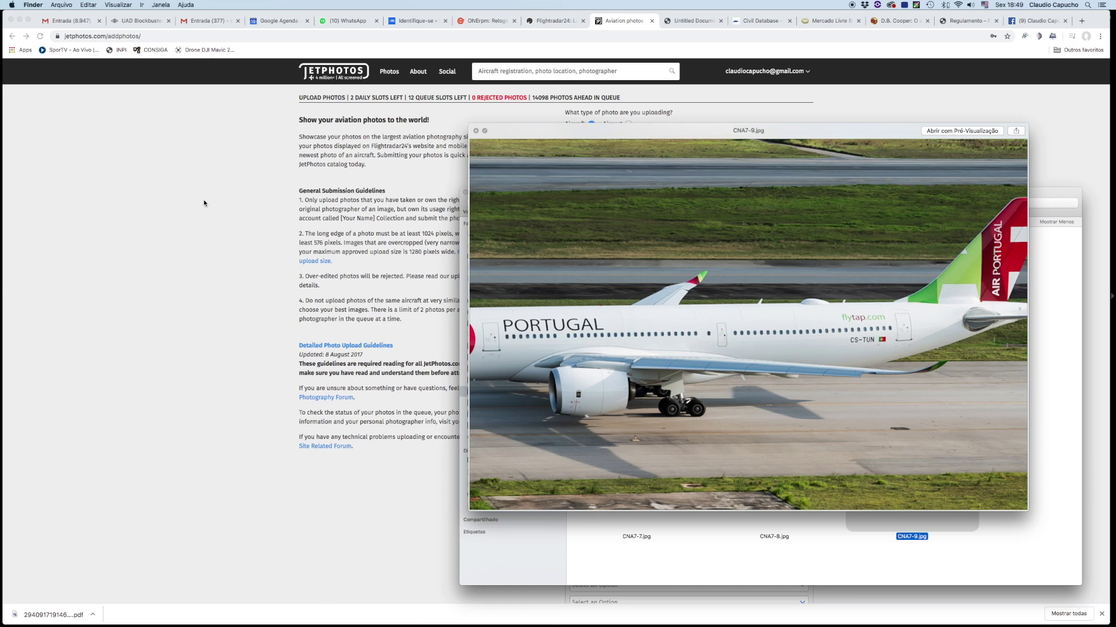
pyautogui.click(203, 202)
# - Enter registration CS-TUN and airport SBGR, and run auto-fill
pyautogui.click(649, 414)
pyautogui.write('CS-TUN')
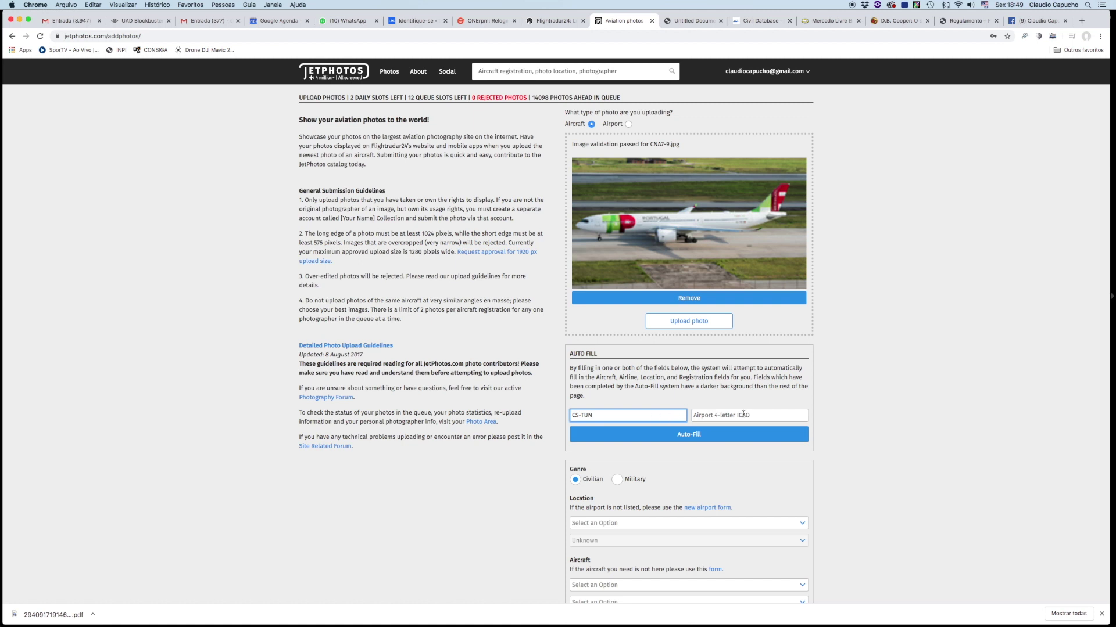
pyautogui.click(743, 415)
pyautogui.write('SBGR')
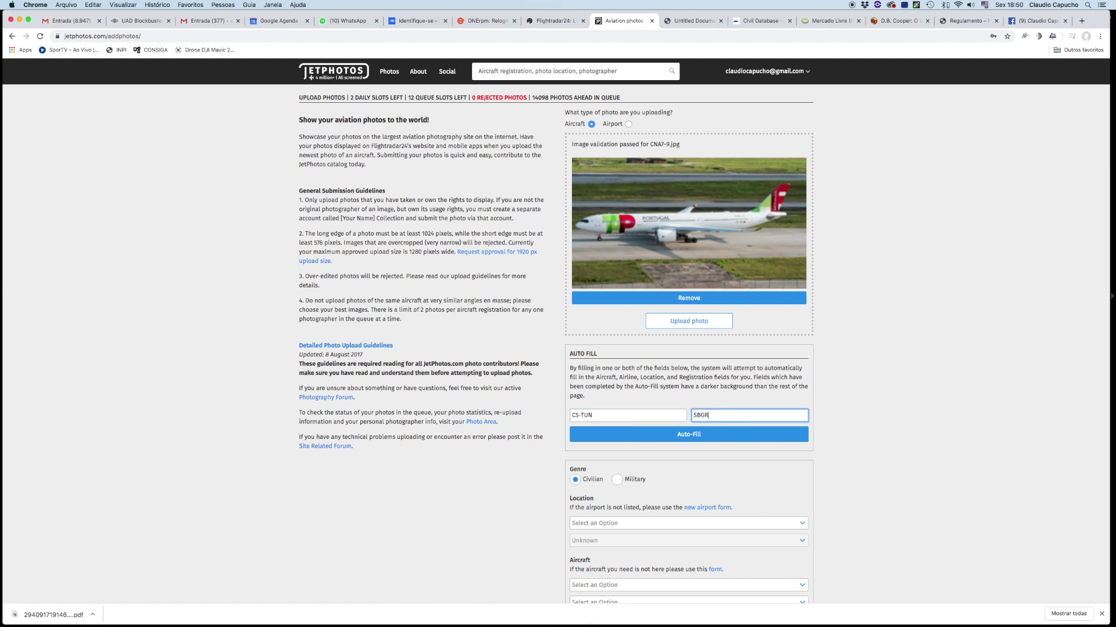
pyautogui.click(705, 434)
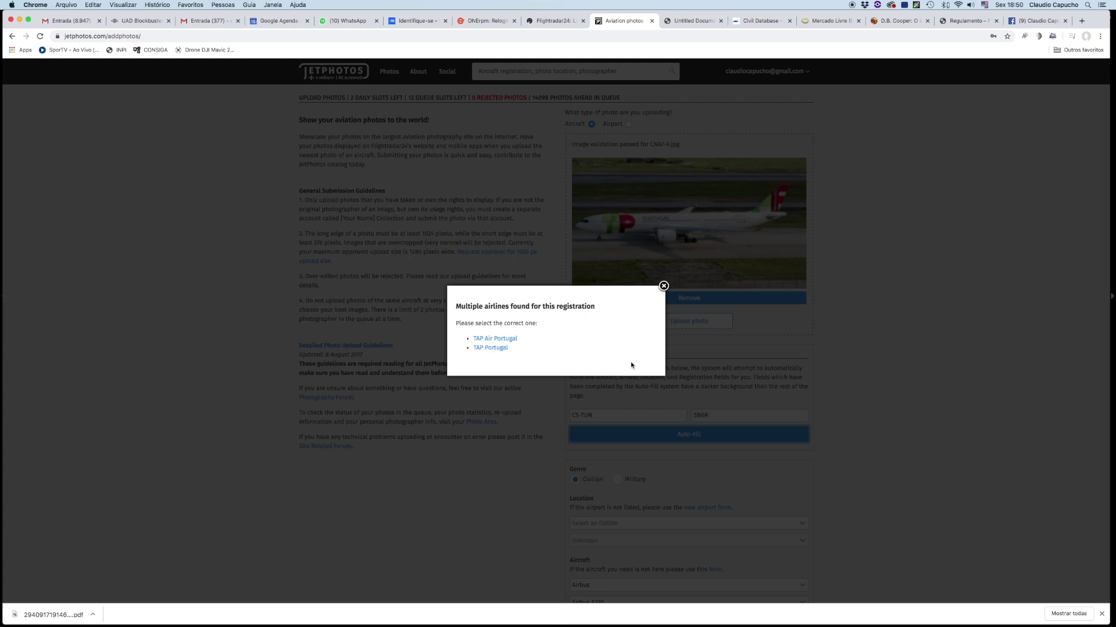
# - Dismiss the multiple-airlines prompt and search the site for CS-TUN to review its existing photos
pyautogui.click(393, 492)
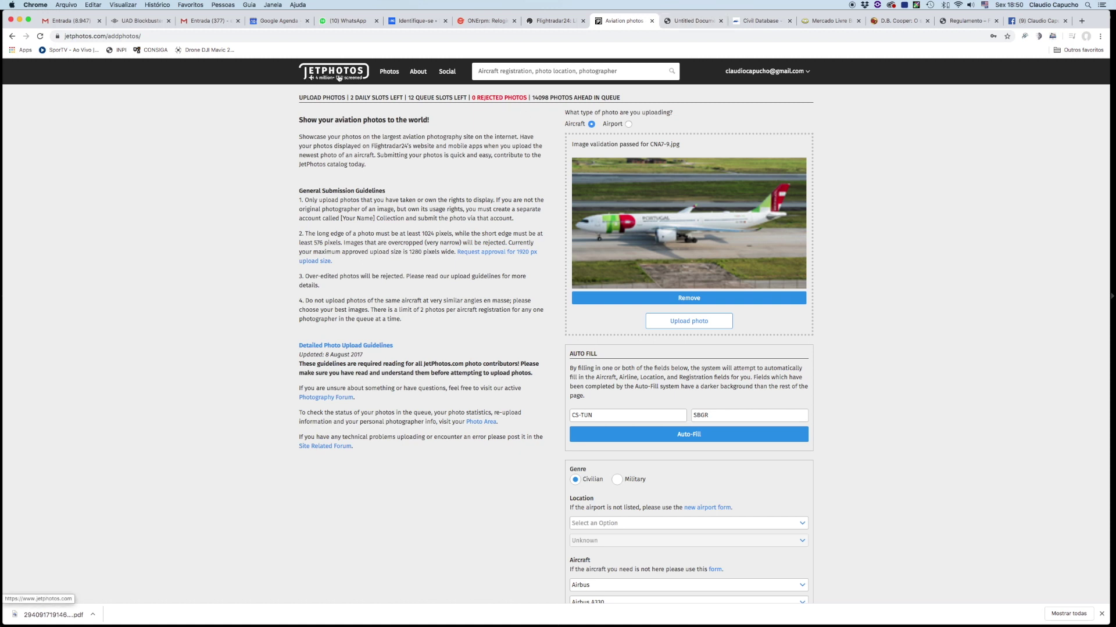
pyautogui.tripleClick(605, 417)
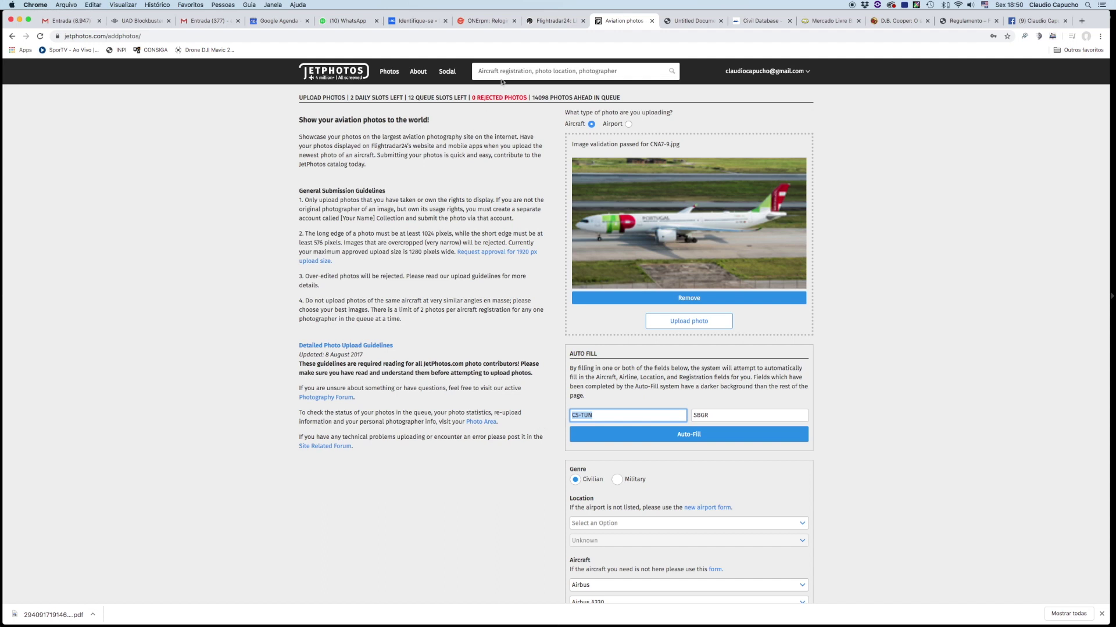
pyautogui.click(501, 73)
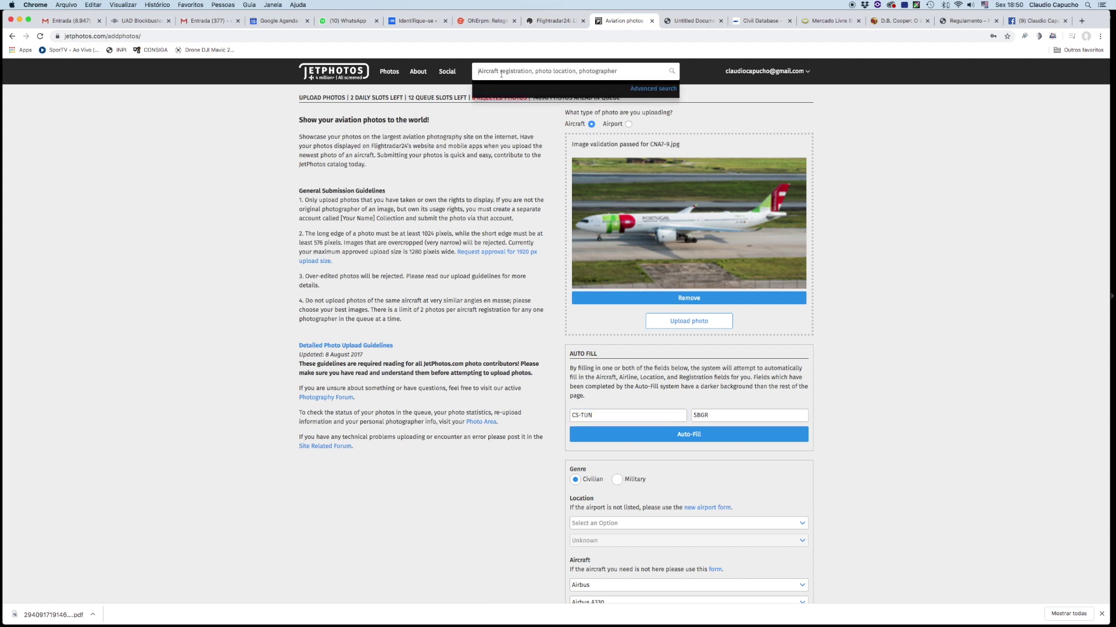
pyautogui.write('CS-TUN')
pyautogui.press('Return')
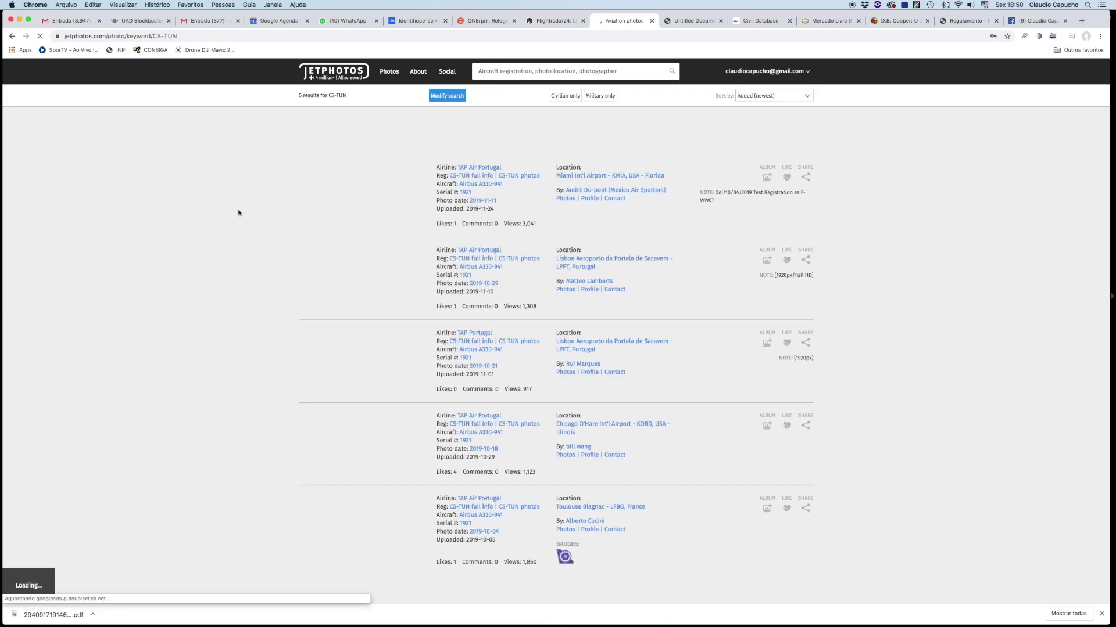
pyautogui.scroll(-3, 251, 231)
pyautogui.scroll(3, 251, 232)
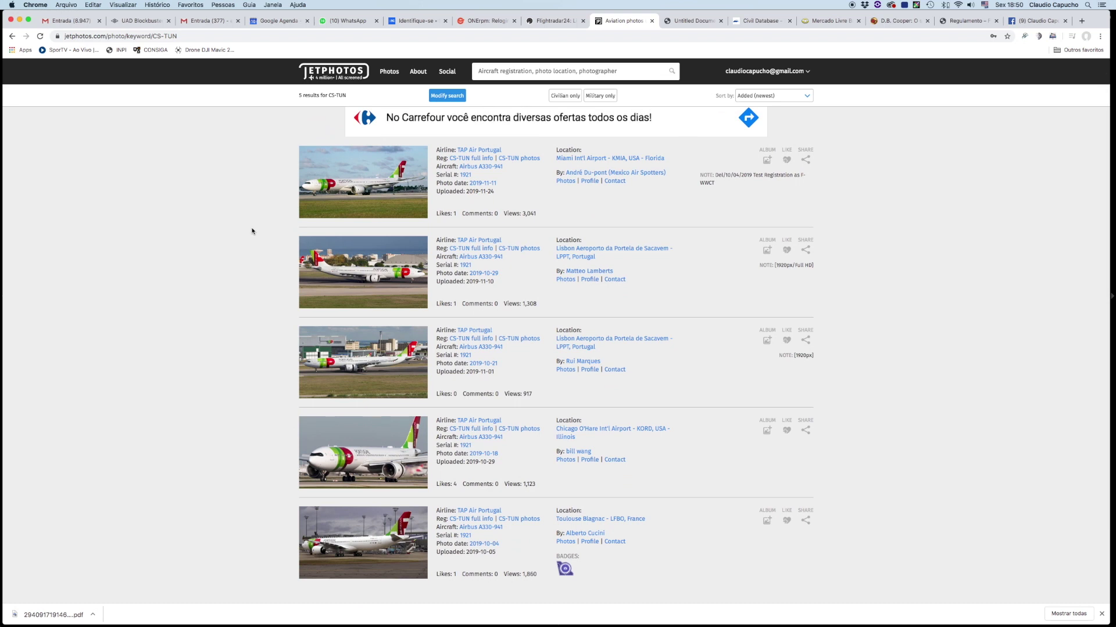
pyautogui.scroll(-2, 252, 231)
pyautogui.scroll(3, 252, 232)
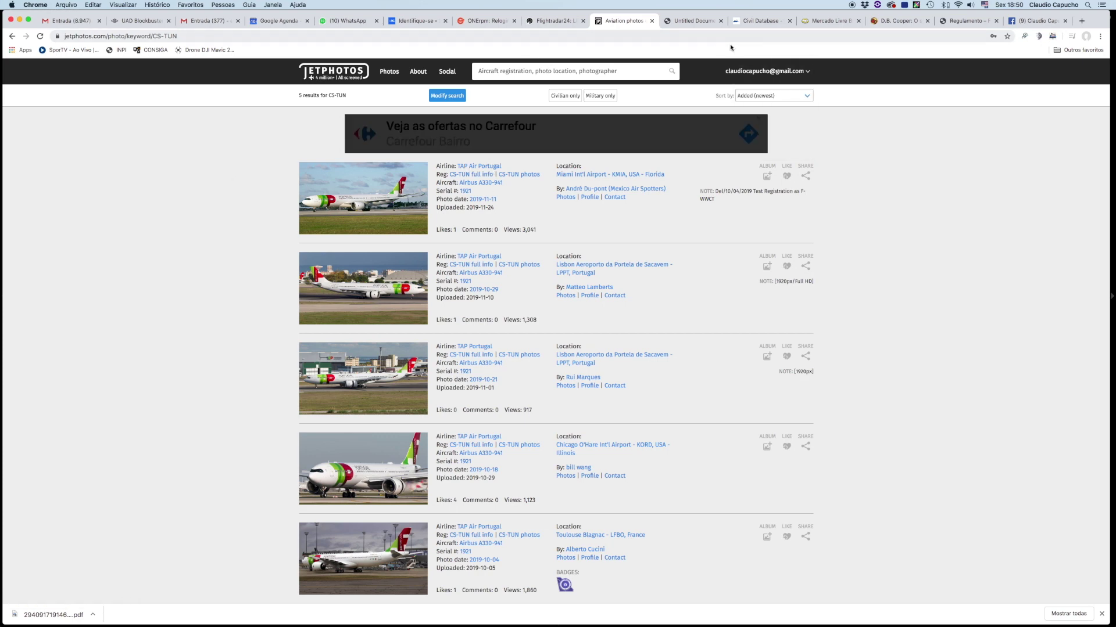
pyautogui.moveTo(766, 71)
pyautogui.click(744, 106)
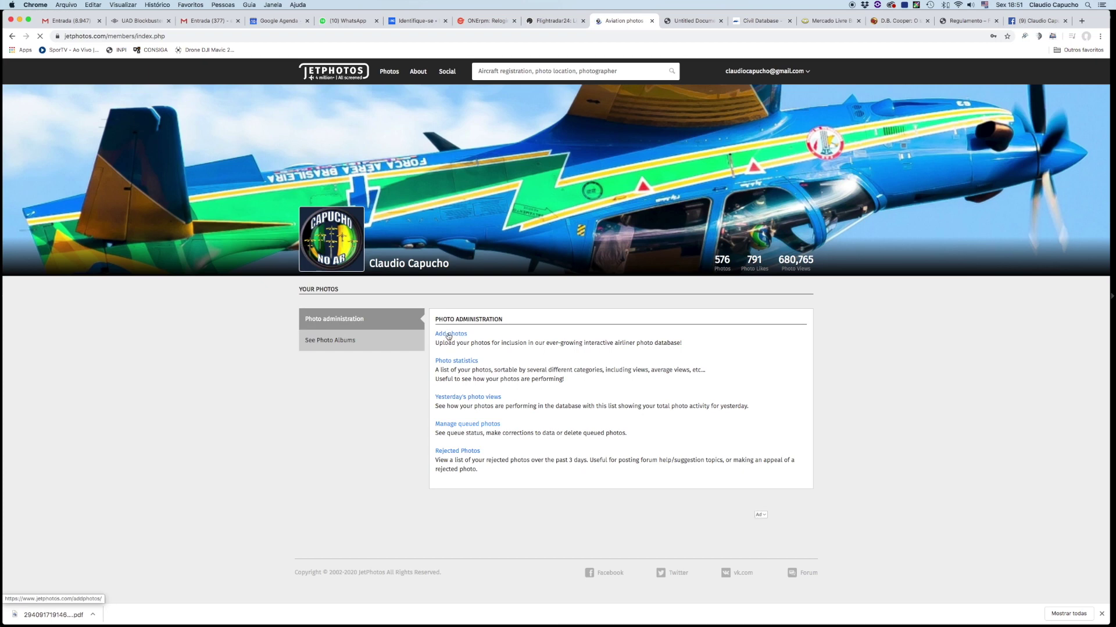
# - Upload CNA7-9.jpg again and enter registration CS-TUN with airport SBGR
pyautogui.click(447, 333)
pyautogui.click(672, 168)
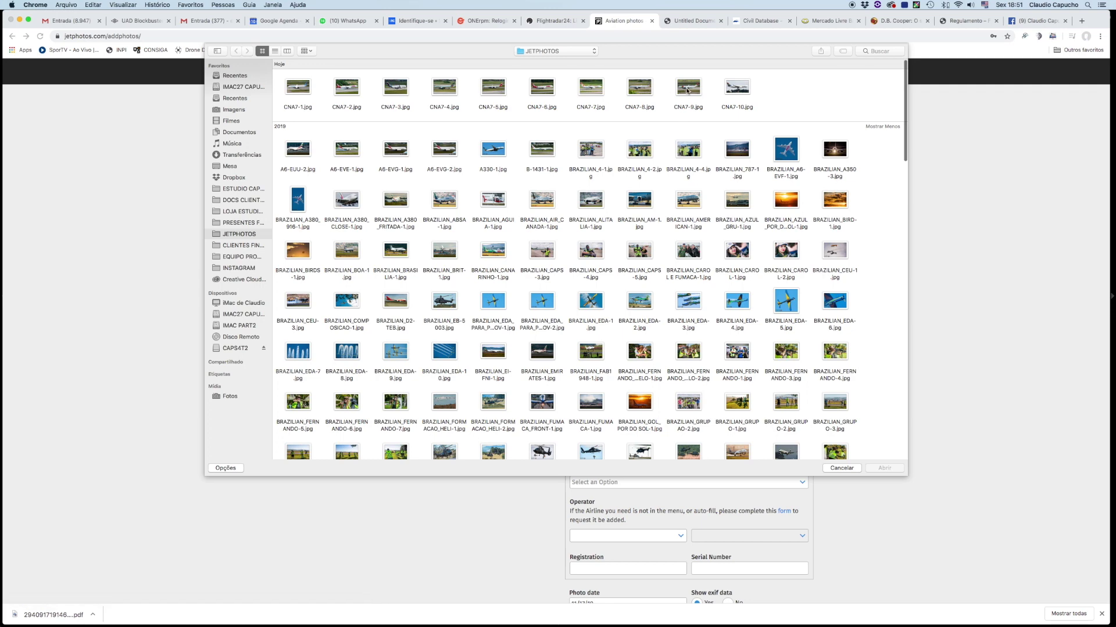
pyautogui.doubleClick(688, 90)
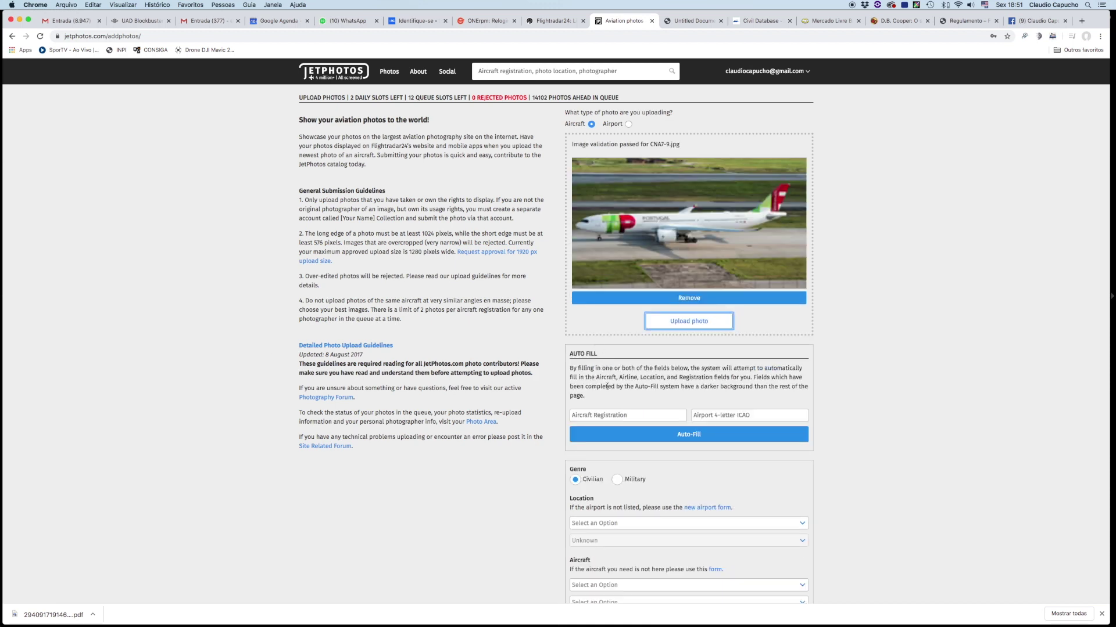
pyautogui.click(603, 417)
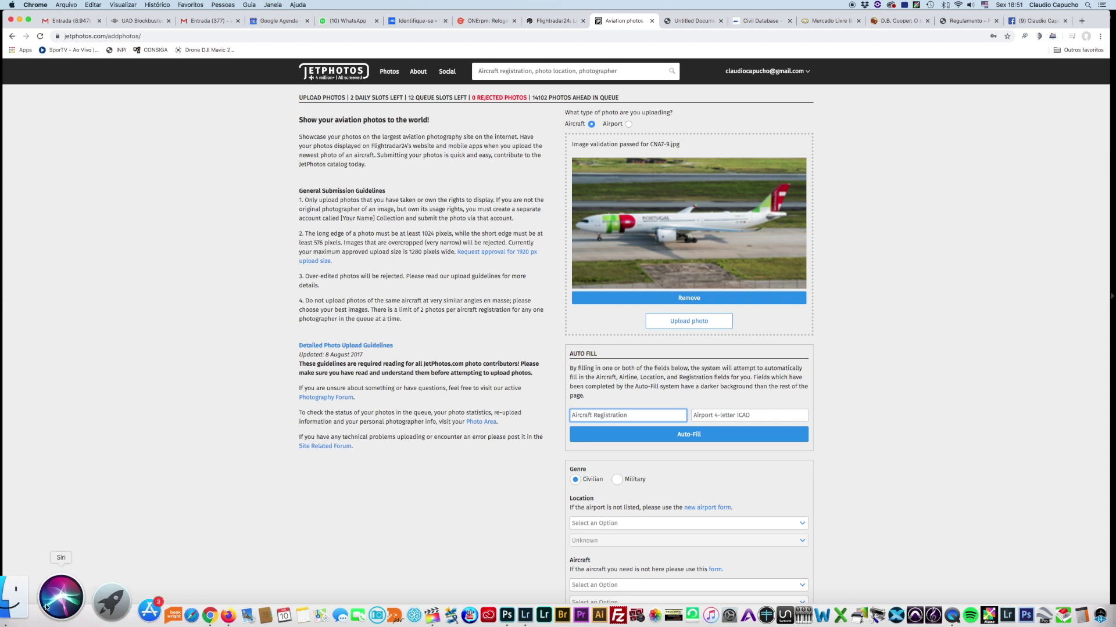
pyautogui.write('CS-TUN')
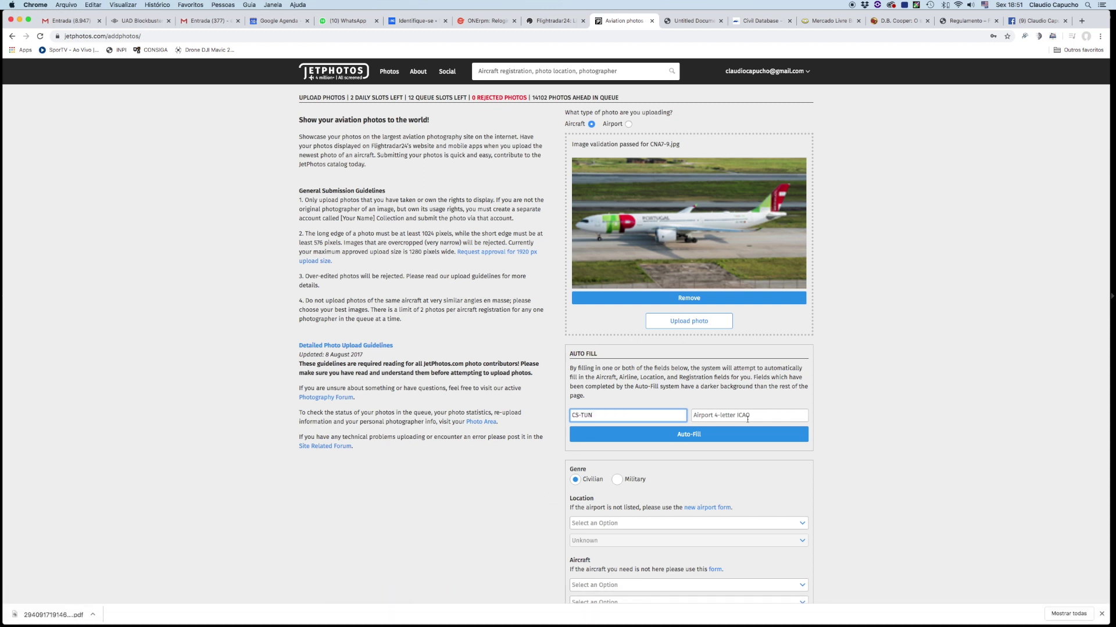
pyautogui.click(744, 419)
pyautogui.write('SBGR')
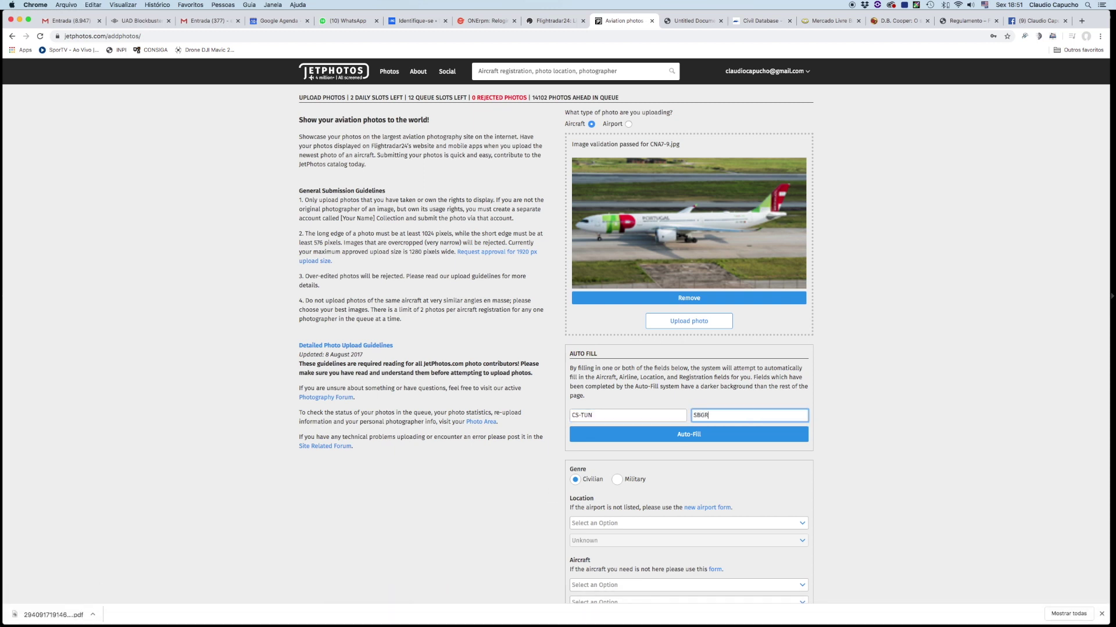
# - Auto-fill the details choosing TAP Air Portugal, then submit the photo to the queue
pyautogui.click(709, 436)
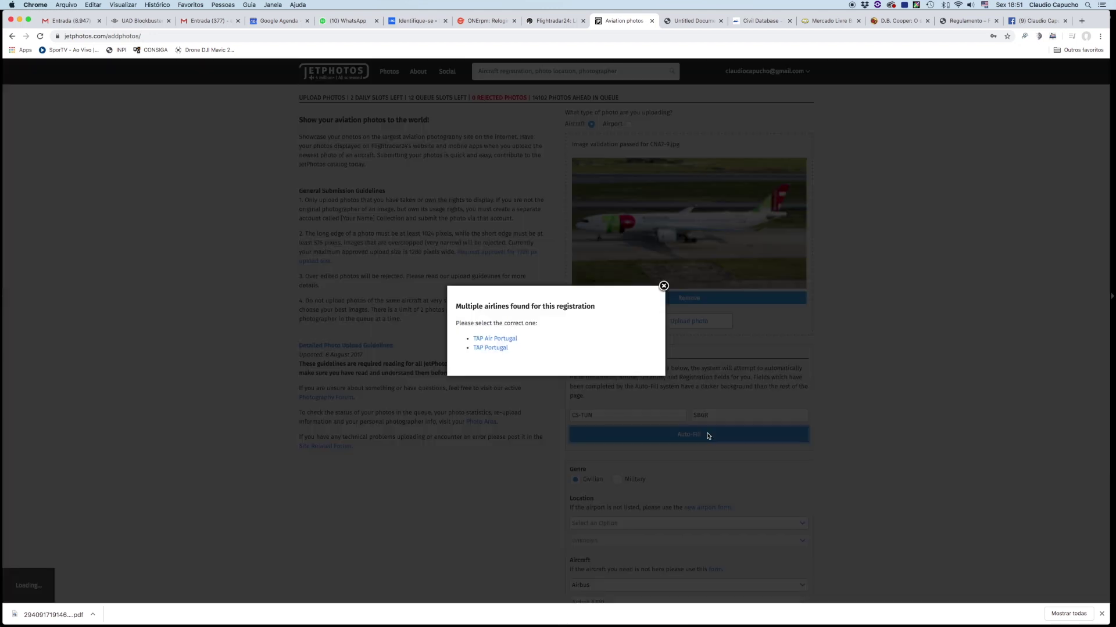
pyautogui.click(505, 339)
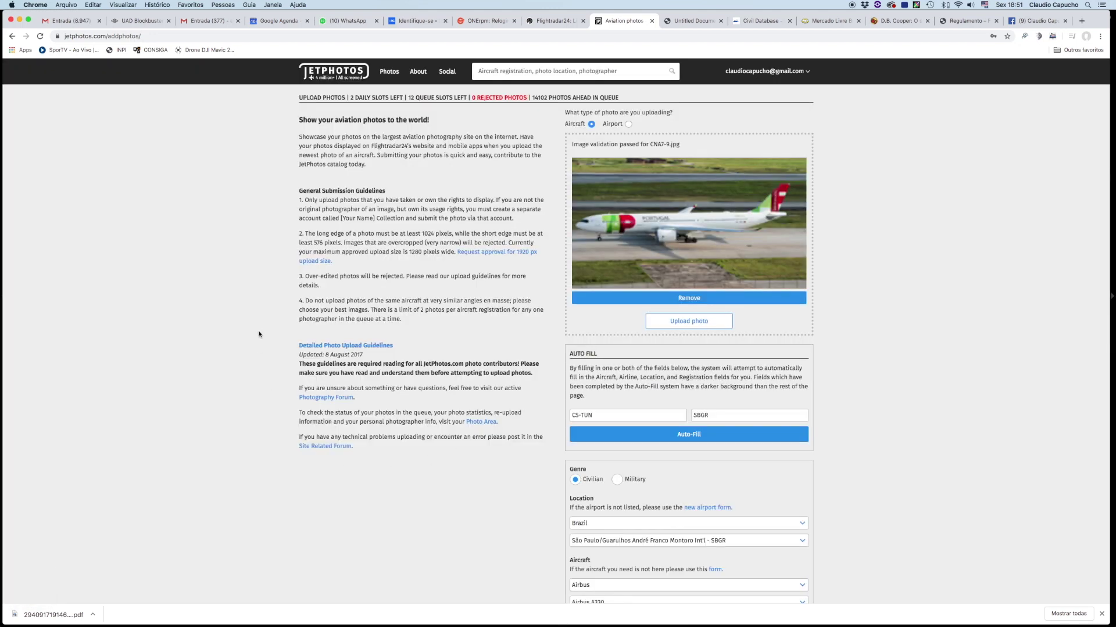
pyautogui.scroll(-2, 259, 335)
pyautogui.scroll(-1, 269, 331)
pyautogui.scroll(-2, 419, 361)
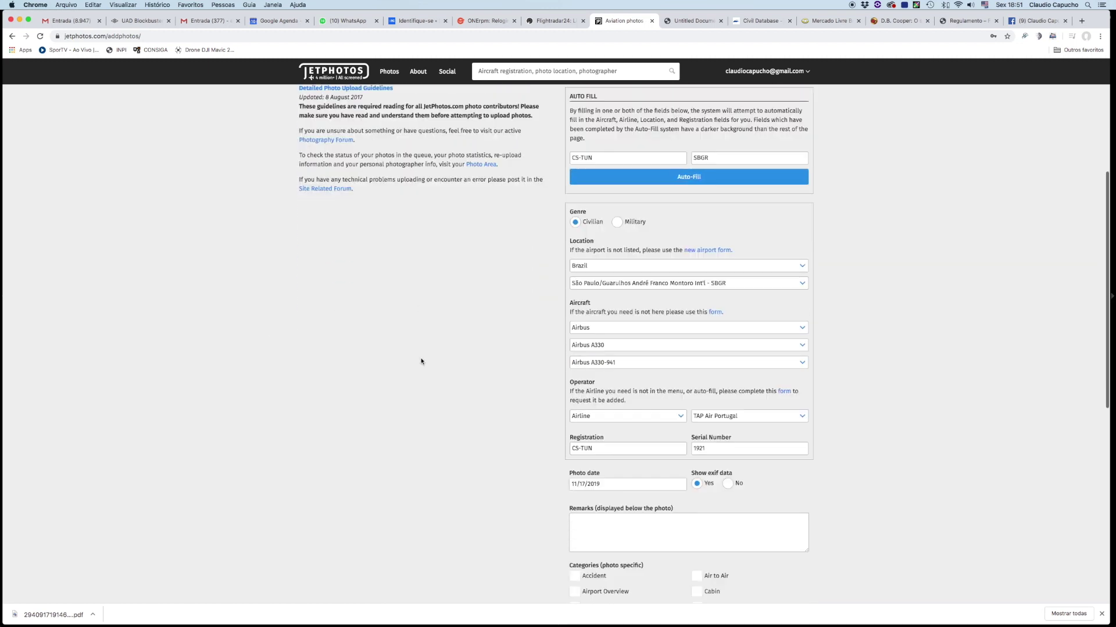
pyautogui.scroll(-2, 421, 361)
pyautogui.scroll(-3, 422, 362)
pyautogui.scroll(-1, 421, 362)
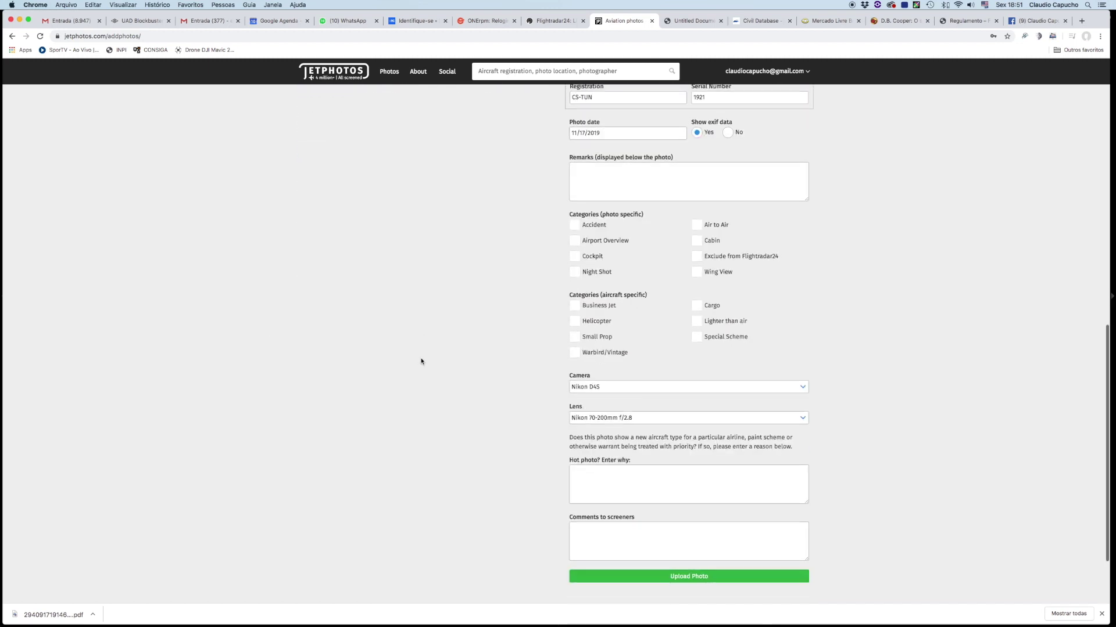
pyautogui.click(660, 575)
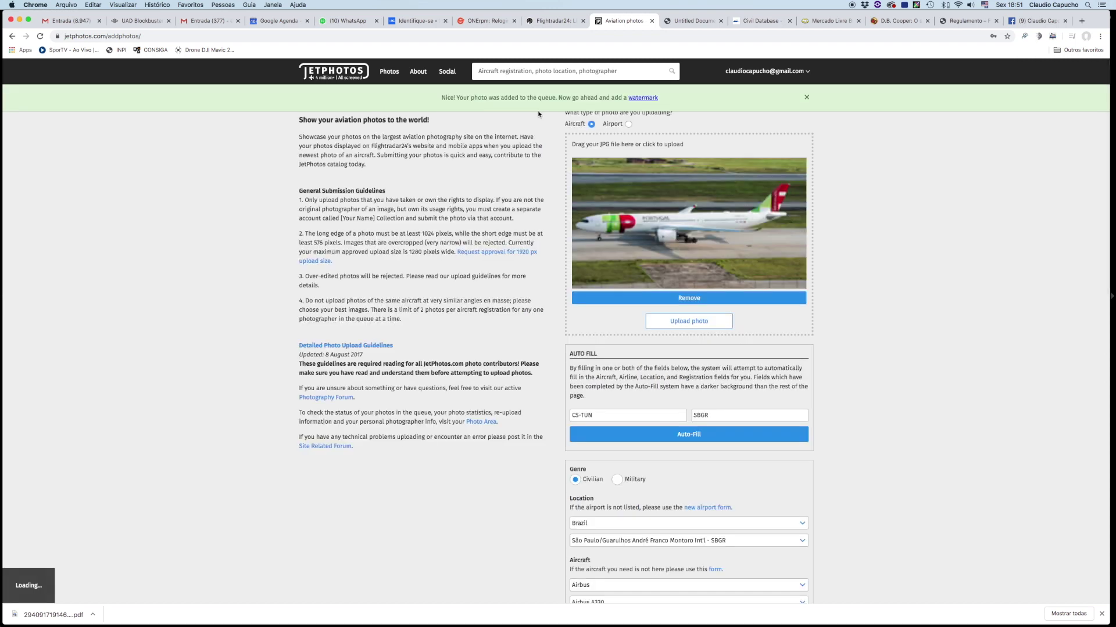
# - Watermark the queued TAP CS-TUN photo near its bottom at reduced opacity
pyautogui.click(644, 98)
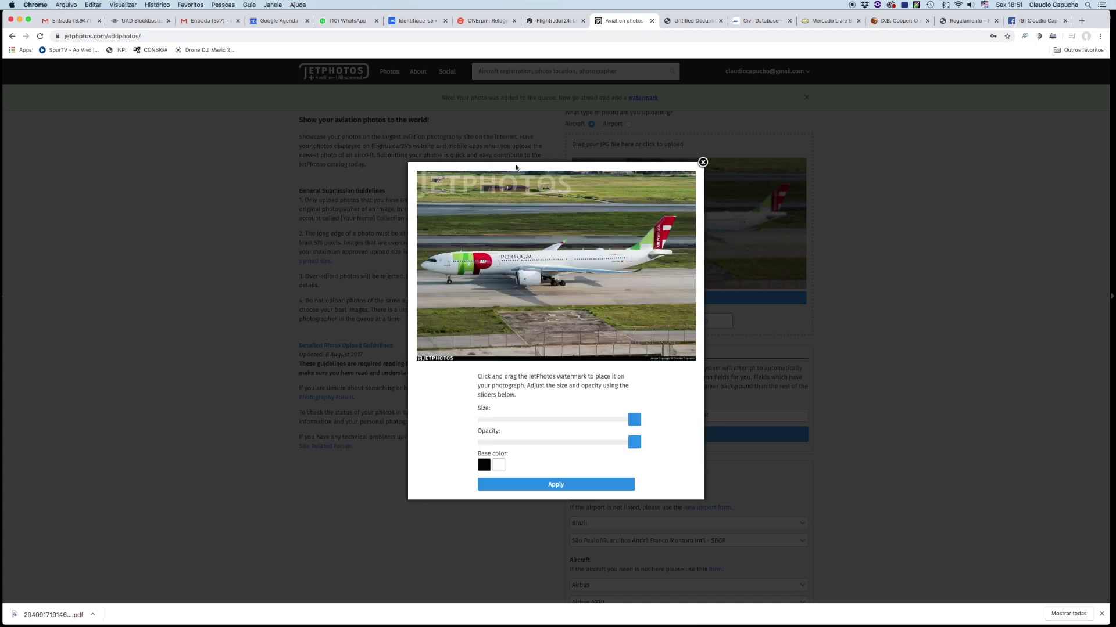
pyautogui.moveTo(496, 187); pyautogui.dragTo(557, 321)
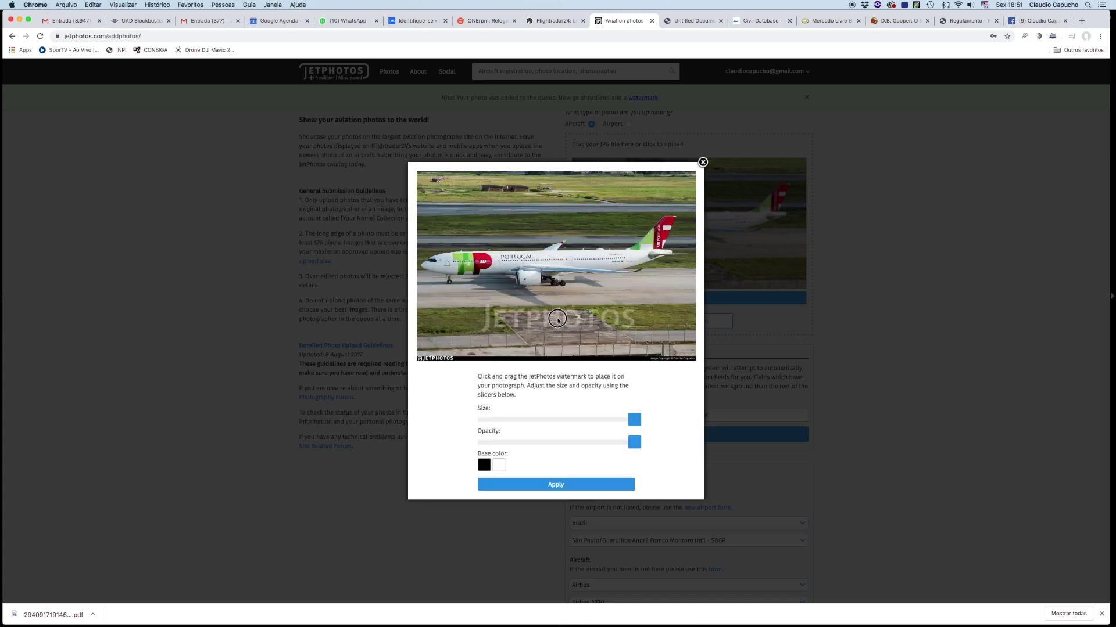
pyautogui.moveTo(545, 444); pyautogui.dragTo(565, 444)
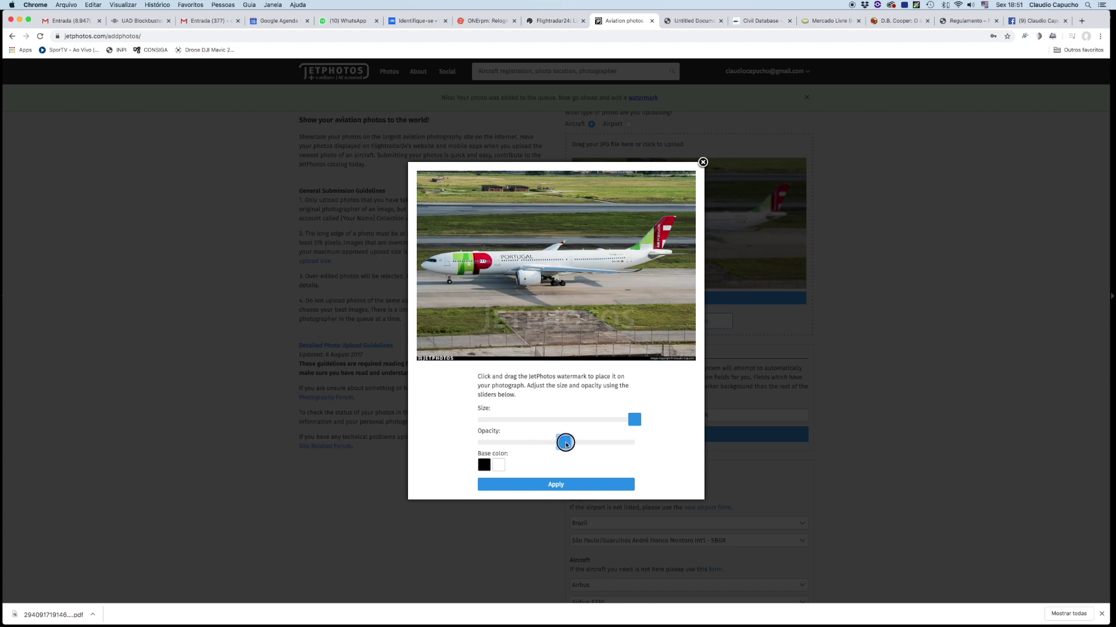
pyautogui.click(566, 488)
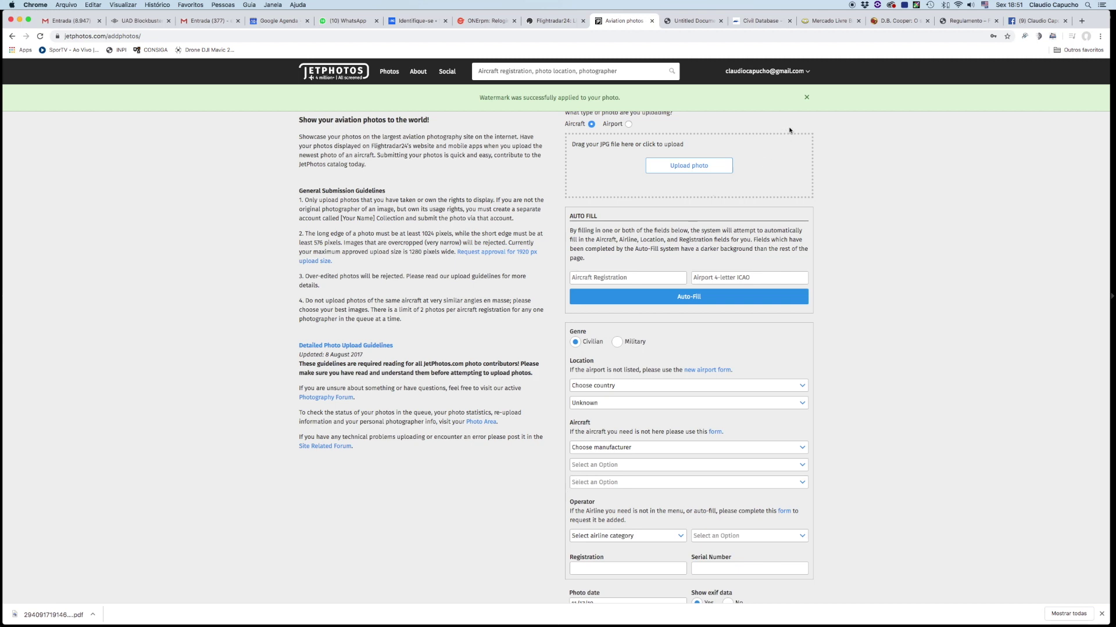
pyautogui.click(807, 98)
pyautogui.moveTo(765, 71)
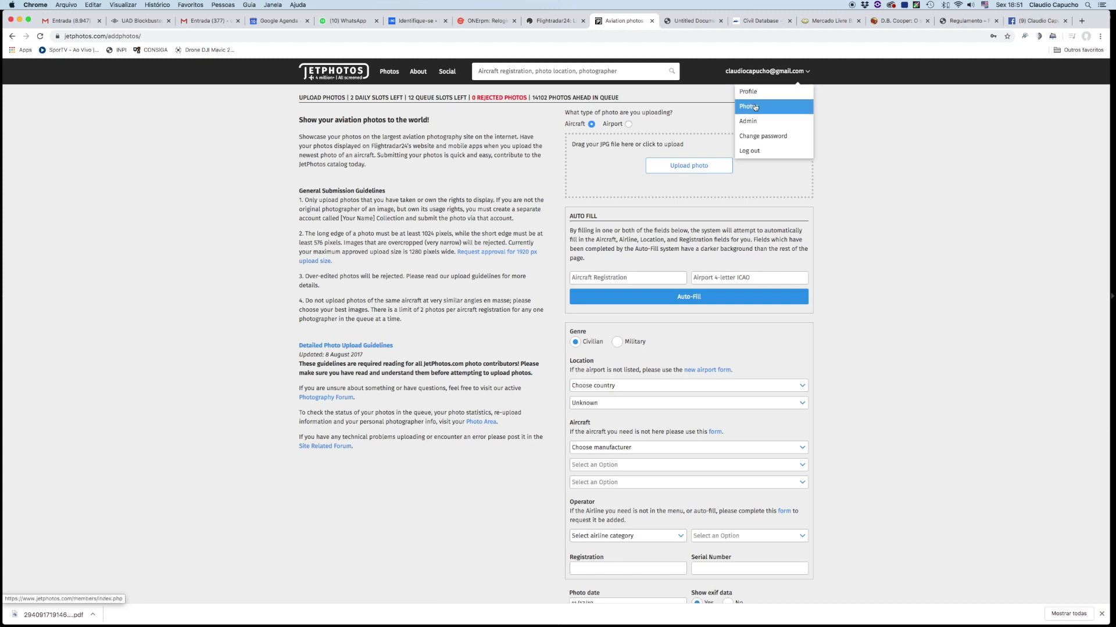
# - Upload the next photo file, CNA7-10.jpg, from the member photos page
pyautogui.click(755, 107)
pyautogui.click(451, 336)
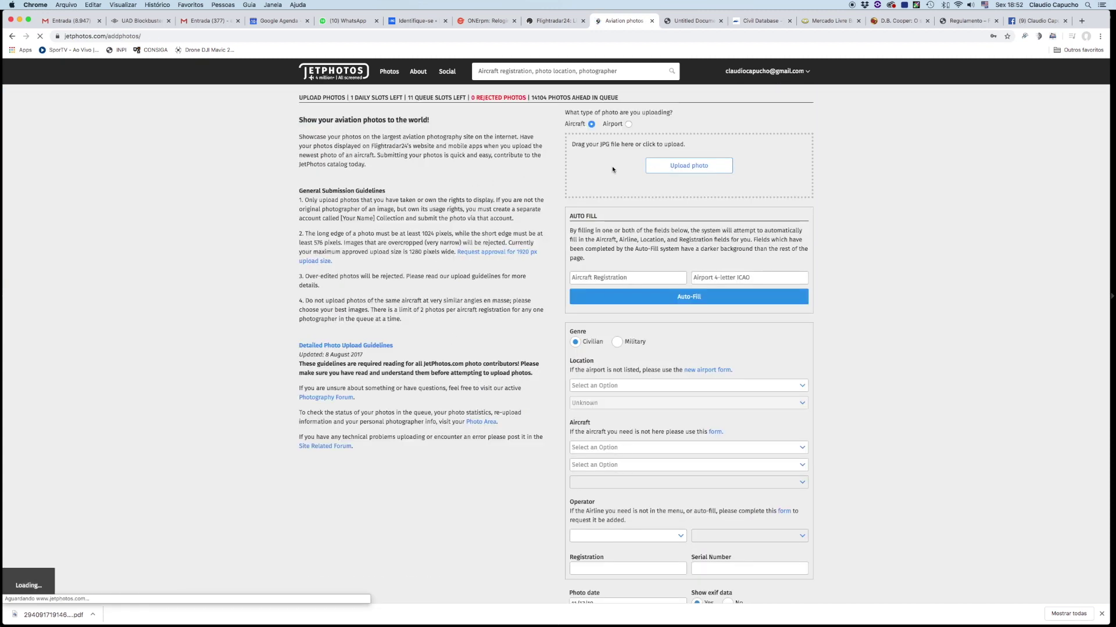
pyautogui.click(679, 166)
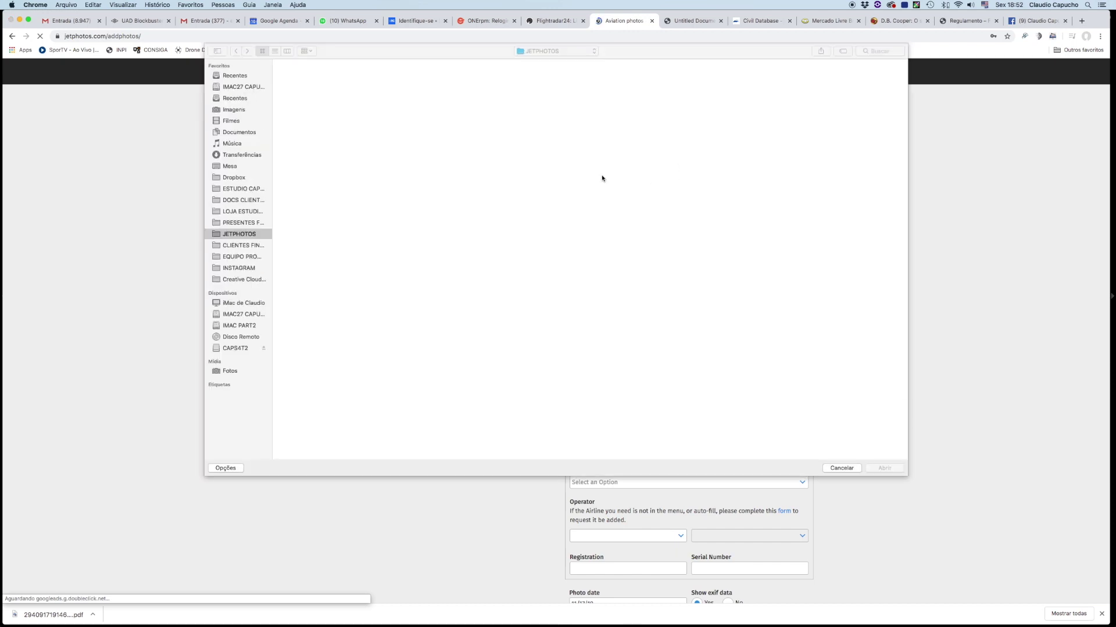
pyautogui.doubleClick(737, 92)
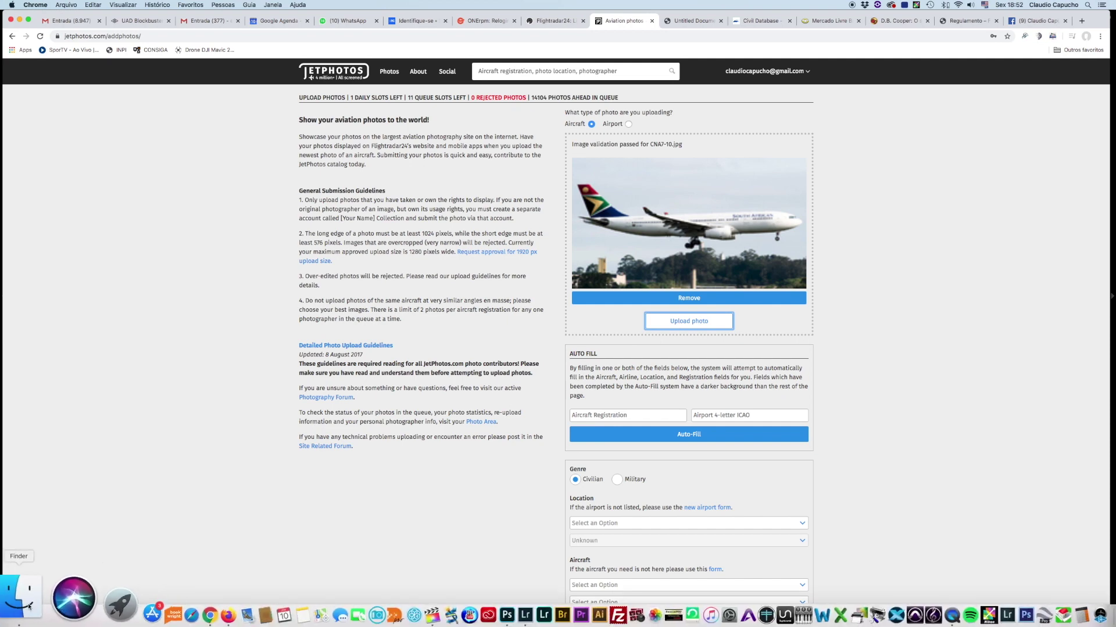
# - Preview CNA7-10.jpg in Finder to confirm it is the South African photo
pyautogui.click(25, 606)
pyautogui.press('space')
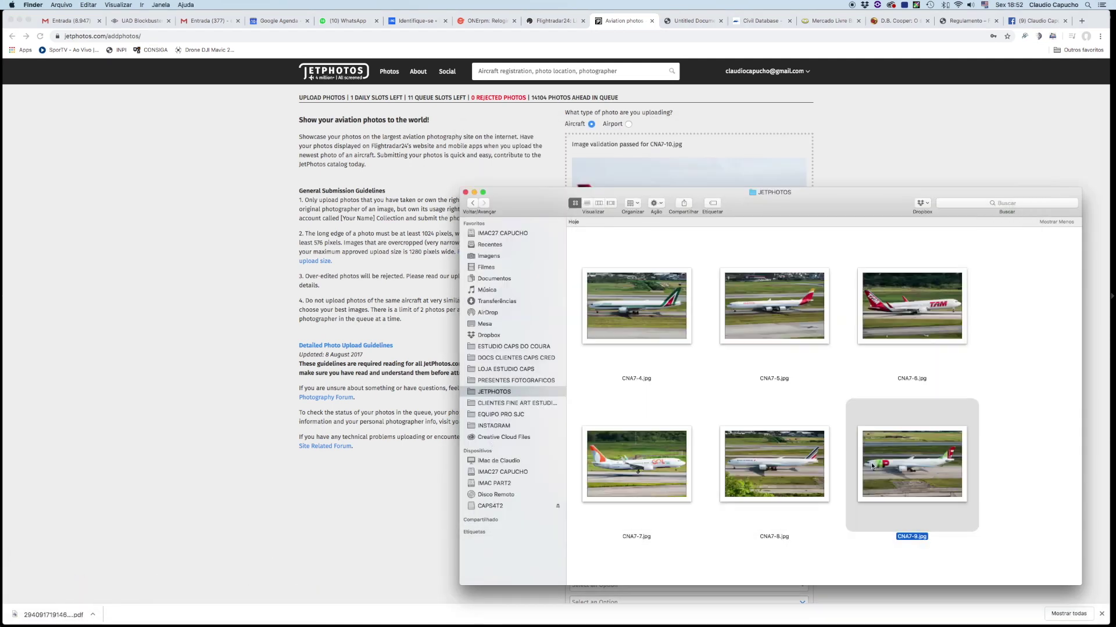
pyautogui.scroll(-5, 774, 433)
pyautogui.click(665, 462)
pyautogui.press('space')
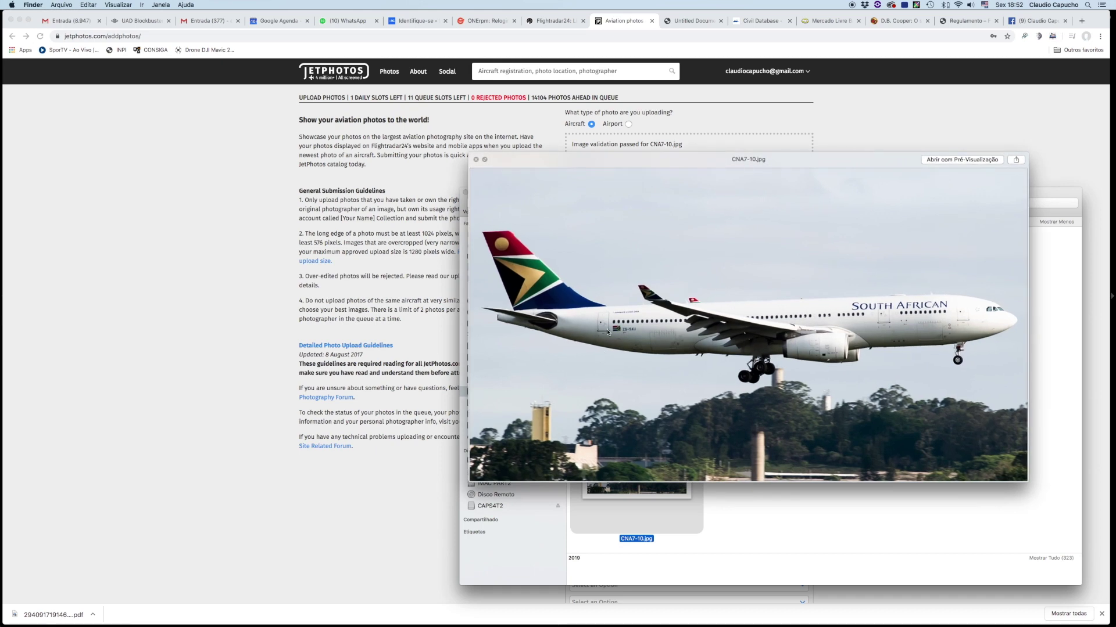
pyautogui.scroll(3, 606, 329)
pyautogui.scroll(3, 607, 328)
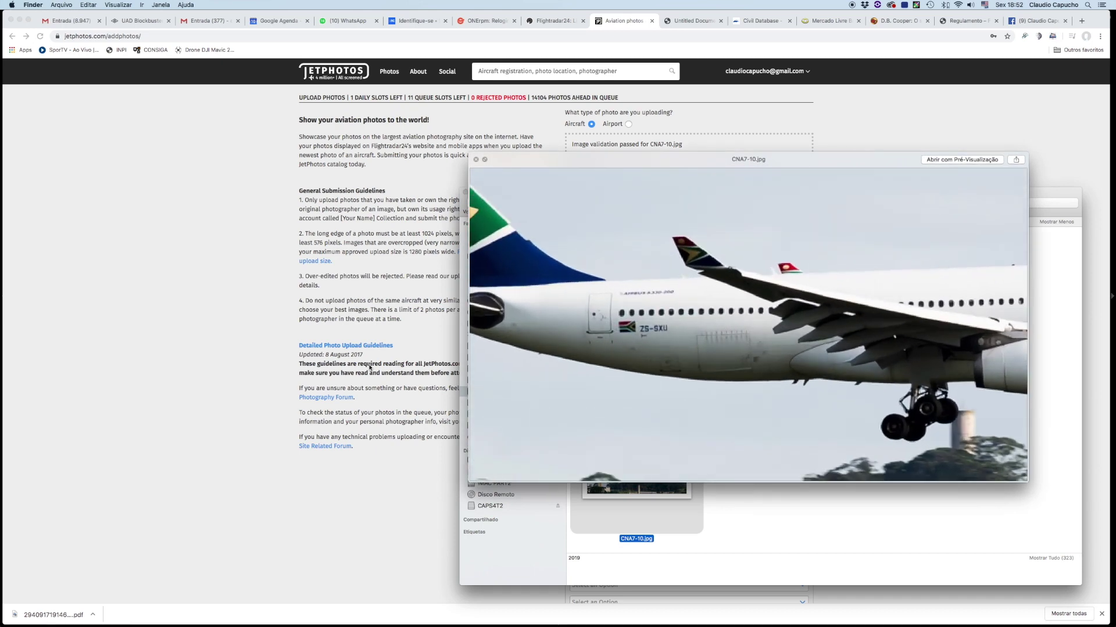
pyautogui.press('Return')
# - Enter registration ZS-SXU and airport SBGR, then auto-fill the Airbus A330-243 details
pyautogui.click(616, 414)
pyautogui.write('ZS-SXU')
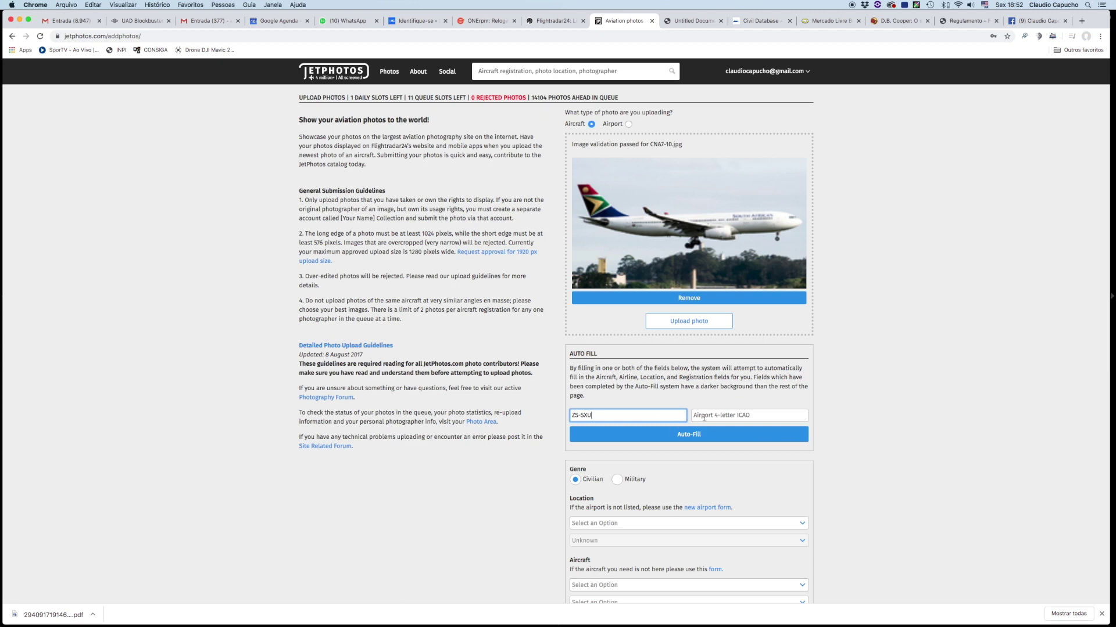
pyautogui.click(711, 418)
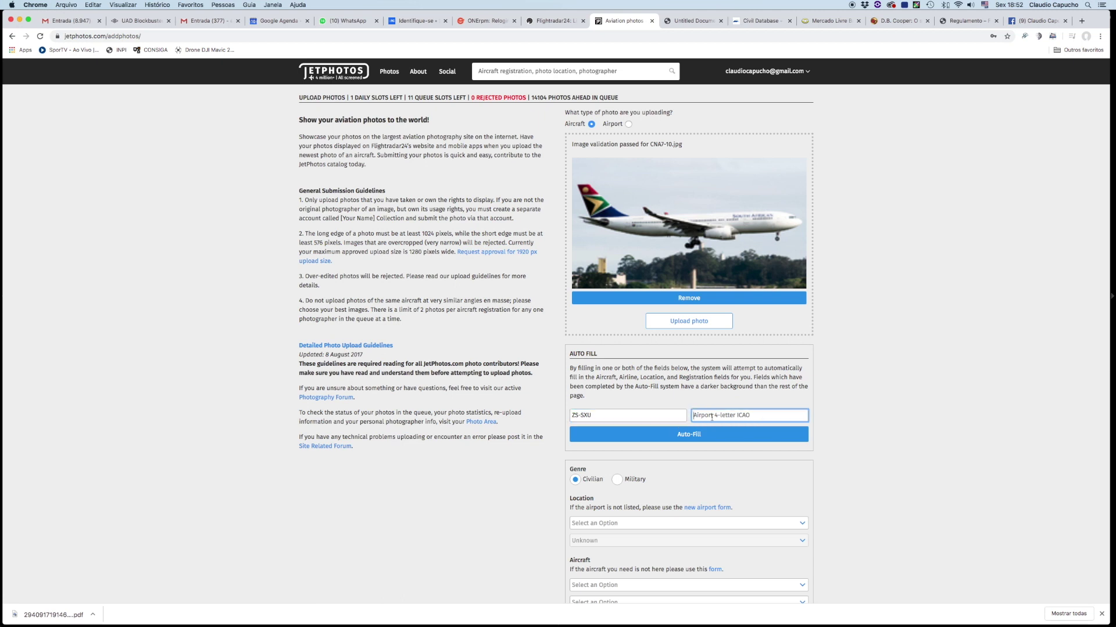
pyautogui.write('SBG')
pyautogui.click(695, 435)
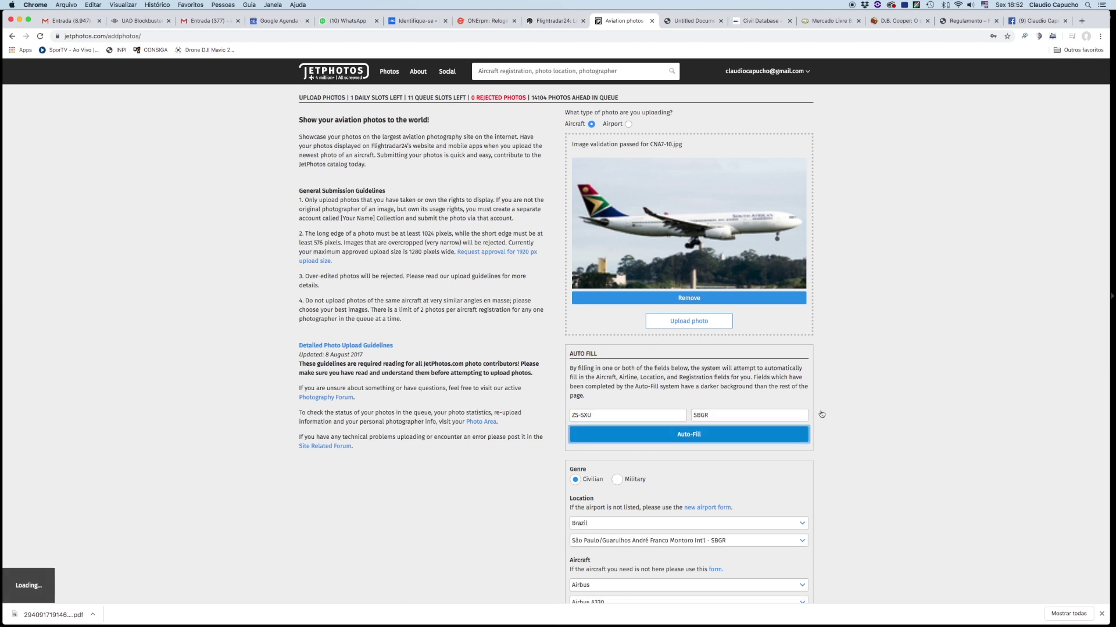
# - Check the South African photo's details in Lightroom before returning to the upload form
pyautogui.scroll(-5, 822, 415)
pyautogui.scroll(-2, 819, 405)
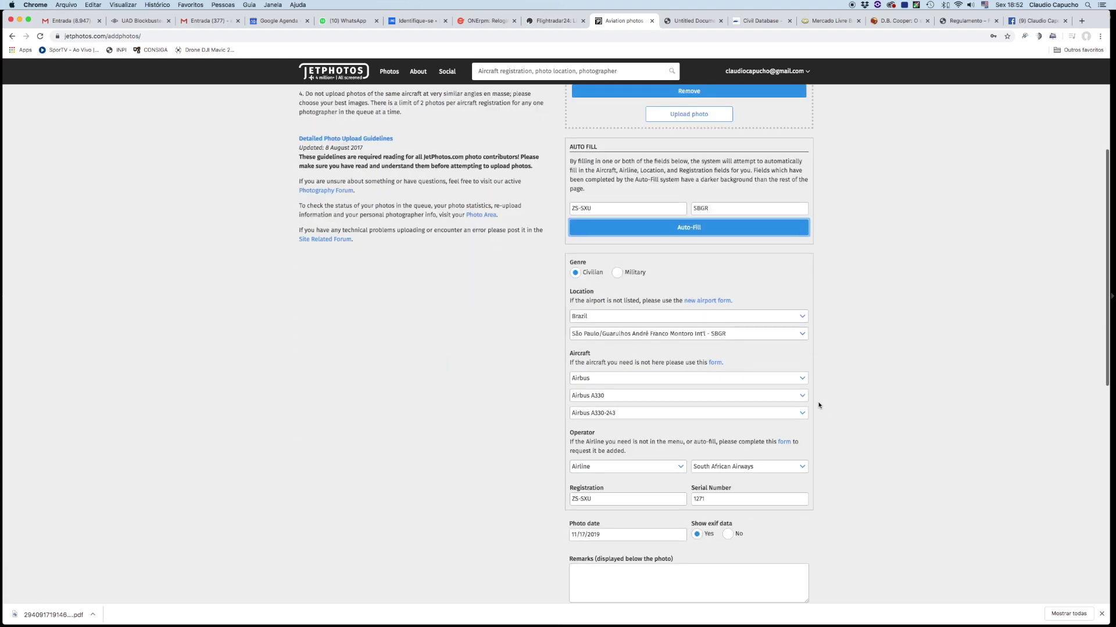
pyautogui.scroll(-2, 377, 397)
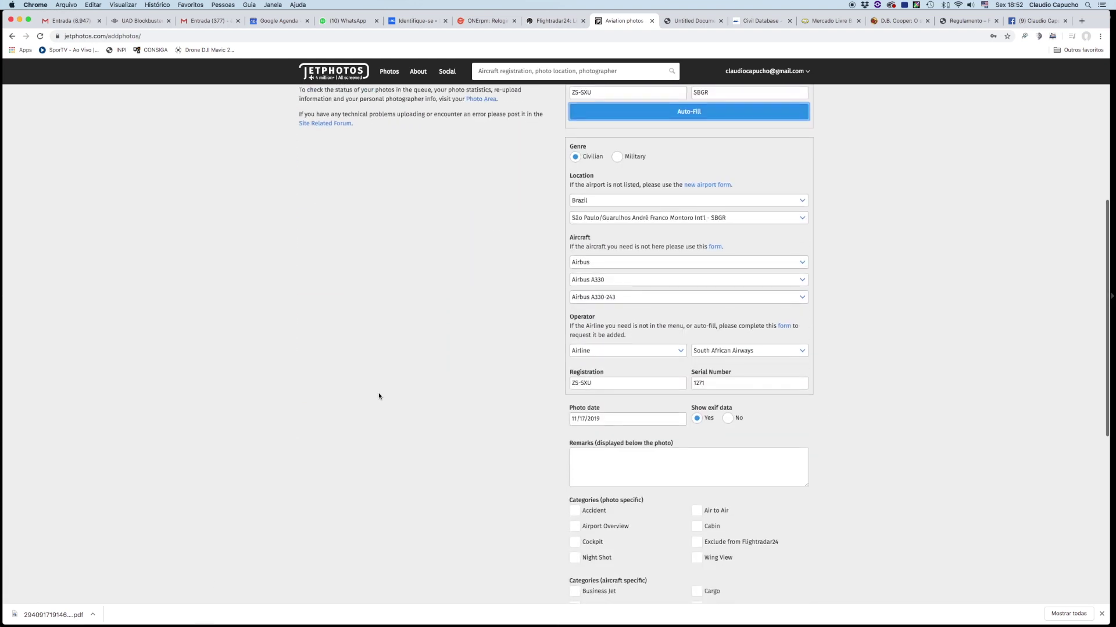
pyautogui.scroll(-3, 378, 397)
pyautogui.scroll(-2, 378, 397)
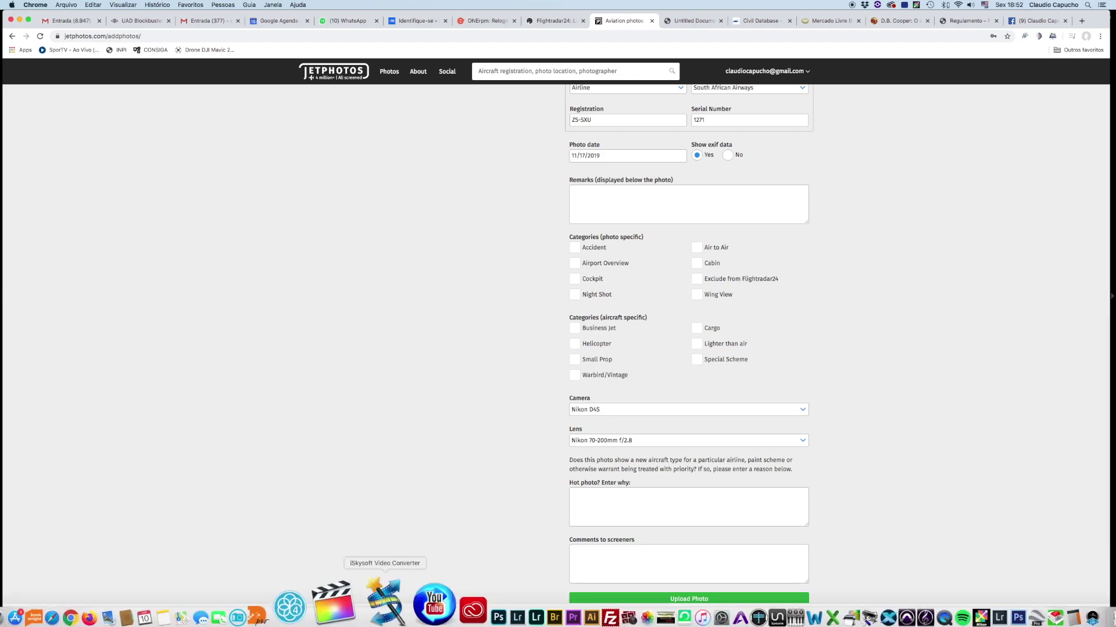
pyautogui.click(451, 605)
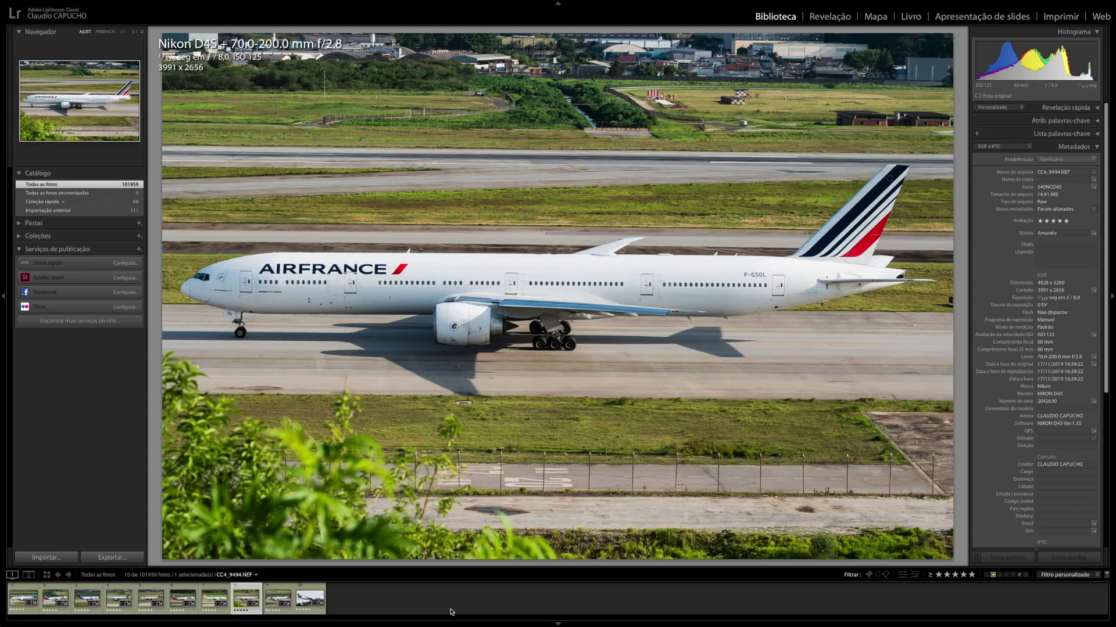
pyautogui.press('Right')
pyautogui.press('Right')
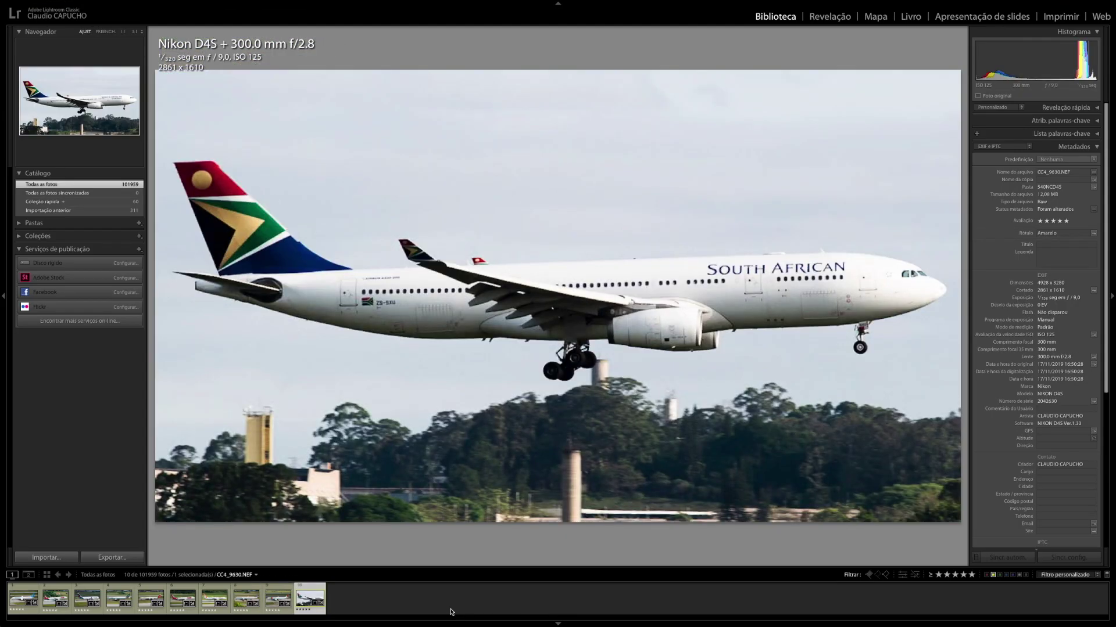
pyautogui.press('super+Tab')
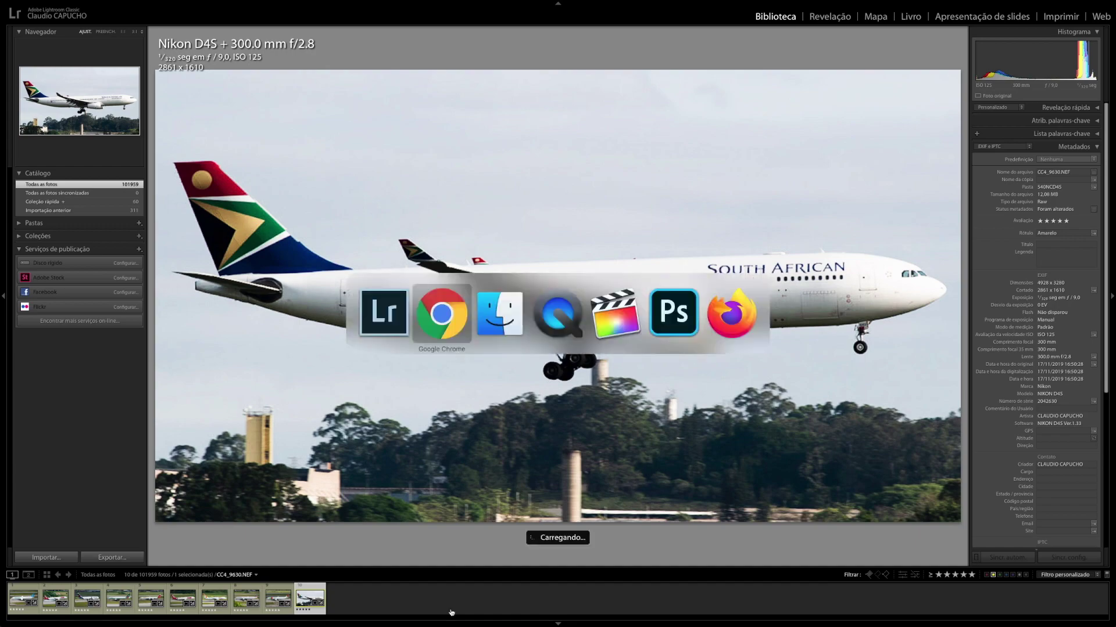
pyautogui.click(660, 443)
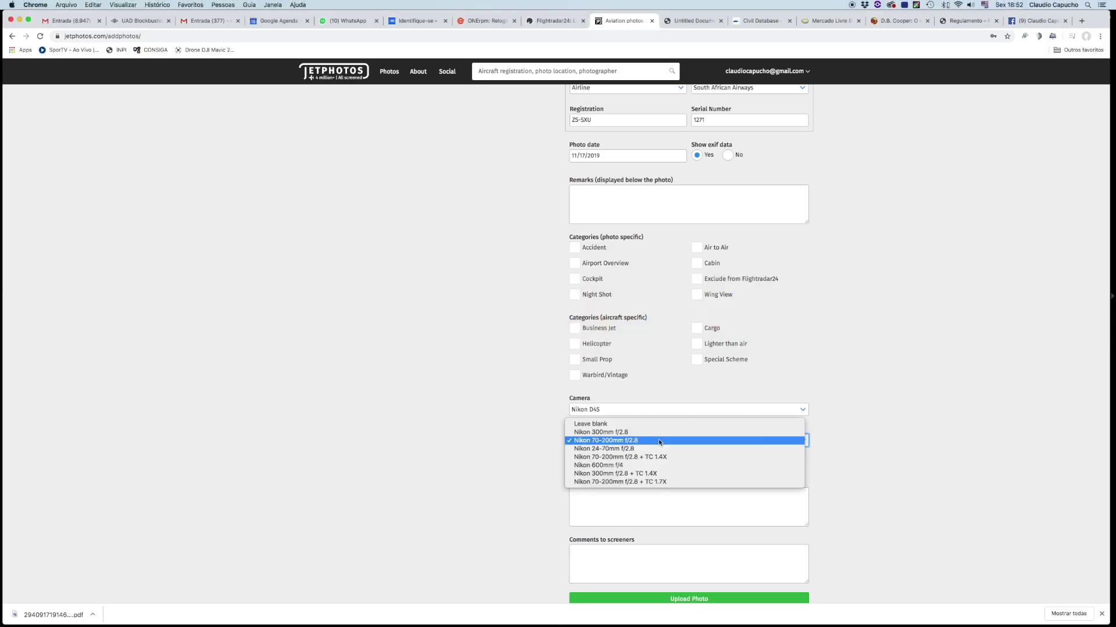
# - Set the lens to Nikon 300mm f/2.8 and submit the ZS-SXU photo to the queue
pyautogui.click(655, 432)
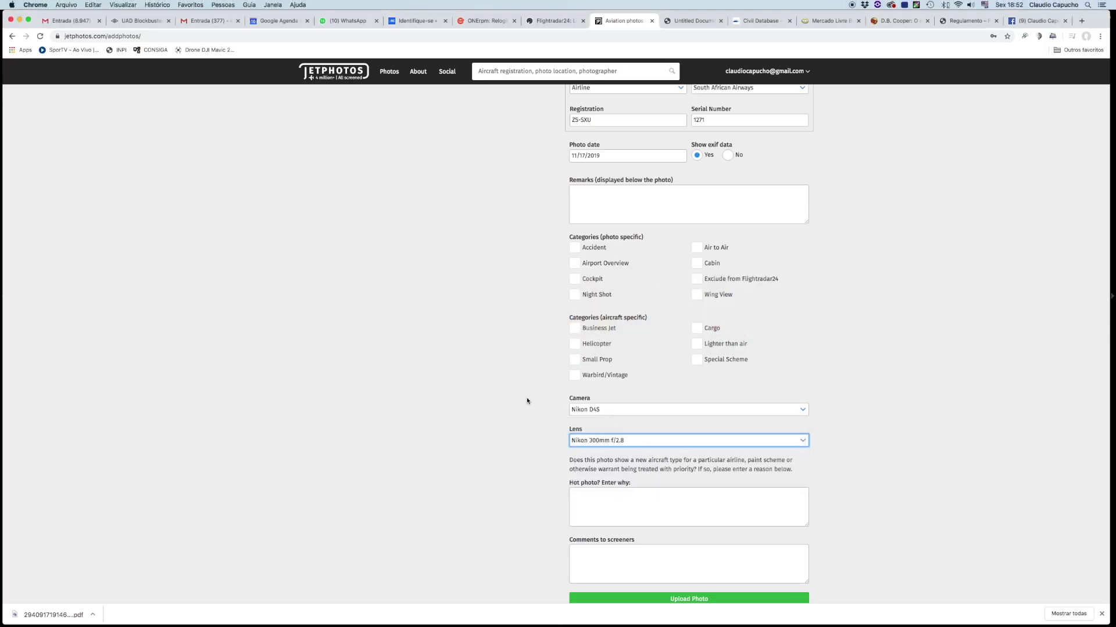
pyautogui.scroll(-2, 527, 400)
pyautogui.click(677, 551)
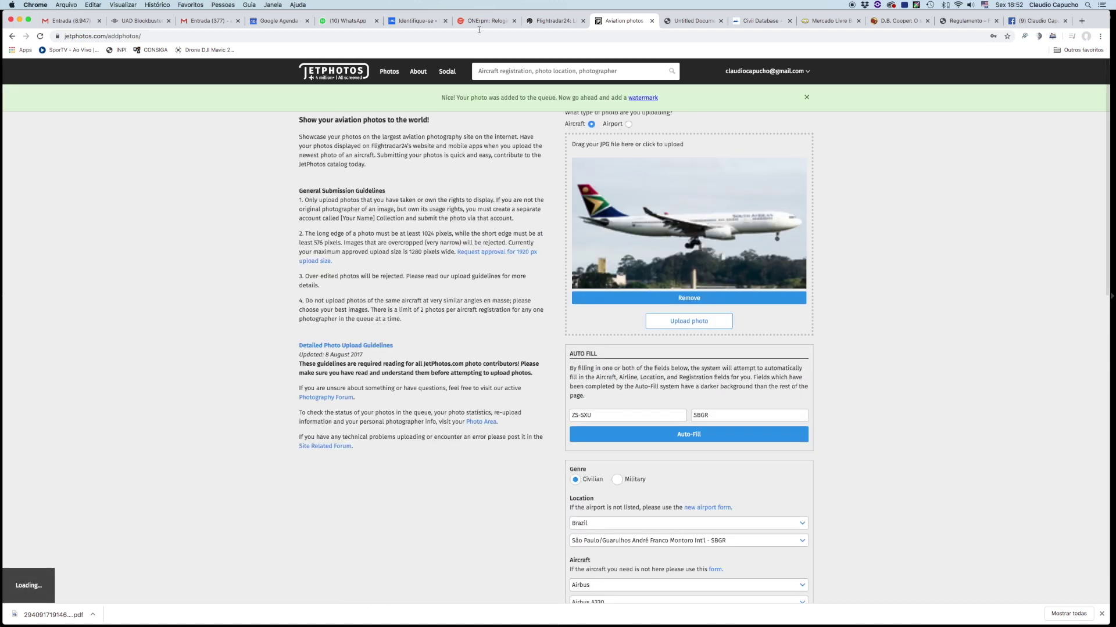
# - Apply the half-faded watermark to the newly queued South African photo
pyautogui.click(648, 98)
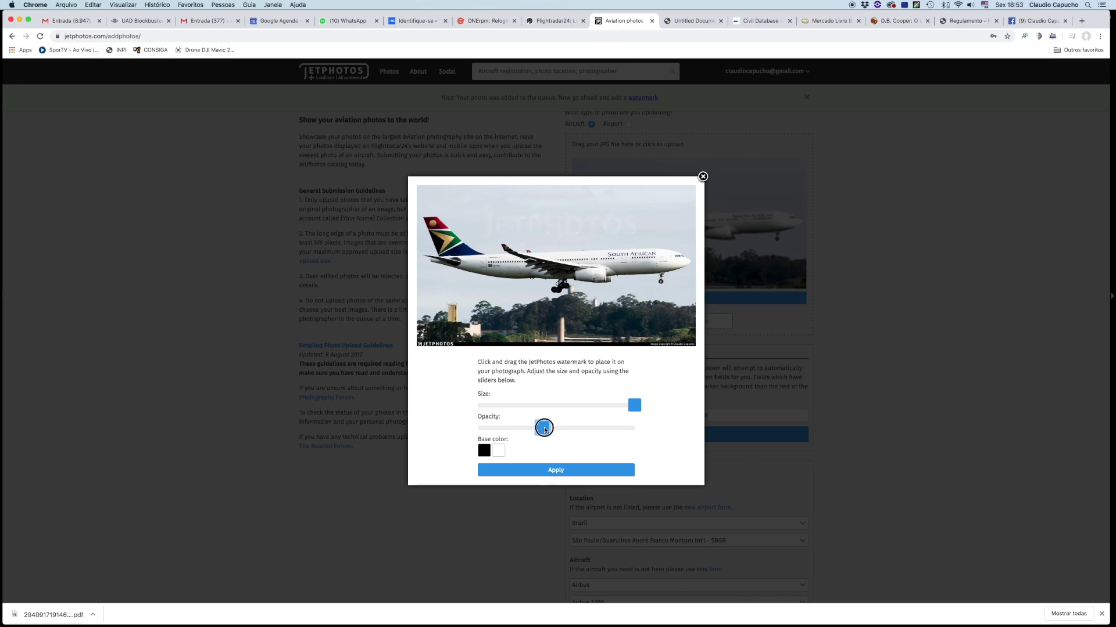
pyautogui.click(542, 471)
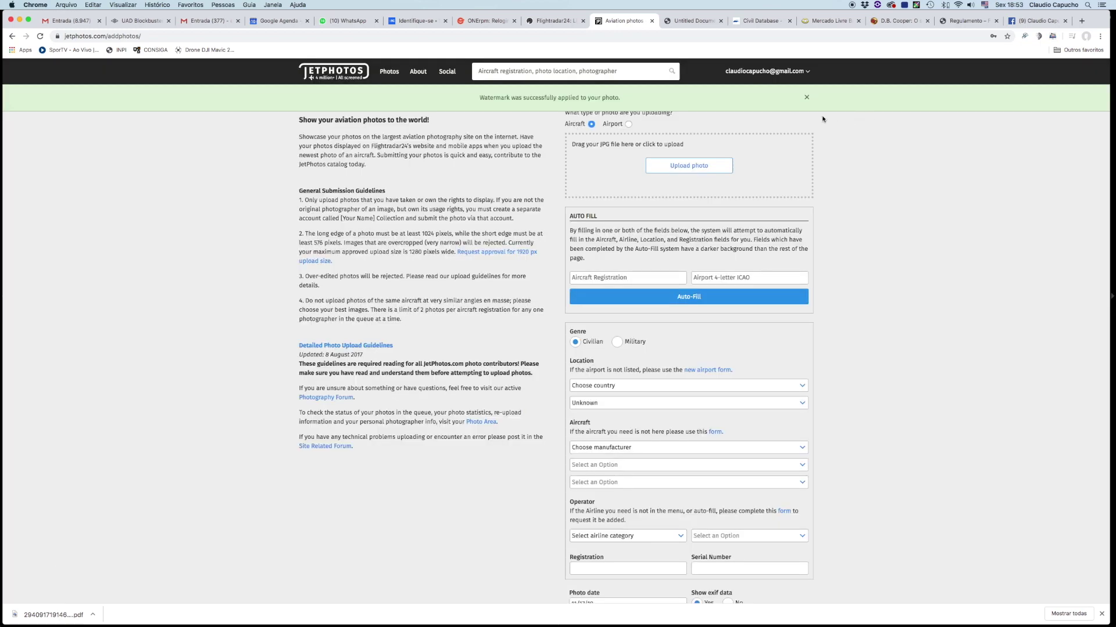
pyautogui.click(806, 99)
pyautogui.moveTo(766, 71)
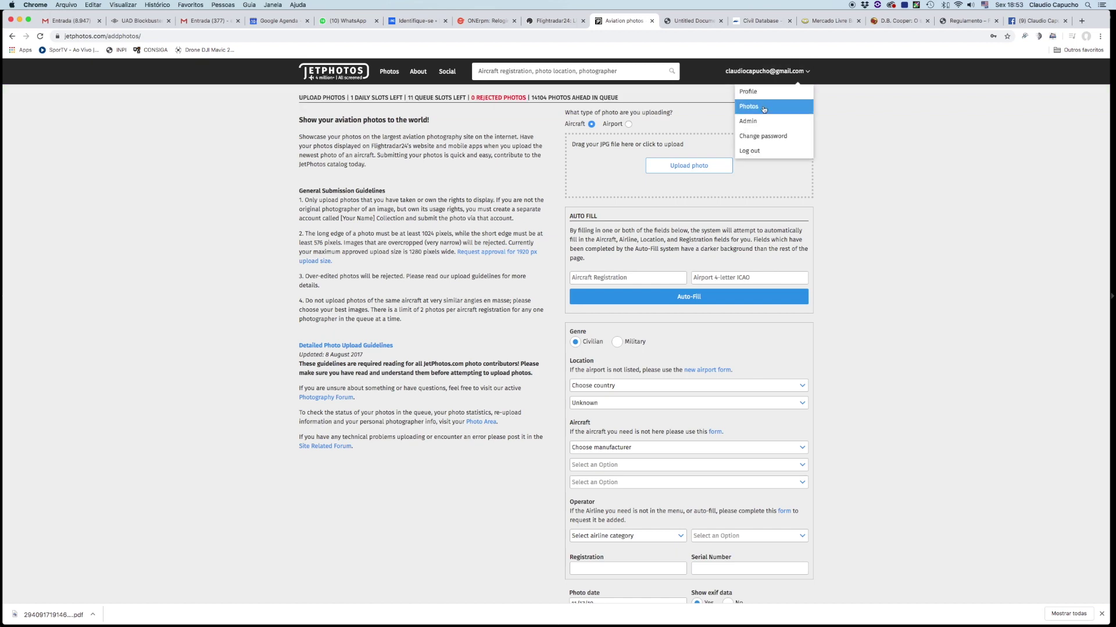
# - Browse the queued photos list, Air Europa EC-MSZ through South African ZS-SXU
pyautogui.click(764, 107)
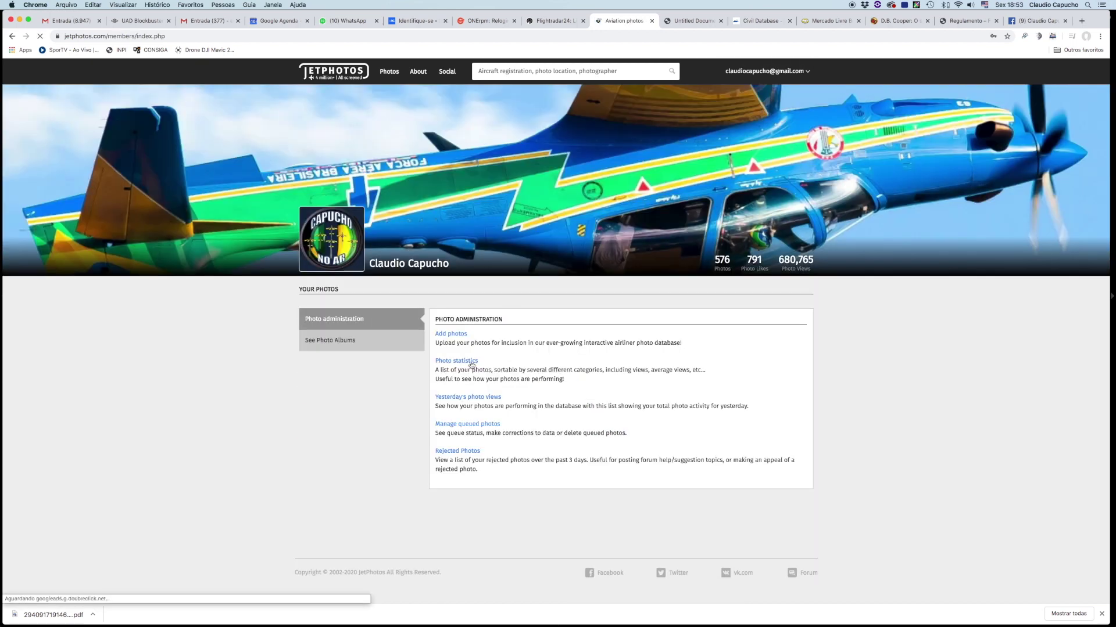
pyautogui.click(461, 428)
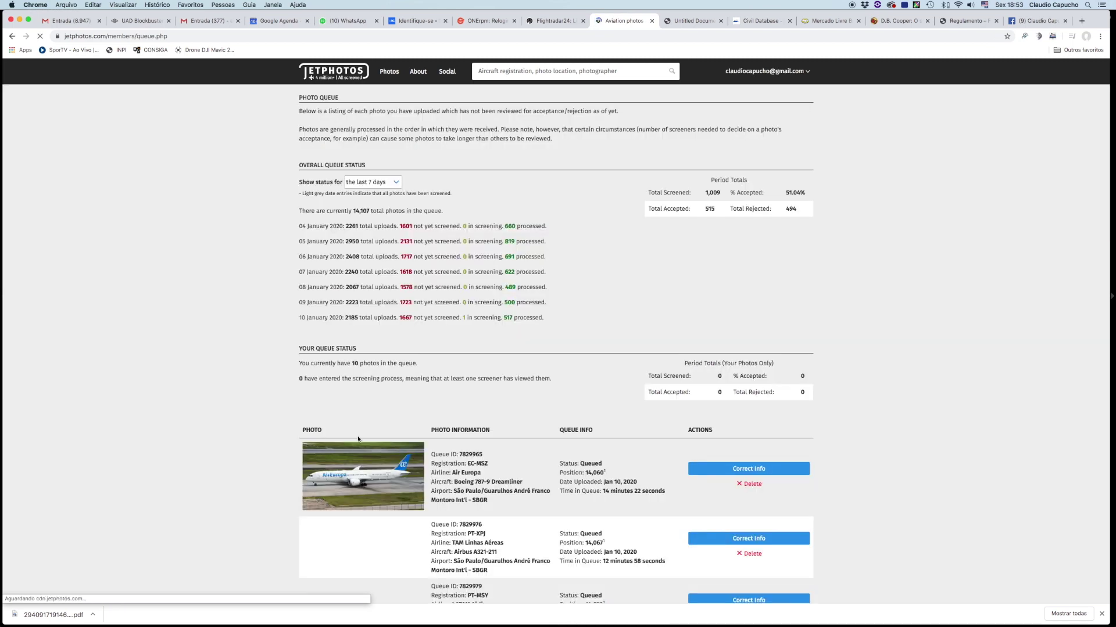
pyautogui.scroll(-1, 233, 254)
pyautogui.scroll(-2, 233, 253)
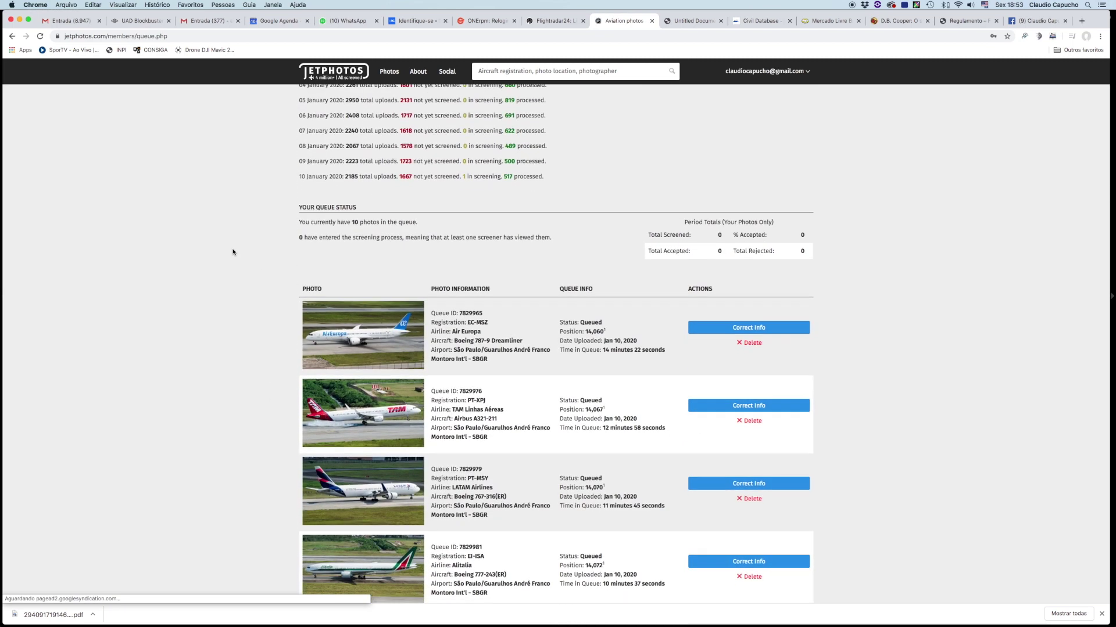
pyautogui.scroll(-1, 233, 254)
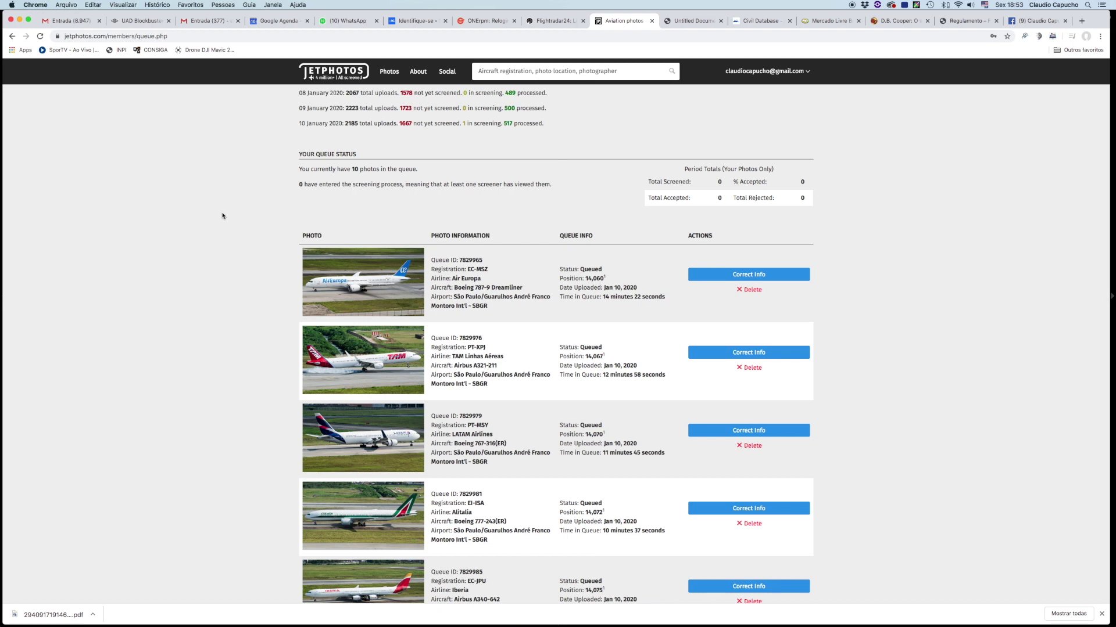
pyautogui.scroll(-2, 222, 218)
pyautogui.scroll(-1, 224, 206)
pyautogui.scroll(-1, 222, 207)
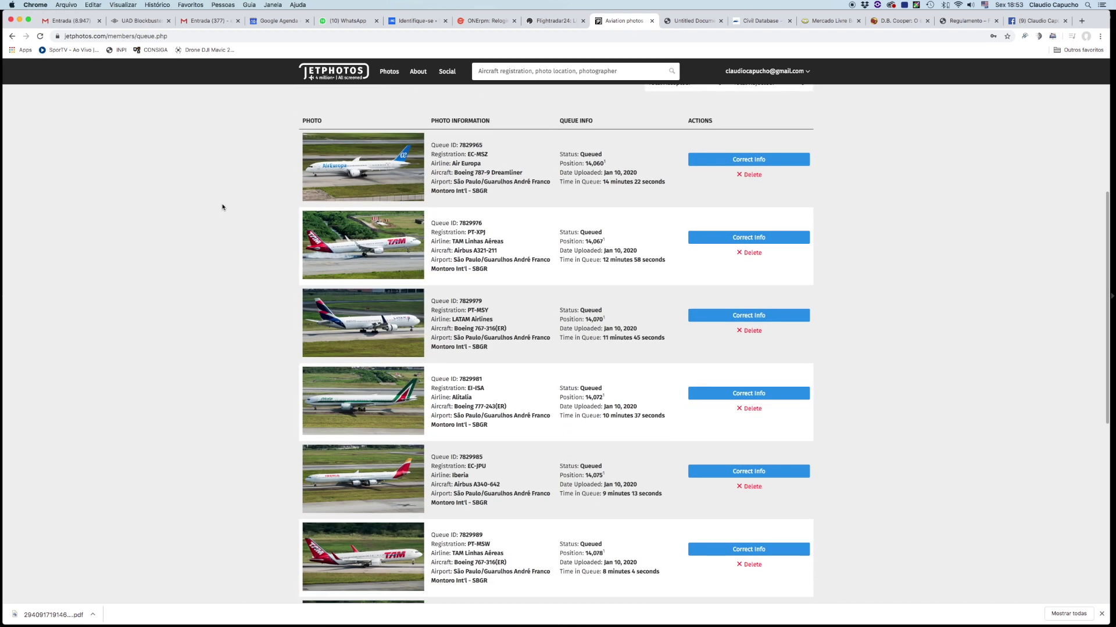
pyautogui.scroll(-3, 222, 208)
pyautogui.scroll(2, 223, 207)
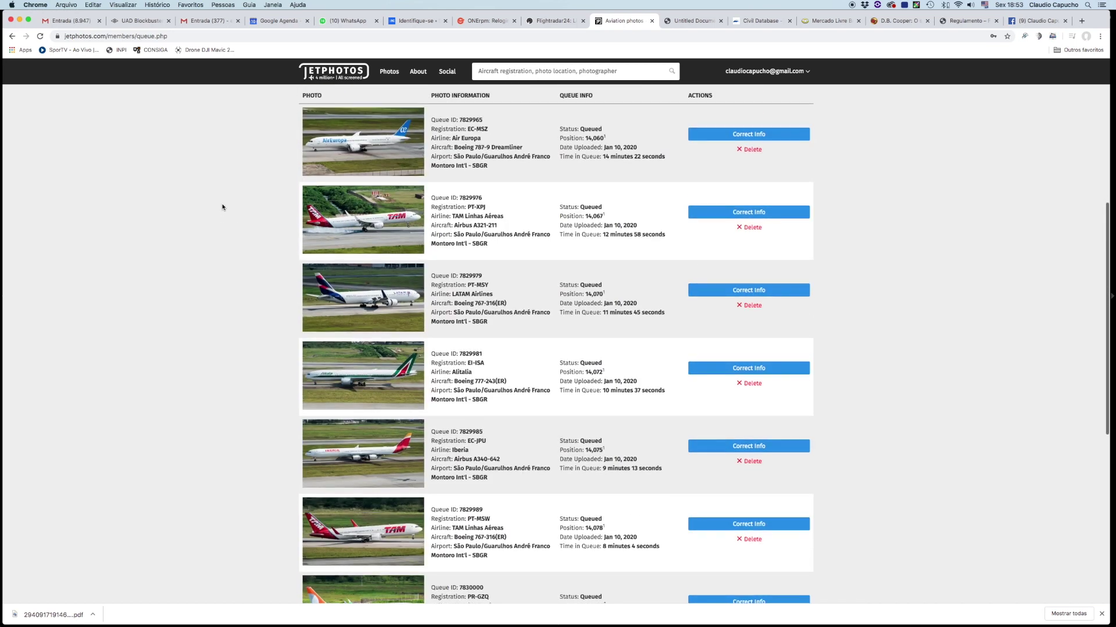
pyautogui.scroll(-1, 222, 208)
pyautogui.scroll(-1, 223, 207)
pyautogui.scroll(-2, 223, 207)
pyautogui.scroll(-2, 223, 207)
pyautogui.scroll(-1, 223, 208)
pyautogui.scroll(-1, 223, 208)
pyautogui.scroll(1, 223, 208)
pyautogui.scroll(2, 222, 207)
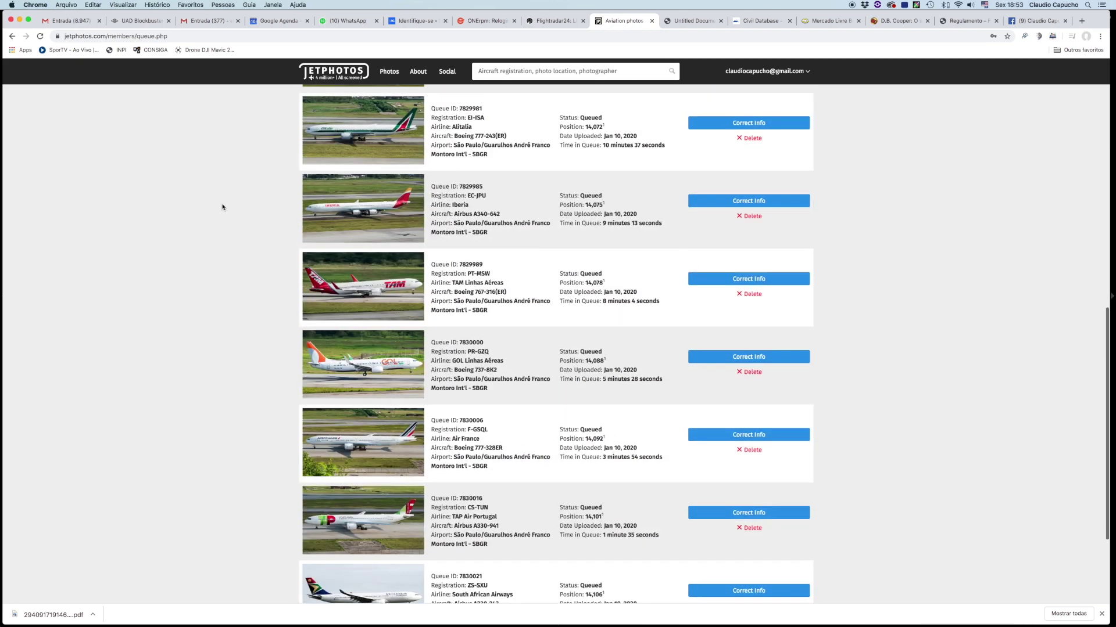
pyautogui.scroll(3, 222, 208)
pyautogui.scroll(2, 222, 207)
pyautogui.scroll(1, 223, 208)
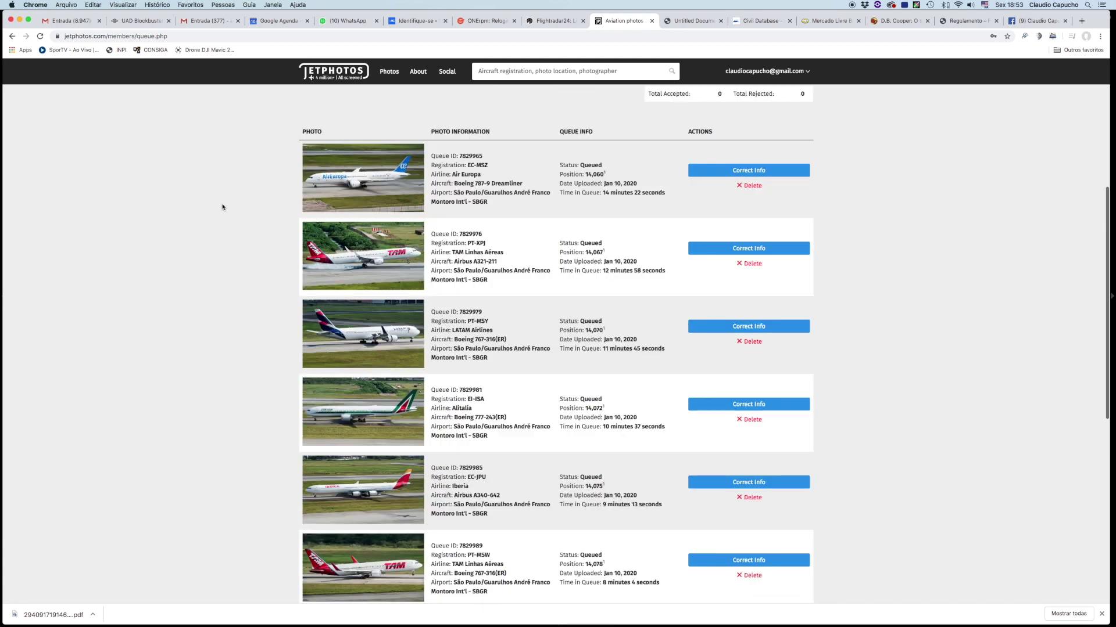
pyautogui.scroll(-1, 255, 200)
pyautogui.scroll(1, 259, 192)
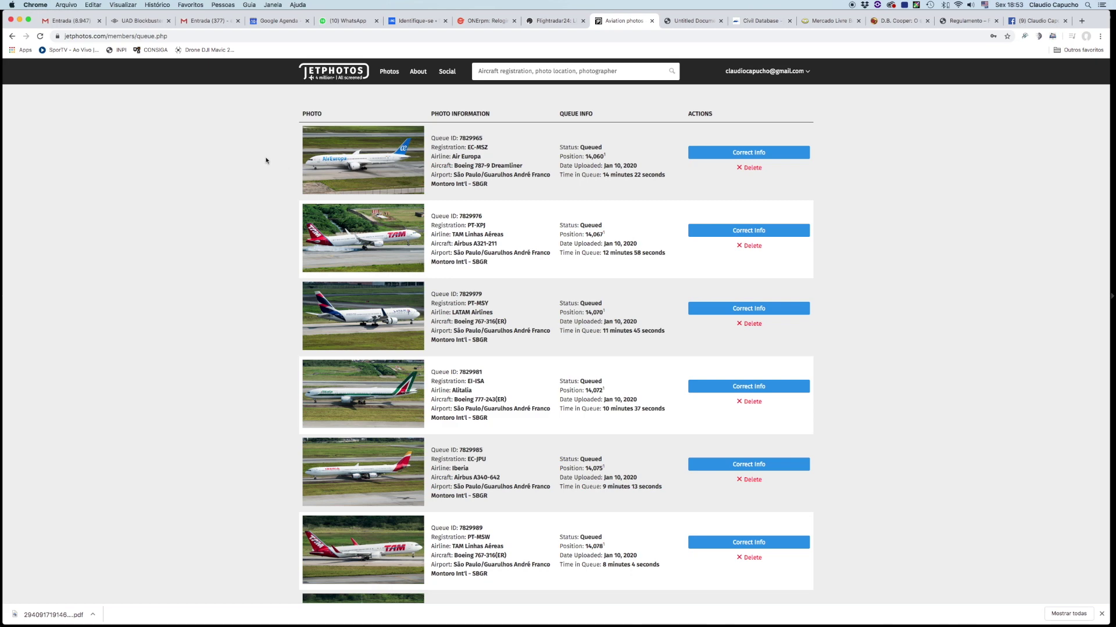
pyautogui.scroll(-4, 266, 160)
pyautogui.scroll(-5, 266, 160)
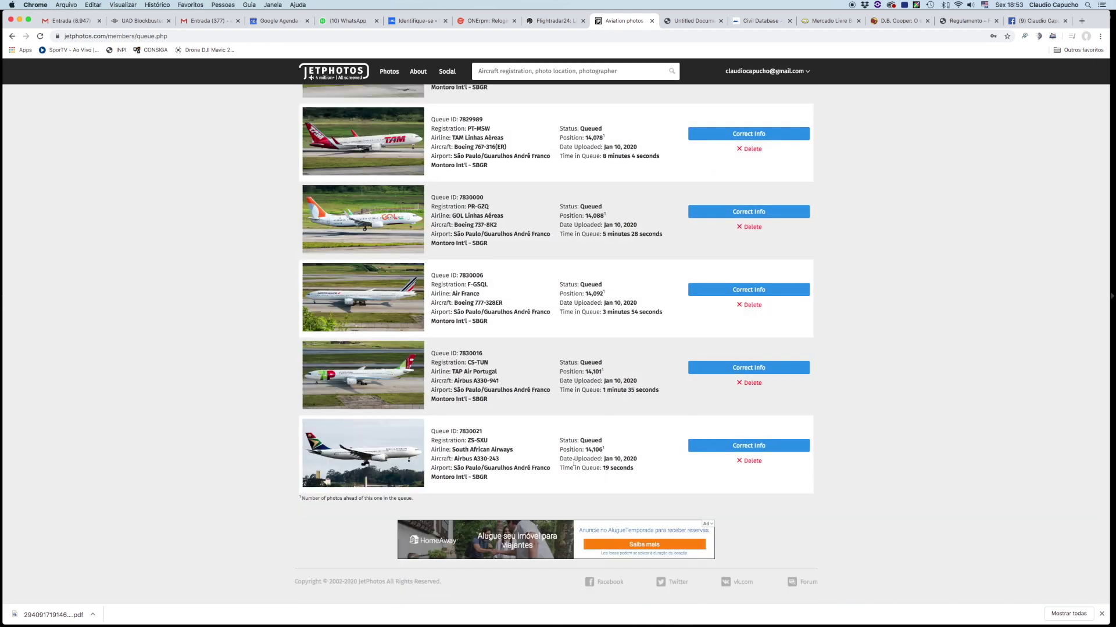
pyautogui.scroll(3, 263, 415)
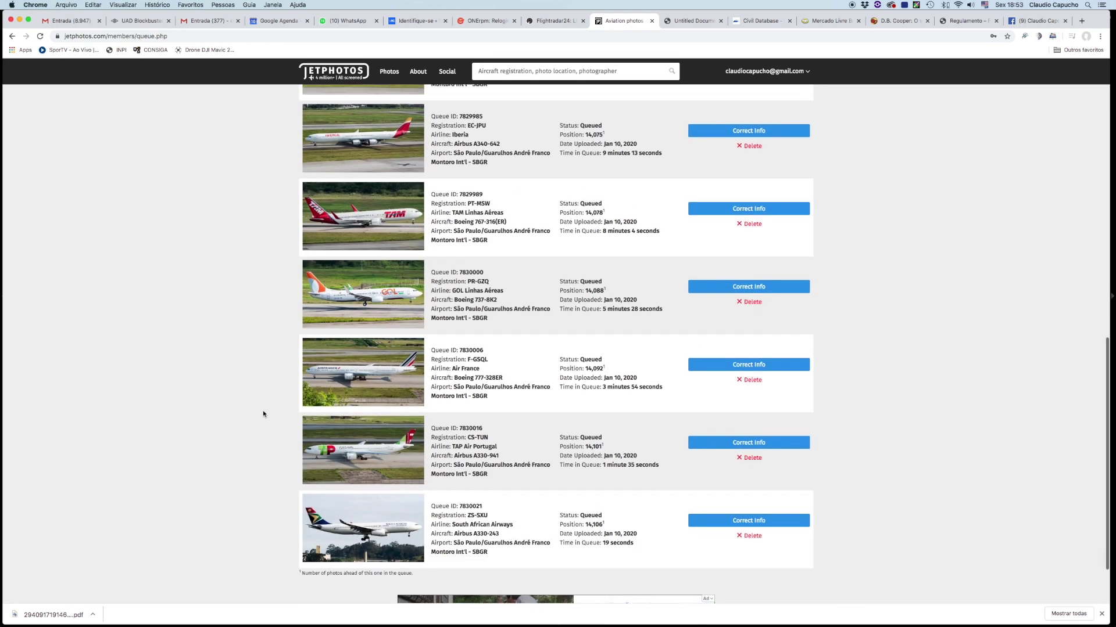
pyautogui.scroll(1, 263, 413)
pyautogui.scroll(2, 263, 414)
pyautogui.scroll(2, 263, 413)
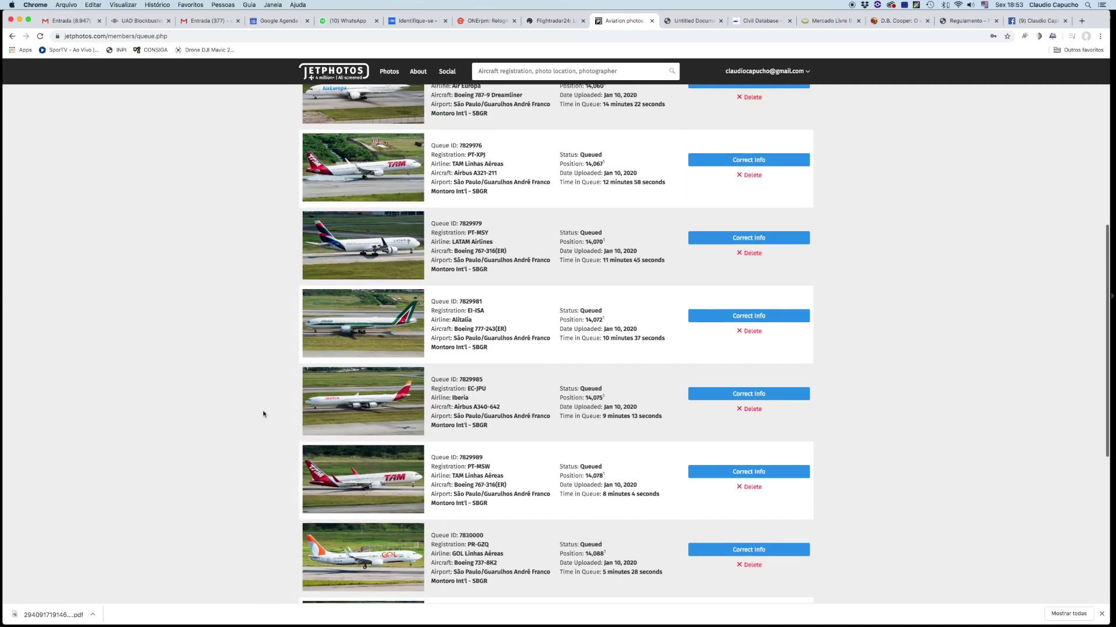
pyautogui.scroll(2, 262, 414)
pyautogui.scroll(2, 262, 414)
pyautogui.scroll(-2, 262, 414)
pyautogui.scroll(-2, 263, 414)
pyautogui.scroll(-2, 263, 414)
pyautogui.scroll(1, 263, 414)
pyautogui.scroll(1, 263, 413)
pyautogui.scroll(2, 263, 414)
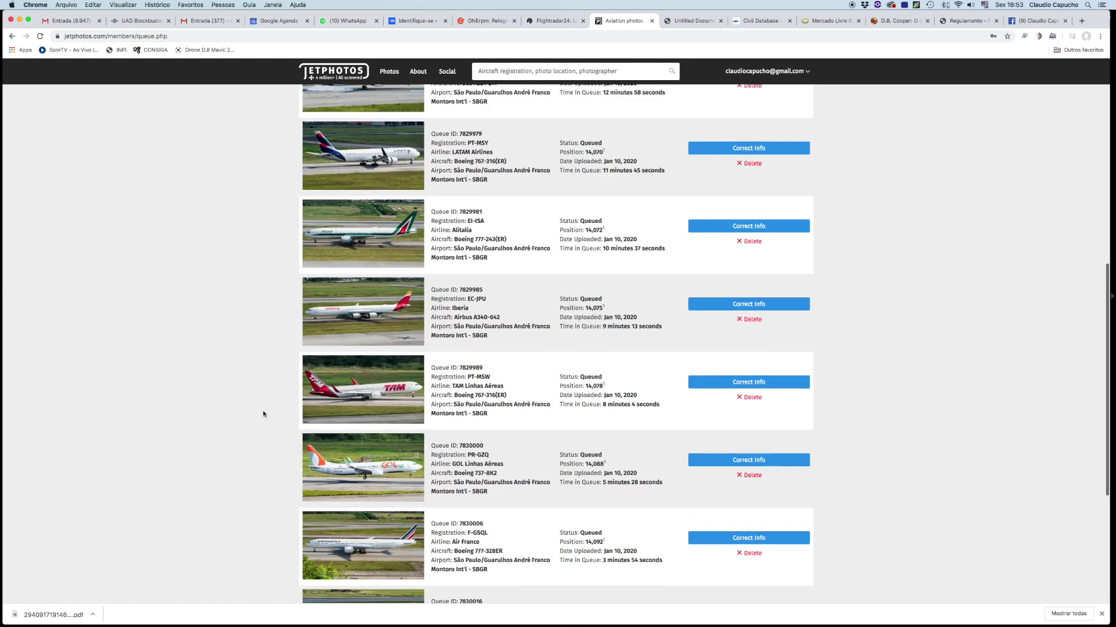
pyautogui.scroll(1, 263, 413)
pyautogui.scroll(1, 262, 413)
pyautogui.scroll(2, 263, 414)
pyautogui.scroll(2, 263, 413)
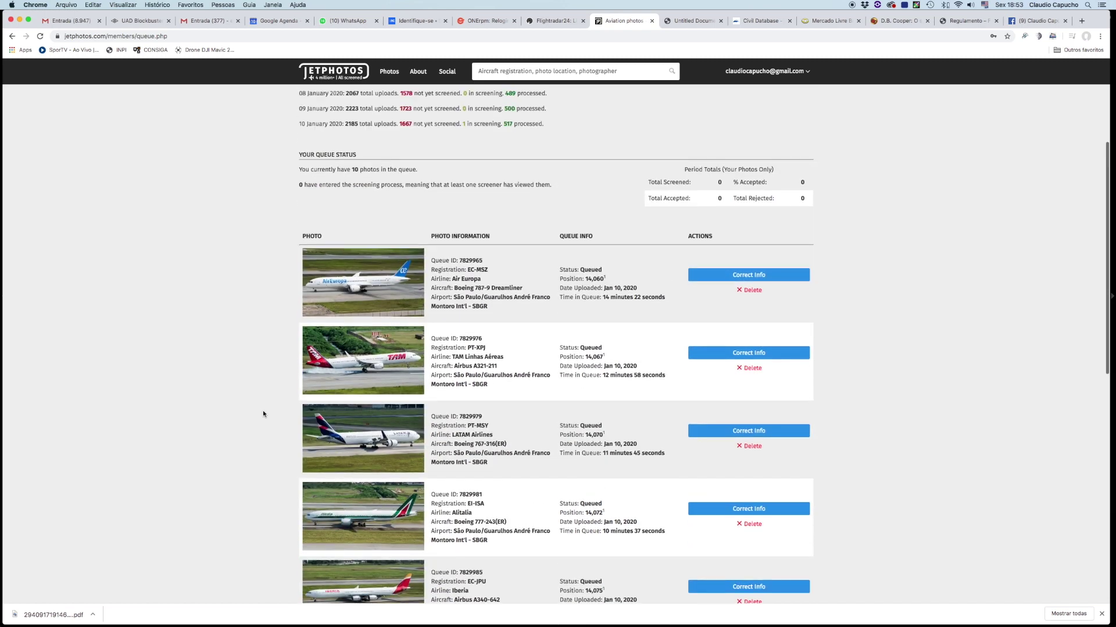
pyautogui.scroll(-4, 262, 414)
pyautogui.scroll(-5, 263, 414)
pyautogui.scroll(-1, 263, 414)
pyautogui.scroll(1, 262, 414)
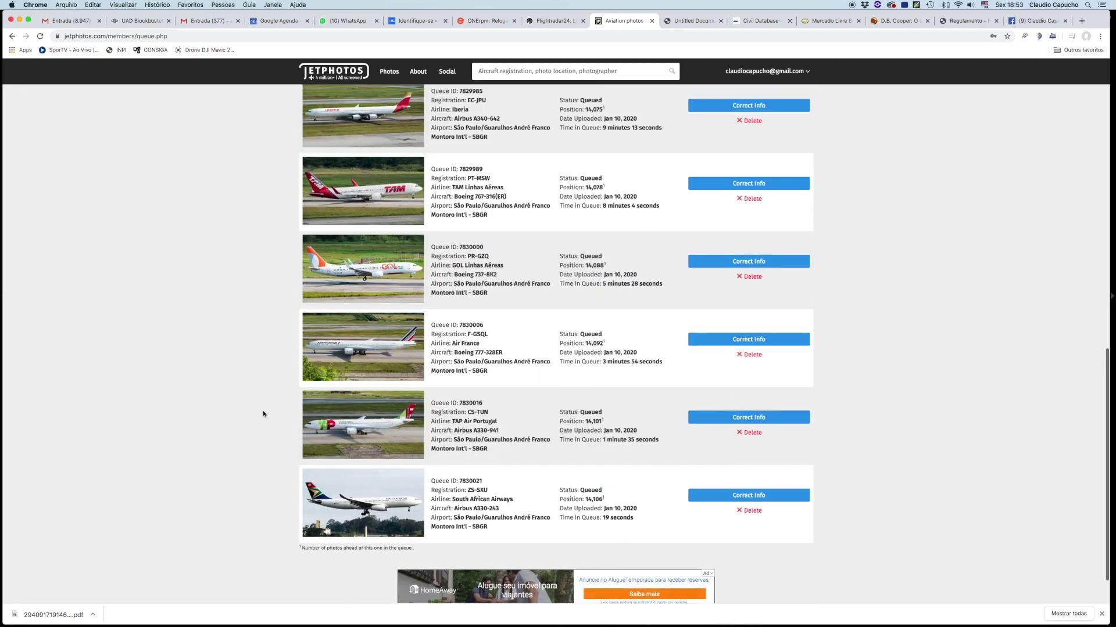
pyautogui.scroll(3, 263, 412)
pyautogui.scroll(3, 263, 412)
pyautogui.scroll(1, 263, 412)
pyautogui.scroll(1, 263, 414)
pyautogui.scroll(1, 263, 414)
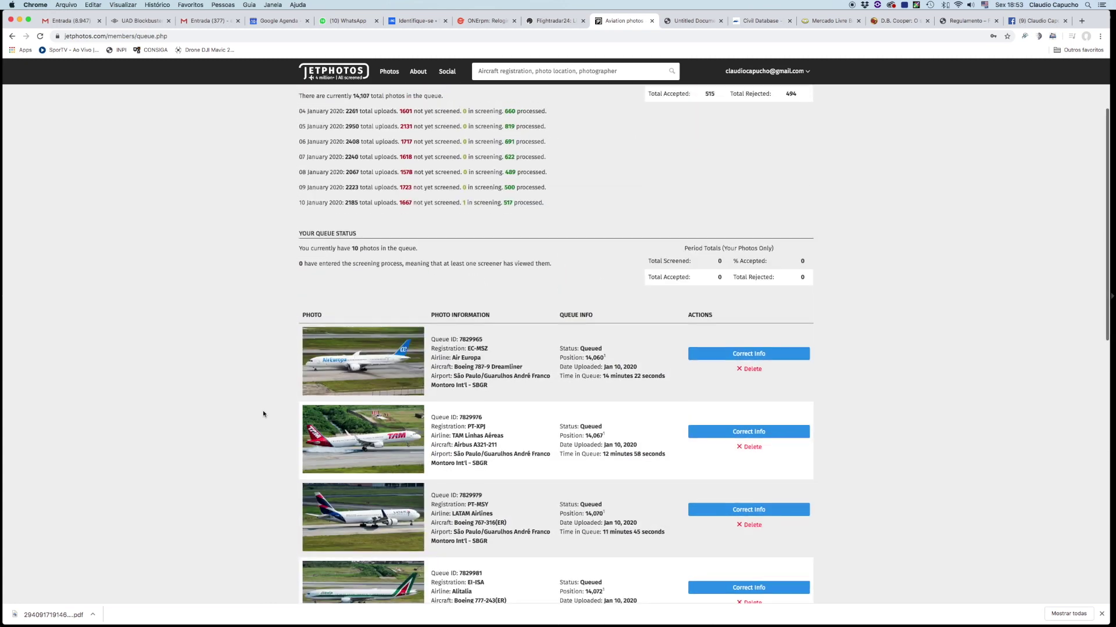